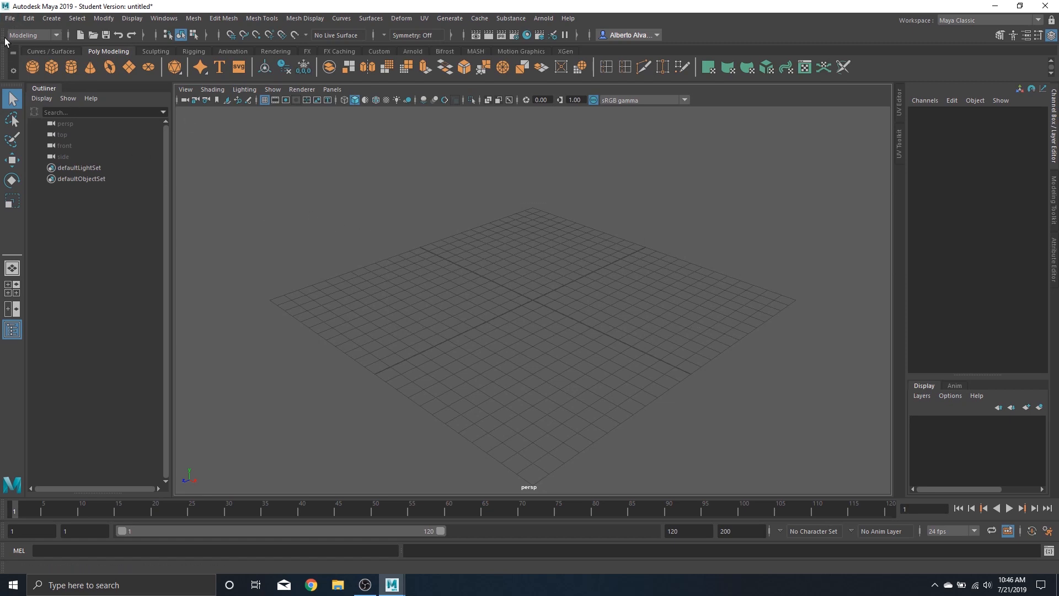
Step: Set the current project to the Fish_Demo folder in Maya Fish Tutorial
{"action": "left_click", "coordinate": [10, 20]}
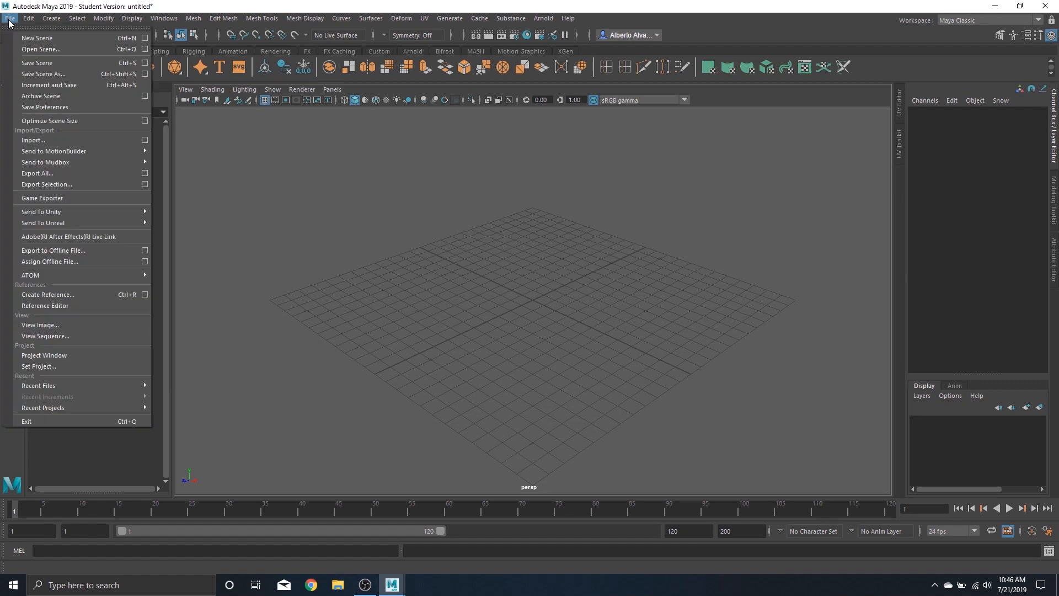
{"action": "left_click", "coordinate": [67, 366]}
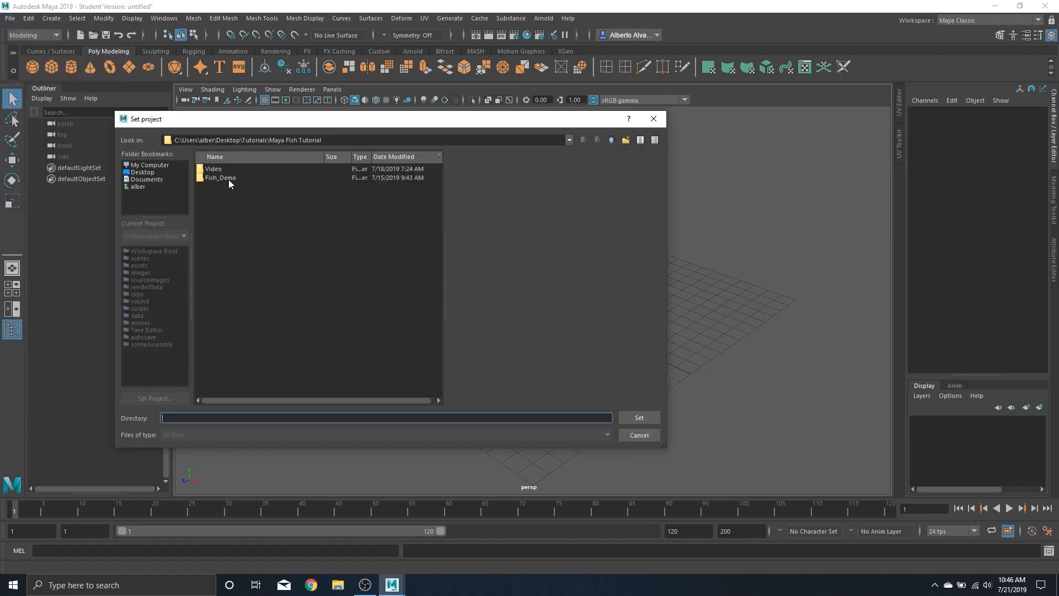
{"action": "left_click", "coordinate": [231, 178]}
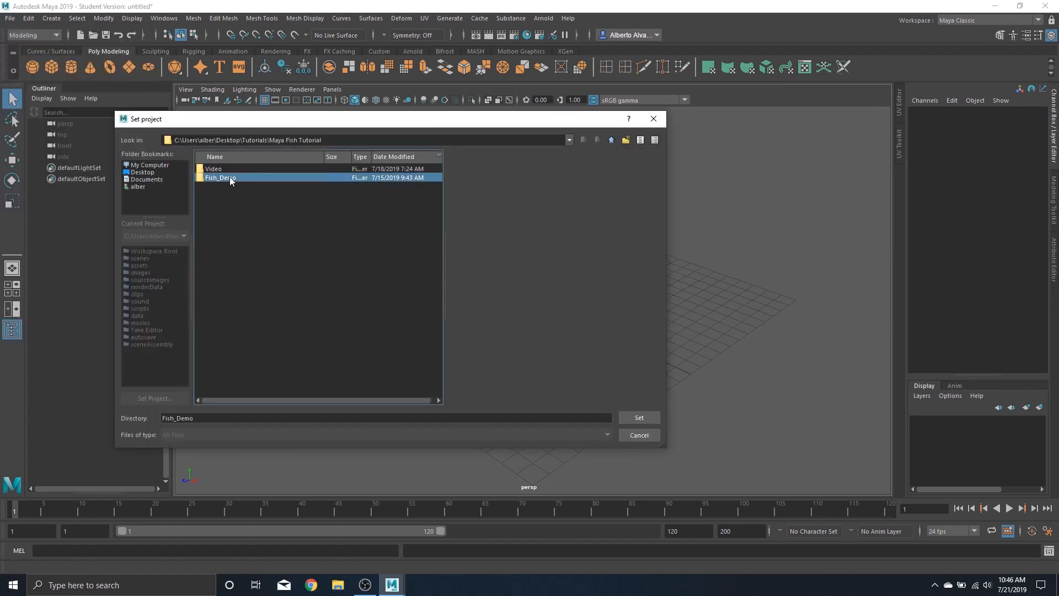
{"action": "left_click", "coordinate": [620, 419]}
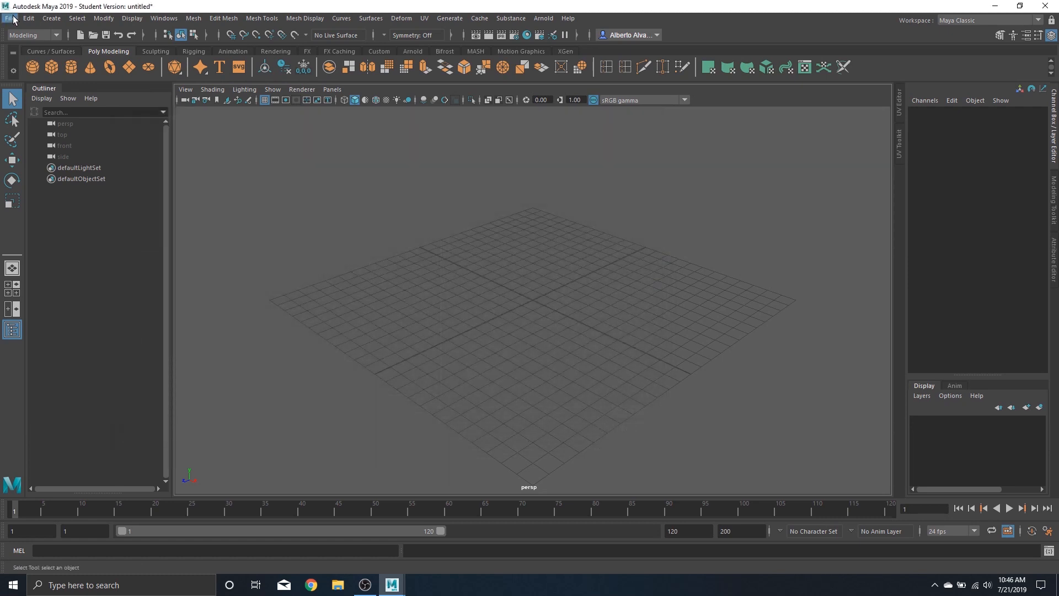
Step: Open the scene Fish_Video_Tutorial_UV.ma without saving the untitled scene
{"action": "left_click", "coordinate": [10, 19]}
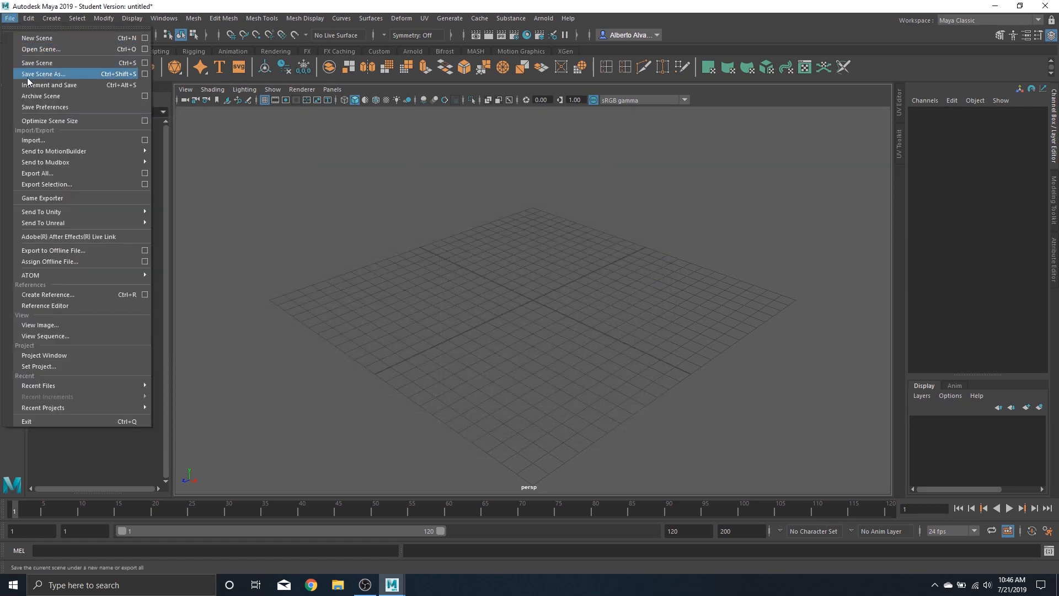
{"action": "left_click", "coordinate": [81, 48]}
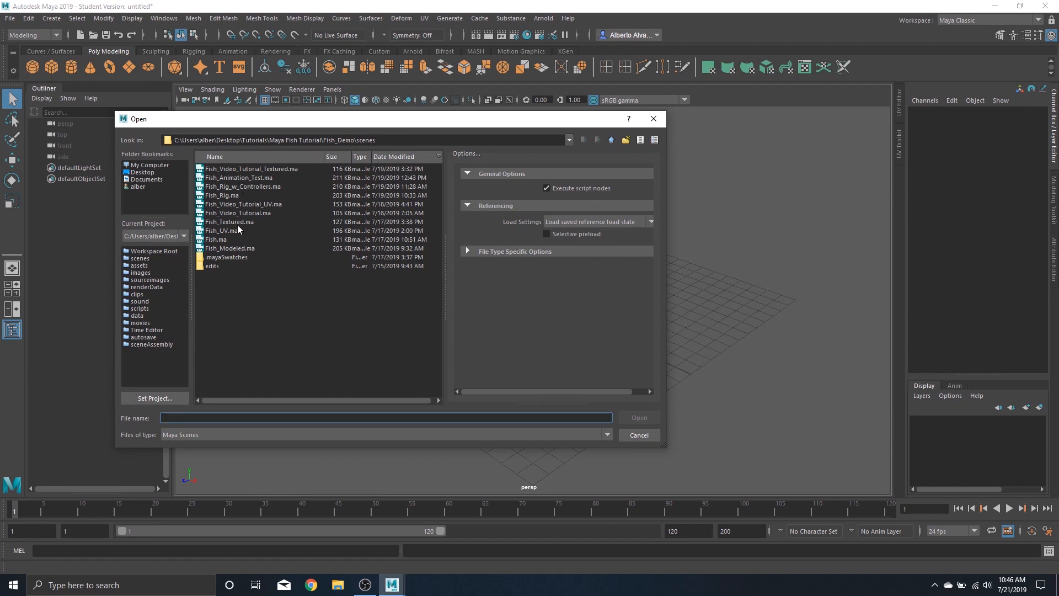
{"action": "left_click", "coordinate": [275, 204]}
{"action": "left_click", "coordinate": [631, 418]}
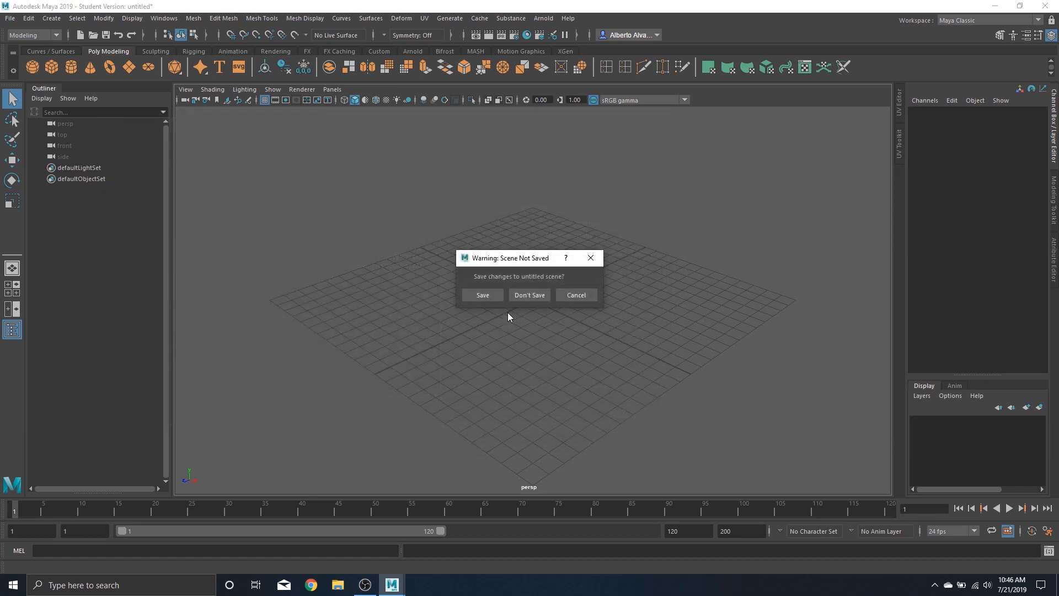
{"action": "left_click", "coordinate": [549, 298]}
{"action": "left_click", "coordinate": [512, 301]}
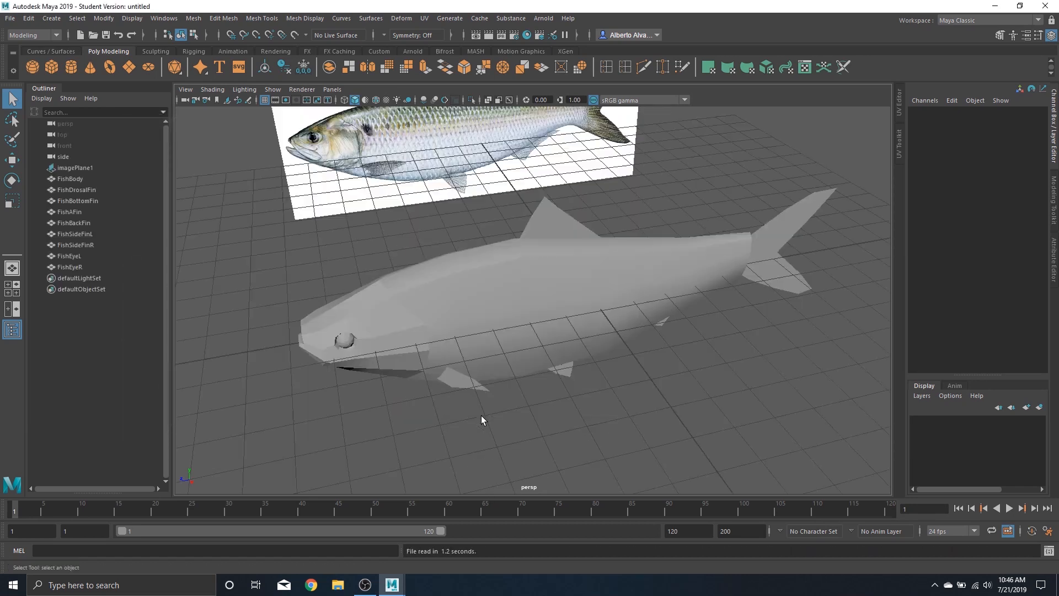
Step: Select the fish body, preview it in textured and all-lights display, and return to plain shaded display
{"action": "left_click", "coordinate": [533, 316]}
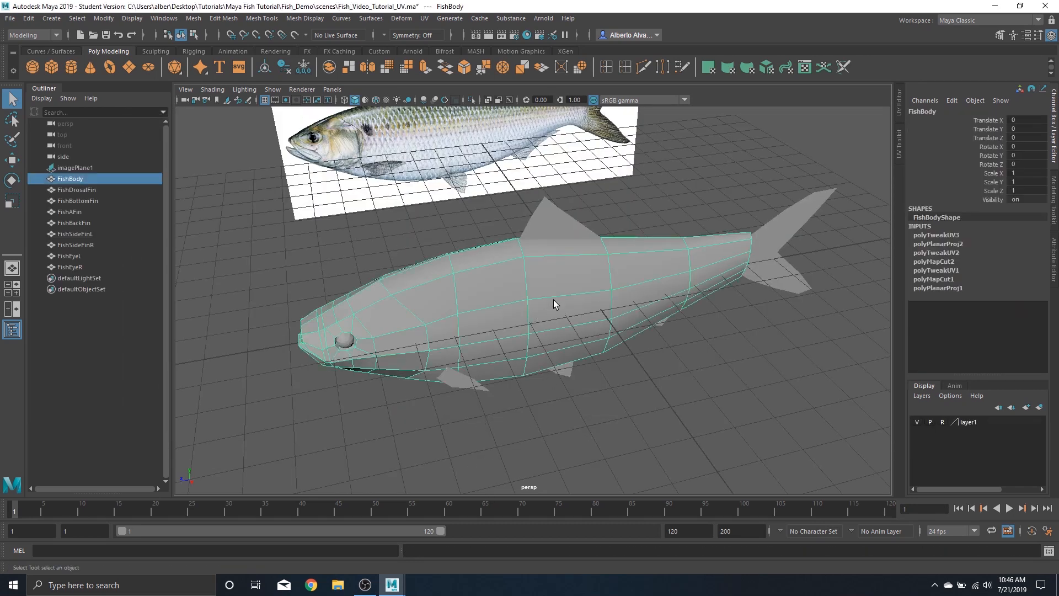
{"action": "key", "text": "6"}
{"action": "key", "text": "7"}
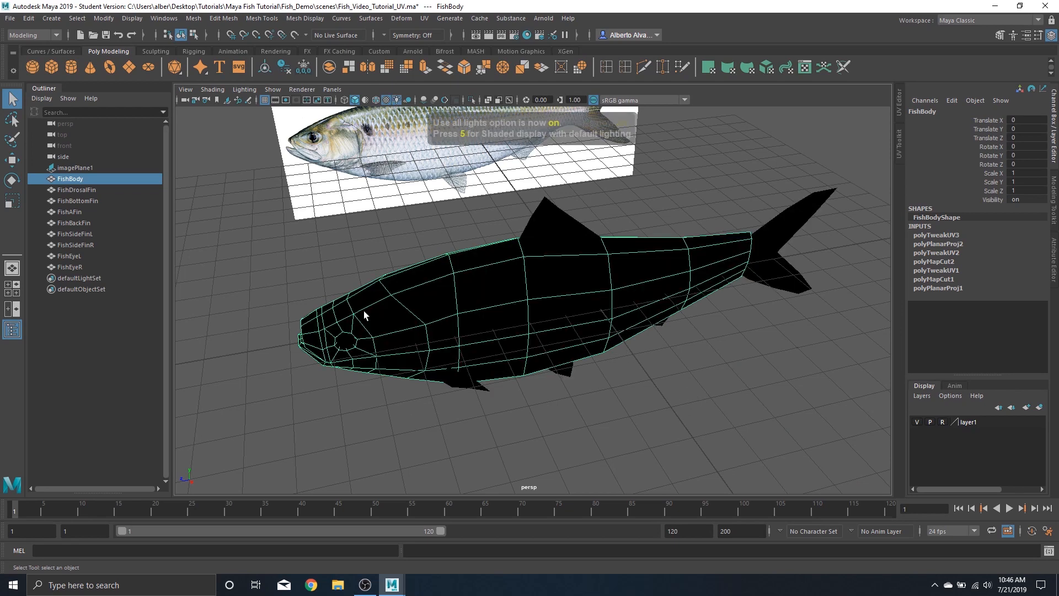
{"action": "key", "text": "5"}
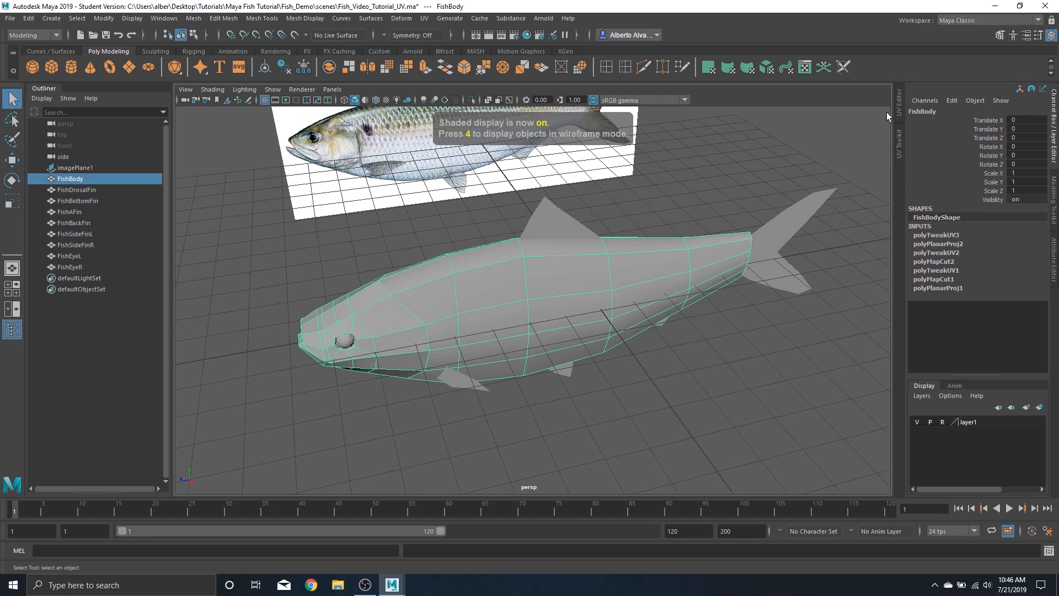
Step: Open the UV Editor beside the viewport and show the UV shells of the fish body
{"action": "left_click", "coordinate": [900, 104]}
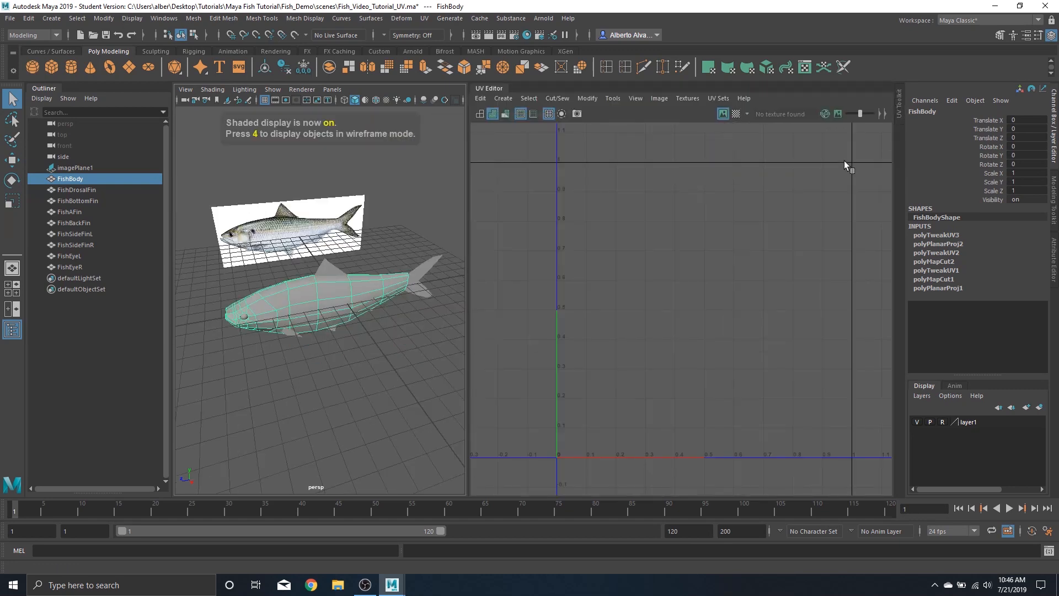
{"action": "right_click", "coordinate": [373, 283]}
{"action": "left_click", "coordinate": [403, 258]}
{"action": "left_click", "coordinate": [387, 284]}
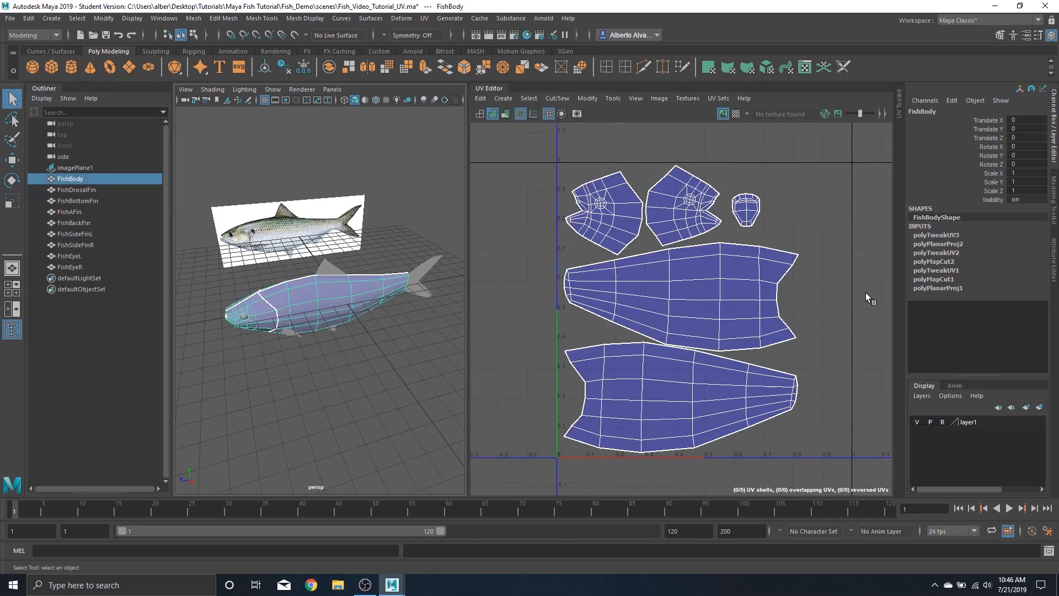
Step: Show the dorsal fin's and tail fin's UVs, and select all the fish parts to display their complete UV layout
{"action": "left_click", "coordinate": [327, 270]}
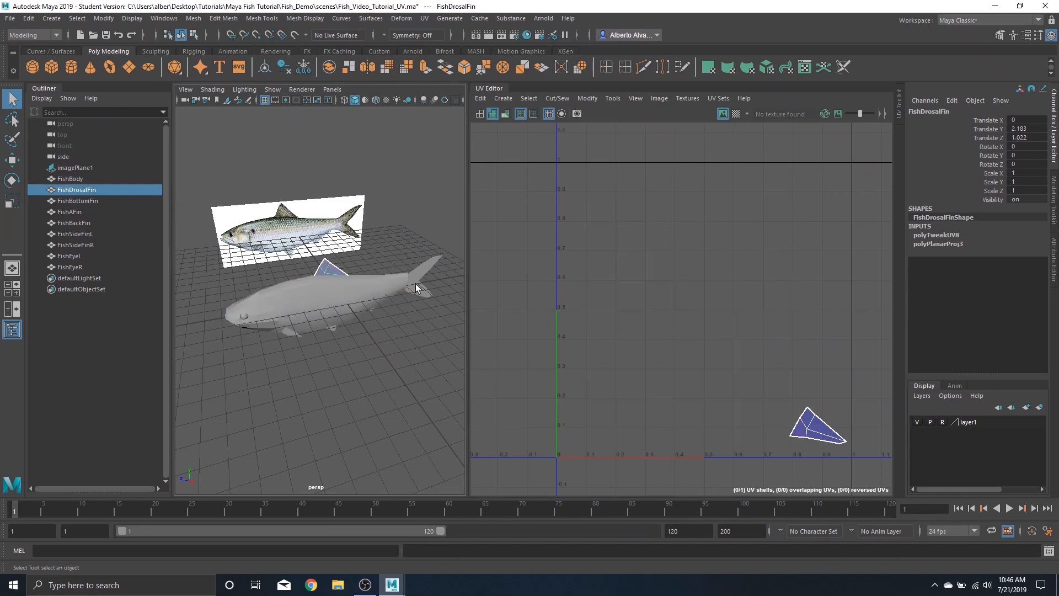
{"action": "left_click", "coordinate": [421, 278]}
{"action": "mouse_move", "coordinate": [311, 319]}
{"action": "left_mouse_down"}
{"action": "mouse_move", "coordinate": [300, 319]}
{"action": "mouse_move", "coordinate": [320, 323]}
{"action": "left_mouse_up"}
{"action": "left_click_drag", "start_coordinate": [280, 192], "coordinate": [297, 395]}
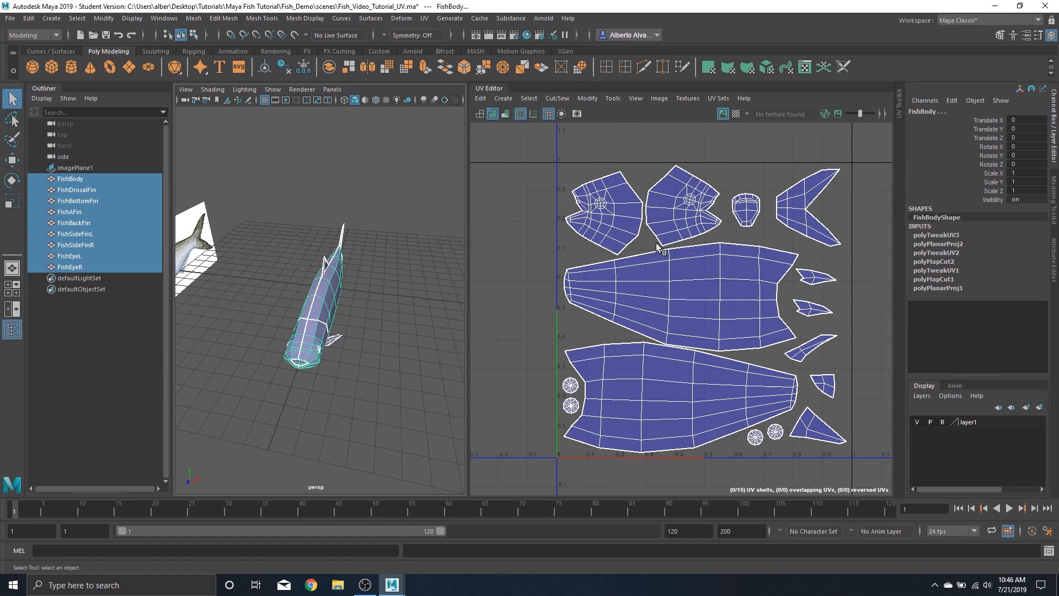
{"action": "scroll", "coordinate": [369, 411], "scroll_direction": "up", "scroll_amount": 3}
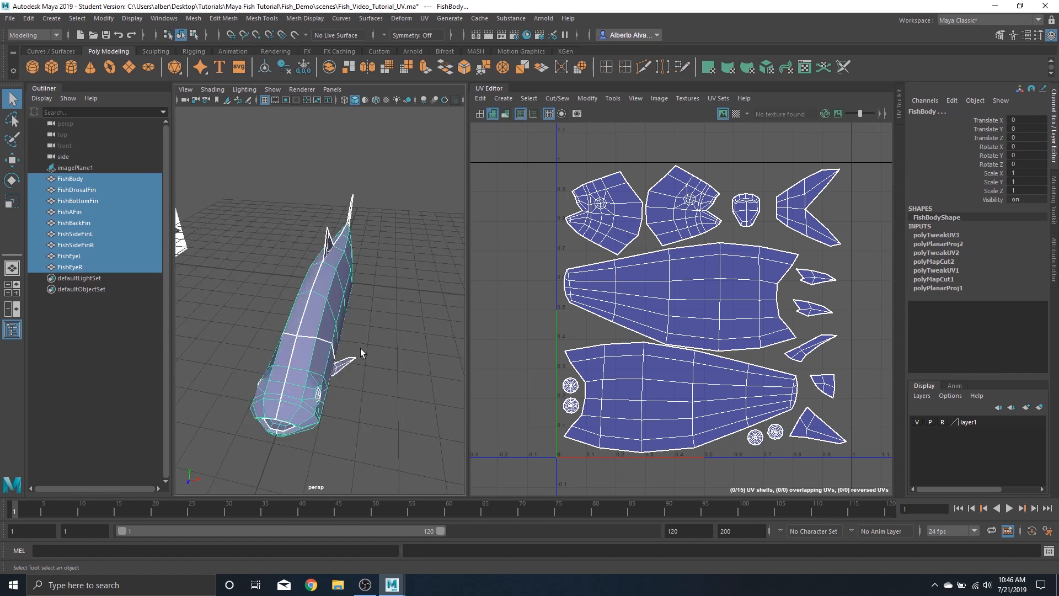
{"action": "left_click_drag", "start_coordinate": [360, 348], "coordinate": [418, 326], "text": "alt"}
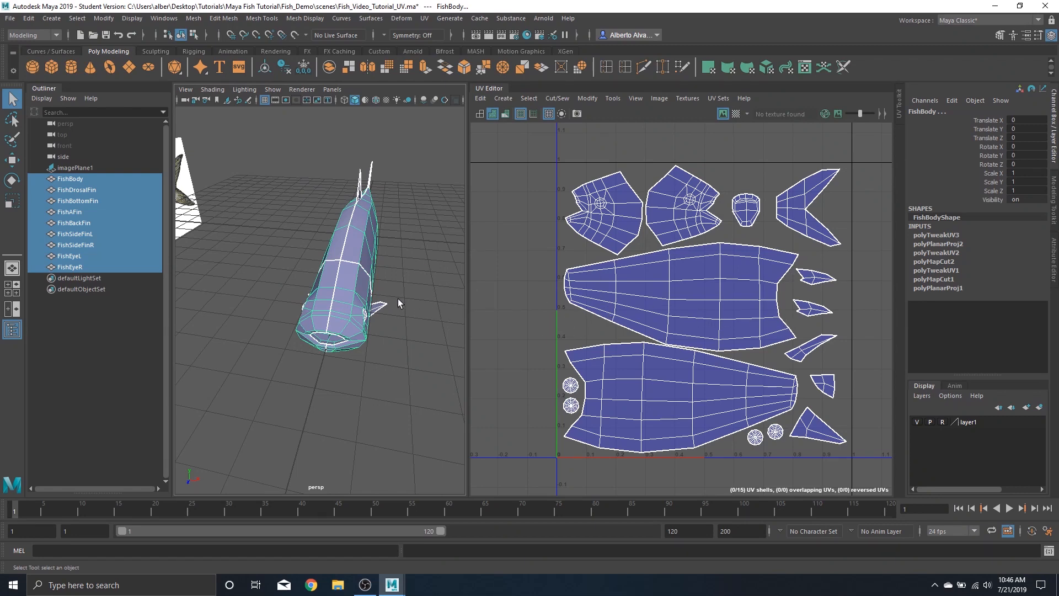
Step: Hide the Outliner to give the perspective view more room
{"action": "key", "text": "space"}
{"action": "key", "text": "space"}
{"action": "left_click", "coordinate": [12, 330]}
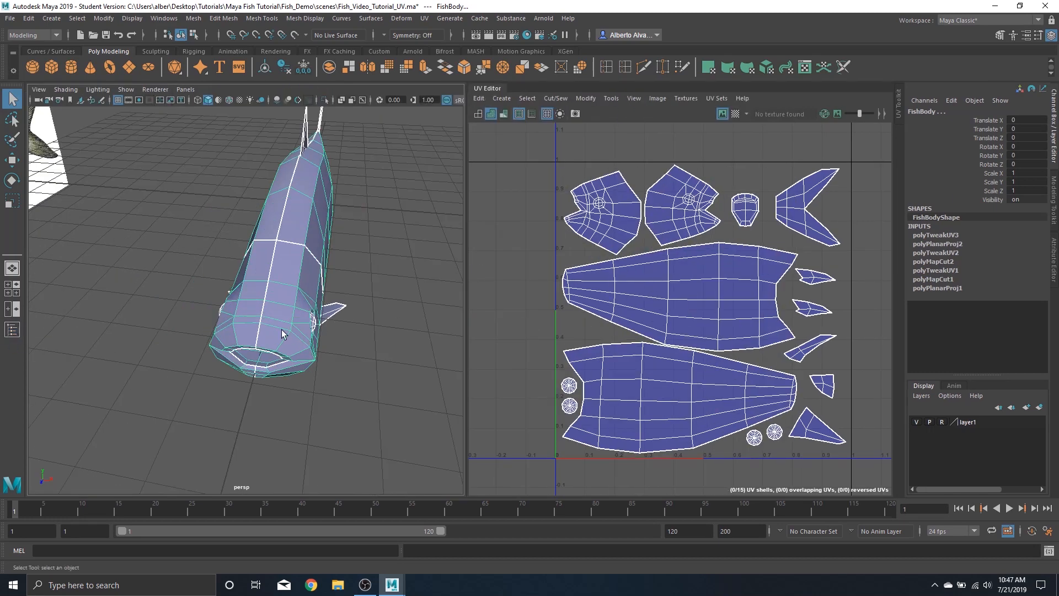
{"action": "left_click_drag", "start_coordinate": [320, 316], "coordinate": [277, 298]}
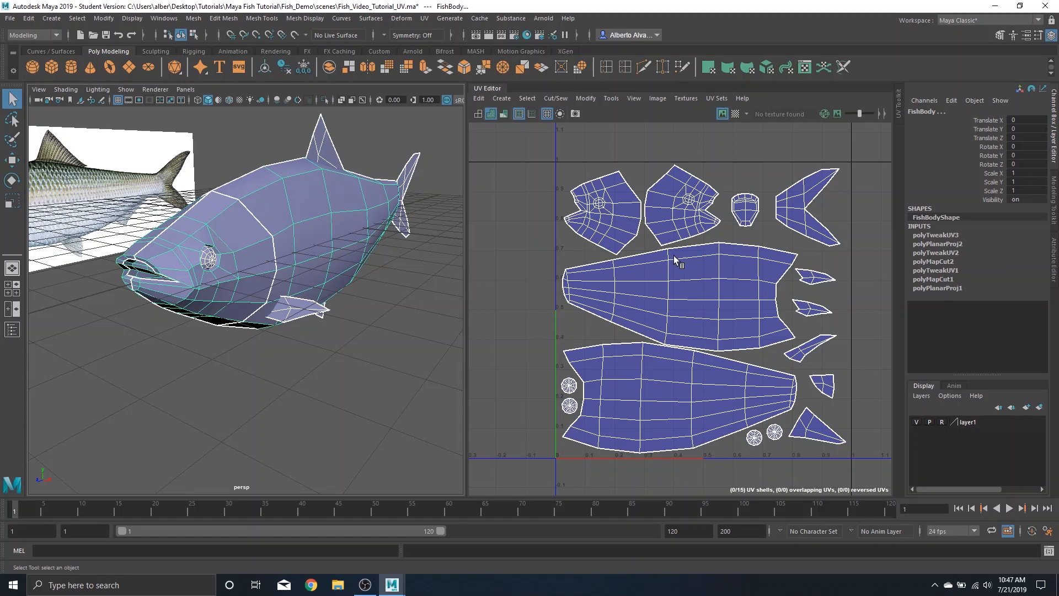
{"action": "left_click", "coordinate": [284, 323]}
{"action": "left_click_drag", "start_coordinate": [283, 322], "coordinate": [187, 117]}
{"action": "left_click_drag", "start_coordinate": [201, 172], "coordinate": [365, 379]}
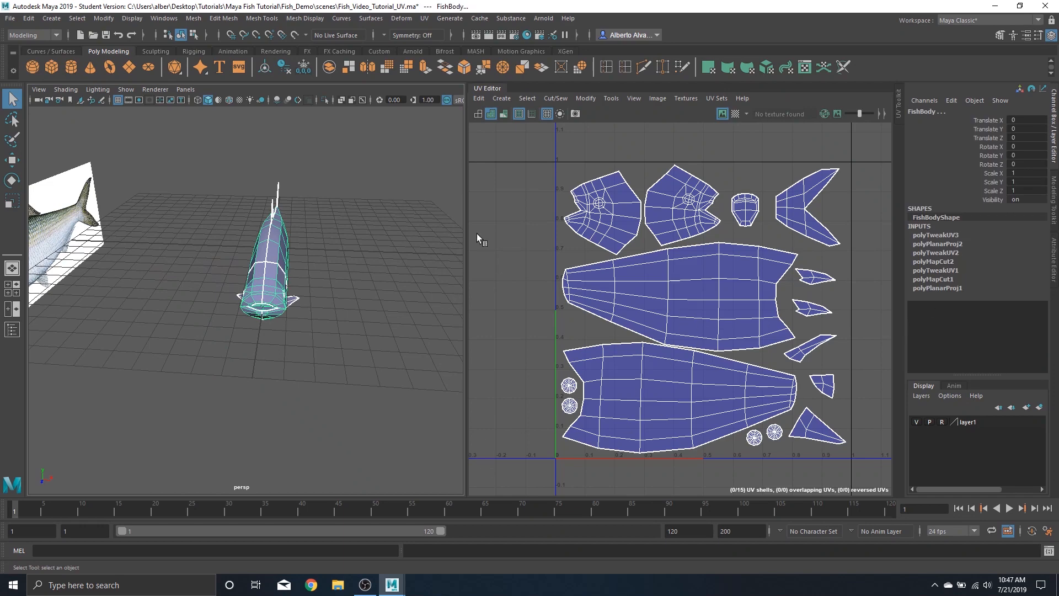
{"action": "left_click_drag", "start_coordinate": [287, 274], "coordinate": [204, 311]}
{"action": "left_click_drag", "start_coordinate": [297, 345], "coordinate": [410, 307]}
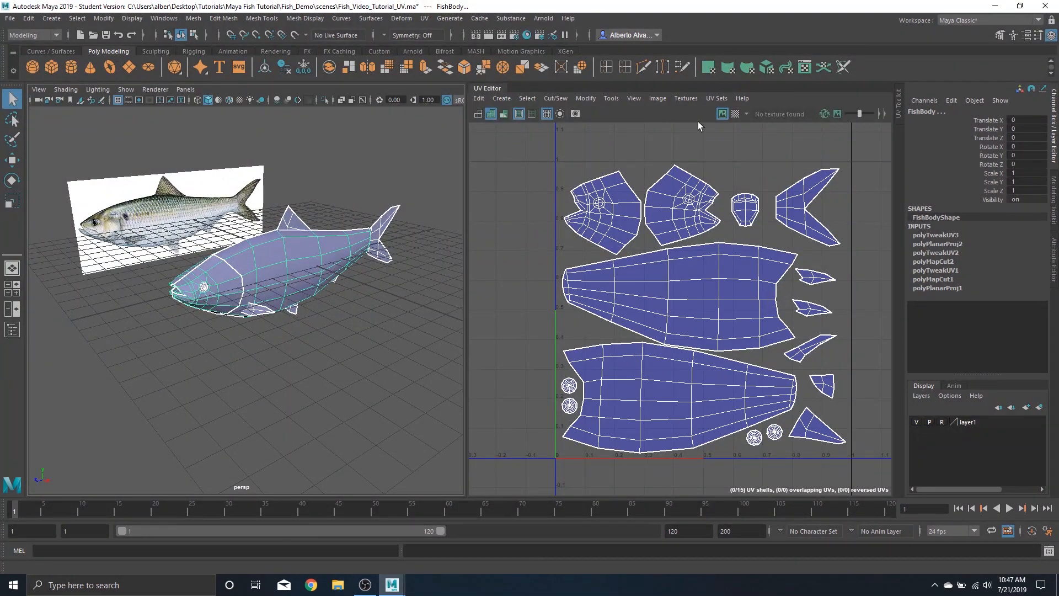
Step: Collapse the UV Editor, look into the UV Toolkit, and bring the UV Editor back
{"action": "left_click", "coordinate": [495, 86]}
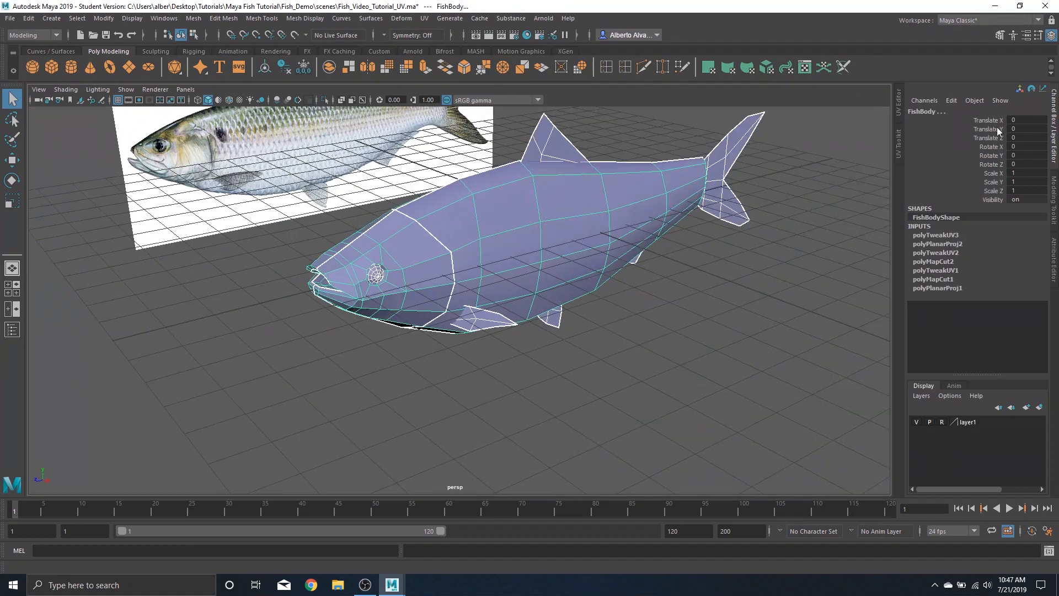
{"action": "left_click", "coordinate": [899, 111]}
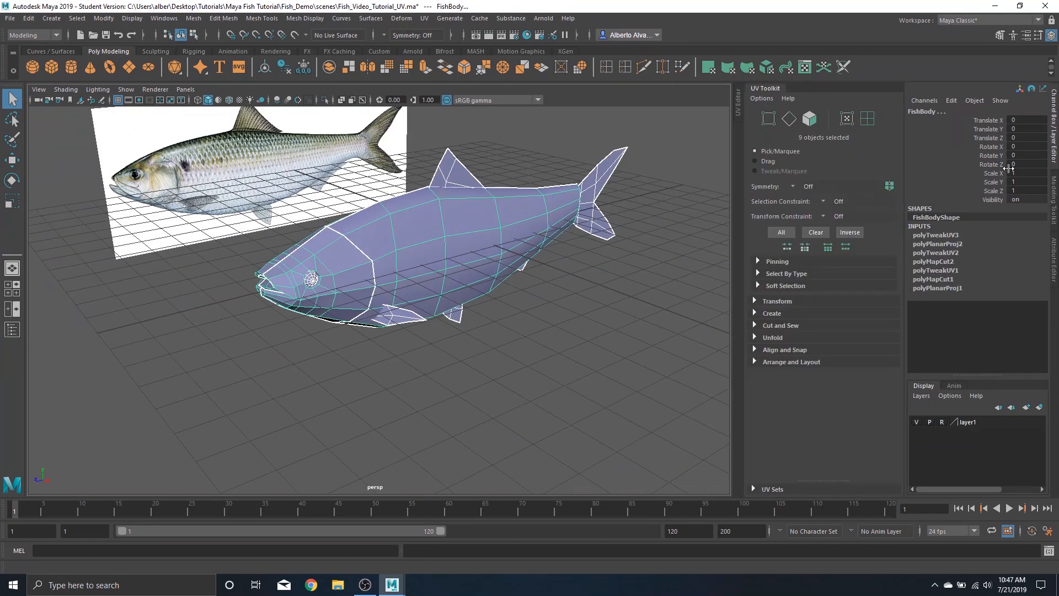
{"action": "left_click", "coordinate": [771, 86]}
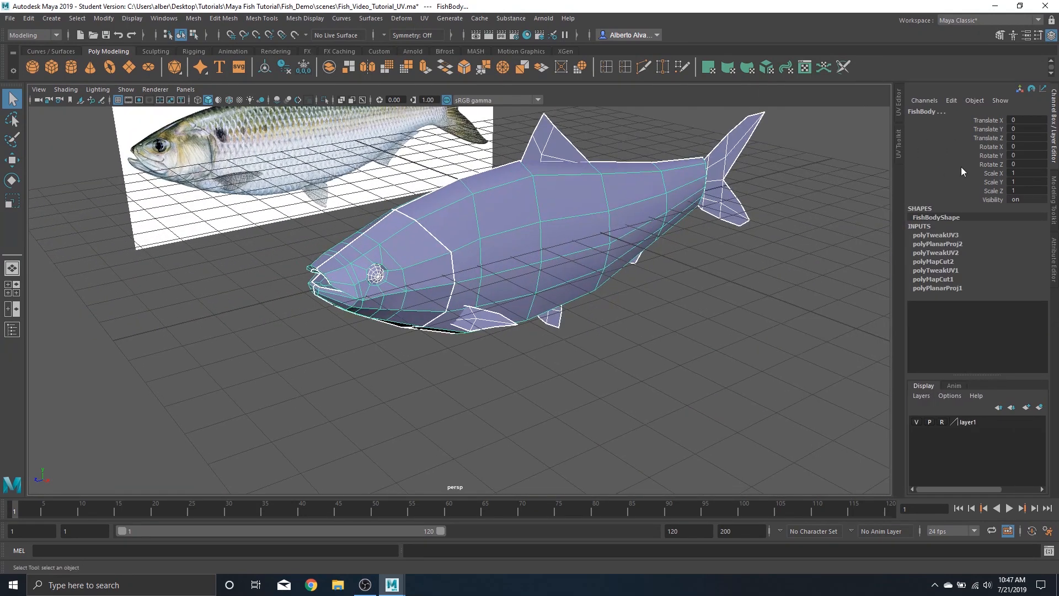
{"action": "left_click", "coordinate": [898, 98]}
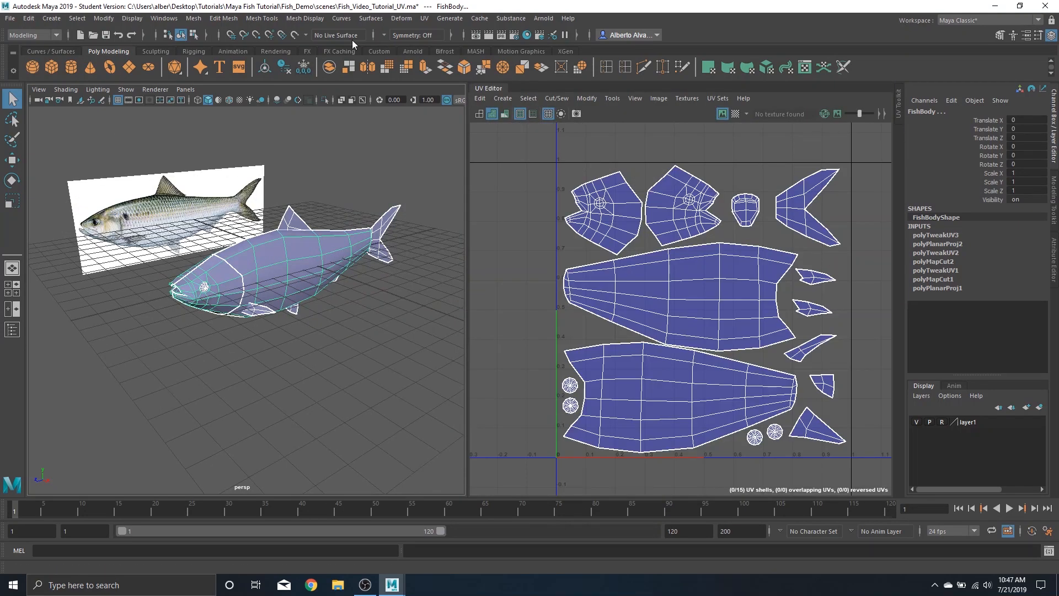
{"action": "left_click", "coordinate": [422, 18]}
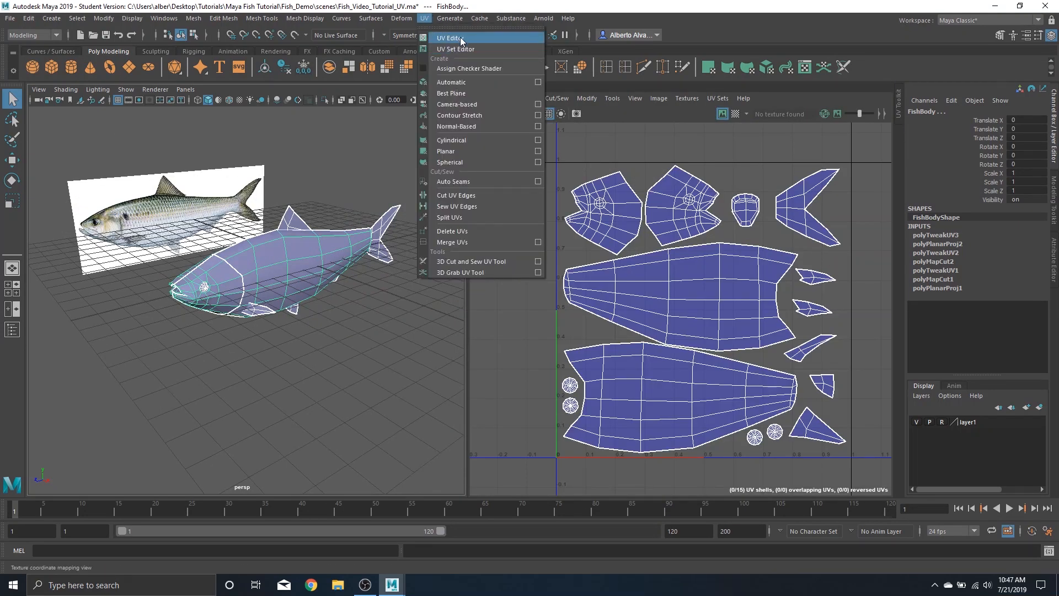
{"action": "left_click", "coordinate": [461, 38]}
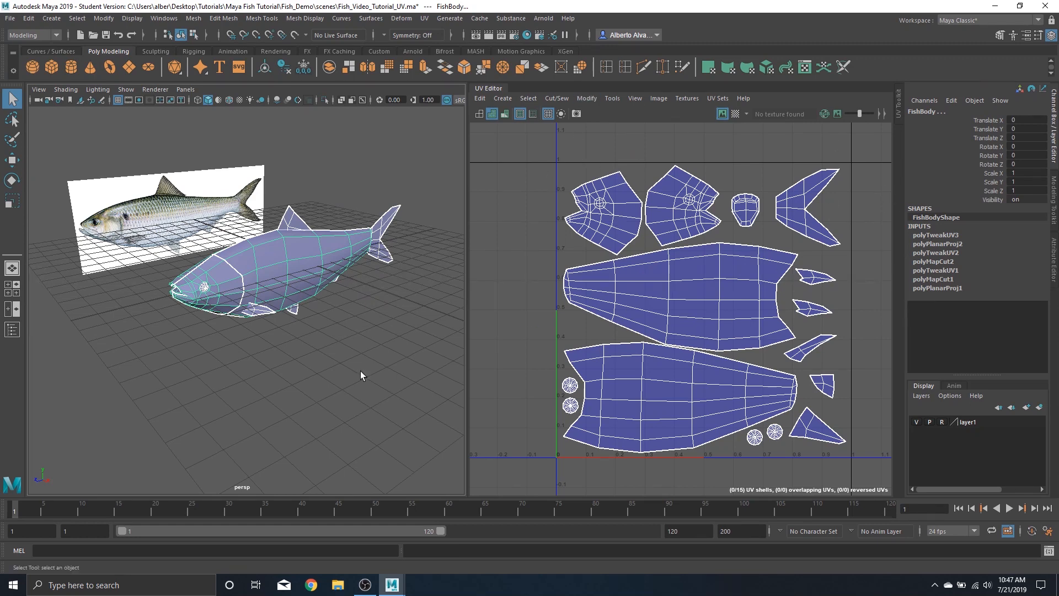
Step: Switch to UV shell selection, select the two round eye shells beside the lower body shell, and examine them on the fish's eye
{"action": "scroll", "coordinate": [260, 316], "scroll_direction": "up", "scroll_amount": 6}
{"action": "left_click_drag", "start_coordinate": [260, 316], "coordinate": [289, 298]}
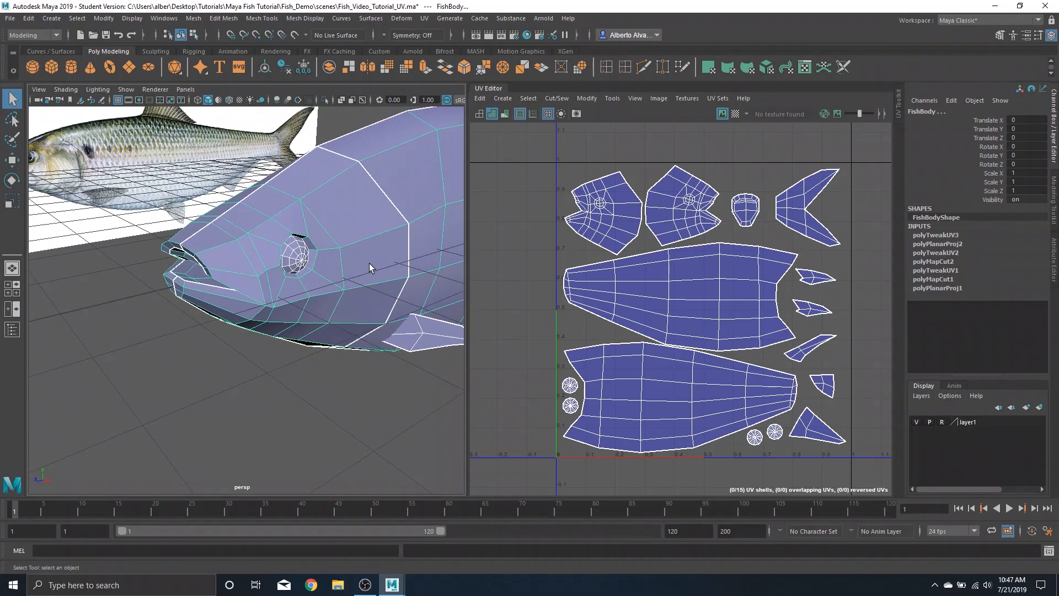
{"action": "left_click_drag", "start_coordinate": [369, 263], "coordinate": [317, 253]}
{"action": "right_click", "coordinate": [564, 379]}
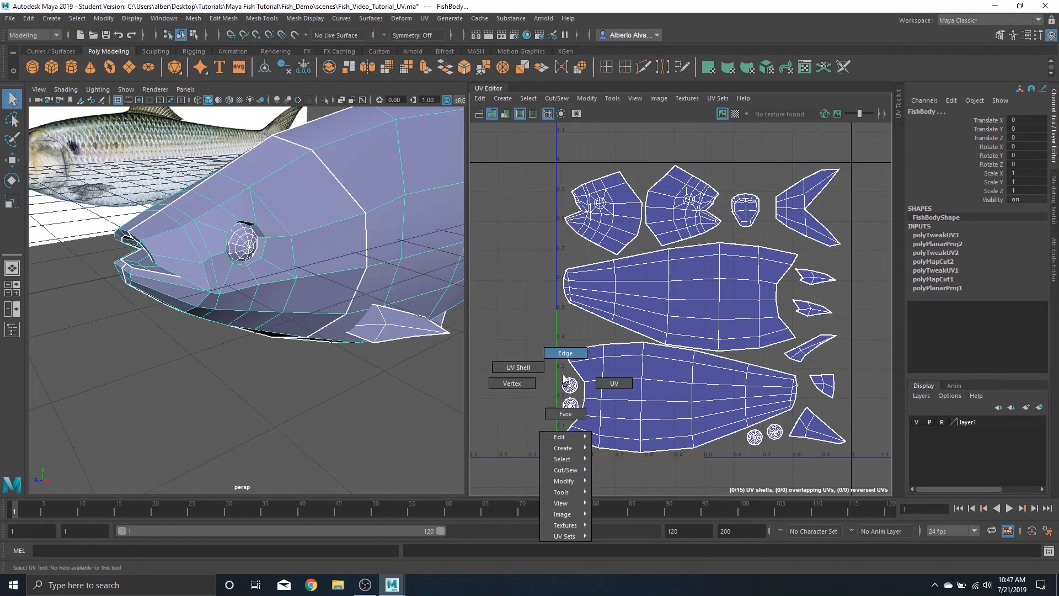
{"action": "left_click", "coordinate": [512, 383]}
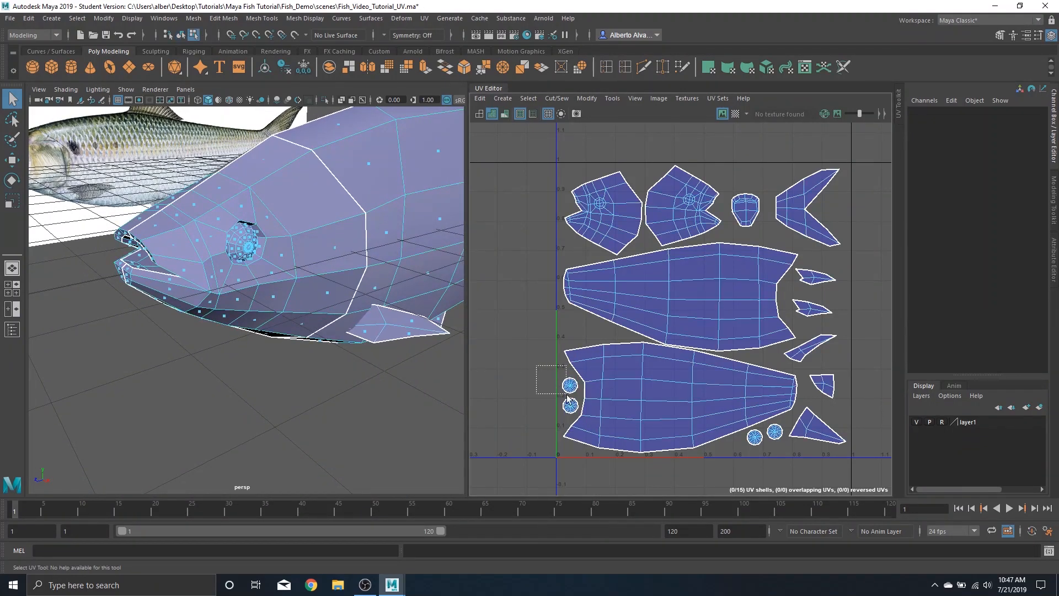
{"action": "left_click_drag", "start_coordinate": [568, 395], "coordinate": [567, 415]}
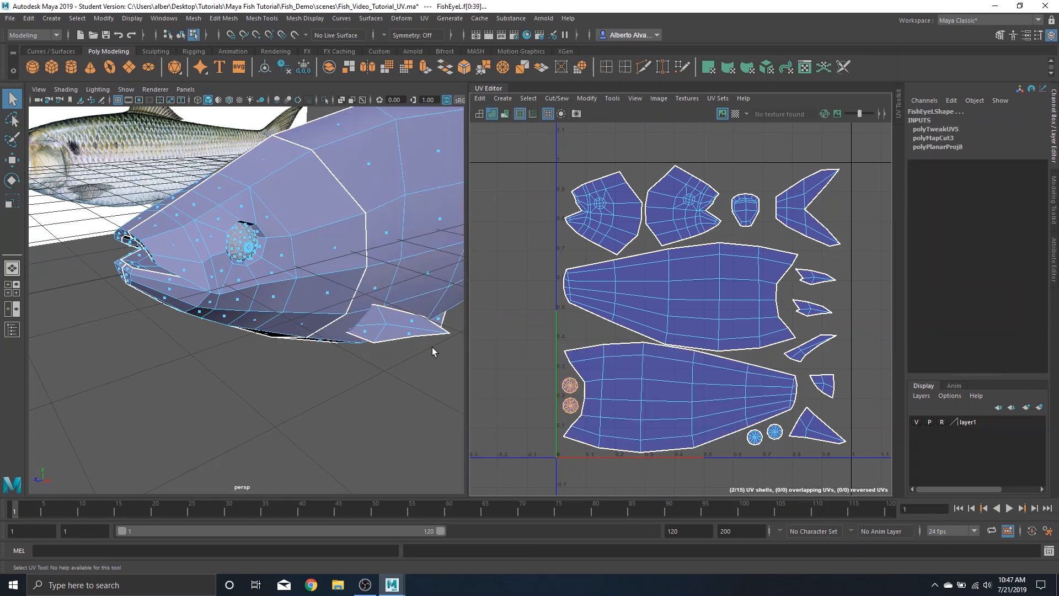
{"action": "scroll", "coordinate": [323, 273], "scroll_direction": "up", "scroll_amount": 5}
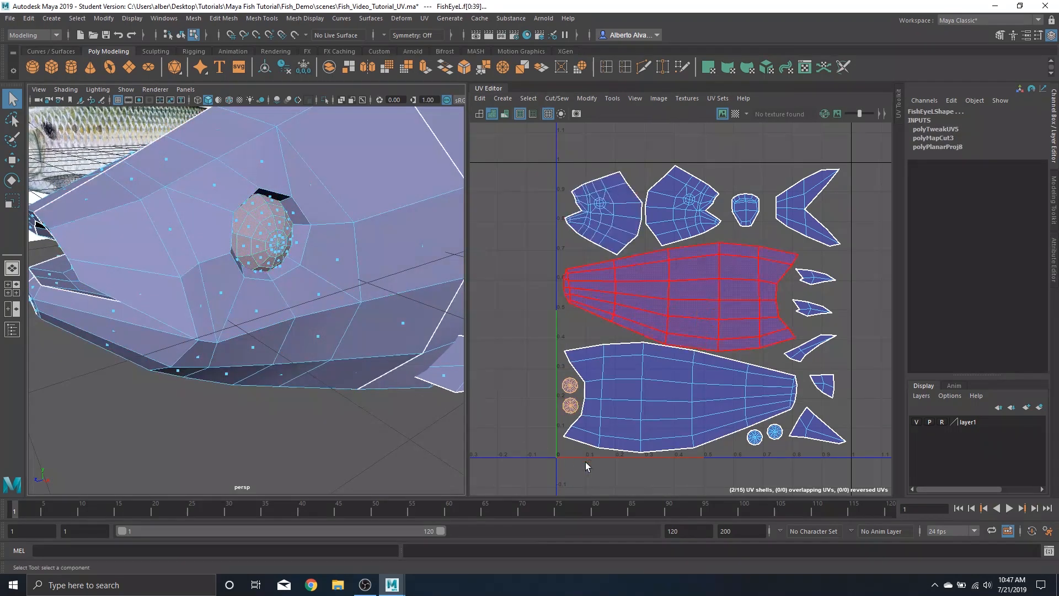
{"action": "left_click_drag", "start_coordinate": [326, 267], "coordinate": [249, 264], "text": "alt"}
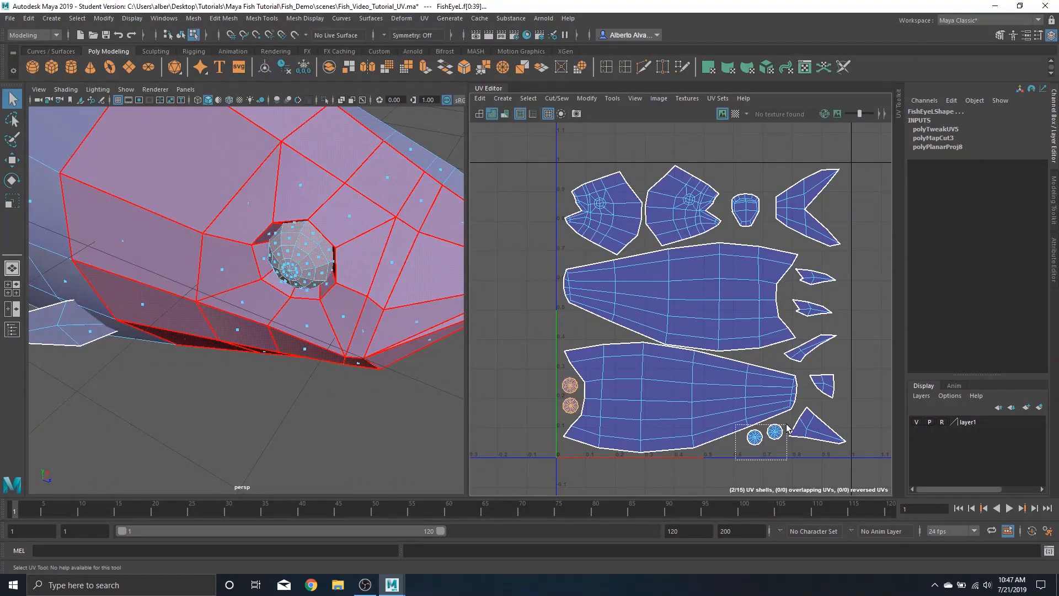
Step: Select the two round eye shells near the dorsal fin shell, compare them with the other eye pair, and clear the selection
{"action": "left_click", "coordinate": [754, 436]}
{"action": "left_click_drag", "start_coordinate": [361, 289], "coordinate": [259, 326], "text": "alt"}
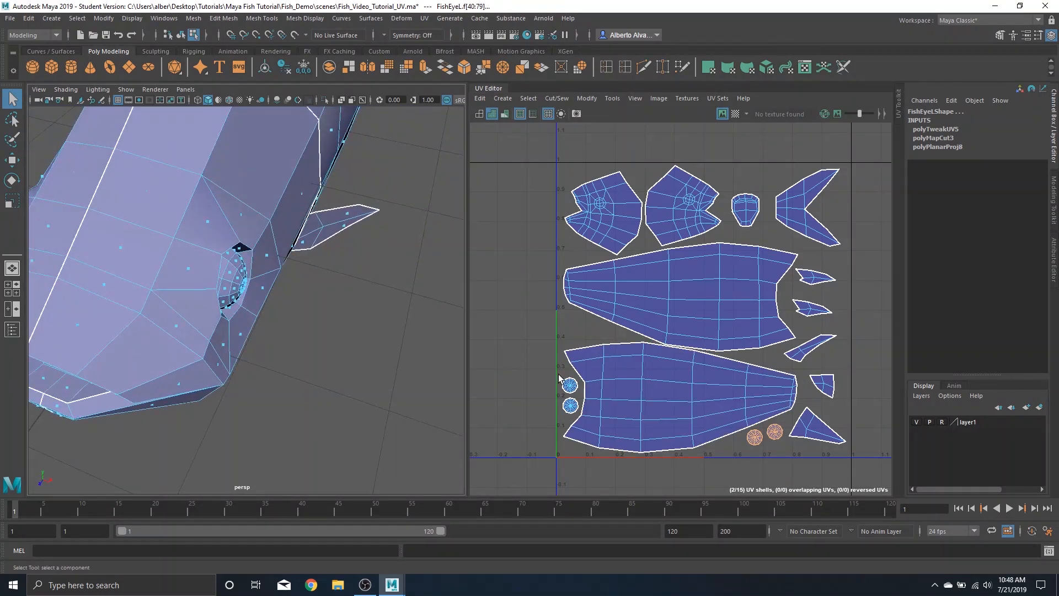
{"action": "left_click_drag", "start_coordinate": [559, 374], "coordinate": [575, 414]}
{"action": "left_click", "coordinate": [559, 348]}
{"action": "scroll", "coordinate": [559, 349], "scroll_direction": "down", "scroll_amount": 3}
{"action": "scroll", "coordinate": [255, 338], "scroll_direction": "down", "scroll_amount": 5}
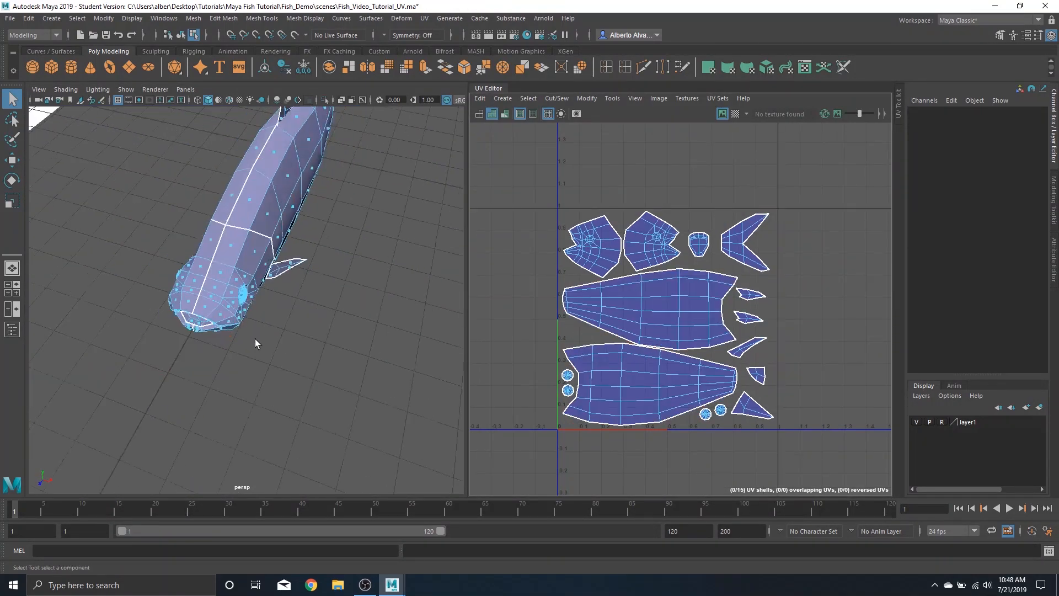
Step: Bring up the UV Snapshot options from the UV Editor and move the dialog clear of the UV layout
{"action": "scroll", "coordinate": [255, 339], "scroll_direction": "down", "scroll_amount": 3}
{"action": "left_click_drag", "start_coordinate": [262, 331], "coordinate": [337, 262], "text": "alt"}
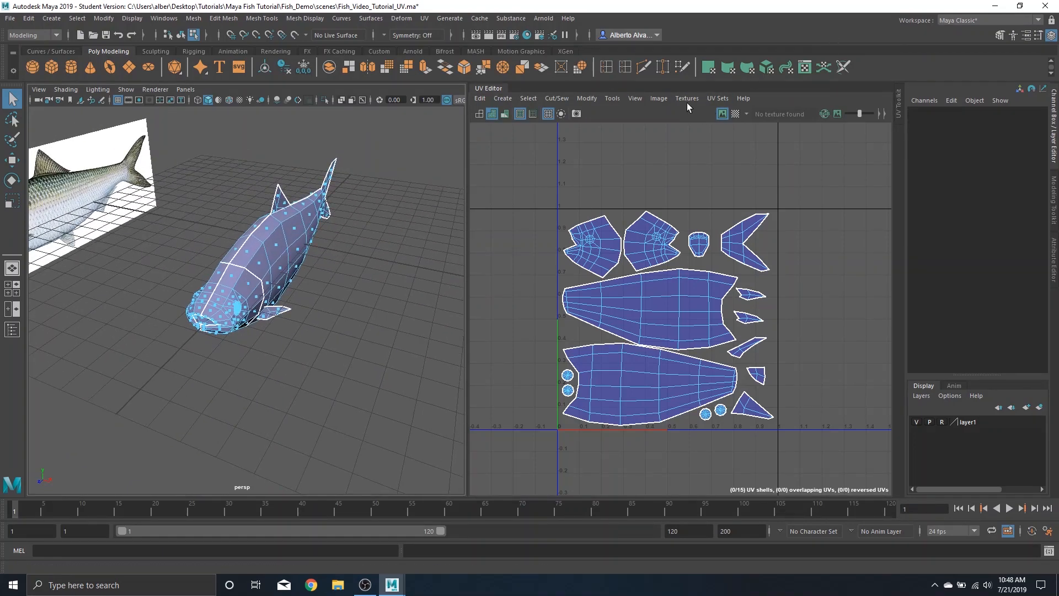
{"action": "left_click", "coordinate": [665, 98]}
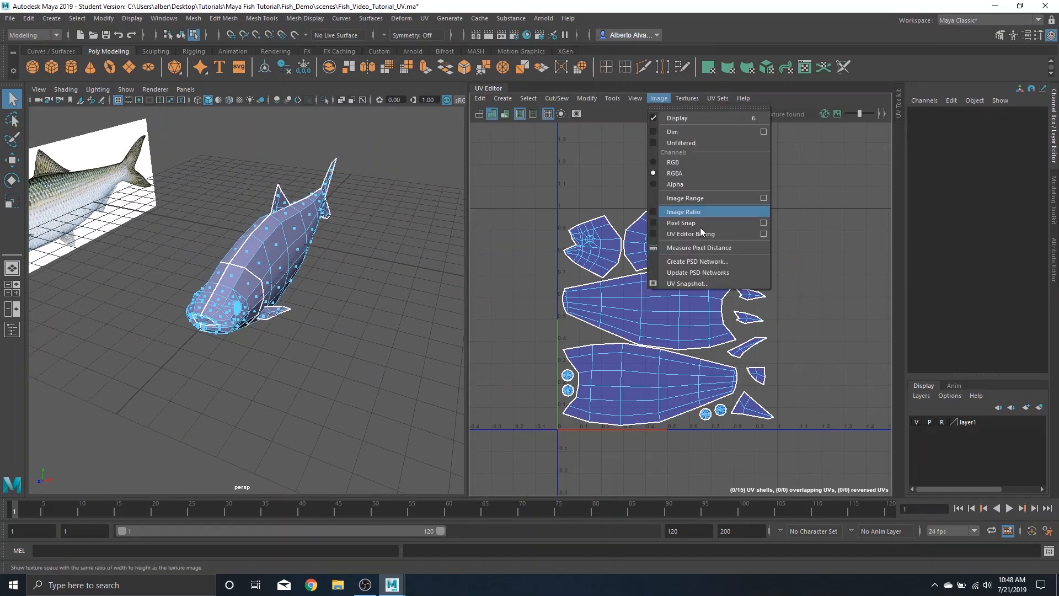
{"action": "left_click", "coordinate": [694, 283]}
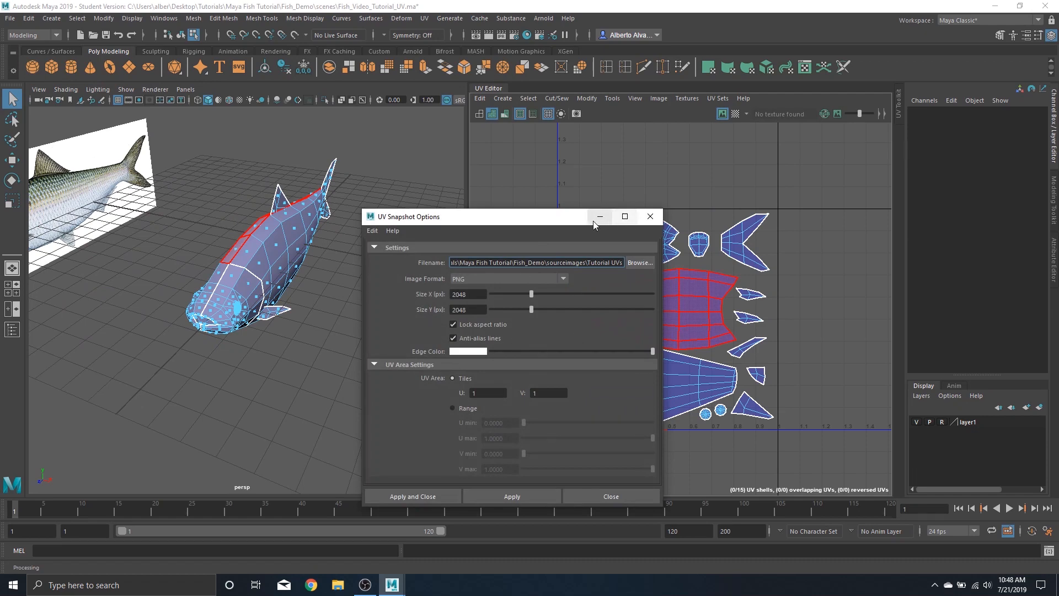
{"action": "left_click_drag", "start_coordinate": [544, 220], "coordinate": [507, 144]}
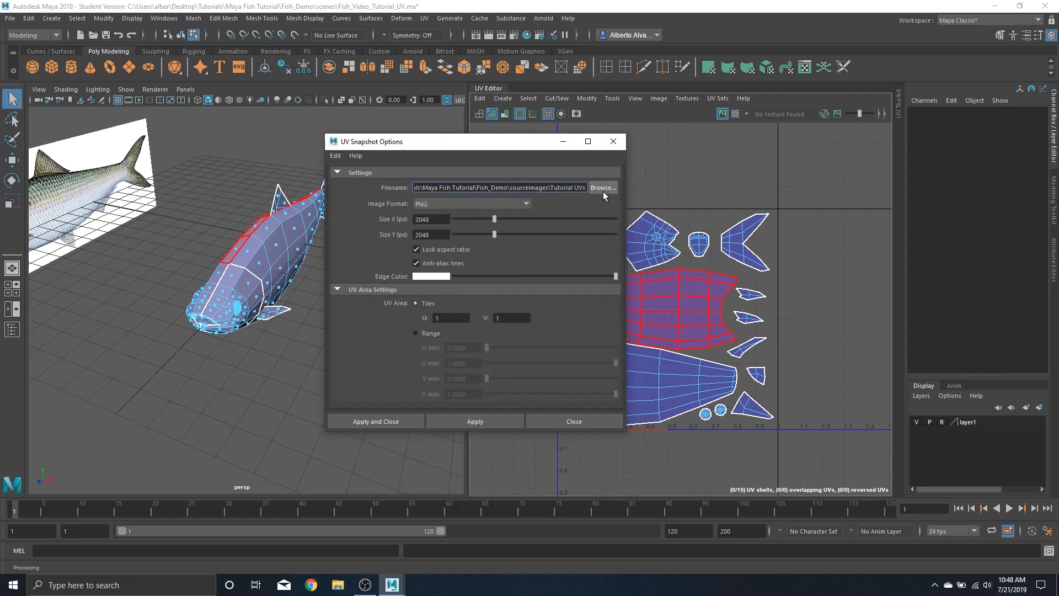
Step: Set the snapshot file to FIsh_VideoTutorial_UV in the Fish_Demo project's images folder, with PNG as the image format
{"action": "left_click", "coordinate": [603, 188]}
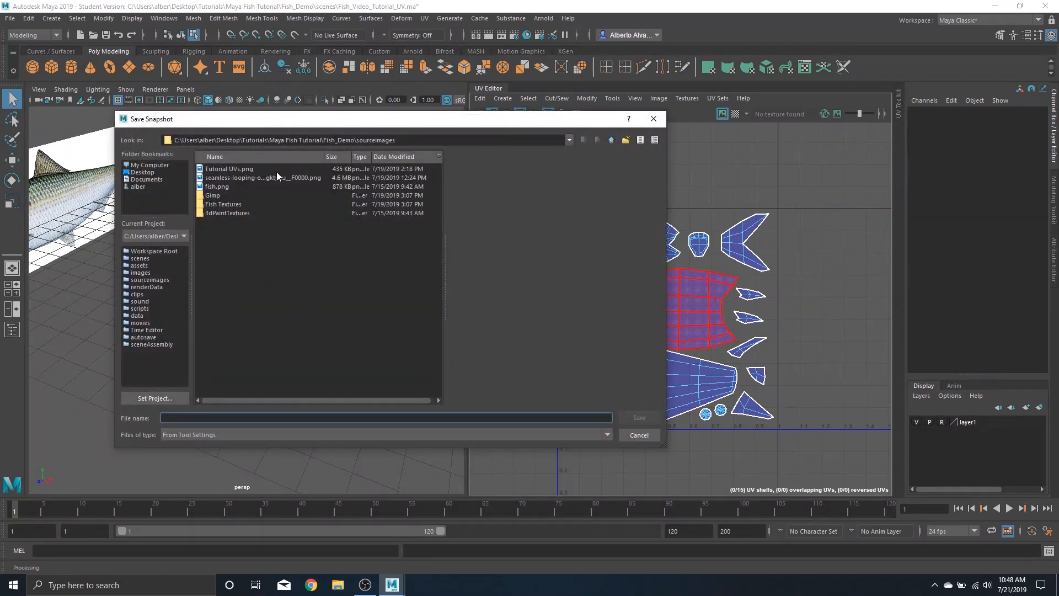
{"action": "left_click", "coordinate": [612, 140]}
{"action": "double_click", "coordinate": [224, 202]}
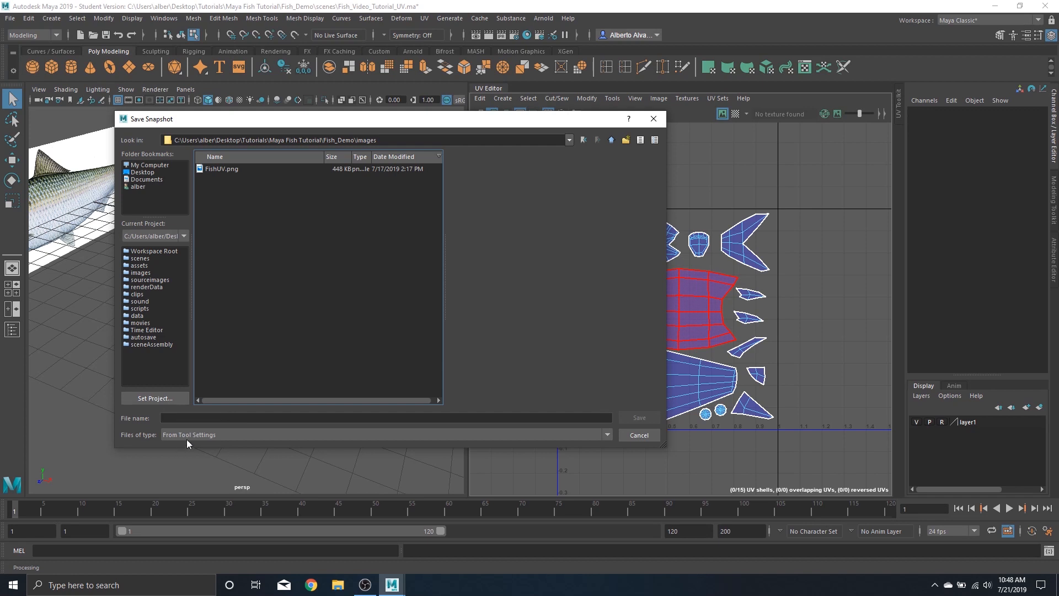
{"action": "left_click", "coordinate": [197, 418]}
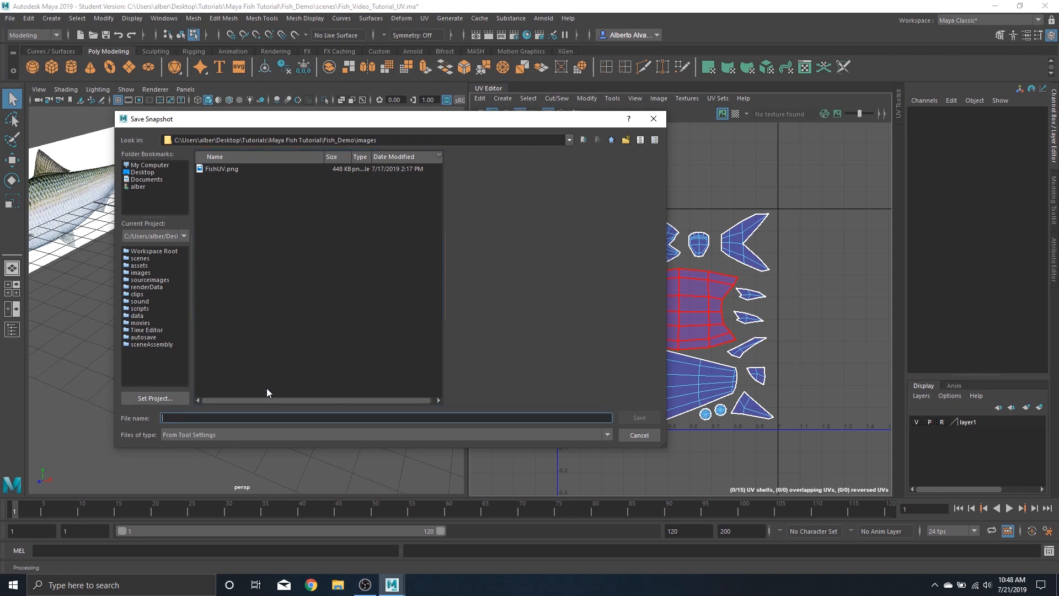
{"action": "type", "text": "Fish"}
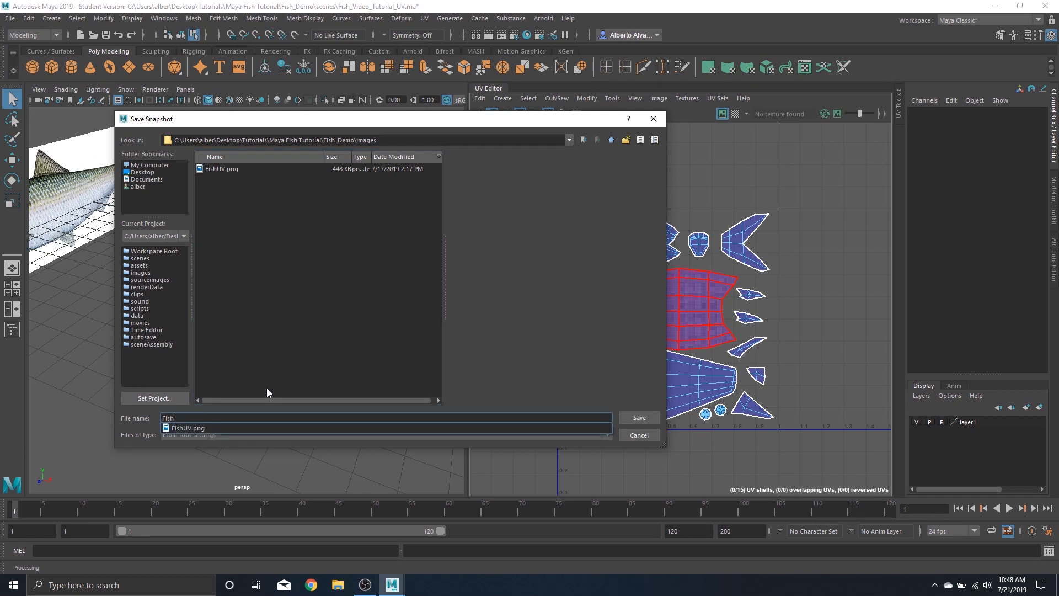
{"action": "type", "text": "_VideoTuro"}
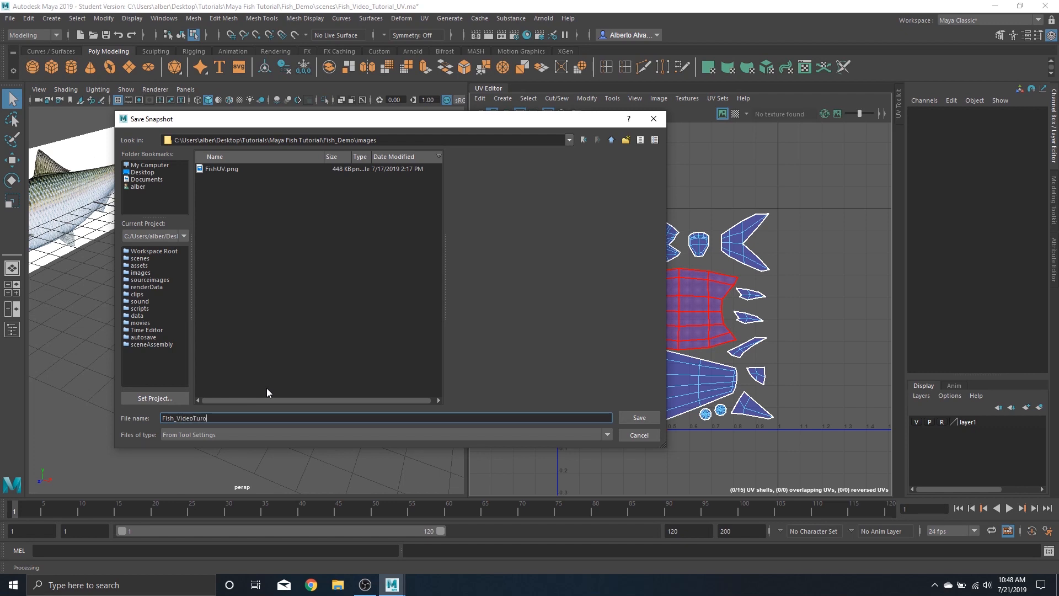
{"action": "key", "text": "BackSpace"}
{"action": "type", "text": "torial_UV"}
{"action": "left_click", "coordinate": [651, 423]}
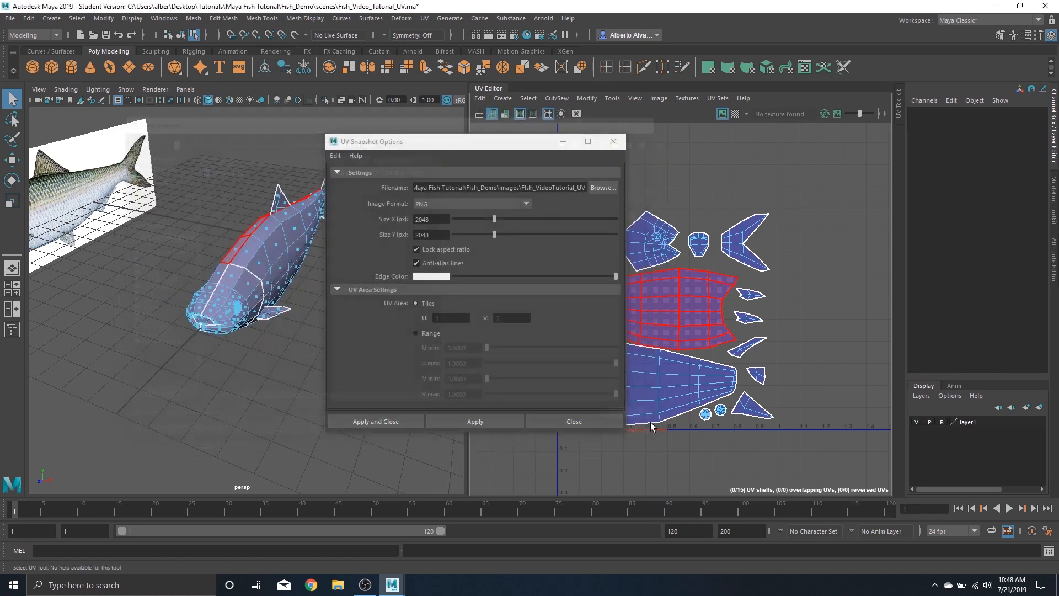
{"action": "left_click", "coordinate": [505, 205]}
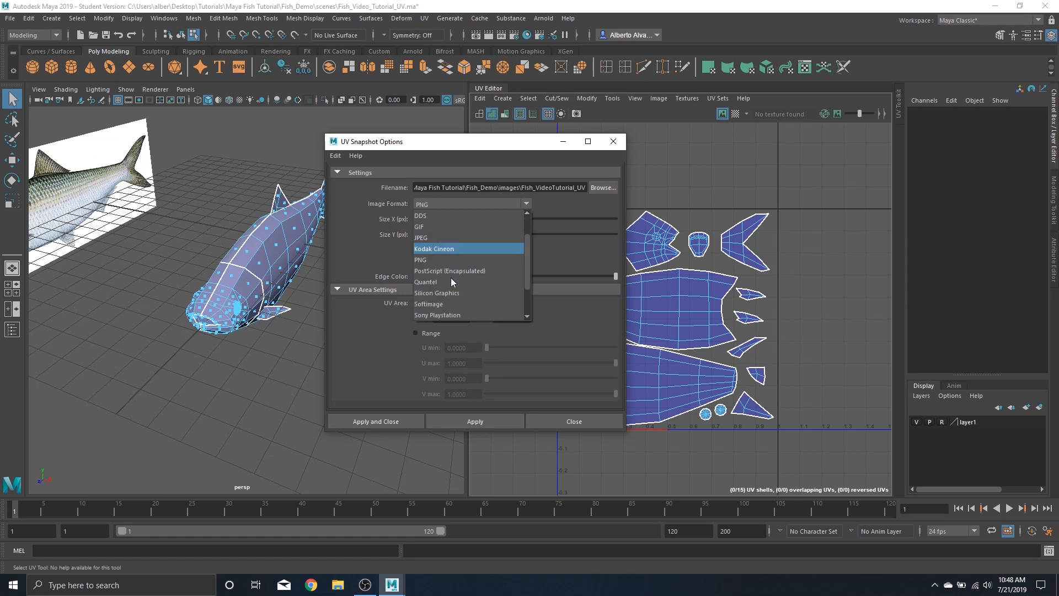
{"action": "left_click", "coordinate": [426, 264]}
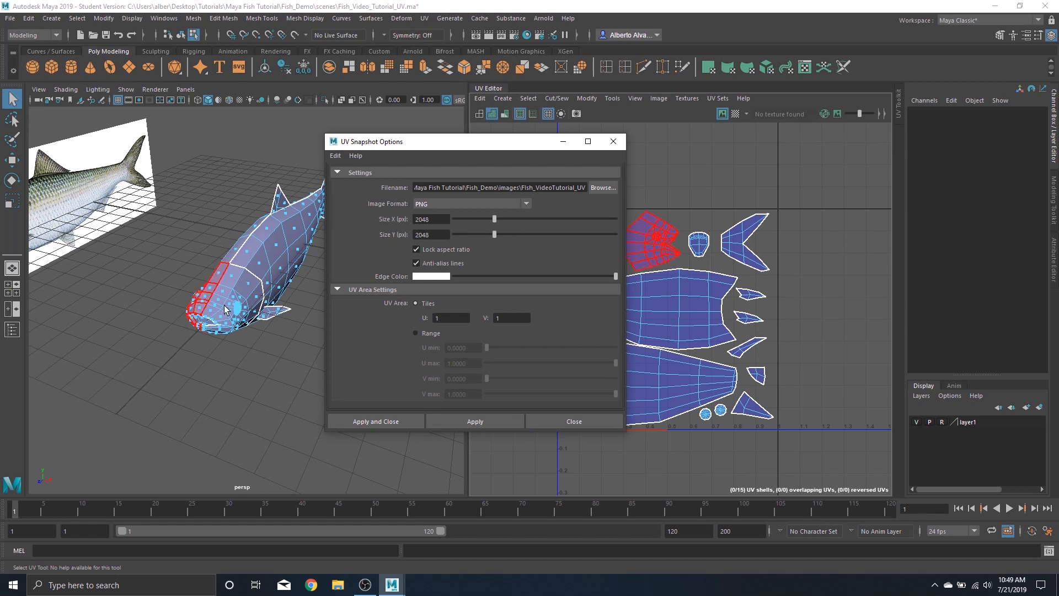
Step: Examine the fish's head and body in the perspective view, from close up and from a distance
{"action": "scroll", "coordinate": [225, 307], "scroll_direction": "down", "scroll_amount": 5}
{"action": "left_click_drag", "start_coordinate": [217, 296], "coordinate": [259, 289]}
{"action": "scroll", "coordinate": [189, 286], "scroll_direction": "up", "scroll_amount": 5}
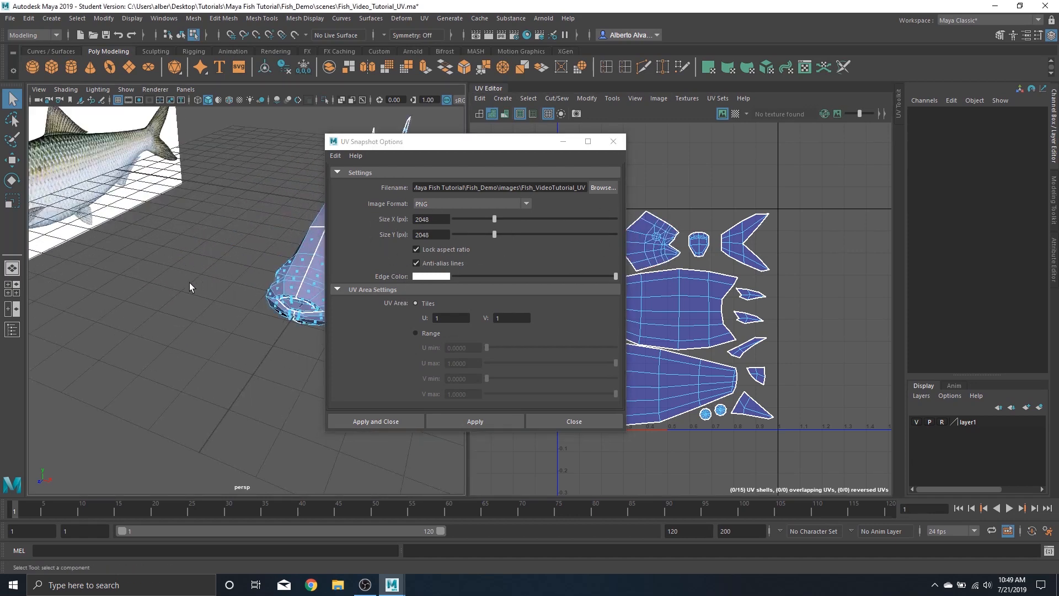
{"action": "left_click_drag", "start_coordinate": [189, 287], "coordinate": [293, 333]}
{"action": "left_click_drag", "start_coordinate": [233, 300], "coordinate": [194, 310]}
{"action": "left_click_drag", "start_coordinate": [249, 283], "coordinate": [82, 281]}
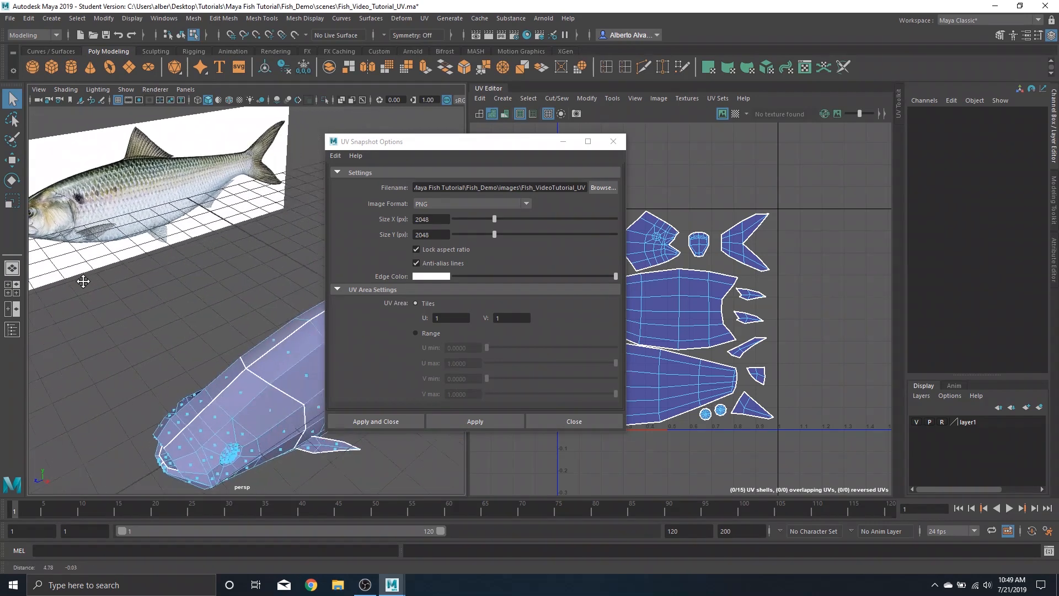
{"action": "scroll", "coordinate": [203, 301], "scroll_direction": "down", "scroll_amount": 6}
{"action": "left_click_drag", "start_coordinate": [253, 298], "coordinate": [232, 296]}
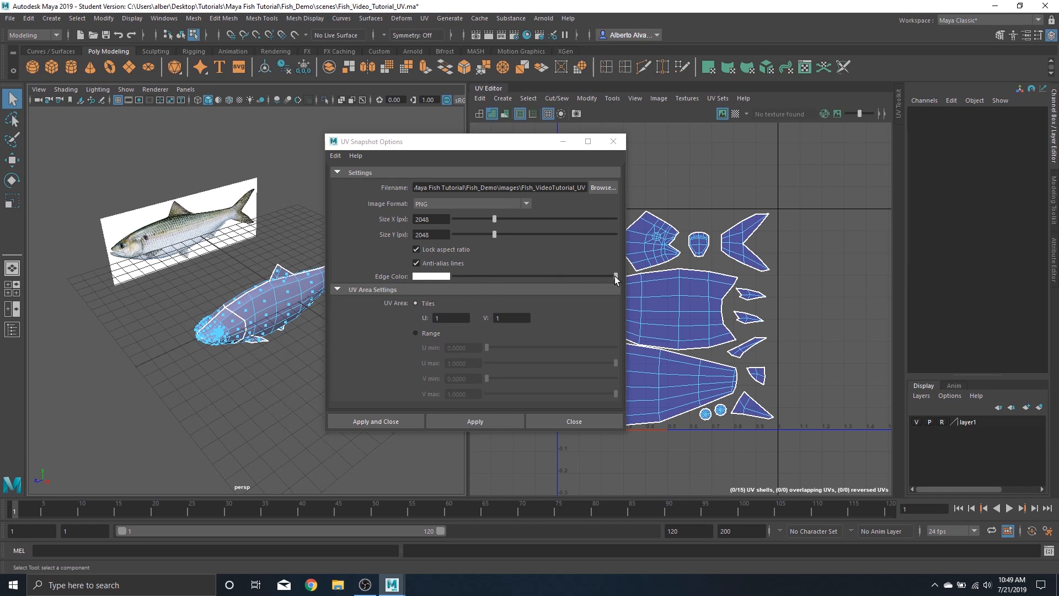
Step: Try to save the UV snapshot with a white edge color
{"action": "left_click_drag", "start_coordinate": [615, 277], "coordinate": [637, 284]}
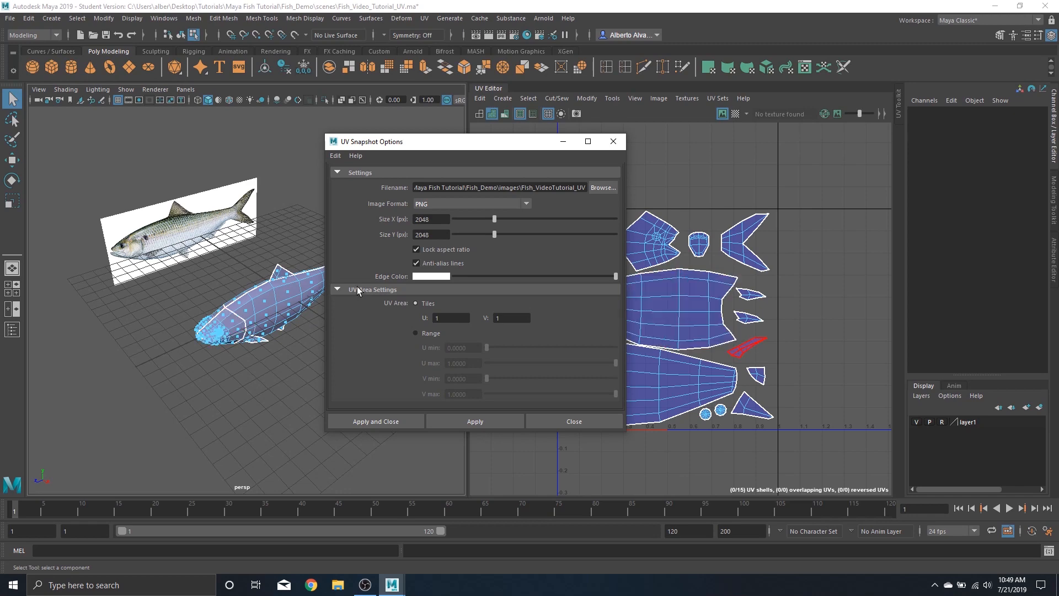
{"action": "left_click", "coordinate": [389, 422]}
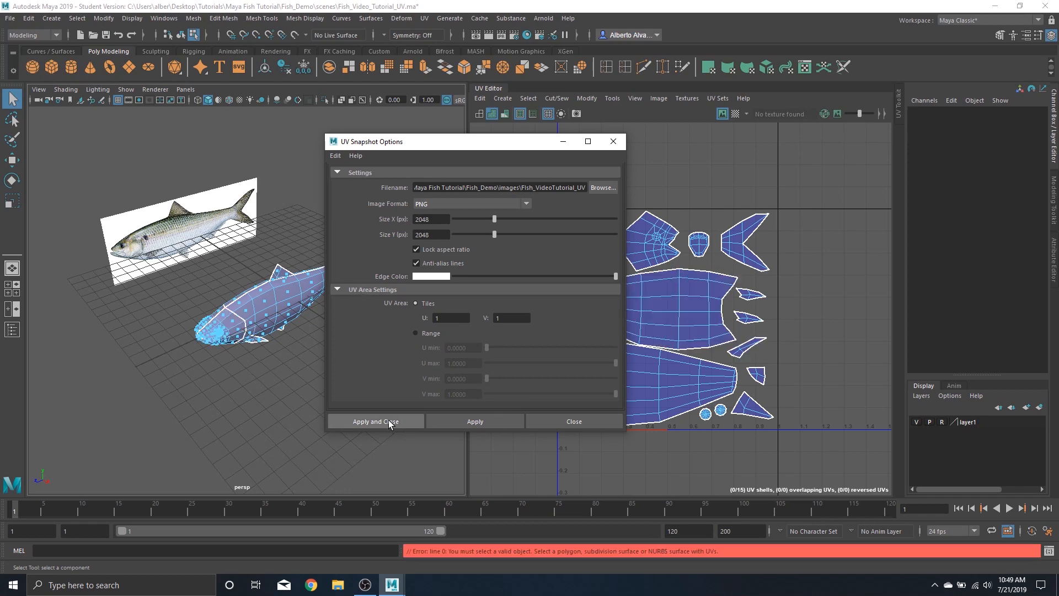
{"action": "left_click", "coordinate": [603, 188]}
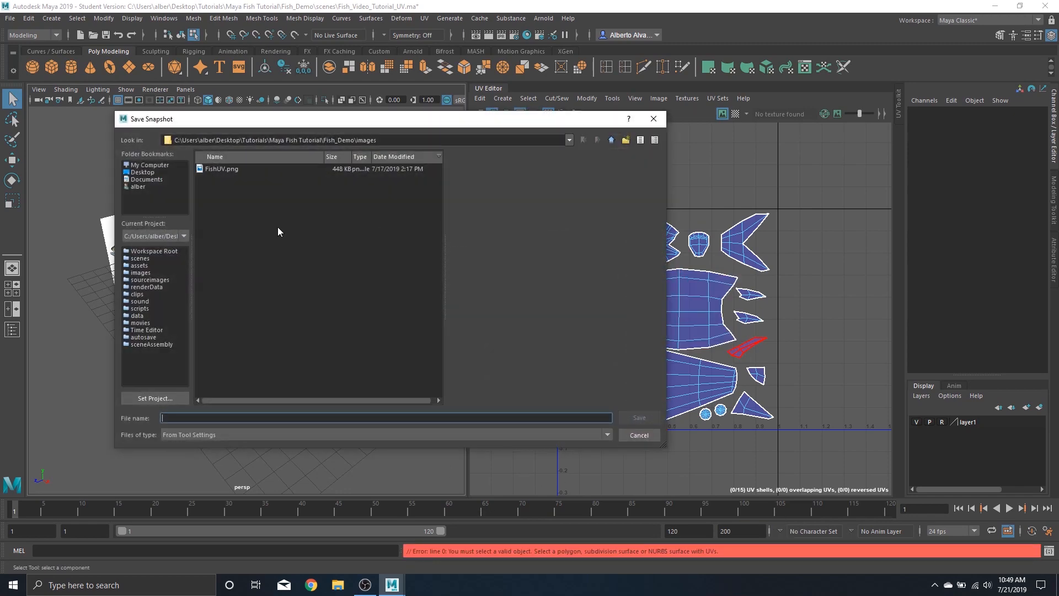
{"action": "left_click", "coordinate": [611, 140]}
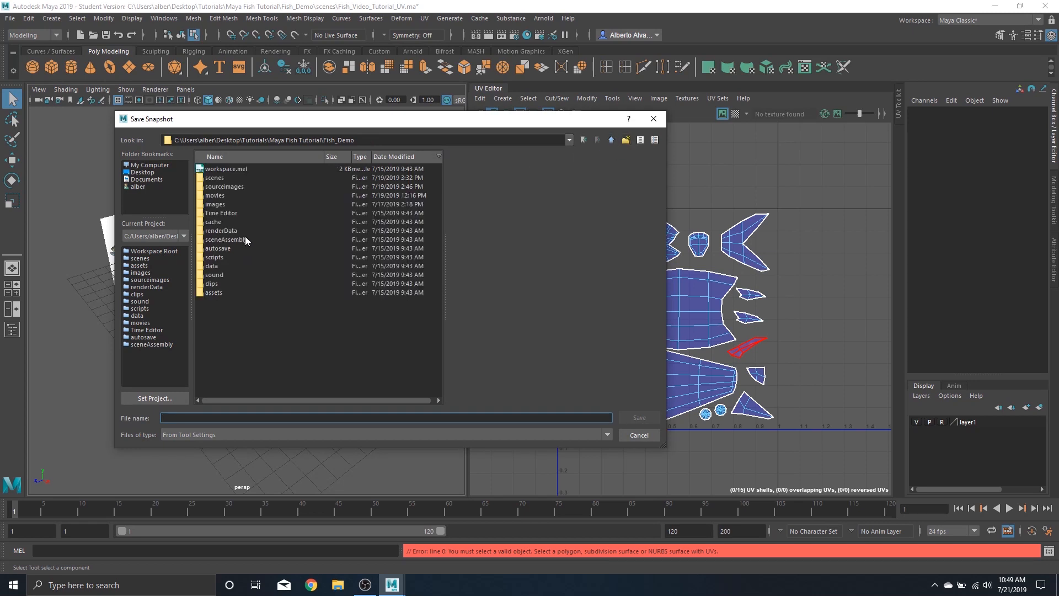
{"action": "double_click", "coordinate": [234, 186]}
{"action": "left_click", "coordinate": [235, 186]}
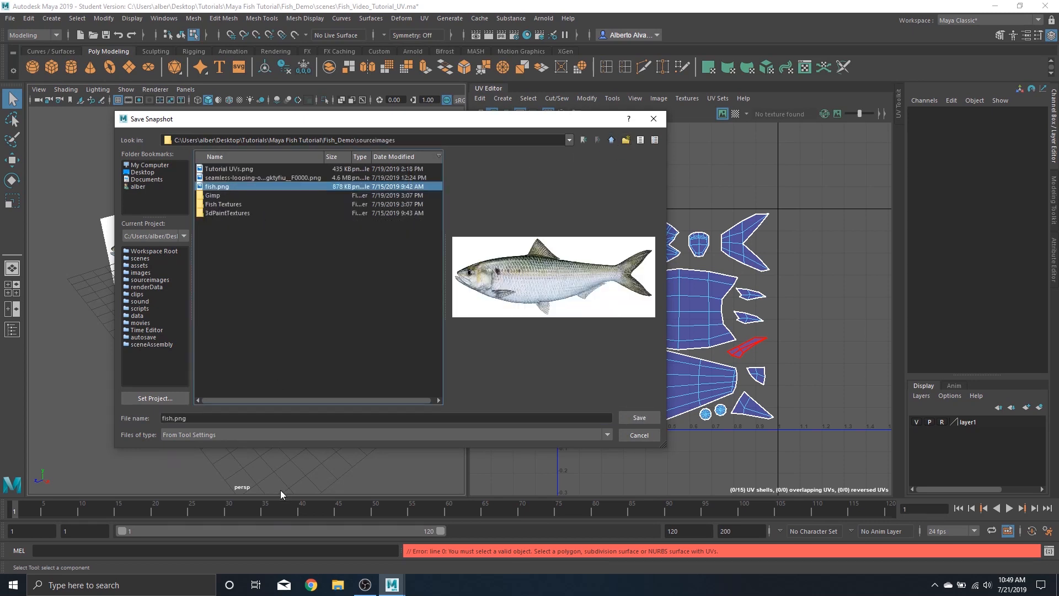
{"action": "left_click", "coordinate": [195, 423]}
{"action": "key", "text": "BackSpace"}
{"action": "key", "text": "BackSpace"}
{"action": "key", "text": "BackSpace"}
{"action": "key", "text": "BackSpace"}
{"action": "key", "text": "BackSpace"}
{"action": "key", "text": "BackSpace"}
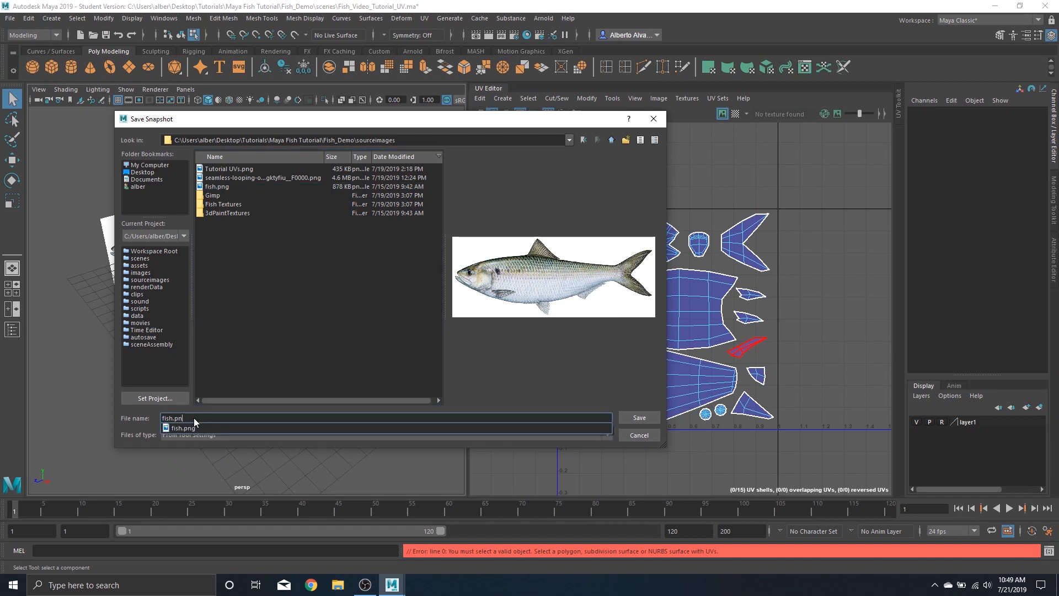
{"action": "key", "text": "BackSpace"}
{"action": "key", "text": "BackSpace"}
{"action": "type", "text": "Fish"}
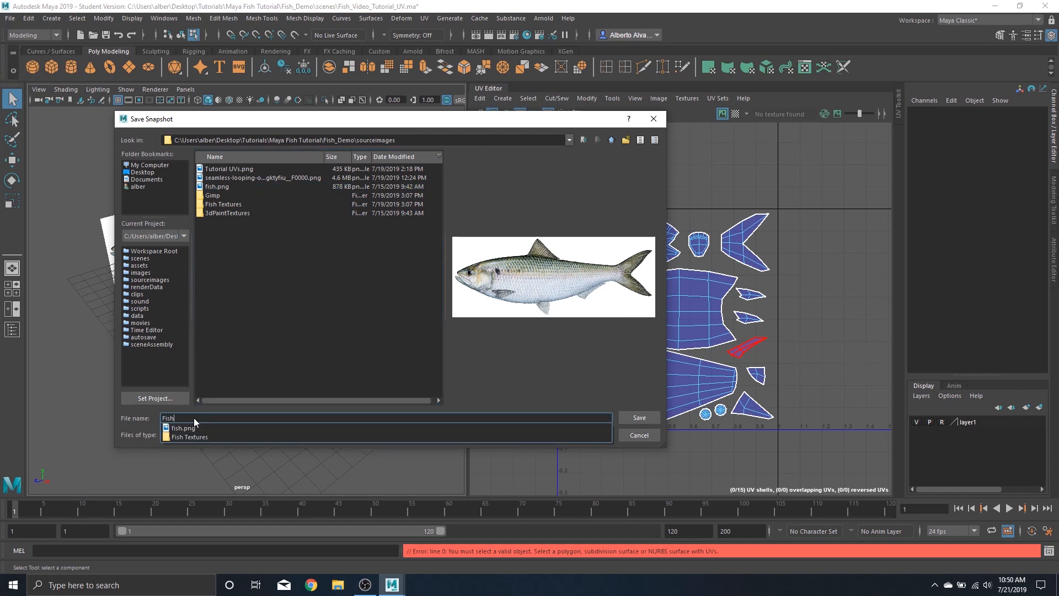
{"action": "type", "text": "_Video"}
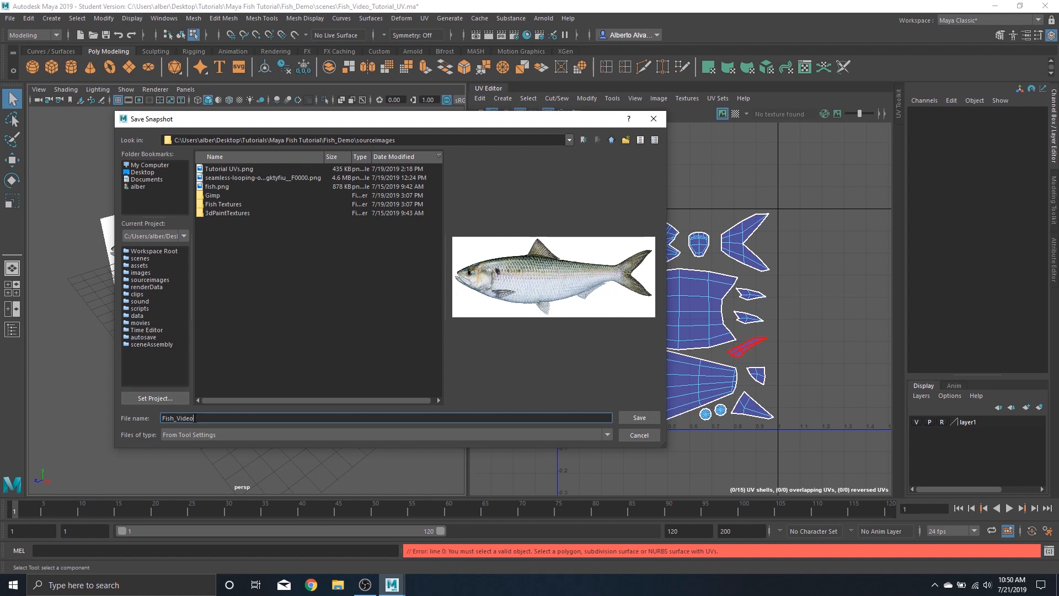
{"action": "type", "text": "_Tutorial"}
{"action": "left_click", "coordinate": [637, 435]}
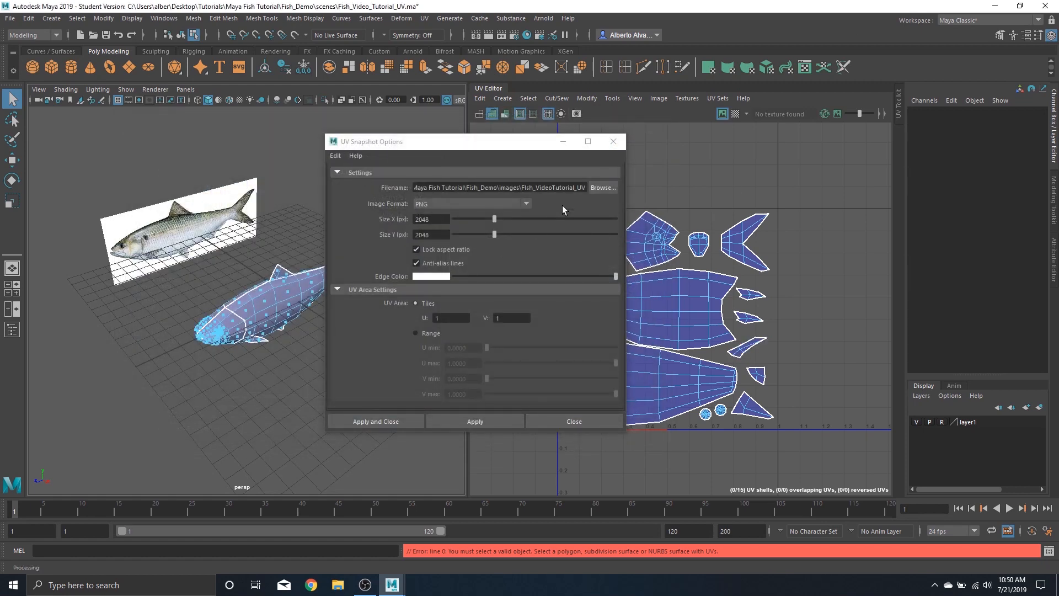
Step: Select all the fish's parts in object mode and save their UV snapshot with the current options
{"action": "right_click", "coordinate": [265, 309]}
{"action": "left_click", "coordinate": [298, 265]}
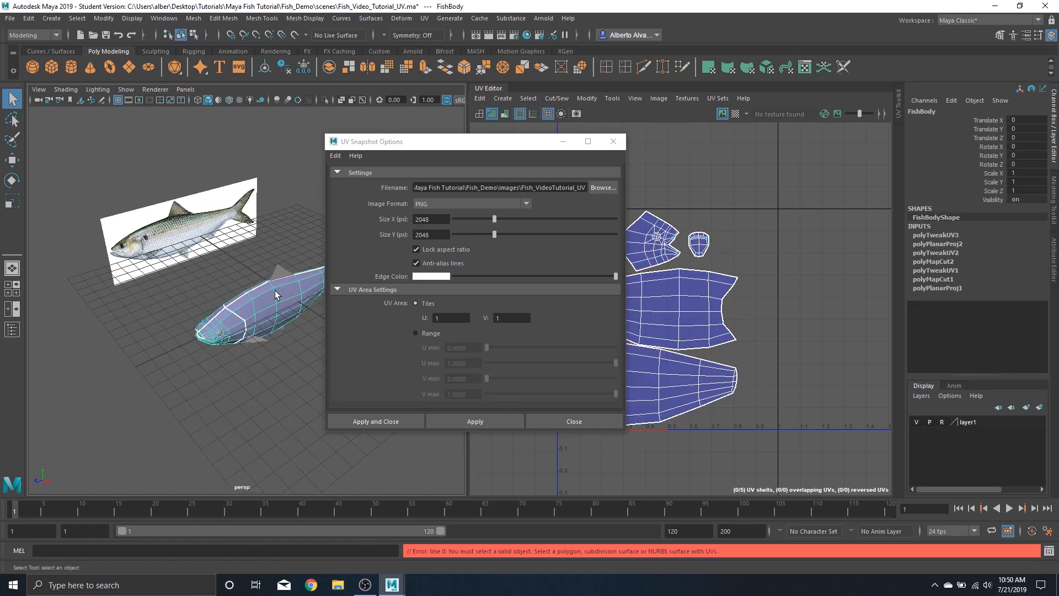
{"action": "left_click_drag", "start_coordinate": [267, 313], "coordinate": [299, 314], "text": "alt"}
{"action": "left_click_drag", "start_coordinate": [210, 184], "coordinate": [321, 414]}
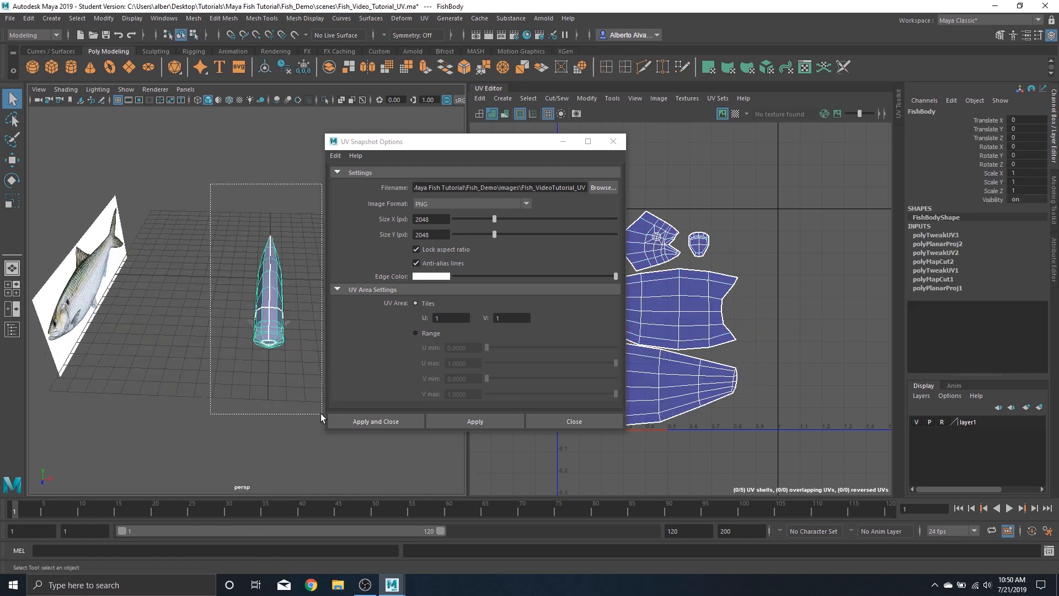
{"action": "left_click", "coordinate": [392, 421]}
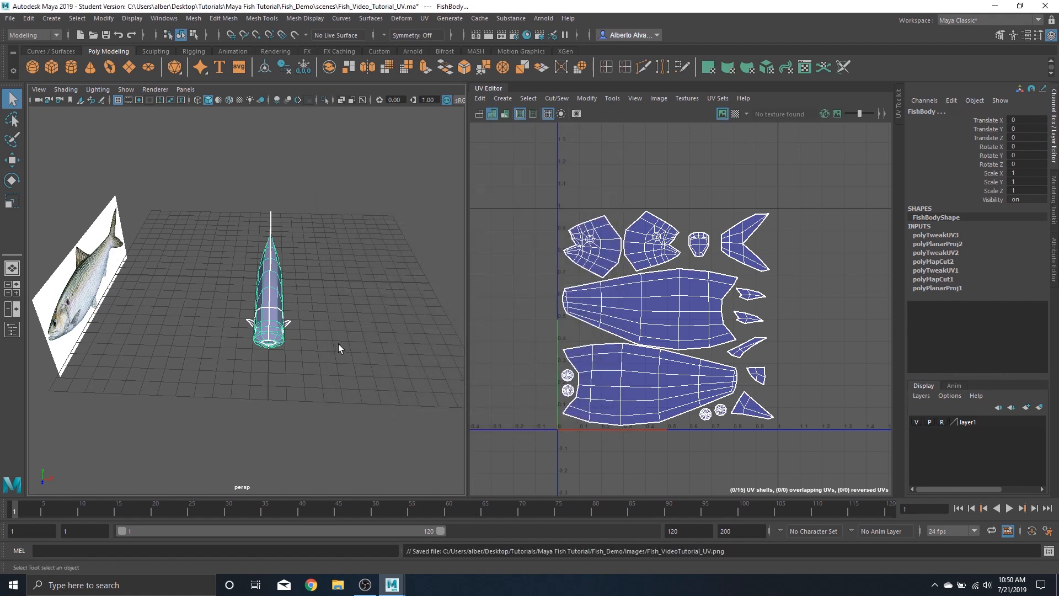
{"action": "mouse_move", "coordinate": [339, 343]}
{"action": "left_mouse_down", "text": "alt"}
{"action": "mouse_move", "coordinate": [348, 347]}
{"action": "mouse_move", "coordinate": [326, 338]}
{"action": "mouse_move", "coordinate": [331, 350]}
{"action": "mouse_move", "coordinate": [327, 336]}
{"action": "left_mouse_up", "text": "alt"}
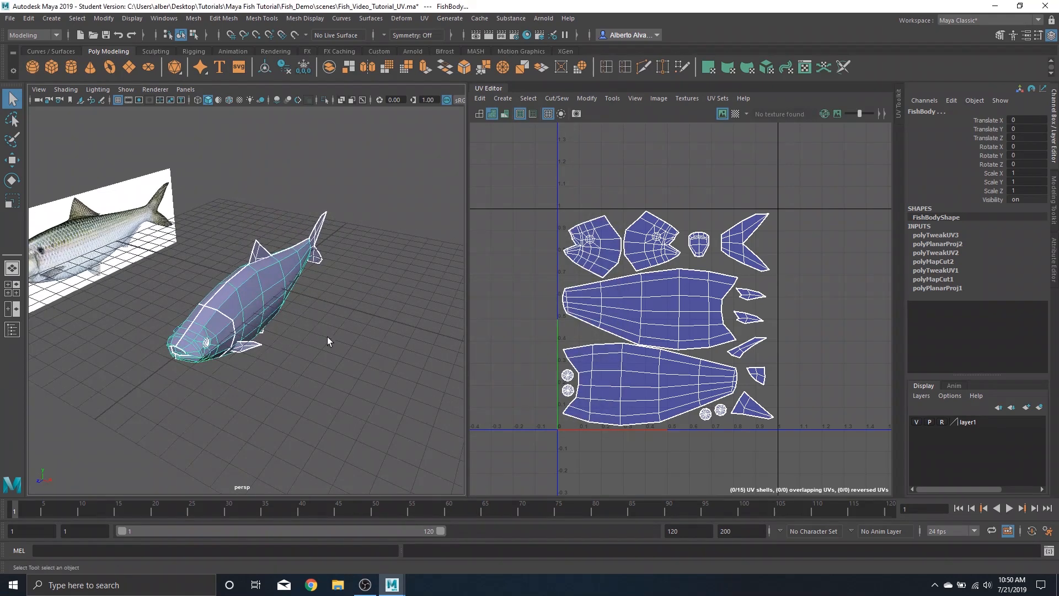
{"action": "scroll", "coordinate": [328, 338], "scroll_direction": "up", "scroll_amount": 4}
{"action": "scroll", "coordinate": [336, 358], "scroll_direction": "down", "scroll_amount": 4}
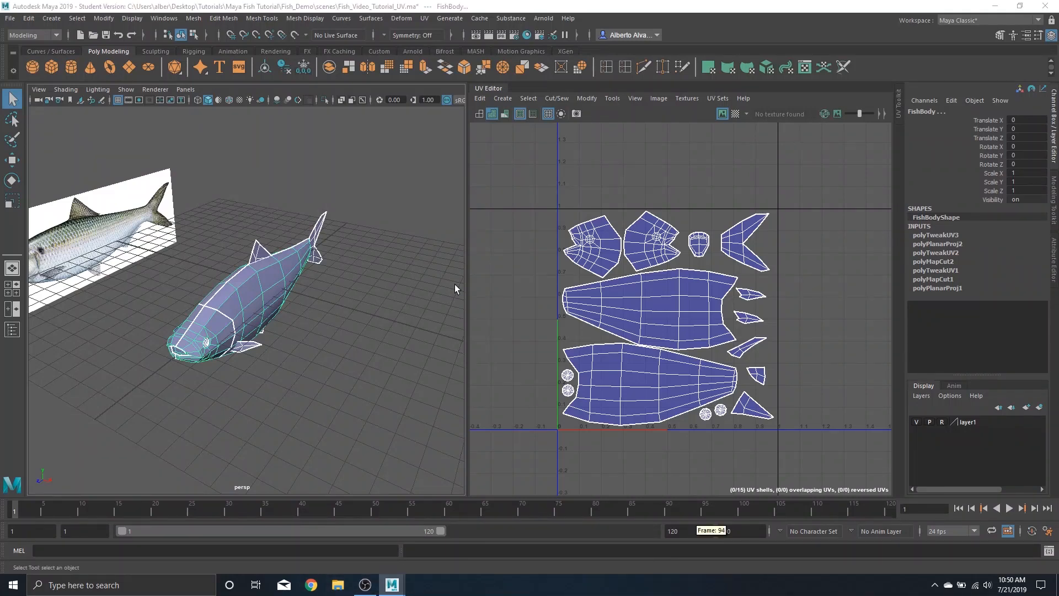
Step: Switch to File Explorer, go to Desktop\Tutorials\Maya Fish Tutorial\Fish_Demo\images, and open FIsh_VideoTutorial_UV.png for viewing
{"action": "key", "text": "super+e"}
{"action": "left_click", "coordinate": [354, 202]}
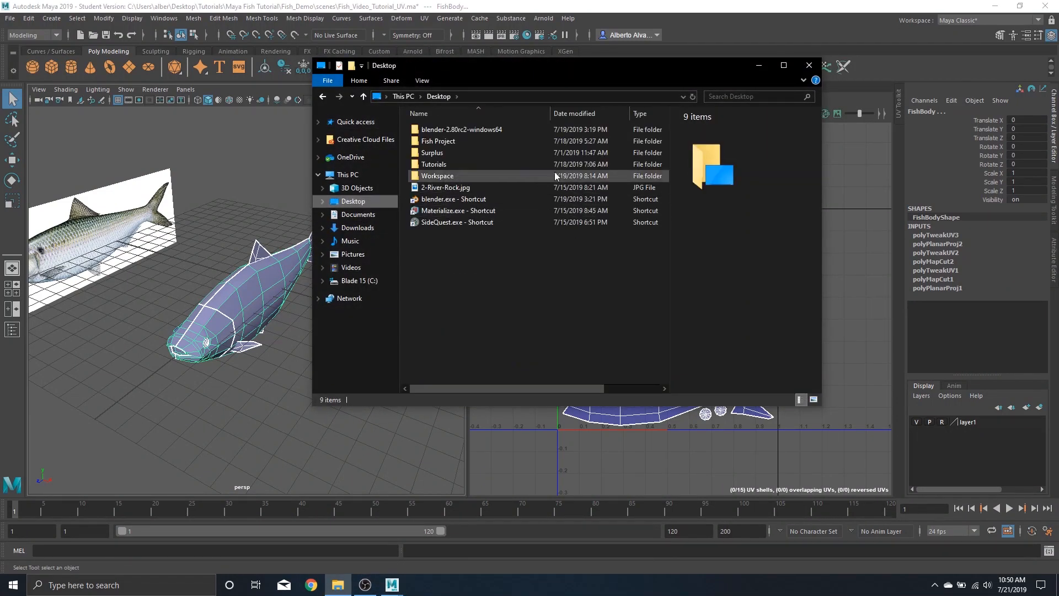
{"action": "left_click", "coordinate": [464, 140]}
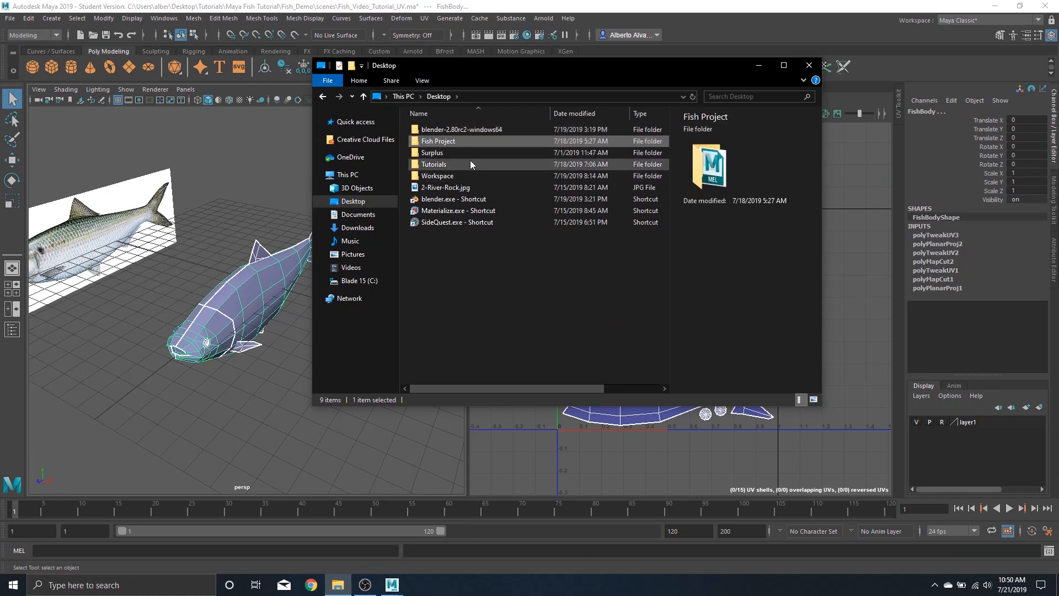
{"action": "double_click", "coordinate": [470, 164]}
{"action": "double_click", "coordinate": [491, 131]}
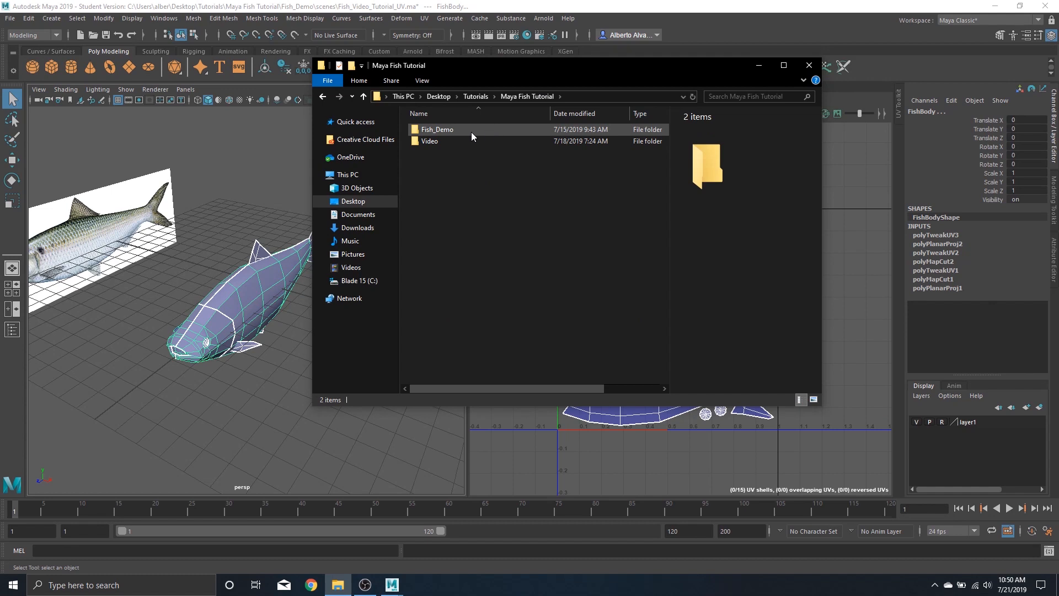
{"action": "double_click", "coordinate": [472, 131]}
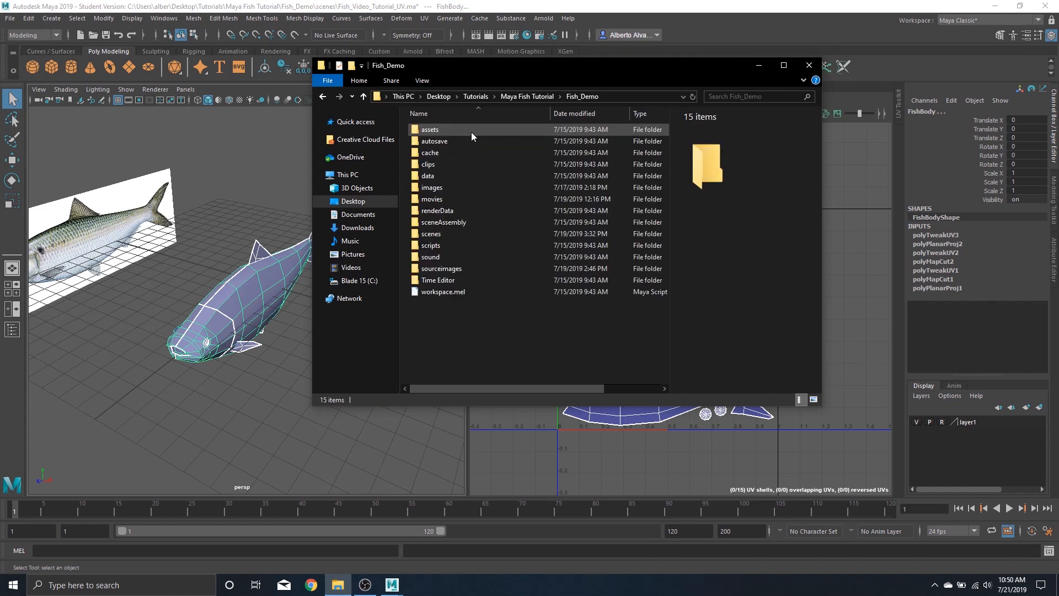
{"action": "double_click", "coordinate": [454, 187]}
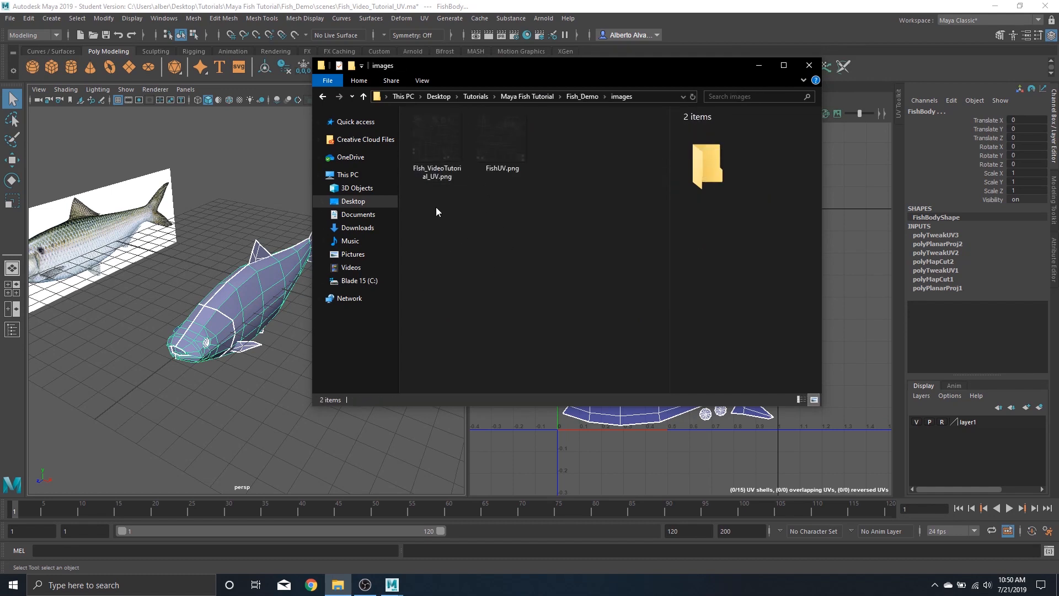
{"action": "left_click", "coordinate": [438, 138]}
{"action": "double_click", "coordinate": [440, 138]}
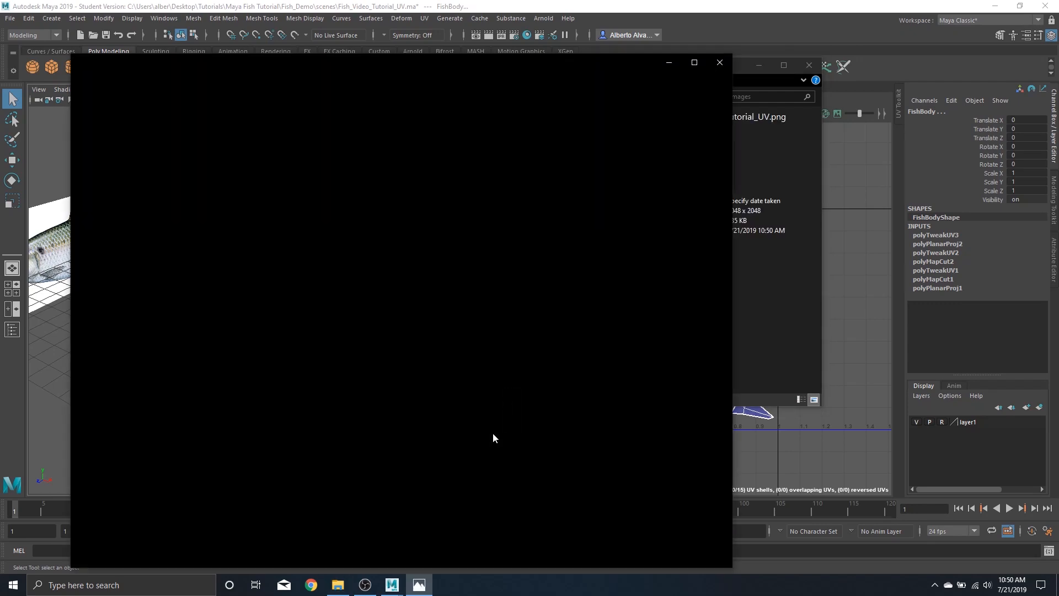
Step: Close the UV snapshot preview after viewing it, and start GIMP in a maximized window
{"action": "left_click_drag", "start_coordinate": [486, 5], "coordinate": [512, 30]}
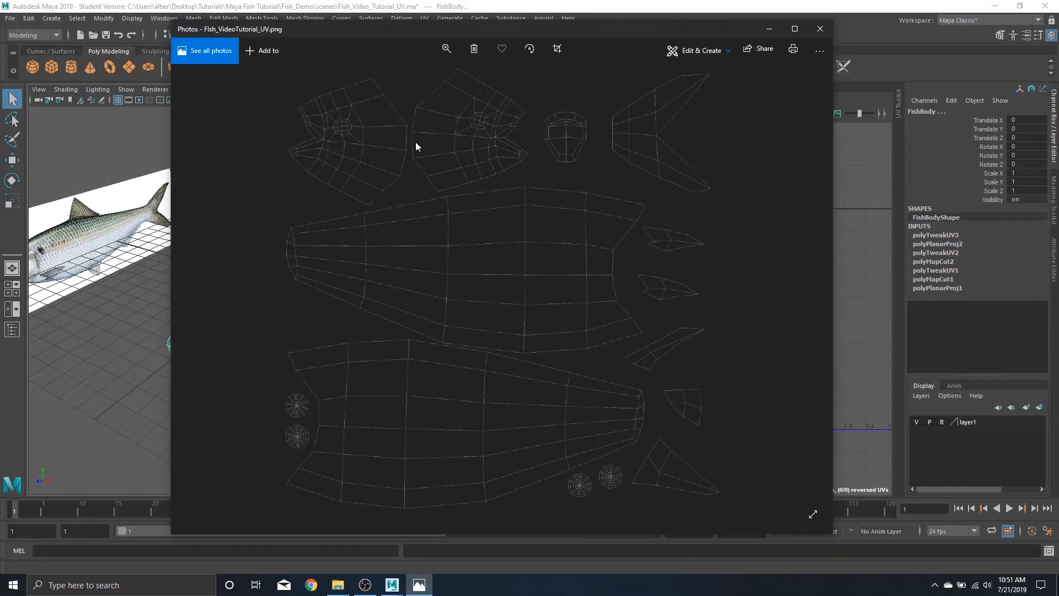
{"action": "left_click", "coordinate": [819, 31]}
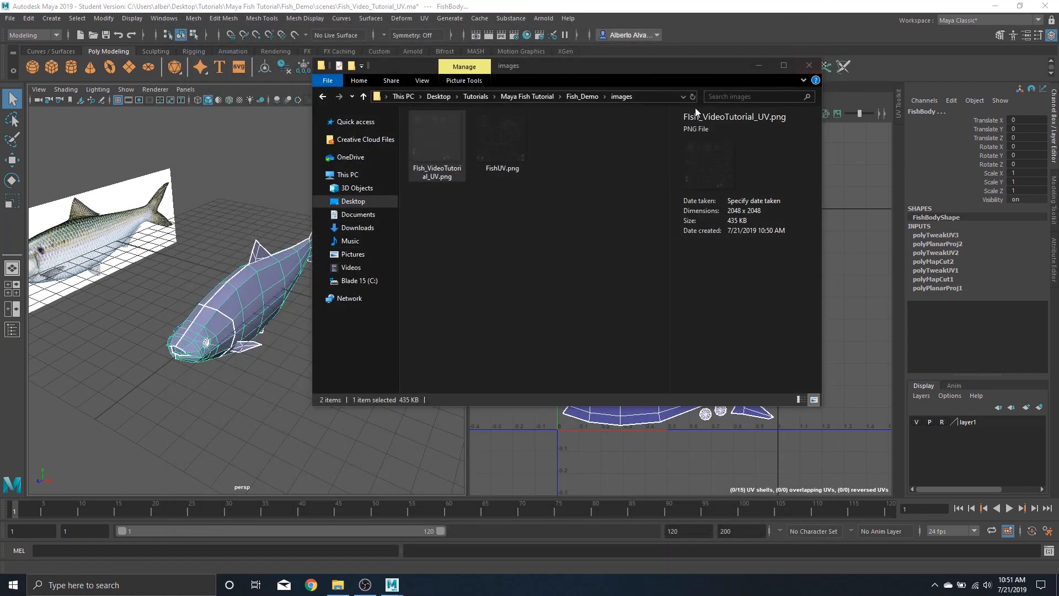
{"action": "left_click", "coordinate": [13, 585]}
{"action": "left_click", "coordinate": [121, 249]}
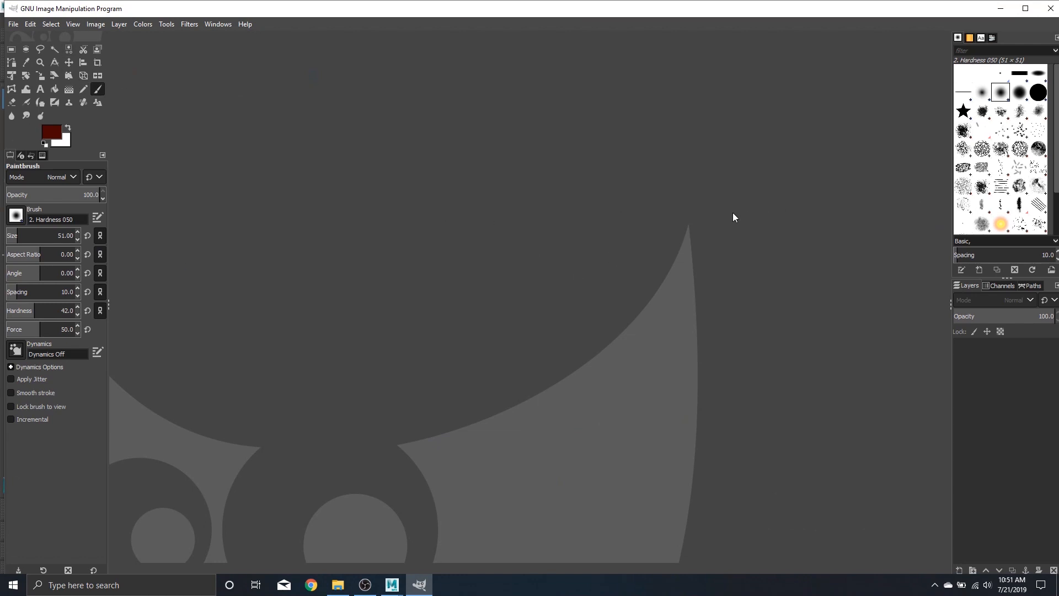
{"action": "left_click", "coordinate": [1025, 9]}
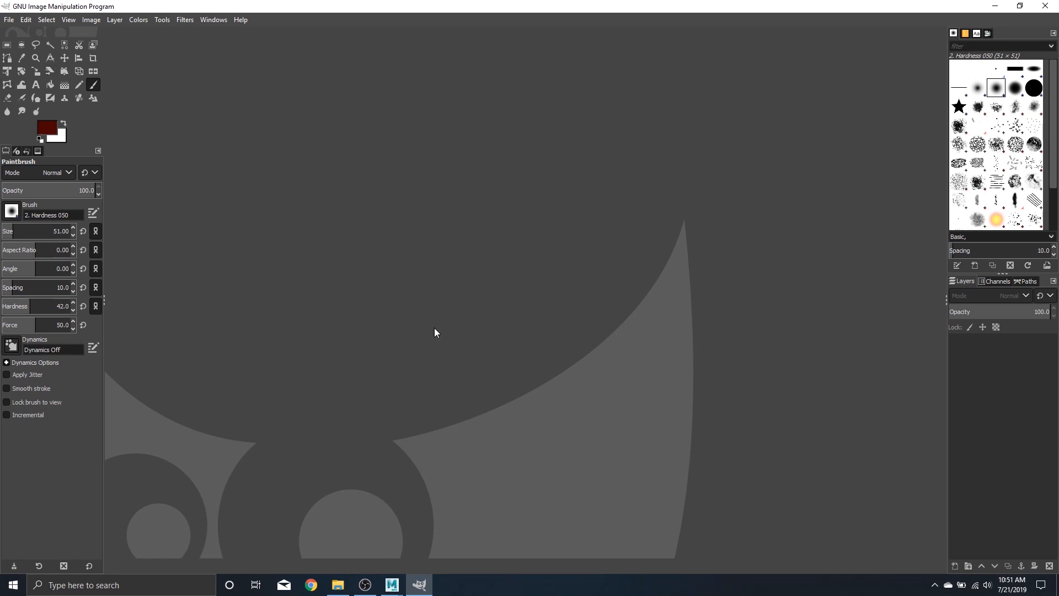
Step: Open FIsh_VideoTutorial_UV.png from Desktop\Tutorials\Maya Fish Tutorial\Fish_Demo\images
{"action": "left_click", "coordinate": [11, 21]}
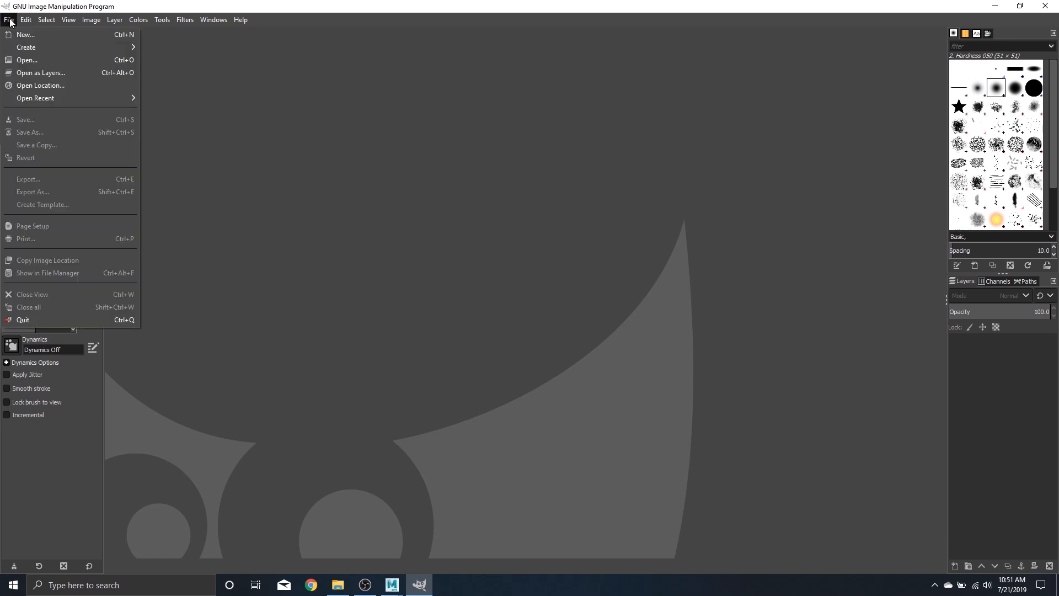
{"action": "left_click", "coordinate": [55, 58]}
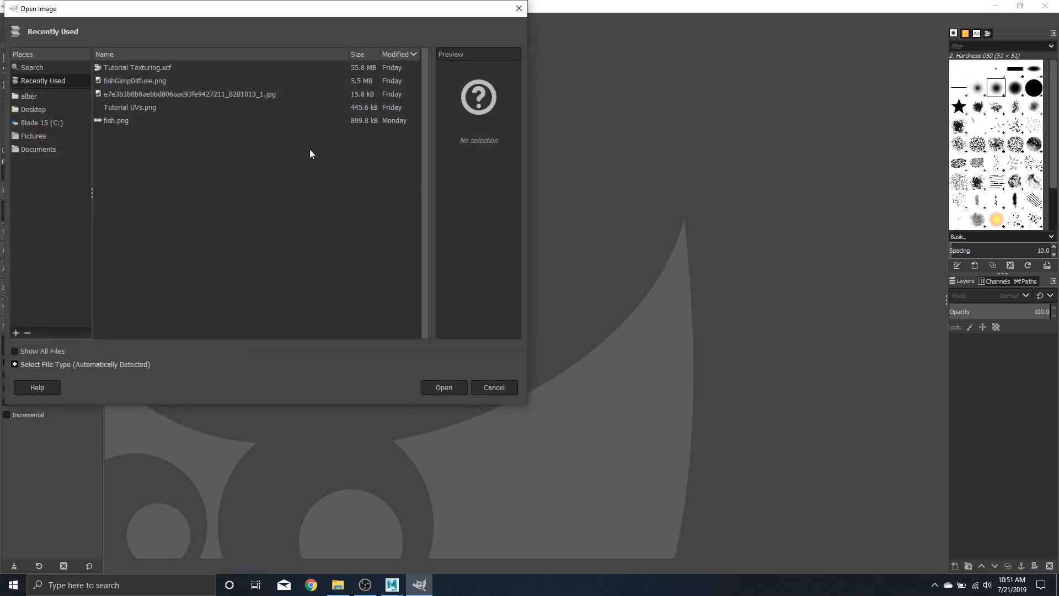
{"action": "left_click", "coordinate": [52, 113]}
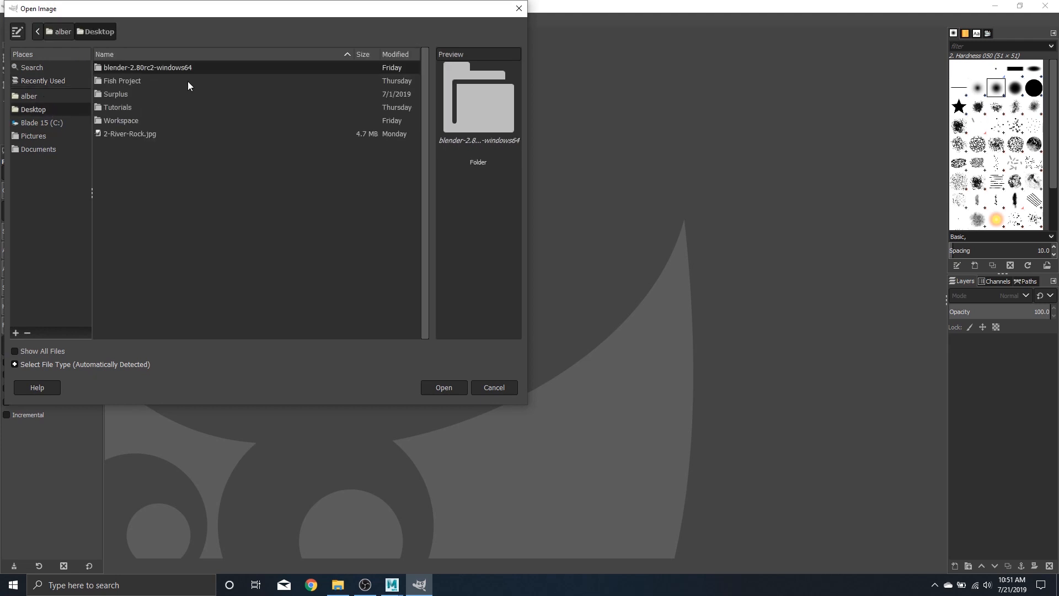
{"action": "double_click", "coordinate": [126, 82]}
{"action": "double_click", "coordinate": [126, 133]}
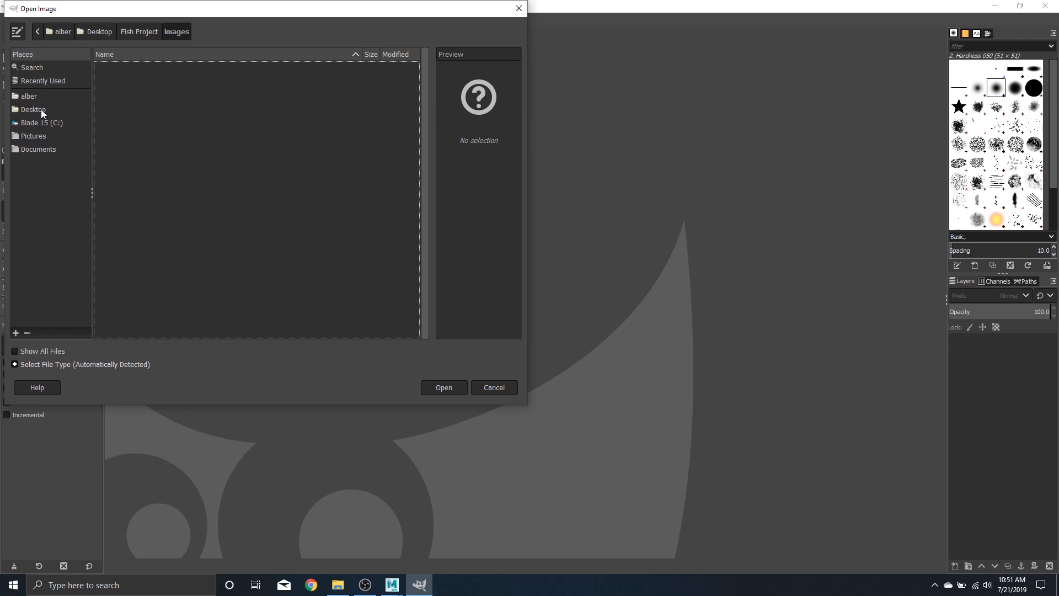
{"action": "left_click", "coordinate": [64, 114]}
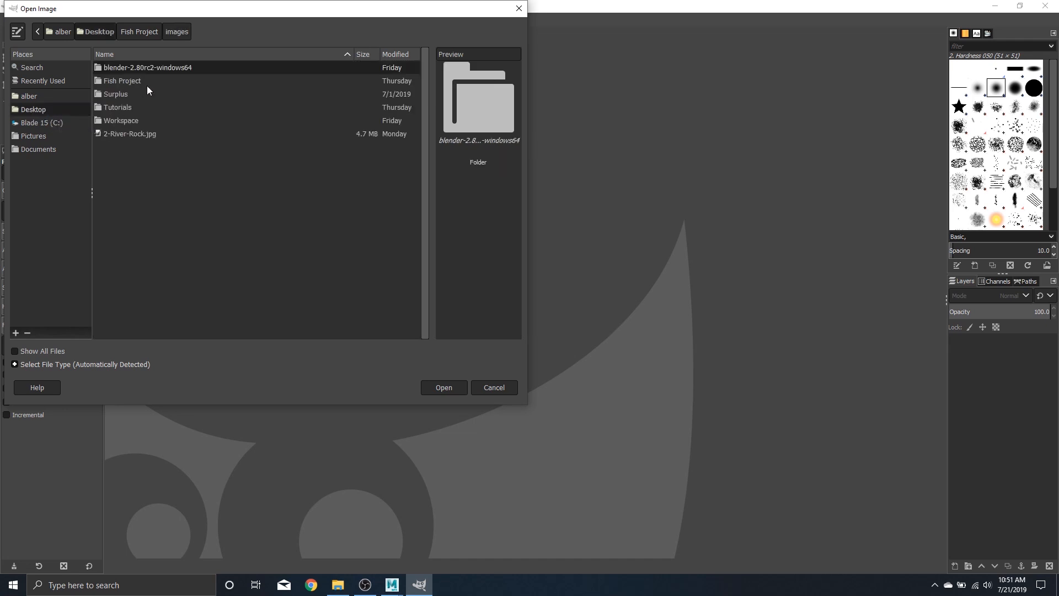
{"action": "double_click", "coordinate": [127, 108]}
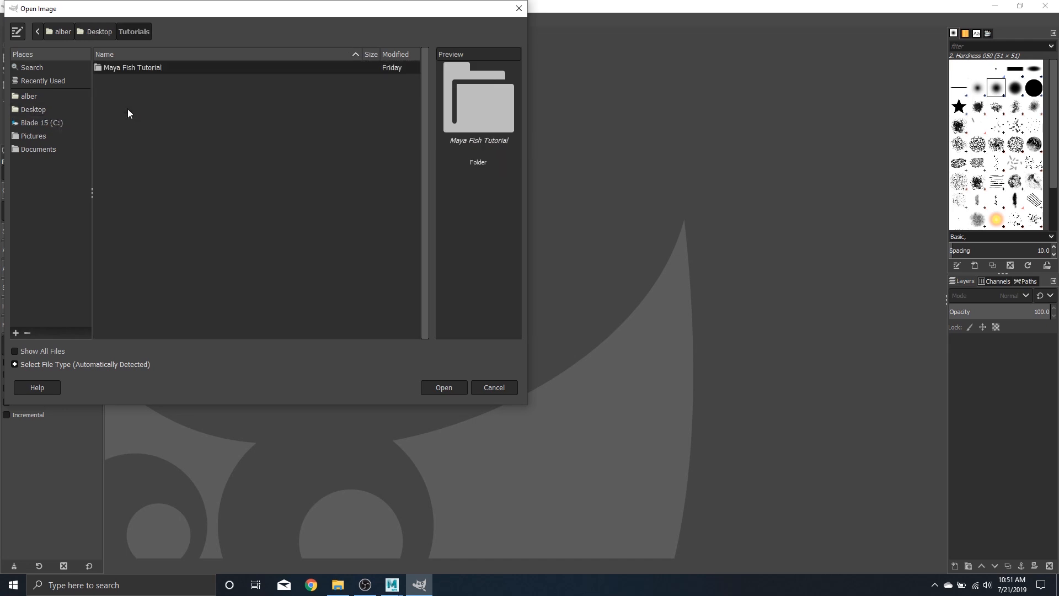
{"action": "double_click", "coordinate": [158, 66]}
{"action": "double_click", "coordinate": [153, 68]}
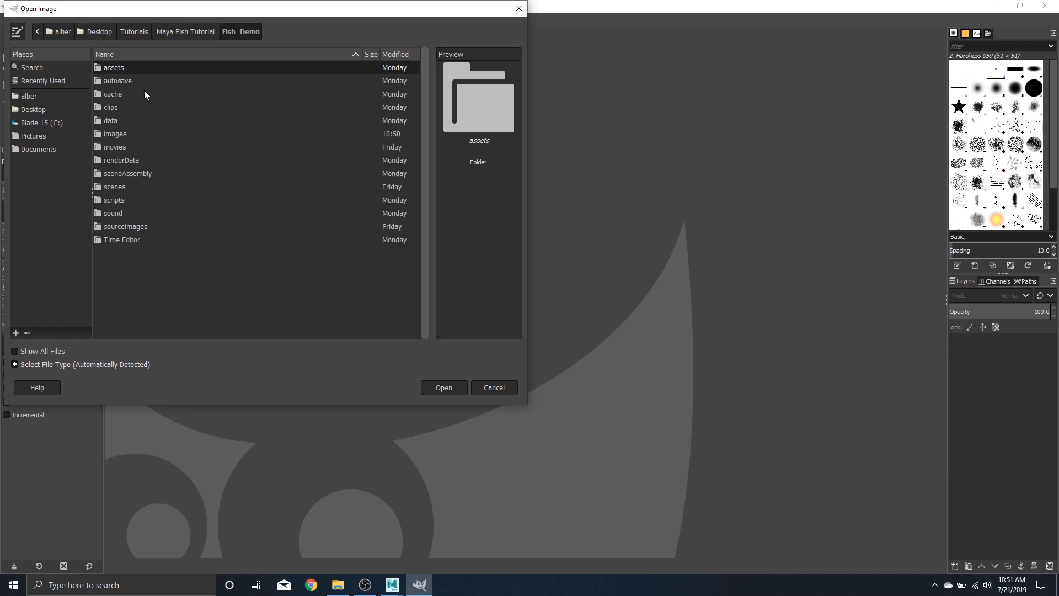
{"action": "double_click", "coordinate": [123, 134]}
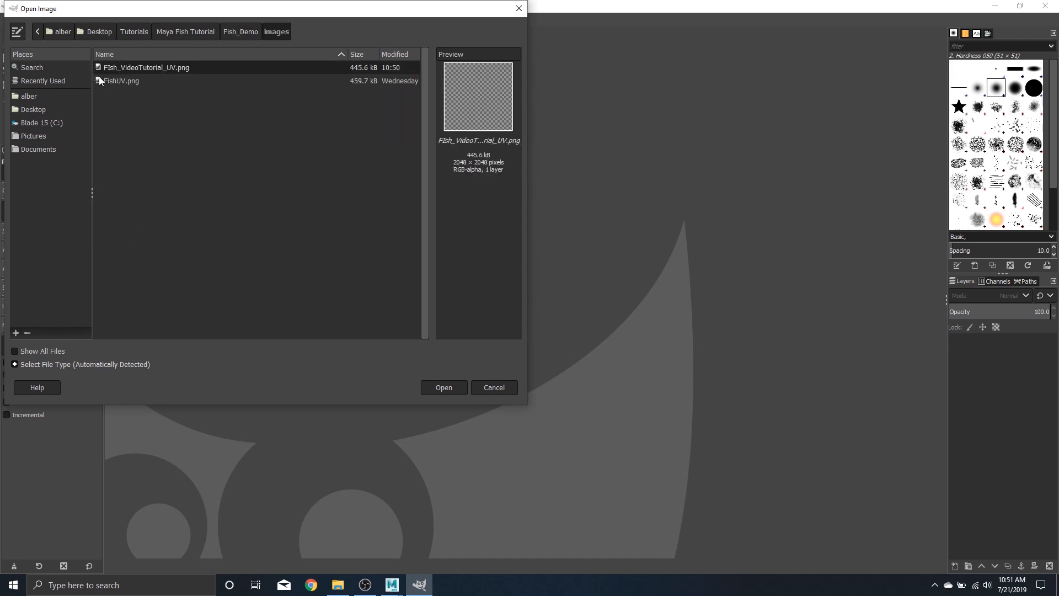
{"action": "left_click", "coordinate": [455, 394]}
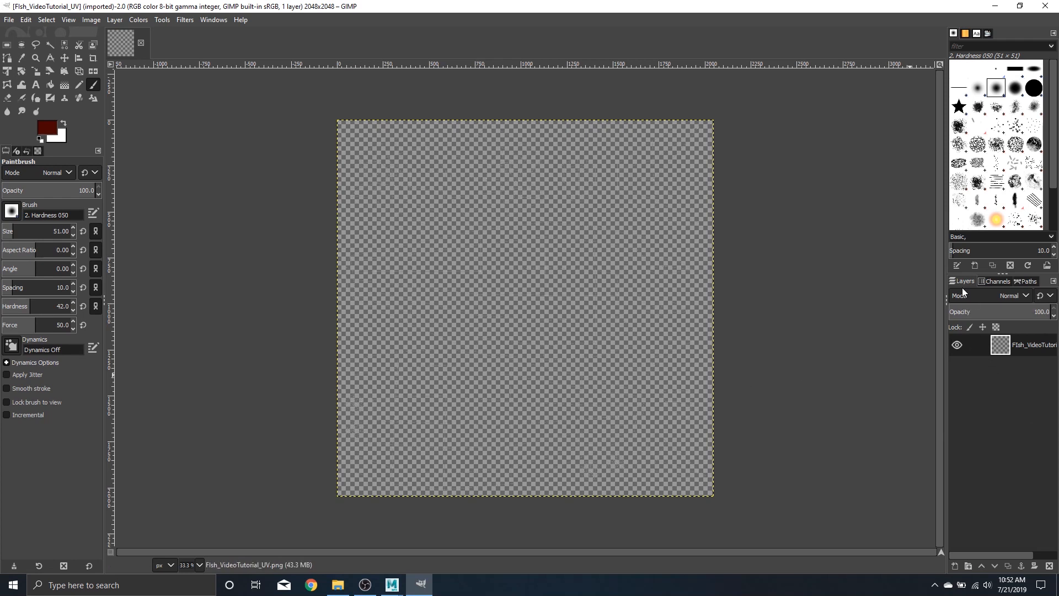
Step: Create a layer named BG filled with the dark red foreground color, and delete it
{"action": "right_click", "coordinate": [984, 396]}
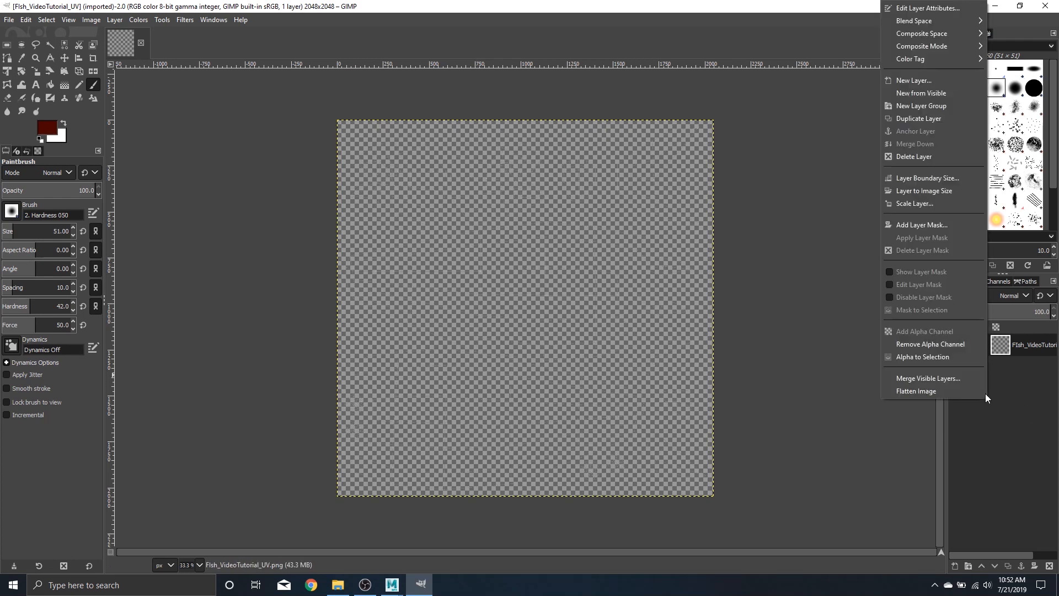
{"action": "left_click", "coordinate": [931, 82]}
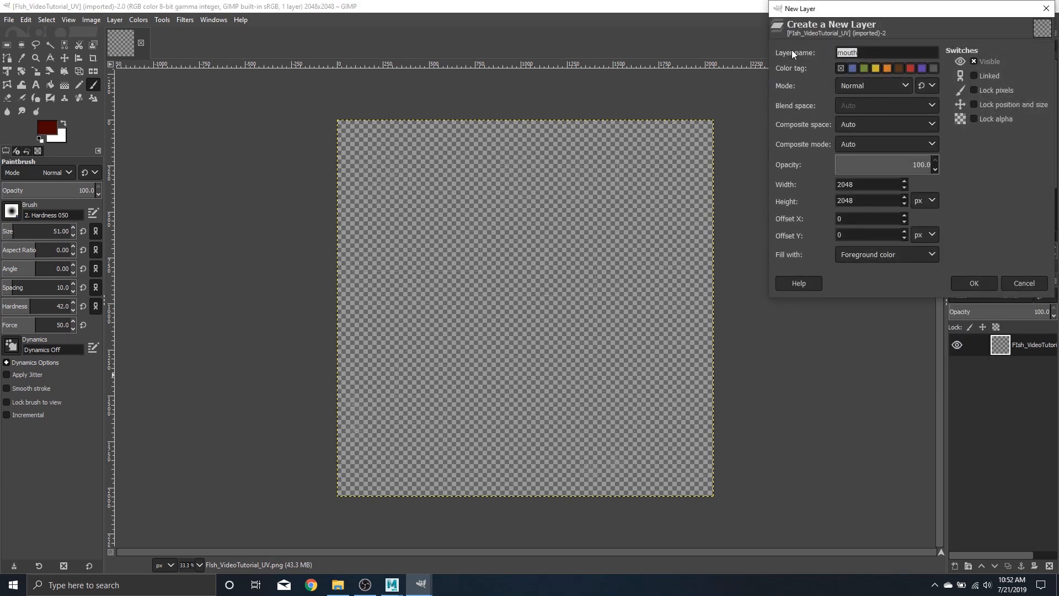
{"action": "type", "text": "BG"}
{"action": "left_click", "coordinate": [984, 283]}
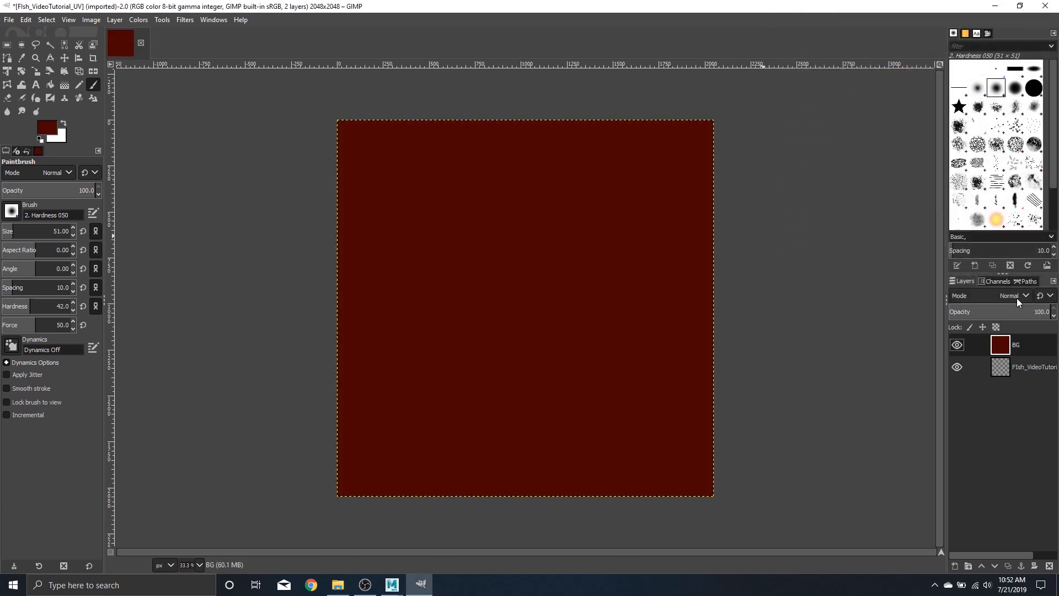
{"action": "right_click", "coordinate": [1031, 352]}
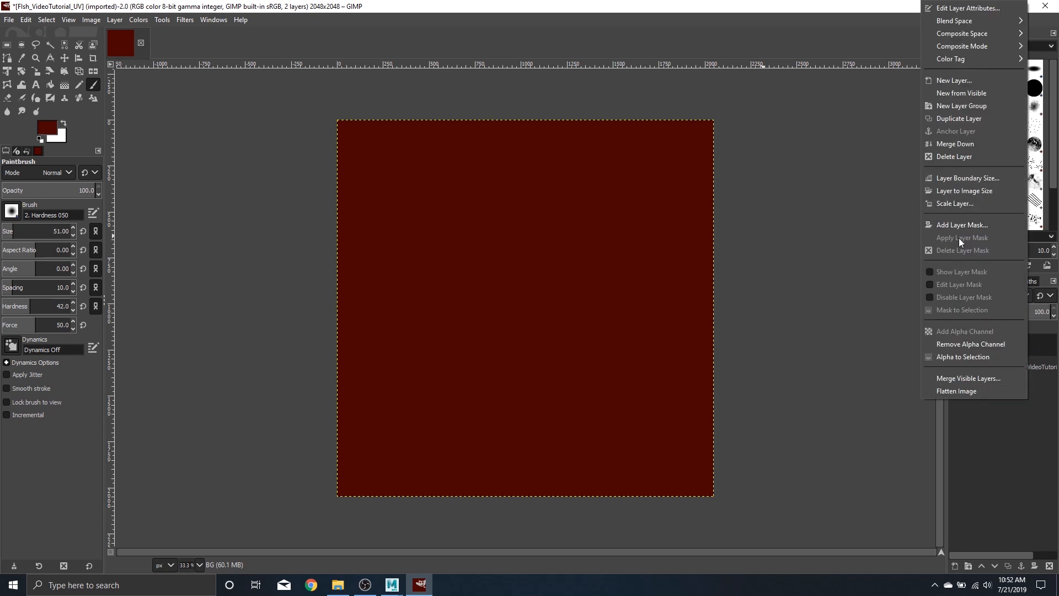
{"action": "left_click", "coordinate": [960, 157]}
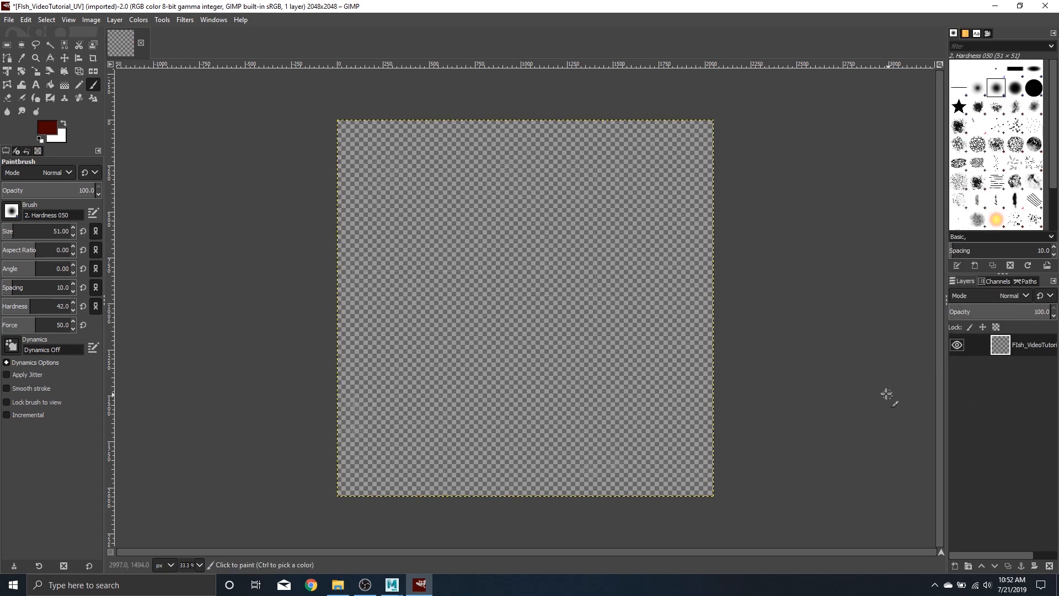
Step: Reset the foreground and background colors to the default black and white
{"action": "left_click", "coordinate": [43, 134]}
{"action": "left_click", "coordinate": [214, 43]}
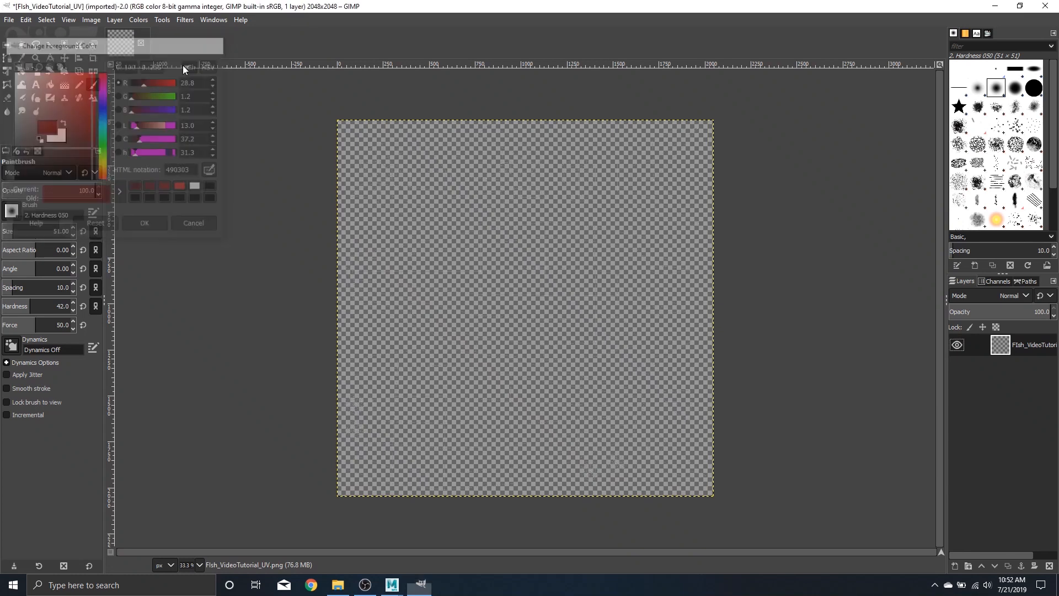
{"action": "left_click", "coordinate": [39, 139]}
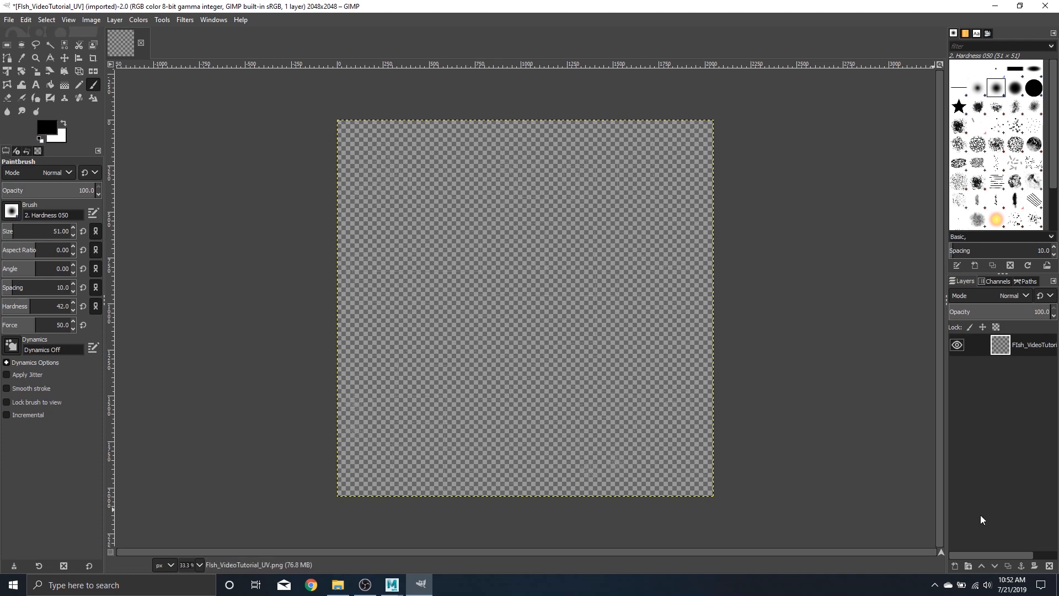
Step: Add a 2048 × 2048 px layer named BG filled with the foreground color, and place it below the UV layer
{"action": "right_click", "coordinate": [1021, 379]}
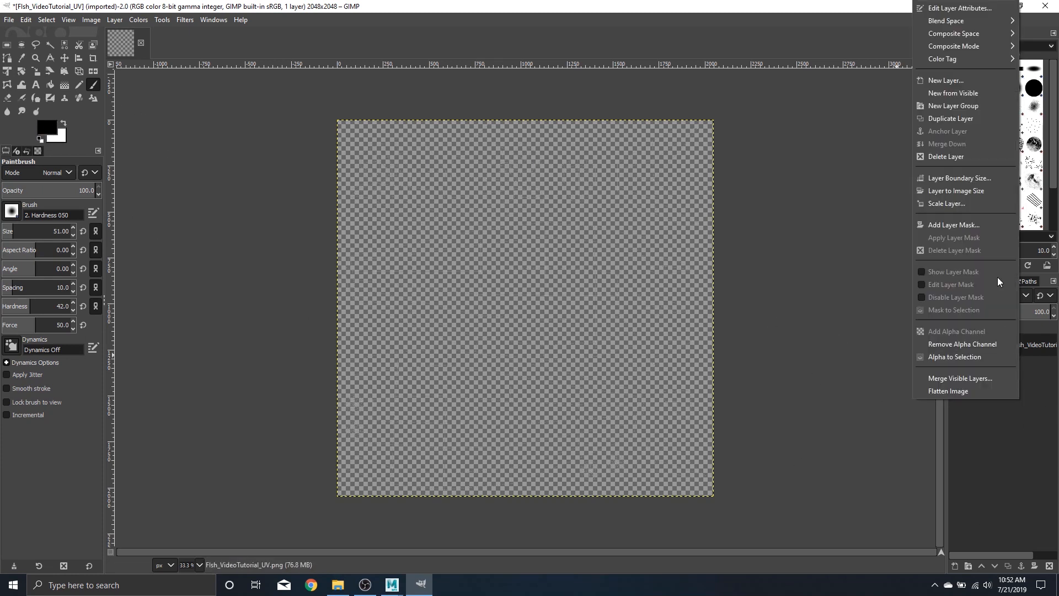
{"action": "left_click", "coordinate": [993, 81]}
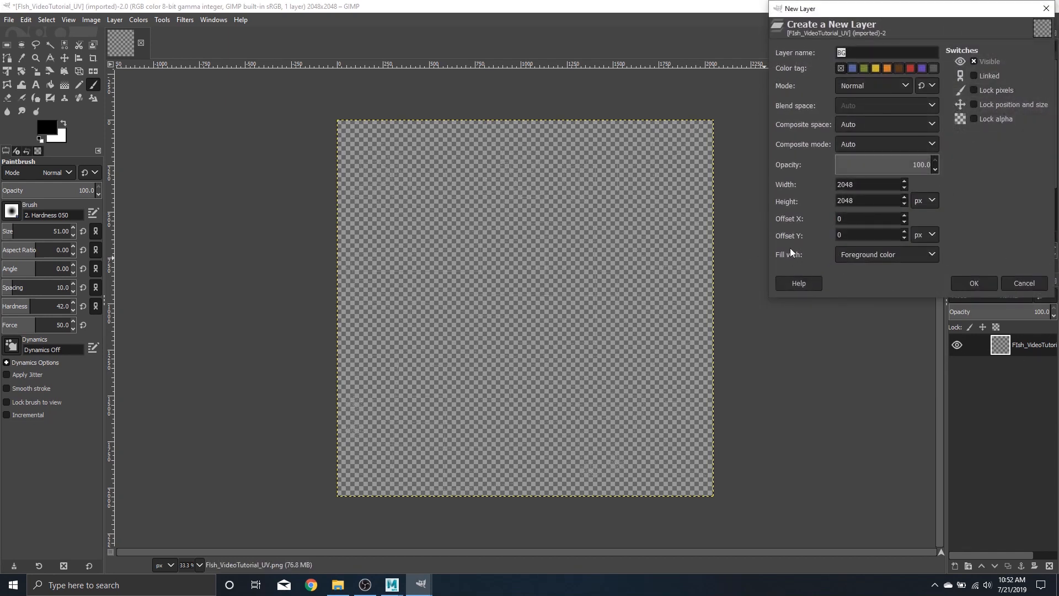
{"action": "left_click", "coordinate": [889, 260]}
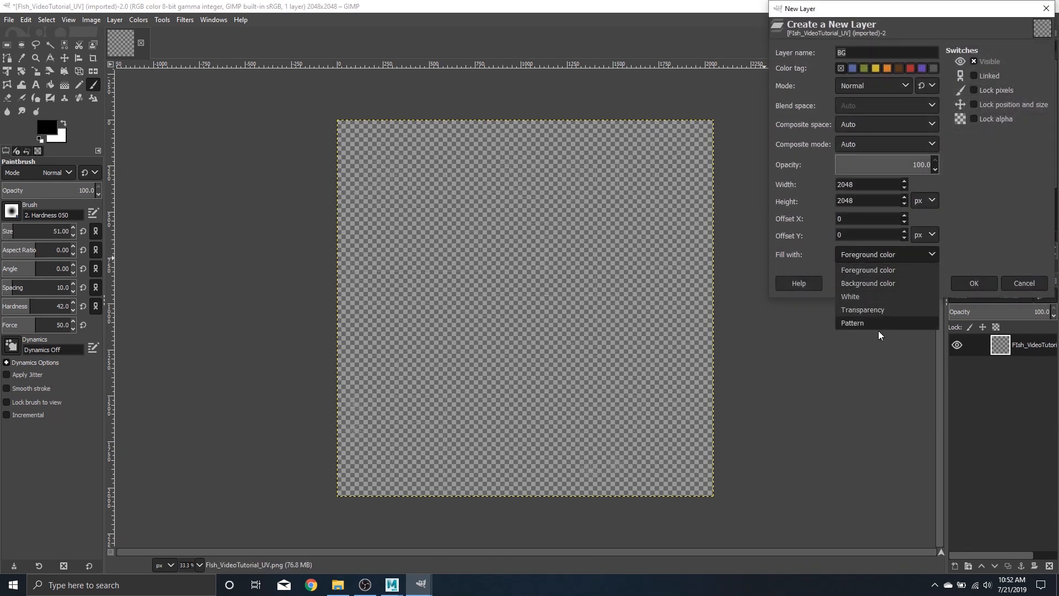
{"action": "left_click", "coordinate": [1012, 225]}
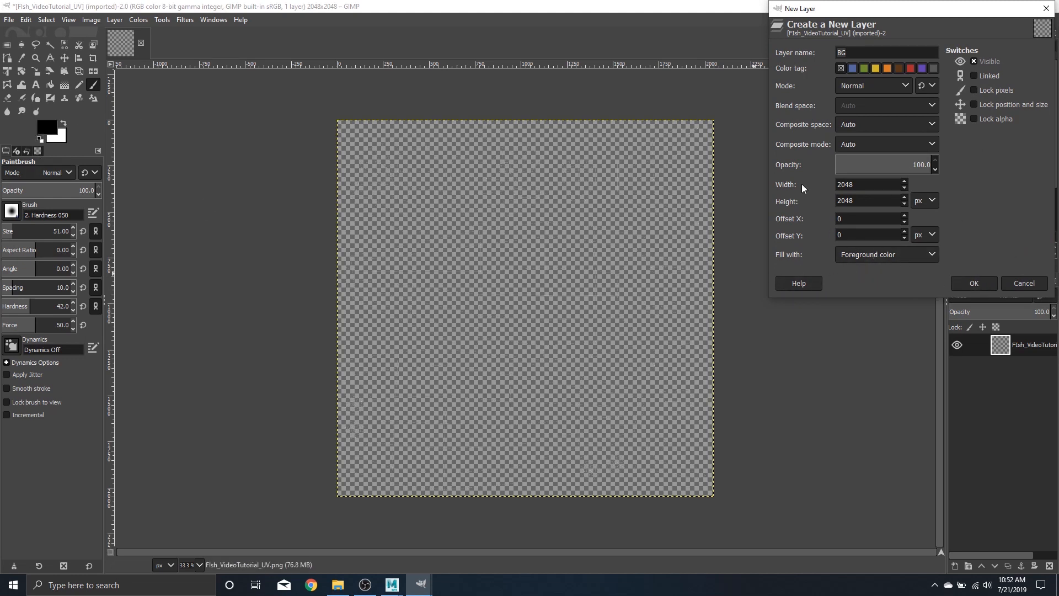
{"action": "left_click", "coordinate": [974, 283]}
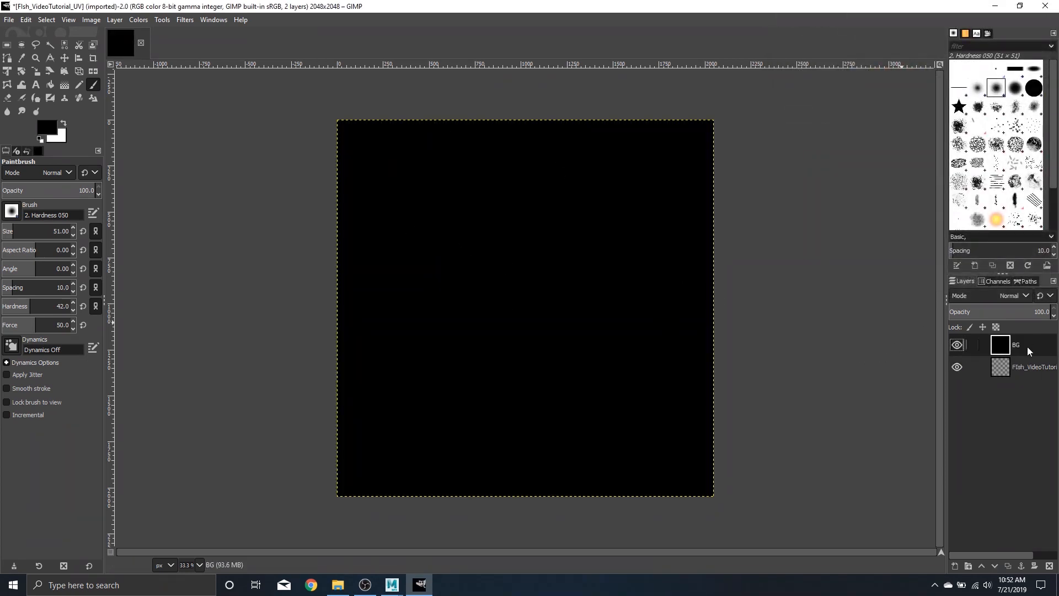
{"action": "left_click_drag", "start_coordinate": [999, 348], "coordinate": [1027, 412]}
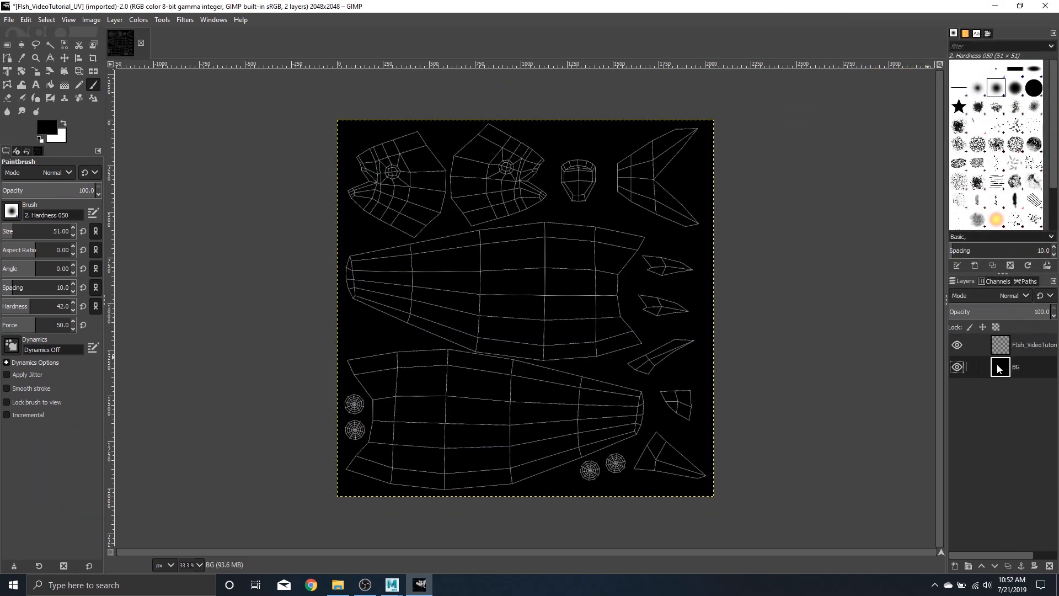
Step: Toggle the UV and BG layers' visibility to compare the image with and without each of them
{"action": "right_click", "coordinate": [1027, 366]}
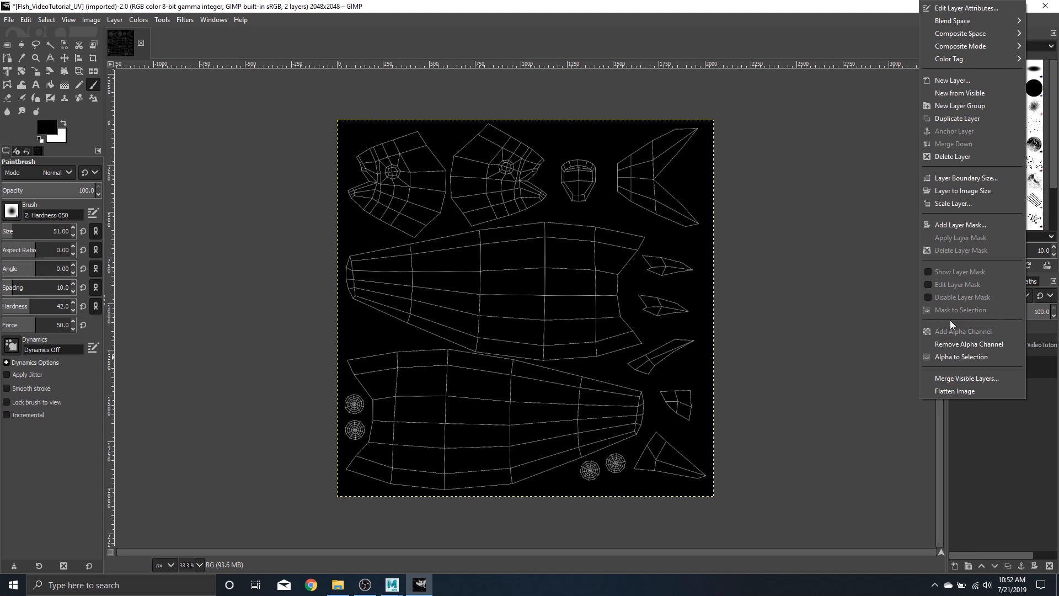
{"action": "left_click", "coordinate": [1002, 442]}
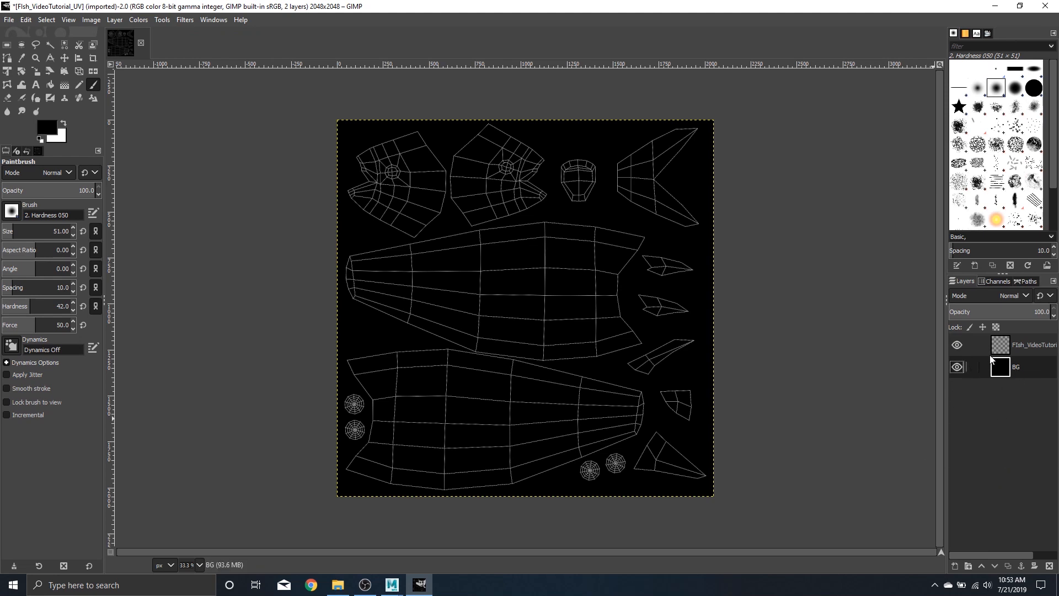
{"action": "left_click", "coordinate": [957, 345]}
{"action": "left_click", "coordinate": [957, 345]}
{"action": "left_click", "coordinate": [957, 367]}
{"action": "left_click", "coordinate": [958, 366]}
{"action": "left_click", "coordinate": [958, 368]}
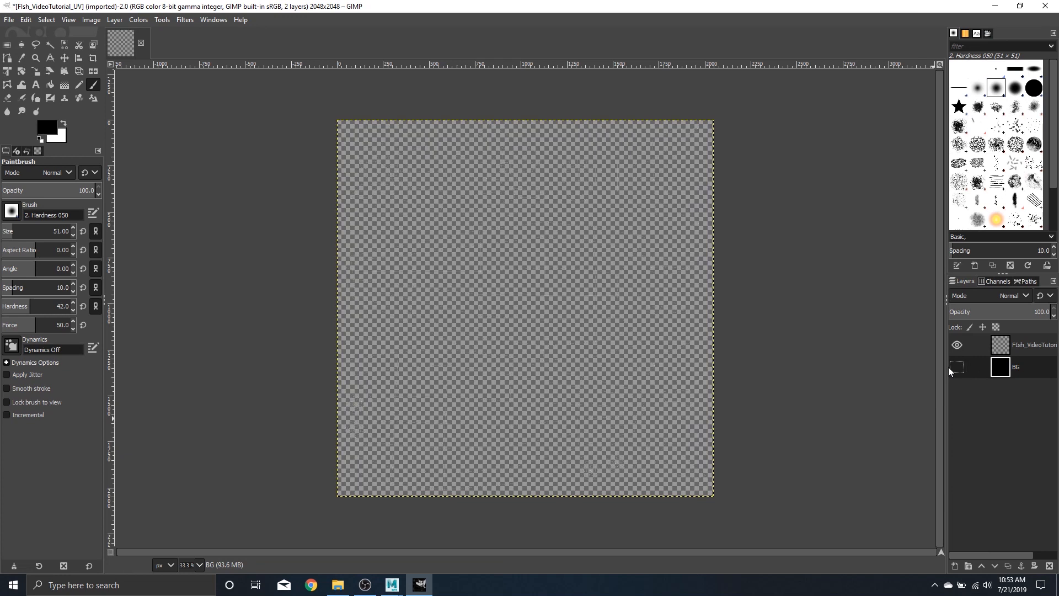
{"action": "left_click", "coordinate": [958, 368]}
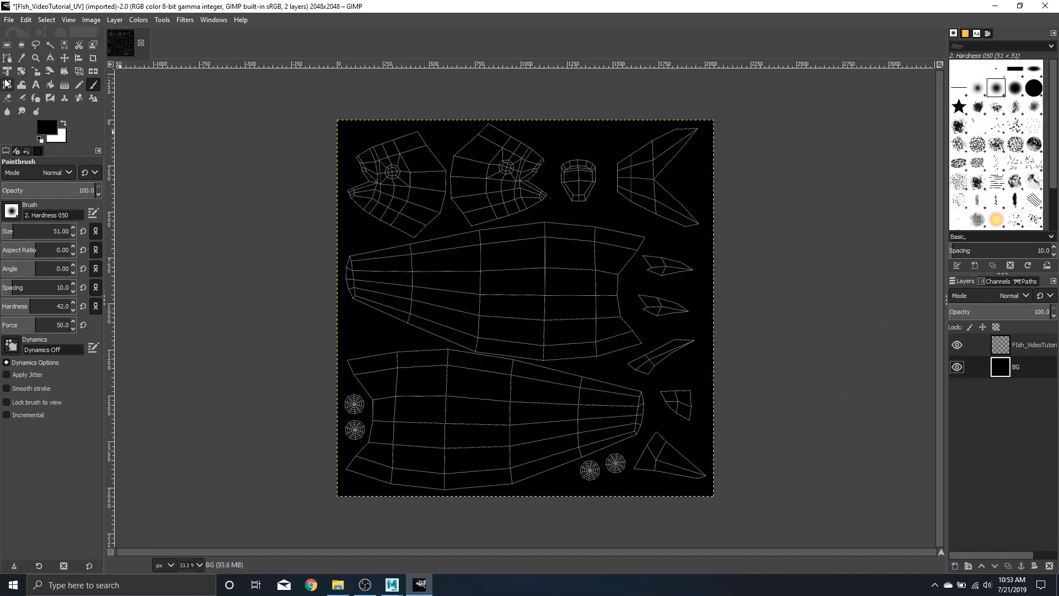
Step: Try moving the UV wireframe layer across the canvas with the Move tool, and undo the move
{"action": "left_click", "coordinate": [65, 57]}
{"action": "left_click_drag", "start_coordinate": [574, 197], "coordinate": [634, 188]}
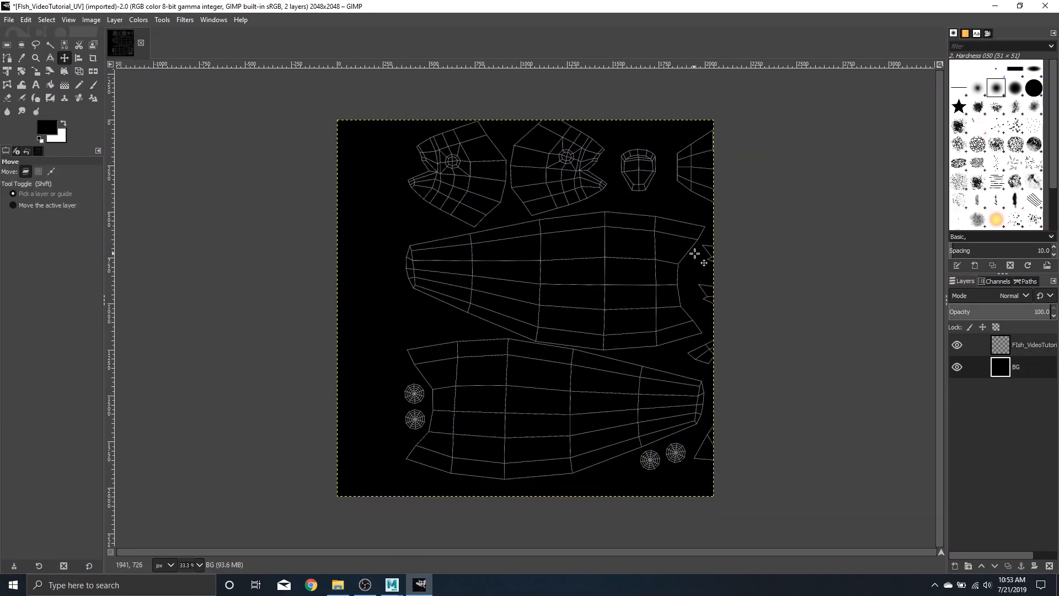
{"action": "key", "text": "ctrl+z"}
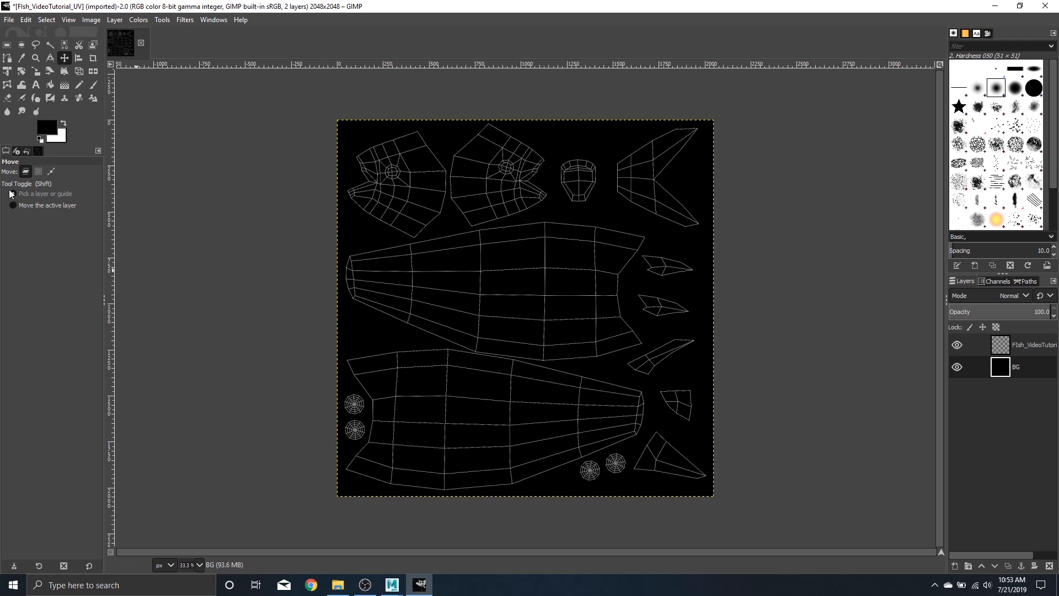
Step: Open the reference image fish.png from the Fish_Demo project's sourceimages folder
{"action": "left_click", "coordinate": [9, 20]}
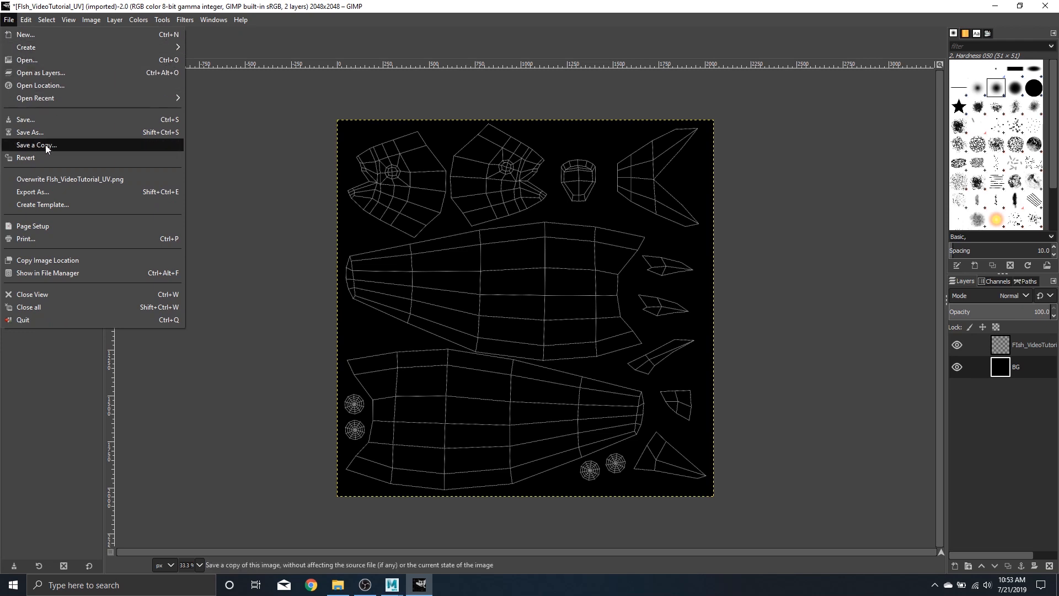
{"action": "left_click", "coordinate": [81, 62]}
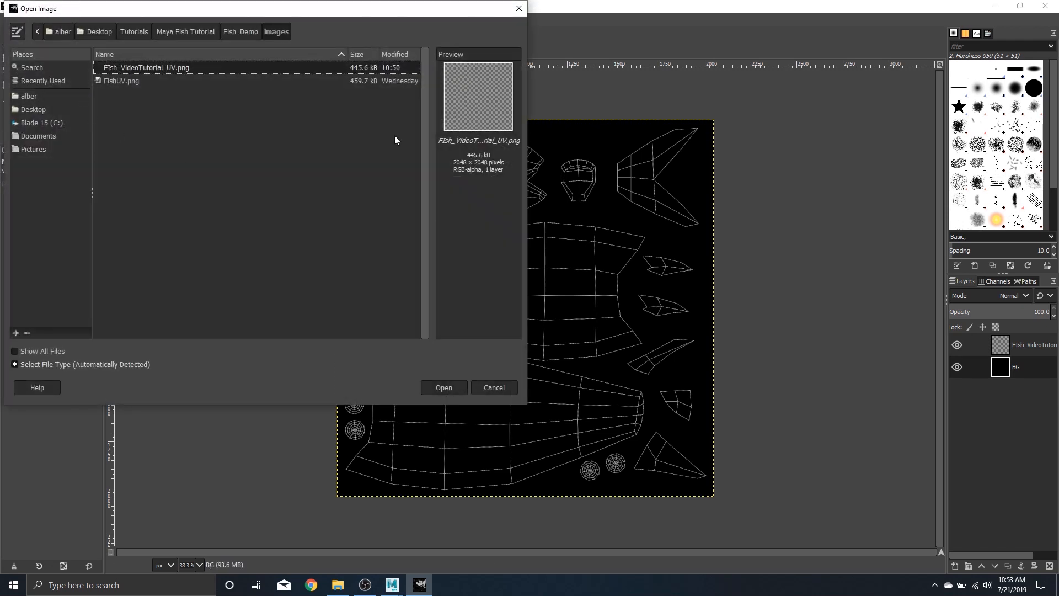
{"action": "left_click", "coordinate": [148, 83]}
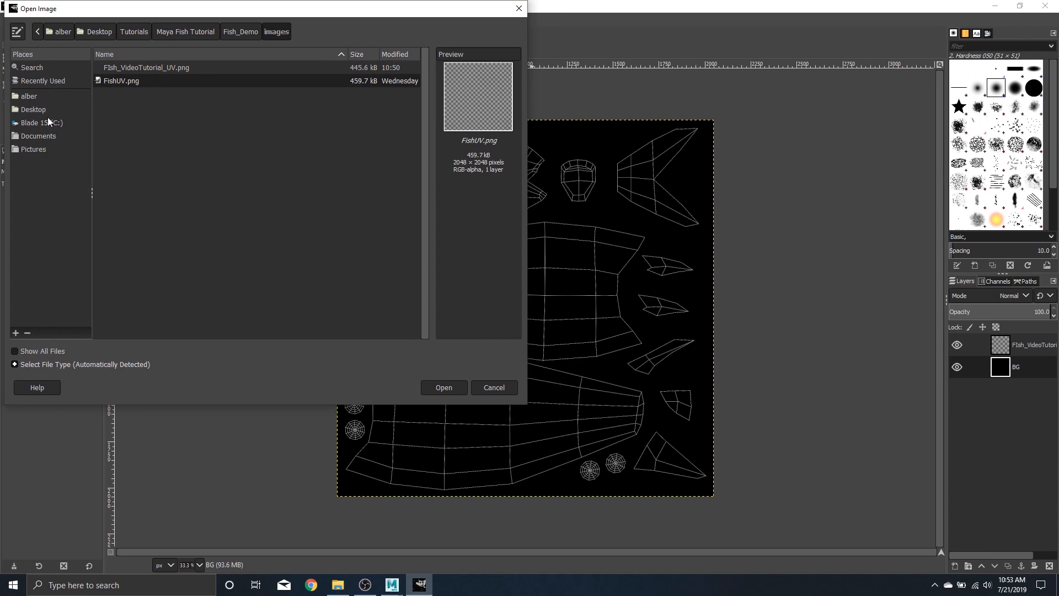
{"action": "left_click", "coordinate": [241, 31]}
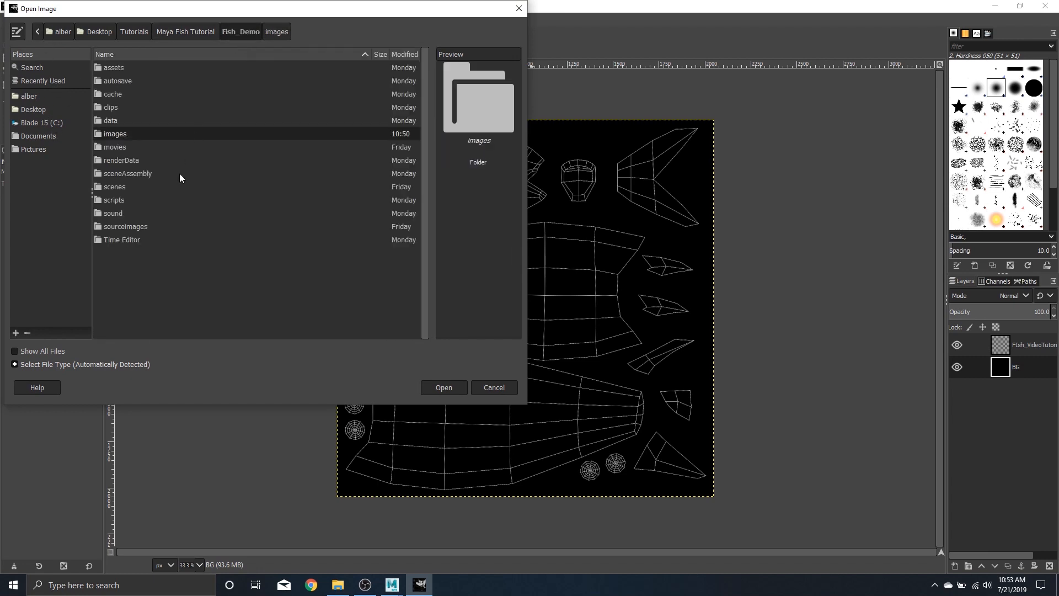
{"action": "left_click", "coordinate": [129, 228]}
{"action": "double_click", "coordinate": [146, 228]}
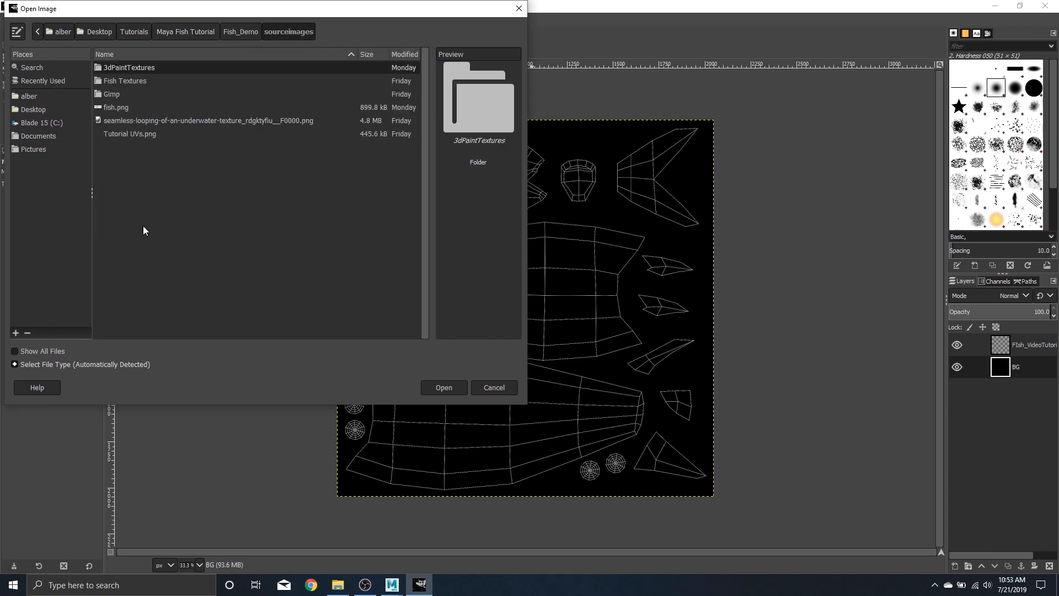
{"action": "left_click", "coordinate": [119, 109]}
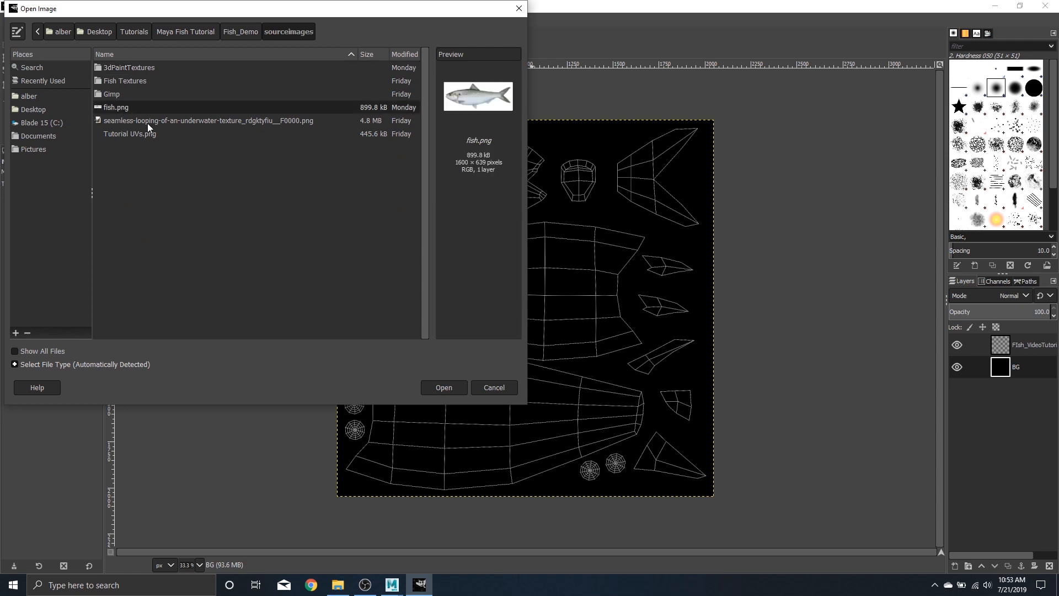
{"action": "left_click", "coordinate": [444, 389]}
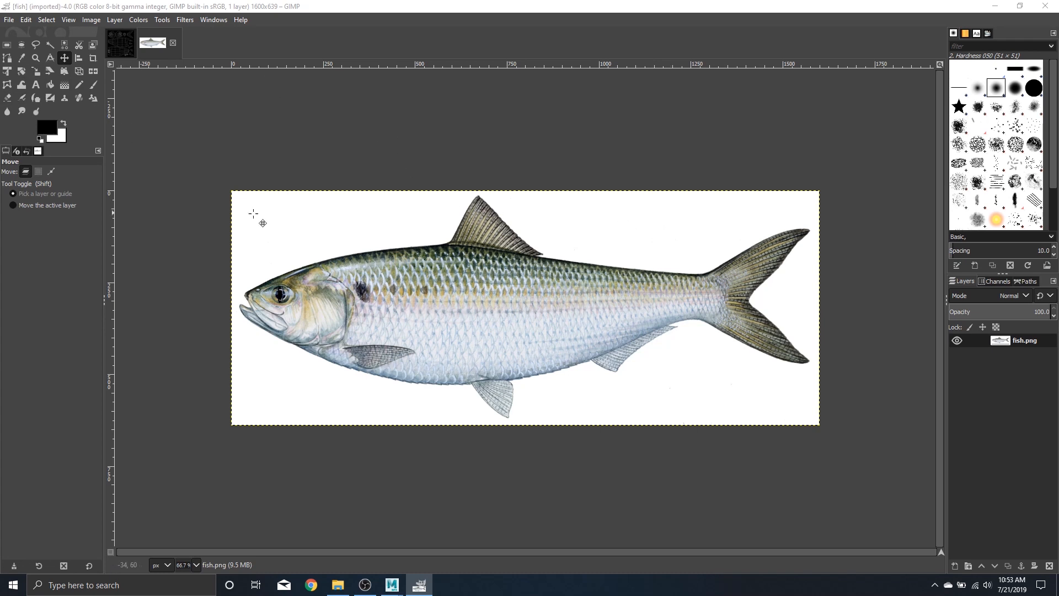
Step: Isolate the fish by fuzzy-selecting the white background and inverting the selection, and copy it
{"action": "left_click", "coordinate": [53, 45]}
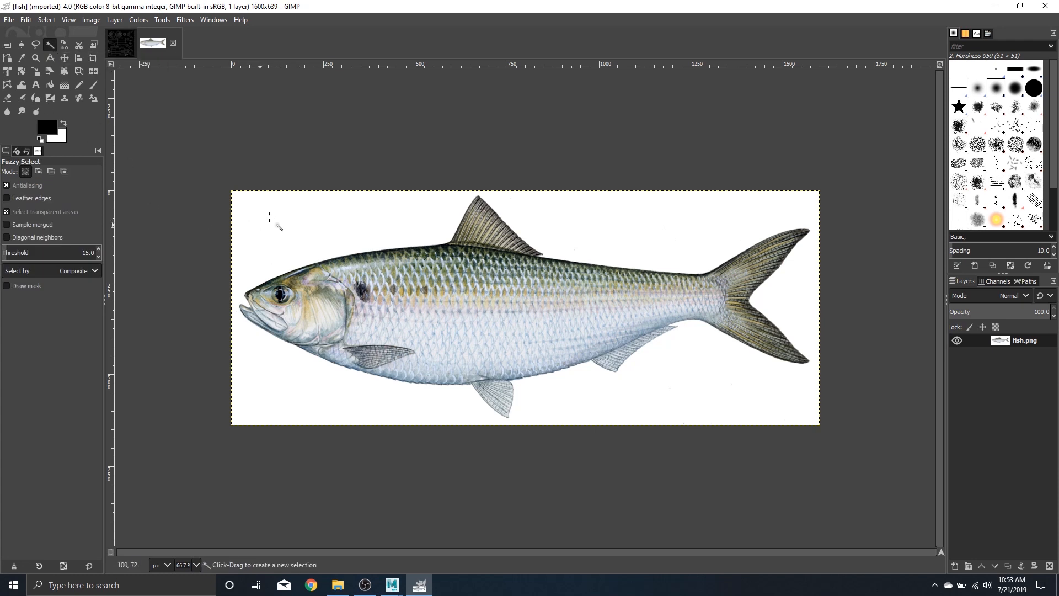
{"action": "left_click", "coordinate": [311, 220]}
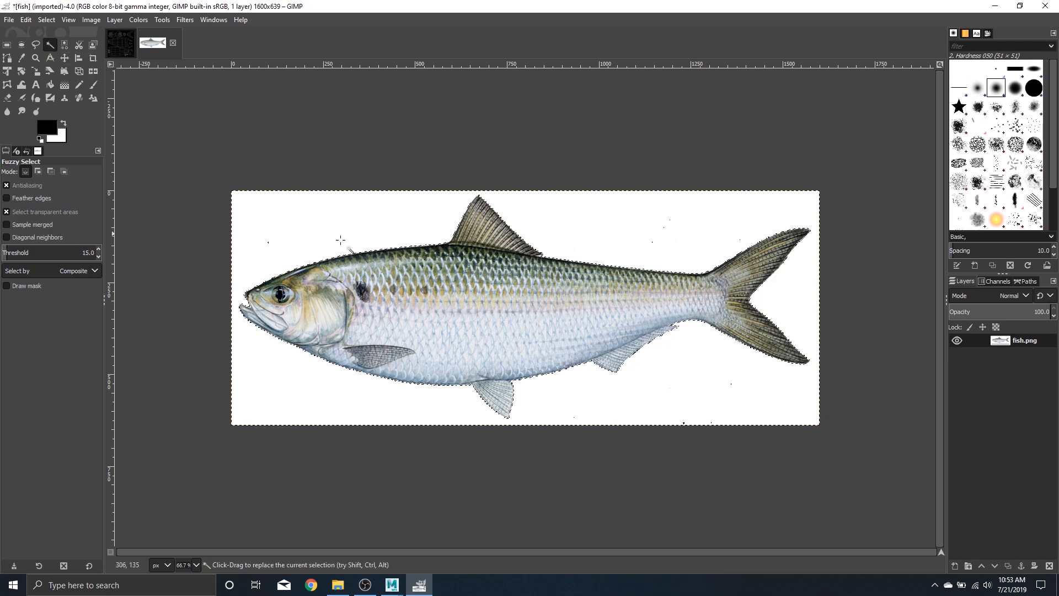
{"action": "left_click", "coordinate": [28, 18]}
{"action": "left_click", "coordinate": [28, 19]}
{"action": "left_click", "coordinate": [49, 20]}
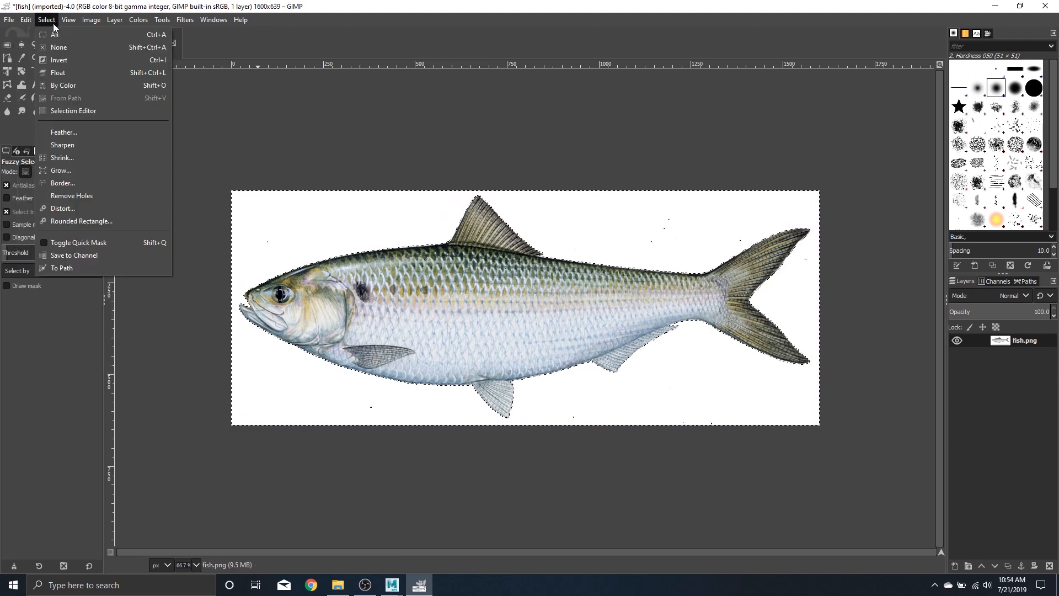
{"action": "left_click", "coordinate": [80, 58]}
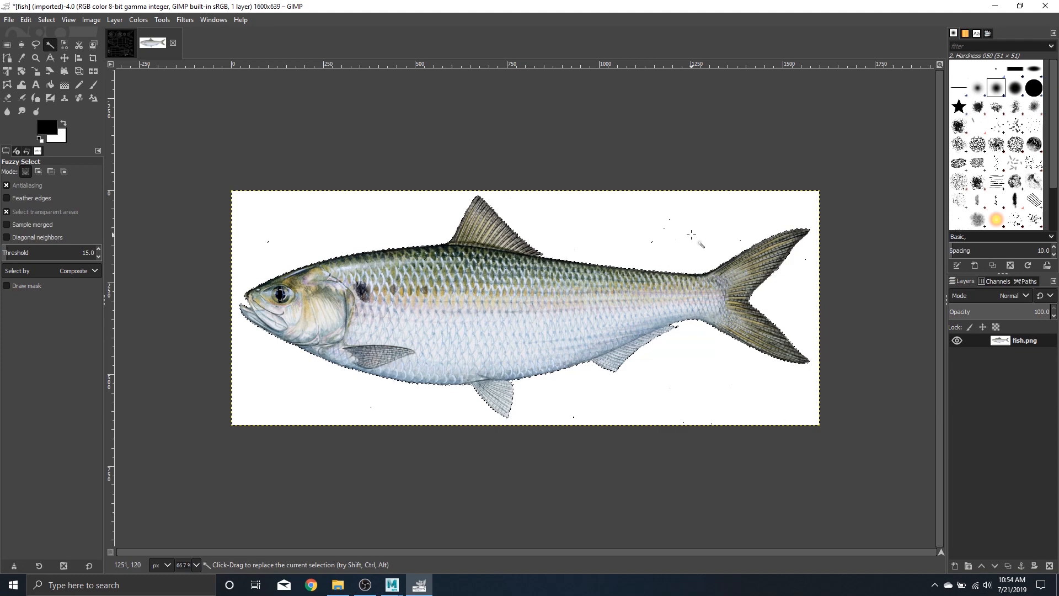
{"action": "key", "text": "ctrl"}
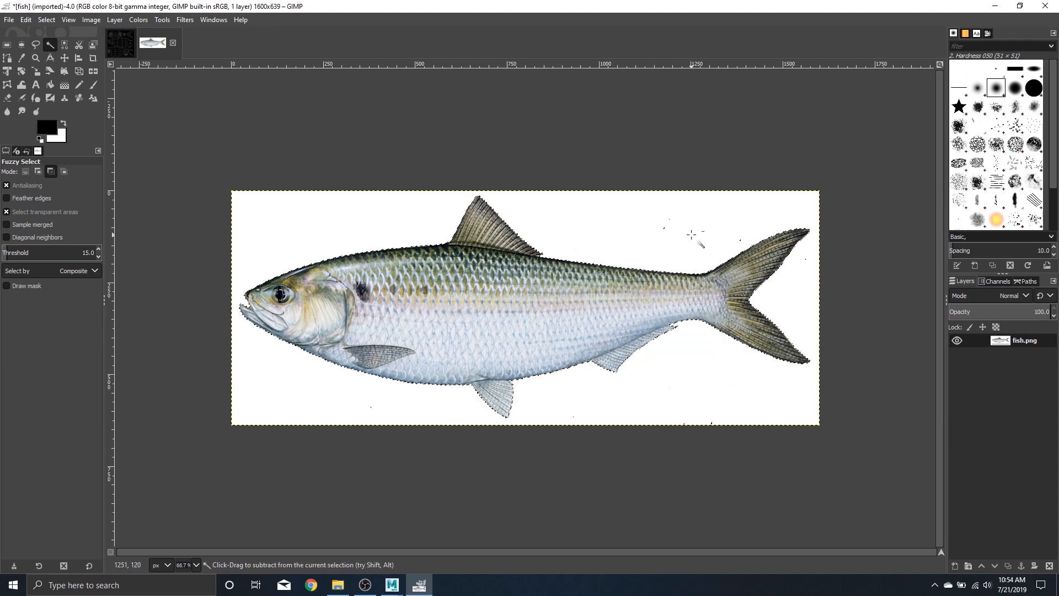
Step: Paste the copied fish into the UV image and convert the floating selection into a new layer
{"action": "left_click", "coordinate": [120, 44]}
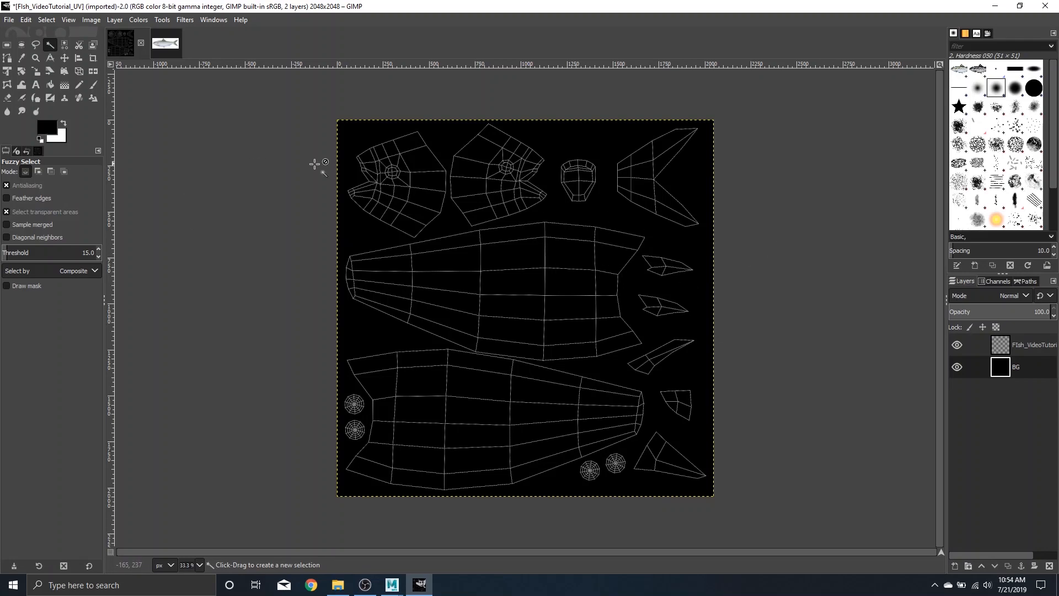
{"action": "key", "text": "ctrl+v"}
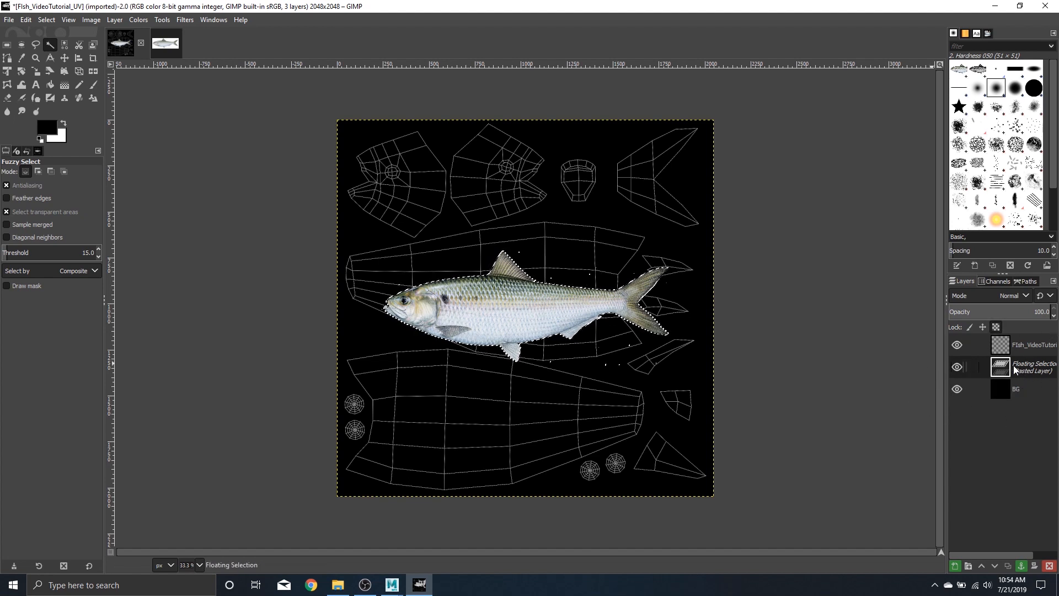
{"action": "right_click", "coordinate": [1031, 369]}
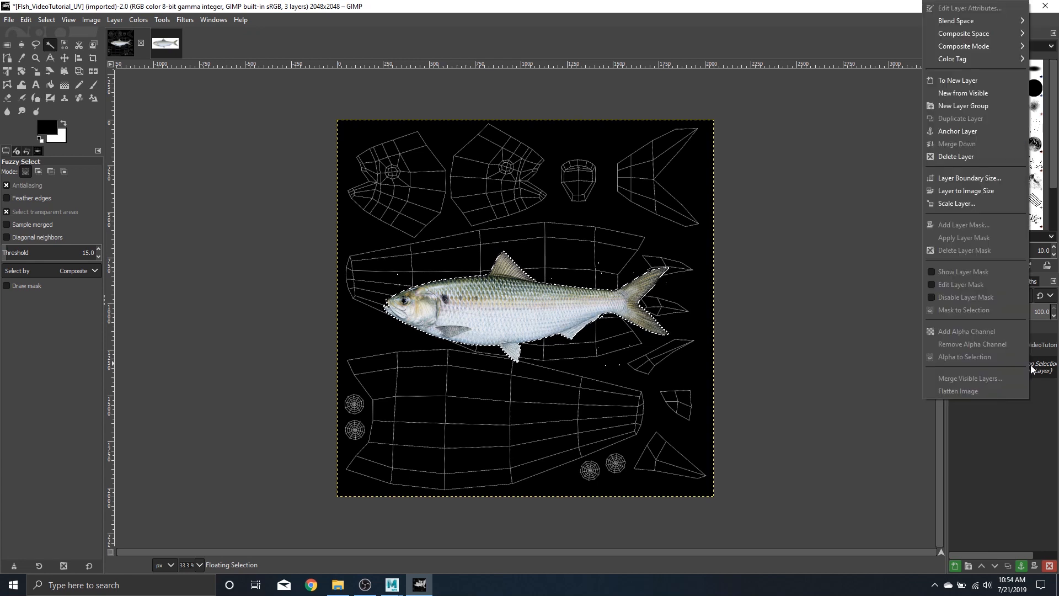
{"action": "left_click", "coordinate": [964, 81]}
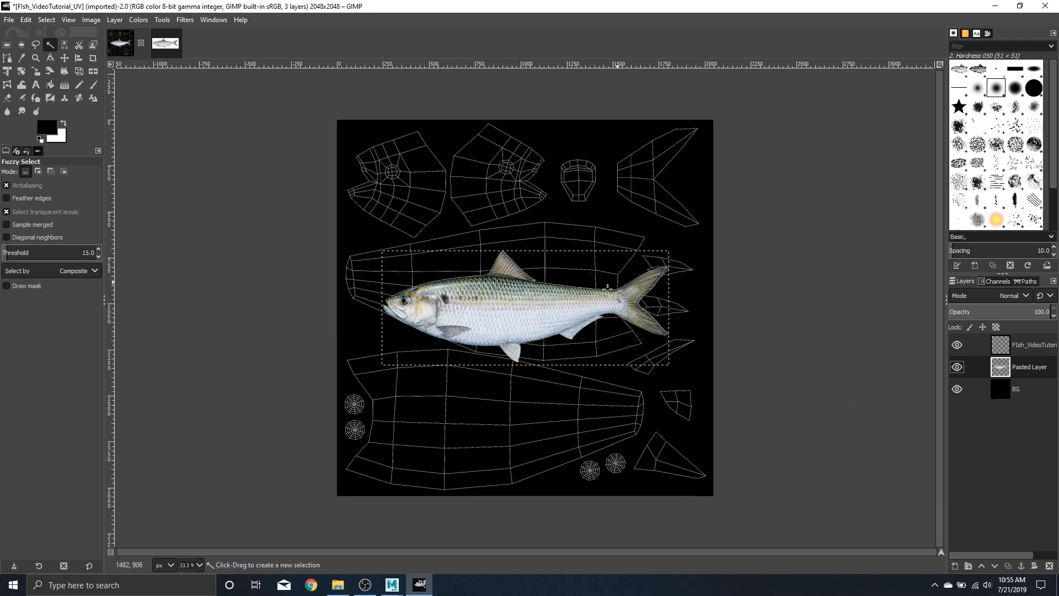
Step: Duplicate the pasted fish layer six times, keeping all copies between the UV and BG layers
{"action": "right_click", "coordinate": [1036, 368]}
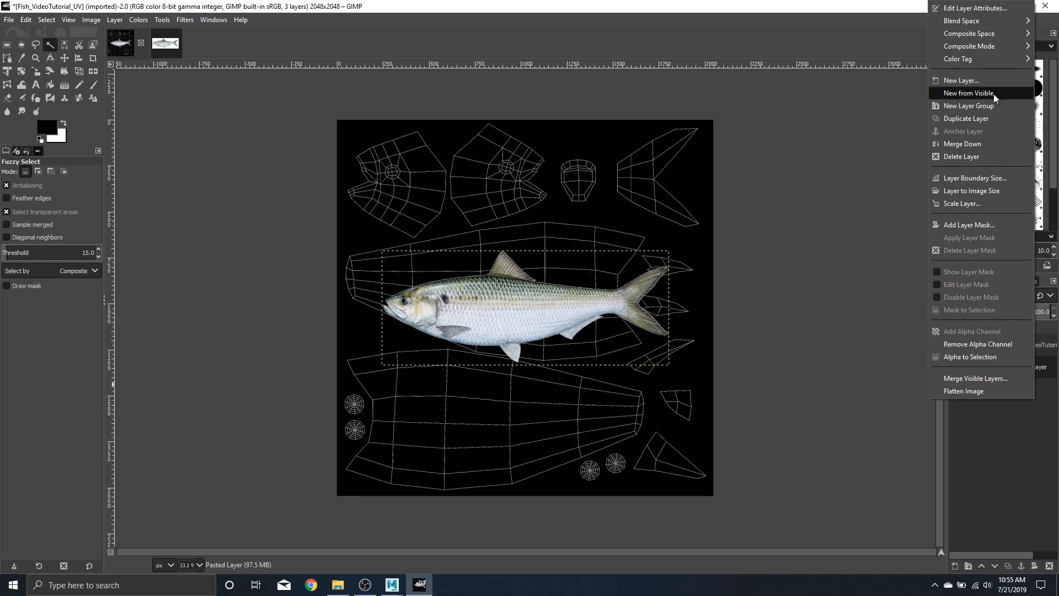
{"action": "left_click", "coordinate": [1001, 116]}
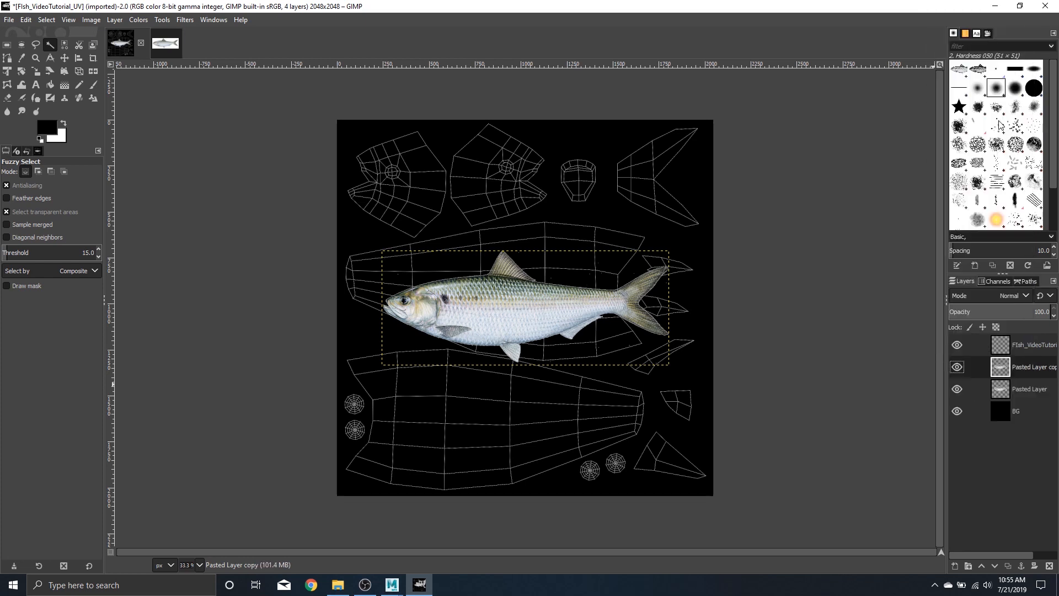
{"action": "right_click", "coordinate": [1031, 368]}
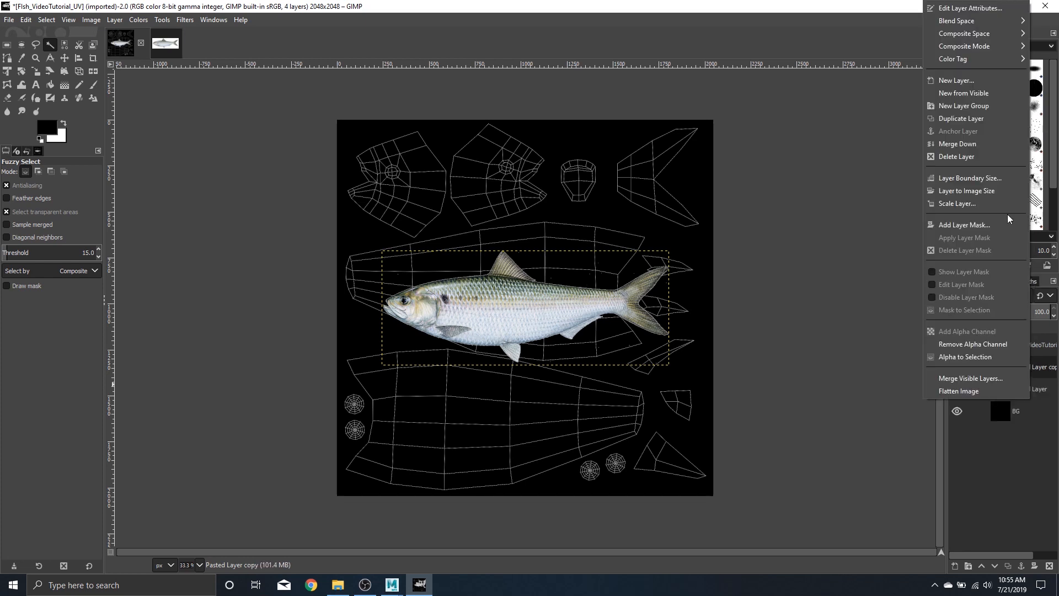
{"action": "left_click", "coordinate": [984, 119]}
{"action": "right_click", "coordinate": [1020, 365]}
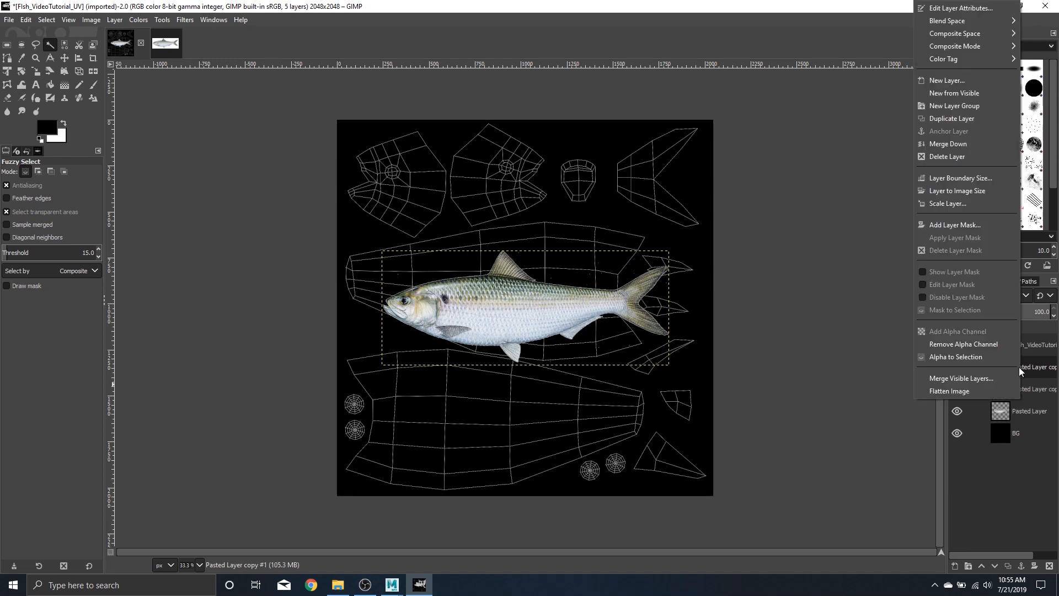
{"action": "left_click", "coordinate": [983, 120]}
{"action": "right_click", "coordinate": [1020, 362]}
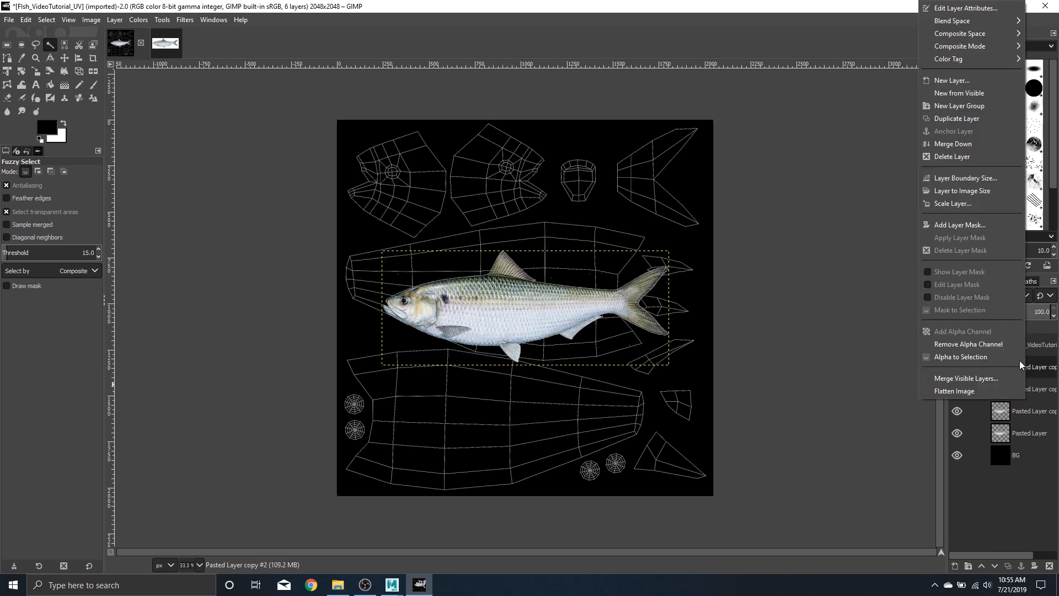
{"action": "left_click", "coordinate": [983, 110]}
{"action": "right_click", "coordinate": [1037, 375]}
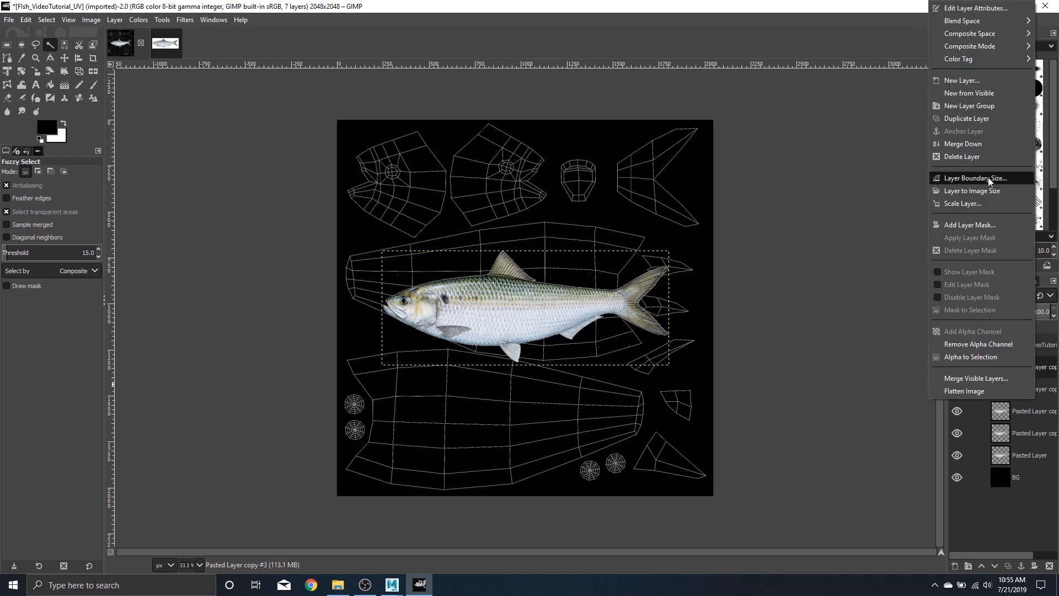
{"action": "left_click", "coordinate": [987, 119]}
{"action": "right_click", "coordinate": [1038, 371]}
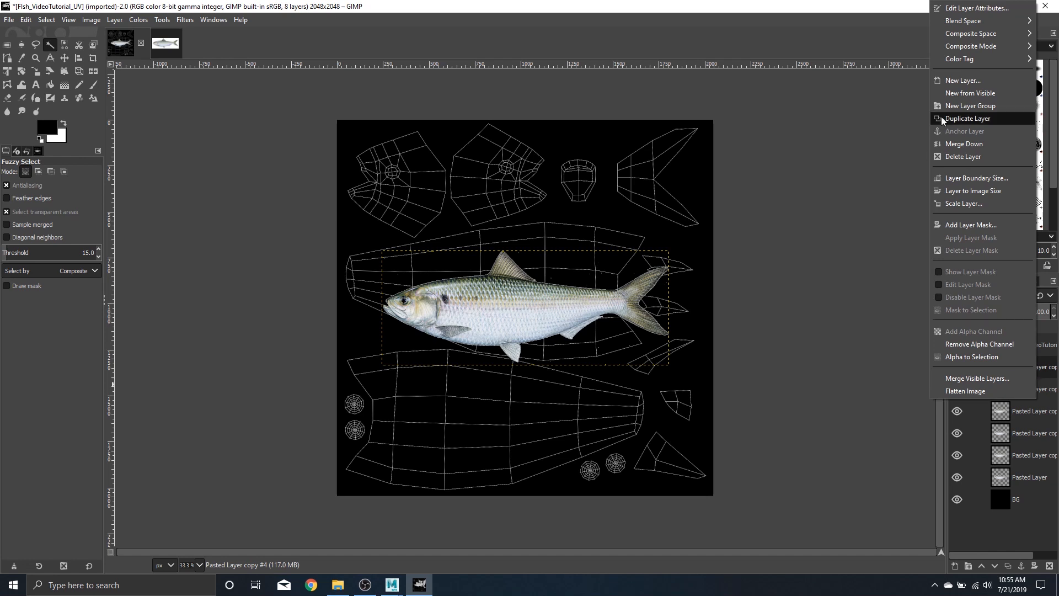
{"action": "left_click", "coordinate": [996, 121]}
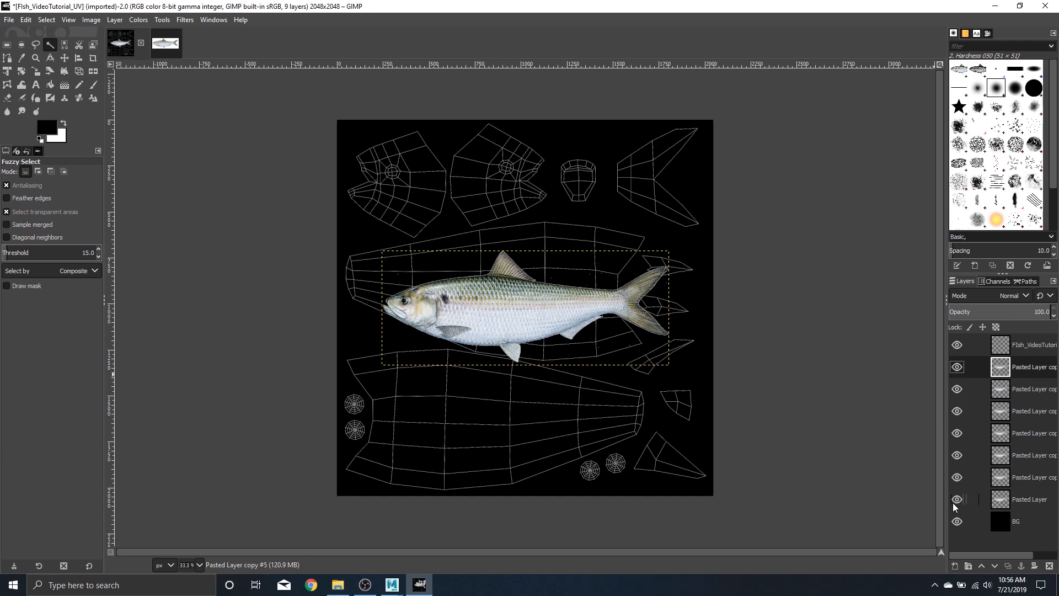
Step: Hide every fish layer except the topmost copy, and move that copy slightly up over the upper body UV shell
{"action": "left_click", "coordinate": [957, 433]}
{"action": "left_click", "coordinate": [957, 411]}
{"action": "left_click", "coordinate": [957, 389]}
{"action": "key", "text": "m"}
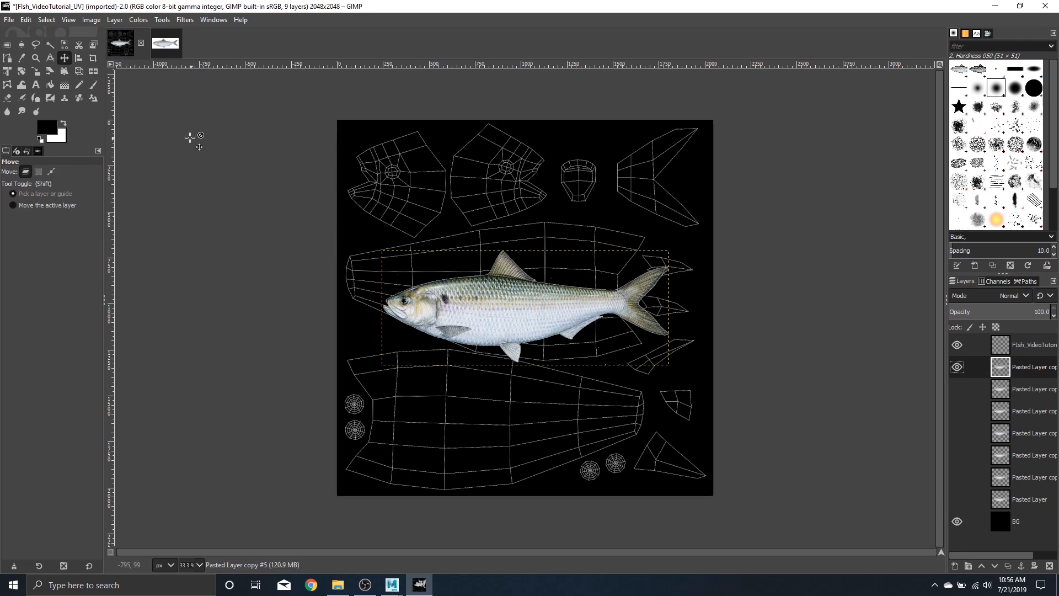
{"action": "left_click_drag", "start_coordinate": [506, 316], "coordinate": [502, 293]}
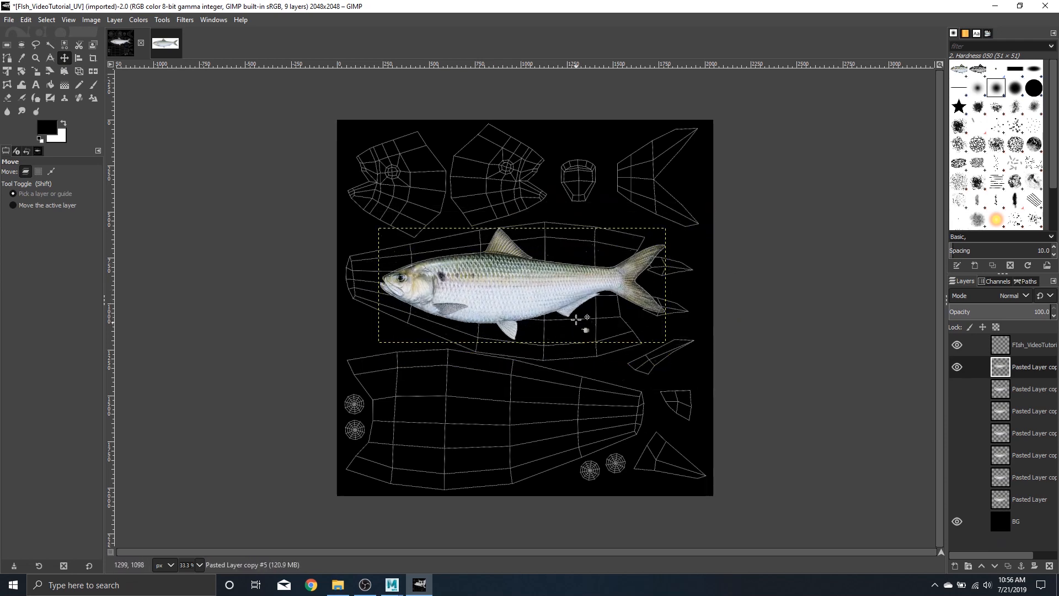
Step: Move the visible fish copy down and left onto the lower body UV shell
{"action": "key", "text": "alt"}
{"action": "scroll", "coordinate": [538, 302], "scroll_direction": "up", "scroll_amount": 2, "text": "ctrl"}
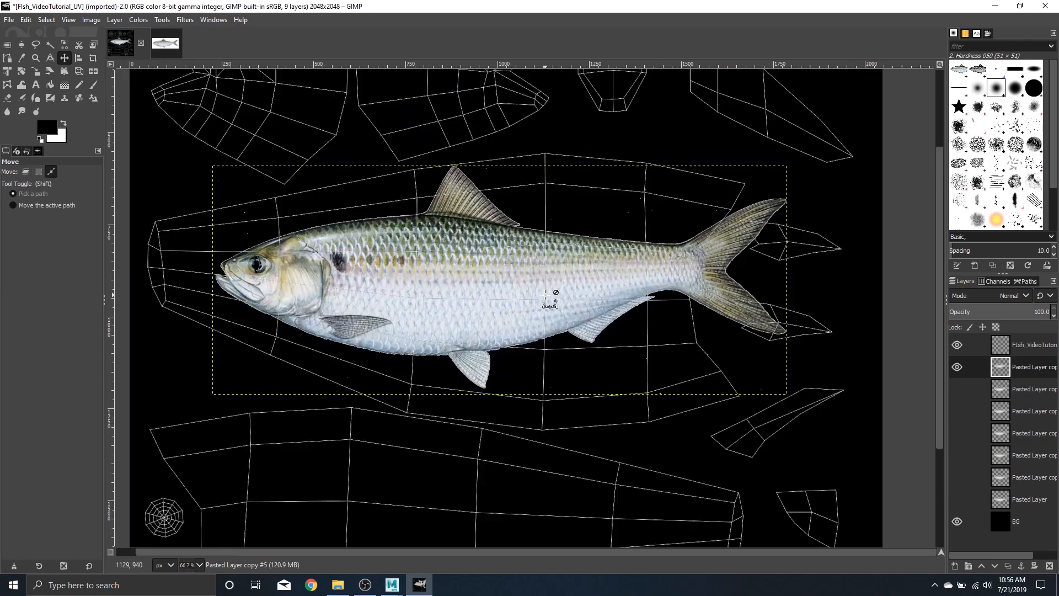
{"action": "scroll", "coordinate": [545, 294], "scroll_direction": "down", "scroll_amount": 3, "text": "ctrl"}
{"action": "scroll", "coordinate": [545, 297], "scroll_direction": "up", "scroll_amount": 2, "text": "ctrl"}
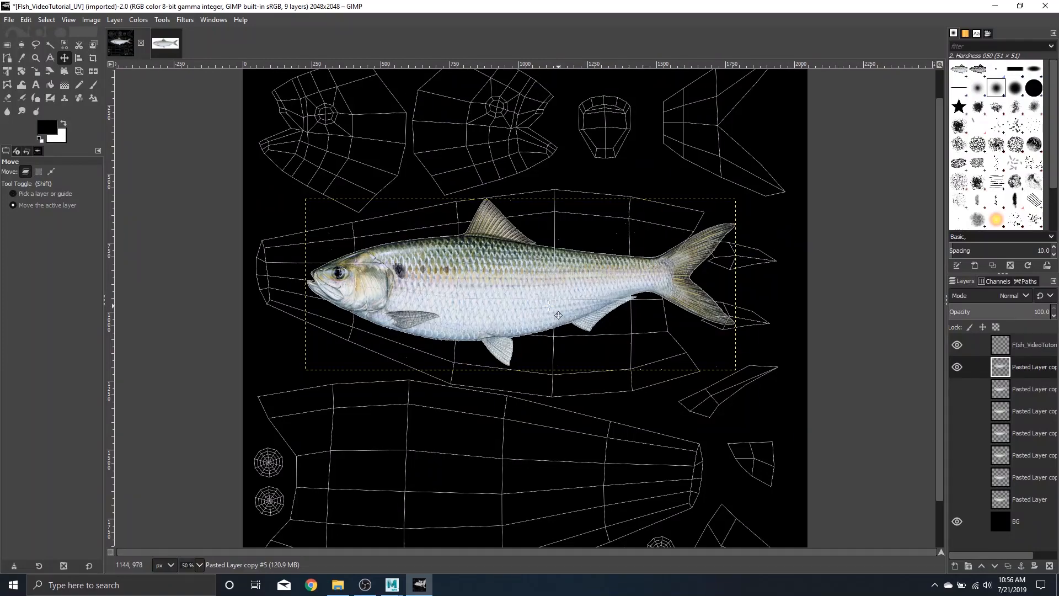
{"action": "scroll", "coordinate": [549, 305], "scroll_direction": "down", "scroll_amount": 3}
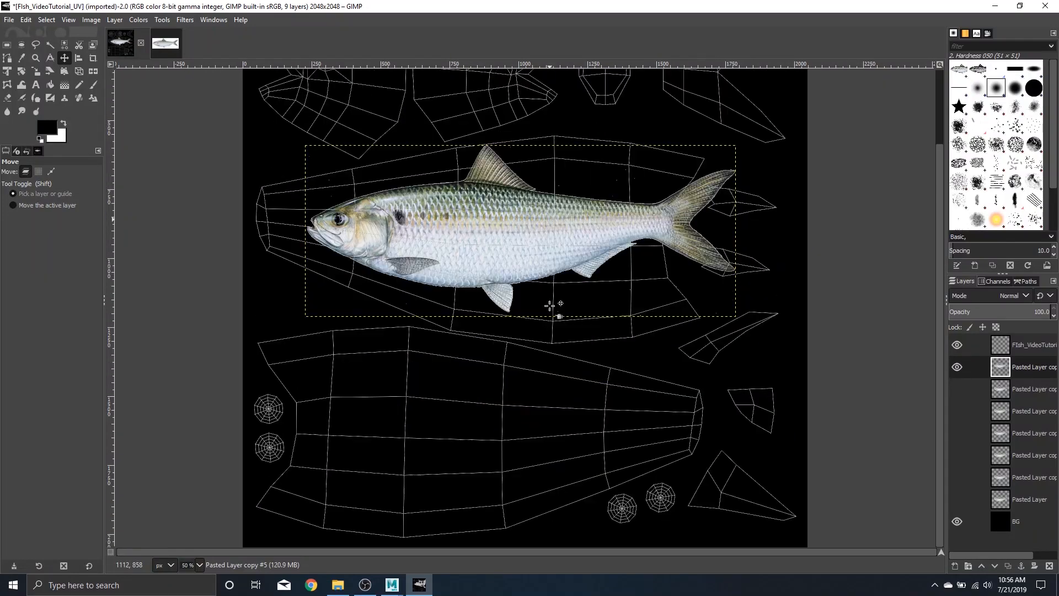
{"action": "scroll", "coordinate": [556, 319], "scroll_direction": "up", "scroll_amount": 5}
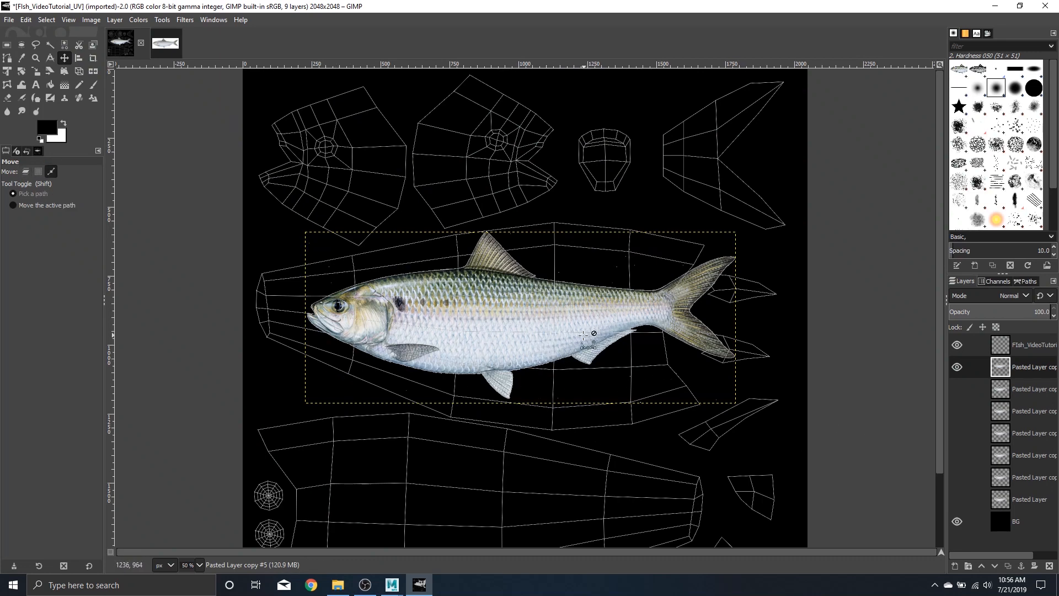
{"action": "scroll", "coordinate": [568, 369], "scroll_direction": "down", "scroll_amount": 3}
{"action": "scroll", "coordinate": [558, 400], "scroll_direction": "up", "scroll_amount": 3}
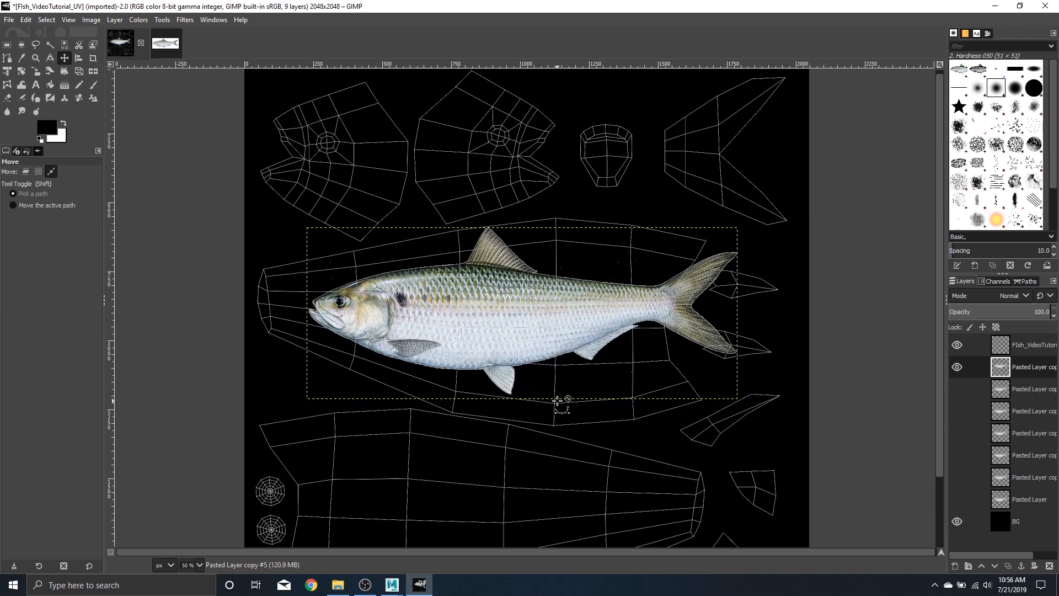
{"action": "scroll", "coordinate": [552, 389], "scroll_direction": "down", "scroll_amount": 3}
{"action": "scroll", "coordinate": [545, 375], "scroll_direction": "up", "scroll_amount": 2}
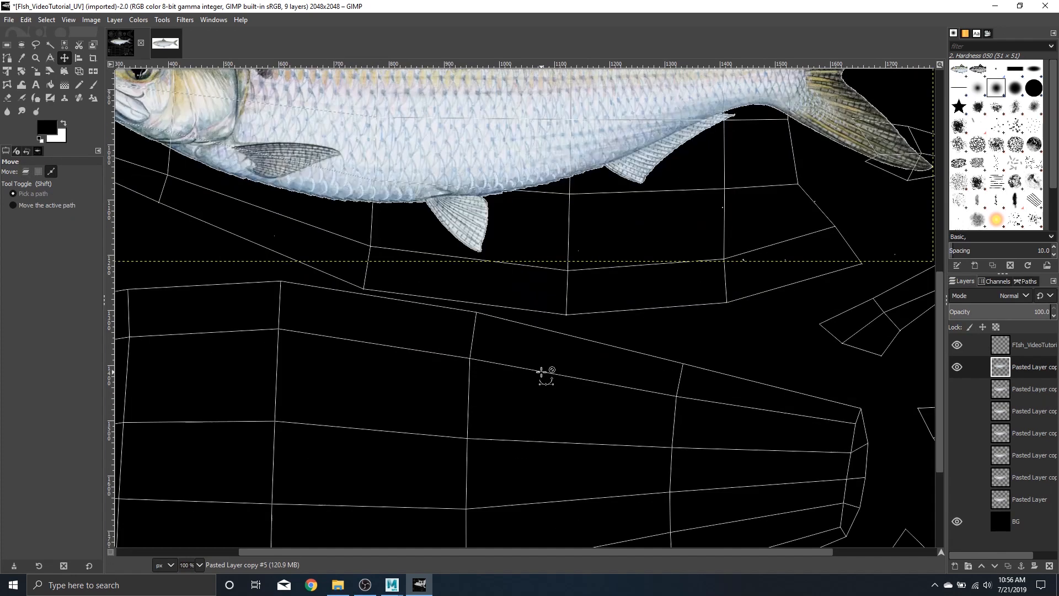
{"action": "scroll", "coordinate": [545, 374], "scroll_direction": "down", "scroll_amount": 1}
{"action": "scroll", "coordinate": [553, 370], "scroll_direction": "up", "scroll_amount": 3}
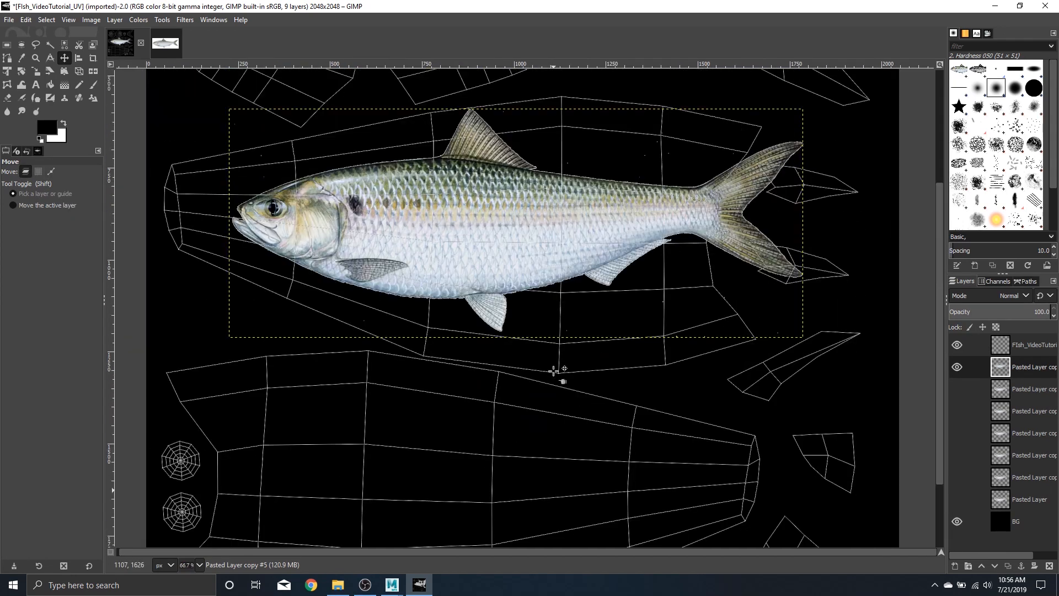
{"action": "scroll", "coordinate": [515, 319], "scroll_direction": "down", "scroll_amount": 3}
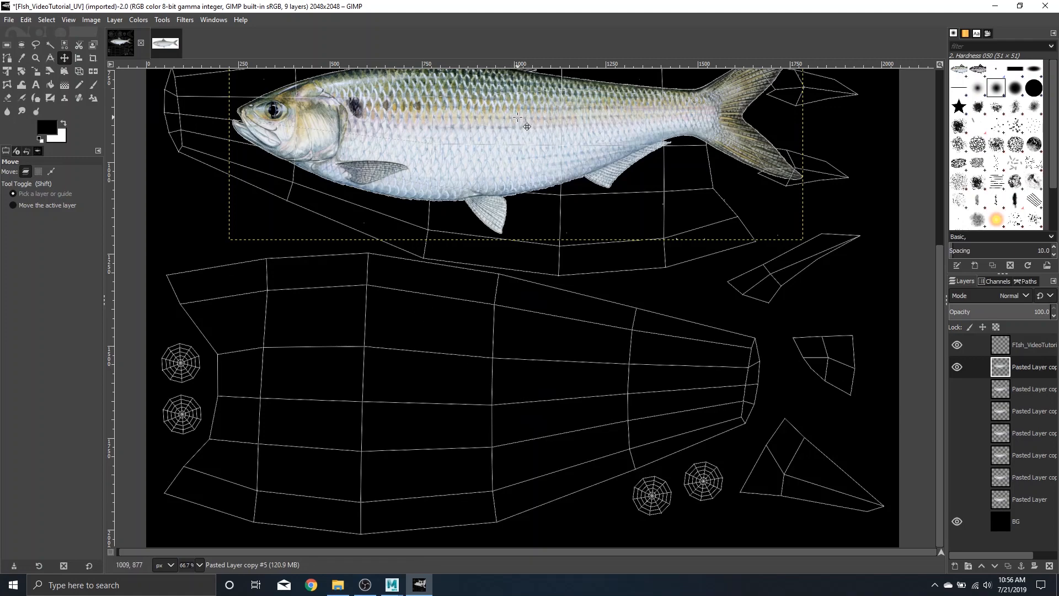
{"action": "left_click_drag", "start_coordinate": [527, 127], "coordinate": [410, 386]}
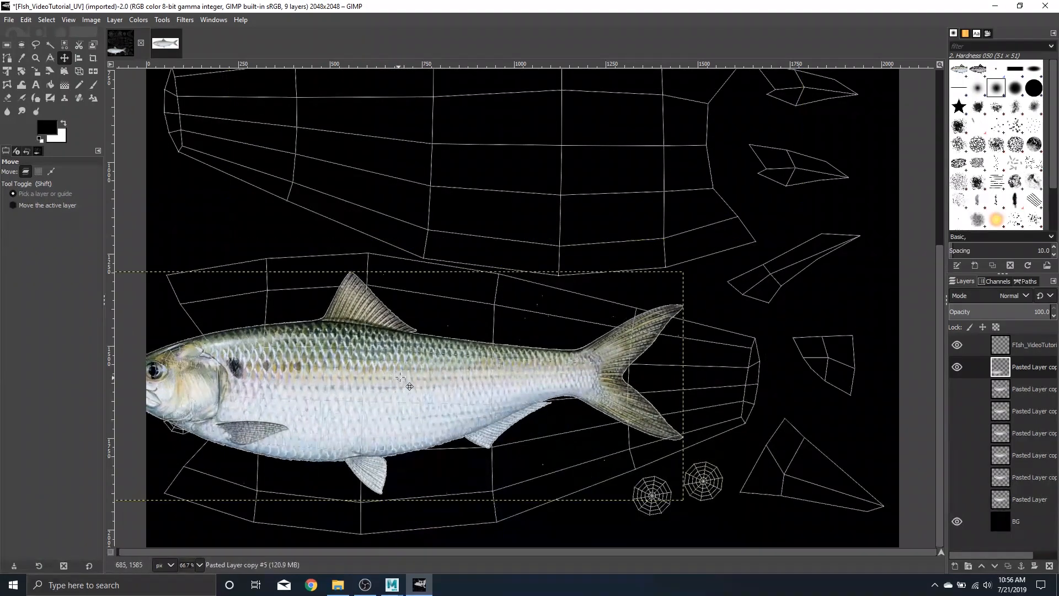
Step: Start a Unified Transform on the visible fish copy over the lower body UV shell
{"action": "scroll", "coordinate": [491, 326], "scroll_direction": "down", "scroll_amount": 1}
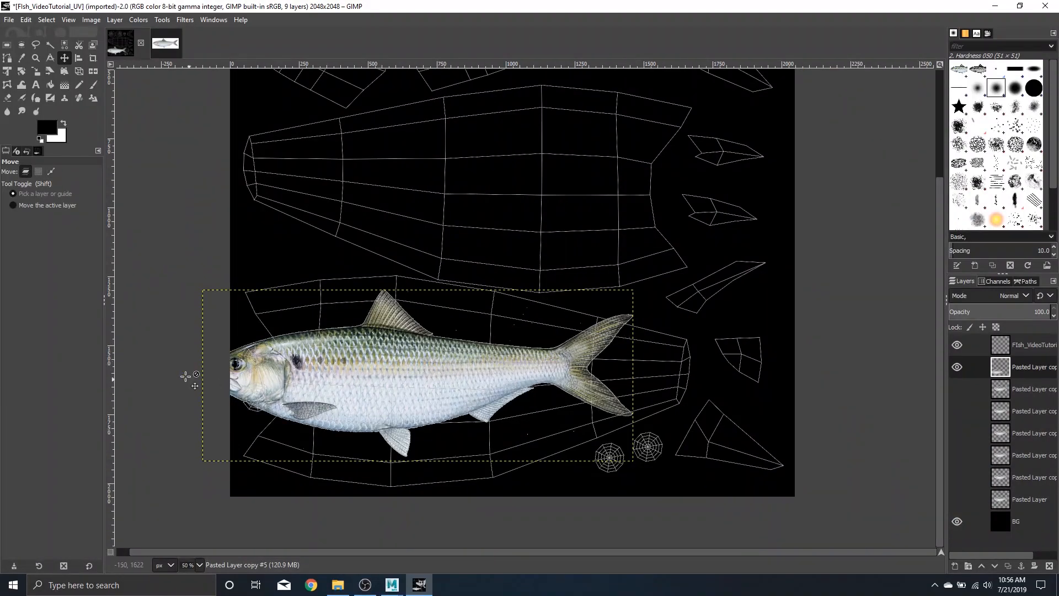
{"action": "key", "text": "shift+t"}
{"action": "left_click", "coordinate": [468, 299]}
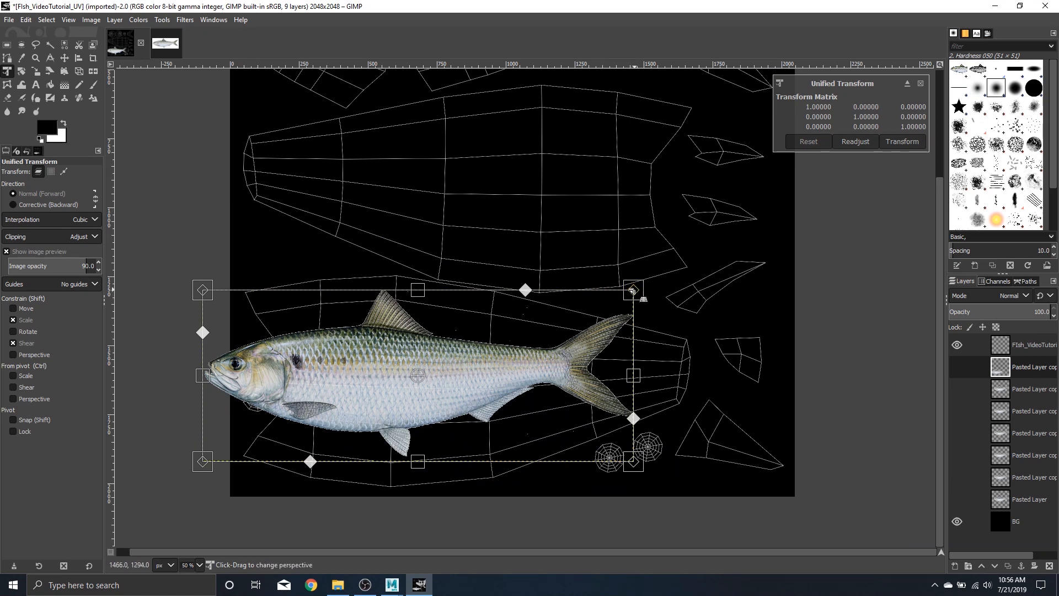
{"action": "mouse_move", "coordinate": [632, 290]}
{"action": "left_mouse_down"}
{"action": "mouse_move", "coordinate": [667, 265]}
{"action": "mouse_move", "coordinate": [686, 147]}
{"action": "mouse_move", "coordinate": [634, 433]}
{"action": "mouse_move", "coordinate": [682, 243]}
{"action": "mouse_move", "coordinate": [611, 161]}
{"action": "mouse_move", "coordinate": [314, 157]}
{"action": "mouse_move", "coordinate": [690, 338]}
{"action": "mouse_move", "coordinate": [629, 307]}
{"action": "left_mouse_up"}
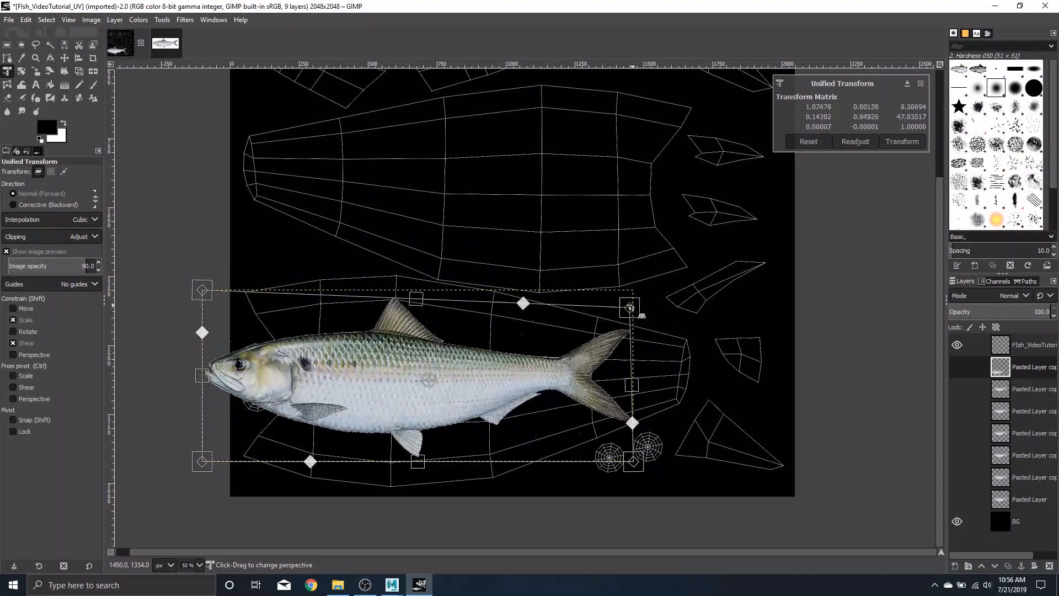
{"action": "key", "text": "ctrl+z"}
{"action": "key", "text": "ctrl+z"}
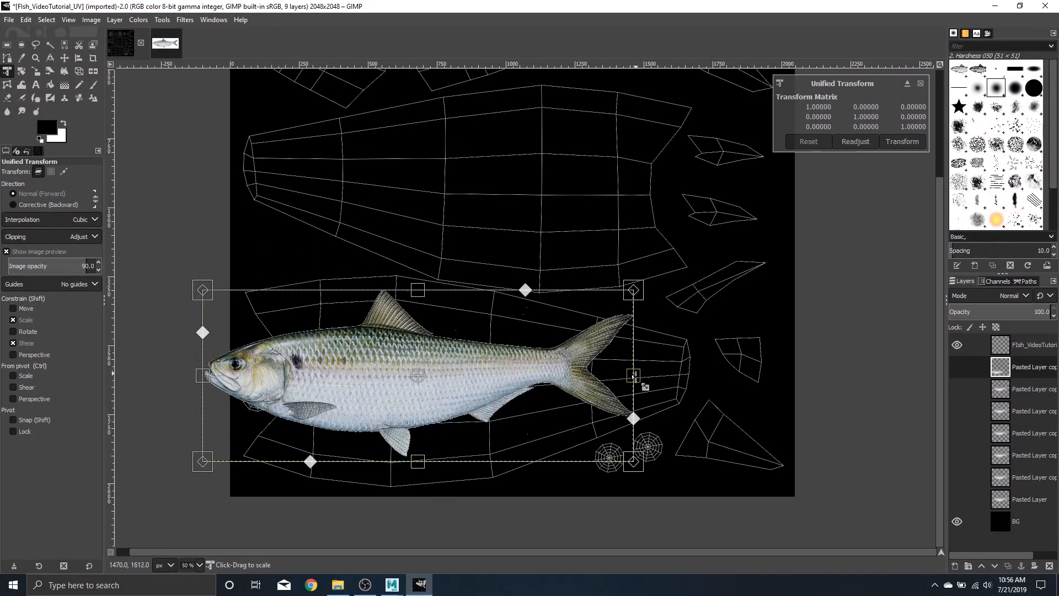
{"action": "left_click_drag", "start_coordinate": [632, 376], "coordinate": [663, 353]}
{"action": "key", "text": "ctrl+z"}
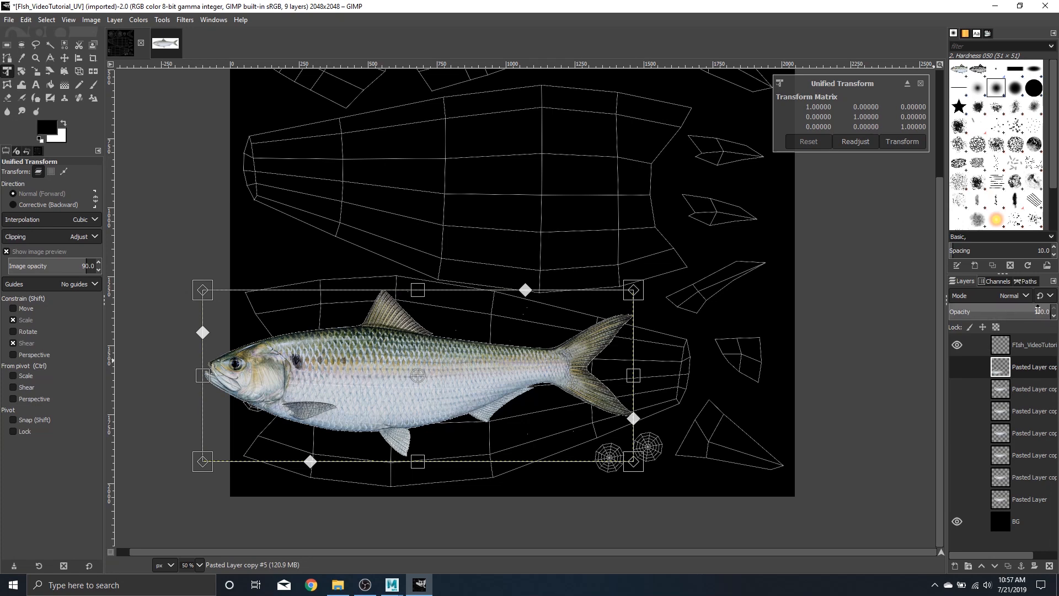
Step: Lower the fish layer's opacity to 34.1 and enlarge the fish proportionally to about 2.1 times over the lower body UV shell
{"action": "left_click_drag", "start_coordinate": [1040, 311], "coordinate": [983, 312]}
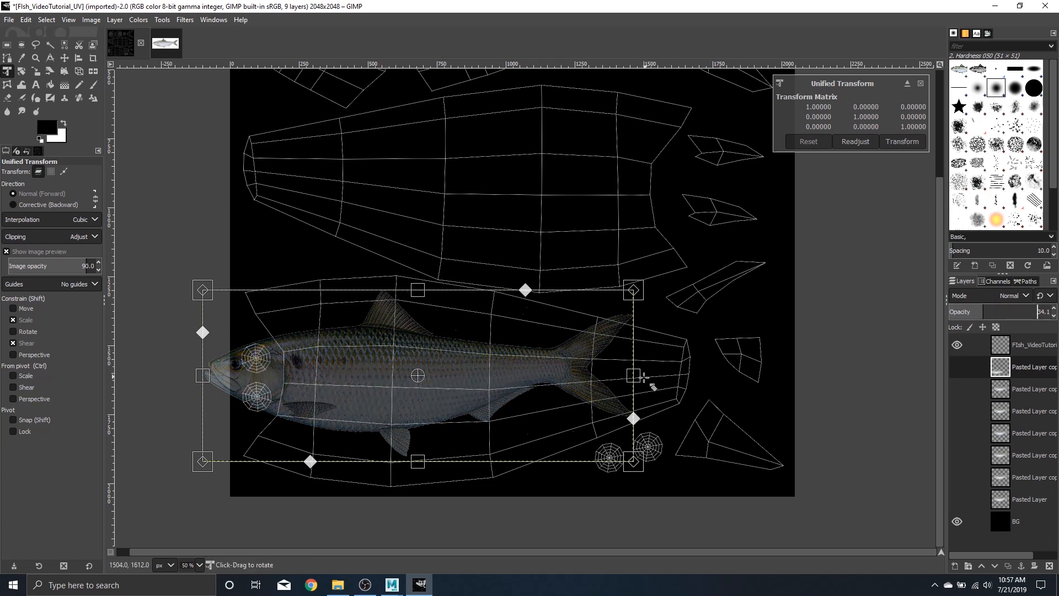
{"action": "left_click_drag", "start_coordinate": [632, 376], "coordinate": [858, 409]}
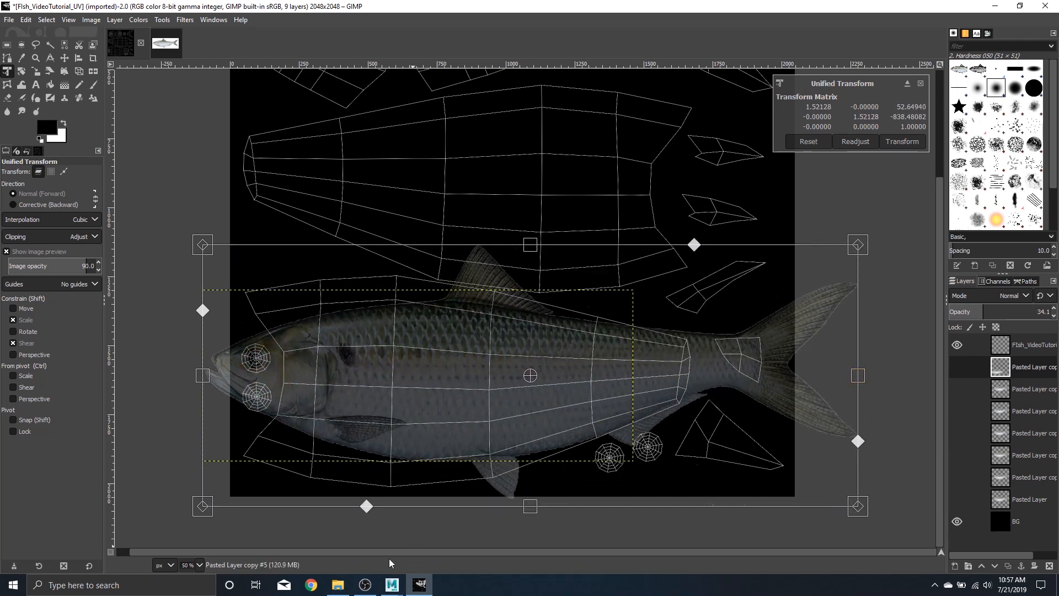
{"action": "left_click", "coordinate": [367, 586]}
{"action": "left_click", "coordinate": [367, 586]}
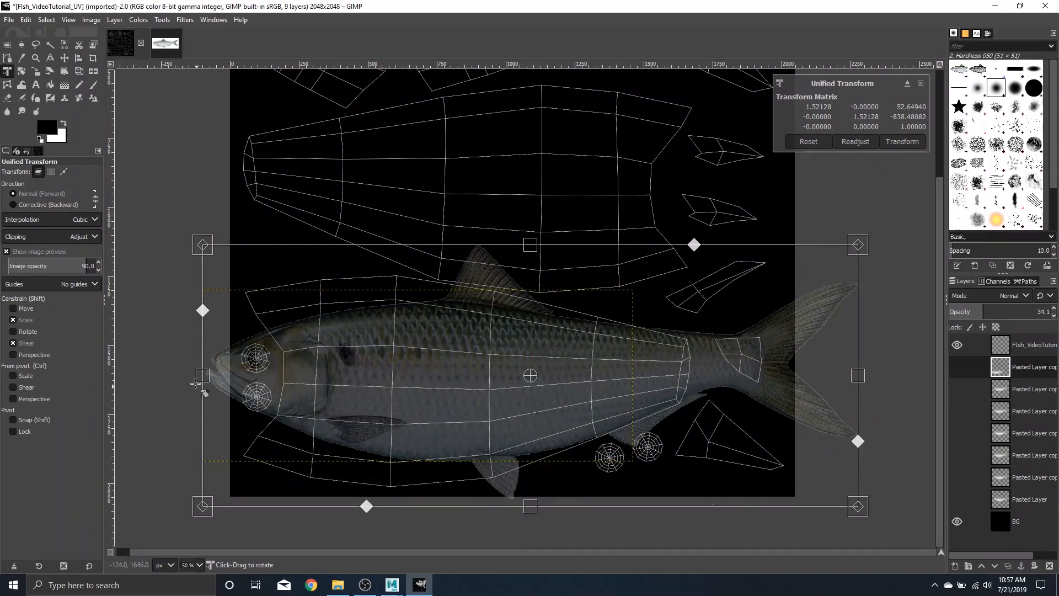
{"action": "left_click_drag", "start_coordinate": [205, 375], "coordinate": [64, 367]}
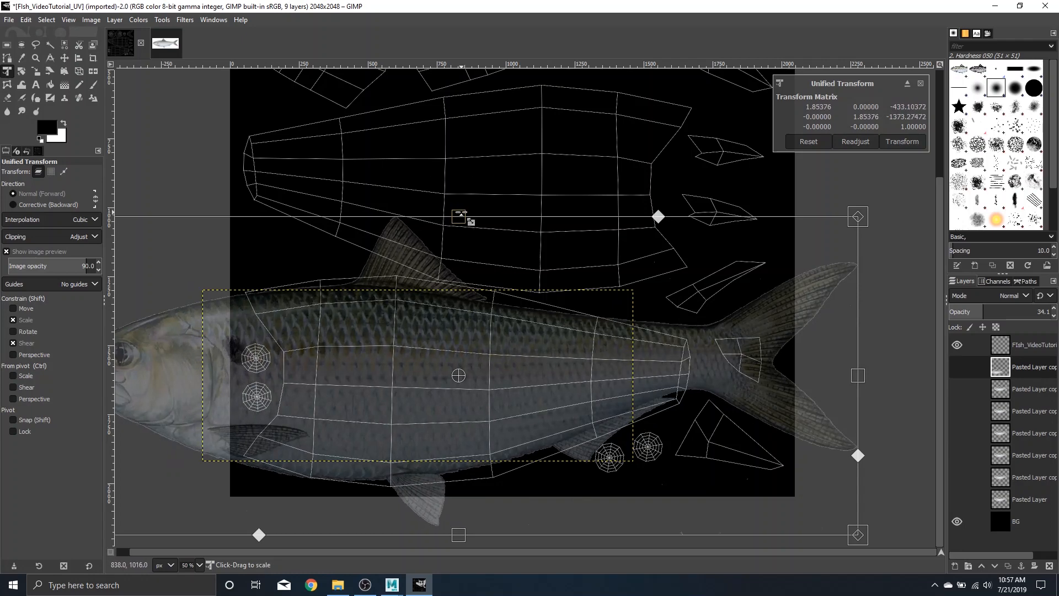
{"action": "left_click_drag", "start_coordinate": [459, 217], "coordinate": [459, 171]}
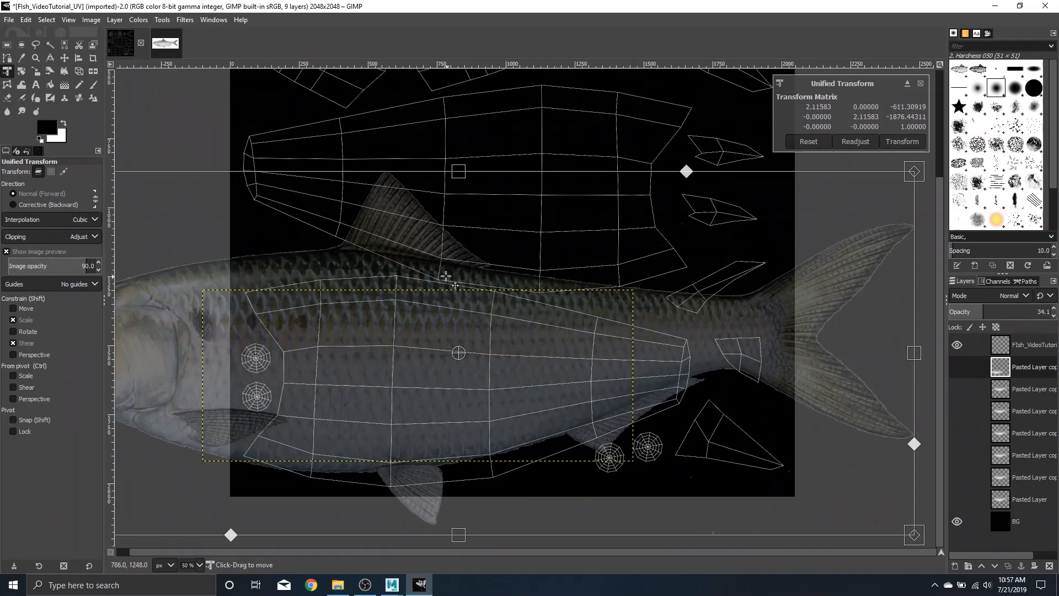
Step: Fine-tune the fish's position and scale to about 2.08 times so its body covers the lower body UV shell, and apply the transform
{"action": "left_click_drag", "start_coordinate": [446, 276], "coordinate": [439, 318]}
{"action": "left_click_drag", "start_coordinate": [471, 196], "coordinate": [471, 220]}
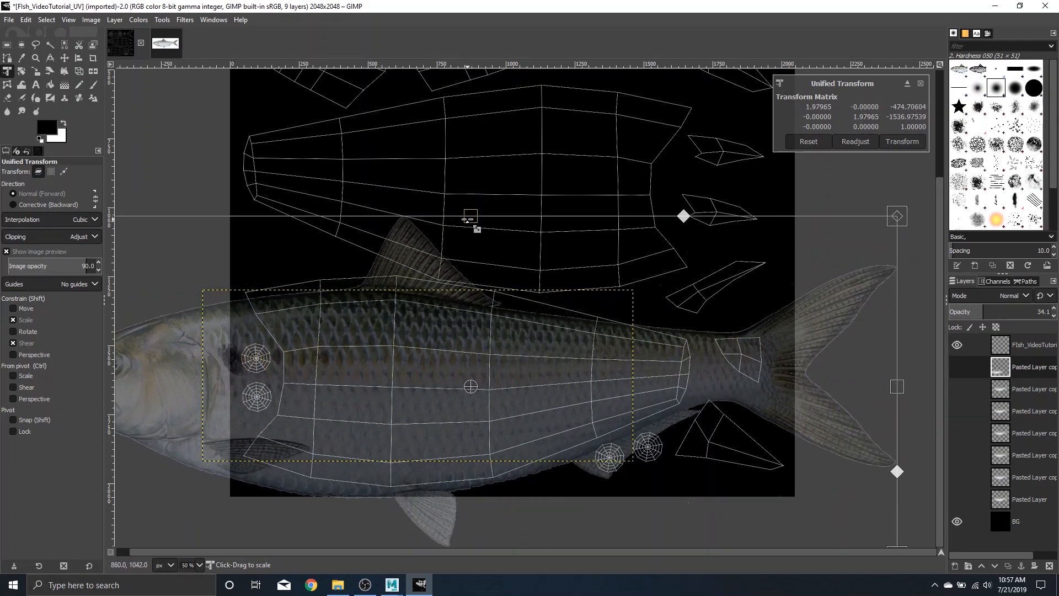
{"action": "left_click_drag", "start_coordinate": [446, 308], "coordinate": [452, 297]}
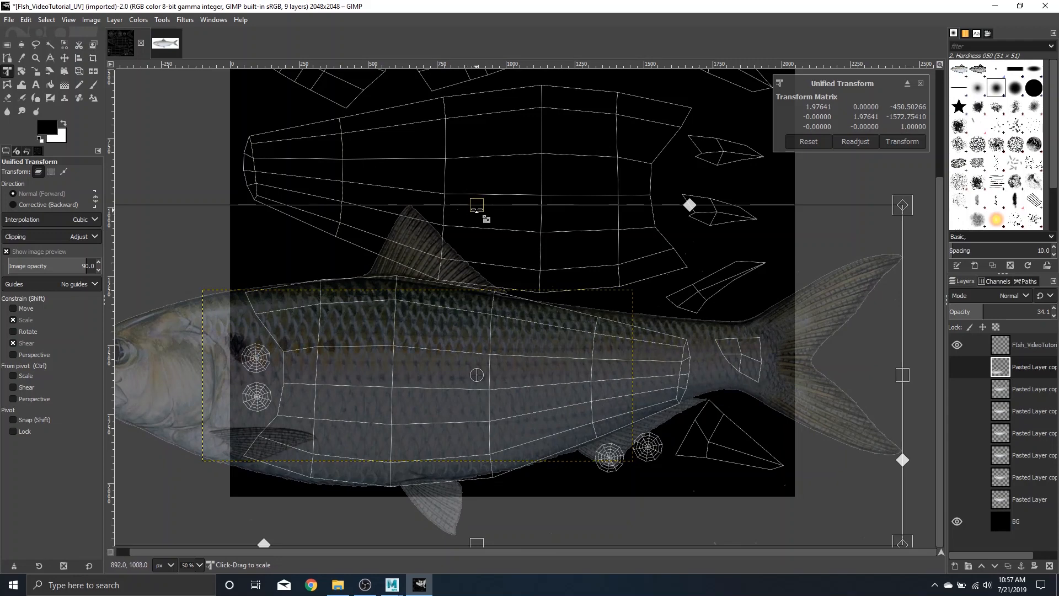
{"action": "left_click_drag", "start_coordinate": [477, 210], "coordinate": [477, 202]}
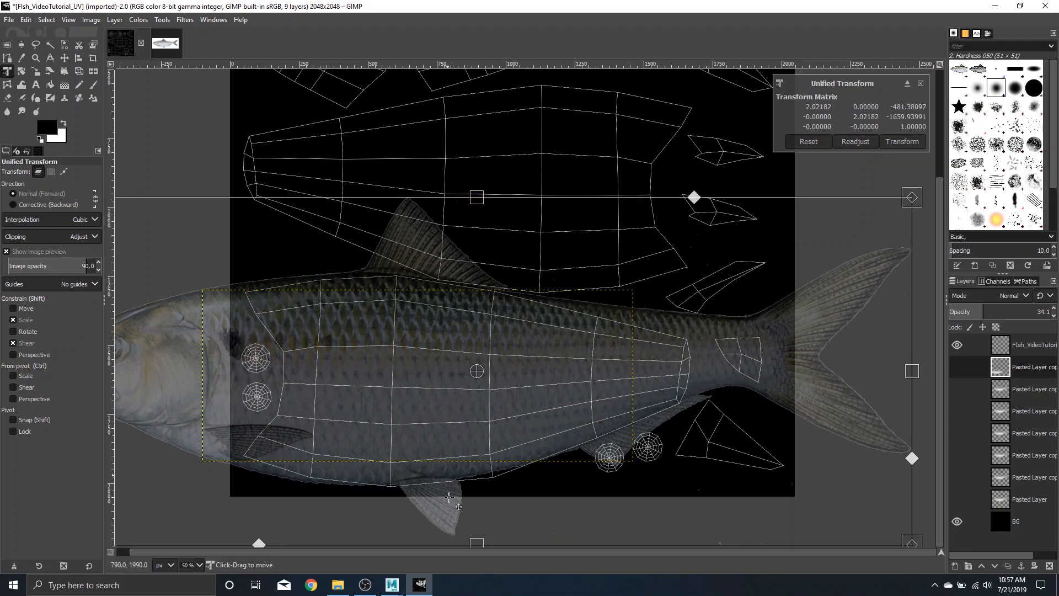
{"action": "left_click_drag", "start_coordinate": [478, 539], "coordinate": [478, 547]}
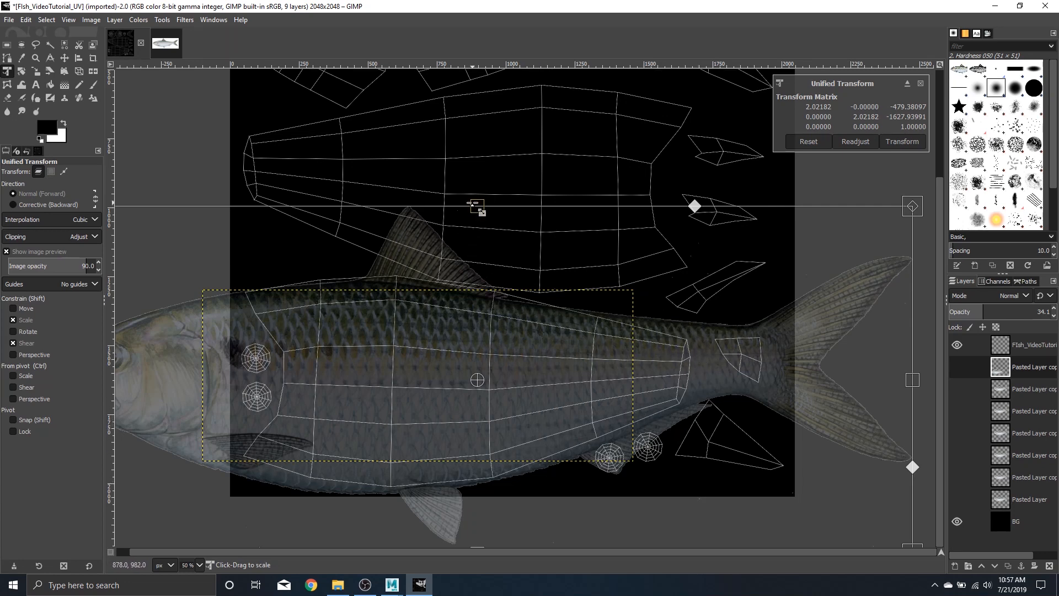
{"action": "left_click_drag", "start_coordinate": [473, 205], "coordinate": [477, 196]}
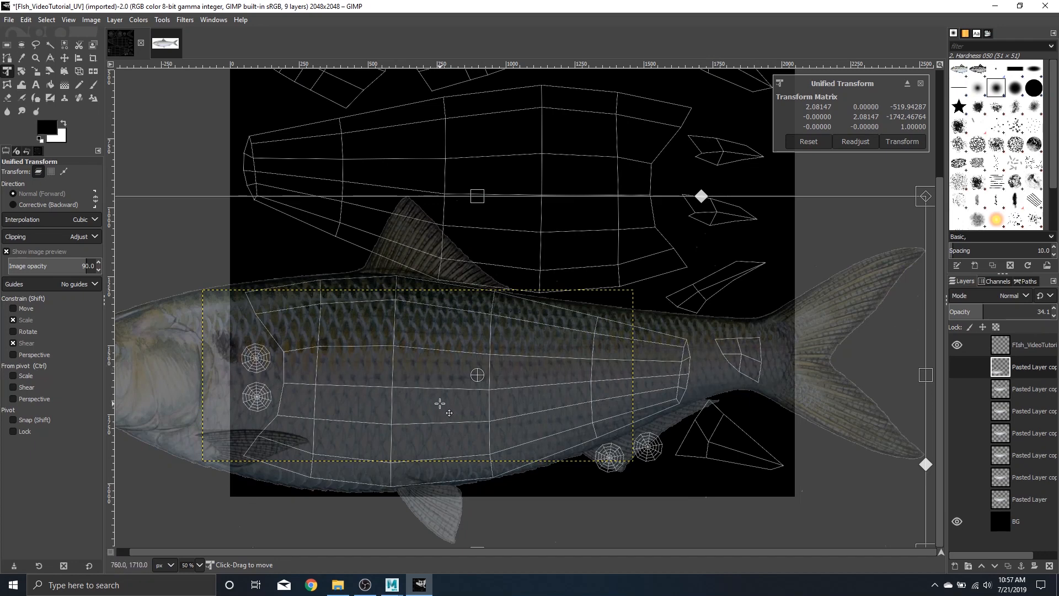
{"action": "left_click_drag", "start_coordinate": [440, 402], "coordinate": [476, 402]}
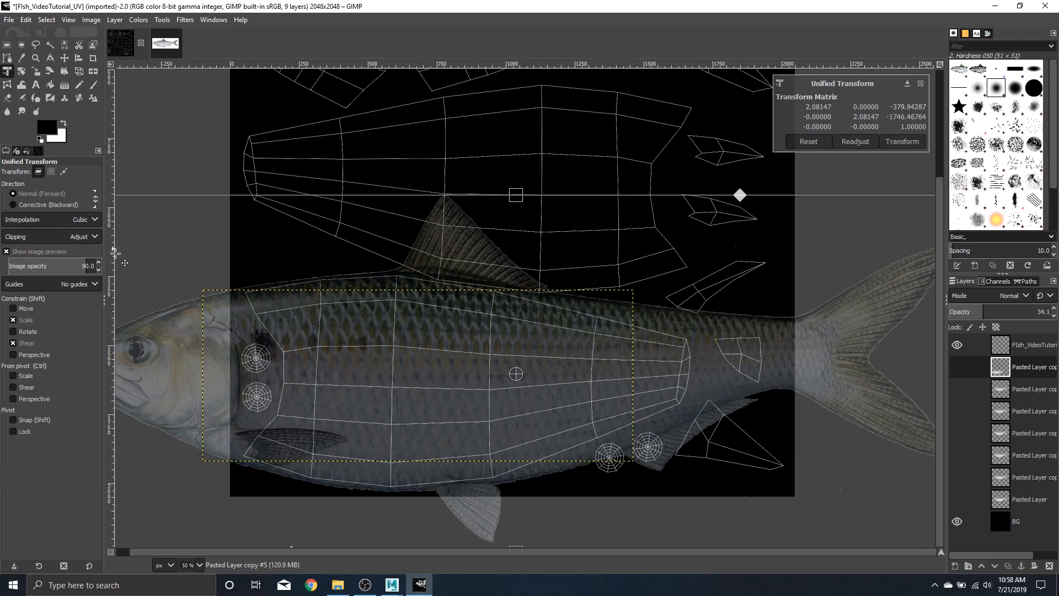
{"action": "key", "text": "Return"}
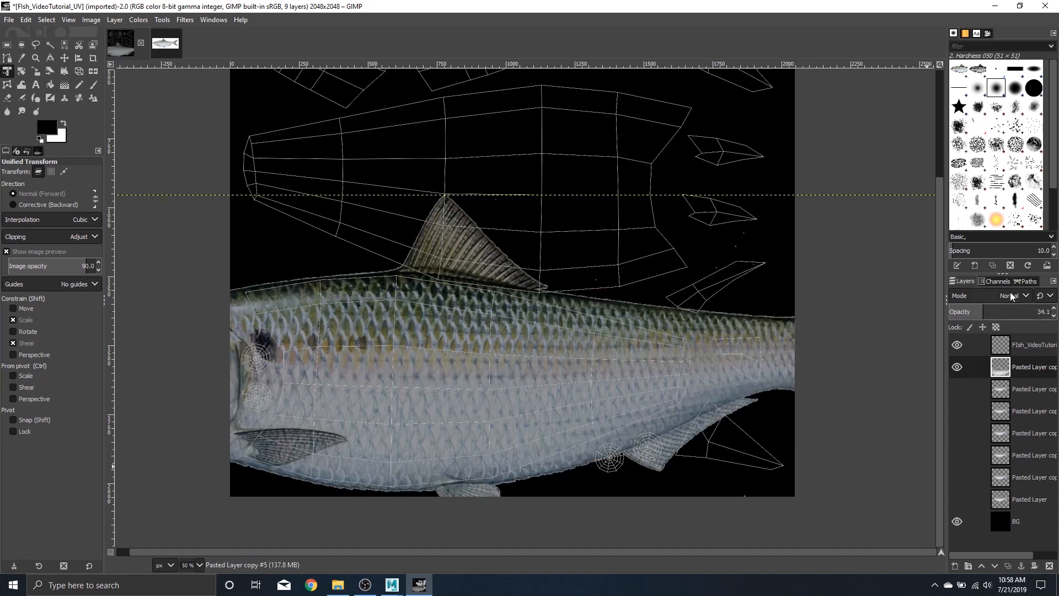
Step: Lower the fish layer's opacity to 16.8 and set the Eraser's hardness to 100
{"action": "left_click_drag", "start_coordinate": [1011, 312], "coordinate": [966, 330]}
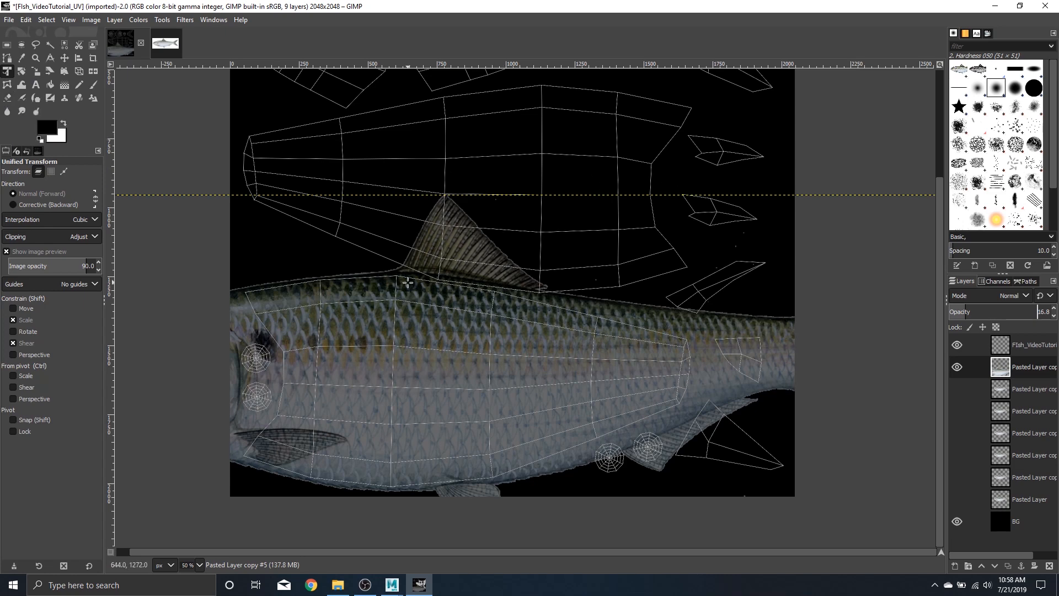
{"action": "scroll", "coordinate": [481, 254], "scroll_direction": "up", "scroll_amount": 1}
{"action": "scroll", "coordinate": [478, 256], "scroll_direction": "up", "scroll_amount": 3}
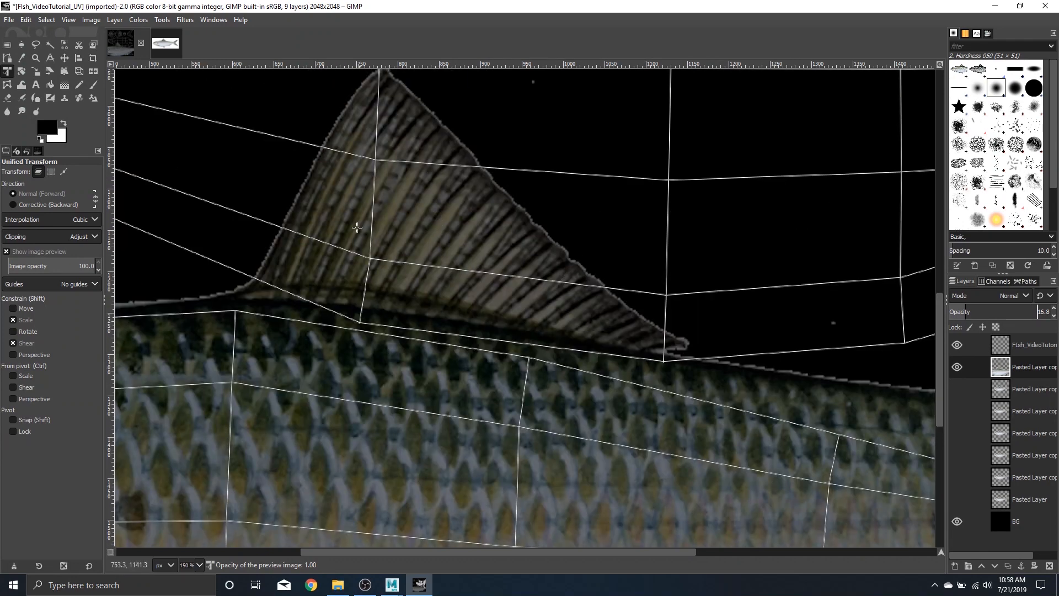
{"action": "left_click", "coordinate": [324, 193]}
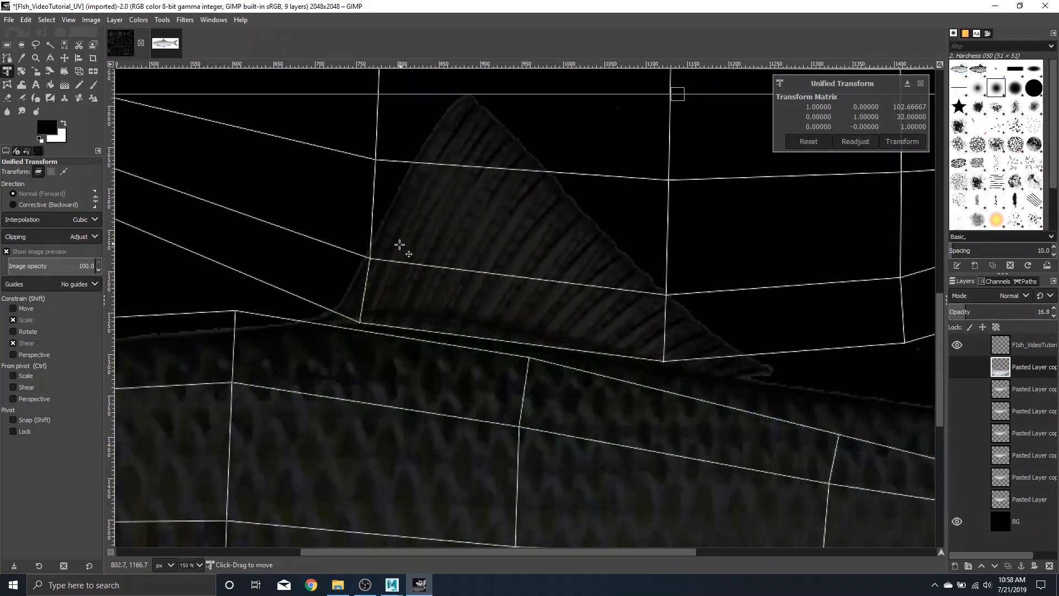
{"action": "left_click", "coordinate": [8, 99]}
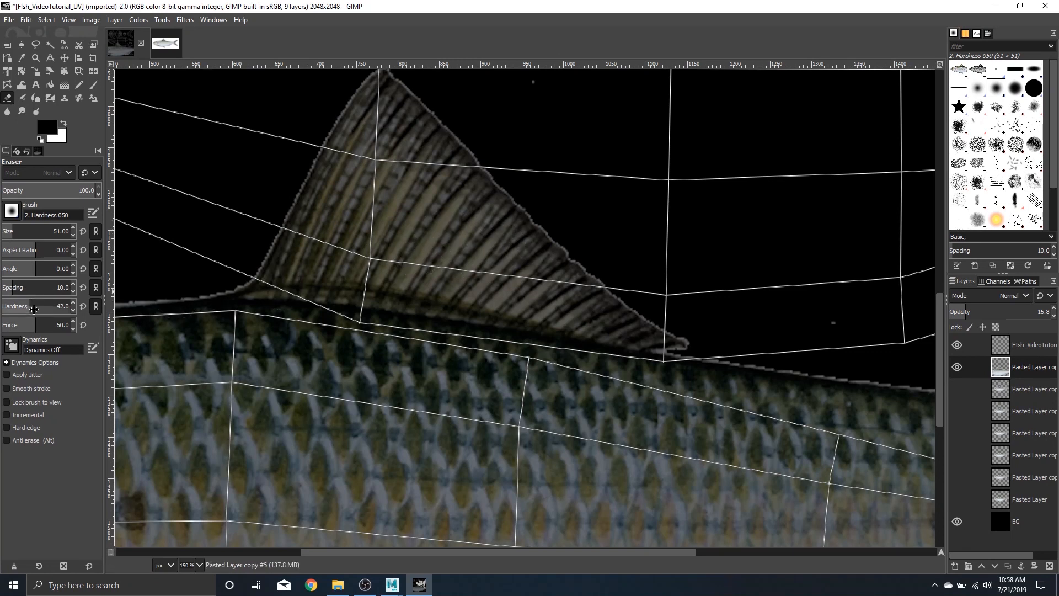
{"action": "left_click_drag", "start_coordinate": [27, 309], "coordinate": [89, 304]}
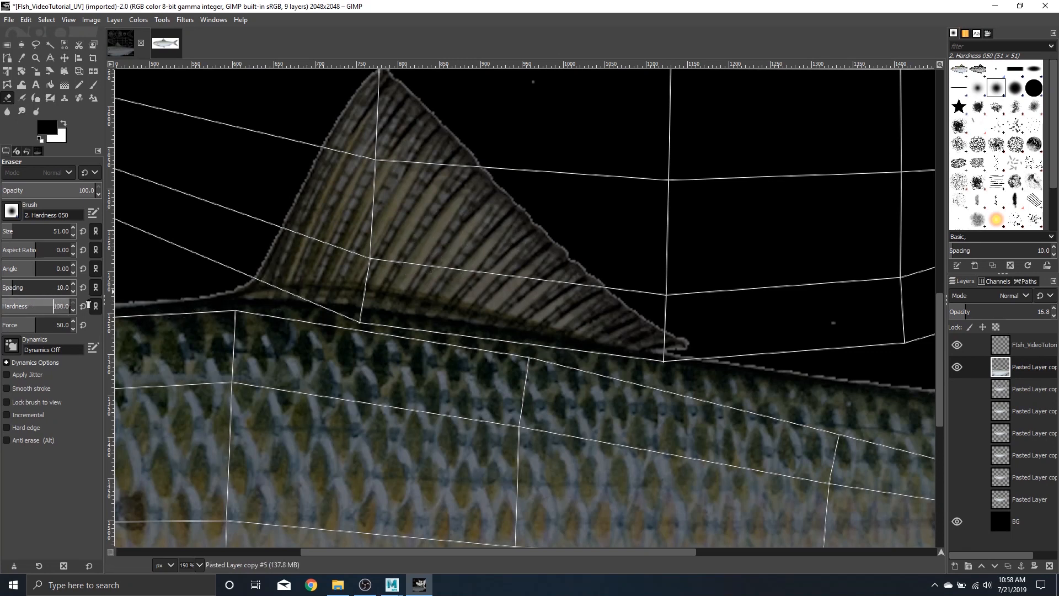
Step: Erase the dorsal fin that overlaps the upper body UV shell and trim the adjacent edge of the fish's back
{"action": "left_click_drag", "start_coordinate": [256, 224], "coordinate": [579, 251]}
{"action": "mouse_move", "coordinate": [702, 350]}
{"action": "left_mouse_down"}
{"action": "mouse_move", "coordinate": [430, 319]}
{"action": "mouse_move", "coordinate": [261, 281]}
{"action": "mouse_move", "coordinate": [266, 267]}
{"action": "mouse_move", "coordinate": [669, 307]}
{"action": "left_mouse_up"}
{"action": "mouse_move", "coordinate": [384, 273]}
{"action": "left_mouse_down"}
{"action": "mouse_move", "coordinate": [654, 270]}
{"action": "mouse_move", "coordinate": [546, 211]}
{"action": "mouse_move", "coordinate": [559, 218]}
{"action": "mouse_move", "coordinate": [314, 207]}
{"action": "mouse_move", "coordinate": [309, 180]}
{"action": "mouse_move", "coordinate": [350, 142]}
{"action": "mouse_move", "coordinate": [333, 141]}
{"action": "mouse_move", "coordinate": [359, 89]}
{"action": "mouse_move", "coordinate": [424, 132]}
{"action": "left_mouse_up"}
{"action": "scroll", "coordinate": [554, 226], "scroll_direction": "up", "scroll_amount": 2}
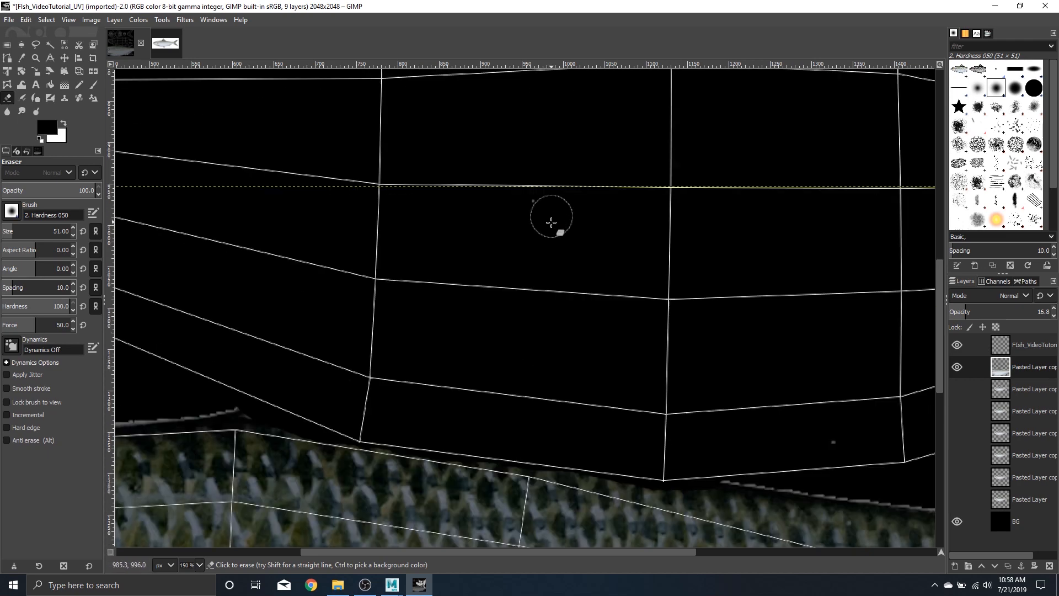
{"action": "scroll", "coordinate": [549, 248], "scroll_direction": "down", "scroll_amount": 4}
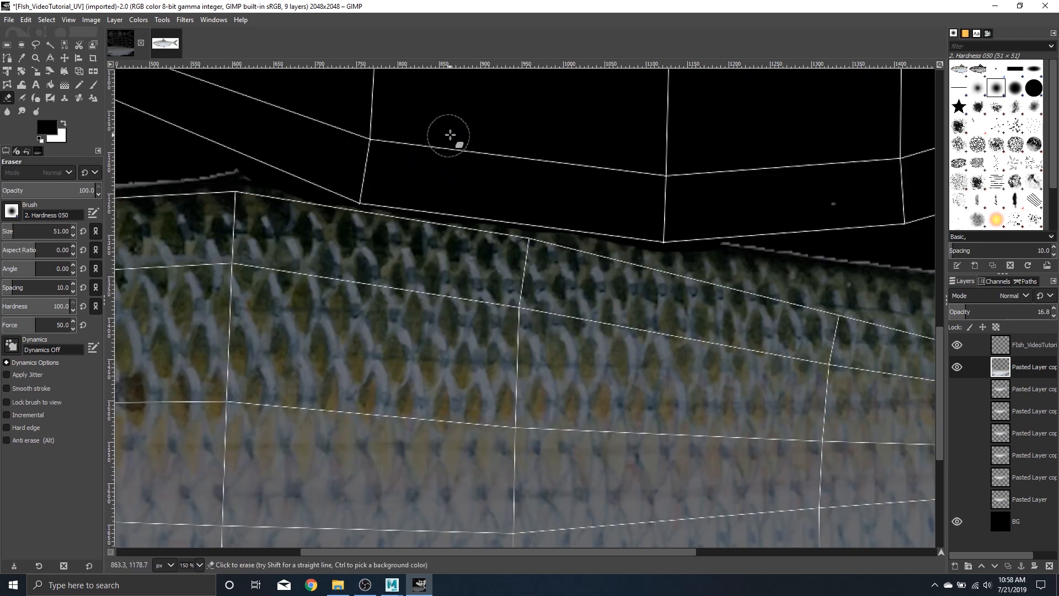
{"action": "mouse_move", "coordinate": [769, 229]}
{"action": "left_mouse_down"}
{"action": "mouse_move", "coordinate": [697, 229]}
{"action": "mouse_move", "coordinate": [775, 239]}
{"action": "mouse_move", "coordinate": [572, 210]}
{"action": "left_mouse_up"}
{"action": "scroll", "coordinate": [645, 225], "scroll_direction": "up", "scroll_amount": 3, "text": "ctrl"}
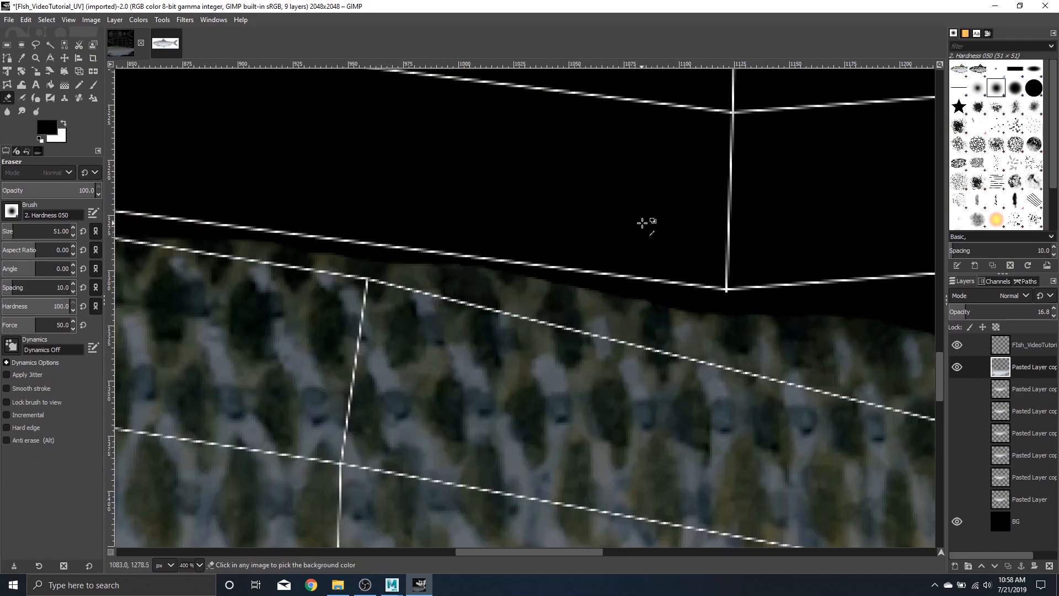
{"action": "scroll", "coordinate": [506, 235], "scroll_direction": "down", "scroll_amount": 4, "text": "ctrl"}
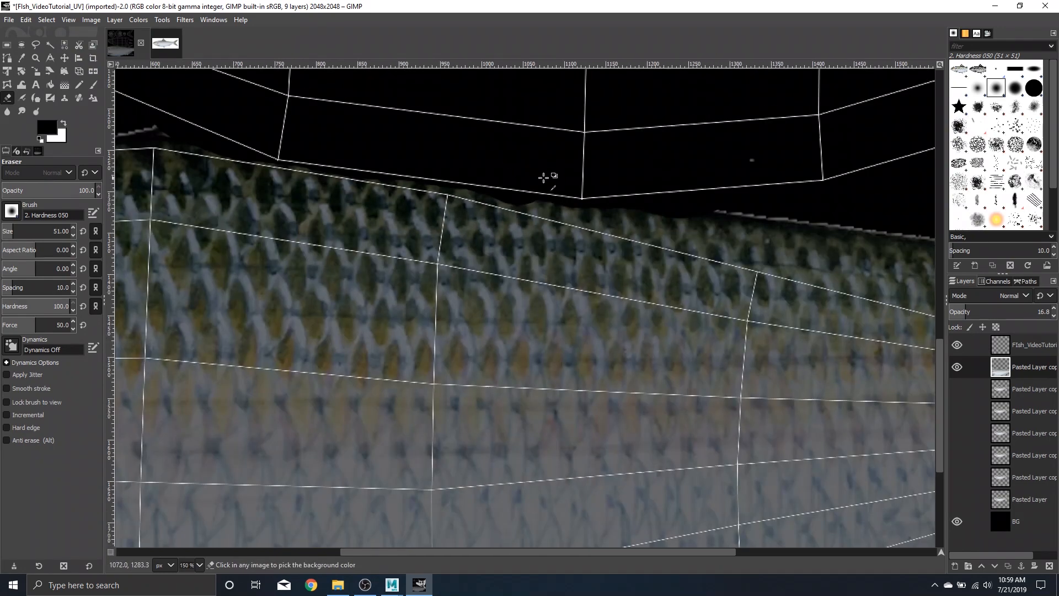
{"action": "scroll", "coordinate": [459, 216], "scroll_direction": "down", "scroll_amount": 2, "text": "ctrl"}
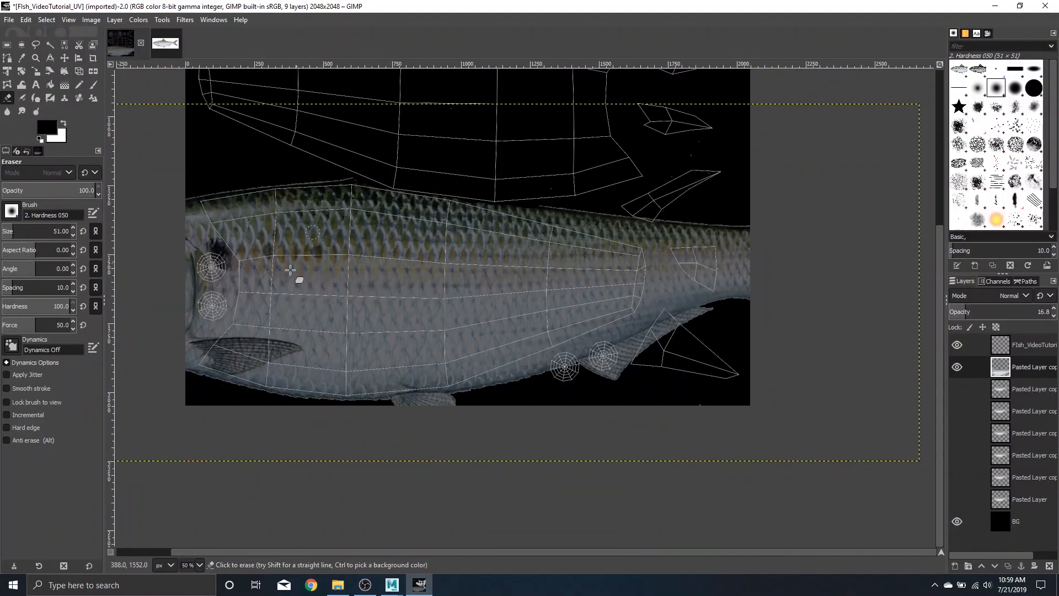
Step: Erase the fish image over and around the two circular UV shells at the head end
{"action": "scroll", "coordinate": [291, 270], "scroll_direction": "up", "scroll_amount": 5, "text": "ctrl"}
{"action": "scroll", "coordinate": [208, 331], "scroll_direction": "down", "scroll_amount": 1, "text": "ctrl"}
{"action": "mouse_move", "coordinate": [208, 331]}
{"action": "left_mouse_down"}
{"action": "mouse_move", "coordinate": [236, 271]}
{"action": "mouse_move", "coordinate": [279, 275]}
{"action": "mouse_move", "coordinate": [296, 296]}
{"action": "mouse_move", "coordinate": [298, 333]}
{"action": "mouse_move", "coordinate": [259, 371]}
{"action": "mouse_move", "coordinate": [232, 334]}
{"action": "mouse_move", "coordinate": [241, 362]}
{"action": "mouse_move", "coordinate": [214, 305]}
{"action": "mouse_move", "coordinate": [235, 373]}
{"action": "mouse_move", "coordinate": [243, 288]}
{"action": "mouse_move", "coordinate": [292, 330]}
{"action": "mouse_move", "coordinate": [247, 385]}
{"action": "mouse_move", "coordinate": [283, 287]}
{"action": "mouse_move", "coordinate": [294, 348]}
{"action": "mouse_move", "coordinate": [280, 368]}
{"action": "mouse_move", "coordinate": [281, 281]}
{"action": "left_mouse_up"}
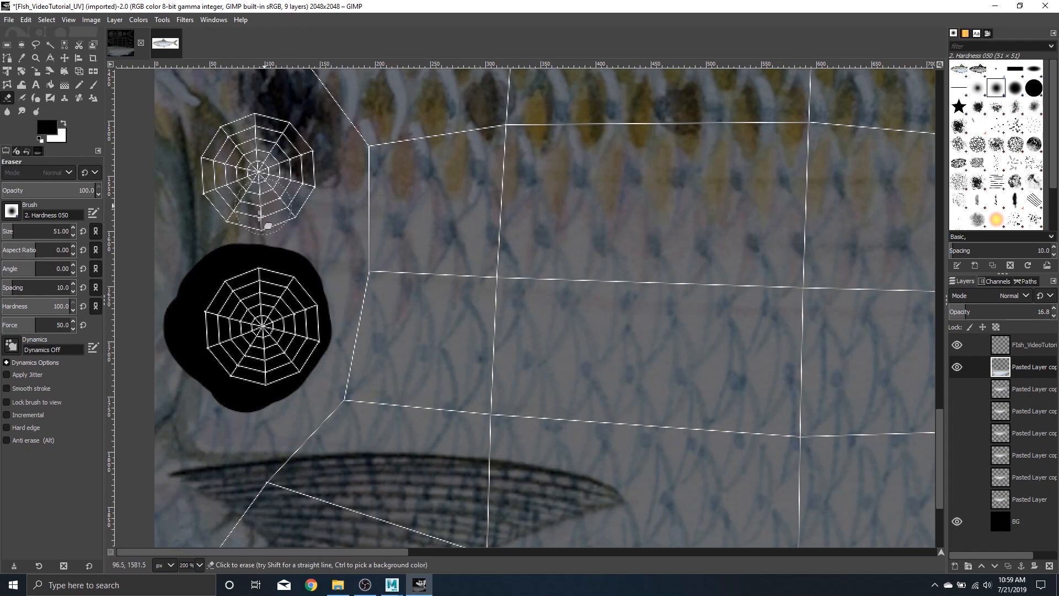
{"action": "mouse_move", "coordinate": [259, 215]}
{"action": "left_mouse_down"}
{"action": "mouse_move", "coordinate": [214, 146]}
{"action": "mouse_move", "coordinate": [246, 127]}
{"action": "mouse_move", "coordinate": [260, 211]}
{"action": "mouse_move", "coordinate": [276, 201]}
{"action": "mouse_move", "coordinate": [270, 149]}
{"action": "mouse_move", "coordinate": [303, 181]}
{"action": "mouse_move", "coordinate": [287, 226]}
{"action": "mouse_move", "coordinate": [300, 211]}
{"action": "mouse_move", "coordinate": [303, 160]}
{"action": "mouse_move", "coordinate": [292, 131]}
{"action": "mouse_move", "coordinate": [253, 118]}
{"action": "mouse_move", "coordinate": [209, 180]}
{"action": "mouse_move", "coordinate": [234, 228]}
{"action": "mouse_move", "coordinate": [266, 236]}
{"action": "left_mouse_up"}
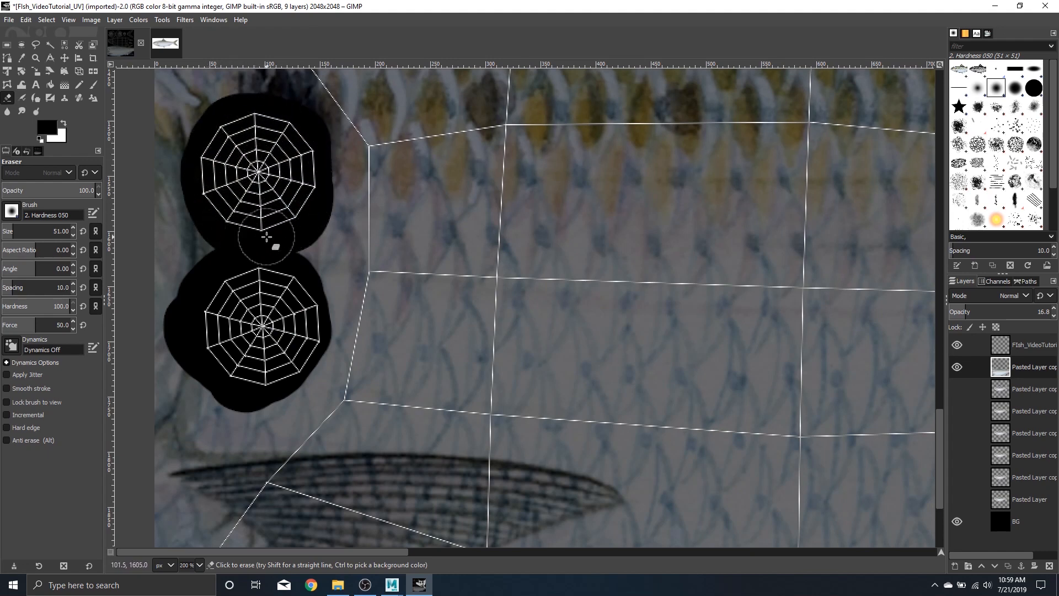
Step: Erase the fish image from the two circular UV shells below the tail end and from the adjacent triangular fin shell
{"action": "key", "text": "1"}
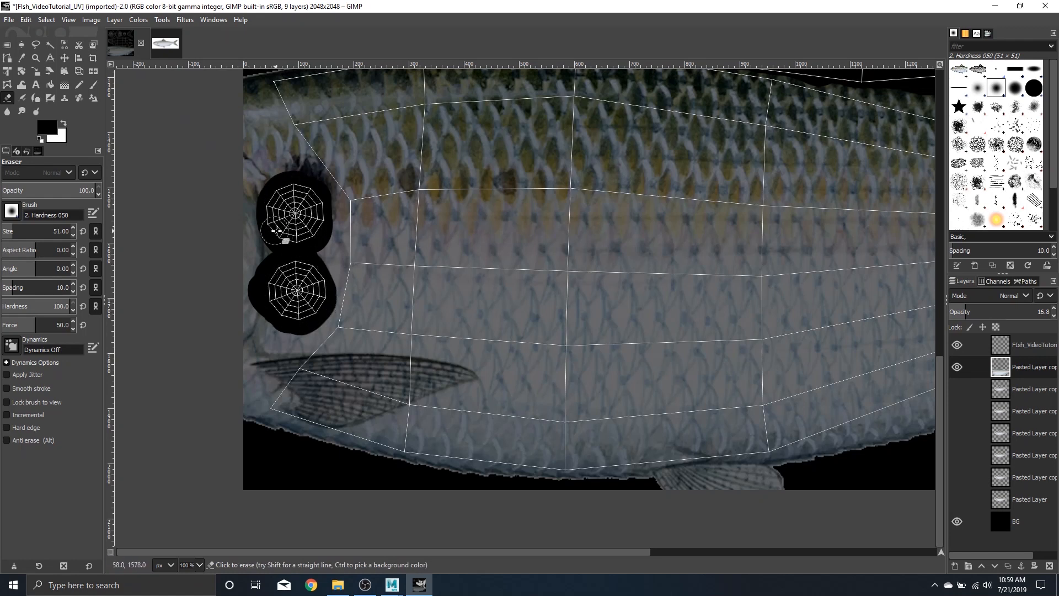
{"action": "scroll", "coordinate": [393, 209], "scroll_direction": "down", "scroll_amount": 2}
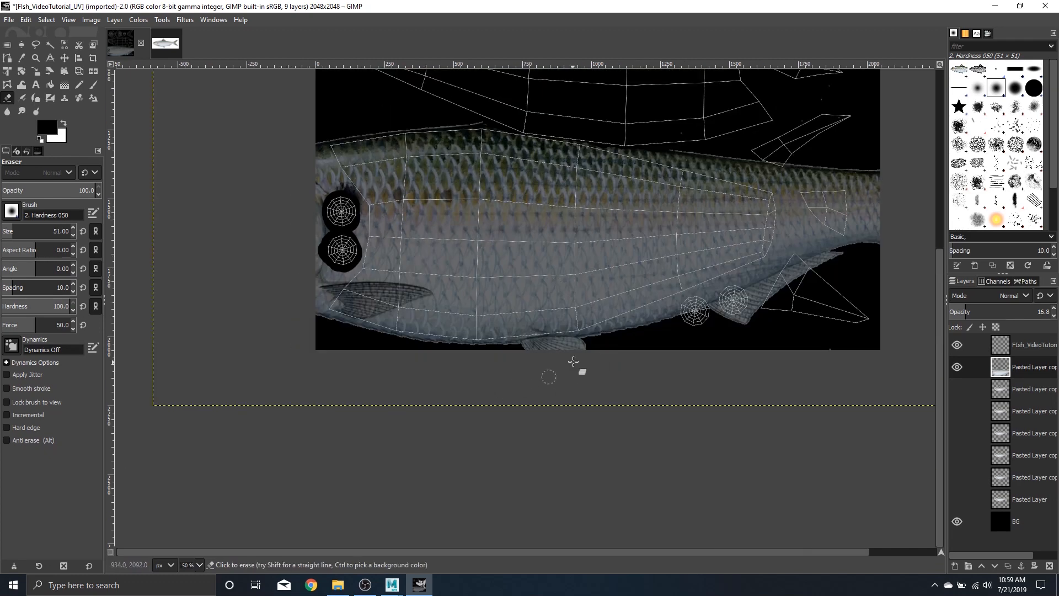
{"action": "scroll", "coordinate": [473, 354], "scroll_direction": "up", "scroll_amount": 4}
{"action": "scroll", "coordinate": [527, 374], "scroll_direction": "down", "scroll_amount": 4}
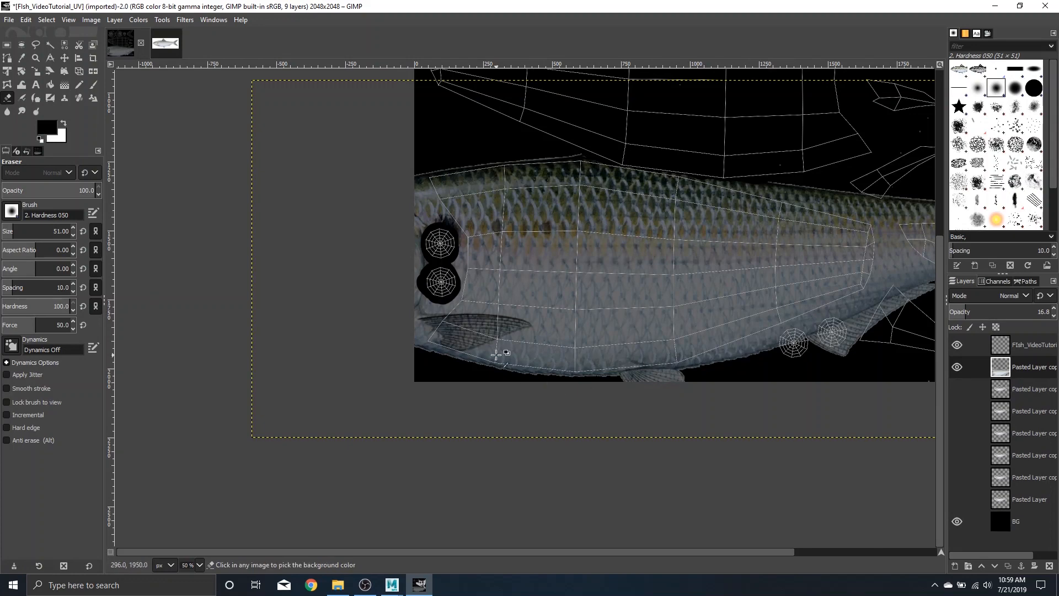
{"action": "left_click_drag", "start_coordinate": [382, 552], "coordinate": [477, 556]}
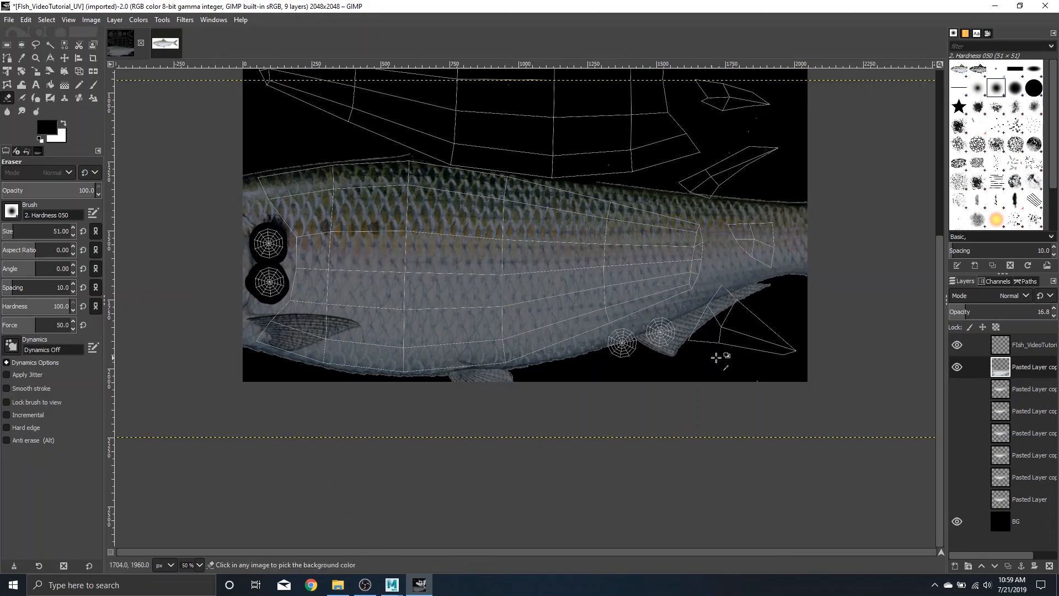
{"action": "scroll", "coordinate": [716, 358], "scroll_direction": "up", "scroll_amount": 2}
{"action": "scroll", "coordinate": [651, 370], "scroll_direction": "up", "scroll_amount": 1}
{"action": "mouse_move", "coordinate": [461, 330]}
{"action": "left_mouse_down"}
{"action": "mouse_move", "coordinate": [427, 325]}
{"action": "mouse_move", "coordinate": [451, 277]}
{"action": "mouse_move", "coordinate": [483, 283]}
{"action": "mouse_move", "coordinate": [482, 327]}
{"action": "mouse_move", "coordinate": [442, 289]}
{"action": "mouse_move", "coordinate": [444, 306]}
{"action": "mouse_move", "coordinate": [464, 310]}
{"action": "mouse_move", "coordinate": [426, 325]}
{"action": "mouse_move", "coordinate": [418, 315]}
{"action": "mouse_move", "coordinate": [439, 289]}
{"action": "mouse_move", "coordinate": [483, 291]}
{"action": "mouse_move", "coordinate": [494, 325]}
{"action": "left_mouse_up"}
{"action": "mouse_move", "coordinate": [574, 302]}
{"action": "left_mouse_down"}
{"action": "mouse_move", "coordinate": [577, 277]}
{"action": "mouse_move", "coordinate": [544, 243]}
{"action": "mouse_move", "coordinate": [567, 276]}
{"action": "mouse_move", "coordinate": [591, 247]}
{"action": "mouse_move", "coordinate": [623, 285]}
{"action": "mouse_move", "coordinate": [601, 314]}
{"action": "mouse_move", "coordinate": [555, 273]}
{"action": "mouse_move", "coordinate": [582, 270]}
{"action": "mouse_move", "coordinate": [548, 286]}
{"action": "left_mouse_up"}
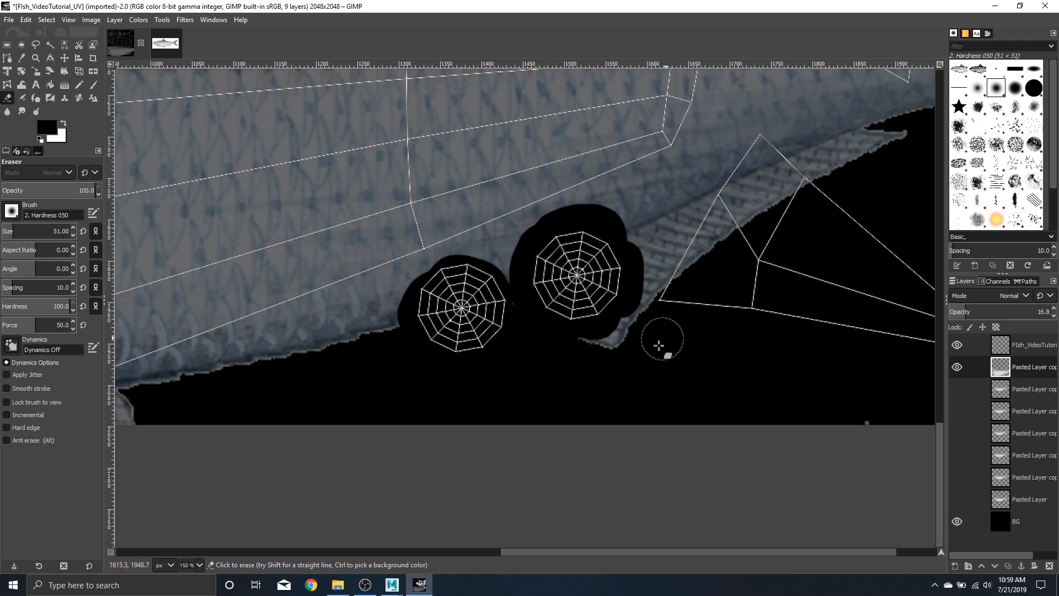
{"action": "mouse_move", "coordinate": [675, 292]}
{"action": "left_mouse_down"}
{"action": "mouse_move", "coordinate": [710, 208]}
{"action": "mouse_move", "coordinate": [764, 140]}
{"action": "mouse_move", "coordinate": [837, 197]}
{"action": "mouse_move", "coordinate": [734, 236]}
{"action": "mouse_move", "coordinate": [793, 178]}
{"action": "mouse_move", "coordinate": [825, 186]}
{"action": "mouse_move", "coordinate": [768, 149]}
{"action": "mouse_move", "coordinate": [660, 286]}
{"action": "mouse_move", "coordinate": [629, 364]}
{"action": "mouse_move", "coordinate": [632, 329]}
{"action": "mouse_move", "coordinate": [655, 313]}
{"action": "left_mouse_up"}
{"action": "scroll", "coordinate": [655, 312], "scroll_direction": "down", "scroll_amount": 4}
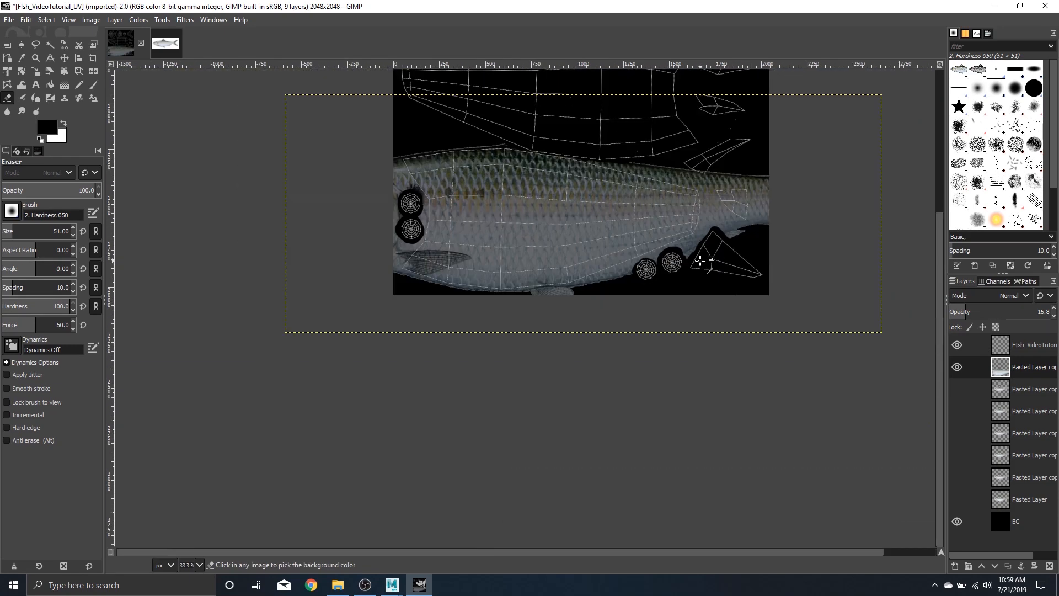
Step: Erase the fish image over and around the small four-sided UV shell on the fish's tail end
{"action": "scroll", "coordinate": [761, 223], "scroll_direction": "up", "scroll_amount": 5}
{"action": "scroll", "coordinate": [760, 223], "scroll_direction": "down", "scroll_amount": 3}
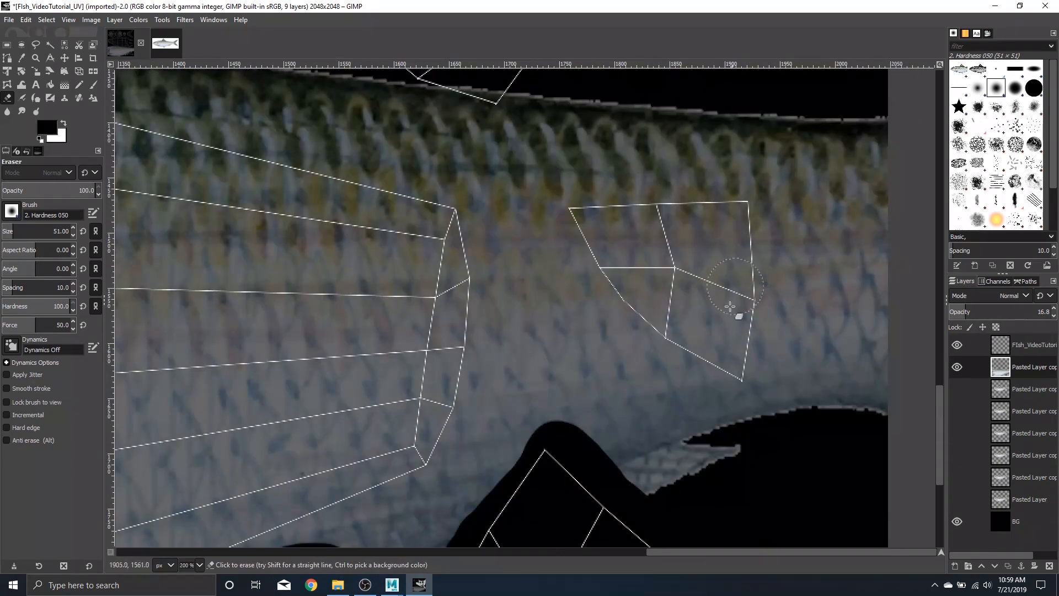
{"action": "mouse_move", "coordinate": [762, 353]}
{"action": "left_mouse_down"}
{"action": "mouse_move", "coordinate": [646, 305]}
{"action": "mouse_move", "coordinate": [578, 243]}
{"action": "mouse_move", "coordinate": [630, 200]}
{"action": "mouse_move", "coordinate": [724, 198]}
{"action": "mouse_move", "coordinate": [749, 290]}
{"action": "mouse_move", "coordinate": [746, 342]}
{"action": "mouse_move", "coordinate": [634, 232]}
{"action": "mouse_move", "coordinate": [725, 278]}
{"action": "mouse_move", "coordinate": [574, 239]}
{"action": "mouse_move", "coordinate": [675, 339]}
{"action": "mouse_move", "coordinate": [763, 352]}
{"action": "mouse_move", "coordinate": [755, 254]}
{"action": "mouse_move", "coordinate": [706, 191]}
{"action": "mouse_move", "coordinate": [574, 181]}
{"action": "mouse_move", "coordinate": [648, 348]}
{"action": "mouse_move", "coordinate": [763, 379]}
{"action": "mouse_move", "coordinate": [702, 378]}
{"action": "mouse_move", "coordinate": [712, 320]}
{"action": "left_mouse_up"}
{"action": "scroll", "coordinate": [708, 310], "scroll_direction": "down", "scroll_amount": 3, "text": "ctrl"}
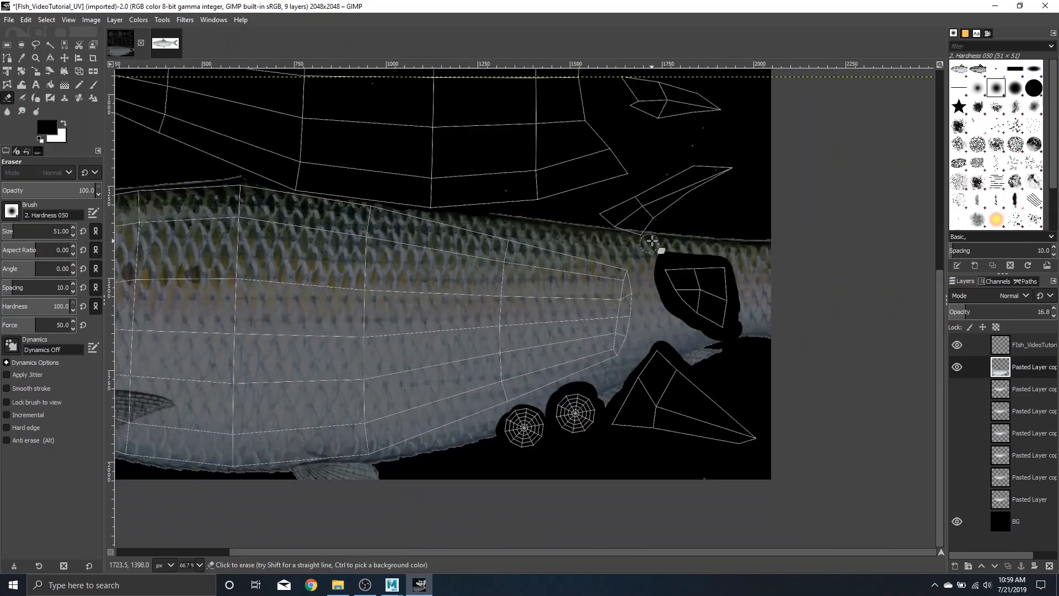
Step: Erase the edge of the fish's back where it meets the slanted fin shell above the tail end
{"action": "scroll", "coordinate": [651, 243], "scroll_direction": "up", "scroll_amount": 3, "text": "ctrl"}
{"action": "mouse_move", "coordinate": [622, 230]}
{"action": "left_mouse_down"}
{"action": "mouse_move", "coordinate": [544, 204]}
{"action": "mouse_move", "coordinate": [671, 224]}
{"action": "mouse_move", "coordinate": [498, 199]}
{"action": "mouse_move", "coordinate": [723, 237]}
{"action": "left_mouse_up"}
{"action": "scroll", "coordinate": [652, 295], "scroll_direction": "down", "scroll_amount": 3, "text": "ctrl"}
{"action": "scroll", "coordinate": [652, 295], "scroll_direction": "down", "scroll_amount": 3, "text": "ctrl"}
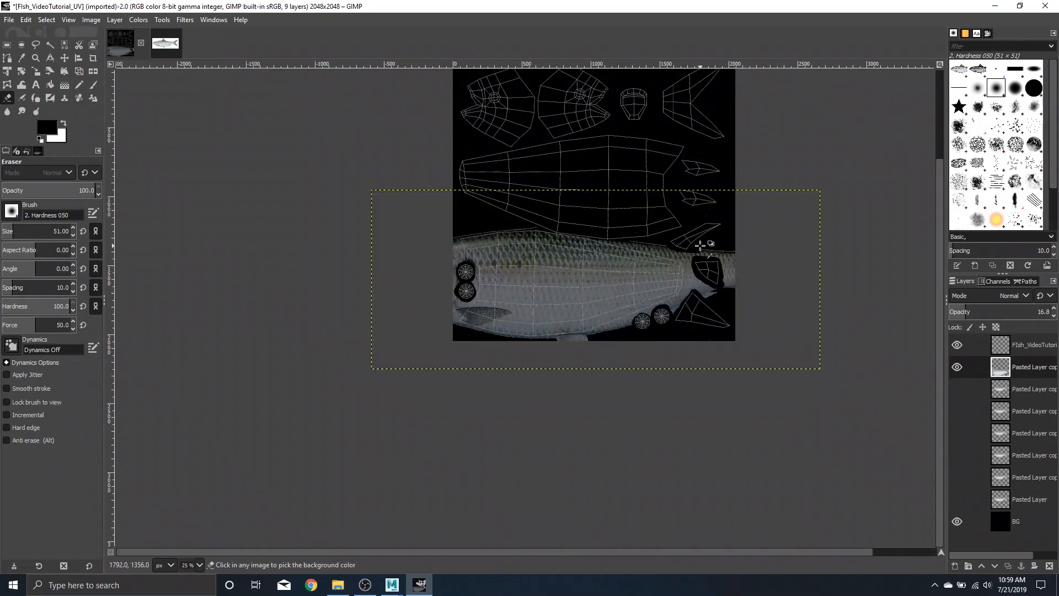
{"action": "scroll", "coordinate": [726, 273], "scroll_direction": "up", "scroll_amount": 1, "text": "ctrl"}
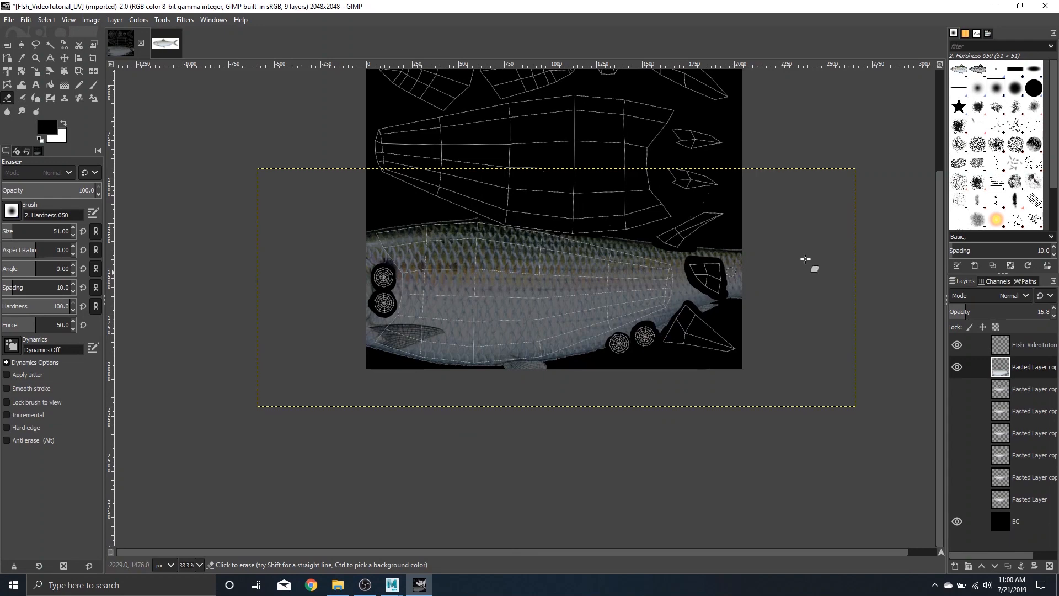
Step: Use the Clone tool to cover the tip of the pectoral fin with scales sampled from the body beside it
{"action": "scroll", "coordinate": [449, 367], "scroll_direction": "up", "scroll_amount": 4, "text": "ctrl"}
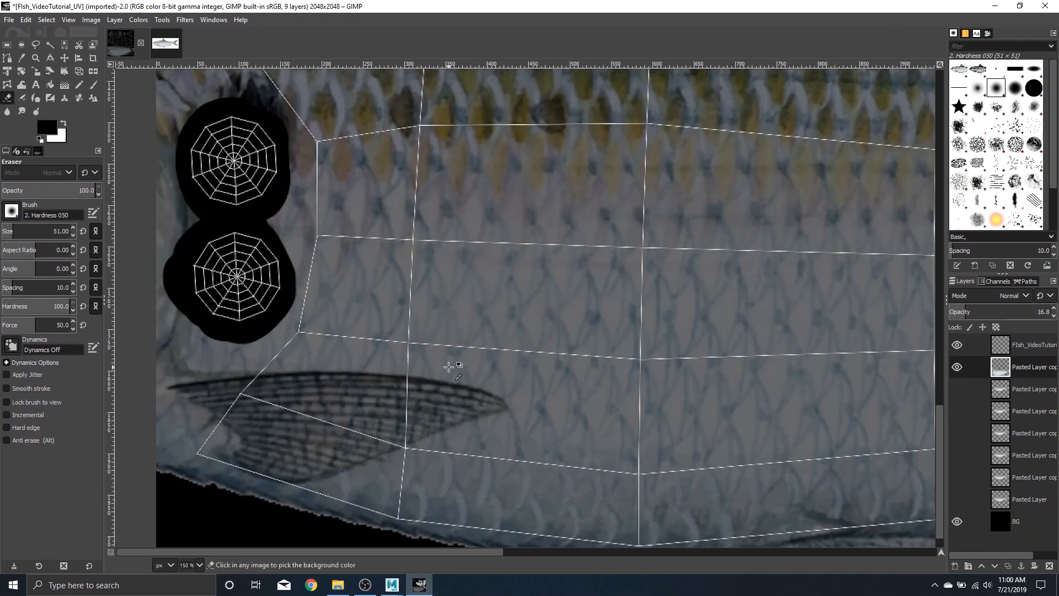
{"action": "scroll", "coordinate": [449, 367], "scroll_direction": "down", "scroll_amount": 1}
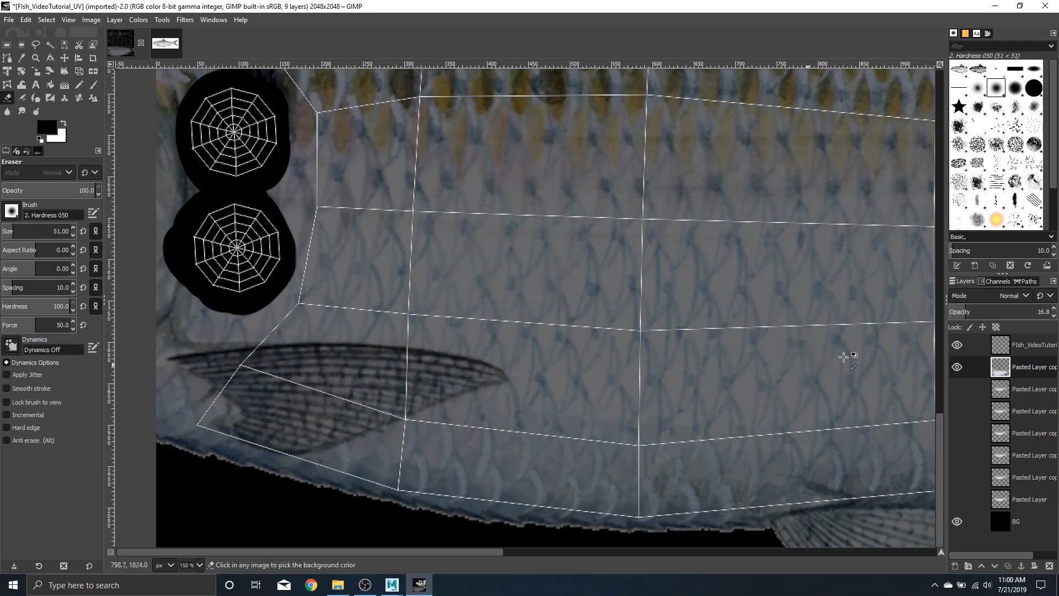
{"action": "scroll", "coordinate": [844, 357], "scroll_direction": "down", "scroll_amount": 5}
{"action": "scroll", "coordinate": [867, 323], "scroll_direction": "up", "scroll_amount": 1}
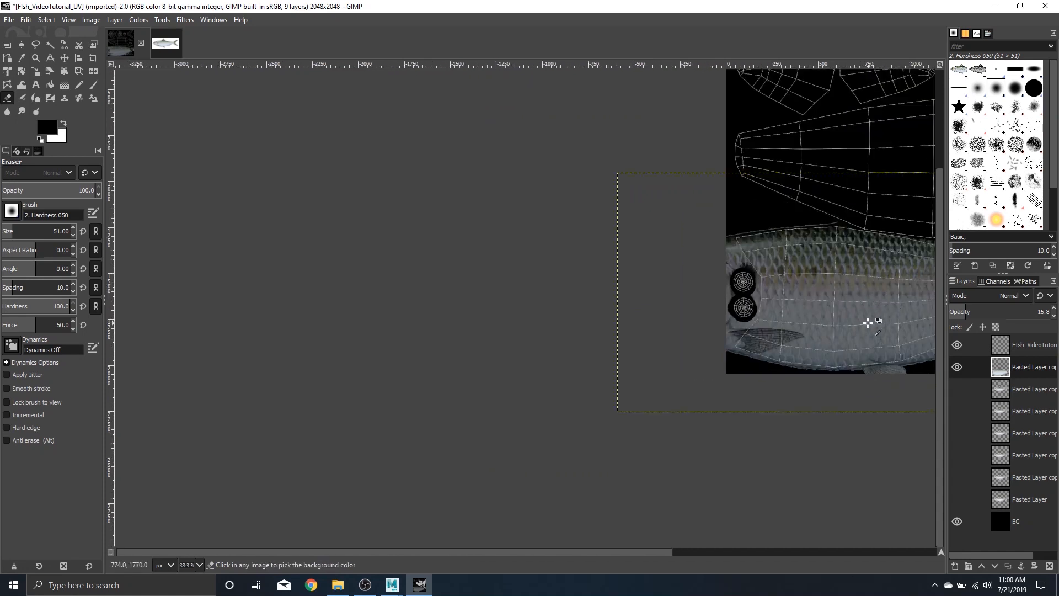
{"action": "key", "text": "shift+j"}
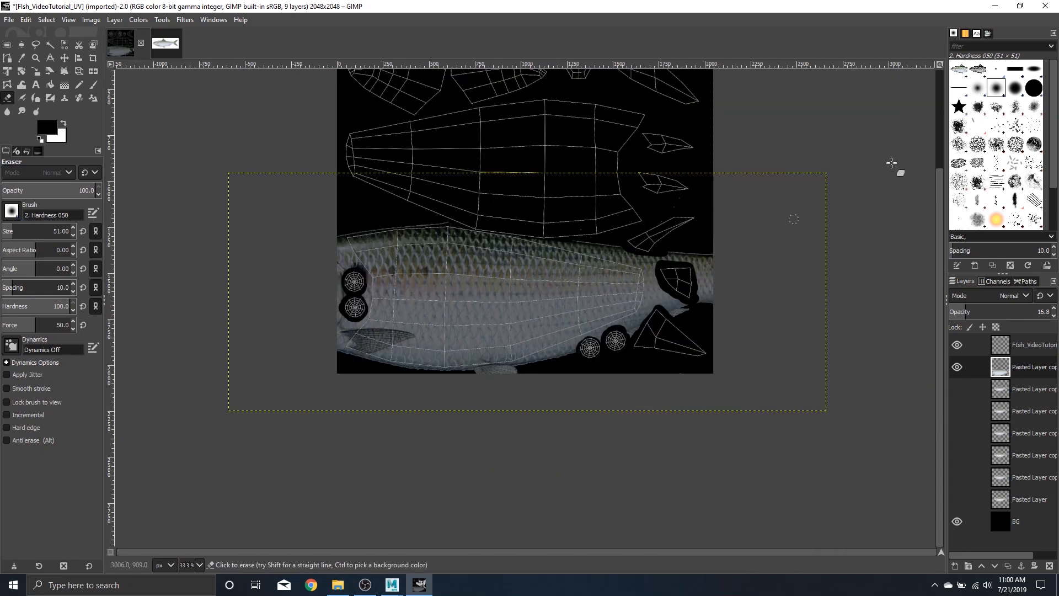
{"action": "scroll", "coordinate": [310, 345], "scroll_direction": "up", "scroll_amount": 3}
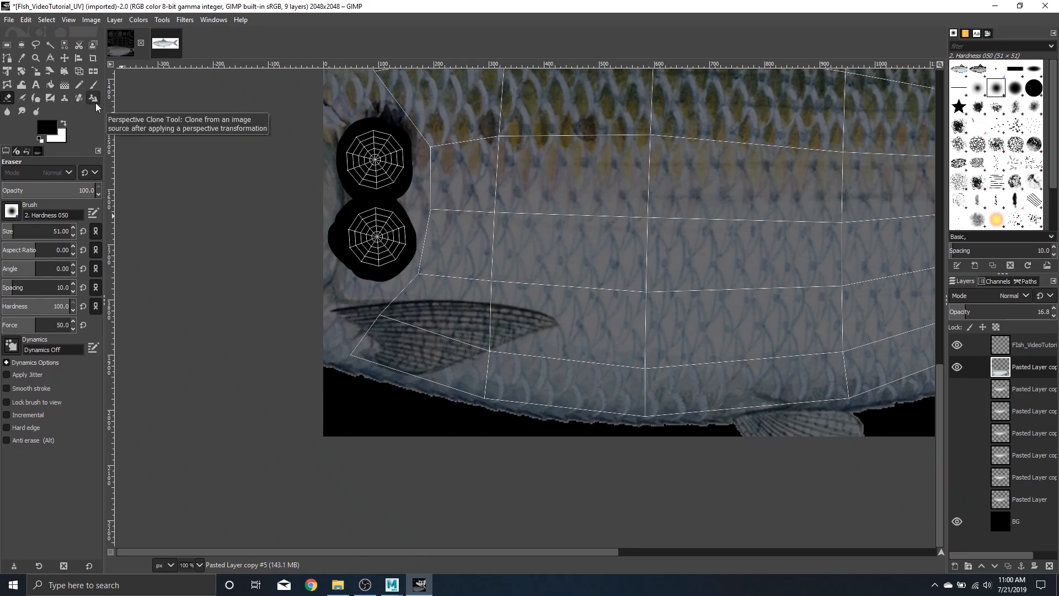
{"action": "left_click", "coordinate": [65, 101]}
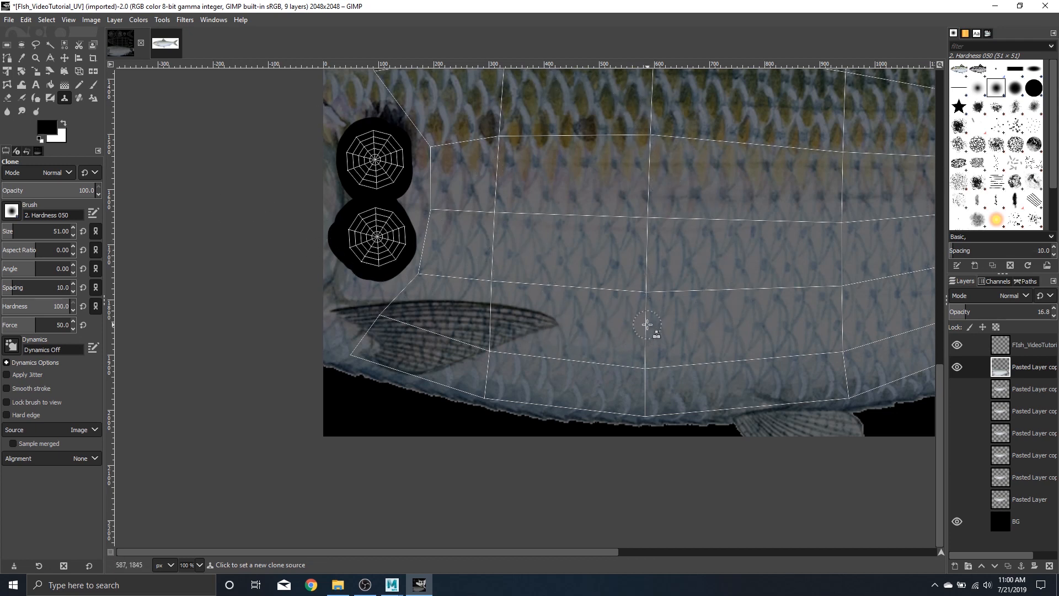
{"action": "left_click", "coordinate": [564, 318], "text": "ctrl"}
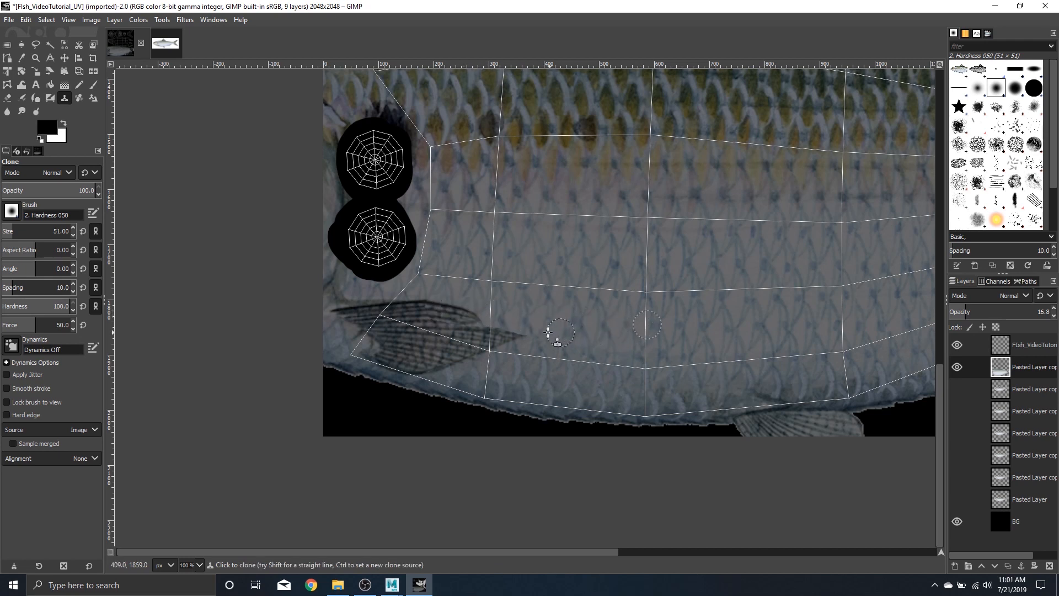
{"action": "left_click_drag", "start_coordinate": [530, 329], "coordinate": [468, 325]}
{"action": "key", "text": "ctrl+z"}
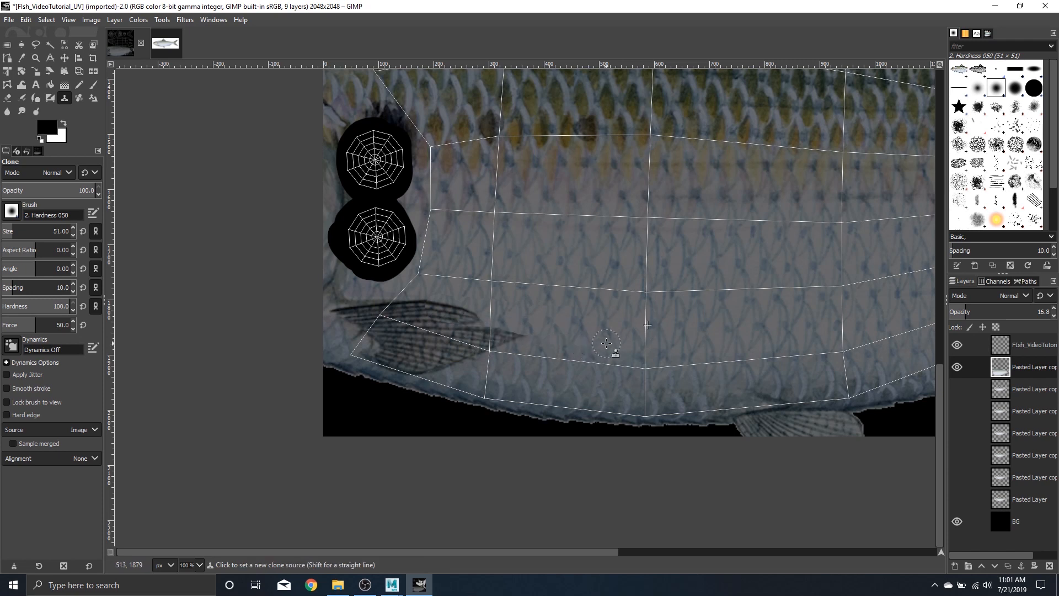
Step: Clone body scales over the upper edge of the pectoral fin, undoing the stroke that reaches too far toward the head
{"action": "left_click_drag", "start_coordinate": [437, 305], "coordinate": [337, 303]}
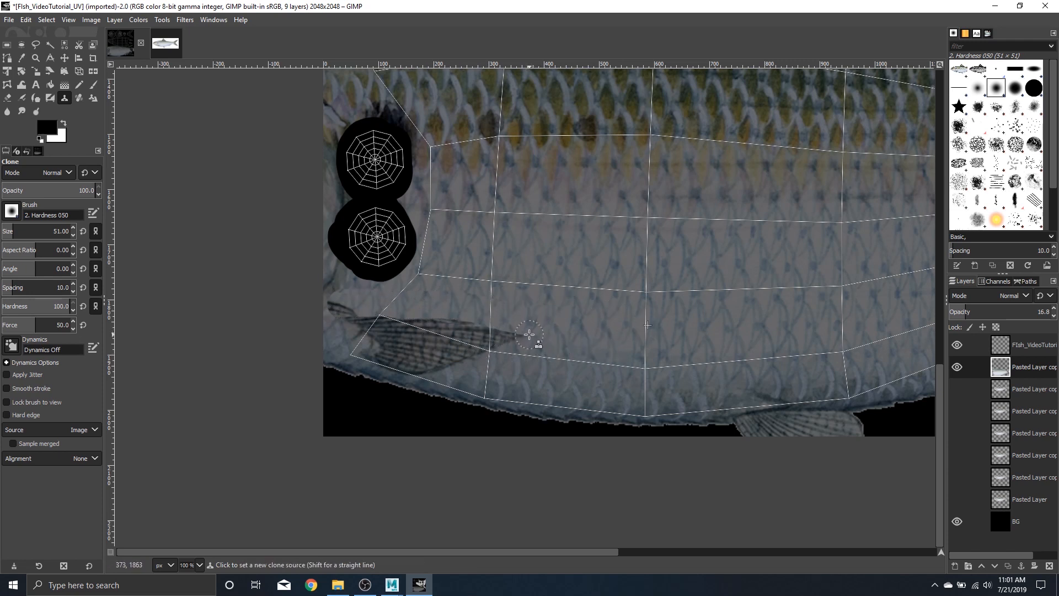
{"action": "key", "text": "ctrl+z"}
{"action": "left_click", "coordinate": [412, 303]}
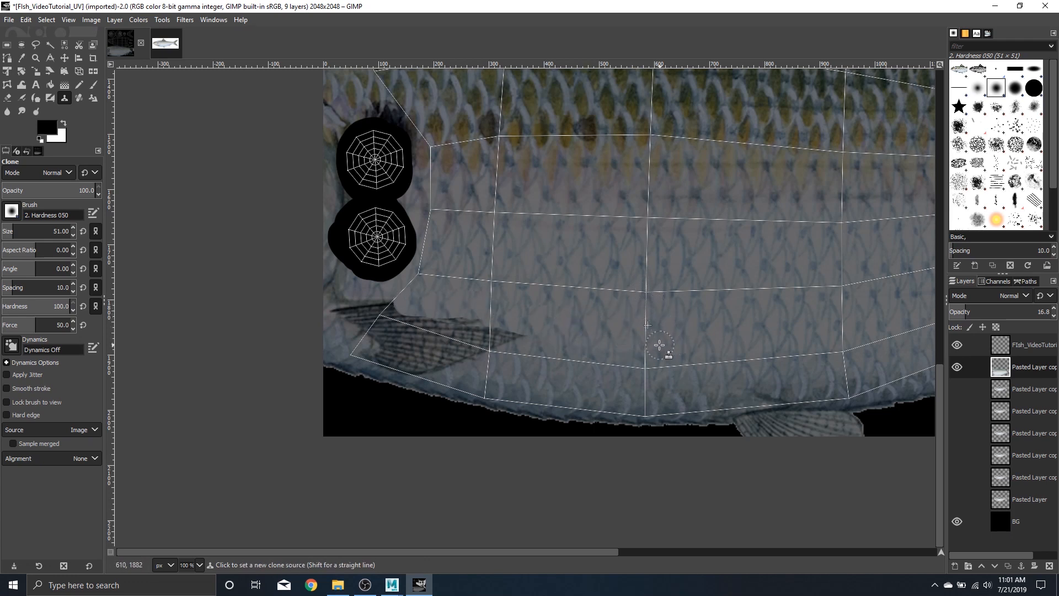
Step: Resample scales from the belly and clone them over the middle and rear parts of the pectoral fin
{"action": "left_click", "coordinate": [687, 346], "text": "ctrl"}
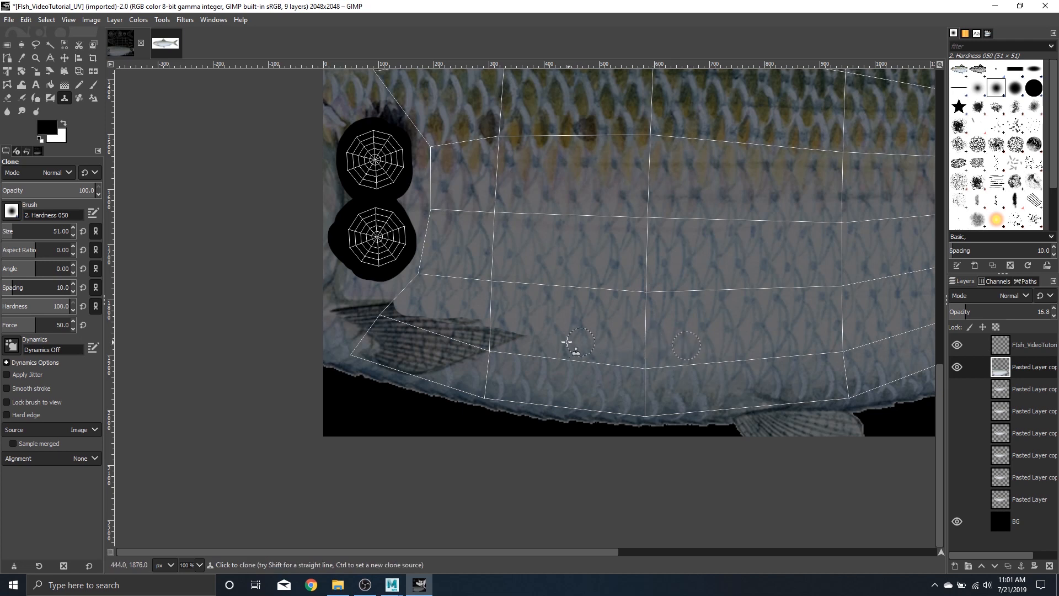
{"action": "left_click", "coordinate": [400, 323]}
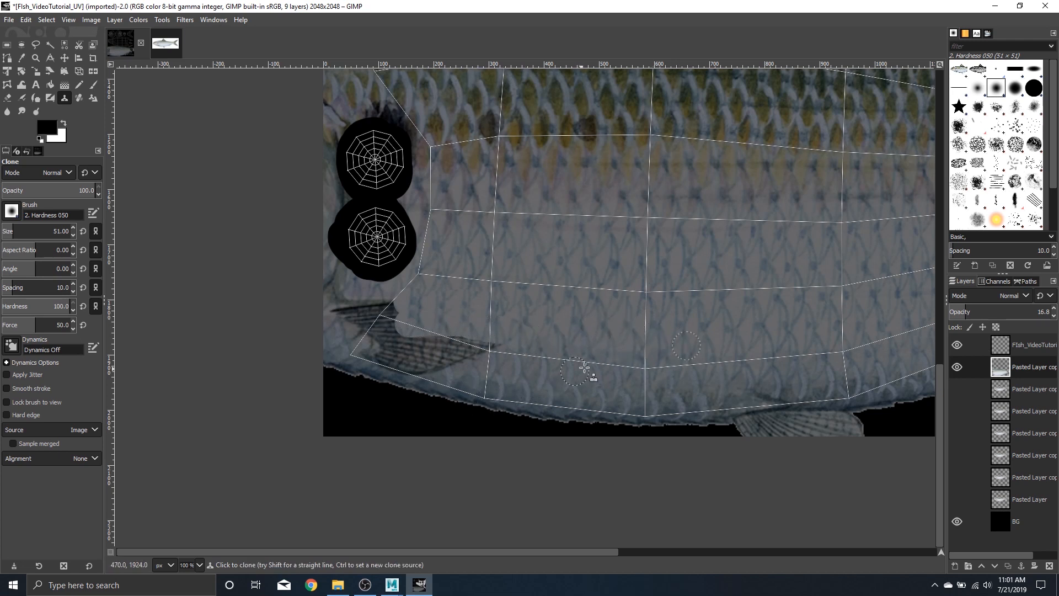
{"action": "left_click_drag", "start_coordinate": [520, 346], "coordinate": [416, 335]}
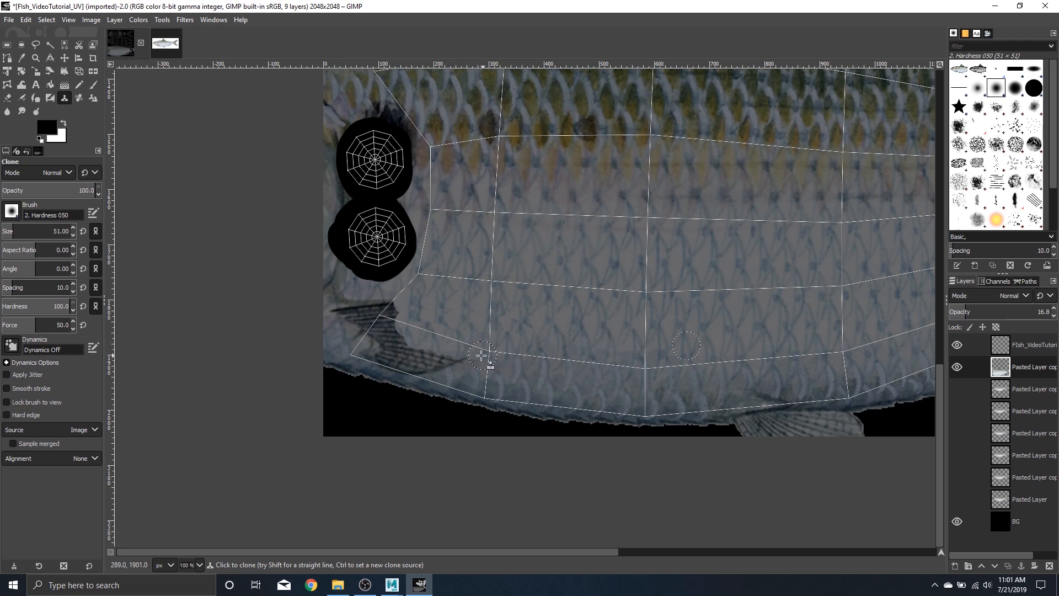
{"action": "left_click_drag", "start_coordinate": [482, 356], "coordinate": [406, 346]}
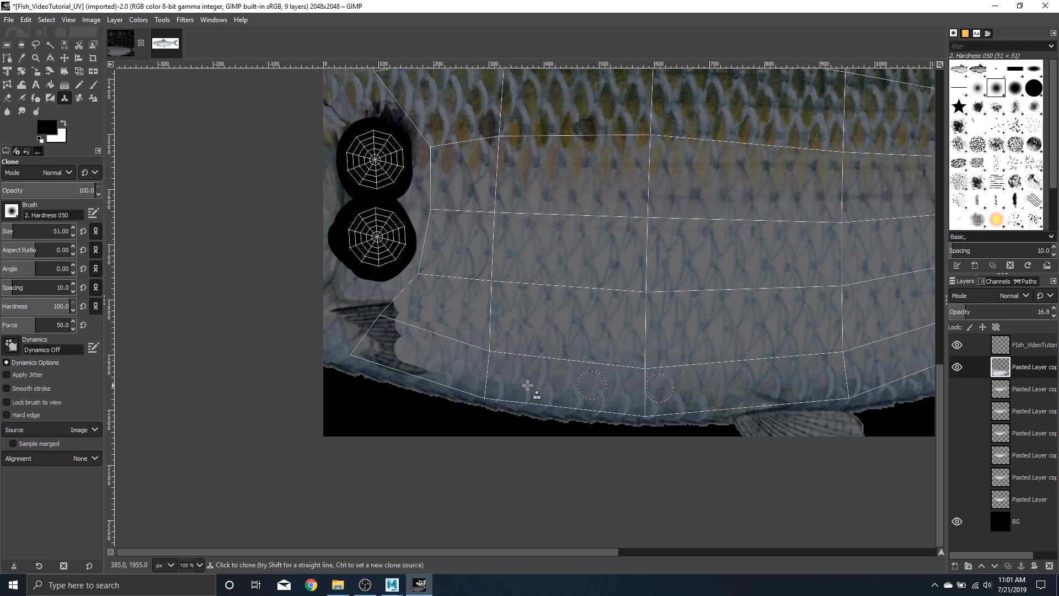
{"action": "left_click_drag", "start_coordinate": [449, 374], "coordinate": [380, 349]}
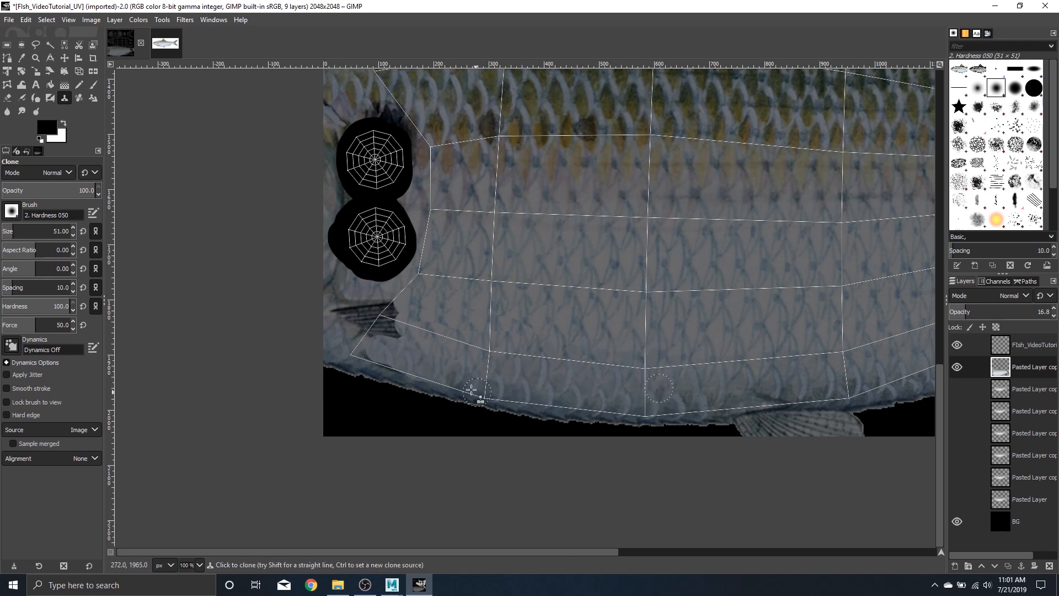
{"action": "key", "text": "ctrl+z"}
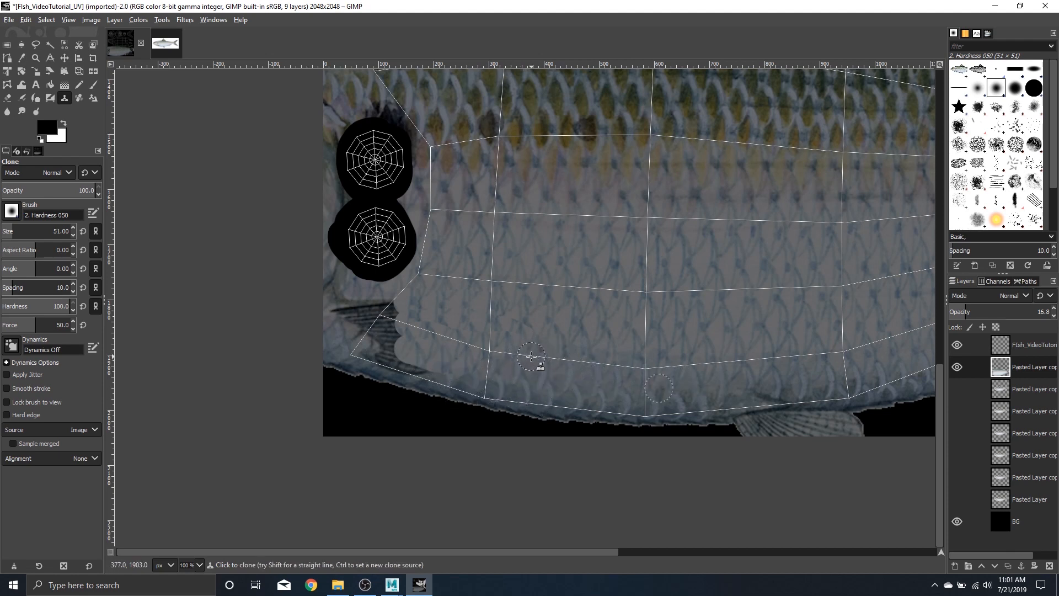
{"action": "left_click_drag", "start_coordinate": [531, 357], "coordinate": [407, 338]}
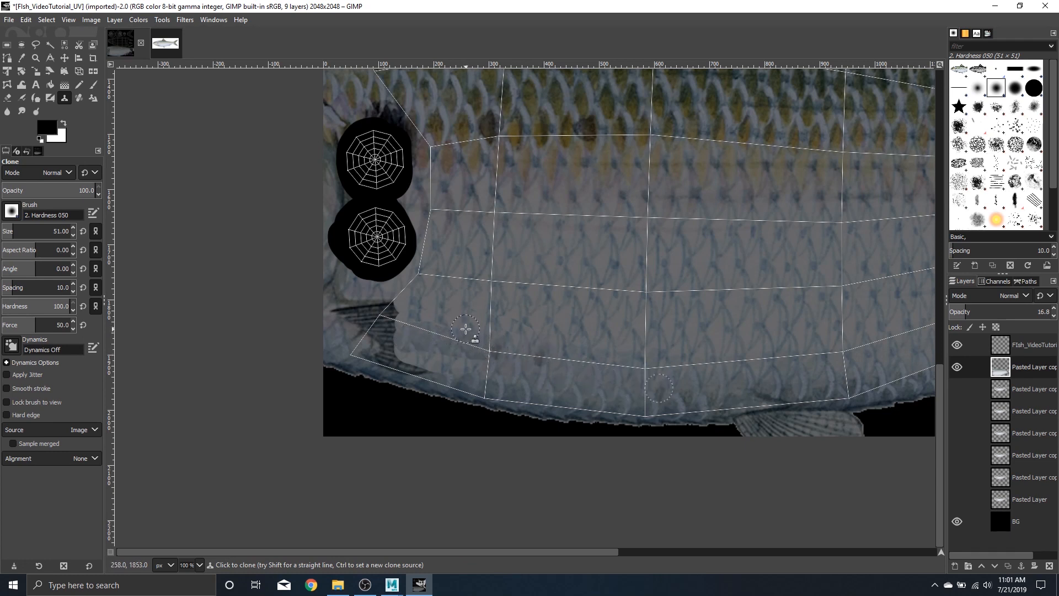
Step: Clone nearby scales over the remaining base of the pectoral fin at the head end of the body shell
{"action": "left_click", "coordinate": [530, 355], "text": "ctrl"}
{"action": "mouse_move", "coordinate": [411, 353]}
{"action": "left_mouse_down"}
{"action": "mouse_move", "coordinate": [478, 367]}
{"action": "mouse_move", "coordinate": [425, 364]}
{"action": "mouse_move", "coordinate": [521, 376]}
{"action": "mouse_move", "coordinate": [412, 360]}
{"action": "mouse_move", "coordinate": [499, 380]}
{"action": "left_mouse_up"}
{"action": "left_click", "coordinate": [509, 377], "text": "ctrl"}
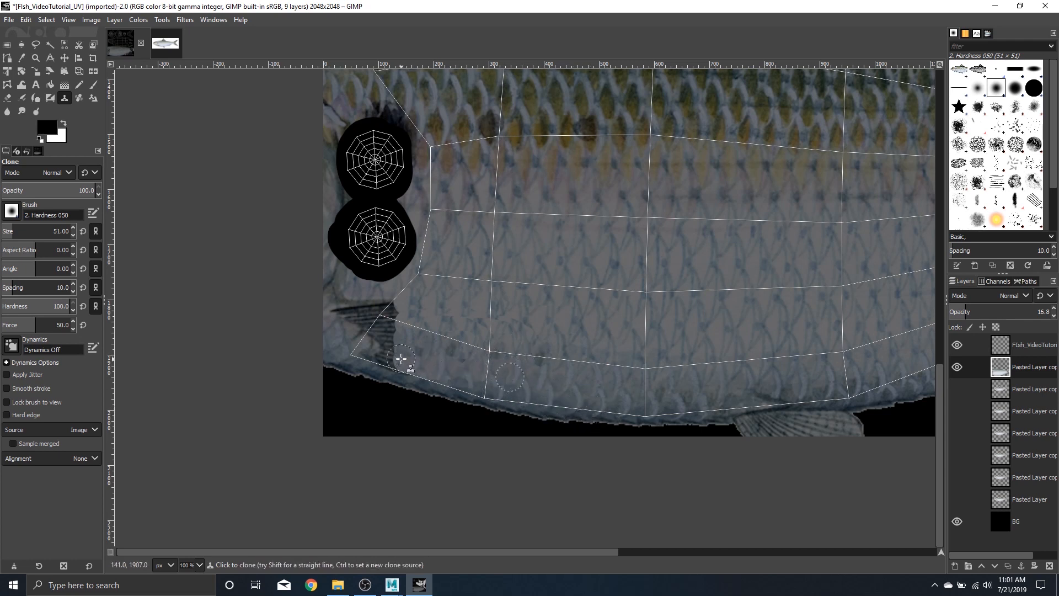
{"action": "mouse_move", "coordinate": [401, 359]}
{"action": "left_mouse_down"}
{"action": "mouse_move", "coordinate": [358, 342]}
{"action": "mouse_move", "coordinate": [442, 363]}
{"action": "mouse_move", "coordinate": [396, 358]}
{"action": "mouse_move", "coordinate": [403, 366]}
{"action": "mouse_move", "coordinate": [468, 370]}
{"action": "mouse_move", "coordinate": [512, 348]}
{"action": "mouse_move", "coordinate": [436, 346]}
{"action": "mouse_move", "coordinate": [346, 313]}
{"action": "mouse_move", "coordinate": [427, 319]}
{"action": "mouse_move", "coordinate": [350, 303]}
{"action": "left_mouse_up"}
Step: Resample clean scales and clone them over the dark blotches in the patched pectoral fin area
{"action": "left_click", "coordinate": [504, 349], "text": "ctrl"}
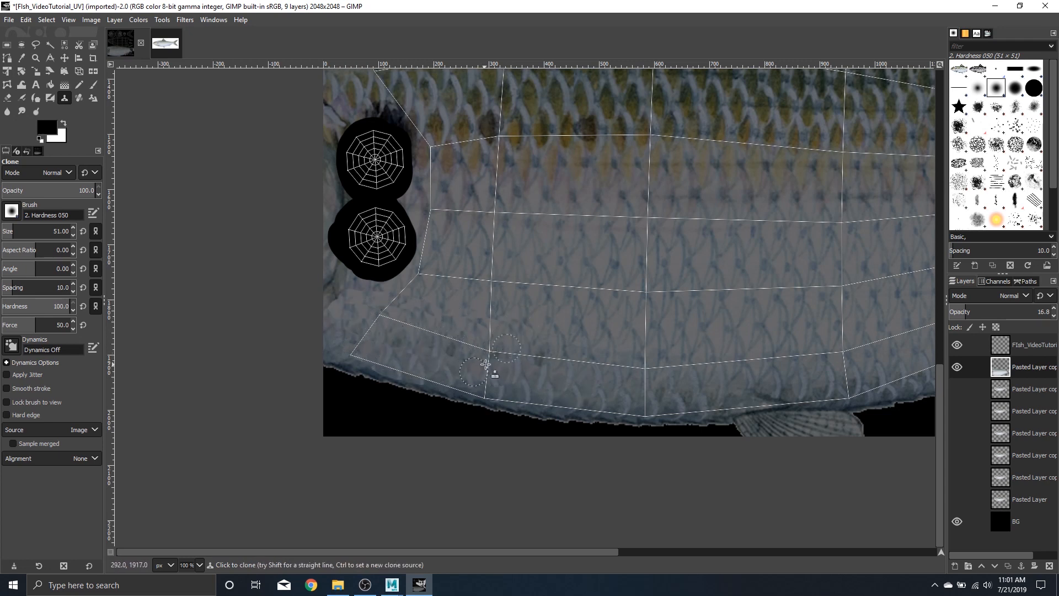
{"action": "left_click", "coordinate": [534, 329], "text": "ctrl"}
{"action": "left_click", "coordinate": [606, 328], "text": "ctrl"}
{"action": "mouse_move", "coordinate": [495, 326]}
{"action": "left_mouse_down"}
{"action": "mouse_move", "coordinate": [361, 299]}
{"action": "mouse_move", "coordinate": [365, 315]}
{"action": "mouse_move", "coordinate": [514, 351]}
{"action": "left_mouse_up"}
{"action": "mouse_move", "coordinate": [396, 330]}
{"action": "left_mouse_down"}
{"action": "mouse_move", "coordinate": [375, 338]}
{"action": "mouse_move", "coordinate": [508, 361]}
{"action": "left_mouse_up"}
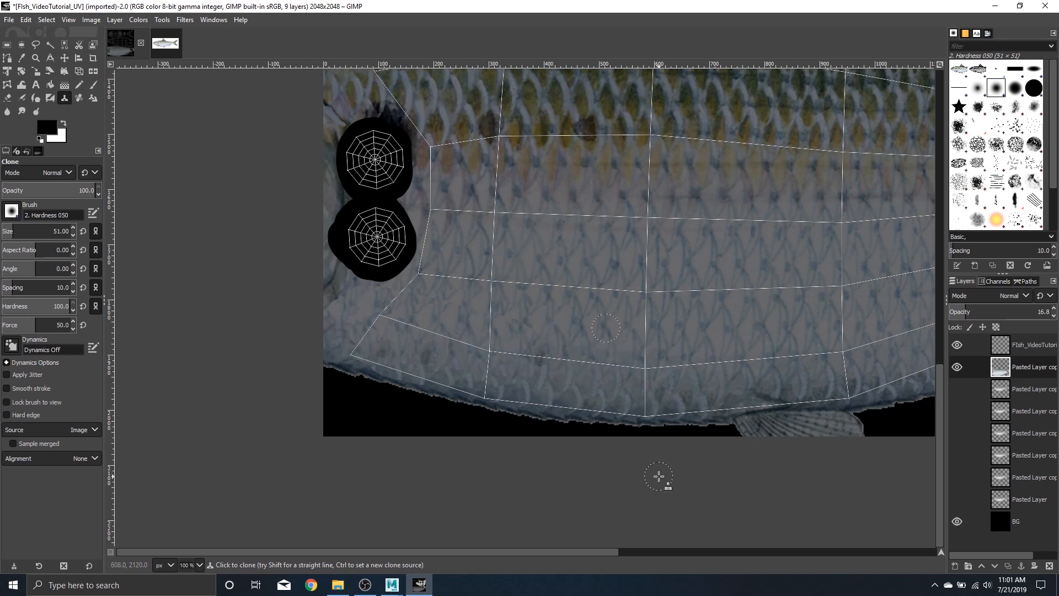
Step: Check the retouched fish body against the lower body shell and examine the empty upper body shell
{"action": "scroll", "coordinate": [659, 476], "scroll_direction": "down", "scroll_amount": 3}
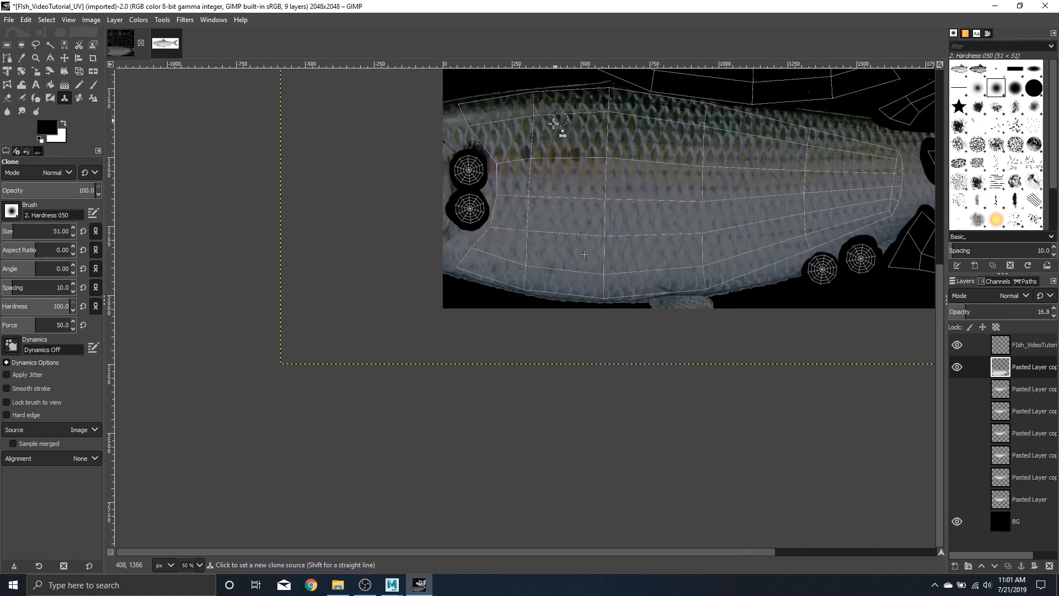
{"action": "scroll", "coordinate": [725, 247], "scroll_direction": "up", "scroll_amount": 1}
{"action": "scroll", "coordinate": [716, 301], "scroll_direction": "up", "scroll_amount": 3}
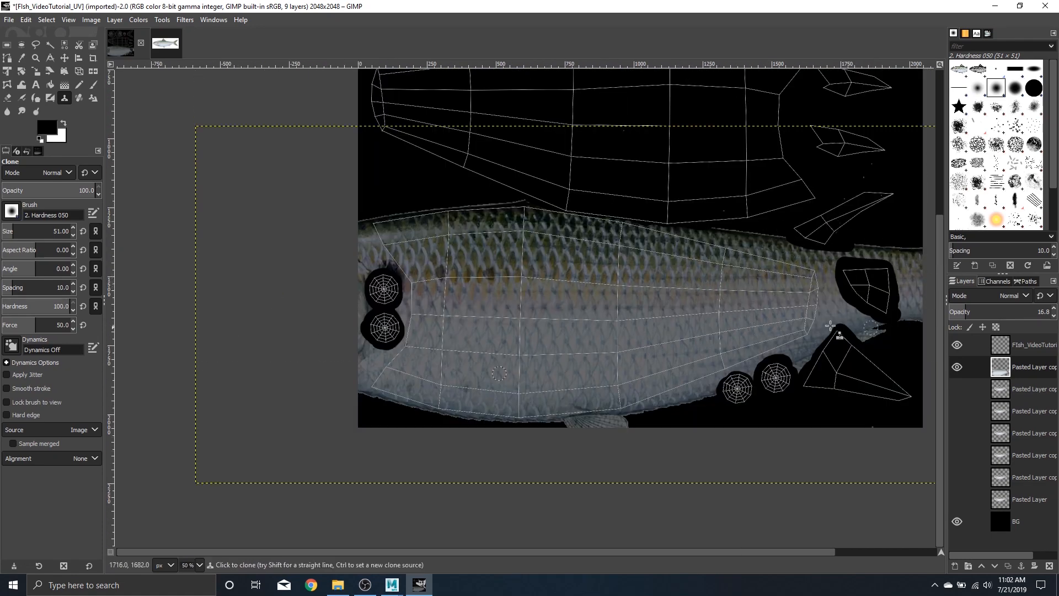
{"action": "scroll", "coordinate": [897, 352], "scroll_direction": "down", "scroll_amount": 1}
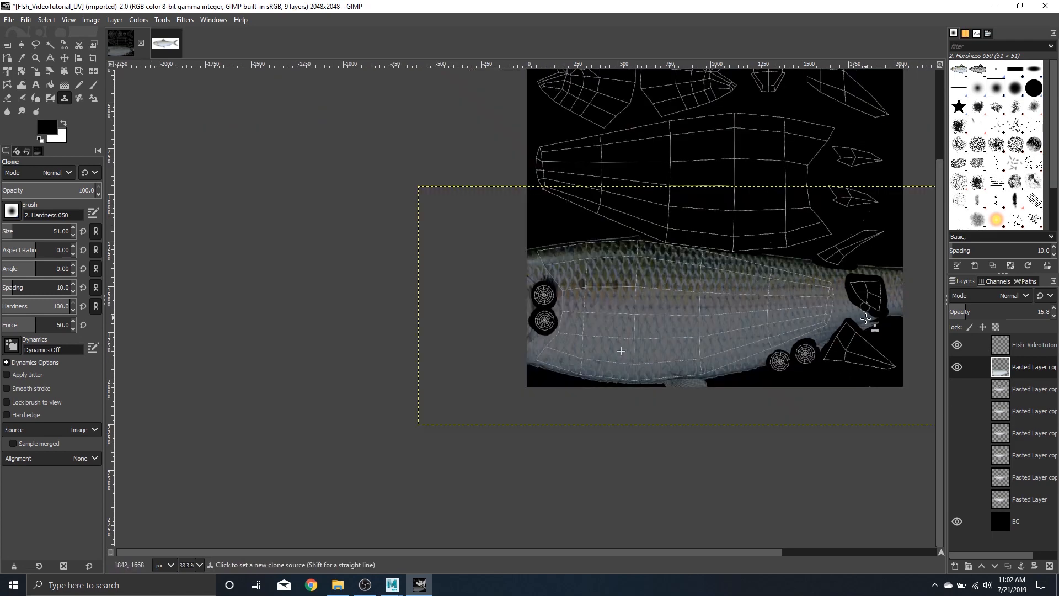
{"action": "scroll", "coordinate": [891, 362], "scroll_direction": "up", "scroll_amount": 3}
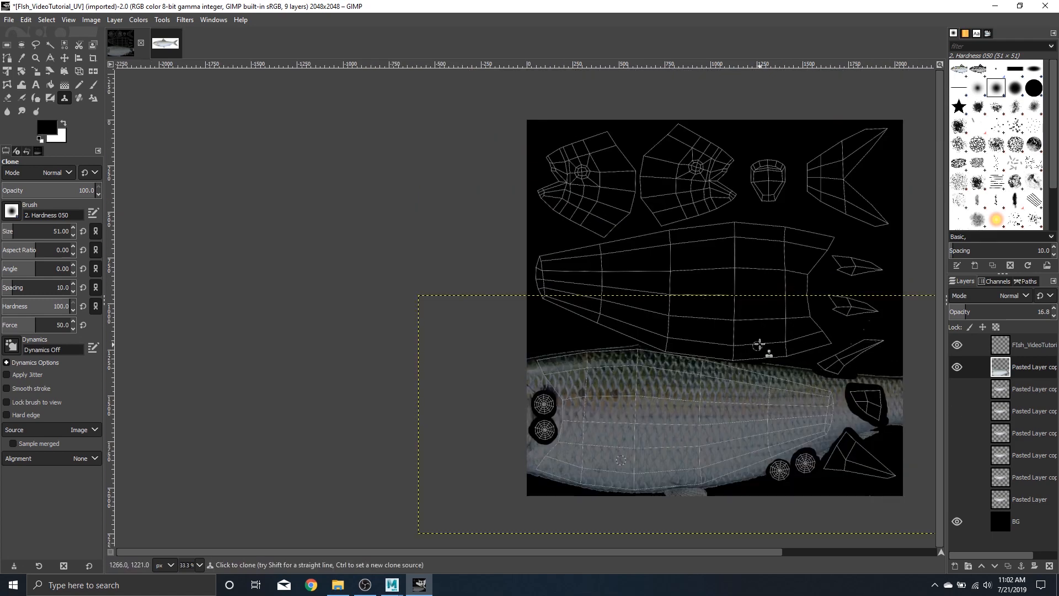
{"action": "scroll", "coordinate": [760, 344], "scroll_direction": "down", "scroll_amount": 1, "text": "ctrl"}
{"action": "scroll", "coordinate": [777, 330], "scroll_direction": "up", "scroll_amount": 1, "text": "ctrl"}
{"action": "scroll", "coordinate": [780, 334], "scroll_direction": "up", "scroll_amount": 1, "text": "ctrl"}
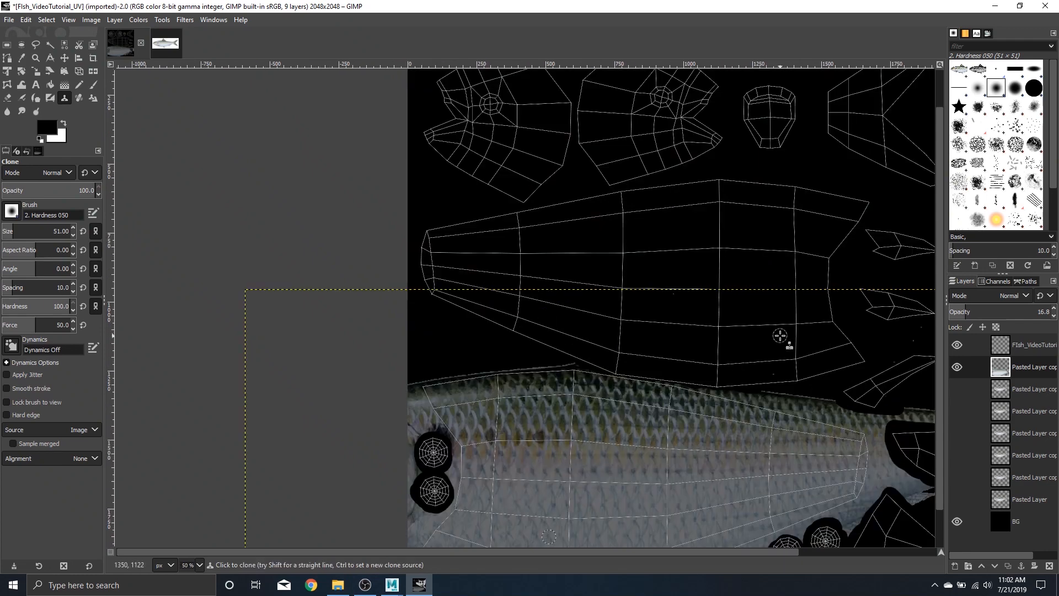
{"action": "scroll", "coordinate": [780, 339], "scroll_direction": "down", "scroll_amount": 1}
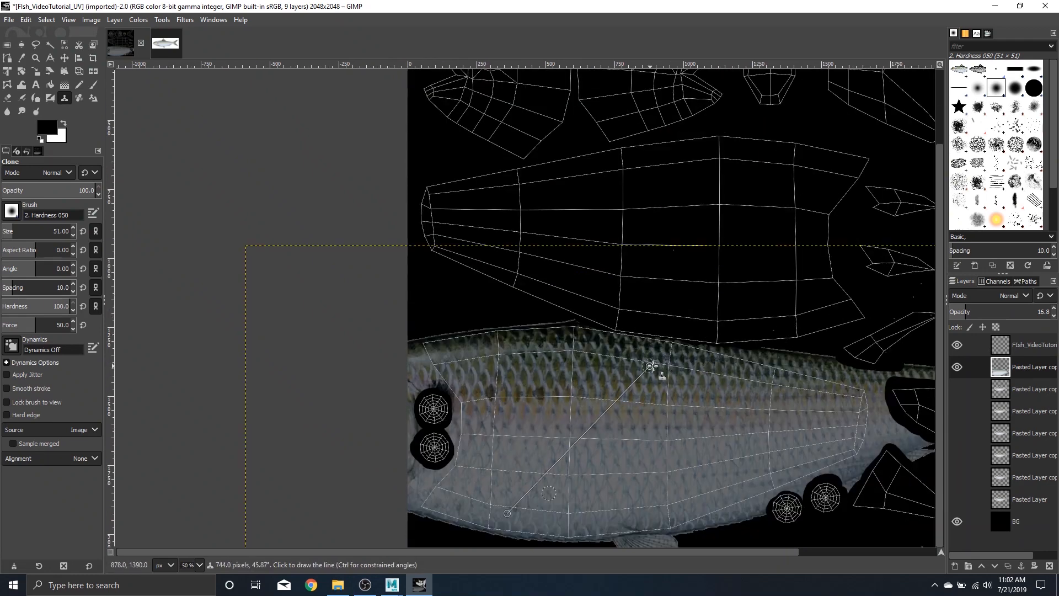
{"action": "scroll", "coordinate": [705, 360], "scroll_direction": "right", "scroll_amount": 4, "text": "shift"}
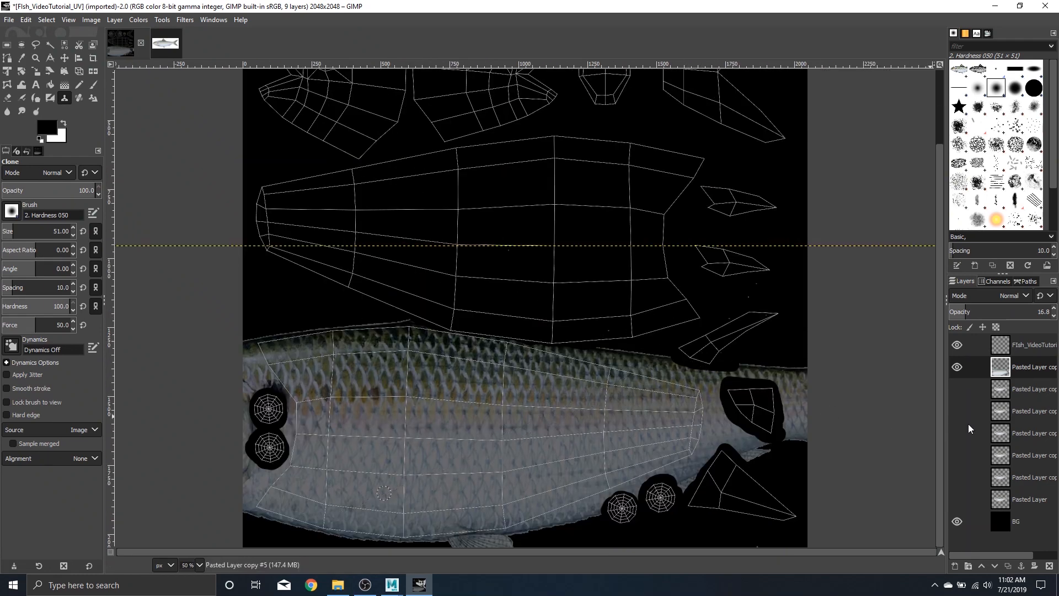
Step: Rename the retouched fish layer to "Fish body 1"
{"action": "double_click", "coordinate": [1029, 366]}
{"action": "type", "text": "Fish body 1"}
{"action": "key", "text": "Return"}
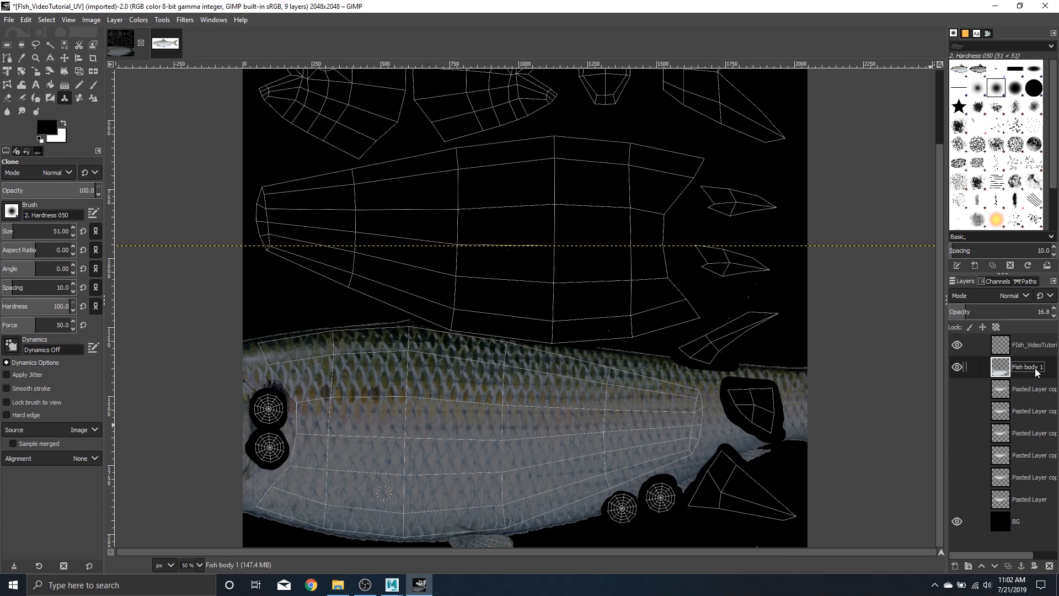
Step: Duplicate the Fish body 1 layer and select the original layer beneath the copy
{"action": "right_click", "coordinate": [1037, 373]}
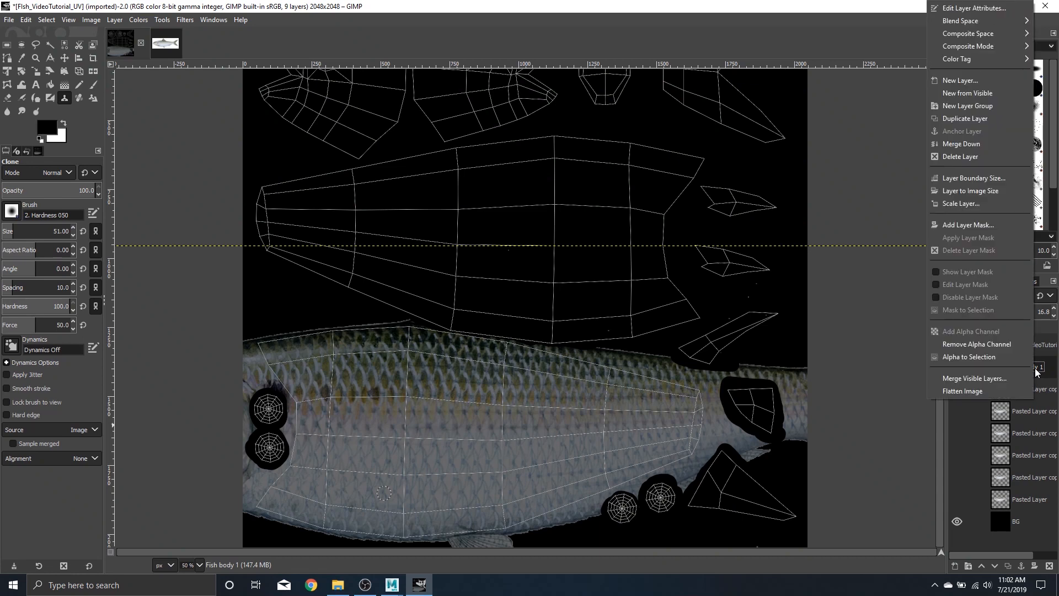
{"action": "left_click", "coordinate": [996, 122]}
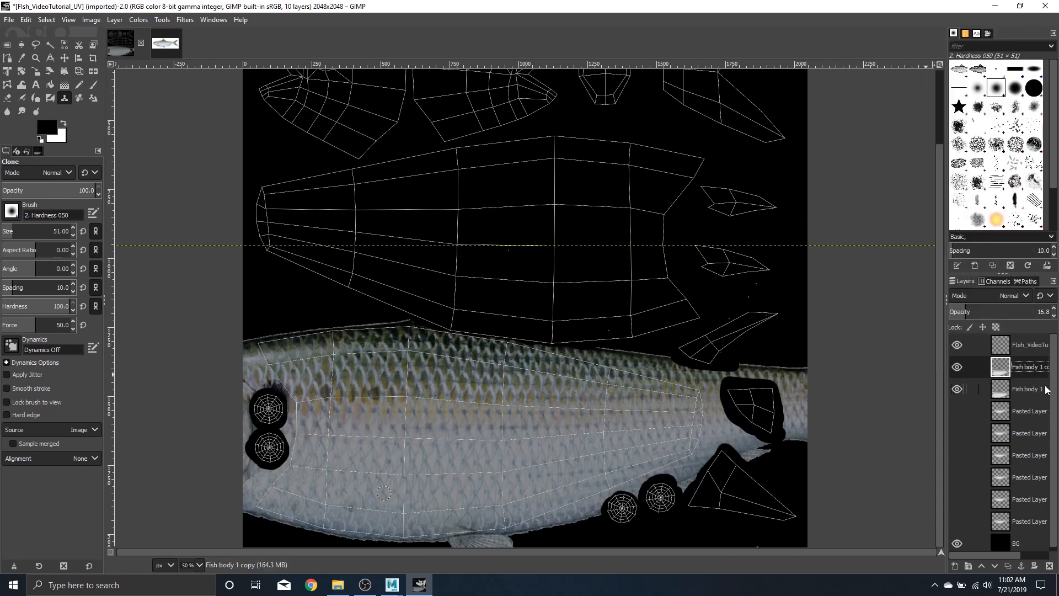
{"action": "left_click", "coordinate": [1026, 389]}
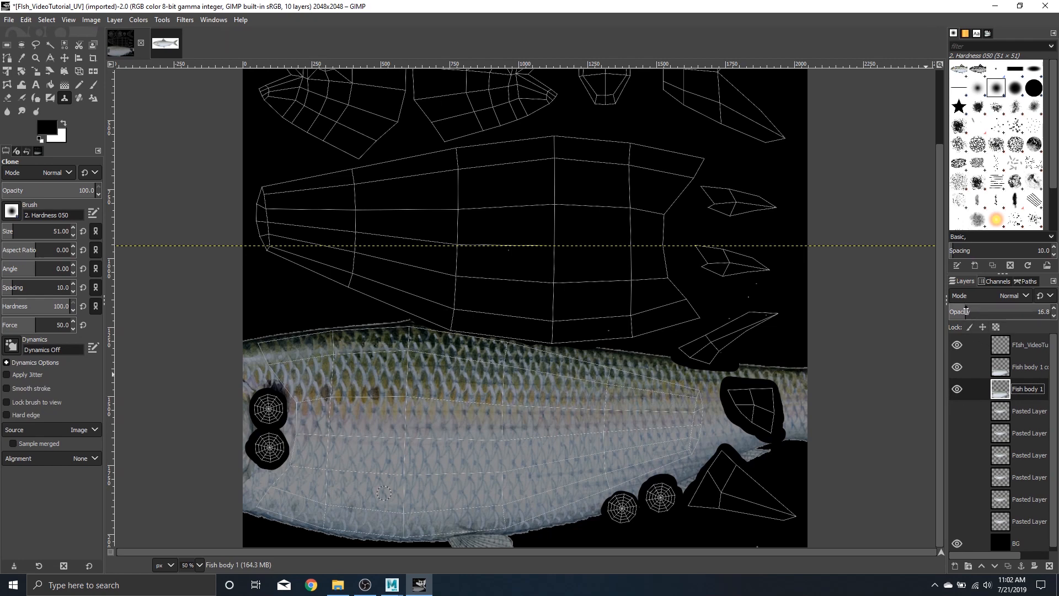
Step: Set the original Fish body 1 layer's opacity to 100
{"action": "left_click_drag", "start_coordinate": [966, 311], "coordinate": [1057, 309]}
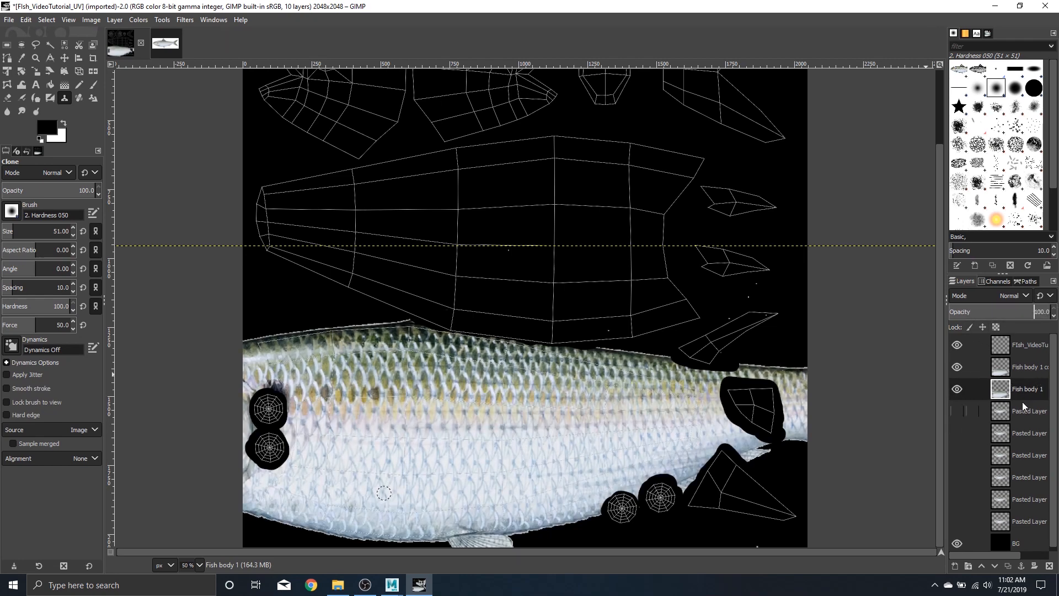
Step: Rename the duplicated body layer to "Fish body 2" and place it beneath Fish body 1 in the layer stack
{"action": "double_click", "coordinate": [1028, 370]}
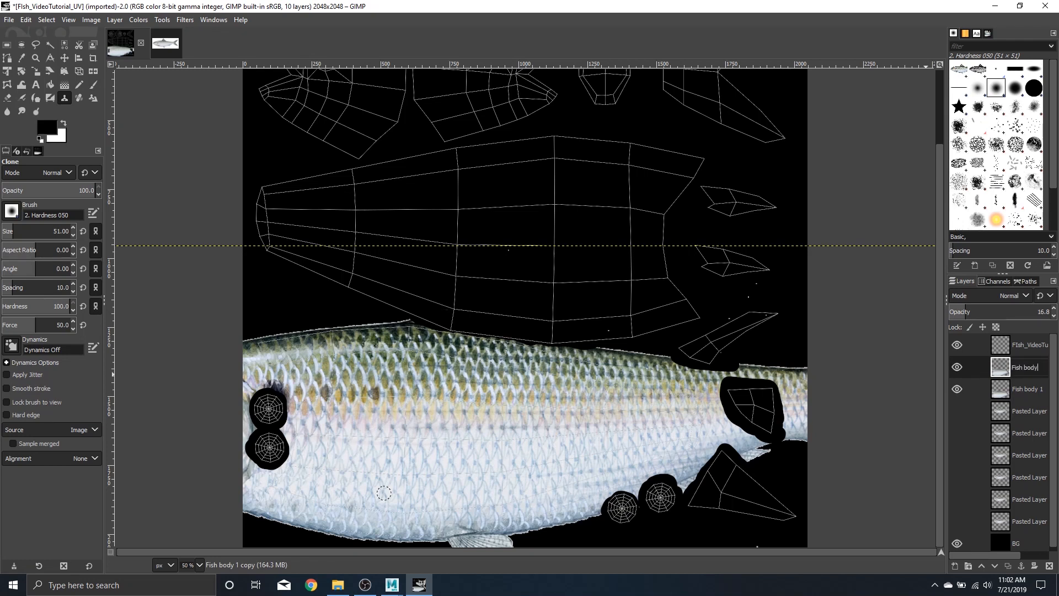
{"action": "type", "text": "2"}
{"action": "key", "text": "Return"}
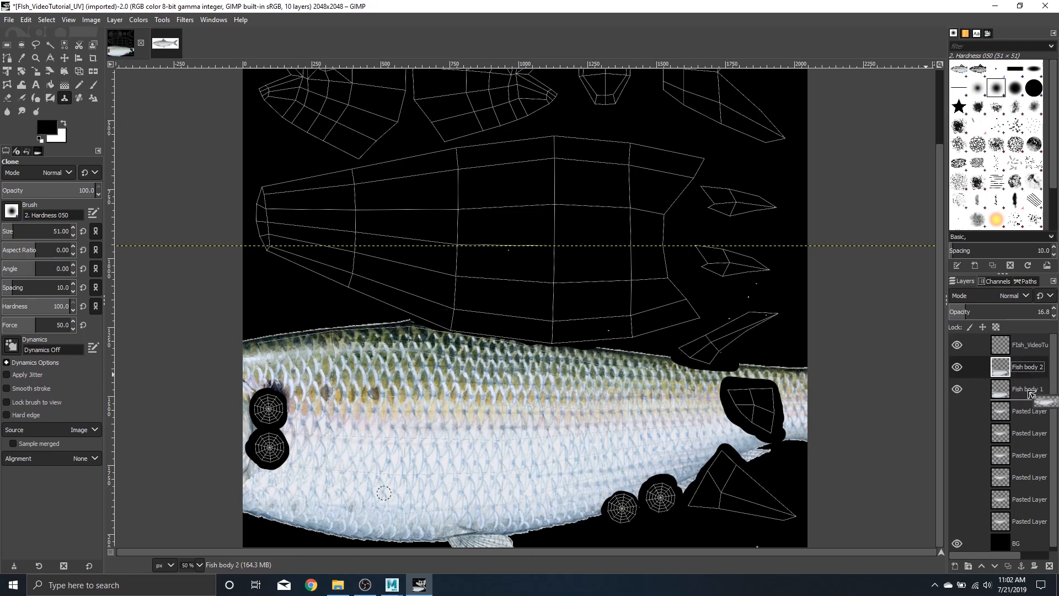
{"action": "left_click_drag", "start_coordinate": [1031, 373], "coordinate": [1028, 393]}
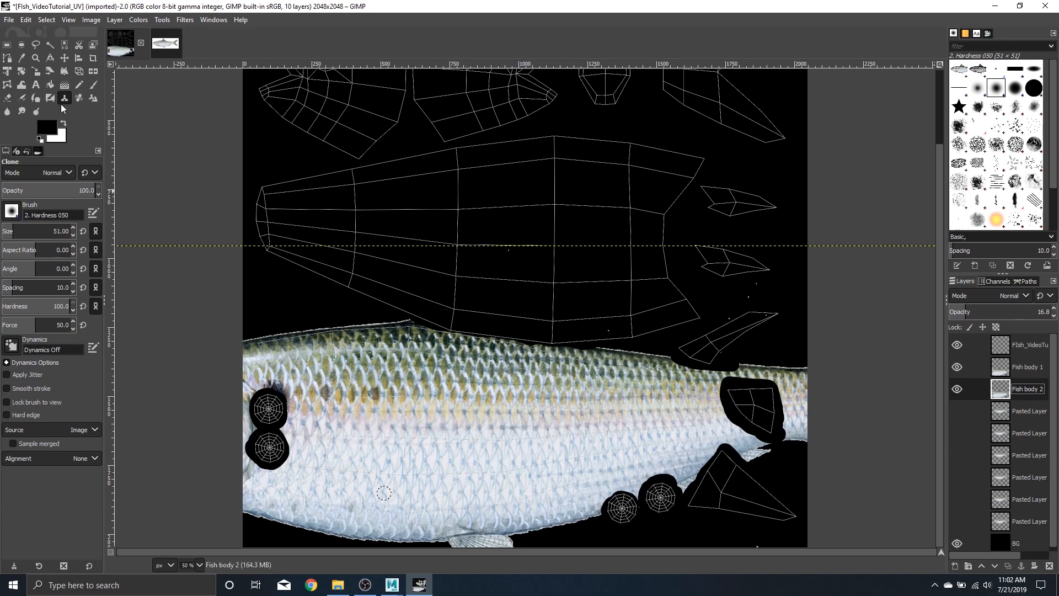
{"action": "left_click", "coordinate": [64, 58]}
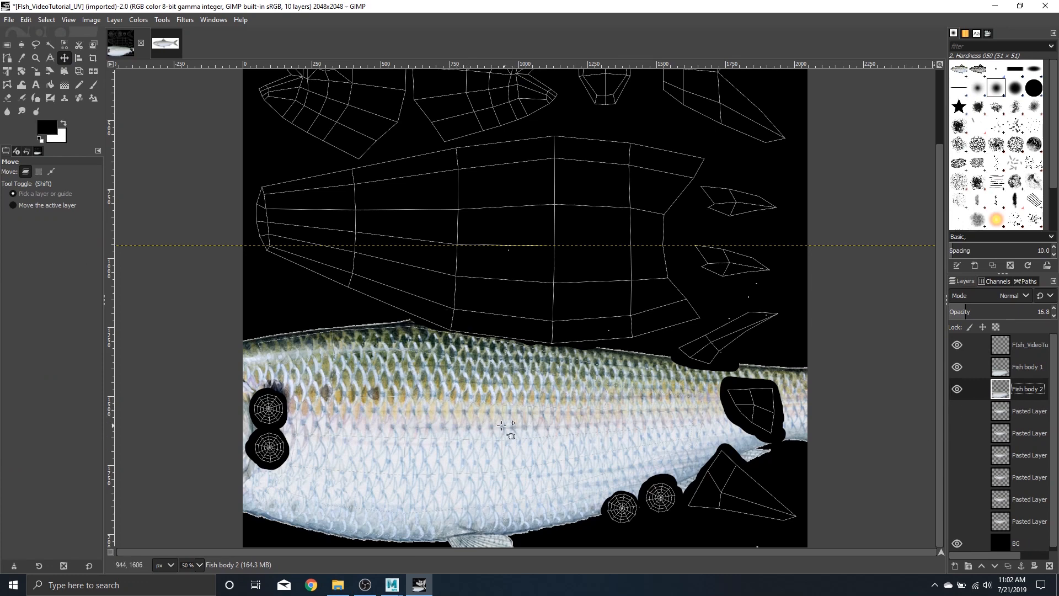
{"action": "left_click_drag", "start_coordinate": [501, 425], "coordinate": [483, 351]}
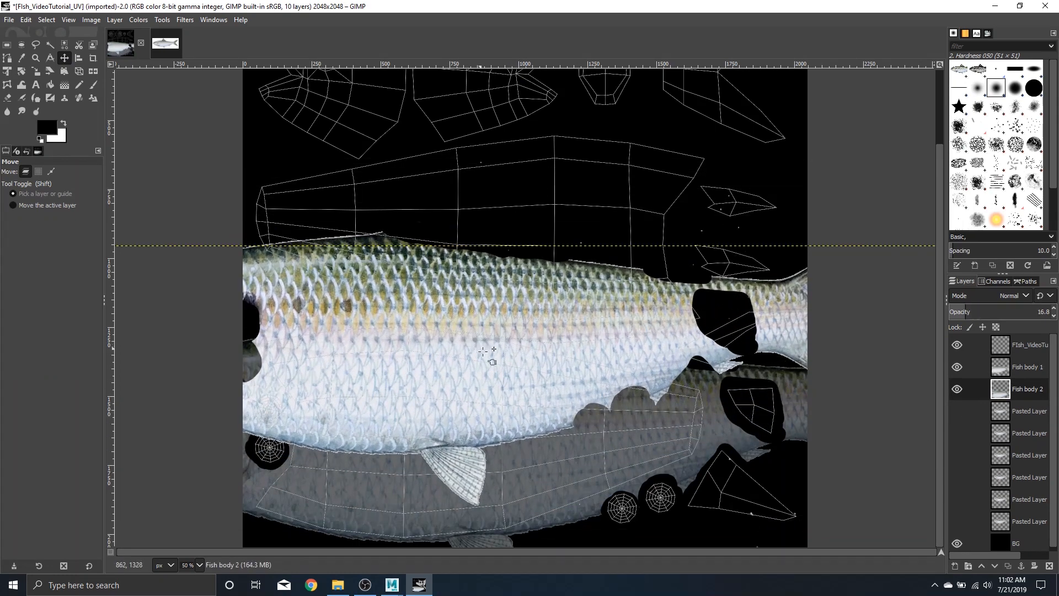
{"action": "key", "text": "ctrl"}
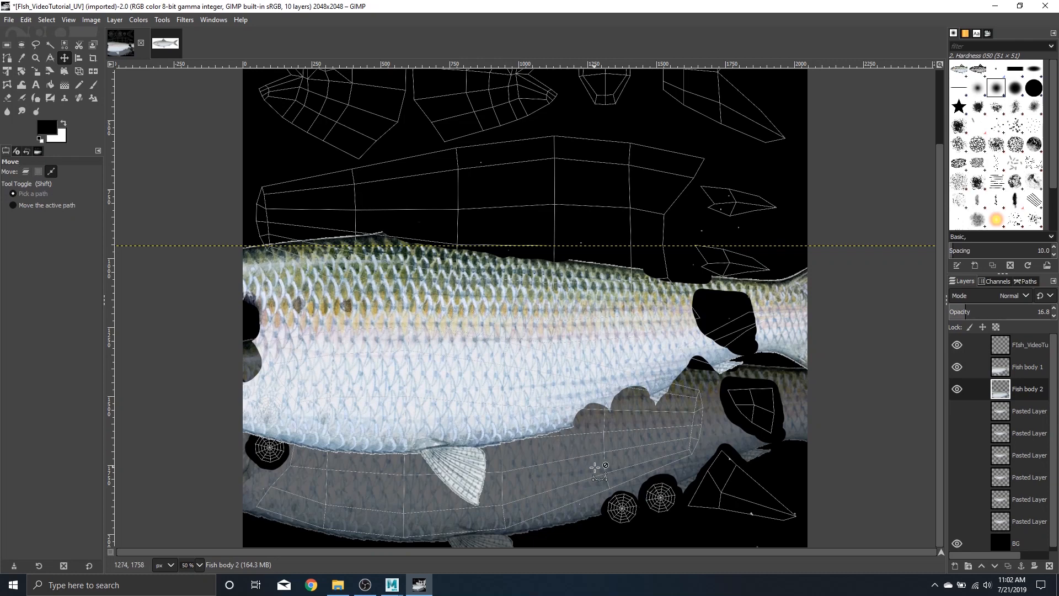
{"action": "key", "text": "ctrl+z"}
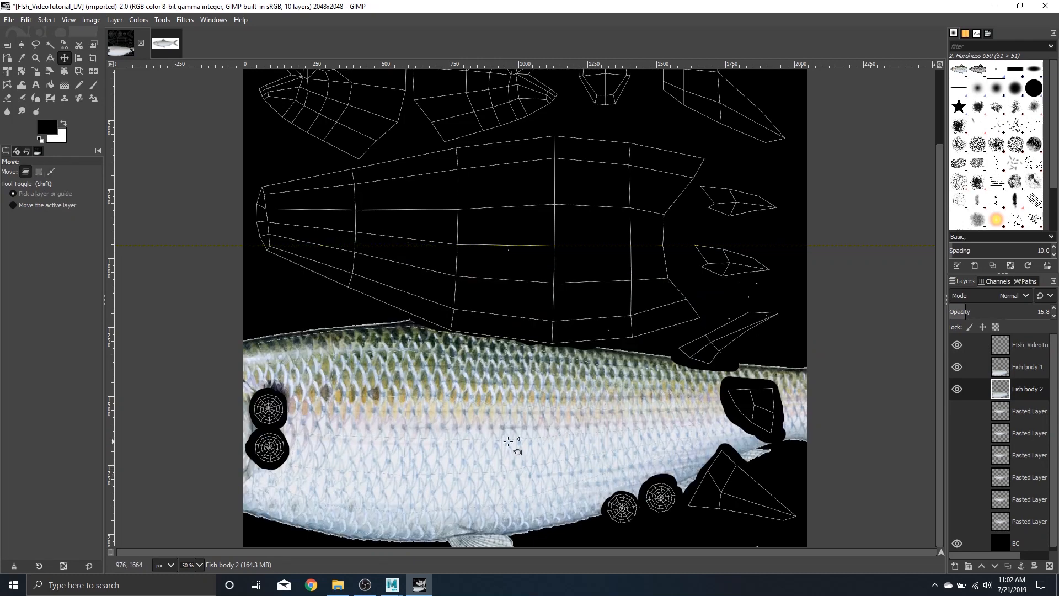
{"action": "left_click_drag", "start_coordinate": [557, 428], "coordinate": [550, 486]}
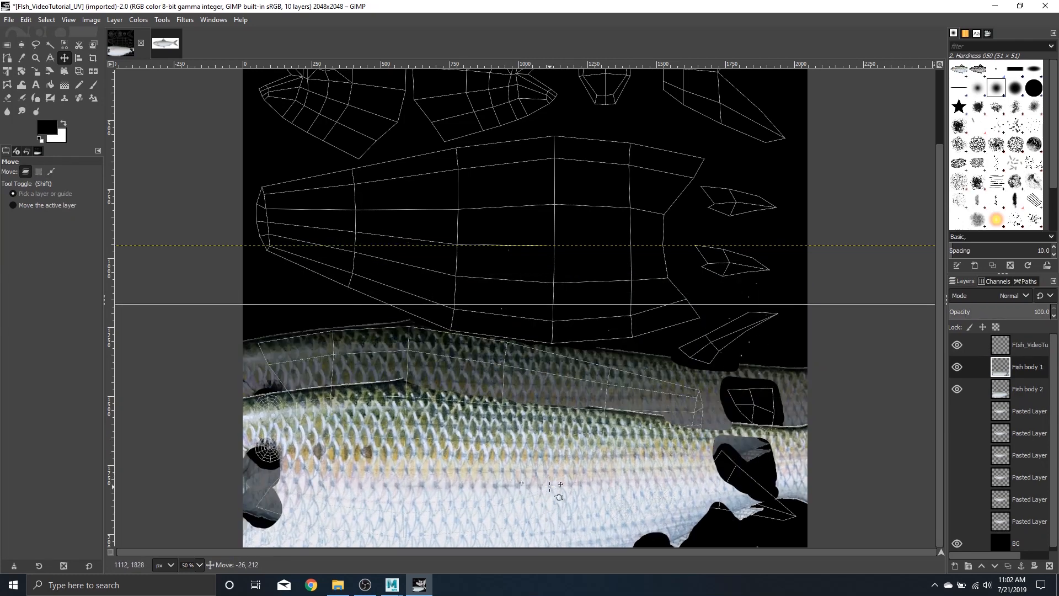
{"action": "key", "text": "ctrl+z"}
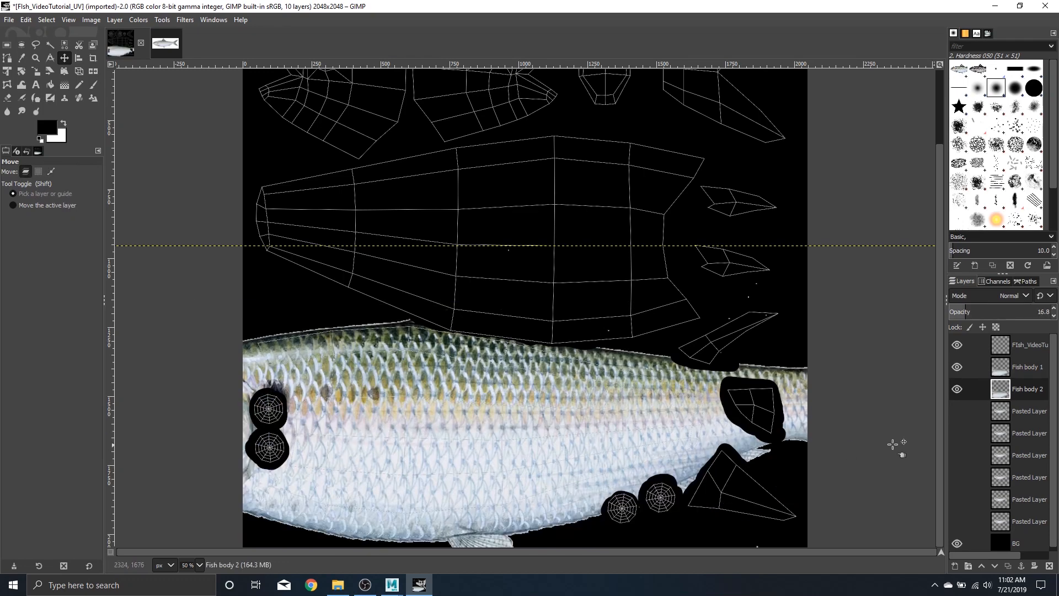
Step: Move the Fish body 2 layer up over the upper body shell, keeping Fish body 1 hidden only during the move
{"action": "left_click", "coordinate": [959, 365]}
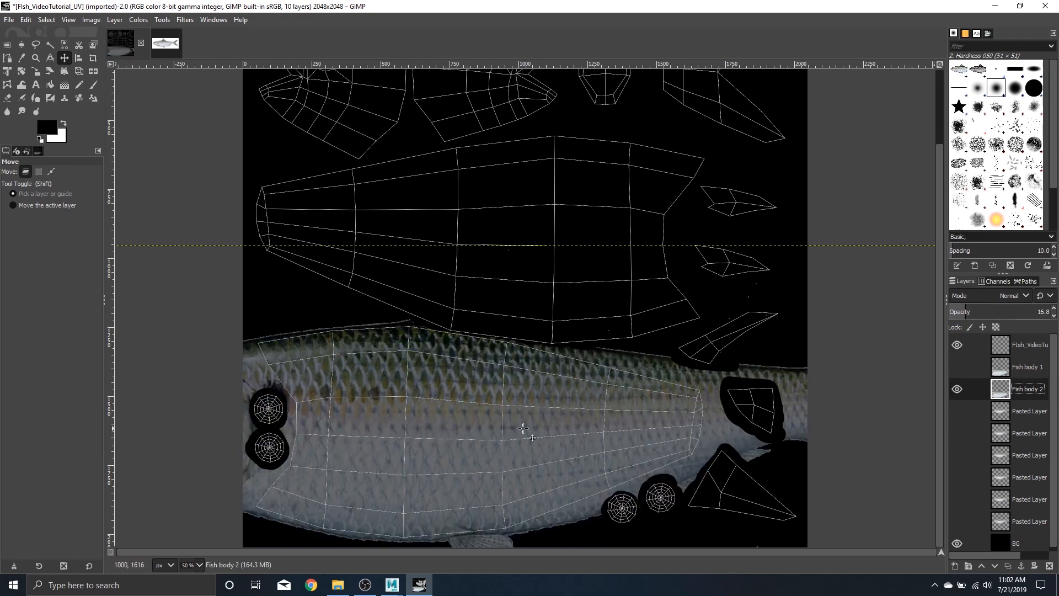
{"action": "left_click_drag", "start_coordinate": [562, 399], "coordinate": [580, 140]}
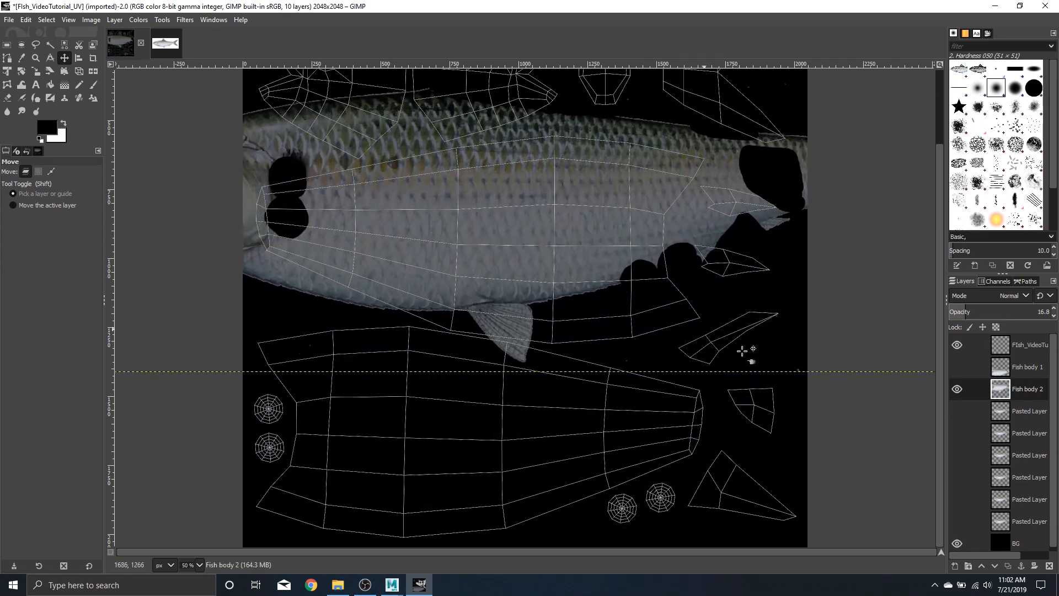
{"action": "left_click", "coordinate": [958, 367]}
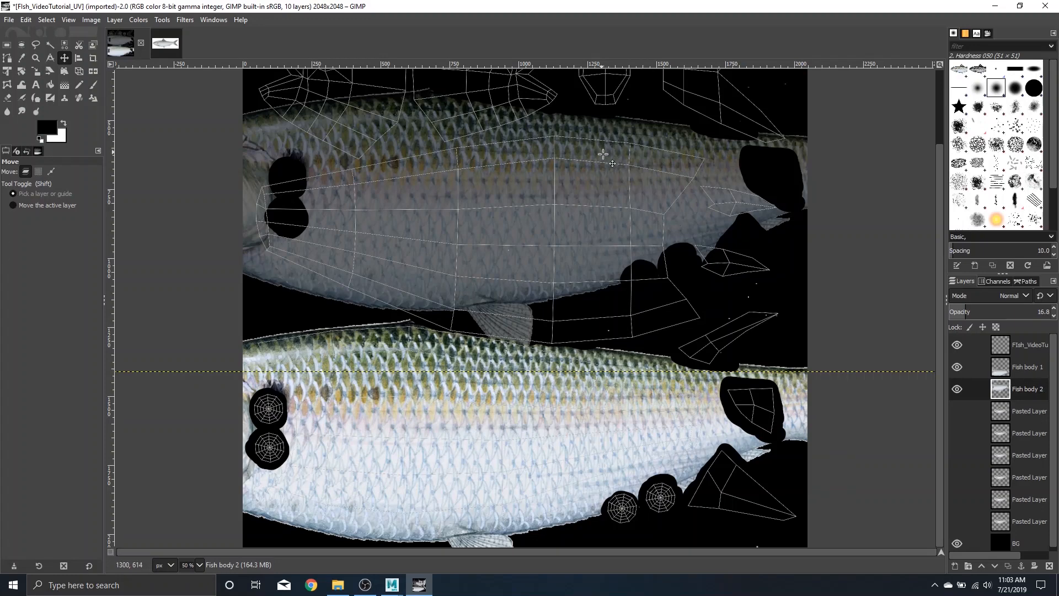
Step: Flip the Fish body 2 layer horizontally to match the direction of the upper body shell
{"action": "key", "text": "shift+t"}
{"action": "left_click", "coordinate": [619, 198]}
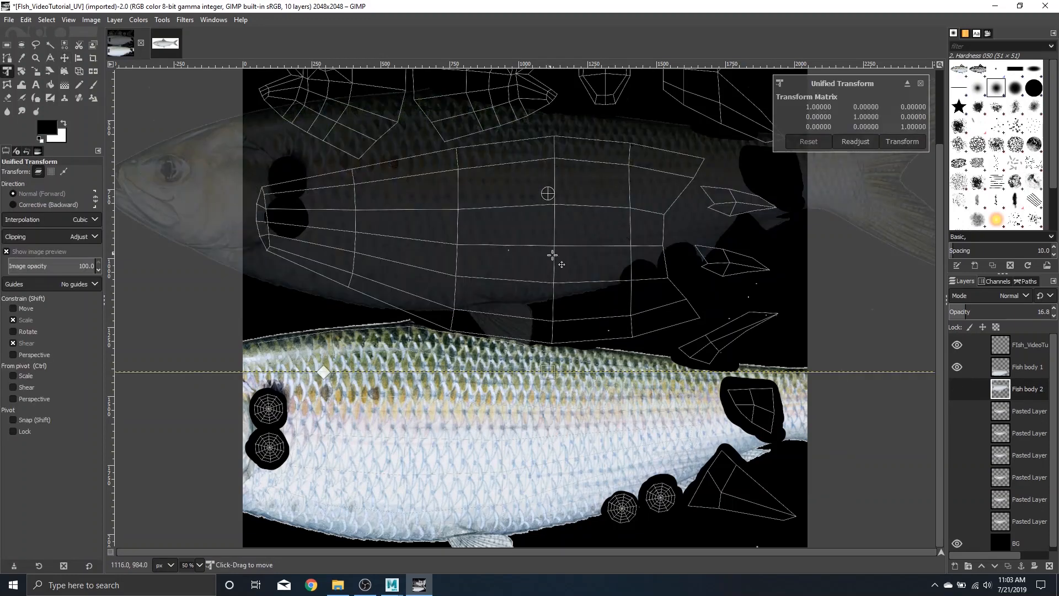
{"action": "scroll", "coordinate": [687, 229], "scroll_direction": "down", "scroll_amount": 2}
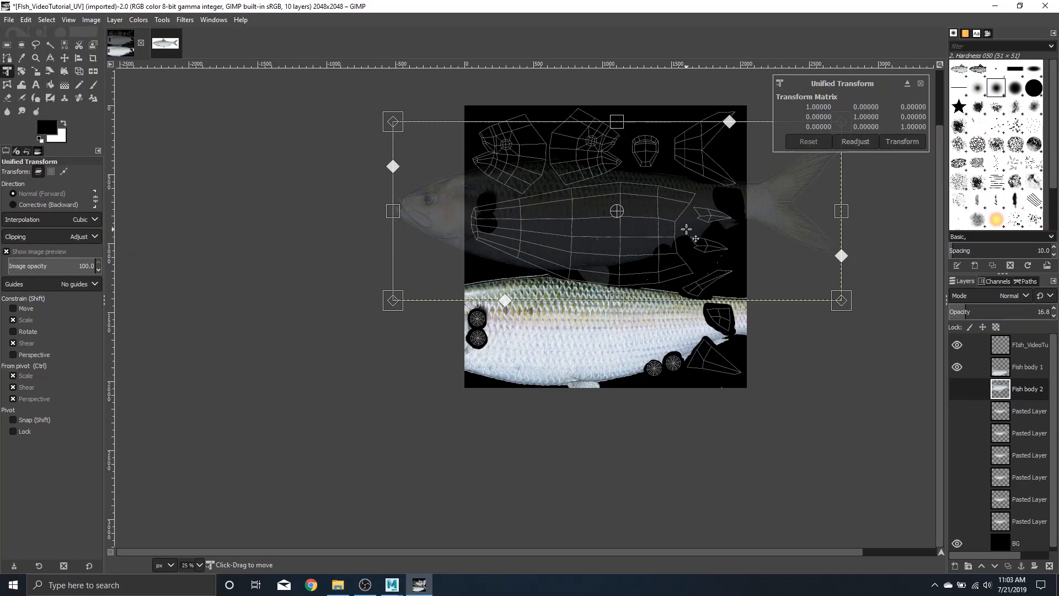
{"action": "right_click", "coordinate": [690, 209]}
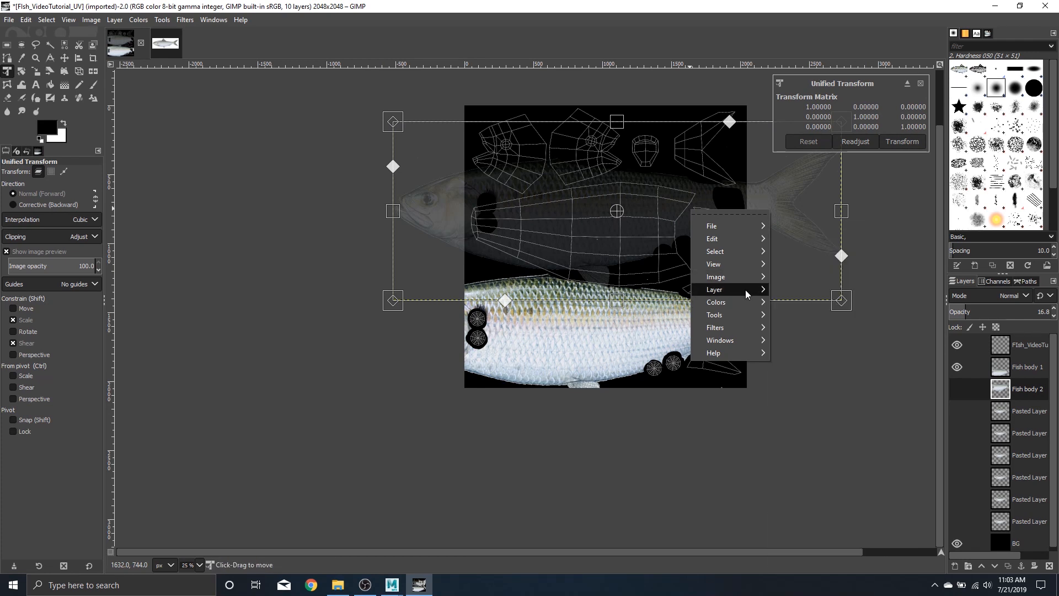
{"action": "mouse_move", "coordinate": [746, 290]}
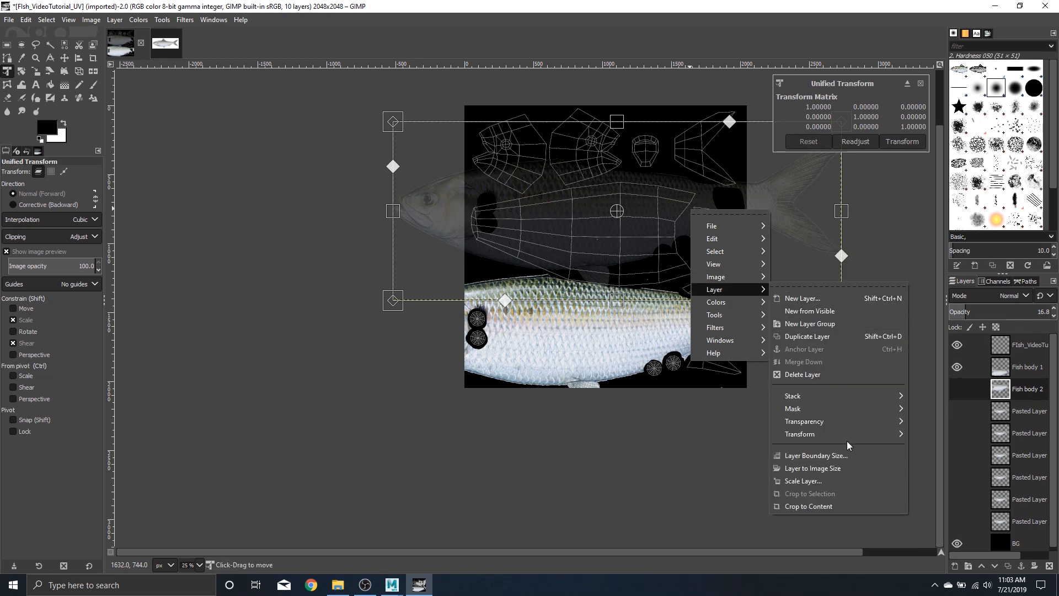
{"action": "mouse_move", "coordinate": [825, 437]}
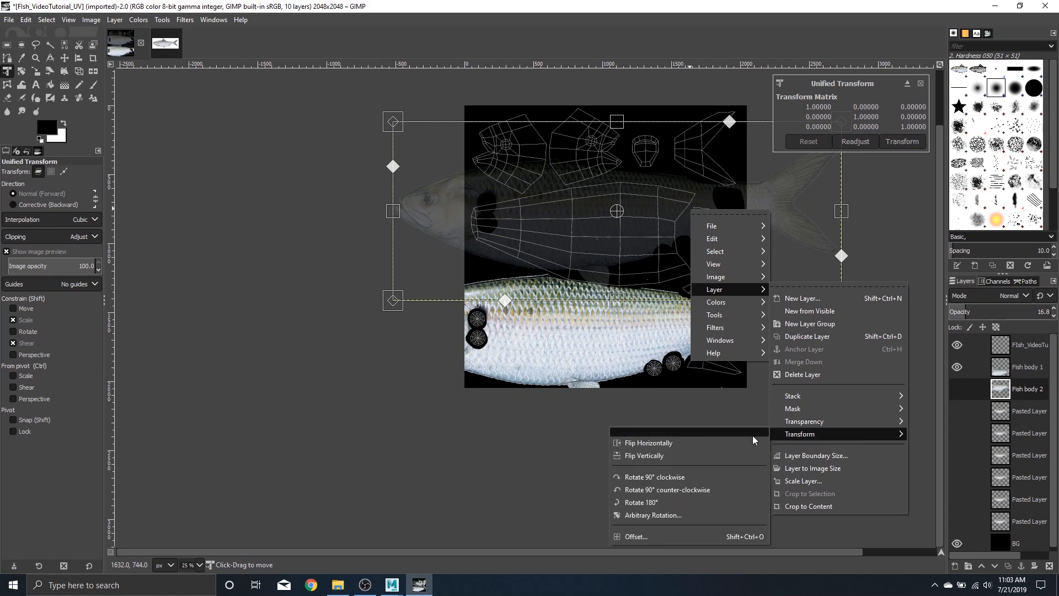
{"action": "left_click", "coordinate": [704, 445]}
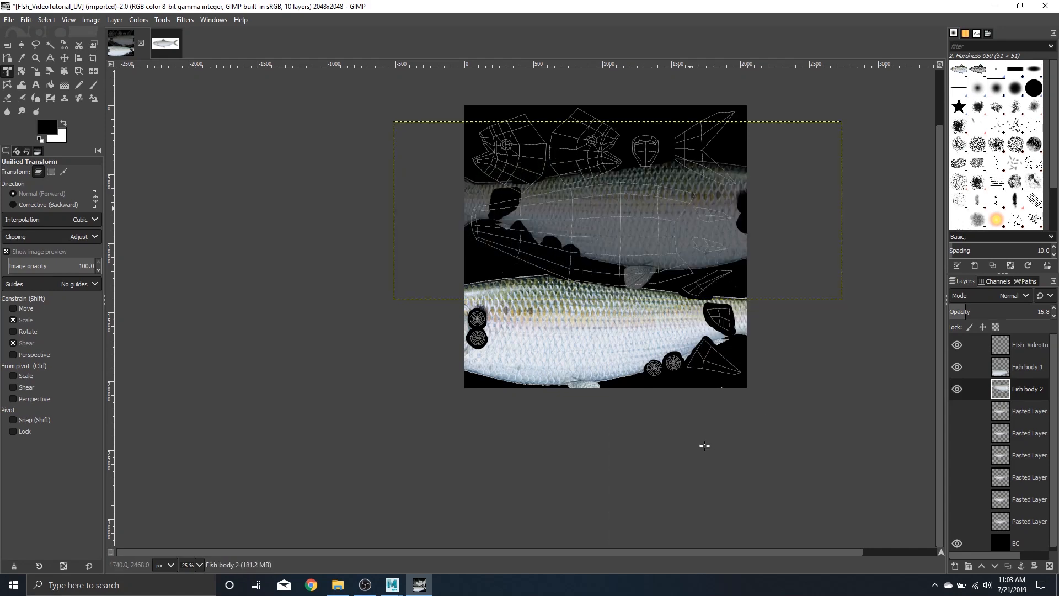
Step: Move the flipped Fish body 2 layer about 336 px left and 134 px down over the upper body shell with Unified Transform
{"action": "scroll", "coordinate": [752, 305], "scroll_direction": "up", "scroll_amount": 2}
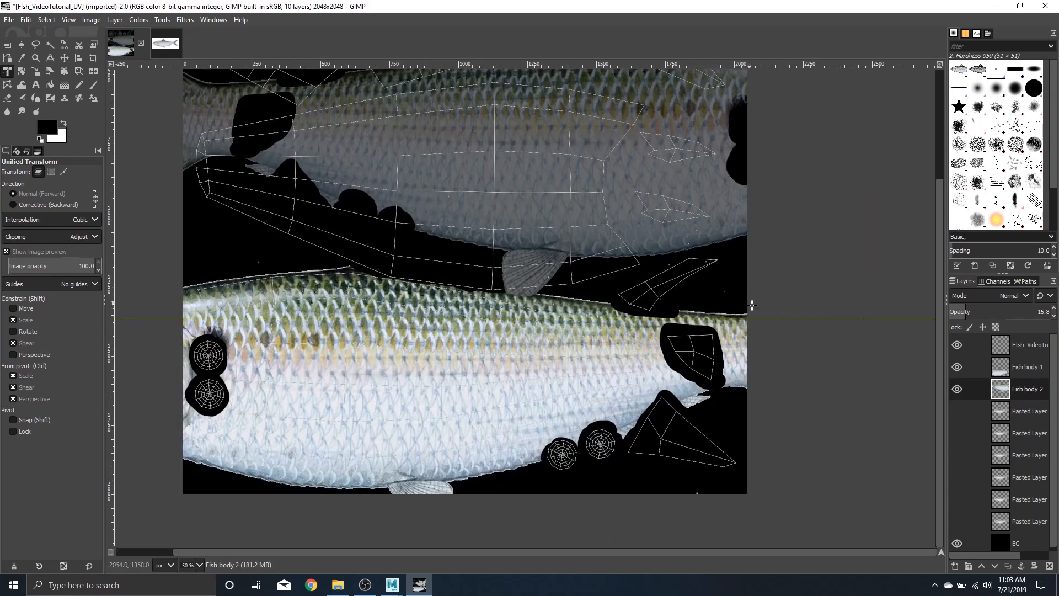
{"action": "scroll", "coordinate": [752, 305], "scroll_direction": "down", "scroll_amount": 1}
{"action": "scroll", "coordinate": [773, 306], "scroll_direction": "up", "scroll_amount": 1}
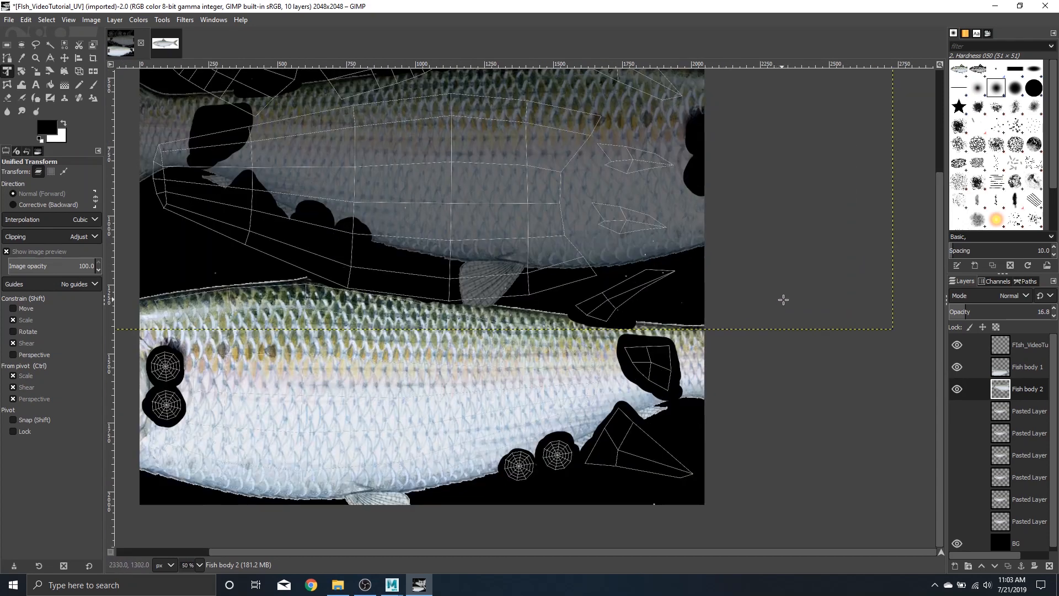
{"action": "scroll", "coordinate": [679, 339], "scroll_direction": "up", "scroll_amount": 3}
{"action": "scroll", "coordinate": [695, 359], "scroll_direction": "down", "scroll_amount": 2}
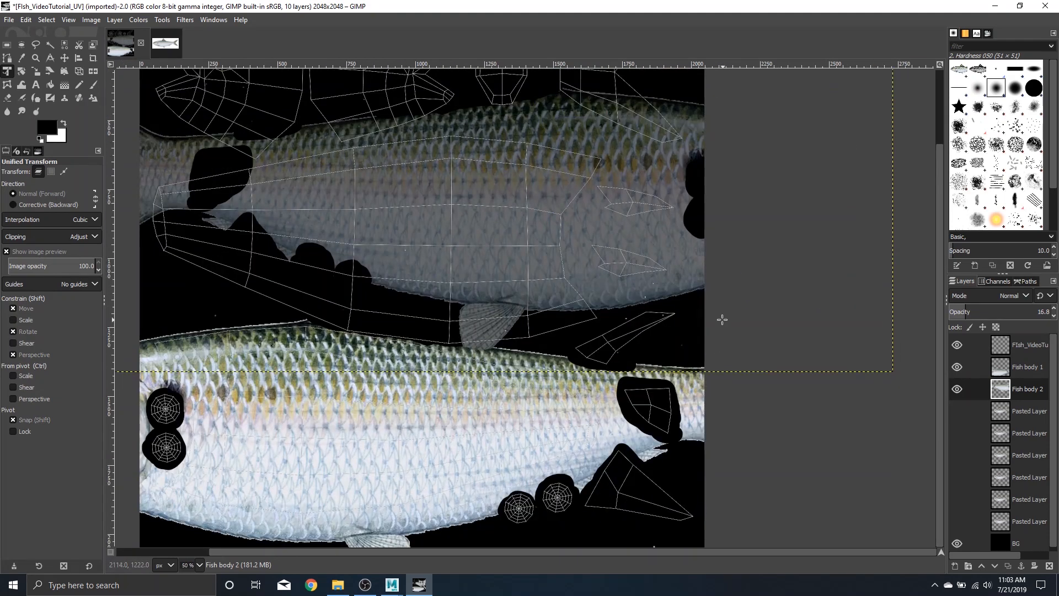
{"action": "scroll", "coordinate": [723, 319], "scroll_direction": "left", "scroll_amount": 2}
{"action": "scroll", "coordinate": [764, 346], "scroll_direction": "up", "scroll_amount": 2}
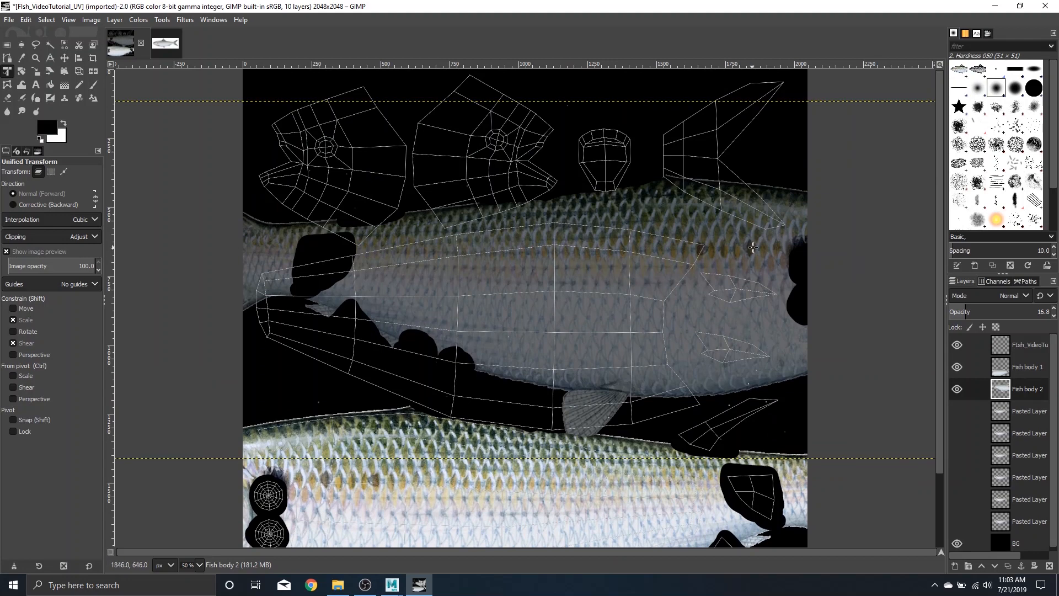
{"action": "left_click_drag", "start_coordinate": [753, 248], "coordinate": [674, 281]}
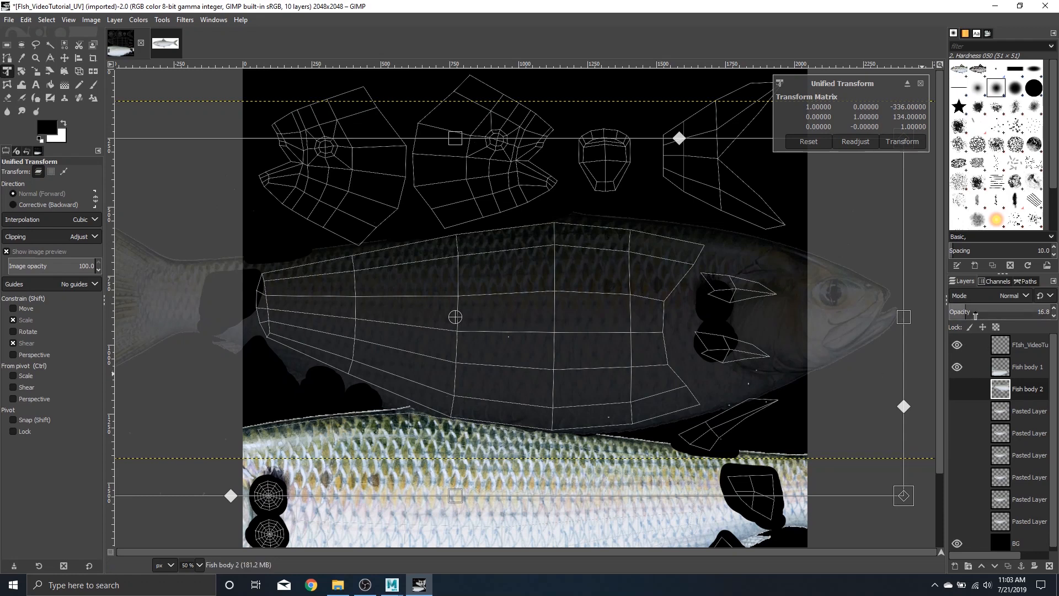
{"action": "key", "text": "Return"}
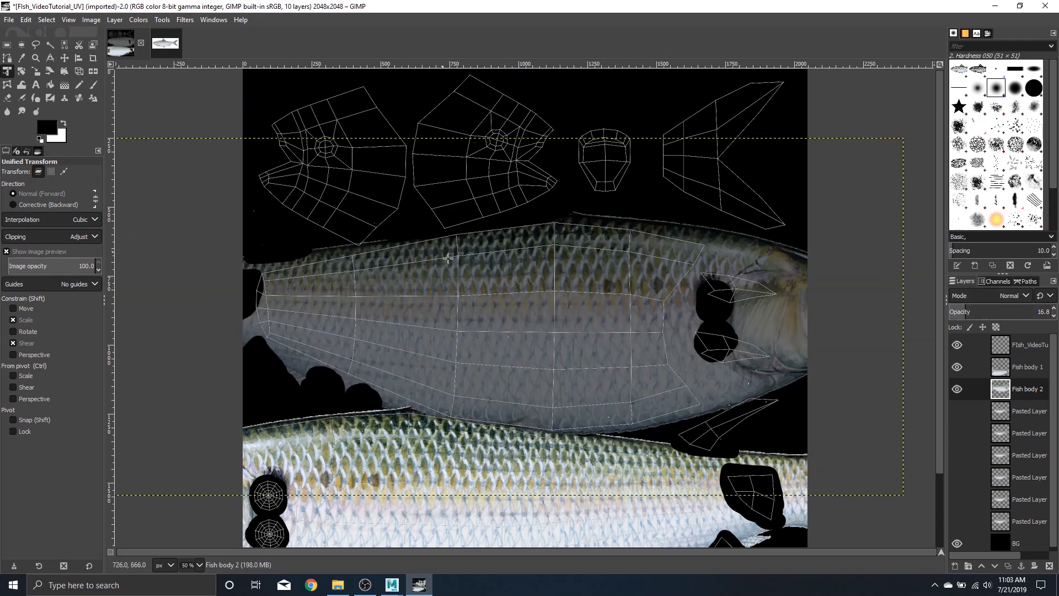
Step: Fine-tune Fish body 2 on the upper body shell by shifting it about 46 px left and nudging it slightly upward
{"action": "left_click_drag", "start_coordinate": [586, 296], "coordinate": [573, 298]}
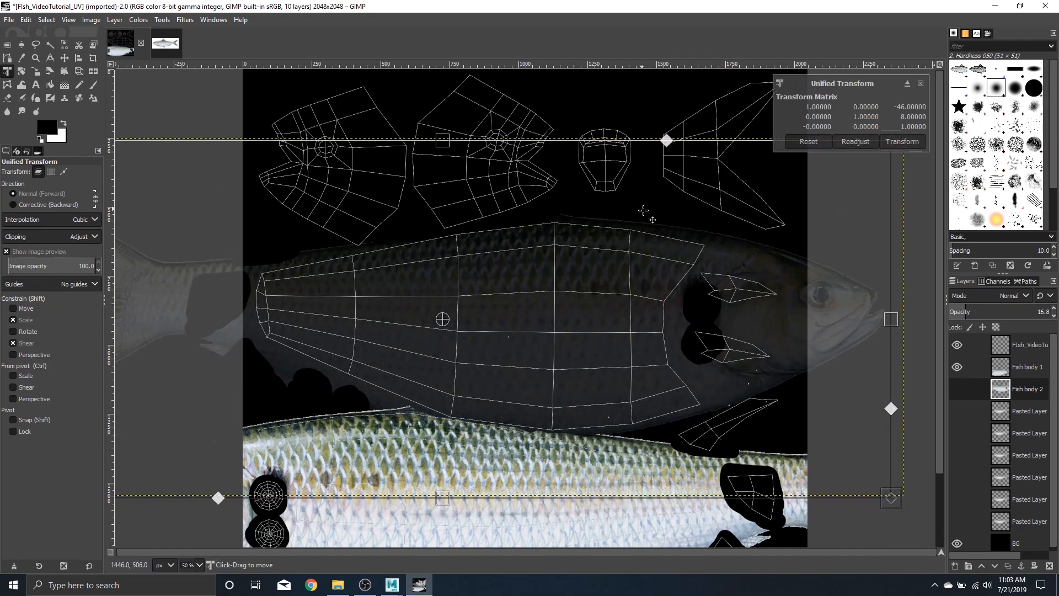
{"action": "key", "text": "Return"}
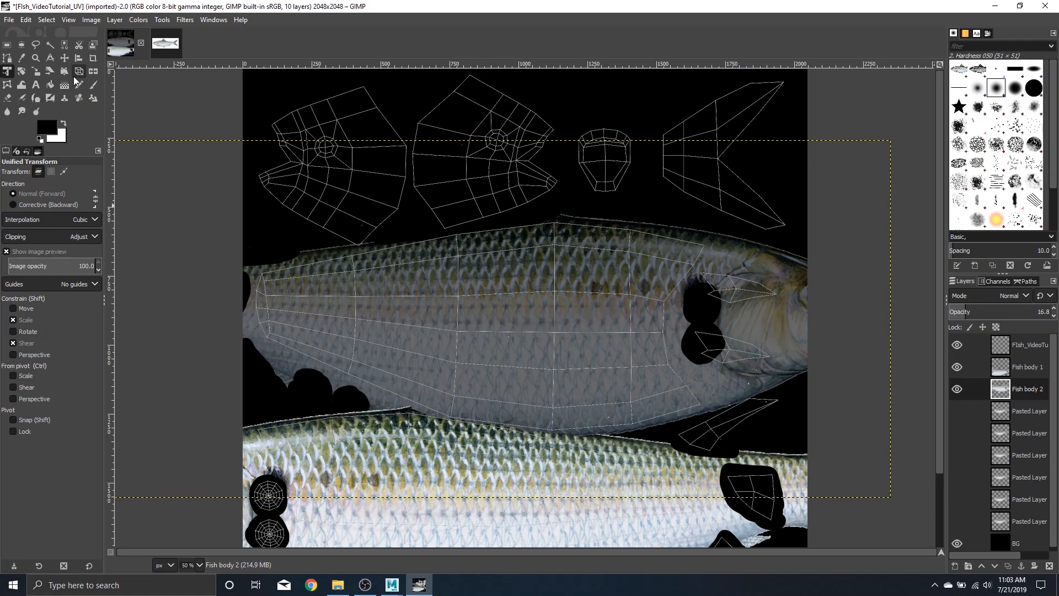
{"action": "left_click", "coordinate": [64, 60]}
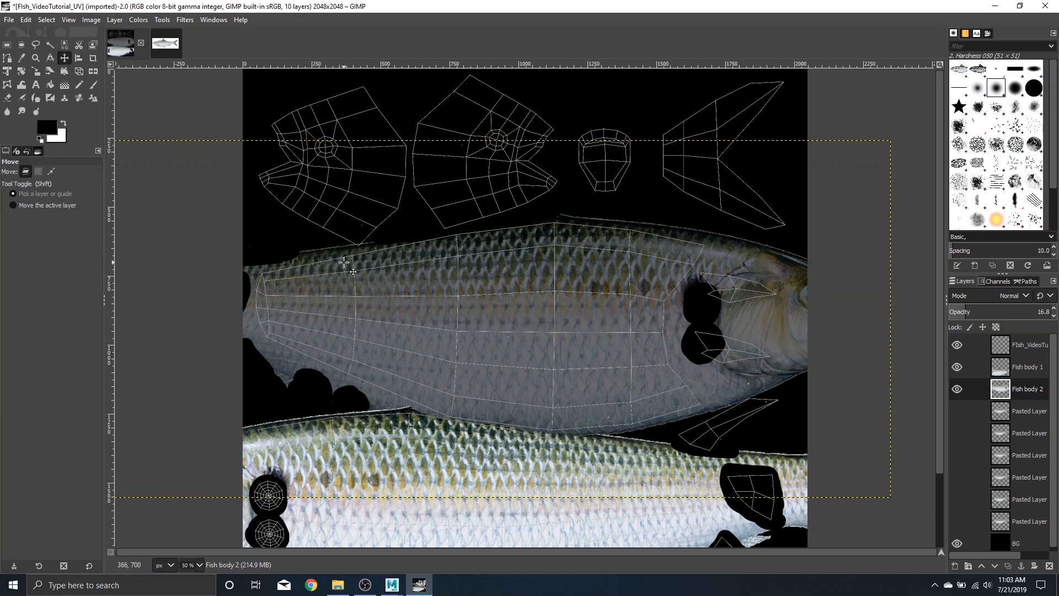
{"action": "left_click_drag", "start_coordinate": [496, 255], "coordinate": [497, 250]}
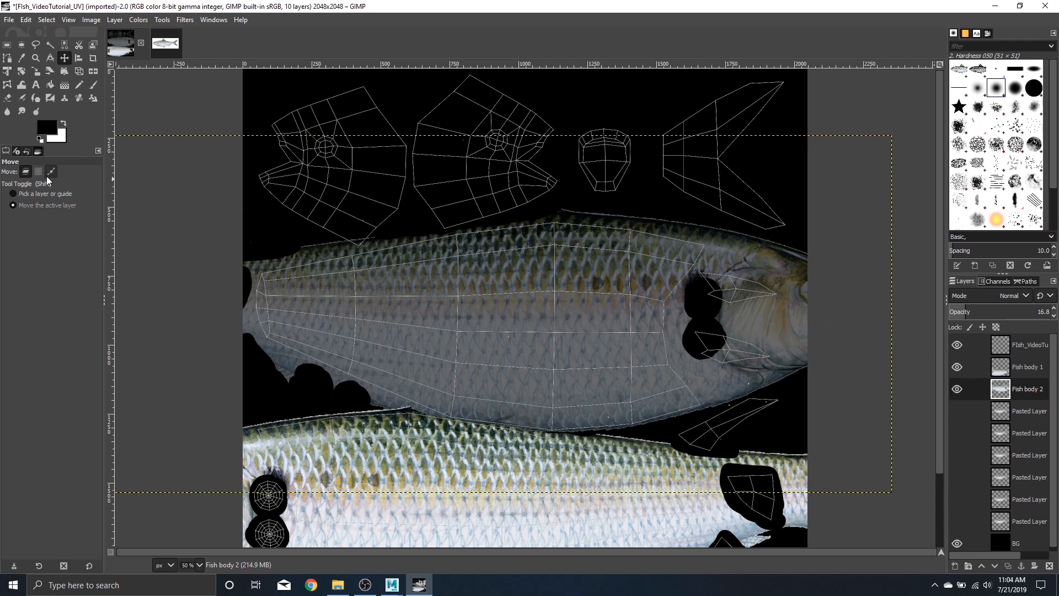
Step: Erase the parts of Fish body 2 that overlap the two small fin shells near the fish's head
{"action": "key", "text": "shift+e"}
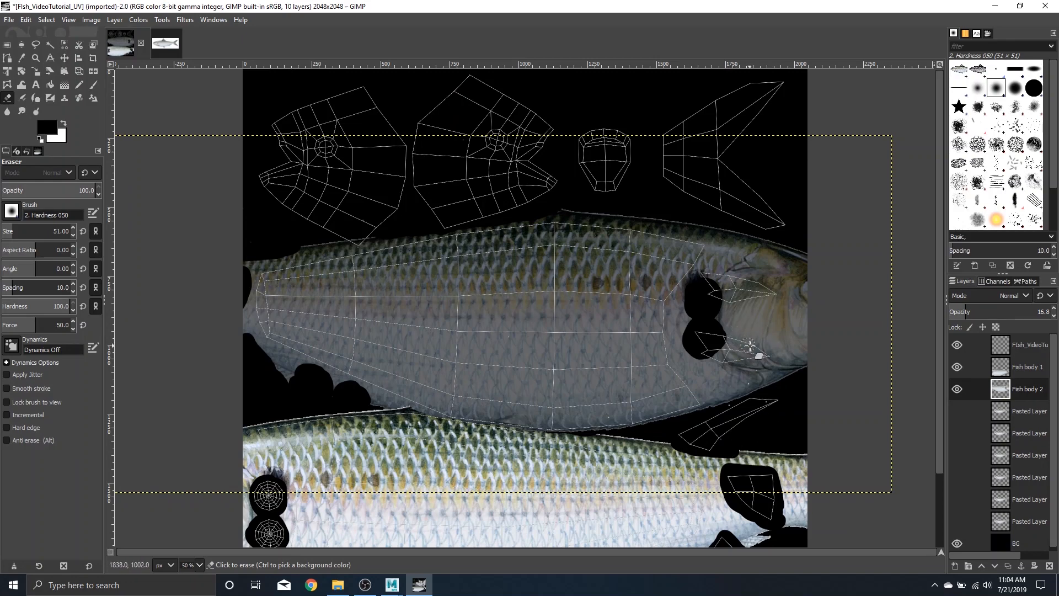
{"action": "key", "text": "alt"}
{"action": "scroll", "coordinate": [755, 358], "scroll_direction": "up", "scroll_amount": 3}
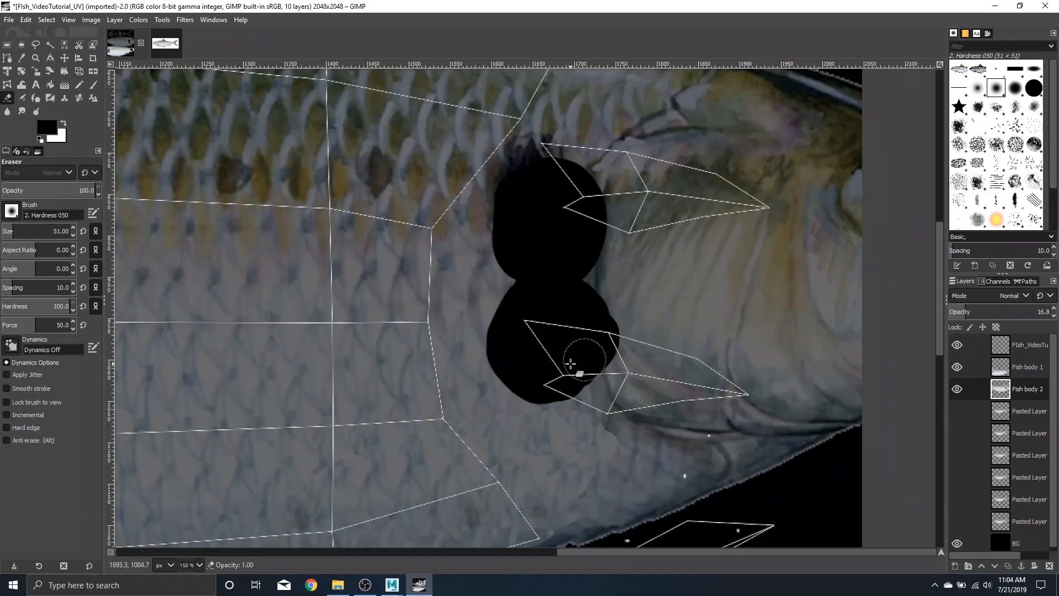
{"action": "mouse_move", "coordinate": [601, 365]}
{"action": "left_mouse_down"}
{"action": "mouse_move", "coordinate": [617, 335]}
{"action": "mouse_move", "coordinate": [641, 366]}
{"action": "mouse_move", "coordinate": [575, 410]}
{"action": "mouse_move", "coordinate": [630, 428]}
{"action": "mouse_move", "coordinate": [603, 416]}
{"action": "mouse_move", "coordinate": [647, 414]}
{"action": "mouse_move", "coordinate": [684, 366]}
{"action": "left_mouse_up"}
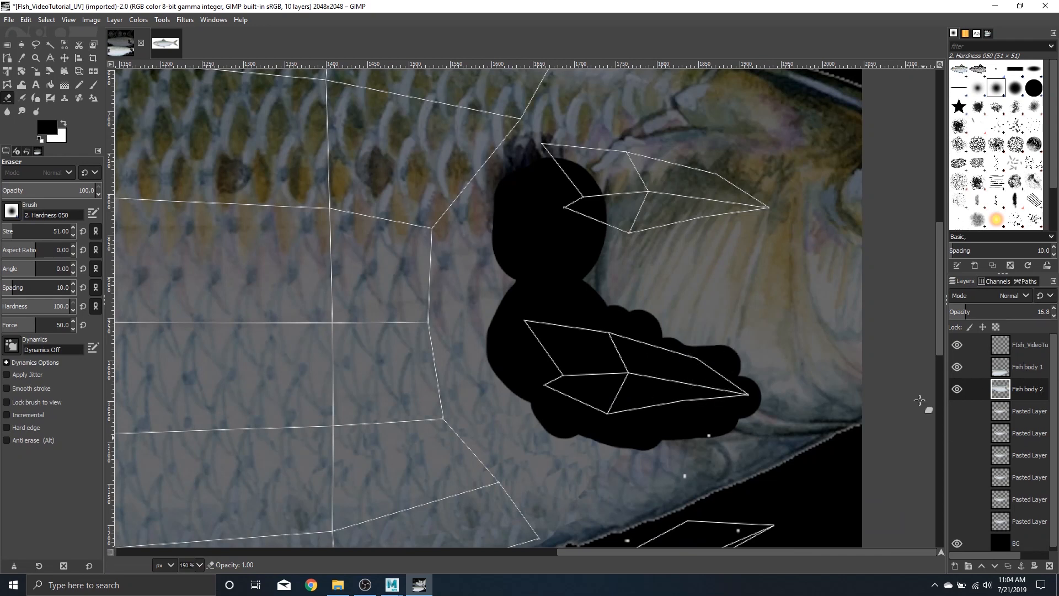
{"action": "left_click", "coordinate": [1042, 370]}
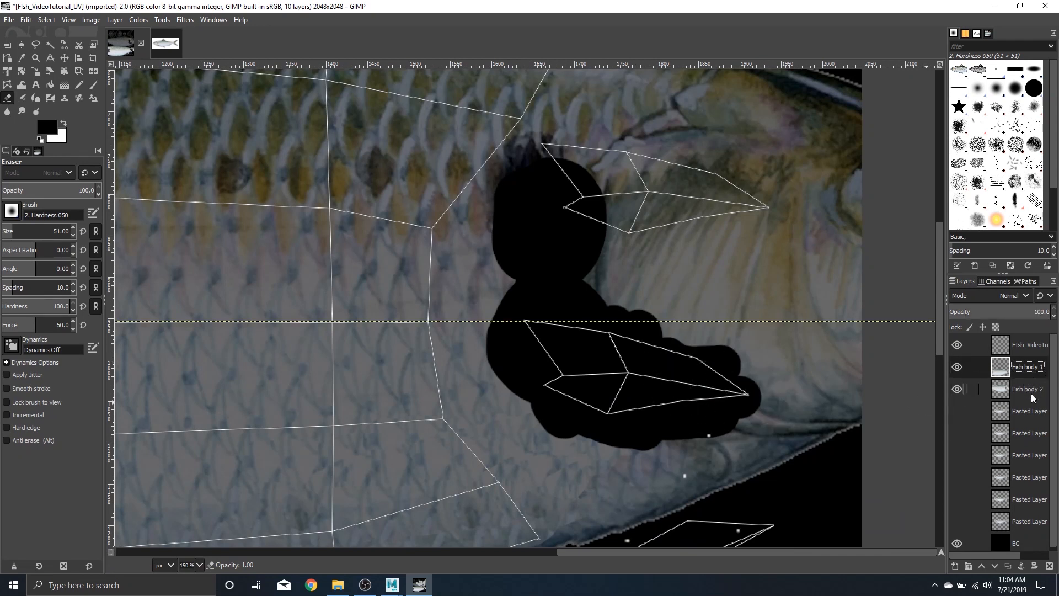
{"action": "left_click", "coordinate": [1032, 392]}
{"action": "mouse_move", "coordinate": [705, 386]}
{"action": "left_mouse_down"}
{"action": "mouse_move", "coordinate": [648, 337]}
{"action": "mouse_move", "coordinate": [705, 382]}
{"action": "left_mouse_up"}
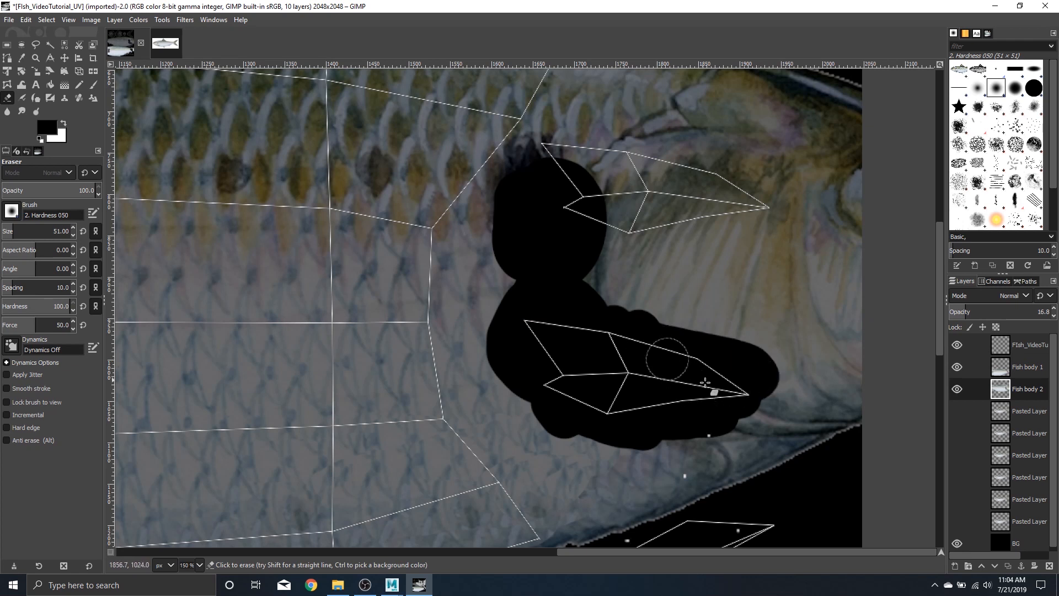
{"action": "mouse_move", "coordinate": [610, 239]}
{"action": "left_mouse_down"}
{"action": "mouse_move", "coordinate": [693, 231]}
{"action": "mouse_move", "coordinate": [752, 210]}
{"action": "mouse_move", "coordinate": [561, 142]}
{"action": "mouse_move", "coordinate": [607, 208]}
{"action": "mouse_move", "coordinate": [786, 174]}
{"action": "mouse_move", "coordinate": [613, 230]}
{"action": "mouse_move", "coordinate": [690, 244]}
{"action": "mouse_move", "coordinate": [646, 253]}
{"action": "mouse_move", "coordinate": [739, 293]}
{"action": "left_mouse_up"}
{"action": "scroll", "coordinate": [875, 243], "scroll_direction": "down", "scroll_amount": 4, "text": "ctrl"}
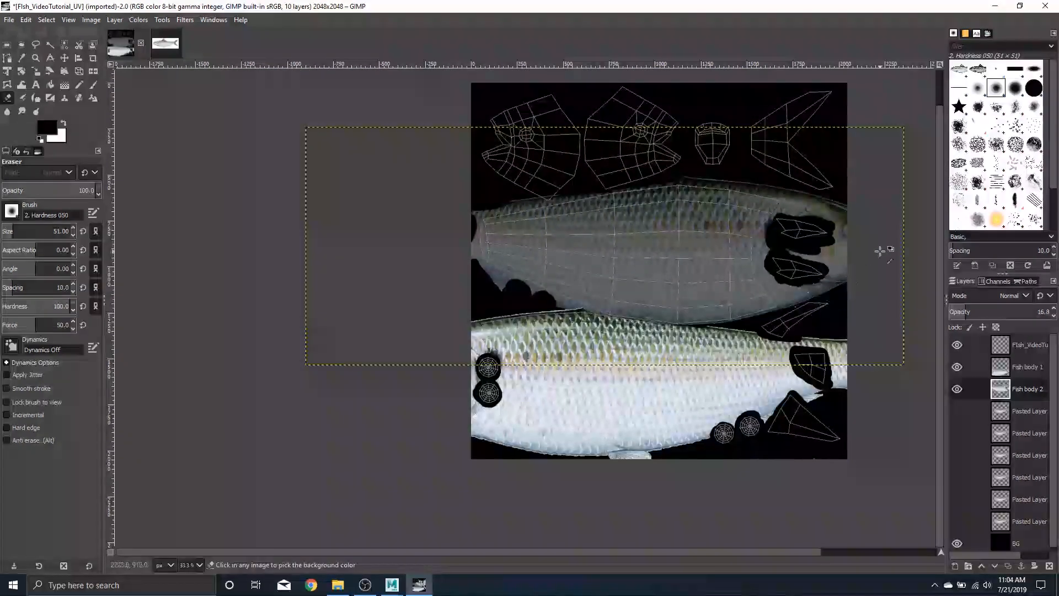
Step: Erase the part of Fish body 2 that overlaps the corner of the first head shell and restore the layer's opacity to 100
{"action": "scroll", "coordinate": [756, 236], "scroll_direction": "up", "scroll_amount": 3, "text": "ctrl"}
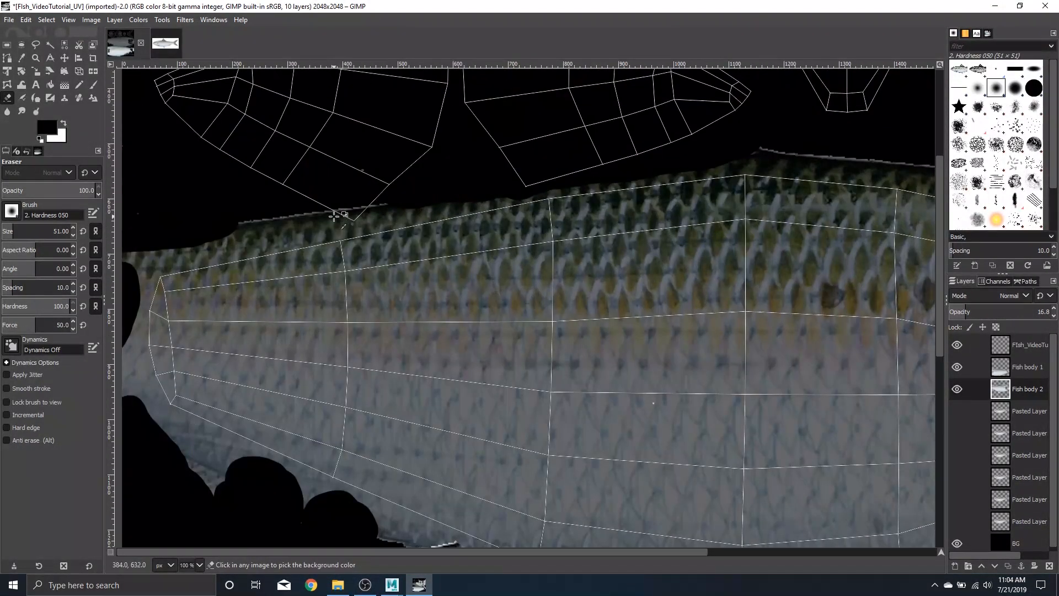
{"action": "mouse_move", "coordinate": [335, 215]}
{"action": "left_mouse_down"}
{"action": "mouse_move", "coordinate": [326, 213]}
{"action": "mouse_move", "coordinate": [392, 210]}
{"action": "mouse_move", "coordinate": [392, 220]}
{"action": "mouse_move", "coordinate": [373, 217]}
{"action": "left_mouse_up"}
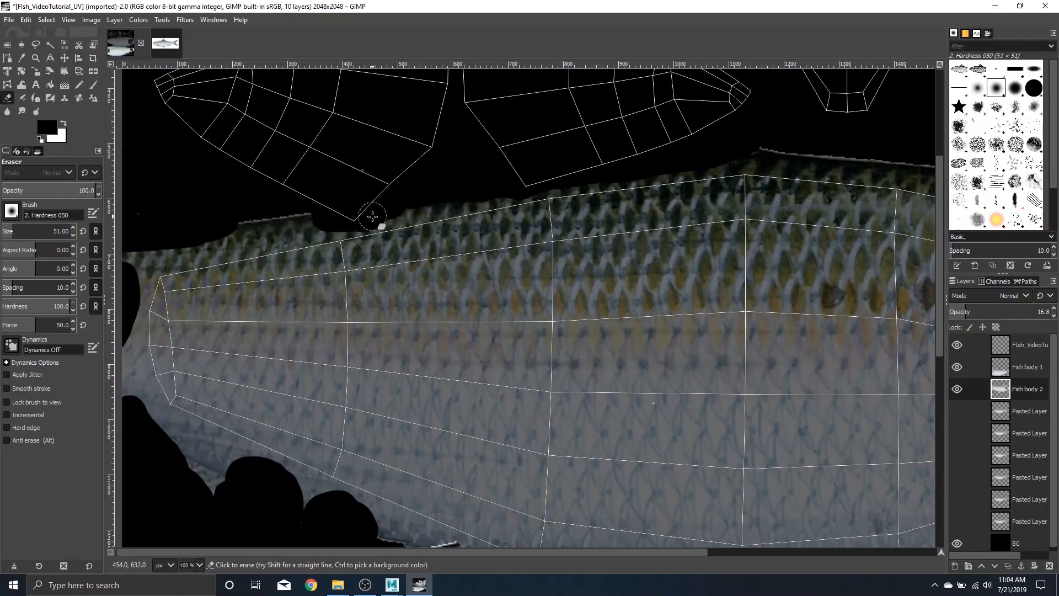
{"action": "scroll", "coordinate": [889, 171], "scroll_direction": "down", "scroll_amount": 1, "text": "ctrl"}
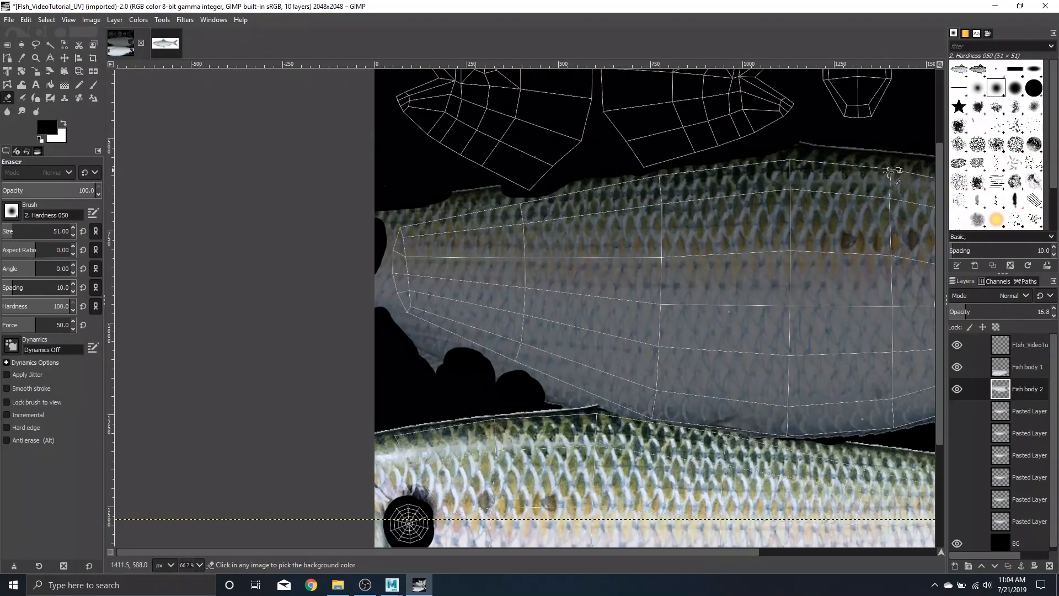
{"action": "left_click_drag", "start_coordinate": [850, 183], "coordinate": [645, 181]}
{"action": "scroll", "coordinate": [473, 443], "scroll_direction": "up", "scroll_amount": 2, "text": "ctrl"}
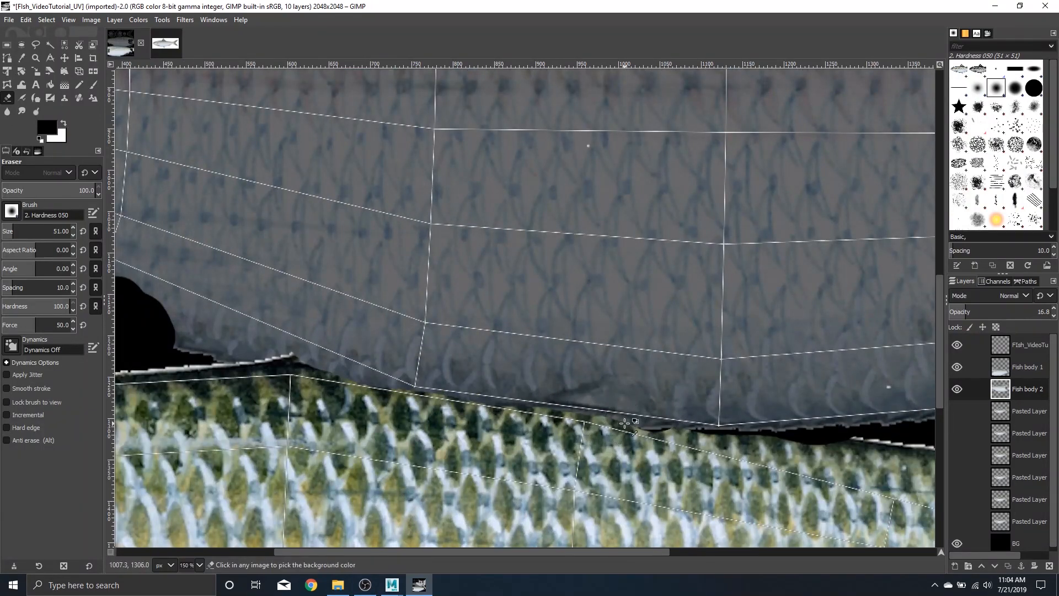
{"action": "scroll", "coordinate": [635, 274], "scroll_direction": "down", "scroll_amount": 4, "text": "ctrl"}
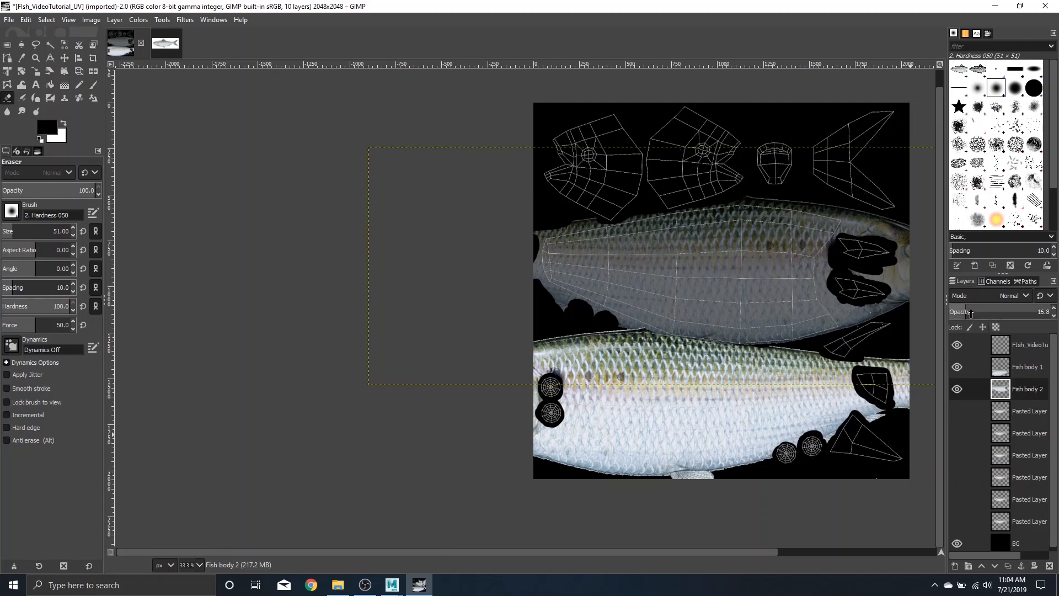
{"action": "left_click_drag", "start_coordinate": [966, 313], "coordinate": [1058, 313]}
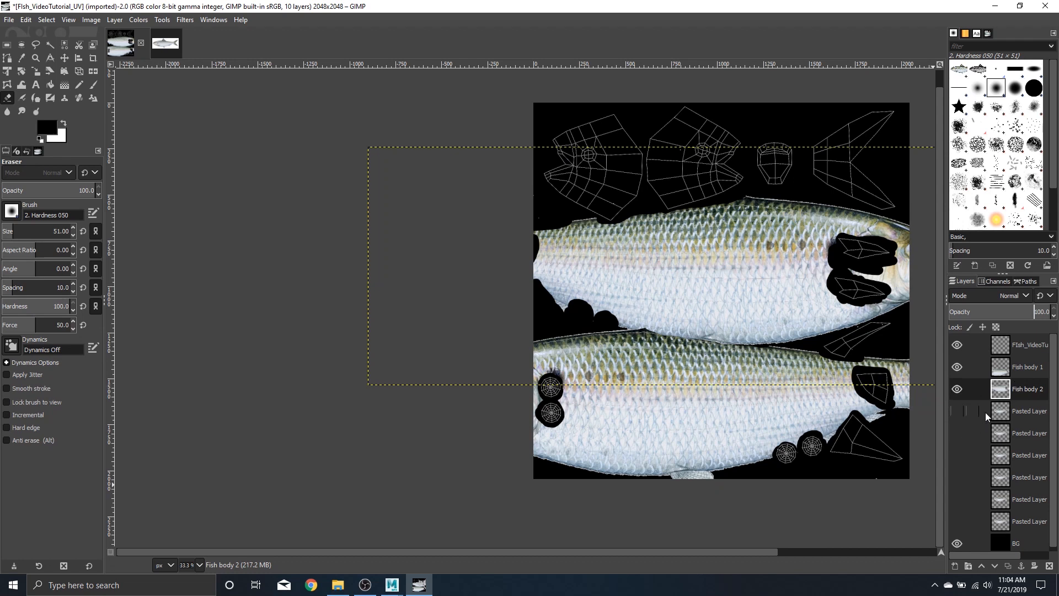
{"action": "left_click", "coordinate": [957, 411]}
{"action": "left_click", "coordinate": [1027, 411]}
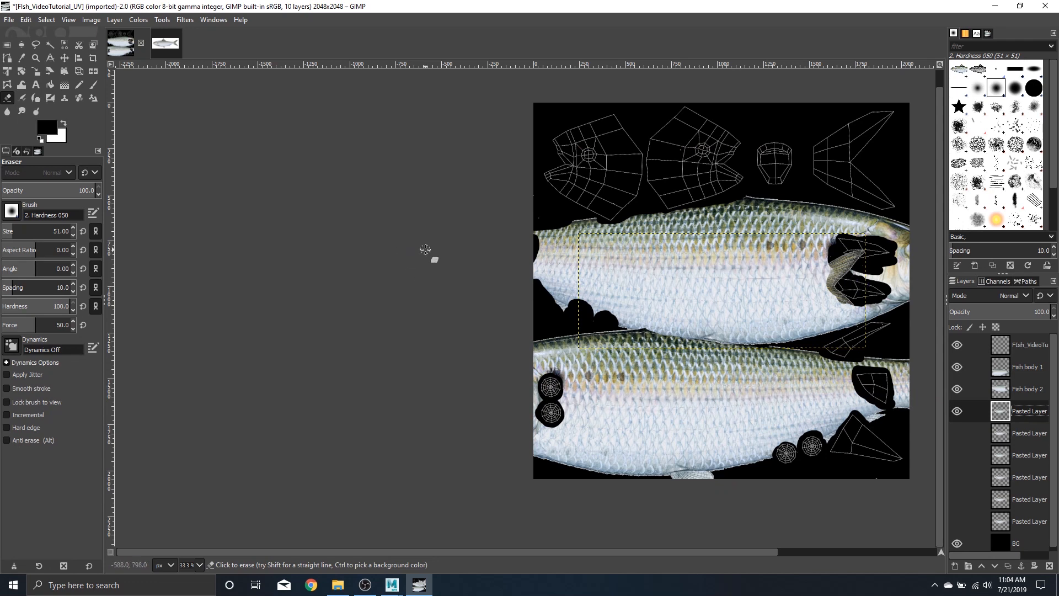
{"action": "key", "text": "shift+m"}
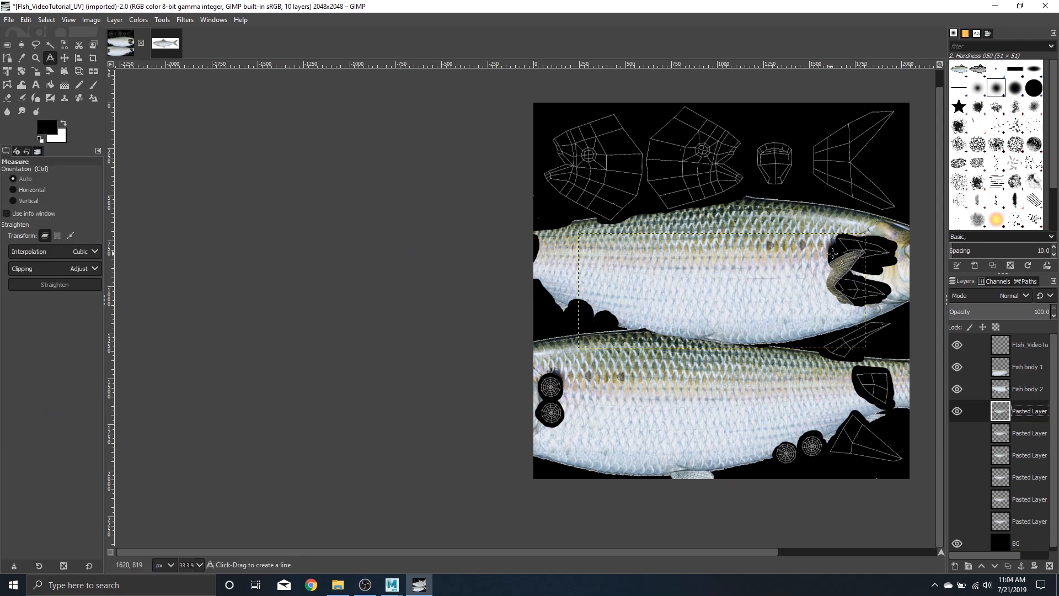
{"action": "left_click", "coordinate": [845, 261]}
{"action": "left_click_drag", "start_coordinate": [845, 261], "coordinate": [837, 202]}
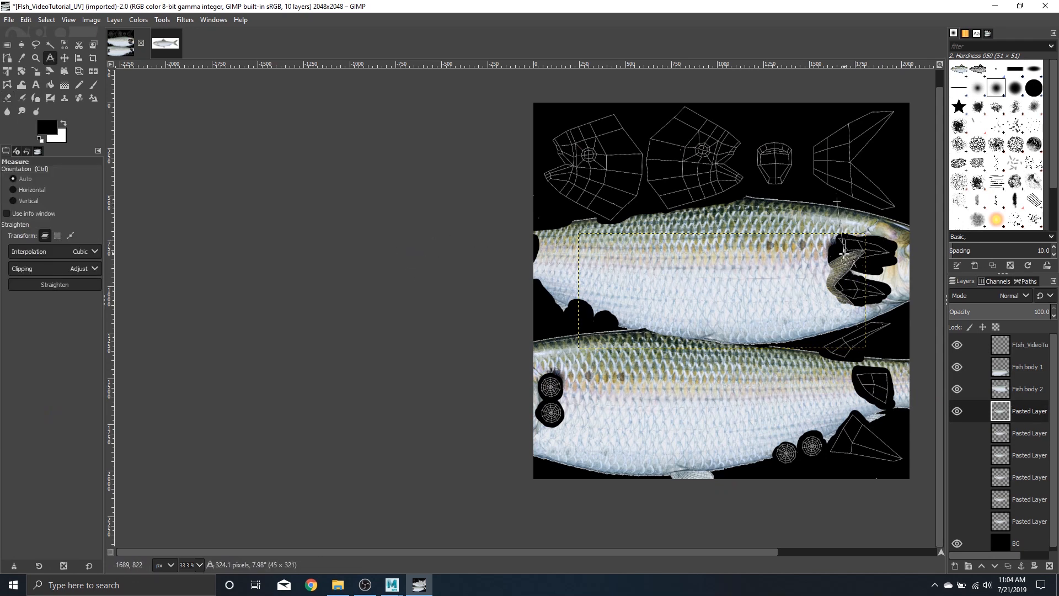
{"action": "key", "text": "ctrl+z"}
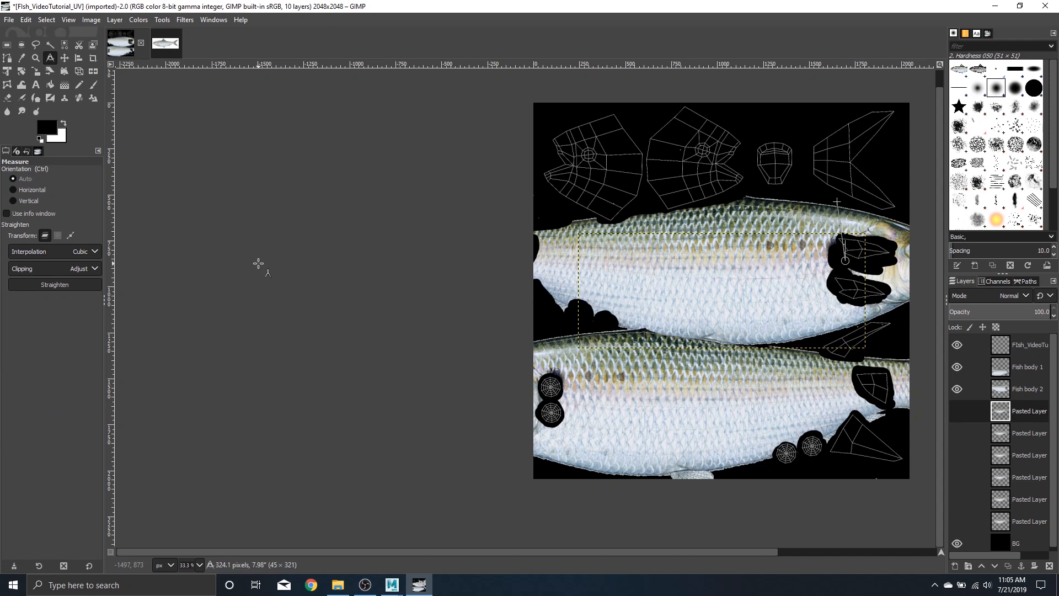
Step: Show the pasted fish layer directly below Fish body 2 and move it up over the two head shells
{"action": "left_click", "coordinate": [68, 61]}
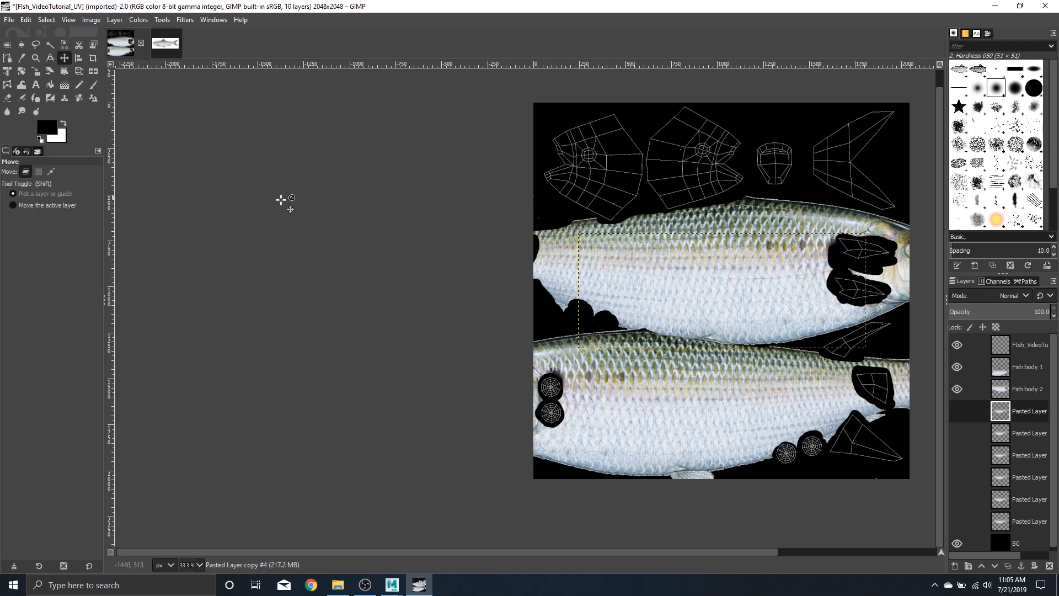
{"action": "left_click", "coordinate": [957, 412]}
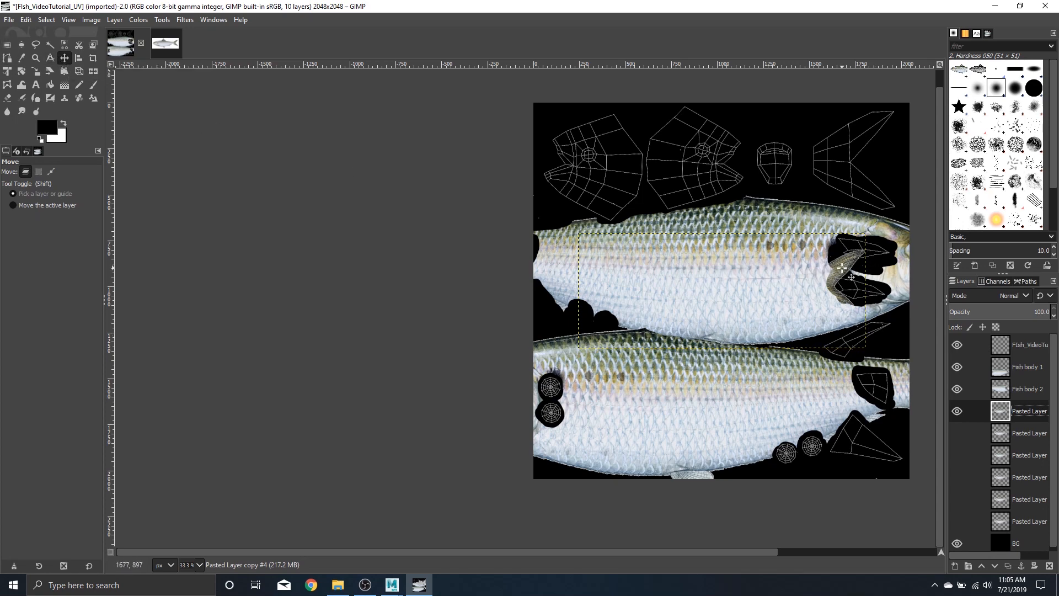
{"action": "left_click_drag", "start_coordinate": [842, 267], "coordinate": [809, 146]}
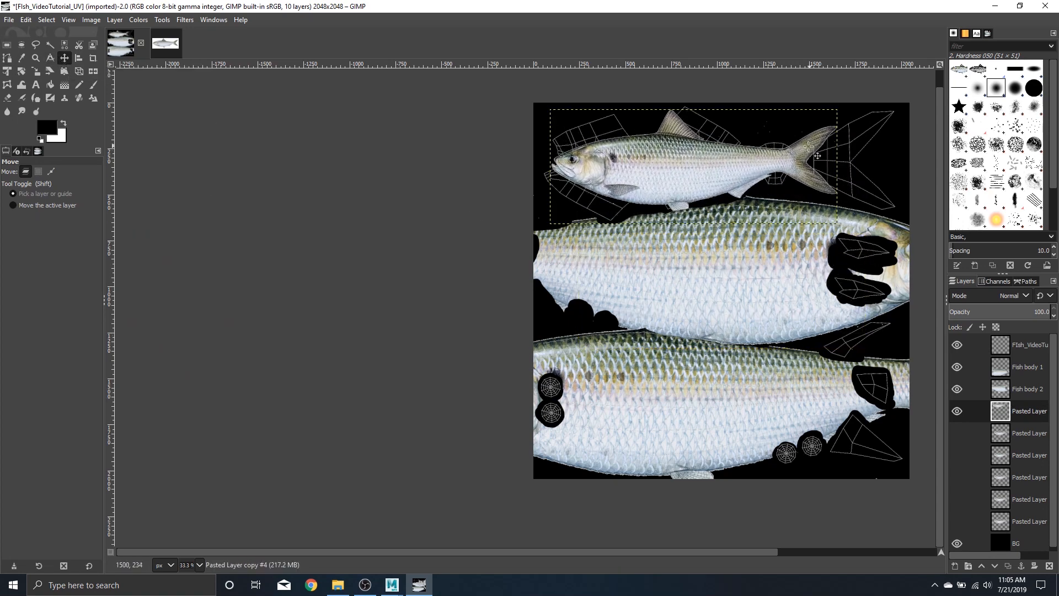
Step: Start a Unified Transform on the pasted fish layer and lower its opacity to 29.7 so the head shells show through
{"action": "scroll", "coordinate": [720, 230], "scroll_direction": "up", "scroll_amount": 2}
{"action": "key", "text": "shift+t"}
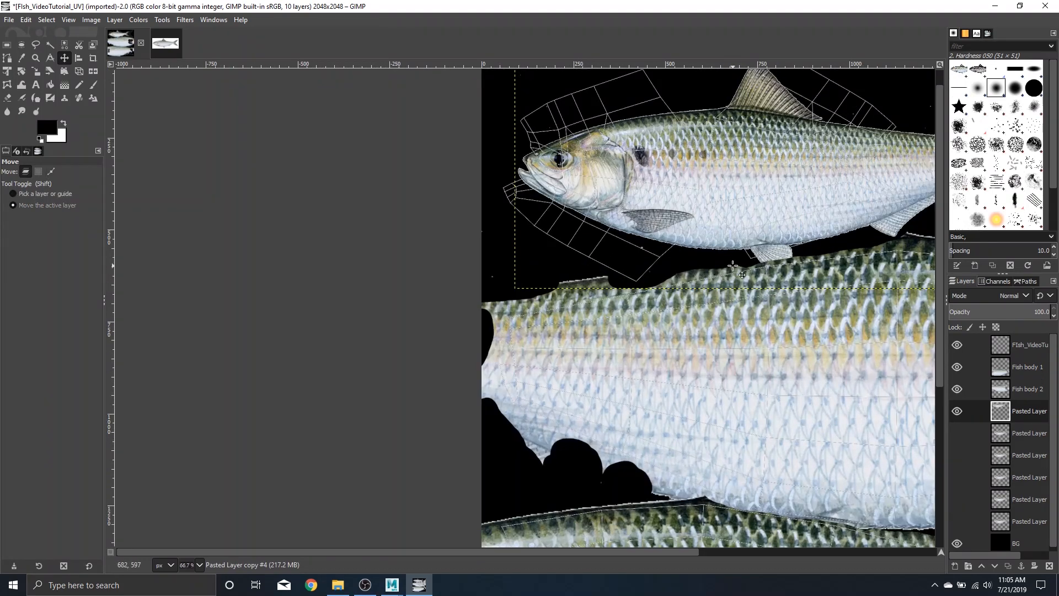
{"action": "left_click", "coordinate": [756, 258]}
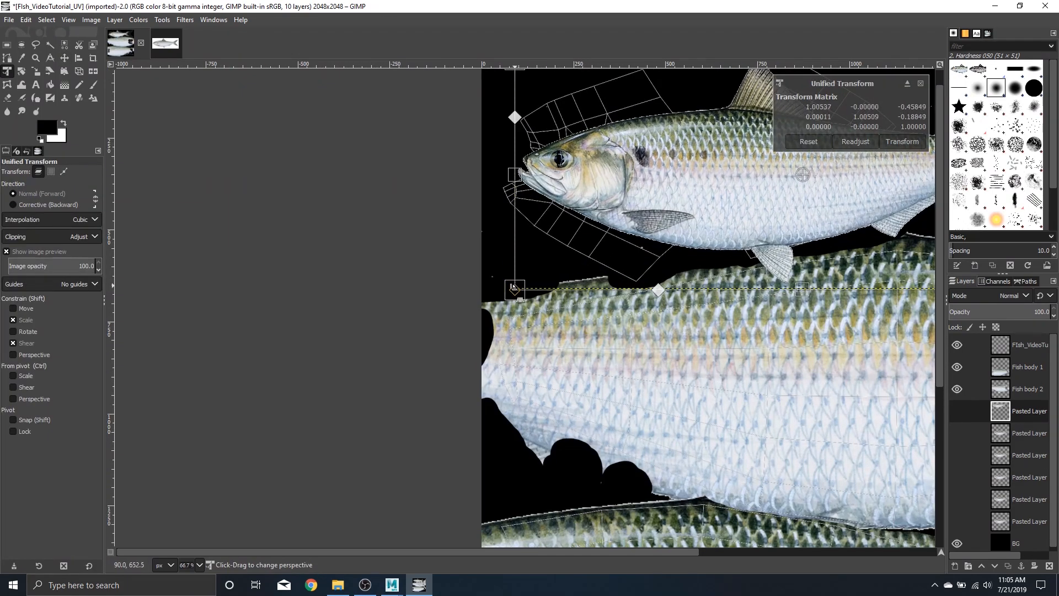
{"action": "left_click_drag", "start_coordinate": [515, 289], "coordinate": [501, 302]}
{"action": "key", "text": "ctrl+z"}
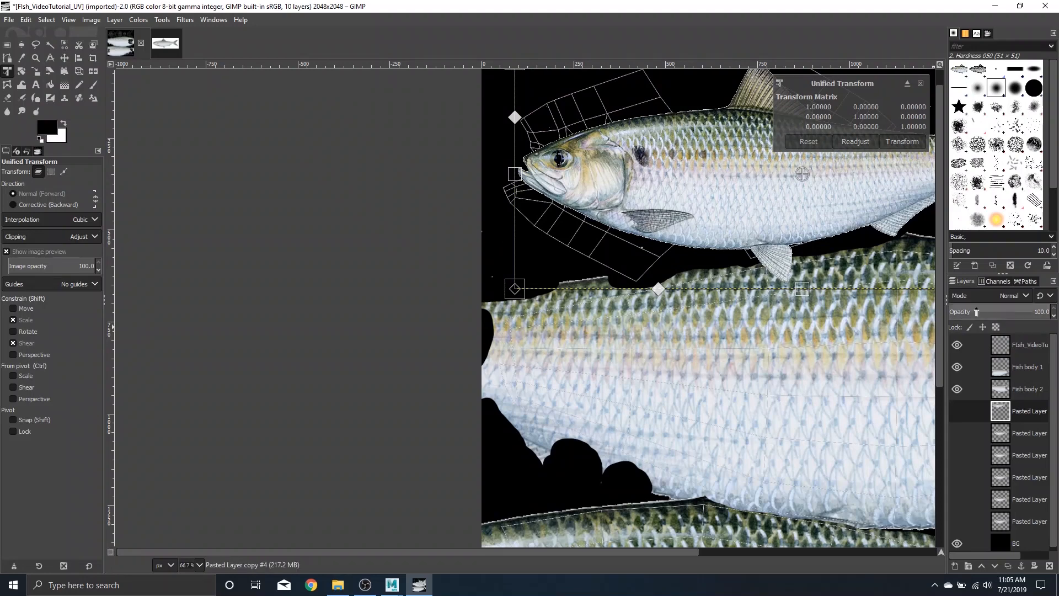
{"action": "left_click_drag", "start_coordinate": [1002, 308], "coordinate": [979, 309]}
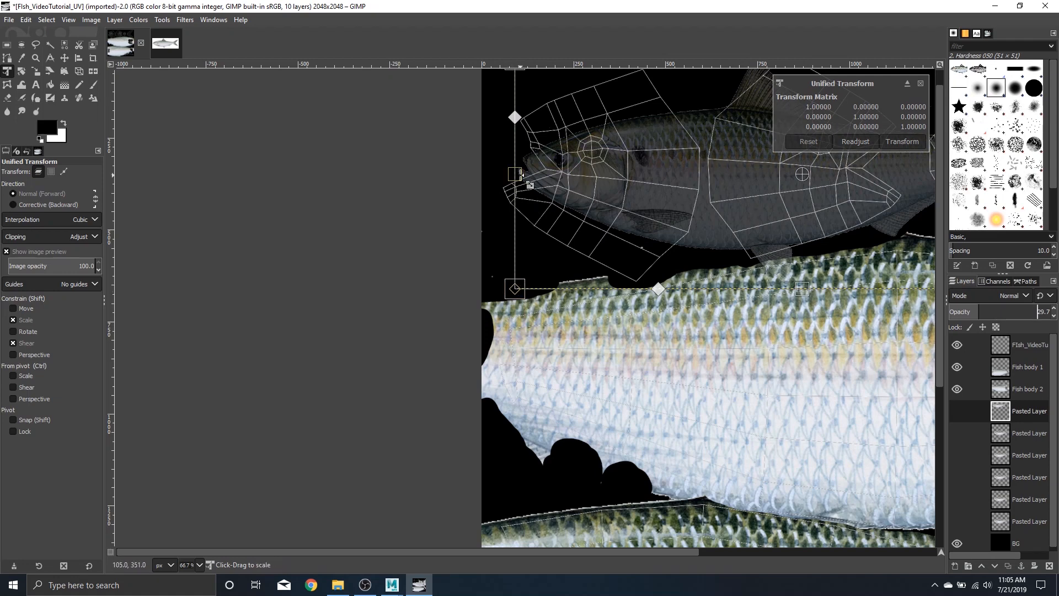
Step: Enlarge the pasted fish proportionally to about 2.41 times its size and place its head over the first head shell
{"action": "left_click_drag", "start_coordinate": [515, 174], "coordinate": [82, 210]}
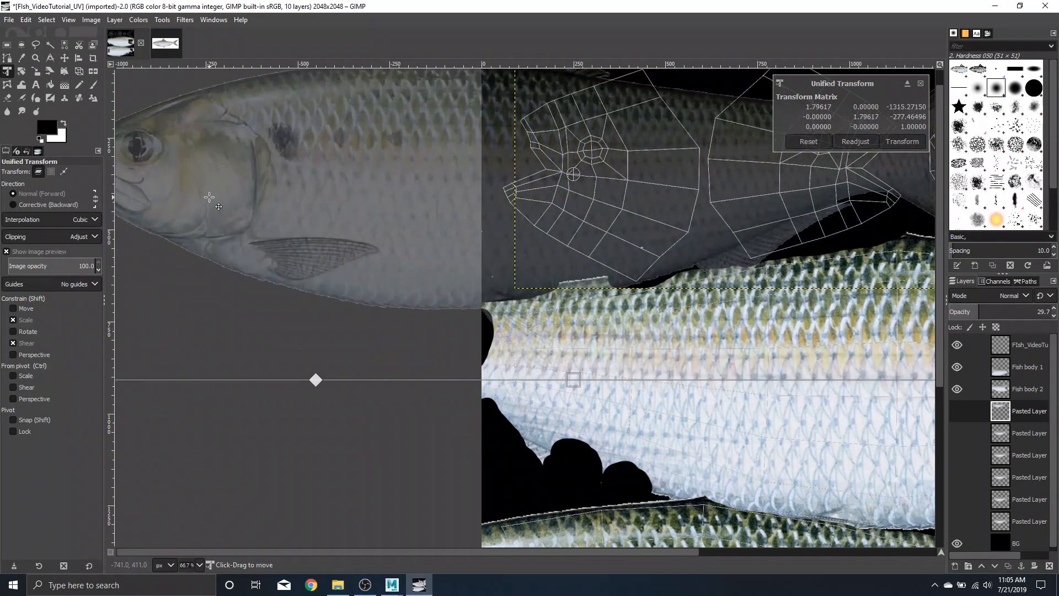
{"action": "left_click_drag", "start_coordinate": [208, 197], "coordinate": [631, 204]}
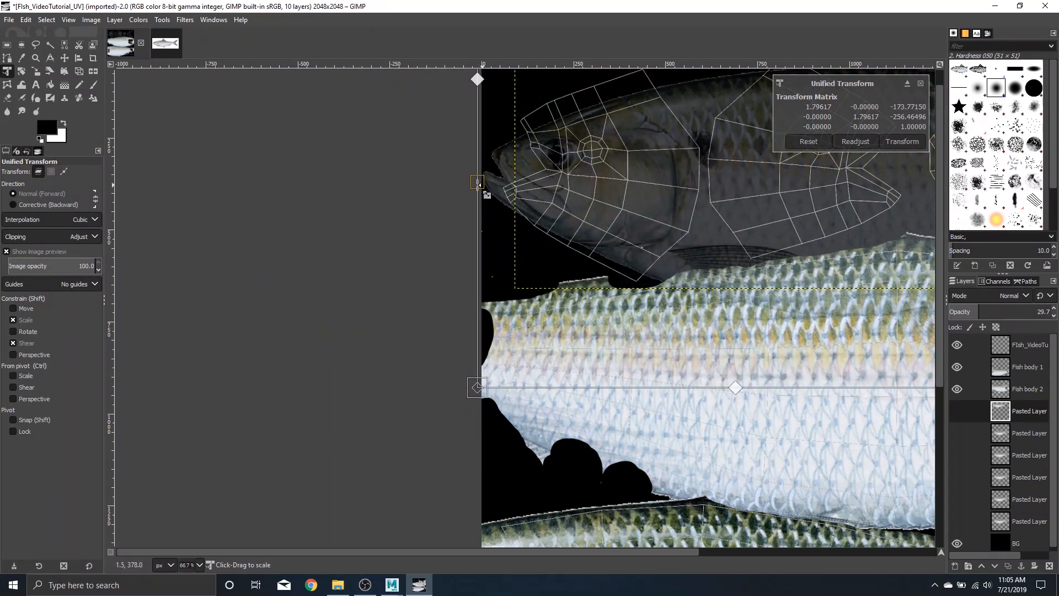
{"action": "left_click_drag", "start_coordinate": [479, 185], "coordinate": [127, 206]}
{"action": "left_click_drag", "start_coordinate": [280, 203], "coordinate": [564, 199]}
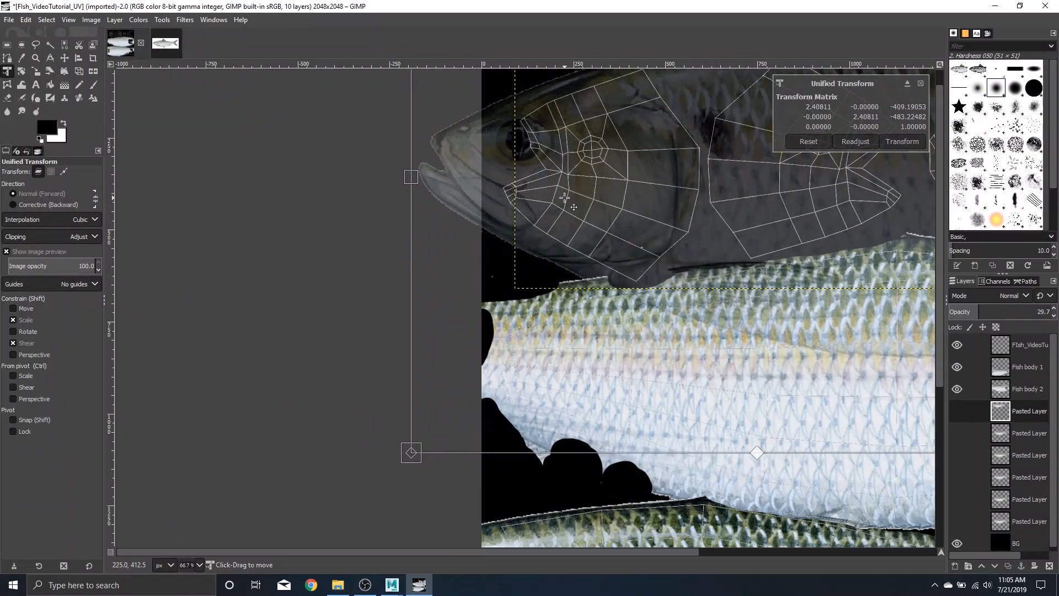
Step: Reduce the fish's scale factor to about 2.24, align the gill area with the first head shell, and apply the transform
{"action": "left_click_drag", "start_coordinate": [414, 176], "coordinate": [458, 178]}
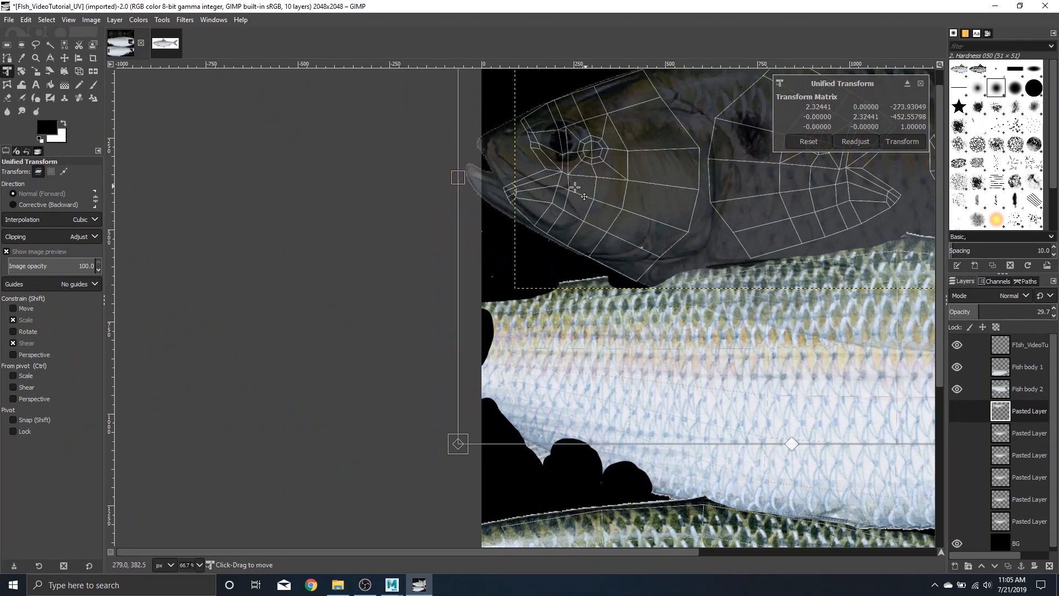
{"action": "left_click_drag", "start_coordinate": [575, 188], "coordinate": [540, 188]}
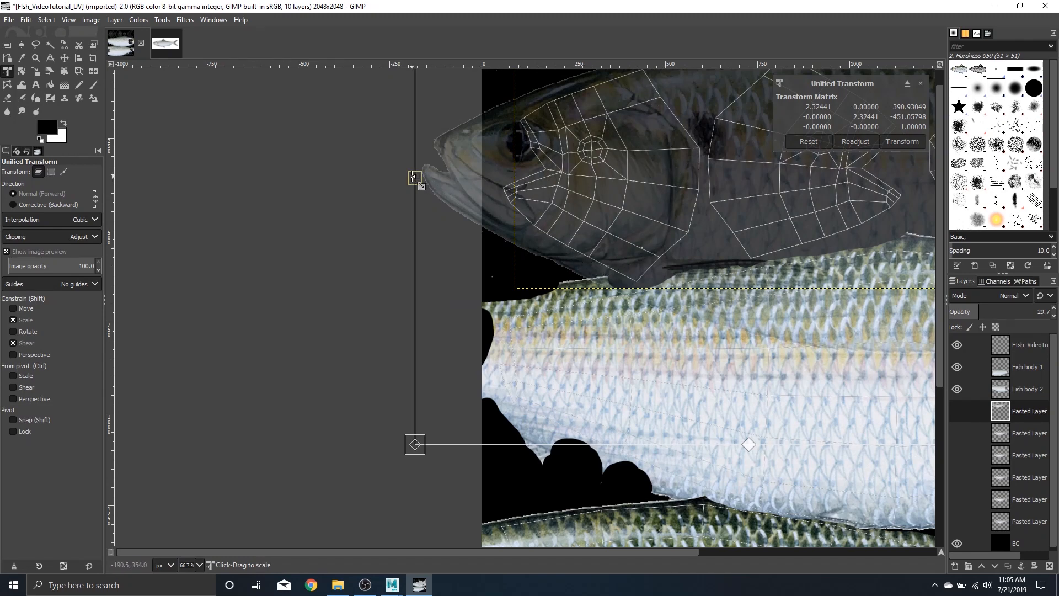
{"action": "left_click_drag", "start_coordinate": [421, 180], "coordinate": [460, 166]}
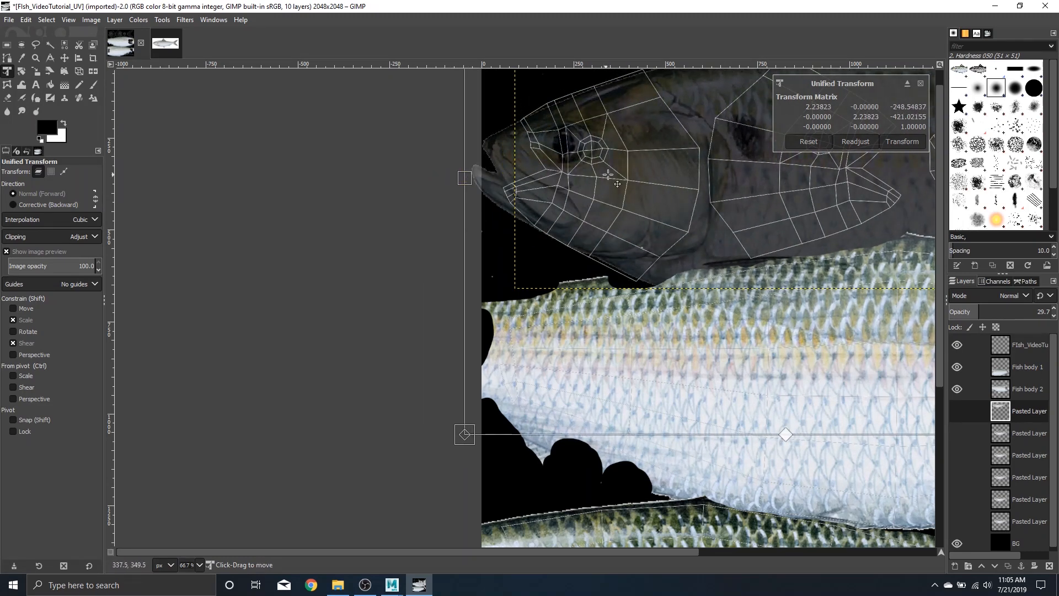
{"action": "left_click_drag", "start_coordinate": [616, 181], "coordinate": [587, 175]}
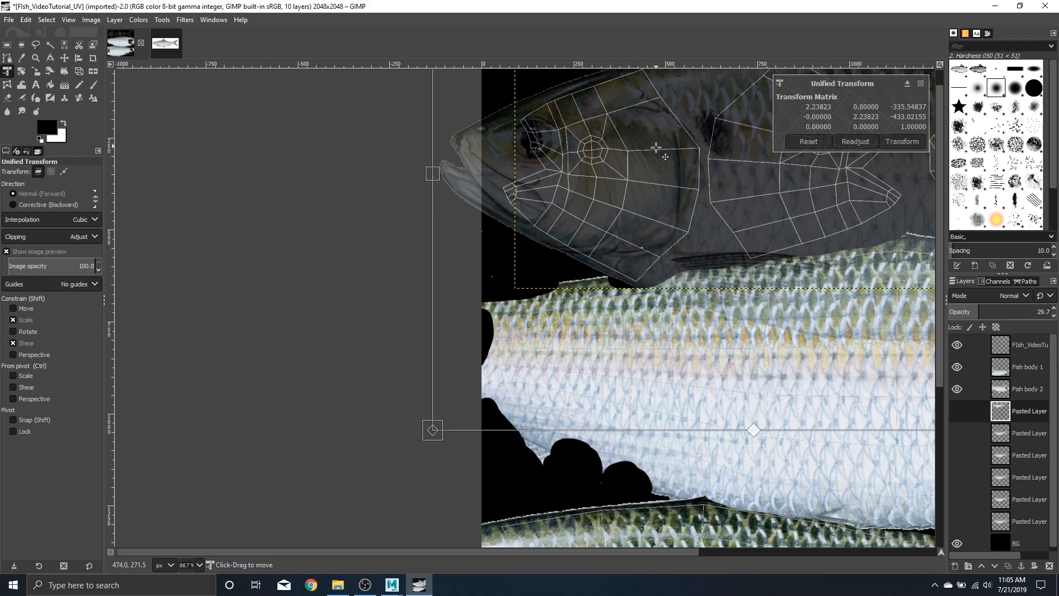
{"action": "left_click_drag", "start_coordinate": [656, 147], "coordinate": [644, 152]}
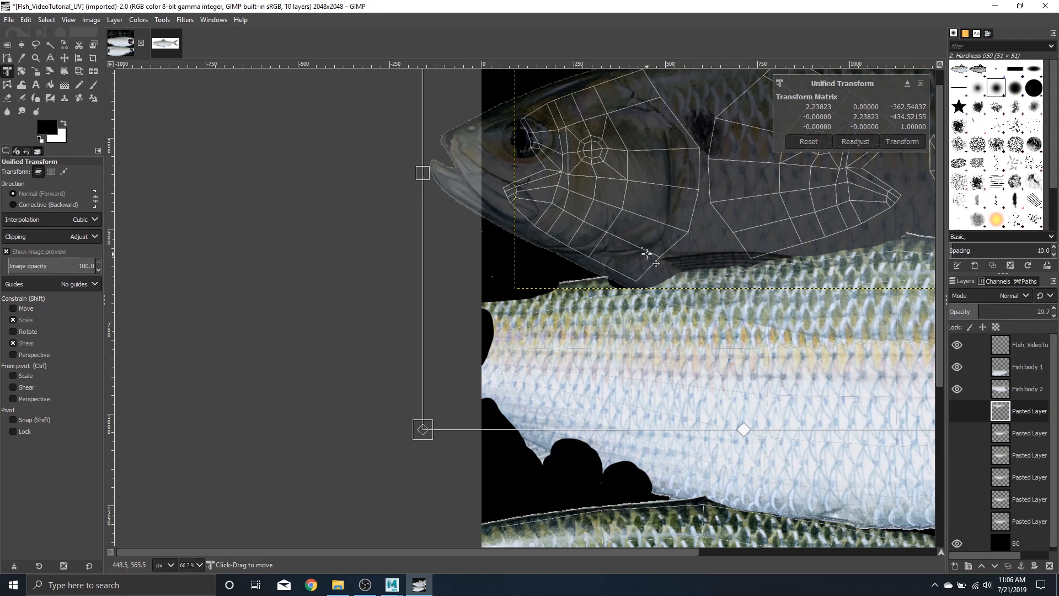
{"action": "scroll", "coordinate": [628, 190], "scroll_direction": "up", "scroll_amount": 1, "text": "ctrl"}
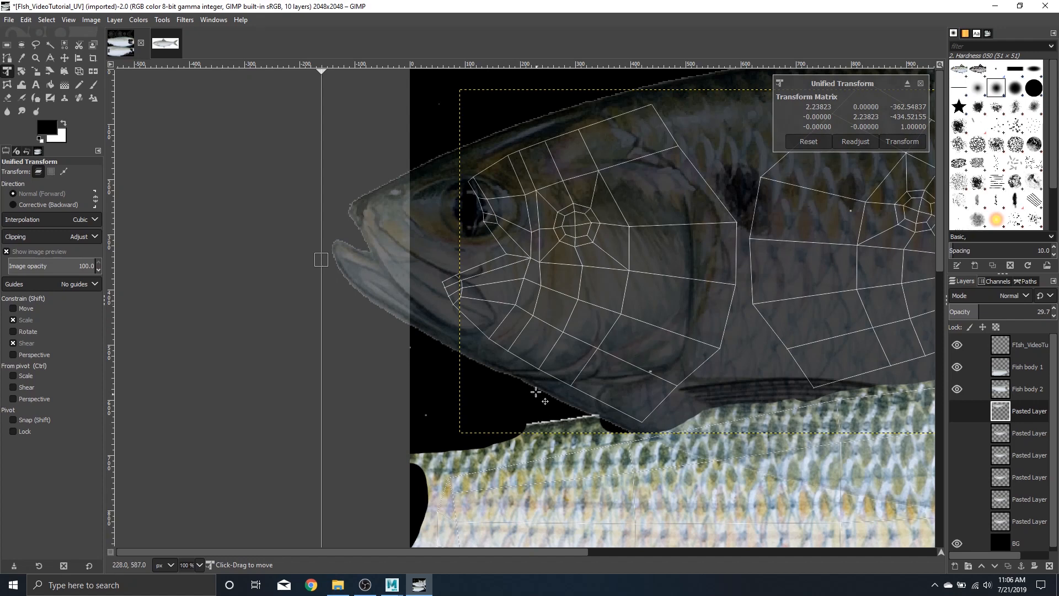
{"action": "key", "text": "Return"}
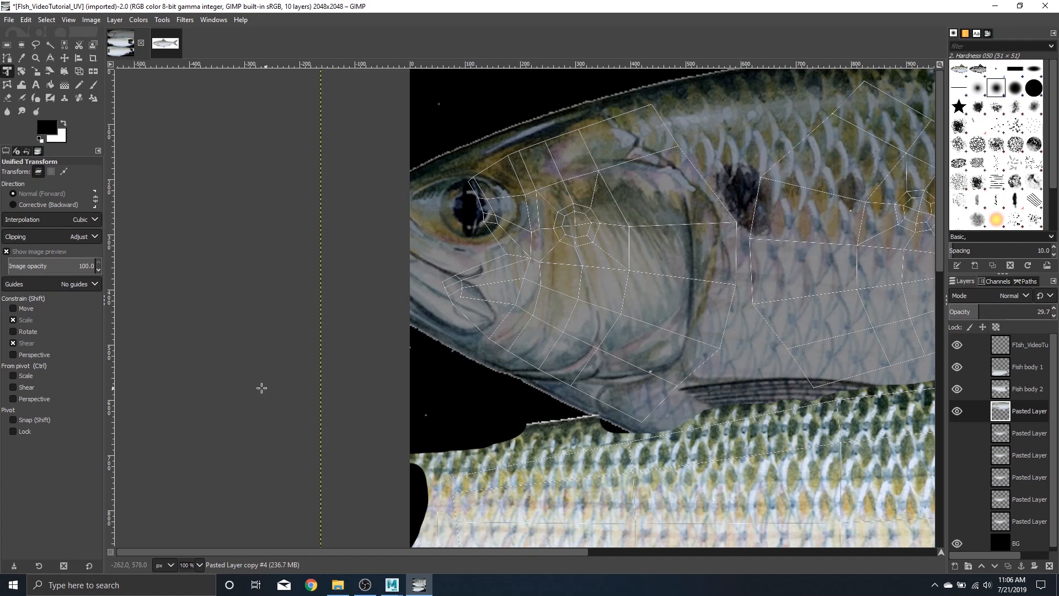
Step: Outline the fish head loosely around the first head shell with a Free Select selection and commit it
{"action": "left_click", "coordinate": [32, 47]}
{"action": "left_click", "coordinate": [654, 84]}
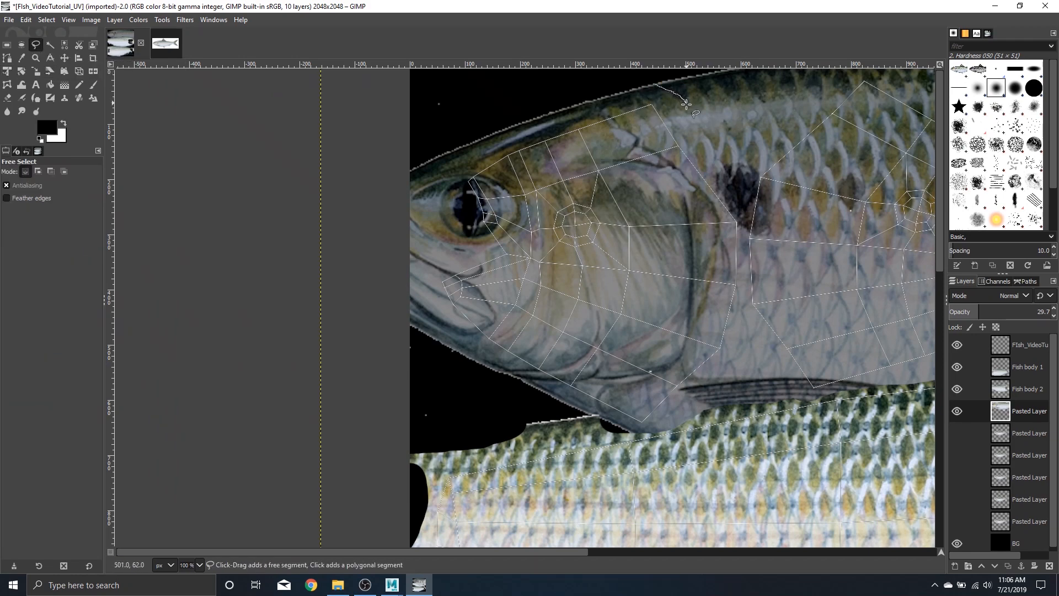
{"action": "left_click_drag", "start_coordinate": [687, 104], "coordinate": [724, 158]}
{"action": "mouse_move", "coordinate": [716, 379]}
{"action": "left_mouse_down"}
{"action": "mouse_move", "coordinate": [648, 433]}
{"action": "mouse_move", "coordinate": [577, 423]}
{"action": "mouse_move", "coordinate": [463, 363]}
{"action": "mouse_move", "coordinate": [424, 305]}
{"action": "mouse_move", "coordinate": [416, 264]}
{"action": "mouse_move", "coordinate": [441, 181]}
{"action": "mouse_move", "coordinate": [482, 140]}
{"action": "mouse_move", "coordinate": [618, 92]}
{"action": "left_mouse_up"}
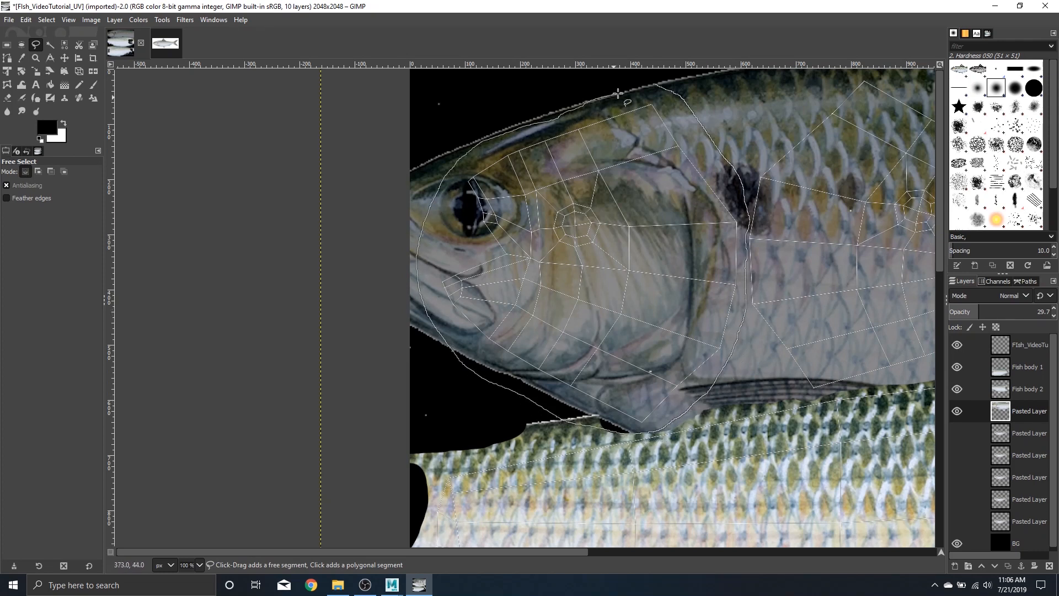
{"action": "left_click", "coordinate": [654, 84]}
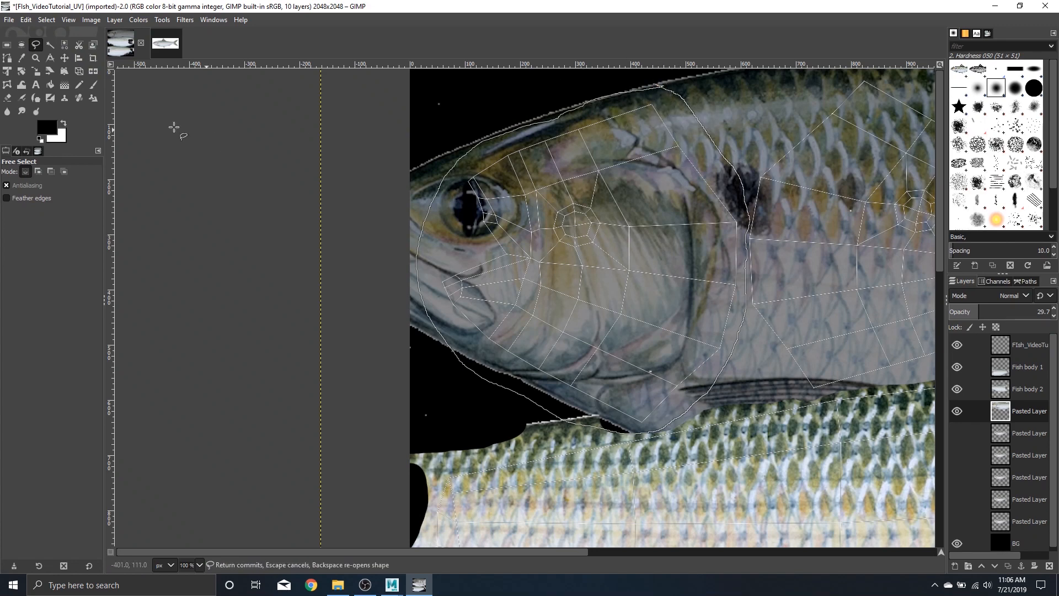
{"action": "key", "text": "Return"}
Step: Invert the selection, delete everything on the layer outside the fish head, and clear the selection
{"action": "left_click", "coordinate": [45, 20]}
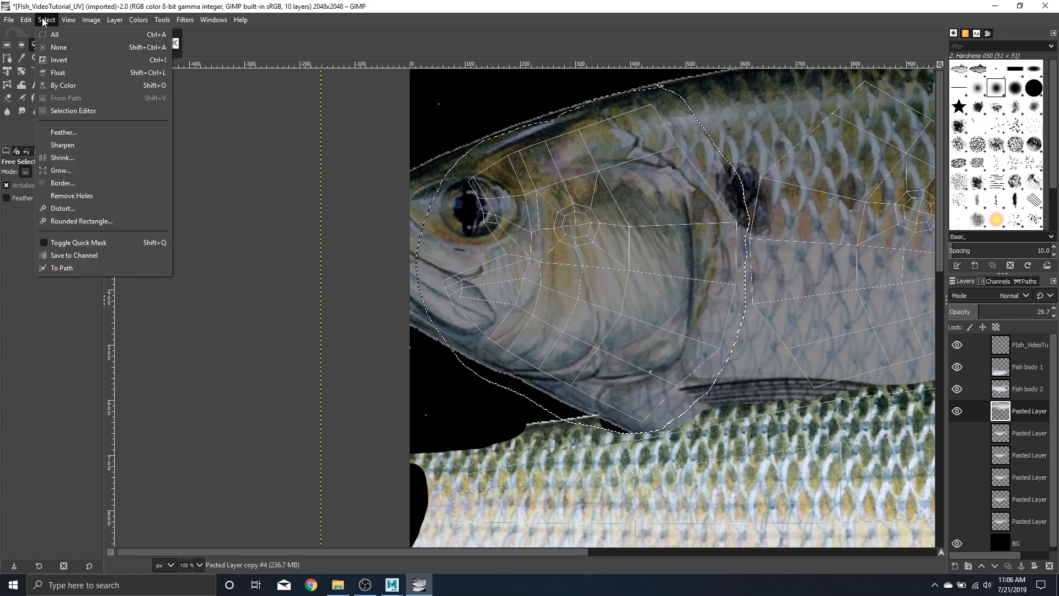
{"action": "left_click", "coordinate": [81, 62]}
{"action": "key", "text": "Delete"}
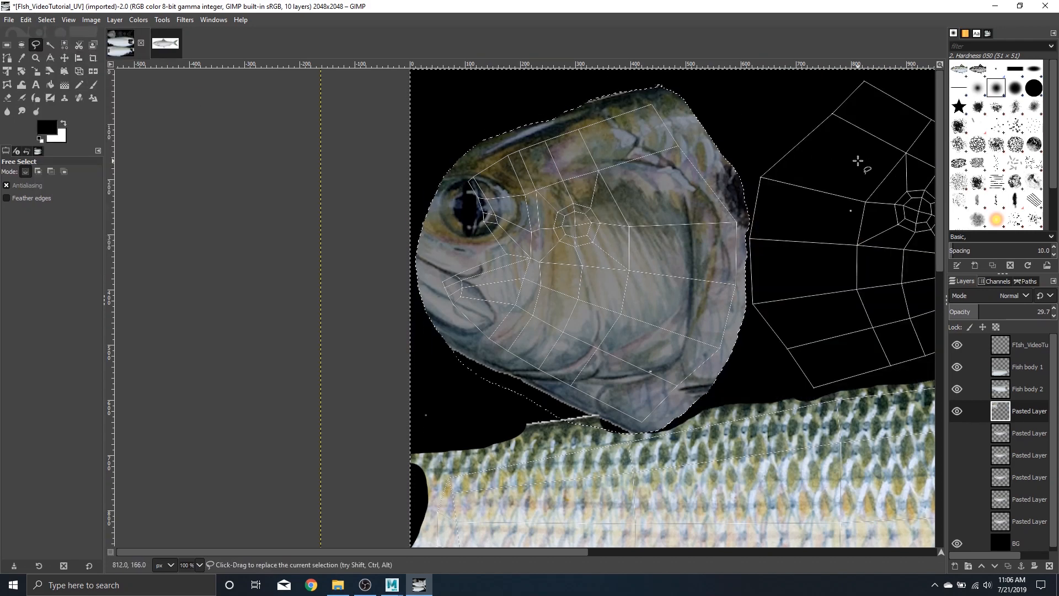
{"action": "left_click", "coordinate": [52, 23]}
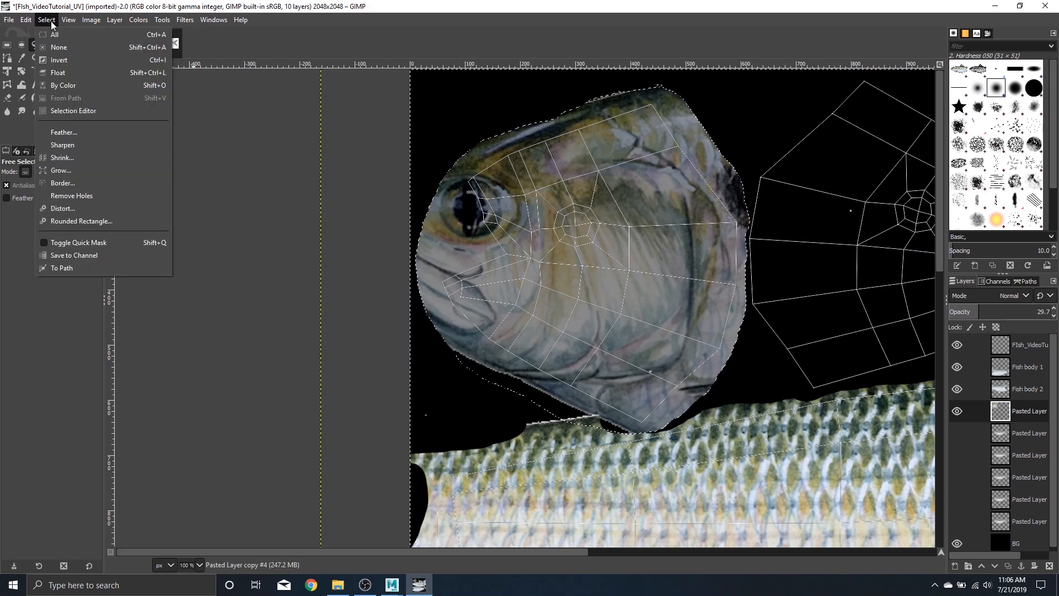
{"action": "left_click", "coordinate": [59, 47]}
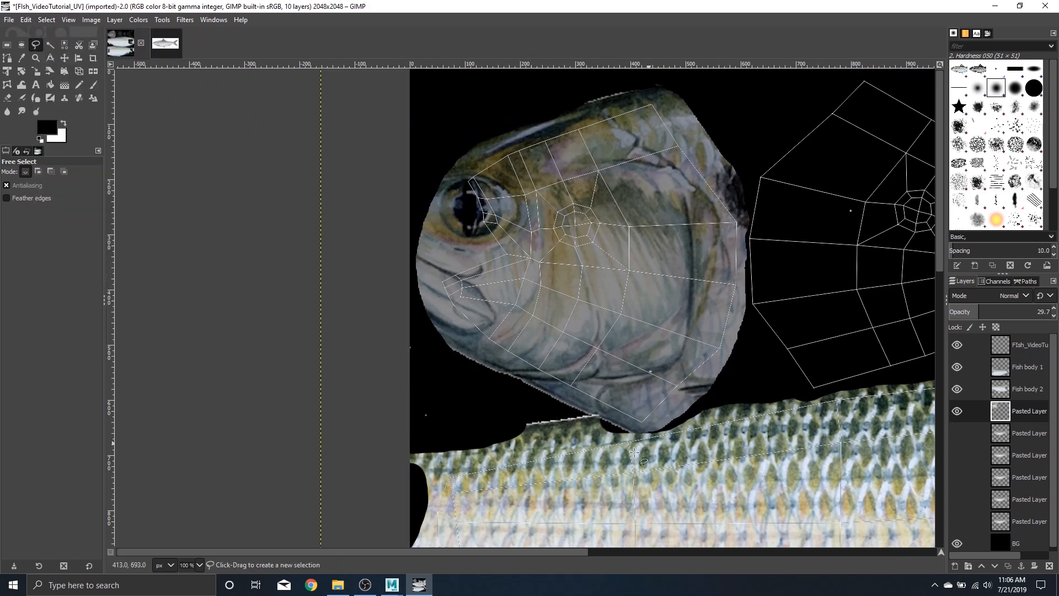
{"action": "scroll", "coordinate": [766, 312], "scroll_direction": "down", "scroll_amount": 3}
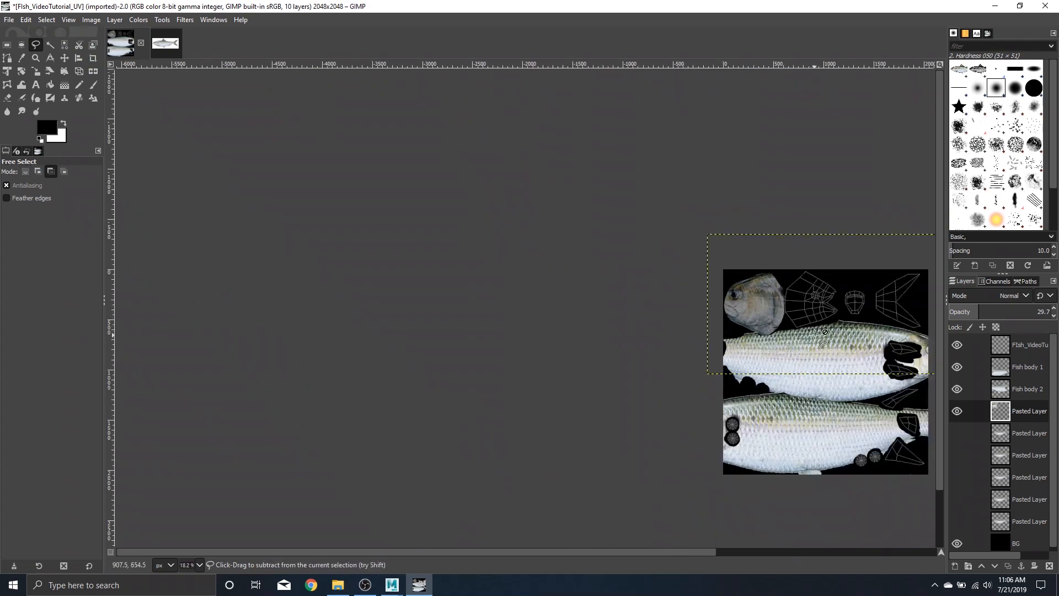
Step: Examine how the cut-out fish head fits the first head shell, especially around the eye, mouth and gill edges
{"action": "scroll", "coordinate": [537, 299], "scroll_direction": "right", "scroll_amount": 5}
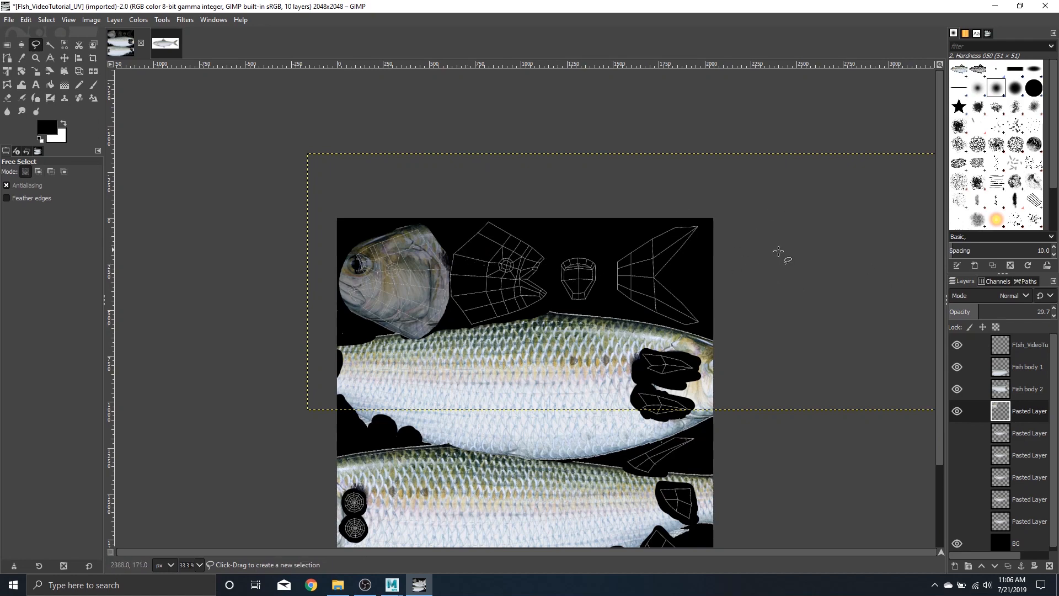
{"action": "scroll", "coordinate": [891, 275], "scroll_direction": "down", "scroll_amount": 2}
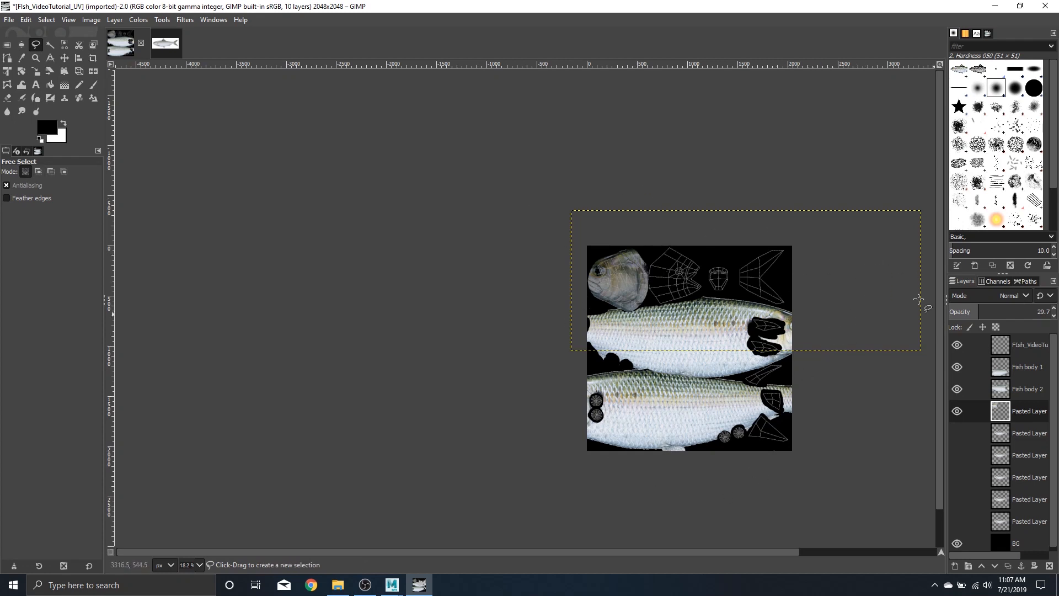
{"action": "scroll", "coordinate": [715, 254], "scroll_direction": "up", "scroll_amount": 3}
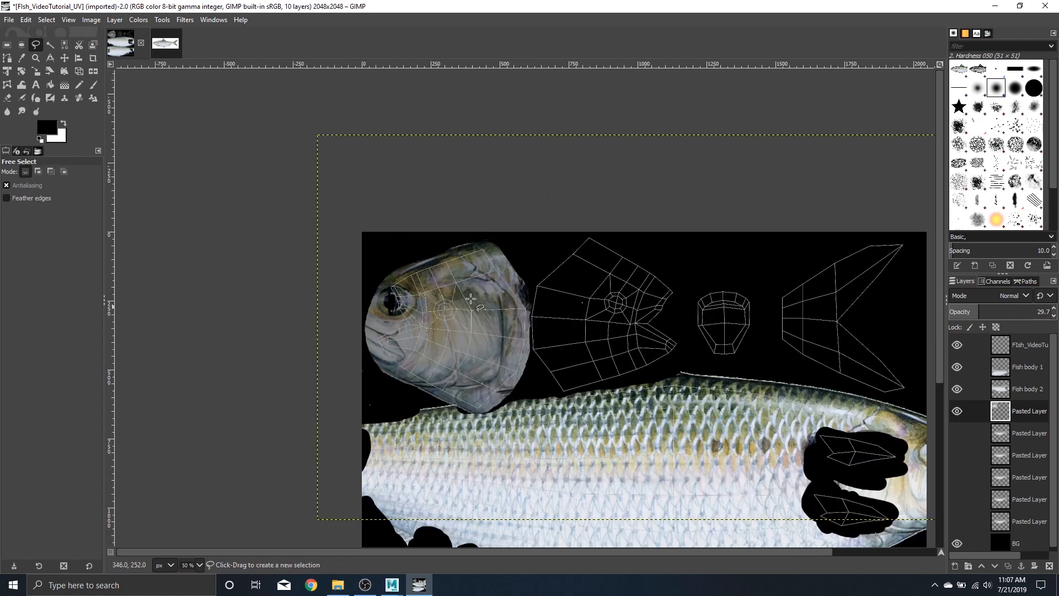
{"action": "scroll", "coordinate": [470, 298], "scroll_direction": "up", "scroll_amount": 2}
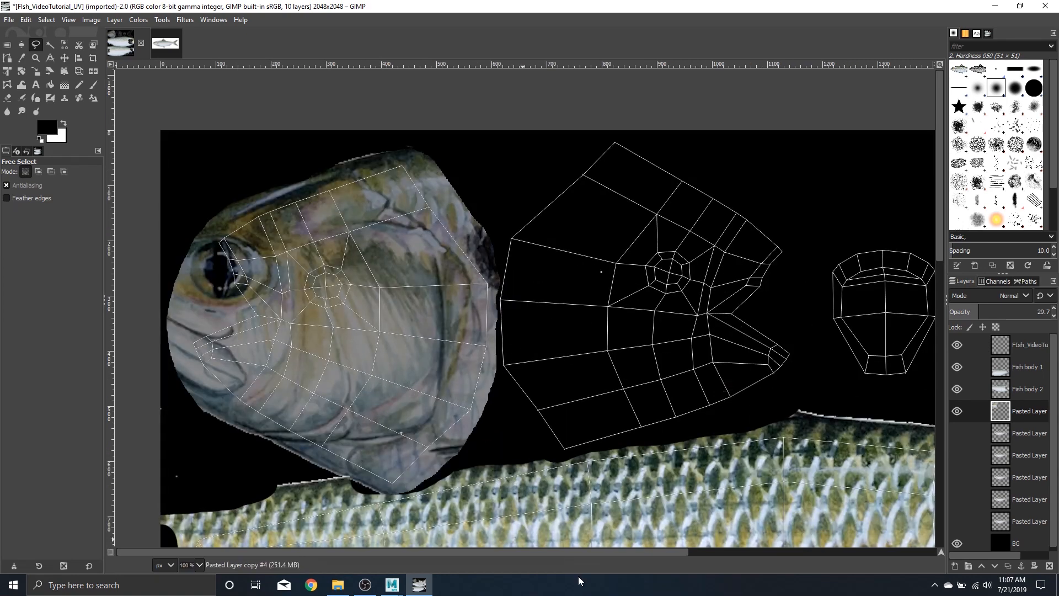
{"action": "scroll", "coordinate": [347, 538], "scroll_direction": "up", "scroll_amount": 1}
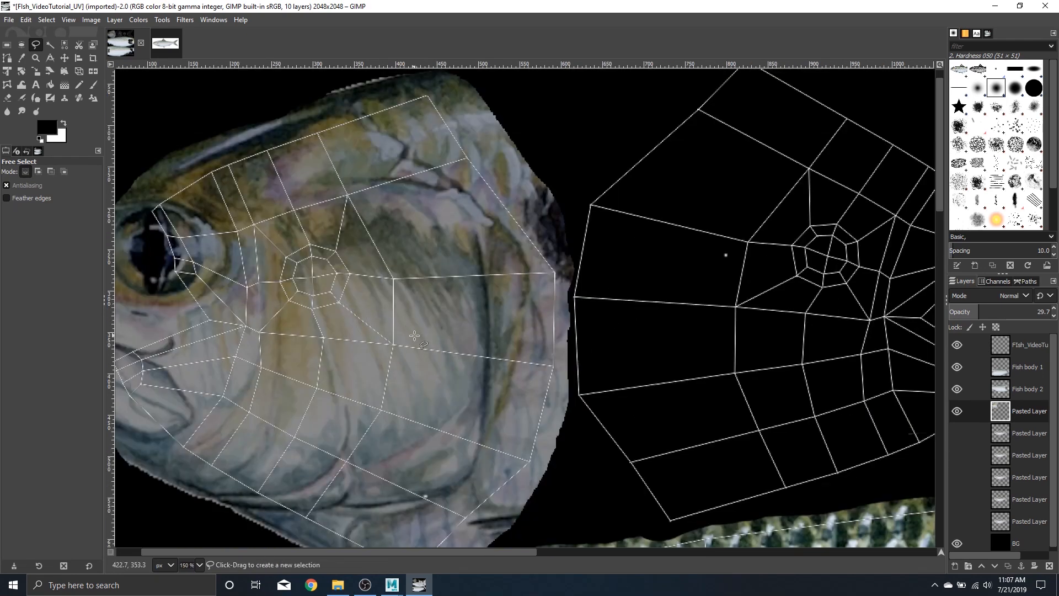
{"action": "scroll", "coordinate": [502, 310], "scroll_direction": "up", "scroll_amount": 3}
{"action": "scroll", "coordinate": [504, 310], "scroll_direction": "left", "scroll_amount": 1}
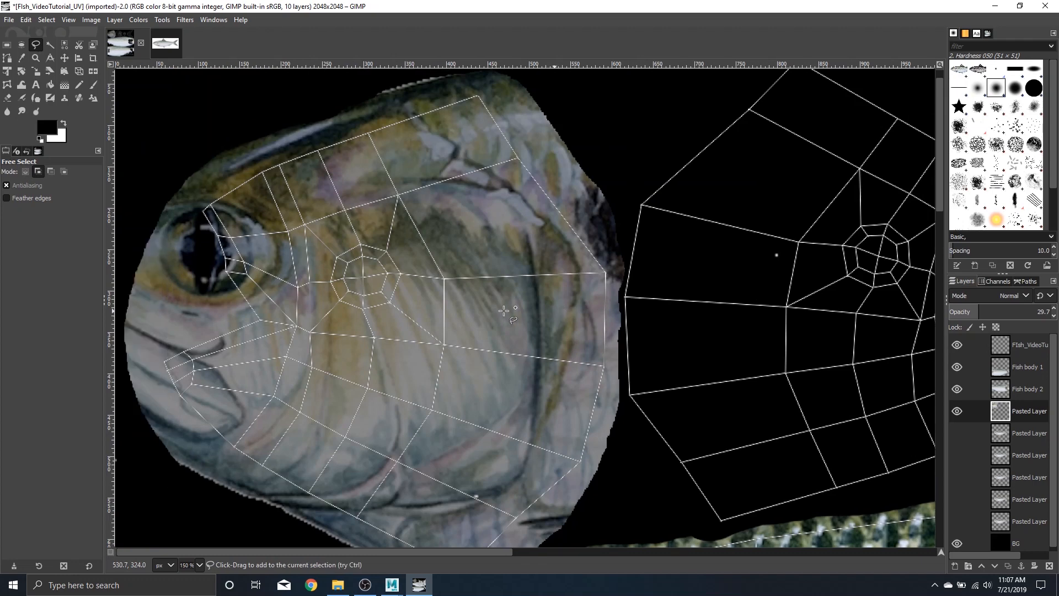
{"action": "scroll", "coordinate": [504, 310], "scroll_direction": "down", "scroll_amount": 1}
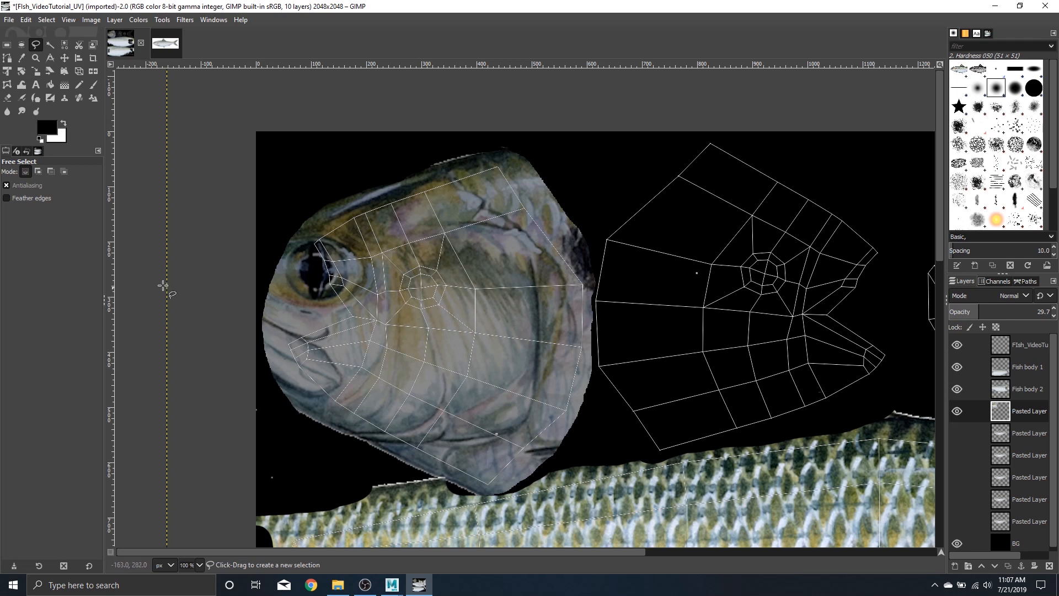
Step: Try to cover the mouth and the area behind the eye with cheek texture using the Clone tool
{"action": "left_click", "coordinate": [69, 98]}
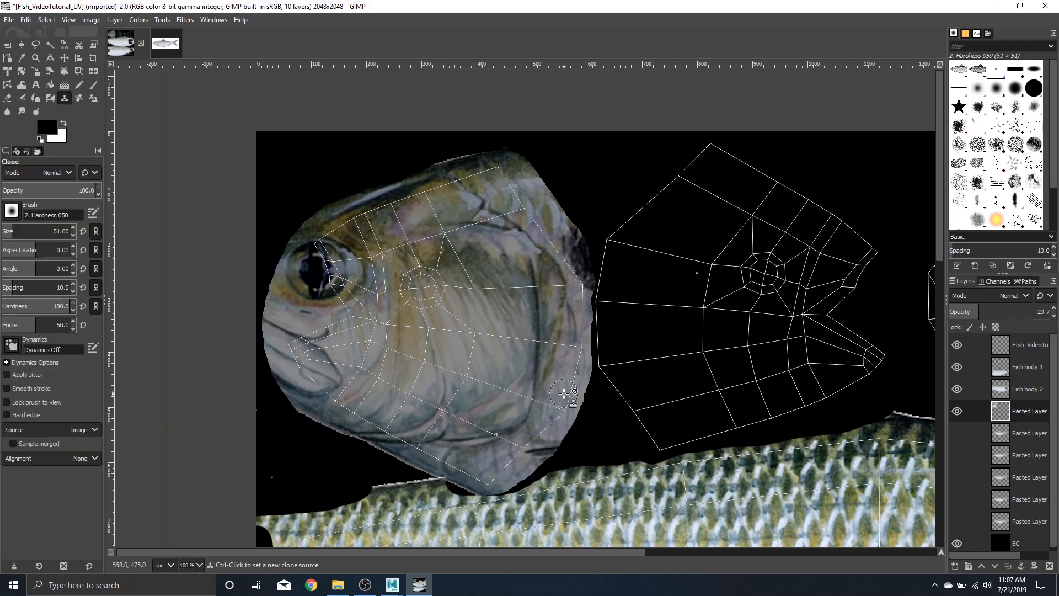
{"action": "scroll", "coordinate": [564, 393], "scroll_direction": "down", "scroll_amount": 10}
{"action": "scroll", "coordinate": [462, 320], "scroll_direction": "up", "scroll_amount": 8}
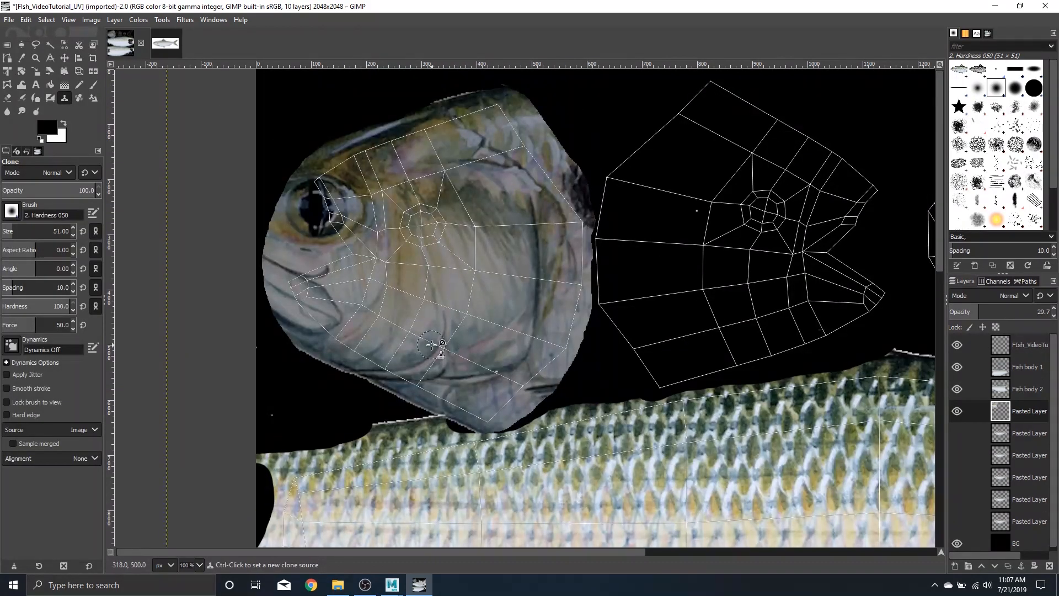
{"action": "right_click", "coordinate": [425, 210]}
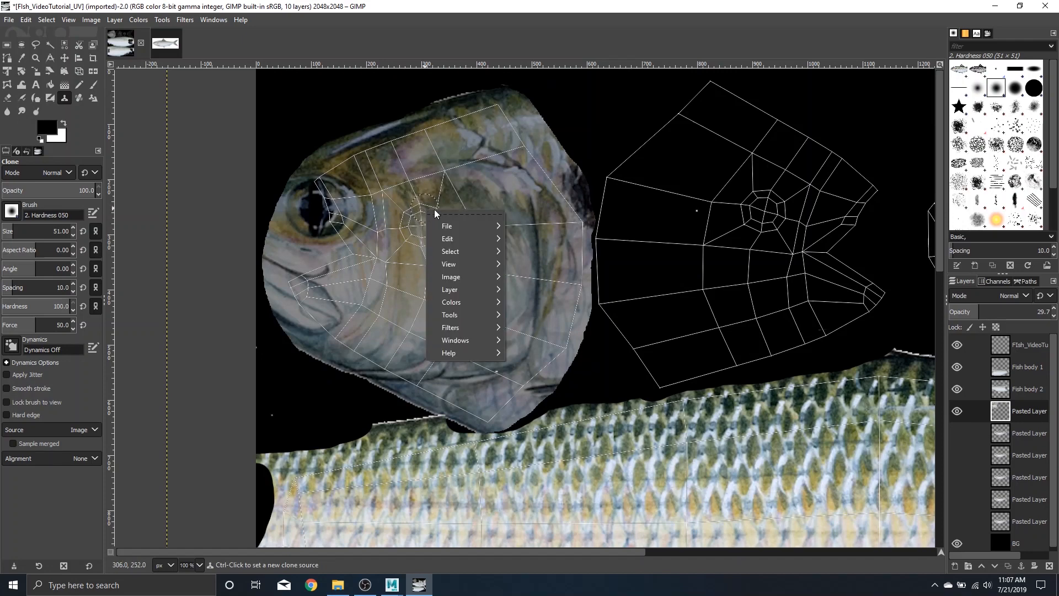
{"action": "key", "text": "Escape"}
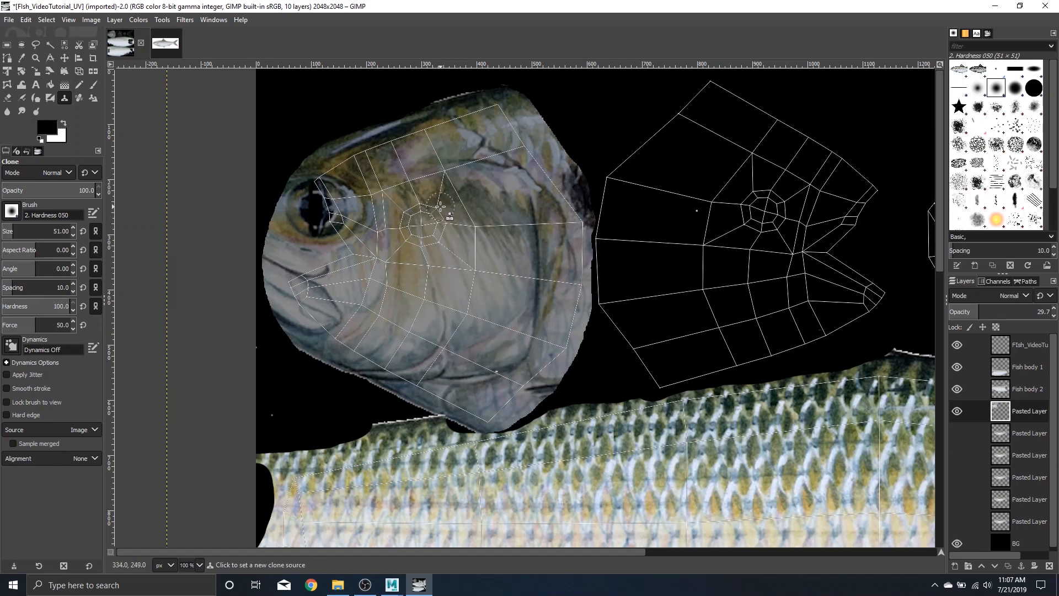
{"action": "left_click", "coordinate": [425, 206], "text": "ctrl"}
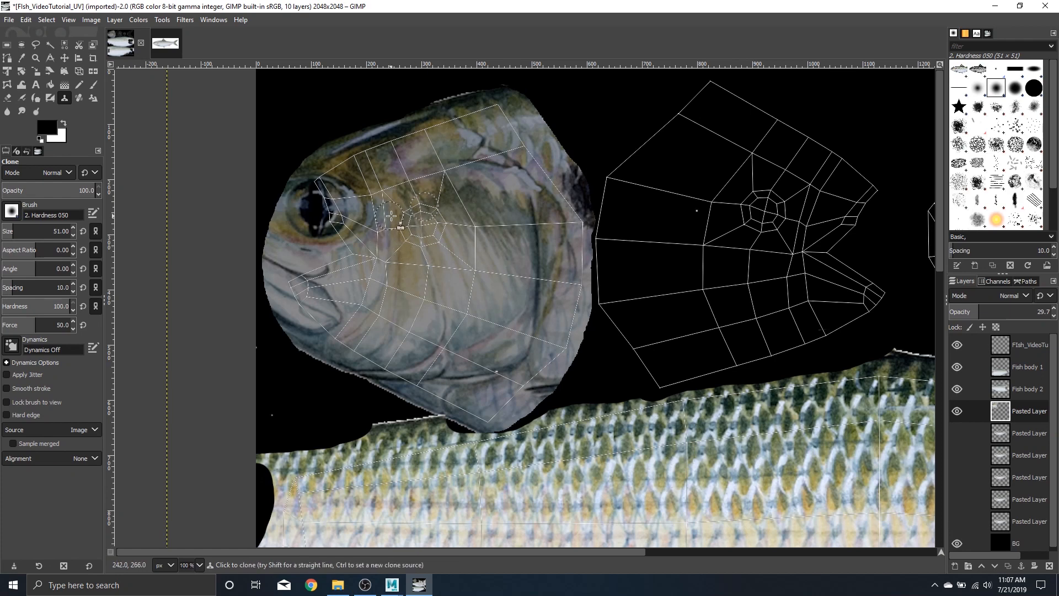
{"action": "mouse_move", "coordinate": [381, 246]}
{"action": "left_mouse_down"}
{"action": "mouse_move", "coordinate": [381, 200]}
{"action": "mouse_move", "coordinate": [384, 259]}
{"action": "left_mouse_up"}
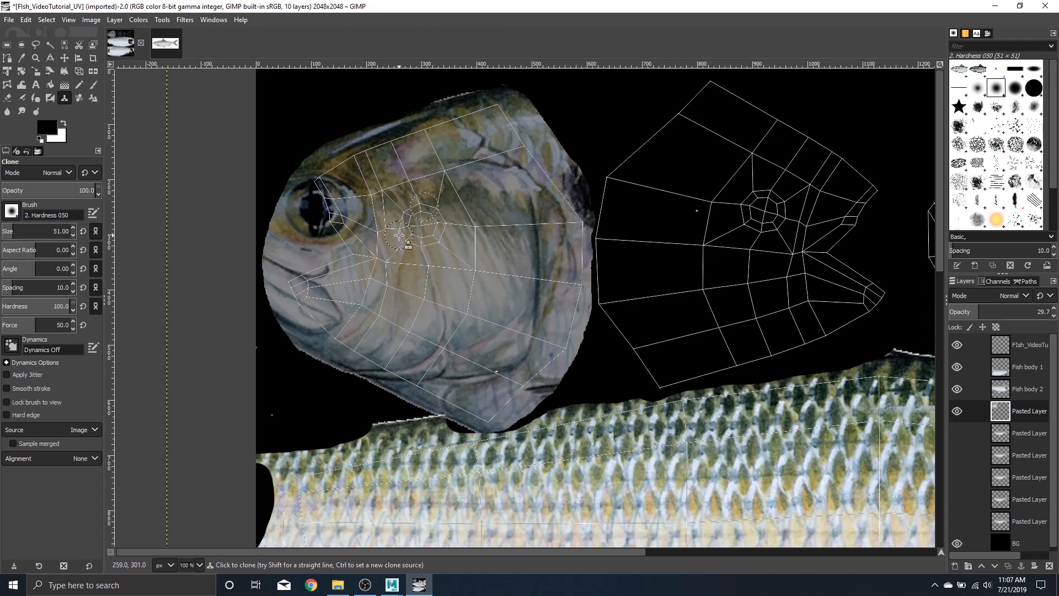
{"action": "mouse_move", "coordinate": [381, 208]}
{"action": "left_mouse_down"}
{"action": "mouse_move", "coordinate": [384, 257]}
{"action": "mouse_move", "coordinate": [352, 286]}
{"action": "left_mouse_up"}
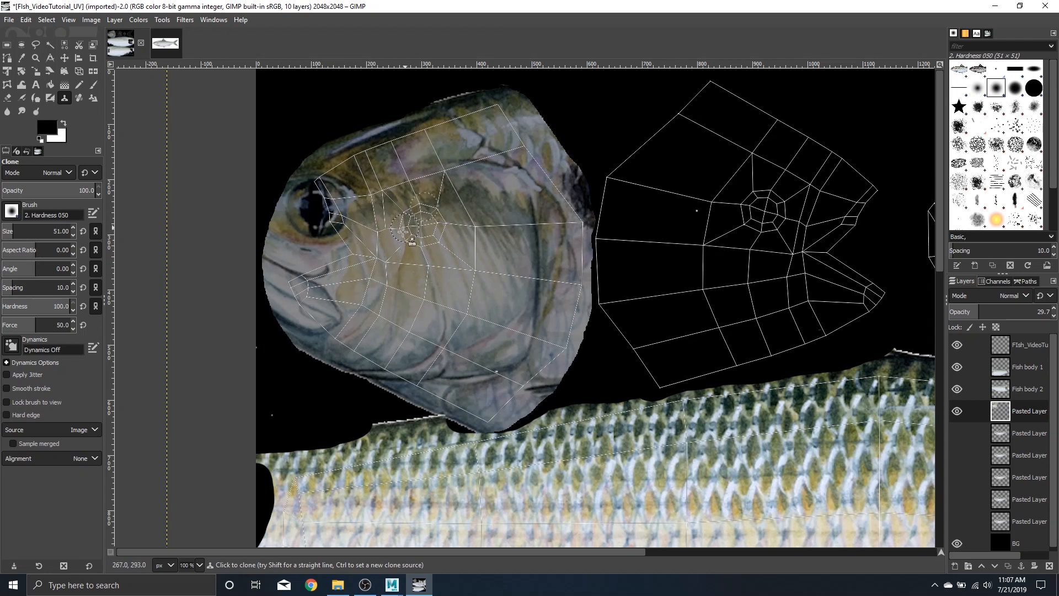
{"action": "left_click_drag", "start_coordinate": [399, 235], "coordinate": [381, 292]}
{"action": "left_click", "coordinate": [437, 249], "text": "ctrl"}
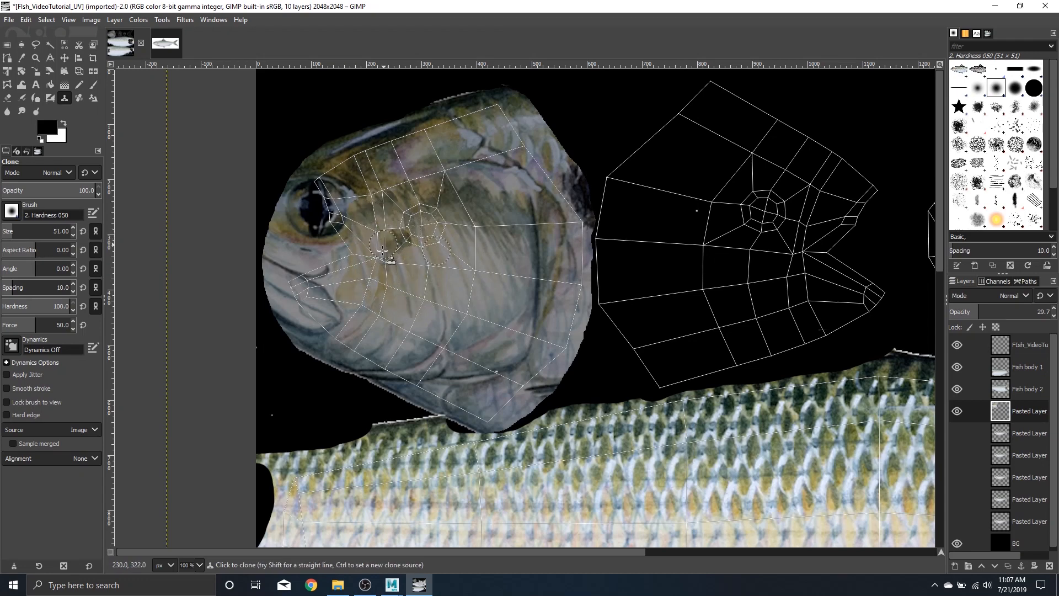
{"action": "mouse_move", "coordinate": [386, 227]}
{"action": "left_mouse_down"}
{"action": "mouse_move", "coordinate": [375, 307]}
{"action": "mouse_move", "coordinate": [377, 259]}
{"action": "mouse_move", "coordinate": [371, 269]}
{"action": "mouse_move", "coordinate": [354, 226]}
{"action": "mouse_move", "coordinate": [358, 264]}
{"action": "mouse_move", "coordinate": [329, 260]}
{"action": "left_mouse_up"}
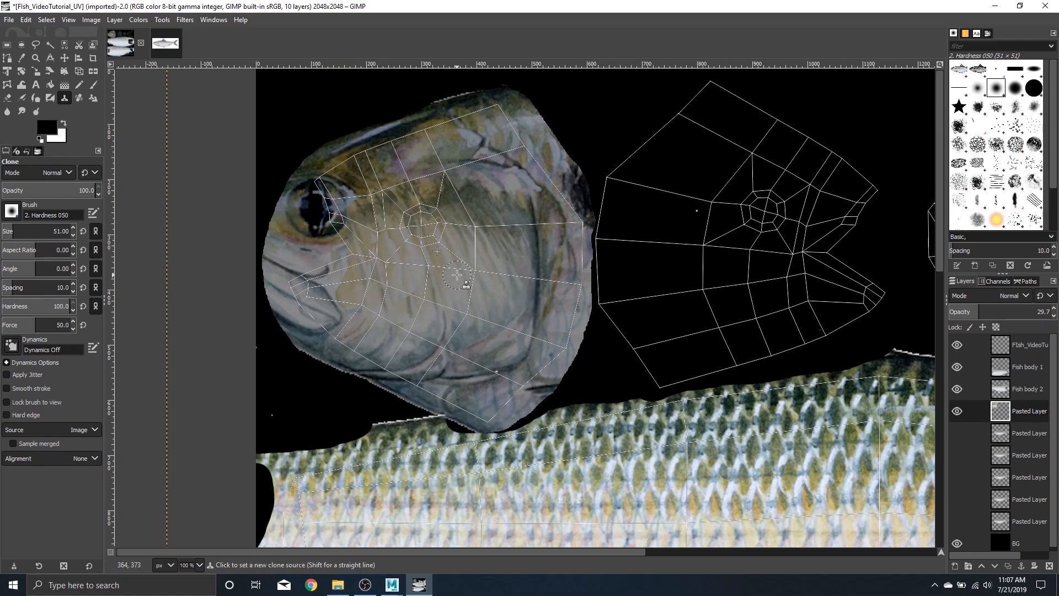
Step: Undo the clone strokes on the fish head and clear the restored selection
{"action": "key", "text": "ctrl+z"}
{"action": "key", "text": "ctrl+z"}
{"action": "key", "text": "ctrl+z"}
{"action": "key", "text": "ctrl+z"}
{"action": "key", "text": "ctrl+z"}
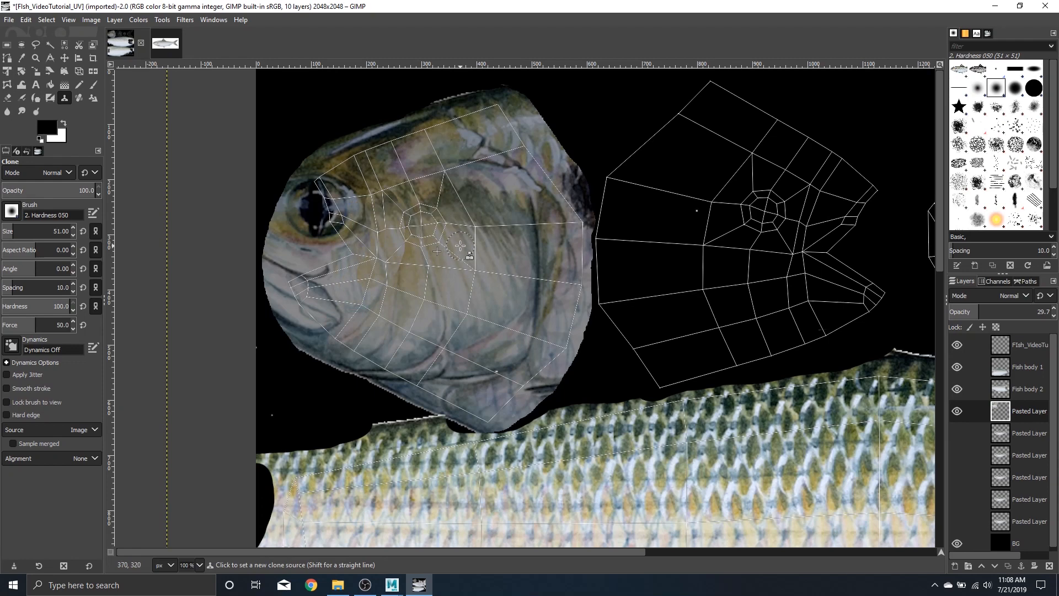
{"action": "key", "text": "ctrl+z"}
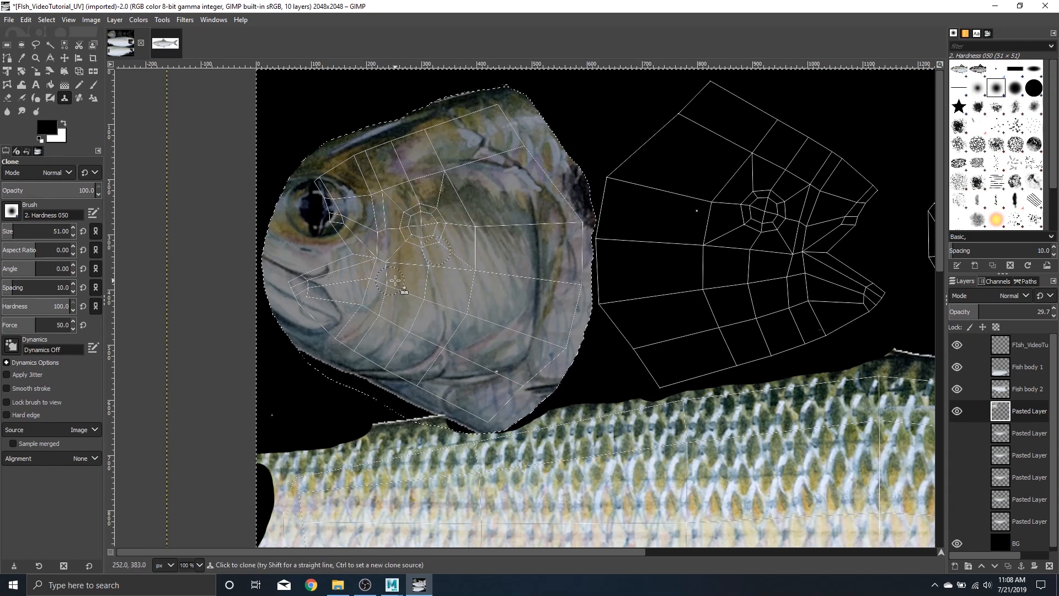
{"action": "left_click", "coordinate": [46, 20]}
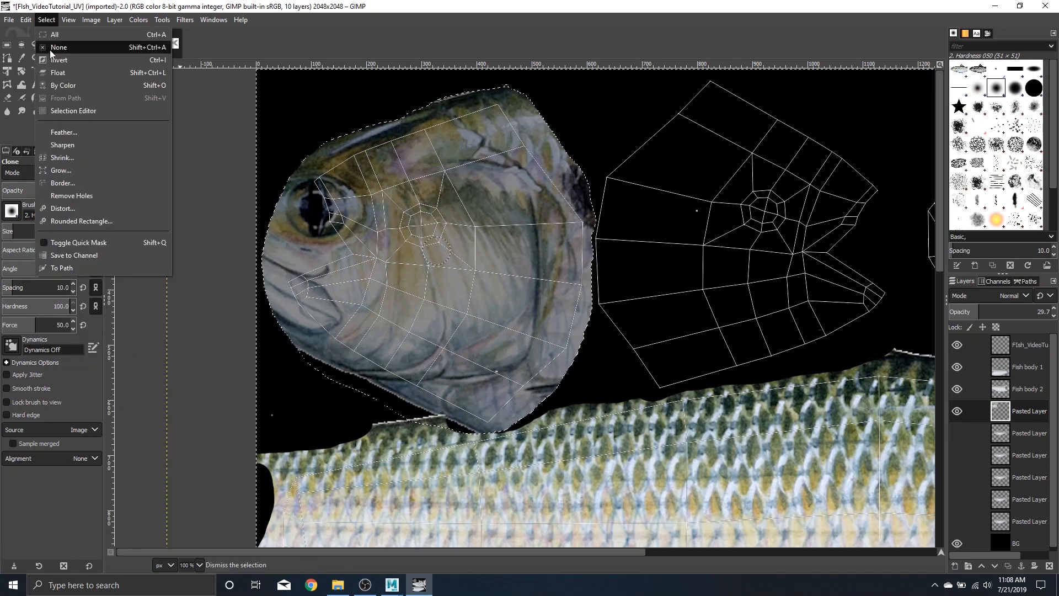
{"action": "left_click", "coordinate": [50, 51]}
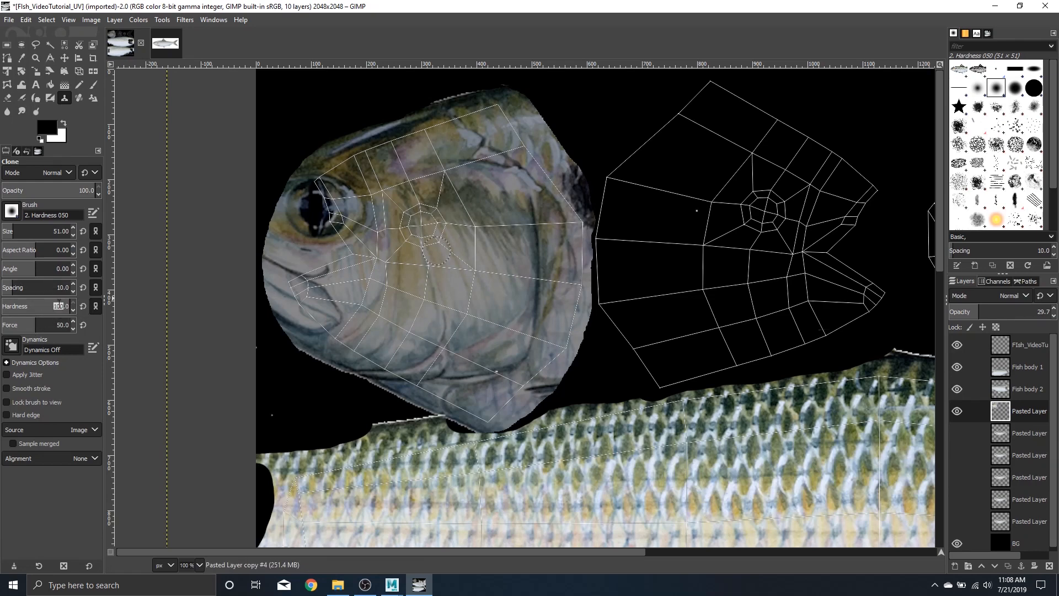
Step: Set the Clone brush hardness to 69 and cover the fish's mouth lines inside the shell with nearby cheek texture
{"action": "left_click", "coordinate": [39, 308]}
{"action": "left_click_drag", "start_coordinate": [39, 308], "coordinate": [49, 308]}
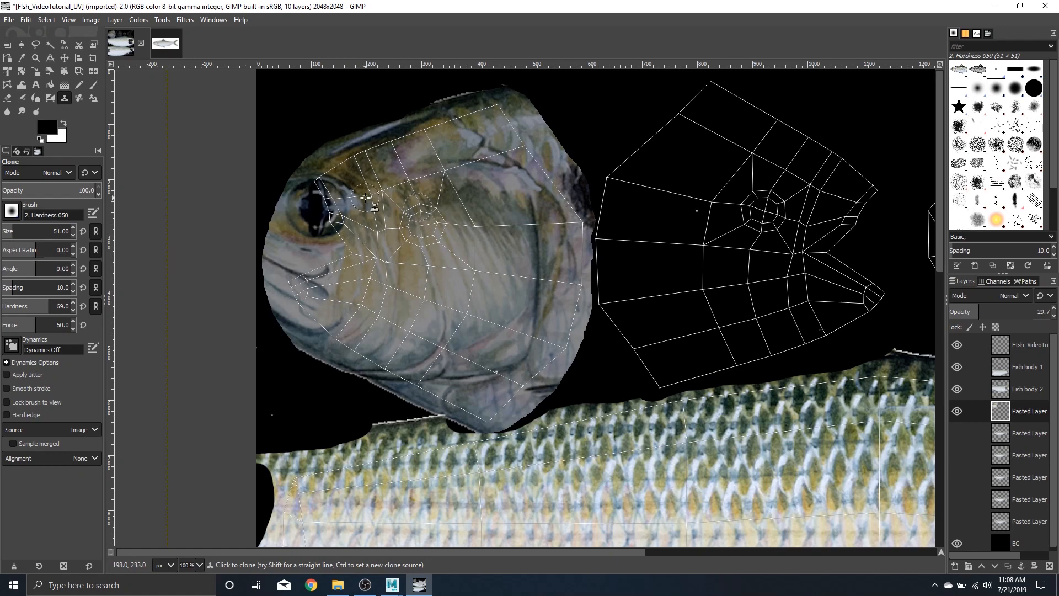
{"action": "left_click", "coordinate": [384, 304], "text": "ctrl"}
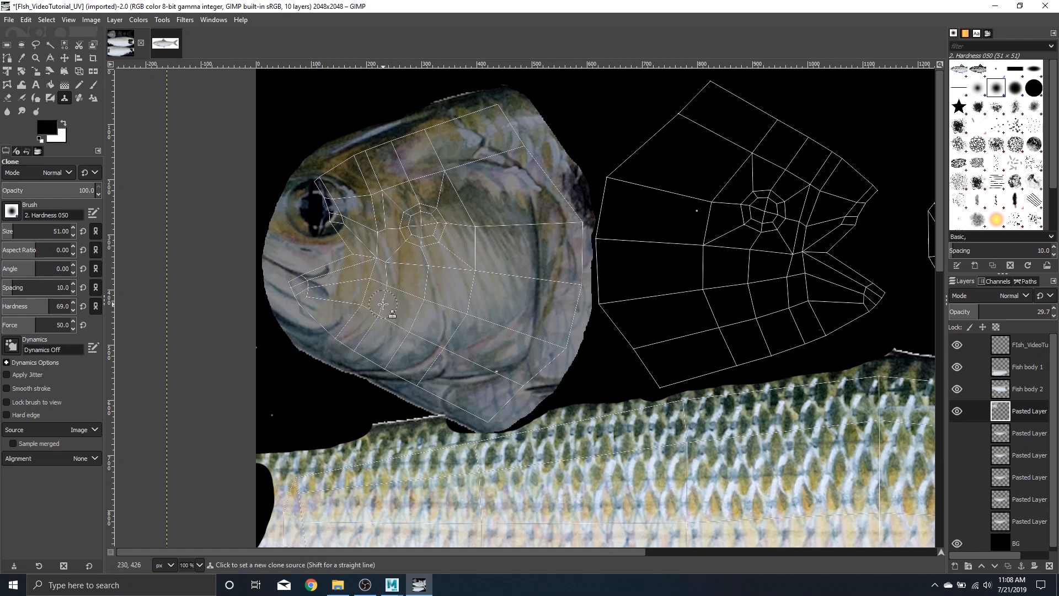
{"action": "mouse_move", "coordinate": [343, 278]}
{"action": "left_mouse_down"}
{"action": "mouse_move", "coordinate": [315, 319]}
{"action": "mouse_move", "coordinate": [332, 266]}
{"action": "mouse_move", "coordinate": [316, 292]}
{"action": "mouse_move", "coordinate": [305, 281]}
{"action": "mouse_move", "coordinate": [298, 290]}
{"action": "mouse_move", "coordinate": [312, 319]}
{"action": "mouse_move", "coordinate": [345, 273]}
{"action": "mouse_move", "coordinate": [313, 310]}
{"action": "left_mouse_up"}
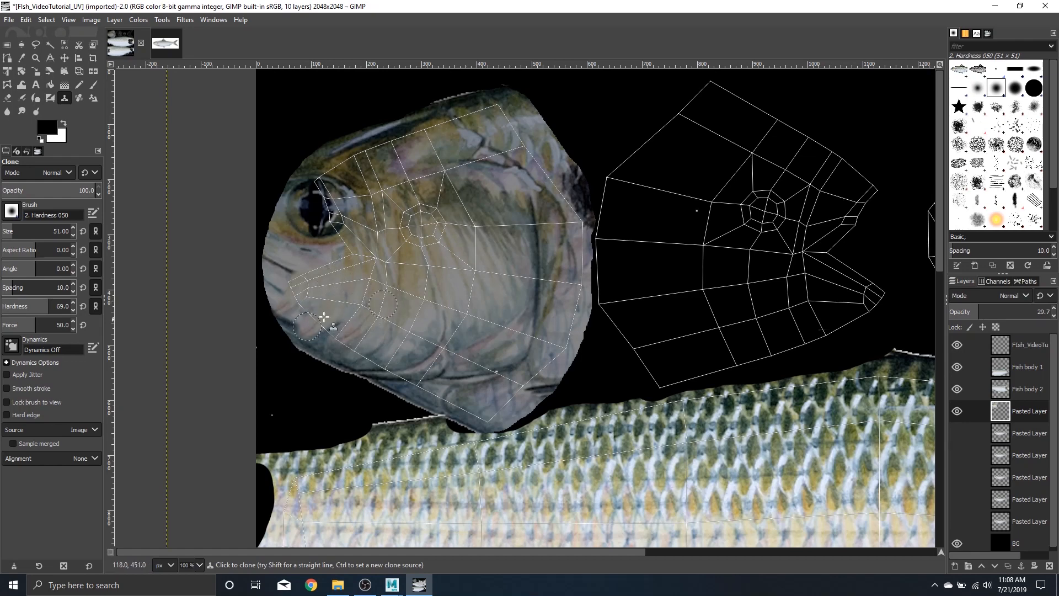
Step: Clone skin texture from above the cheek over the rear part of the eye inside the head shell
{"action": "left_click", "coordinate": [400, 208], "text": "ctrl"}
{"action": "left_click", "coordinate": [380, 161], "text": "ctrl"}
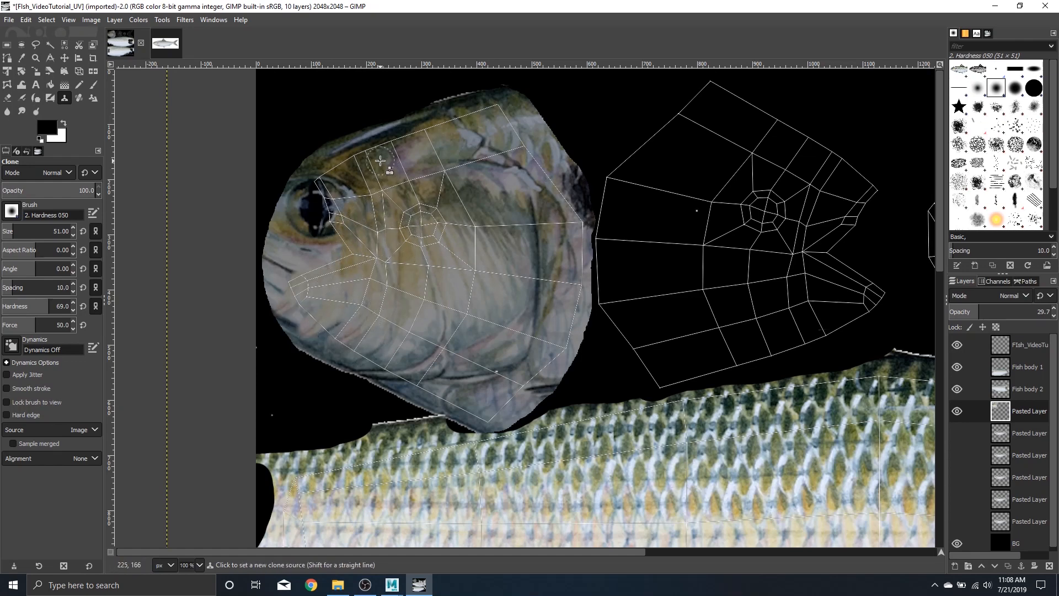
{"action": "mouse_move", "coordinate": [380, 227]}
{"action": "left_mouse_down"}
{"action": "mouse_move", "coordinate": [370, 210]}
{"action": "mouse_move", "coordinate": [348, 205]}
{"action": "mouse_move", "coordinate": [337, 240]}
{"action": "left_mouse_up"}
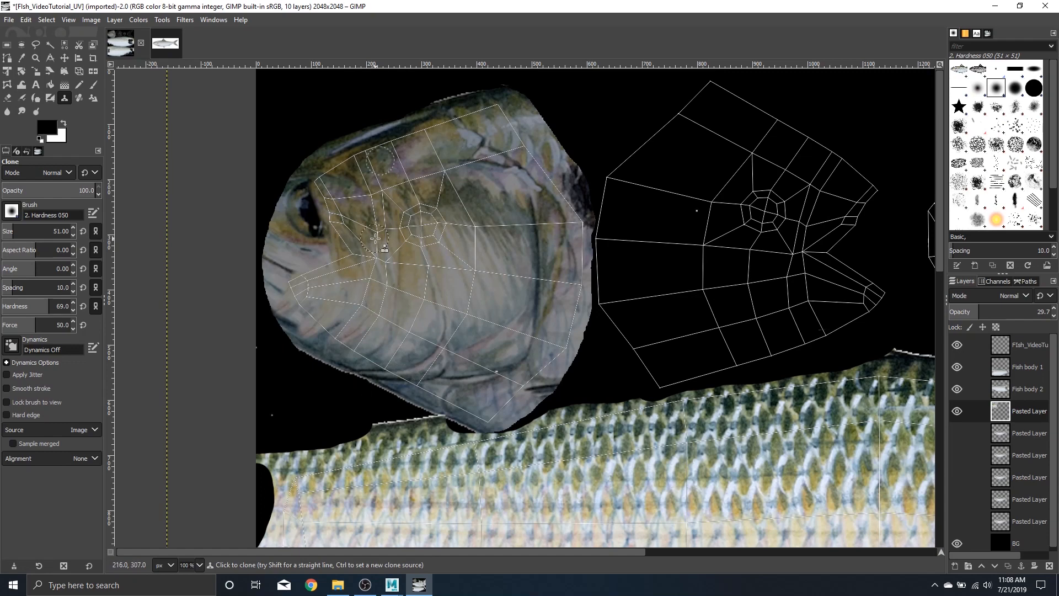
Step: Blend the cheek behind and below the eye by cloning texture from the middle of the gill cover
{"action": "left_click", "coordinate": [414, 199], "text": "ctrl"}
{"action": "left_click", "coordinate": [448, 243], "text": "ctrl"}
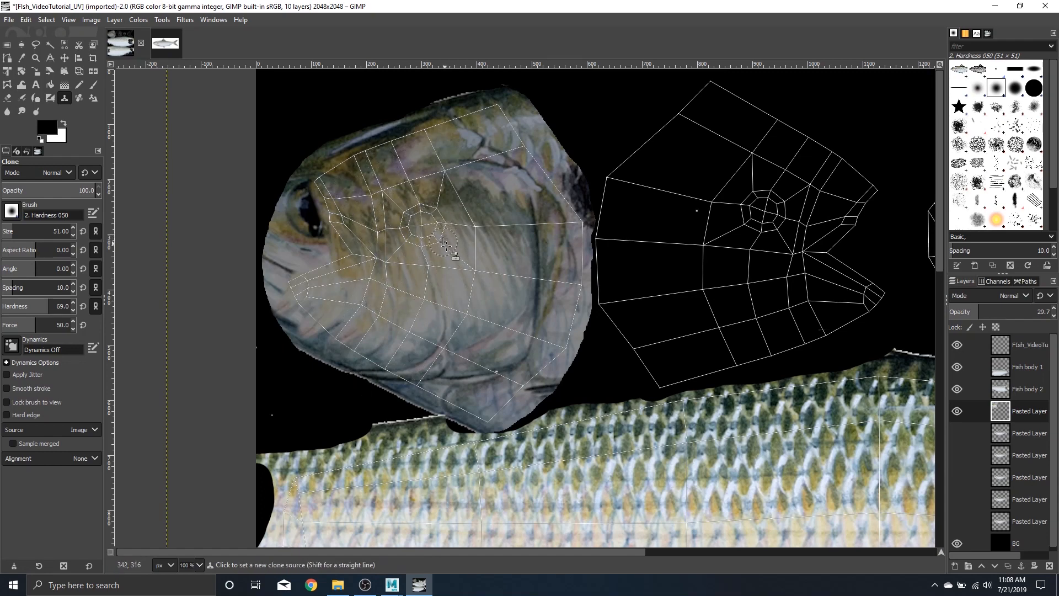
{"action": "left_click_drag", "start_coordinate": [417, 230], "coordinate": [405, 320]}
{"action": "mouse_move", "coordinate": [389, 250]}
{"action": "left_mouse_down"}
{"action": "mouse_move", "coordinate": [369, 290]}
{"action": "mouse_move", "coordinate": [346, 282]}
{"action": "mouse_move", "coordinate": [354, 256]}
{"action": "left_mouse_up"}
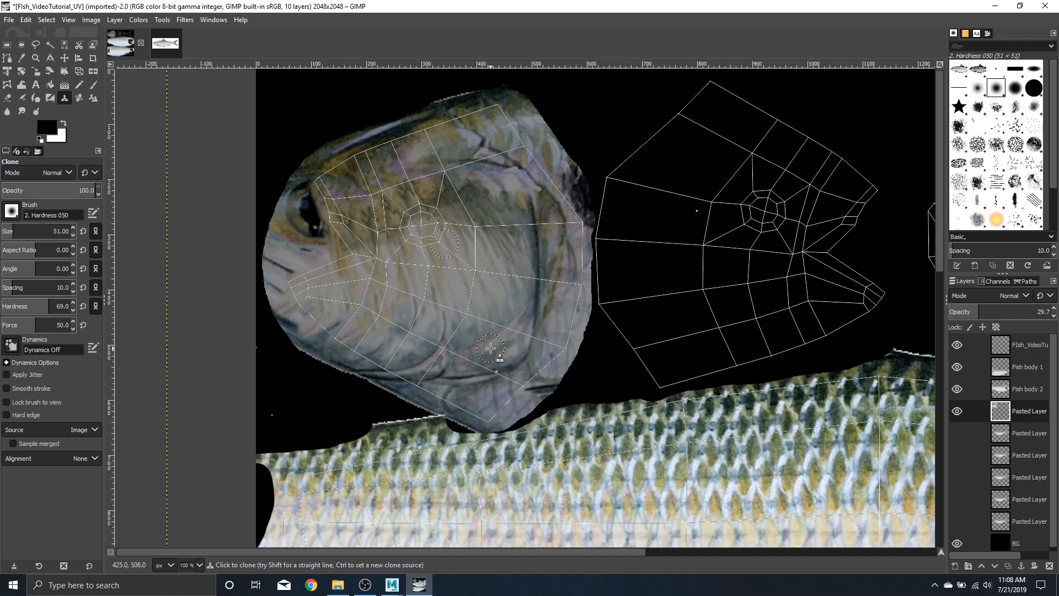
Step: Rename the head layer to "Fish face L" and duplicate it
{"action": "double_click", "coordinate": [1030, 411]}
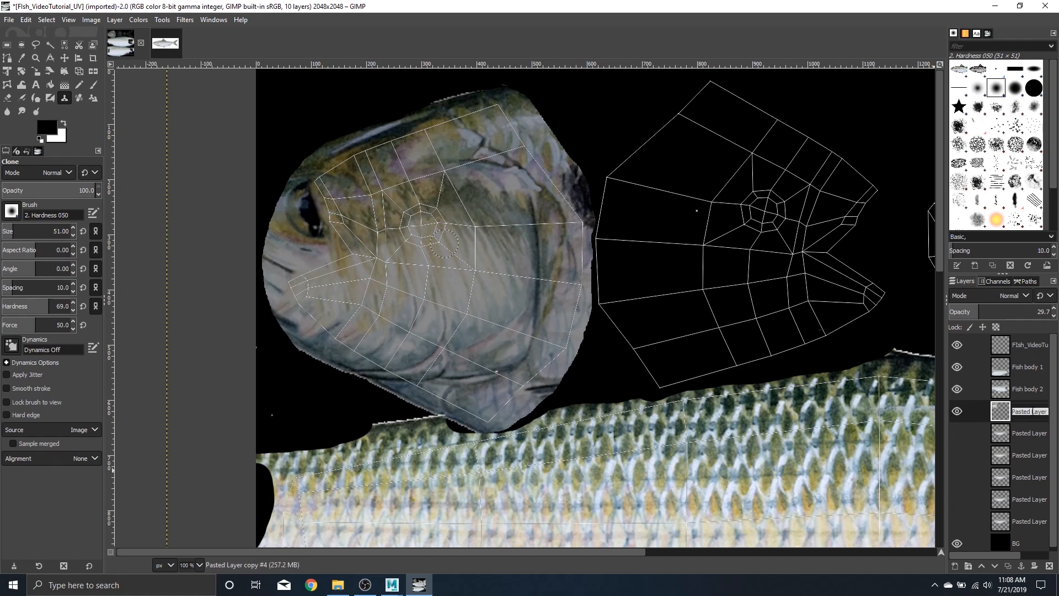
{"action": "type", "text": "Fish face L"}
{"action": "key", "text": "Return"}
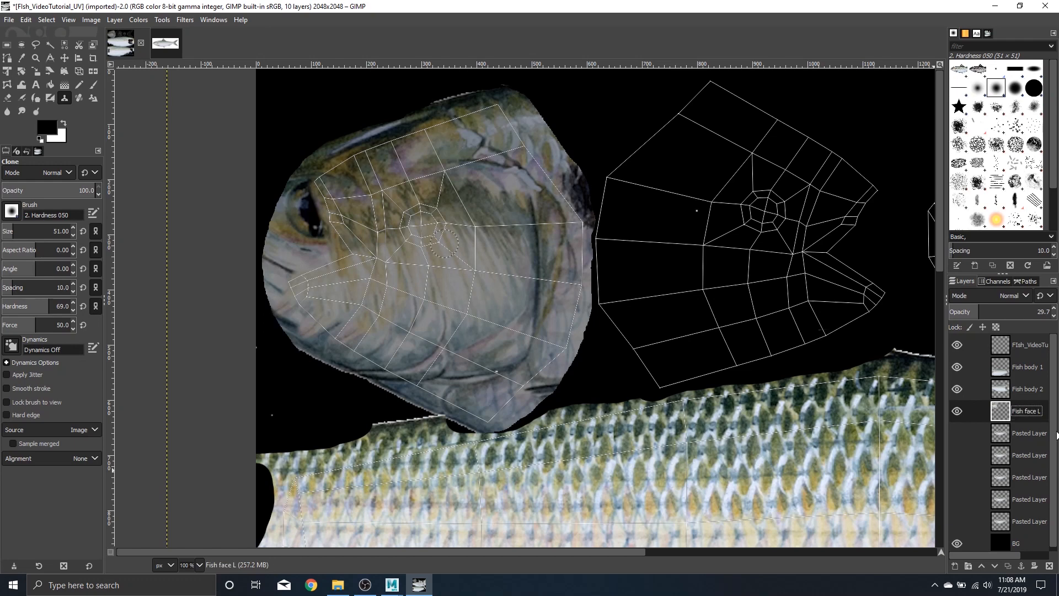
{"action": "right_click", "coordinate": [1022, 411]}
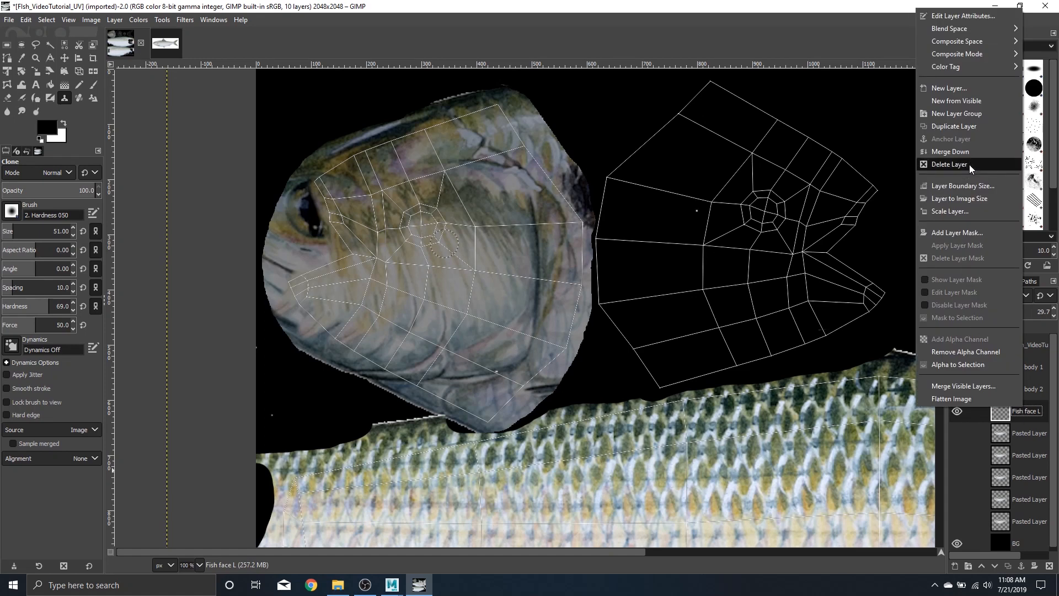
{"action": "left_click", "coordinate": [979, 127]}
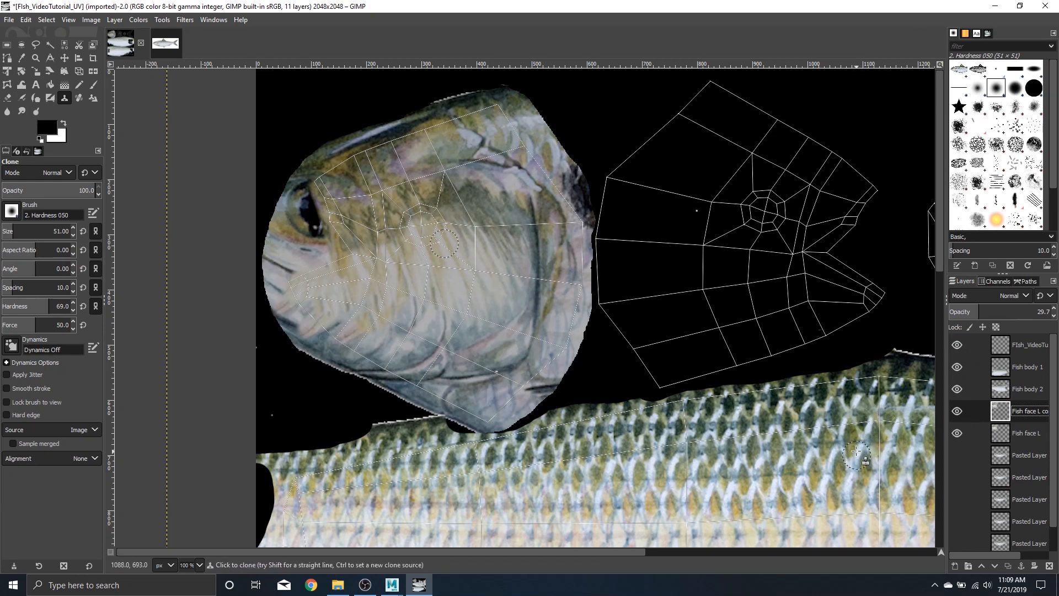
Step: Move the duplicated face with Unified Transform onto the second head shell, about 616 px to the right and 10 px up
{"action": "key", "text": "shift+t"}
{"action": "left_click", "coordinate": [793, 446]}
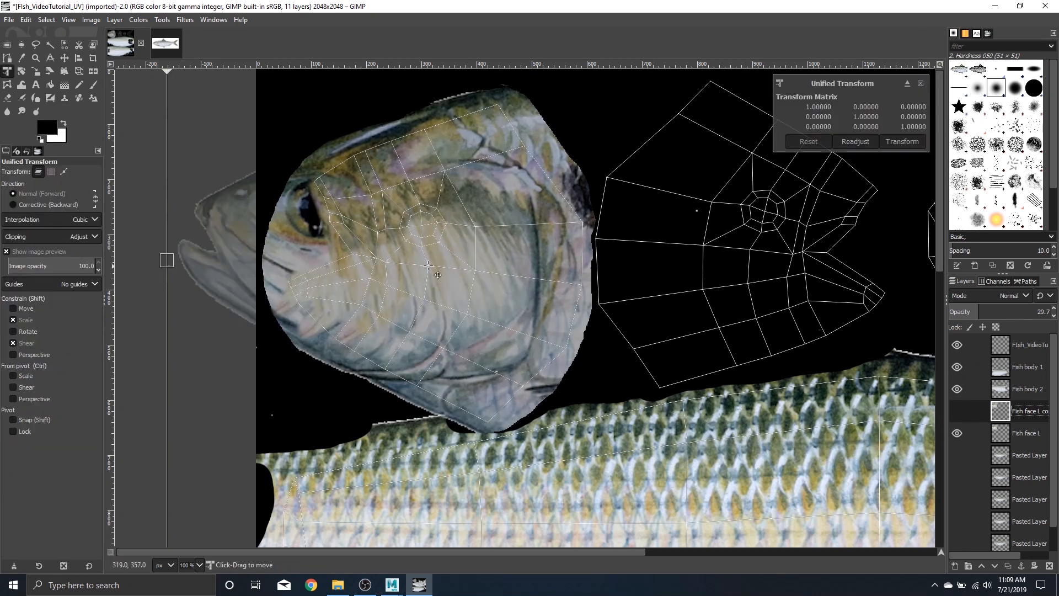
{"action": "left_click_drag", "start_coordinate": [229, 216], "coordinate": [568, 209]}
Step: Flip the duplicated fish face layer horizontally
{"action": "right_click", "coordinate": [708, 229]}
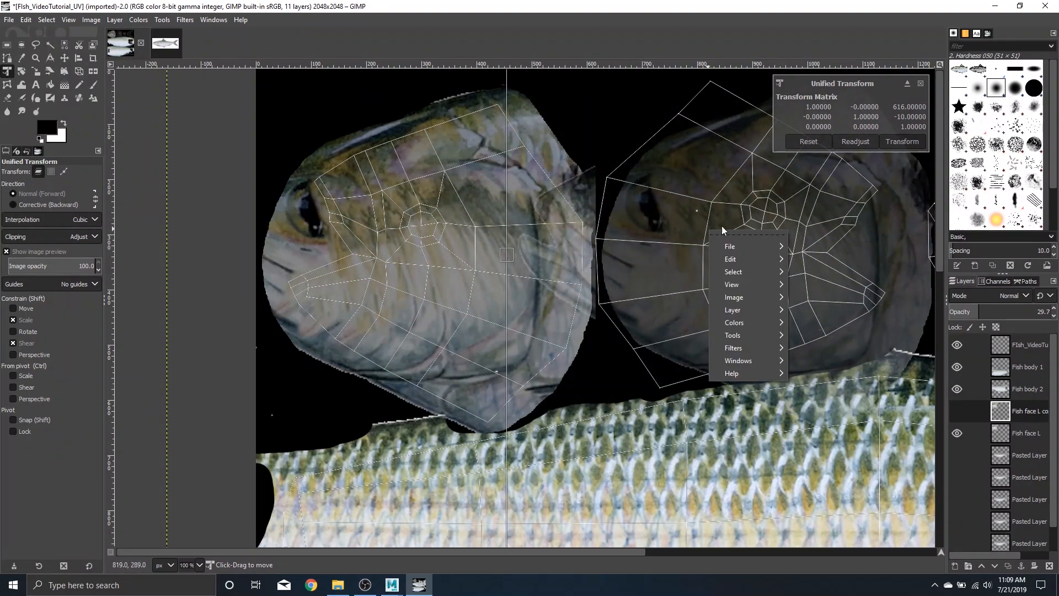
{"action": "mouse_move", "coordinate": [761, 313]}
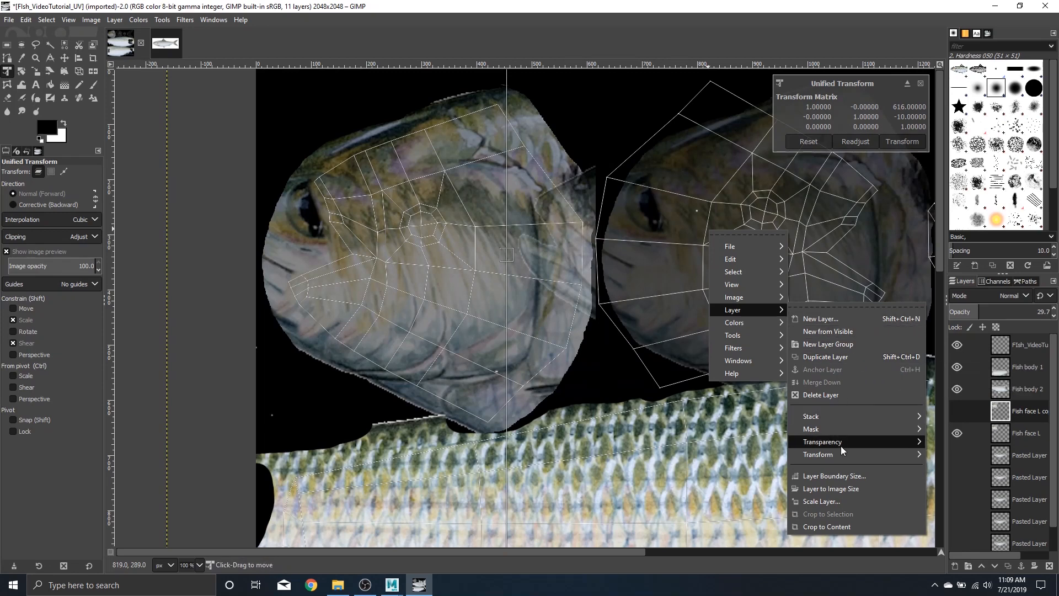
{"action": "mouse_move", "coordinate": [842, 455]}
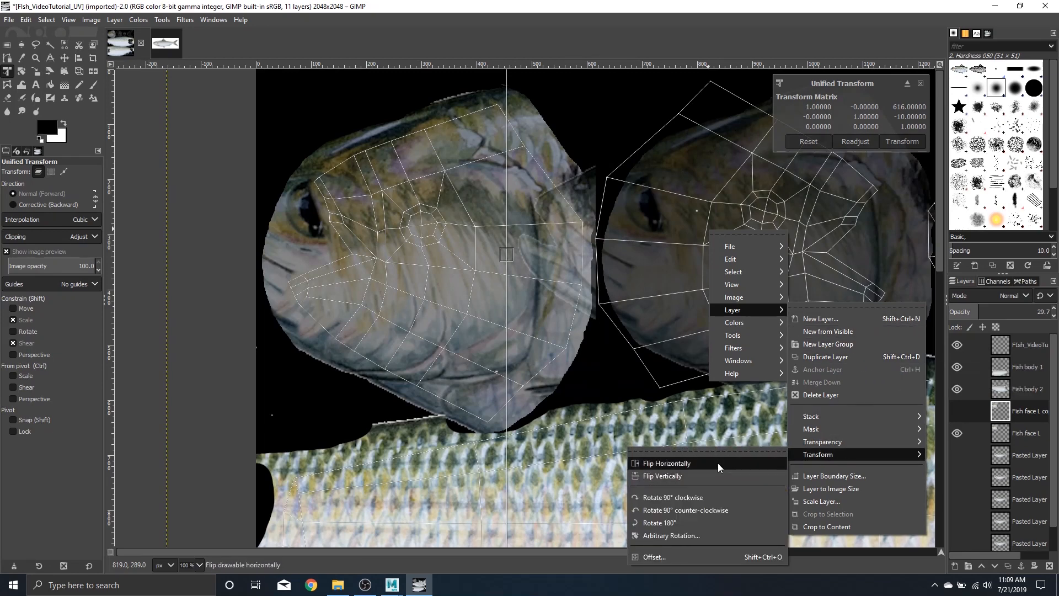
{"action": "left_click", "coordinate": [717, 462]}
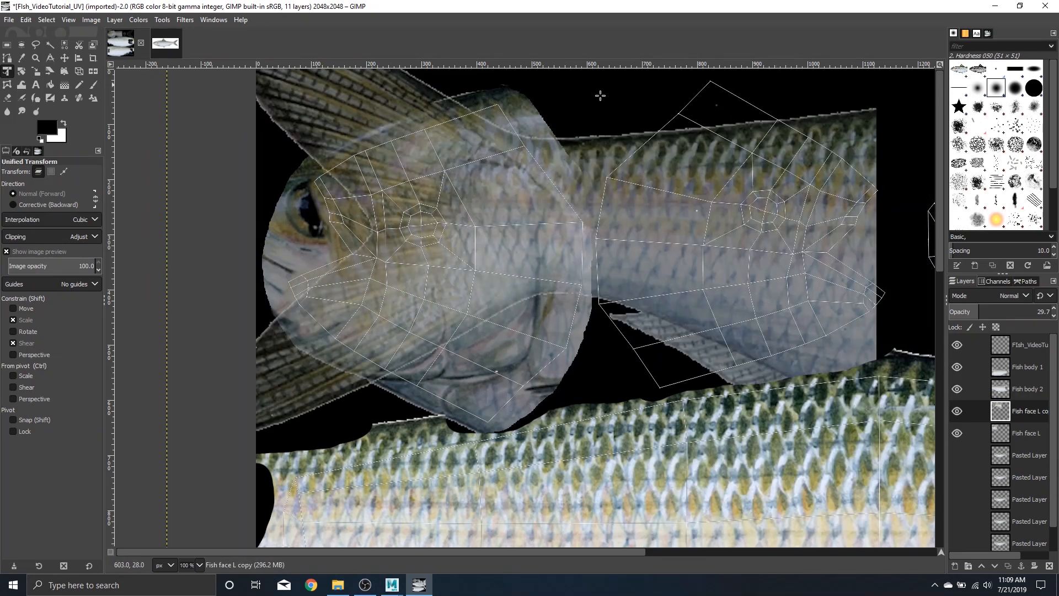
Step: Fit the mirrored face to the second head shell with Unified Transform, moving it about 1954 px left and scaling it uniformly by about 1.028
{"action": "left_click_drag", "start_coordinate": [609, 160], "coordinate": [5, 154]}
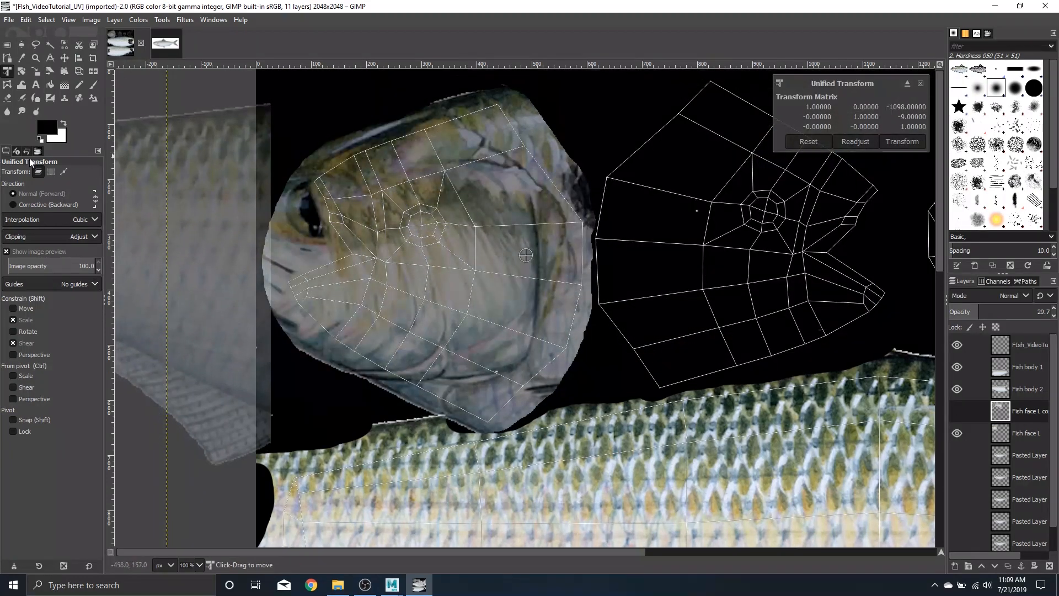
{"action": "left_click_drag", "start_coordinate": [813, 238], "coordinate": [353, 239]}
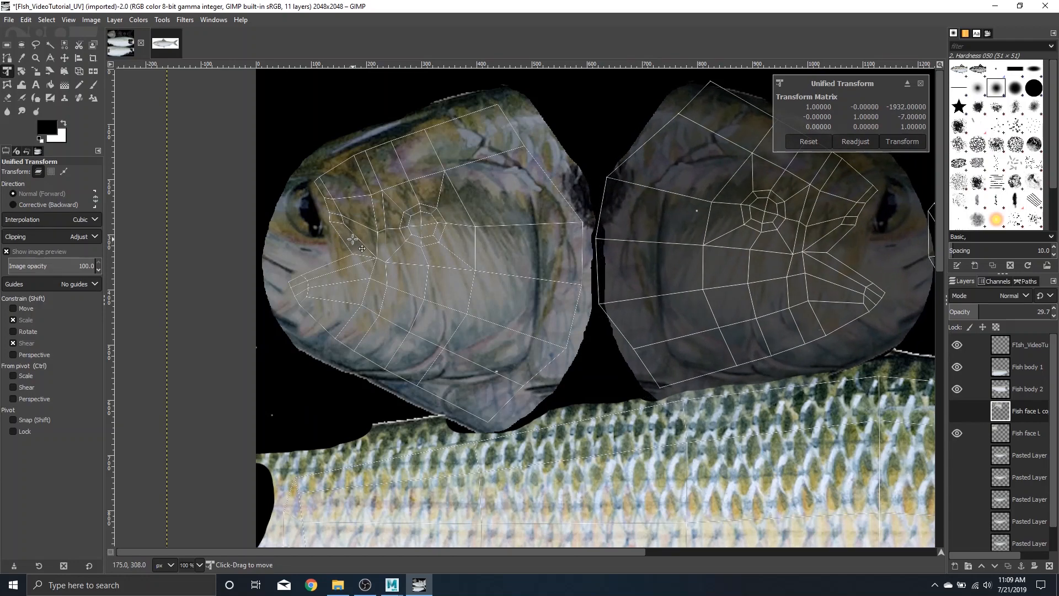
{"action": "left_click_drag", "start_coordinate": [792, 258], "coordinate": [764, 262]}
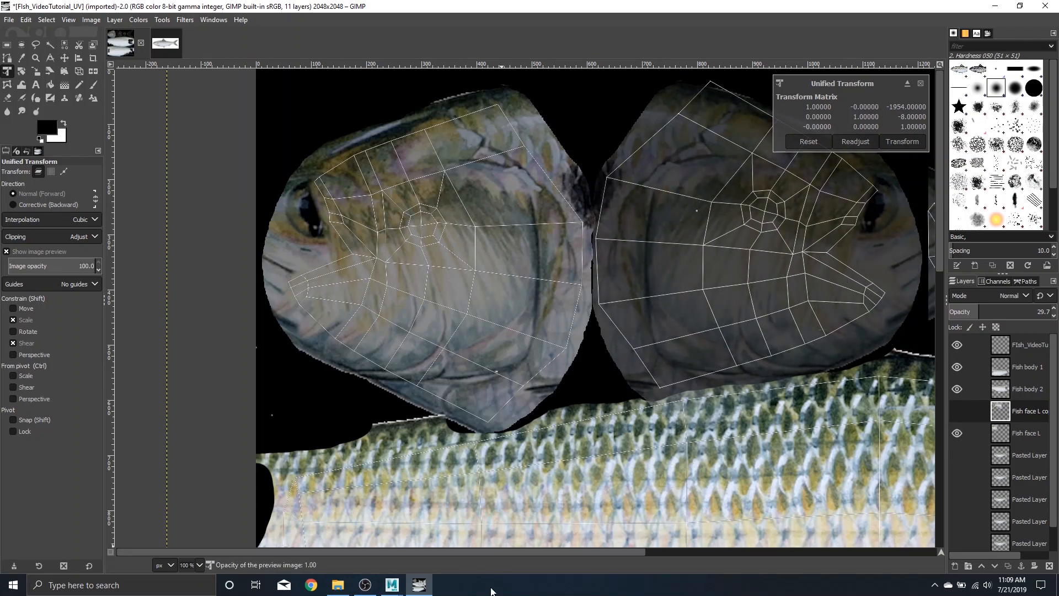
{"action": "left_click_drag", "start_coordinate": [527, 553], "coordinate": [554, 559]}
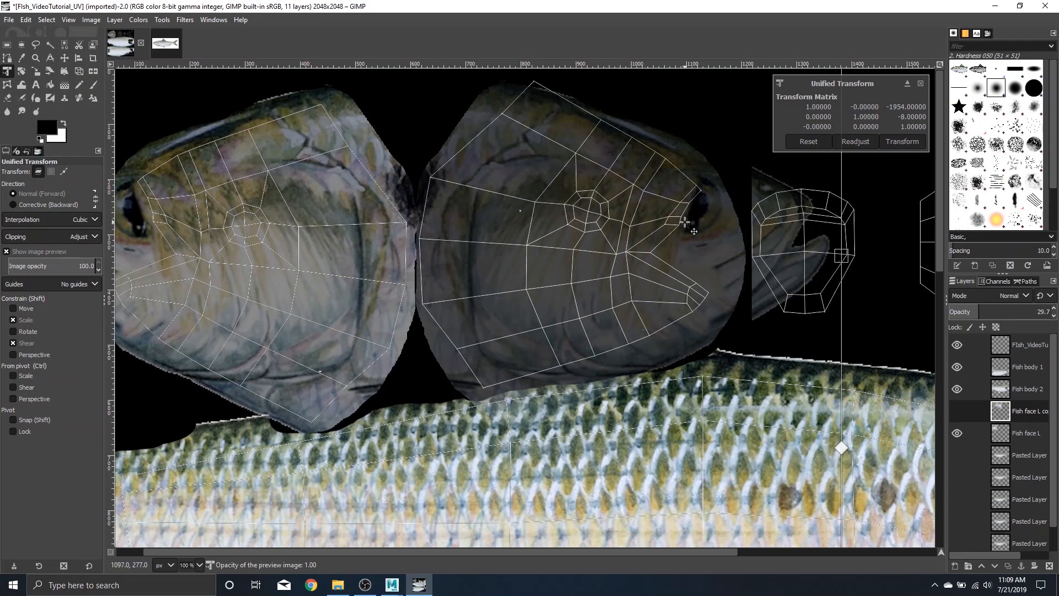
{"action": "left_click_drag", "start_coordinate": [833, 255], "coordinate": [687, 266]}
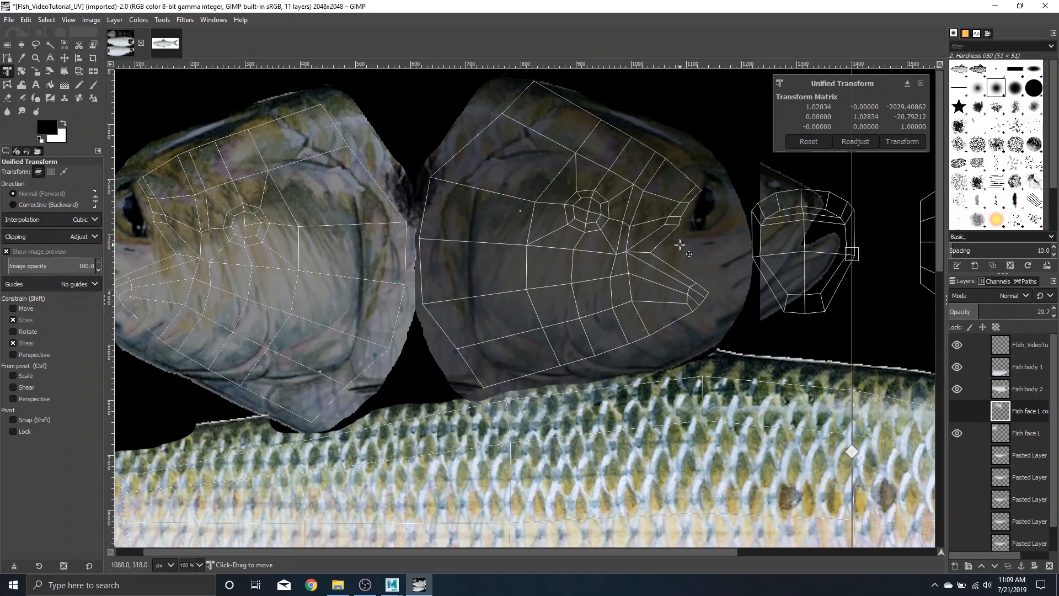
{"action": "key", "text": "Return"}
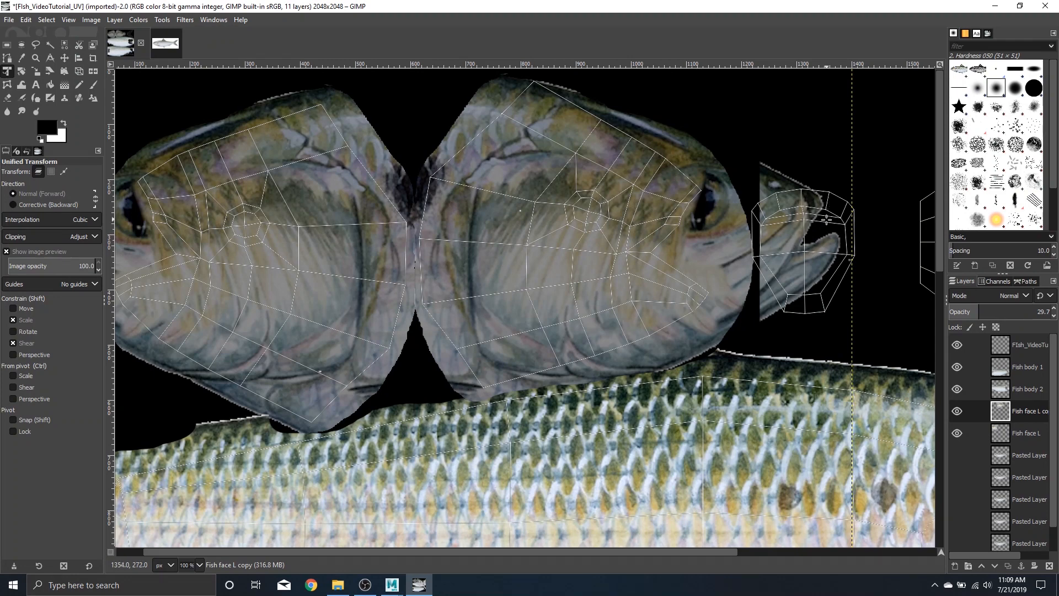
Step: Erase the leftover mouth fragment of the mirrored face over the small UV shell beside the second head
{"action": "key", "text": "e"}
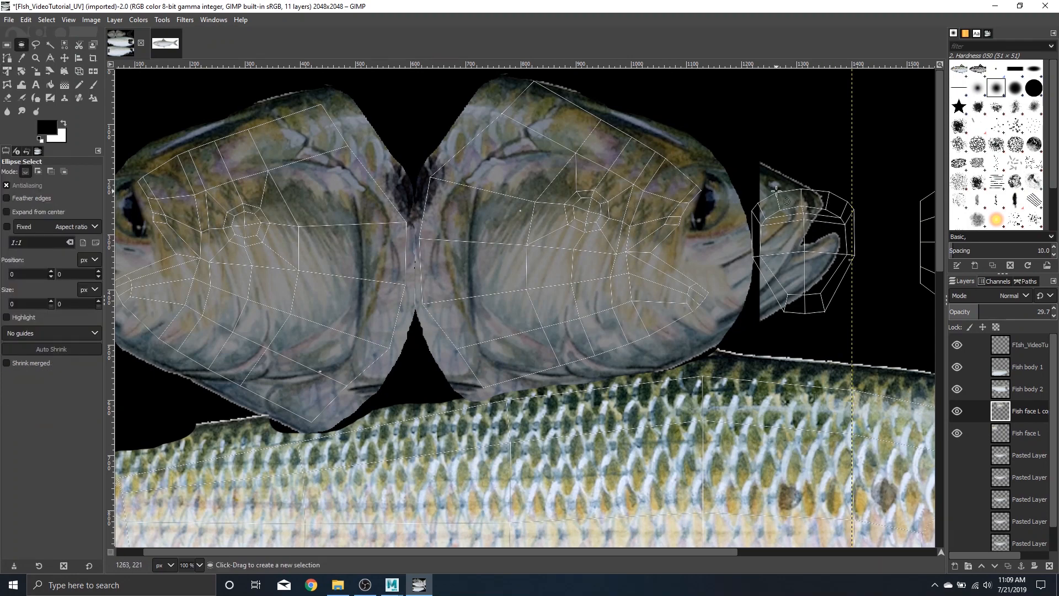
{"action": "key", "text": "shift+e"}
{"action": "mouse_move", "coordinate": [773, 170]}
{"action": "left_mouse_down"}
{"action": "mouse_move", "coordinate": [769, 305]}
{"action": "mouse_move", "coordinate": [801, 305]}
{"action": "mouse_move", "coordinate": [779, 278]}
{"action": "mouse_move", "coordinate": [813, 221]}
{"action": "mouse_move", "coordinate": [780, 221]}
{"action": "mouse_move", "coordinate": [787, 212]}
{"action": "mouse_move", "coordinate": [813, 198]}
{"action": "mouse_move", "coordinate": [843, 263]}
{"action": "mouse_move", "coordinate": [823, 253]}
{"action": "mouse_move", "coordinate": [828, 228]}
{"action": "mouse_move", "coordinate": [767, 211]}
{"action": "mouse_move", "coordinate": [758, 270]}
{"action": "mouse_move", "coordinate": [750, 225]}
{"action": "mouse_move", "coordinate": [751, 287]}
{"action": "mouse_move", "coordinate": [734, 193]}
{"action": "mouse_move", "coordinate": [736, 278]}
{"action": "mouse_move", "coordinate": [756, 309]}
{"action": "left_mouse_up"}
{"action": "scroll", "coordinate": [755, 236], "scroll_direction": "up", "scroll_amount": 1}
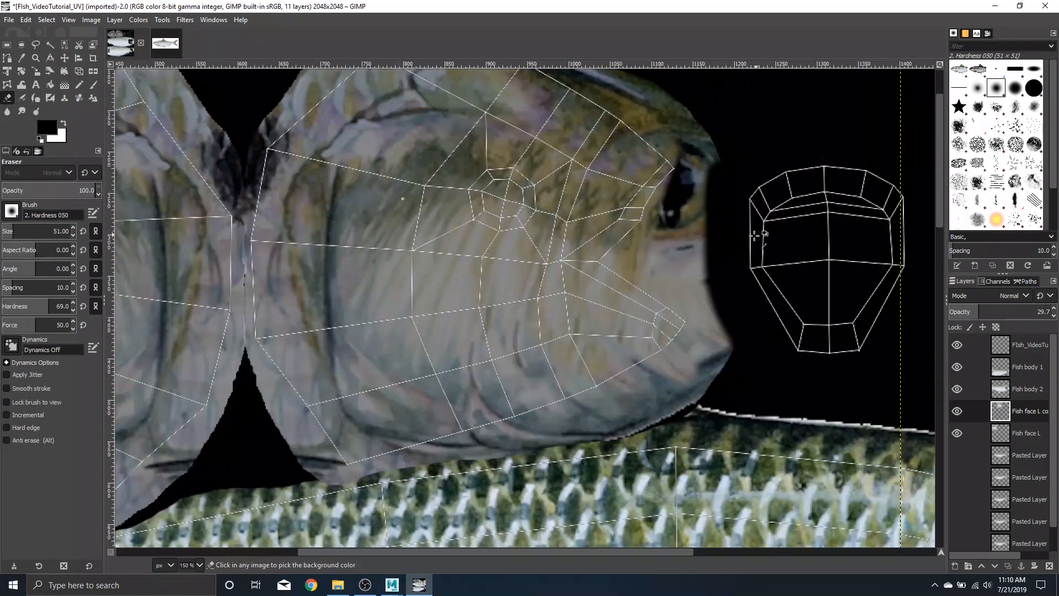
Step: Rename the duplicated Fish face L layer as Fish face R
{"action": "scroll", "coordinate": [754, 236], "scroll_direction": "down", "scroll_amount": 1}
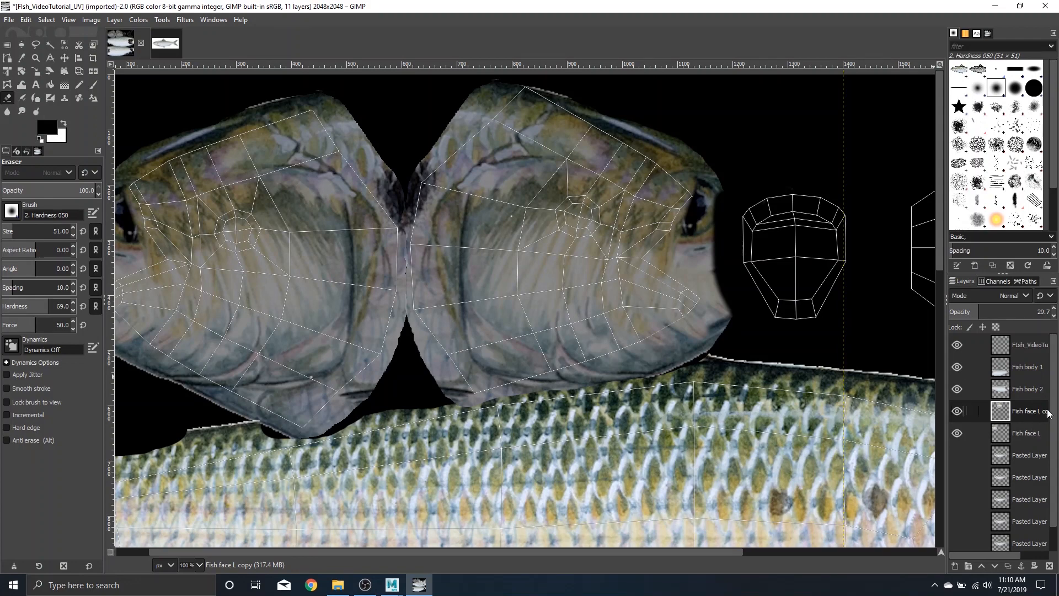
{"action": "double_click", "coordinate": [1029, 414]}
{"action": "type", "text": "Fish face R"}
{"action": "key", "text": "Return"}
Step: Set the opacity of the Fish face L and Fish face R layers to 100
{"action": "left_click", "coordinate": [1043, 434]}
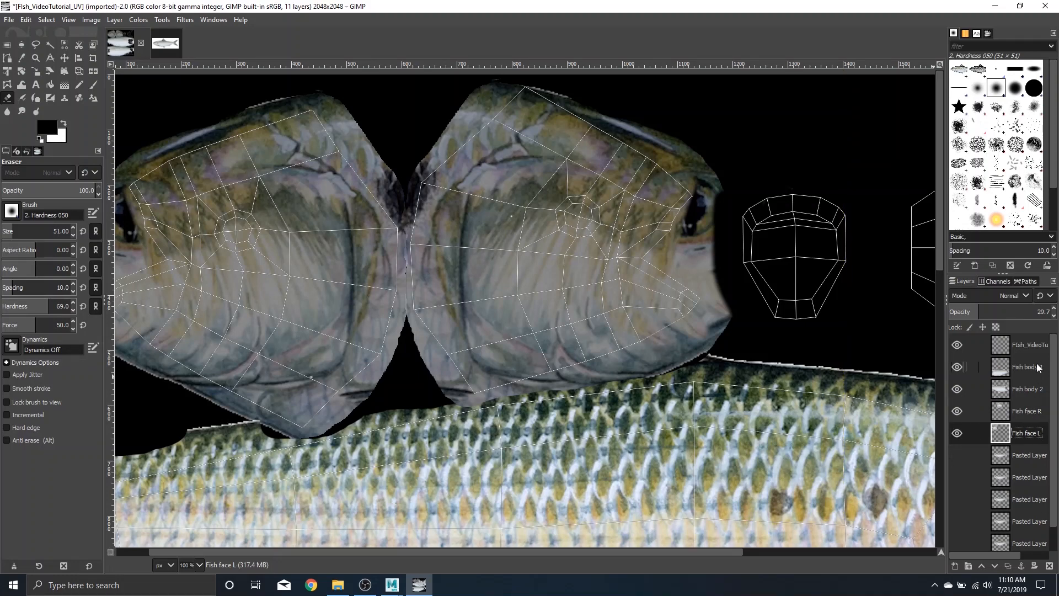
{"action": "left_click", "coordinate": [1035, 314]}
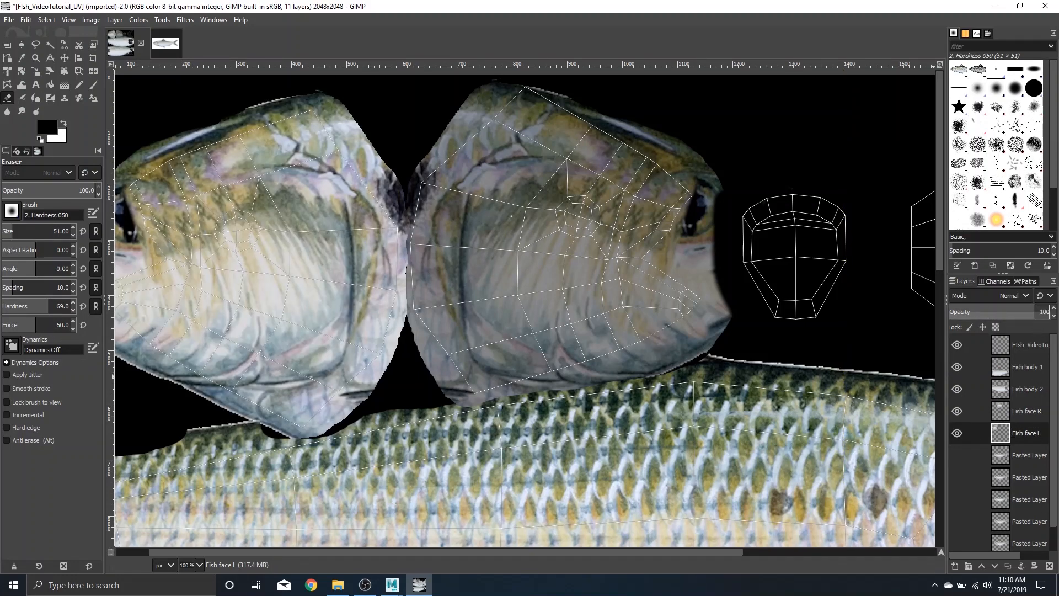
{"action": "key", "text": "Tab"}
{"action": "left_click", "coordinate": [1029, 415]}
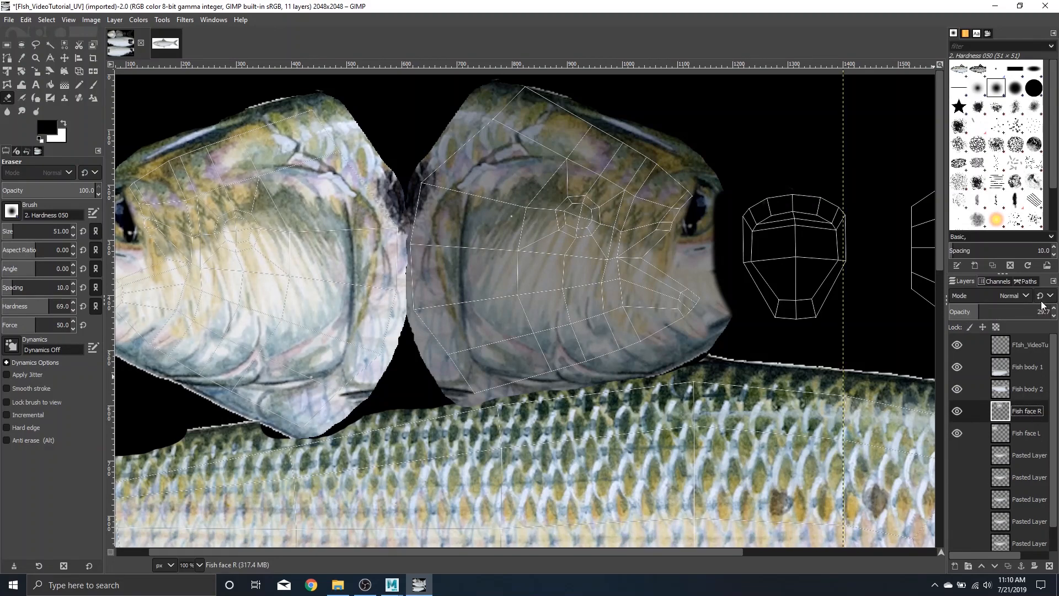
{"action": "left_click_drag", "start_coordinate": [981, 312], "coordinate": [995, 312]}
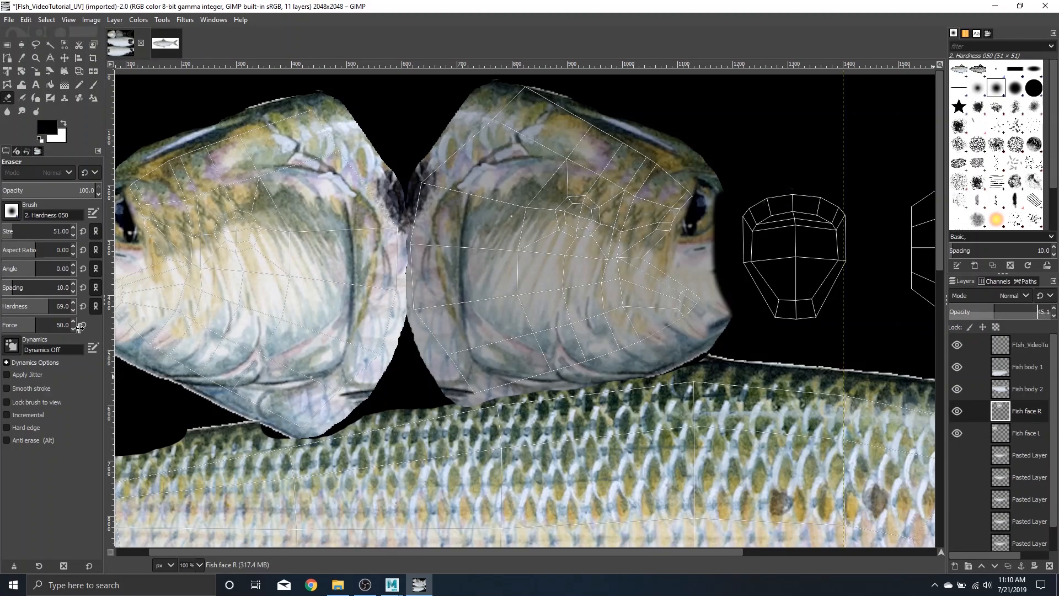
{"action": "left_click", "coordinate": [1047, 311]}
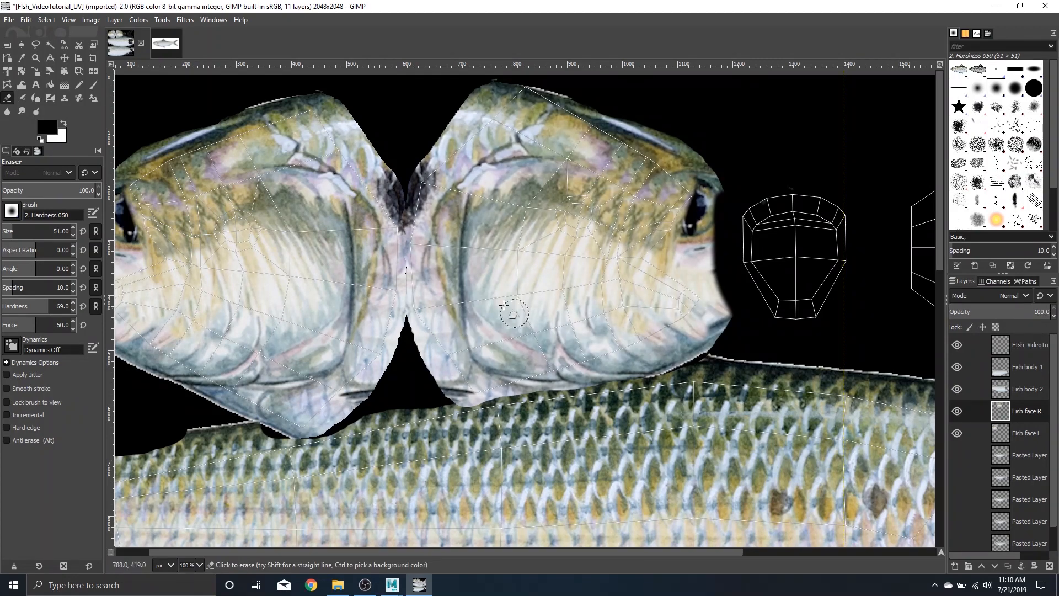
Step: Examine the two face pieces and the fin and tail wireframes across the whole texture layout
{"action": "scroll", "coordinate": [631, 351], "scroll_direction": "down", "scroll_amount": 1}
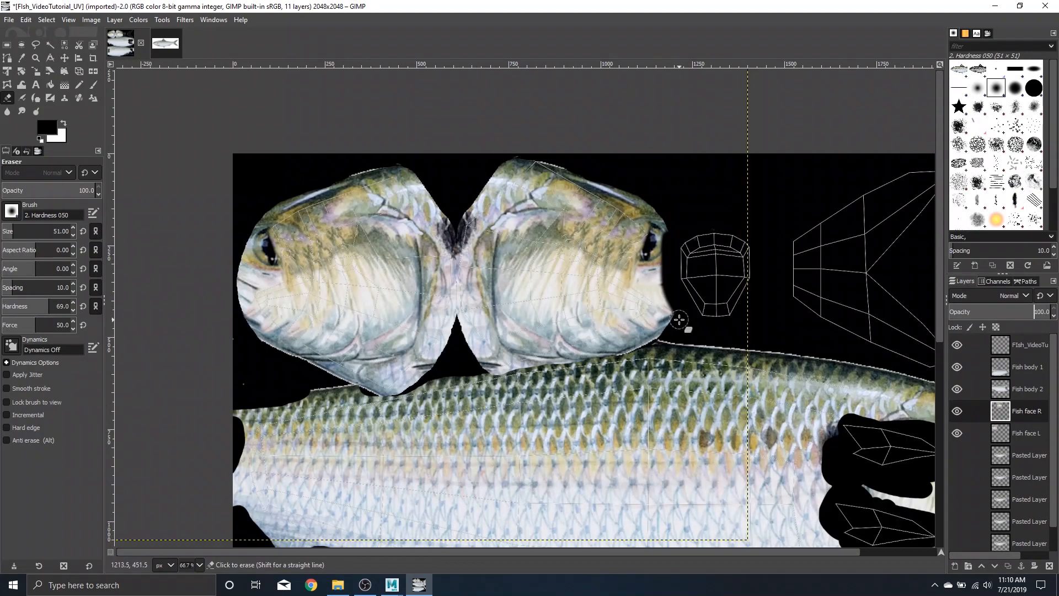
{"action": "scroll", "coordinate": [661, 353], "scroll_direction": "up", "scroll_amount": 2}
{"action": "scroll", "coordinate": [669, 364], "scroll_direction": "down", "scroll_amount": 2}
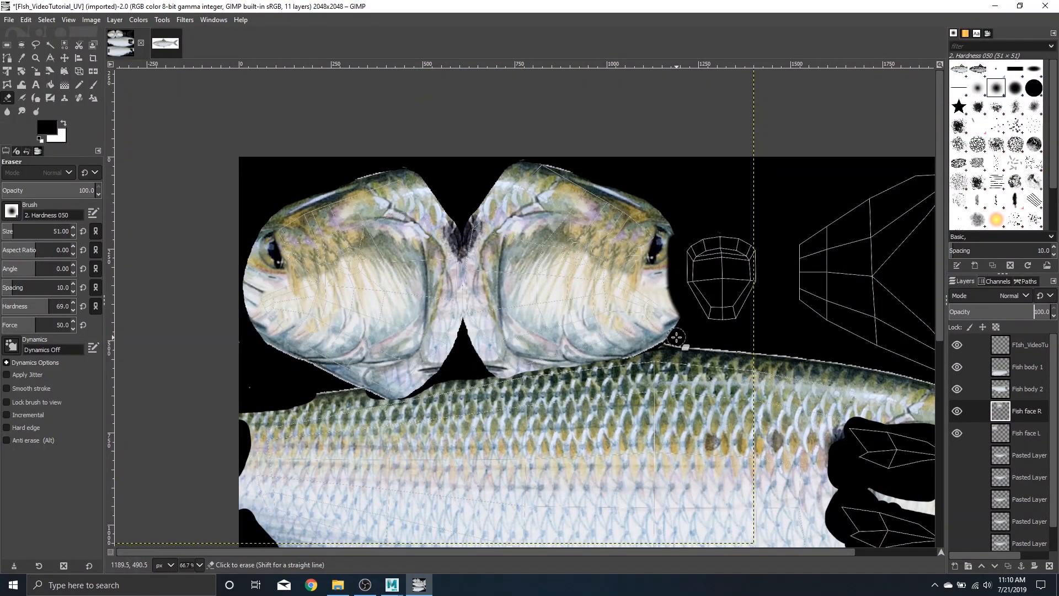
{"action": "scroll", "coordinate": [760, 312], "scroll_direction": "down", "scroll_amount": 1}
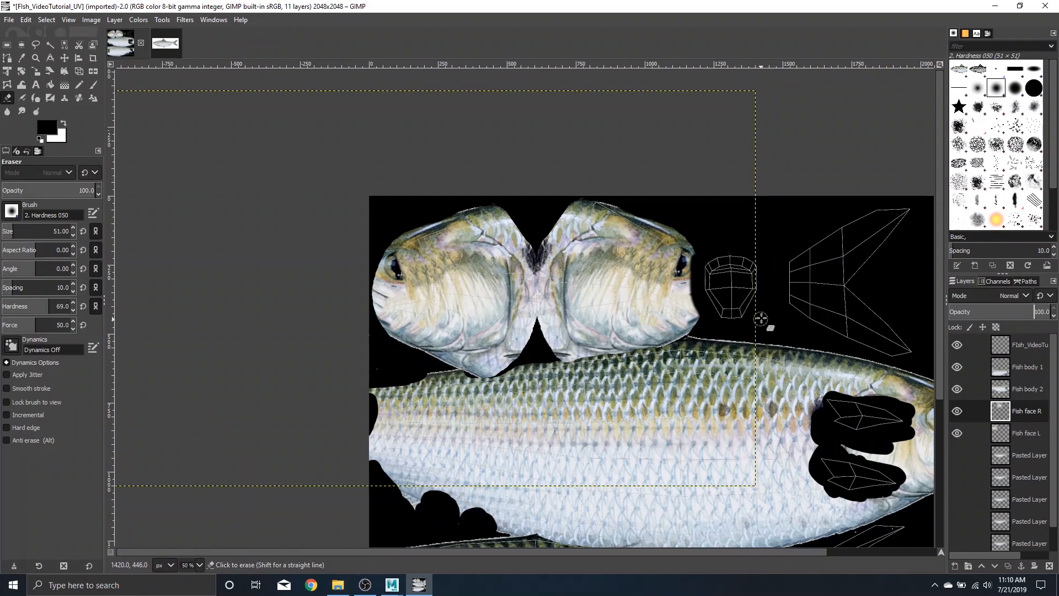
{"action": "scroll", "coordinate": [762, 318], "scroll_direction": "up", "scroll_amount": 2}
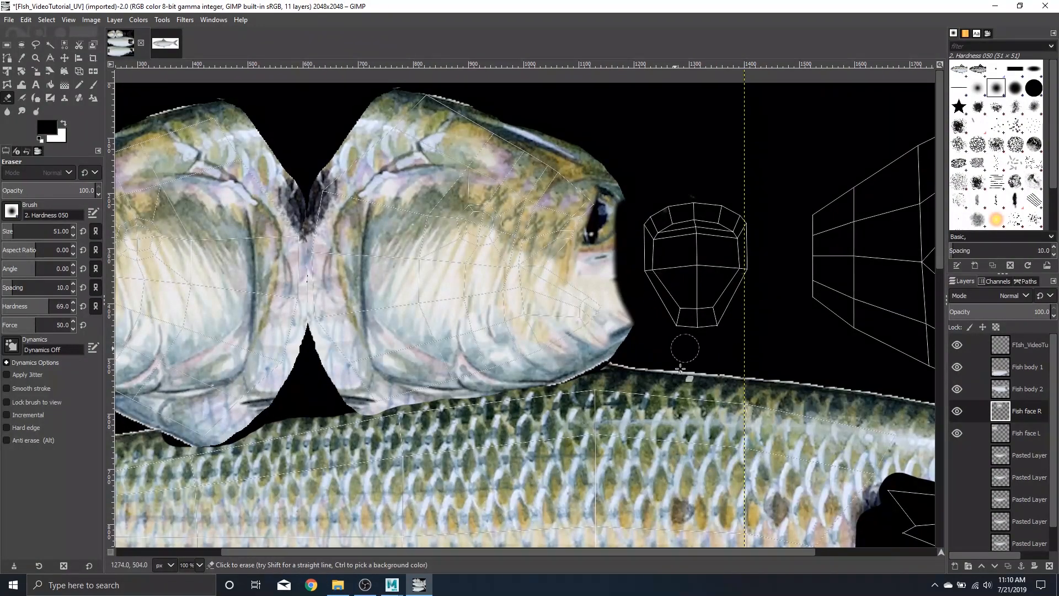
{"action": "left_click_drag", "start_coordinate": [436, 552], "coordinate": [596, 556]}
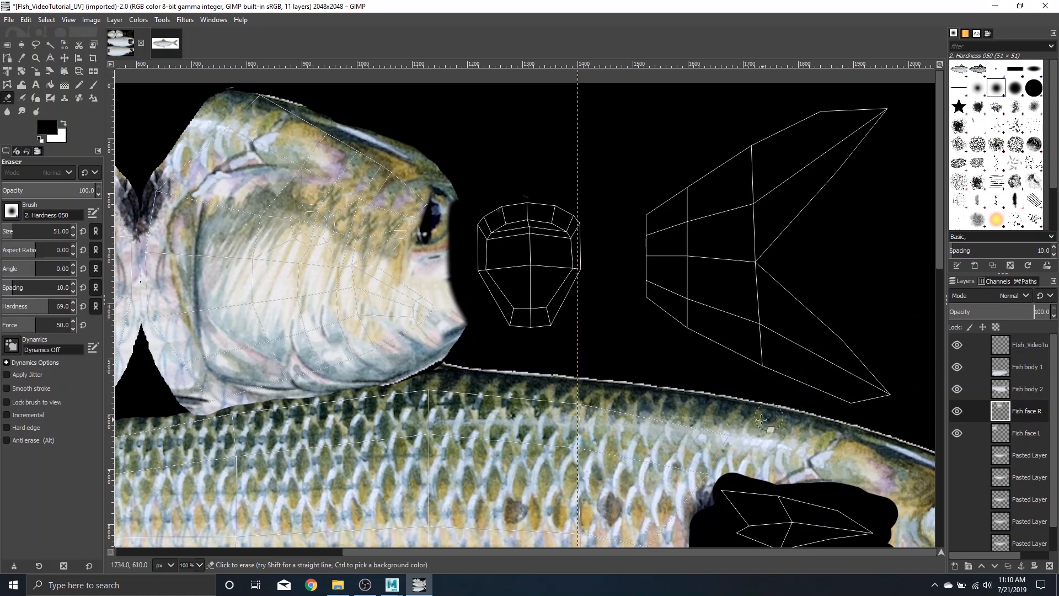
{"action": "scroll", "coordinate": [823, 402], "scroll_direction": "down", "scroll_amount": 3}
{"action": "scroll", "coordinate": [555, 415], "scroll_direction": "down", "scroll_amount": 5}
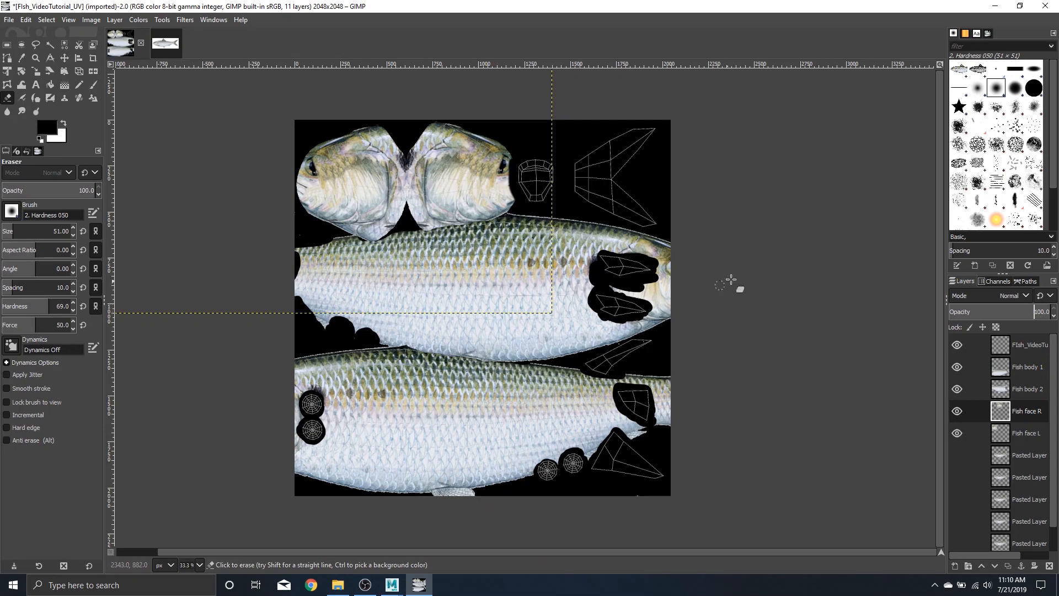
{"action": "scroll", "coordinate": [660, 196], "scroll_direction": "up", "scroll_amount": 3}
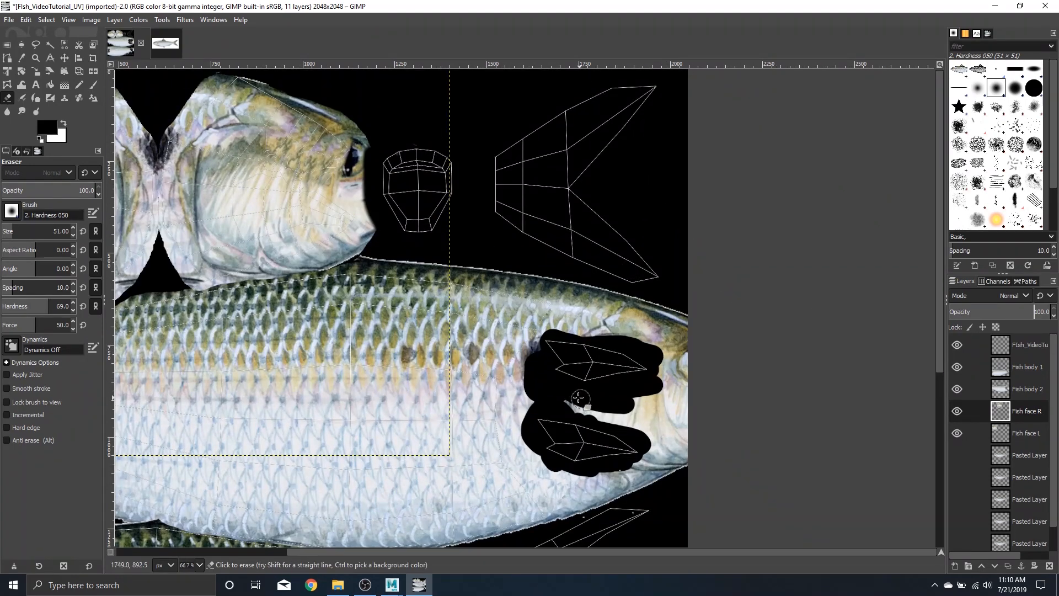
Step: Make the hidden pasted fish layer directly below Fish face L visible and enlarge the fish about 1.71 times with Unified Transform
{"action": "left_click", "coordinate": [957, 455]}
{"action": "left_click", "coordinate": [1026, 455]}
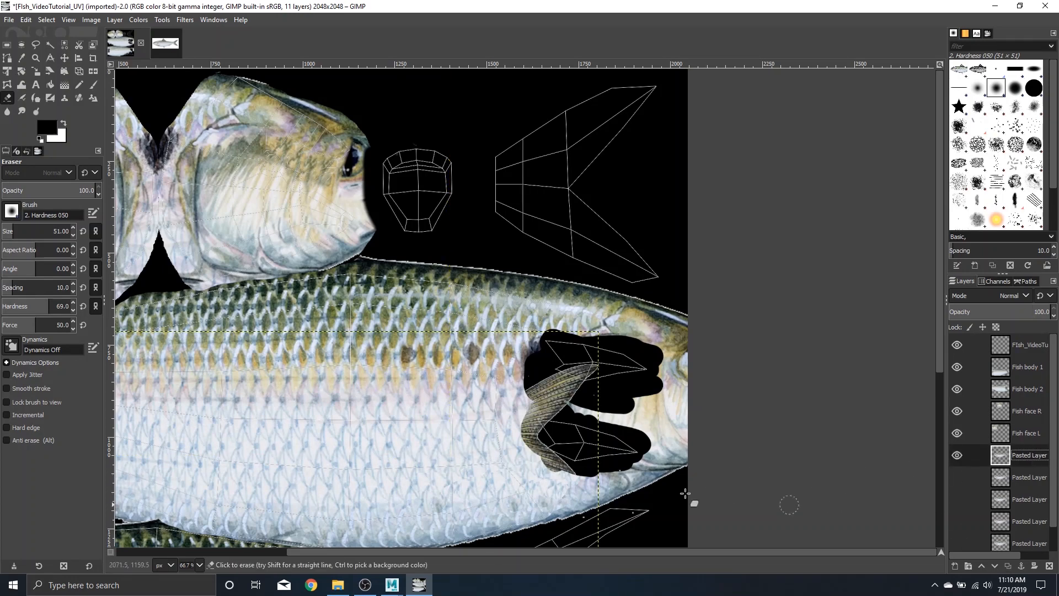
{"action": "key", "text": "shift+t"}
{"action": "left_click", "coordinate": [593, 412]}
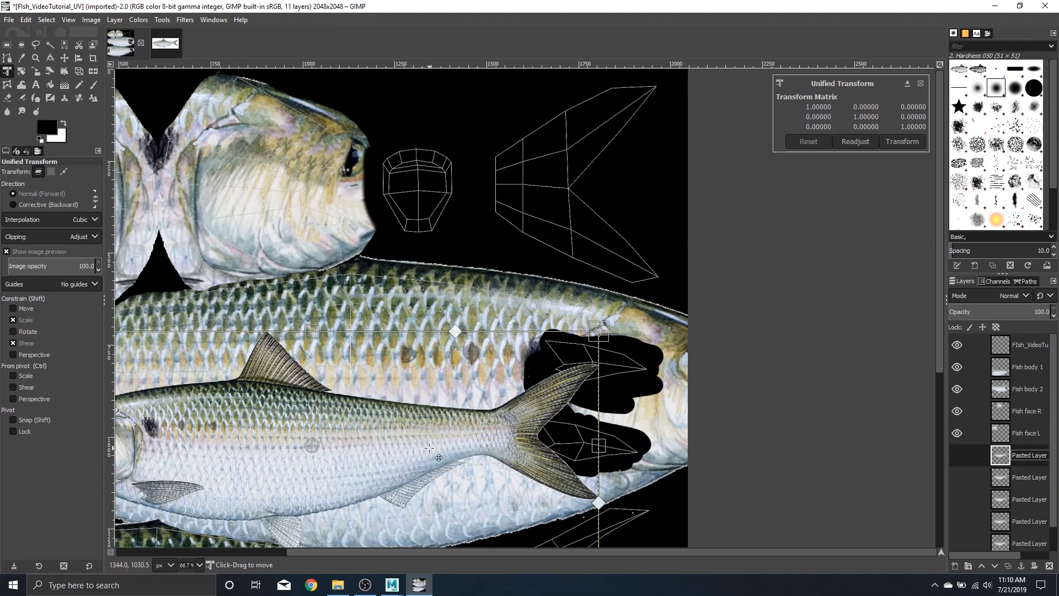
{"action": "left_click_drag", "start_coordinate": [422, 442], "coordinate": [454, 201]}
{"action": "left_click_drag", "start_coordinate": [632, 203], "coordinate": [1037, 203]}
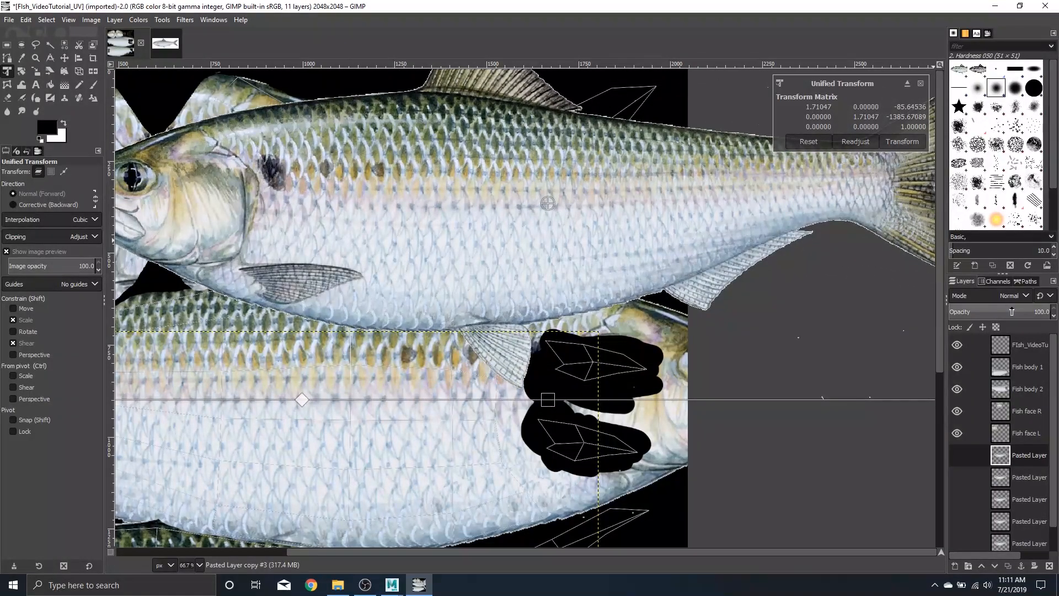
Step: Align the enlarged fish's tail over the tail wireframe at 53.5 layer opacity, apply the transform and restore the opacity to 100
{"action": "left_click_drag", "start_coordinate": [998, 309], "coordinate": [1003, 309]}
{"action": "left_click_drag", "start_coordinate": [780, 210], "coordinate": [432, 210]}
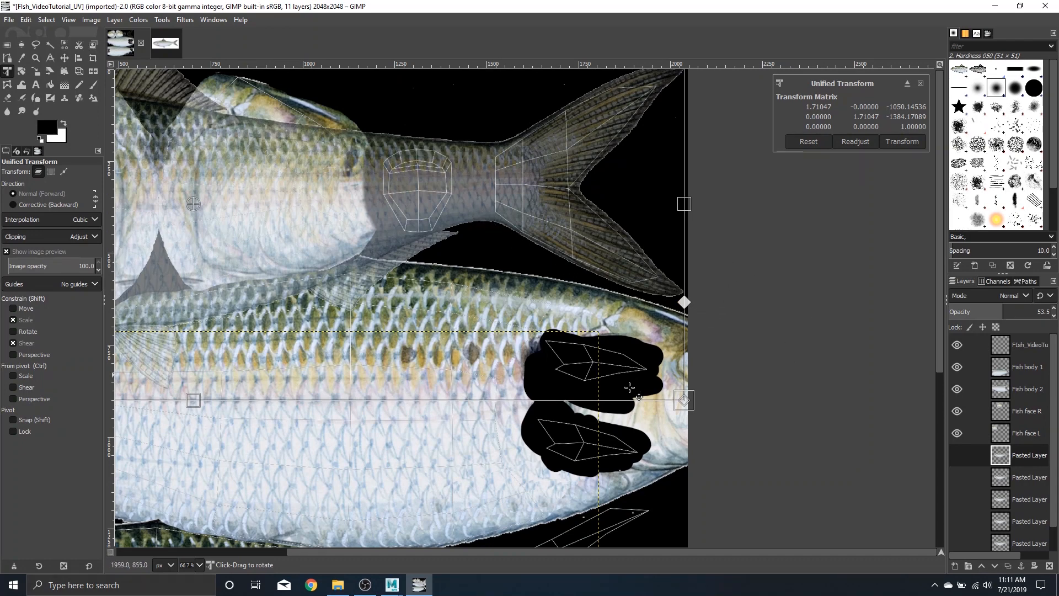
{"action": "key", "text": "Return"}
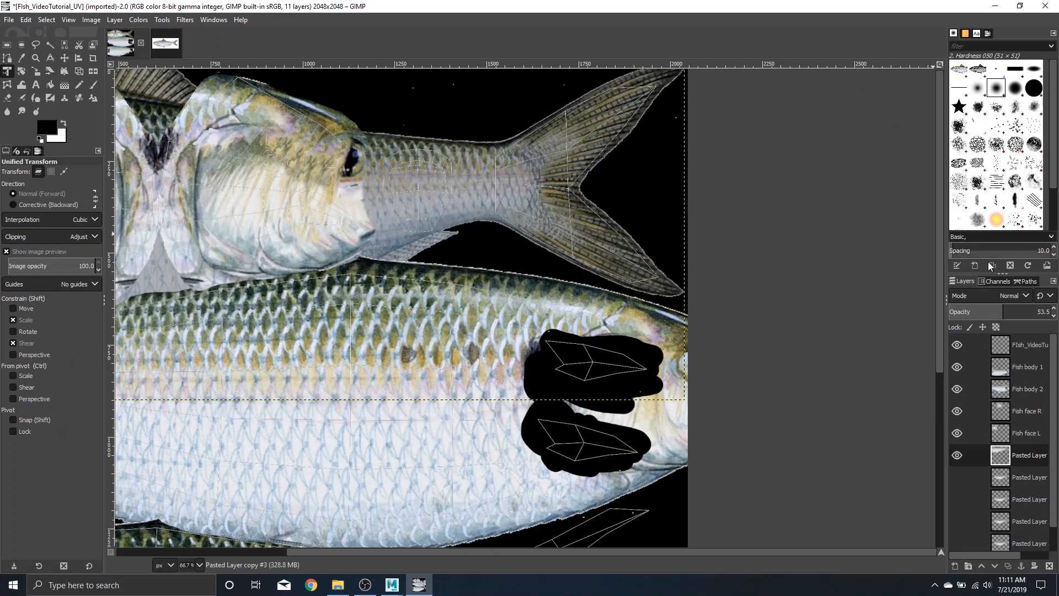
{"action": "left_click_drag", "start_coordinate": [1010, 309], "coordinate": [1051, 305]}
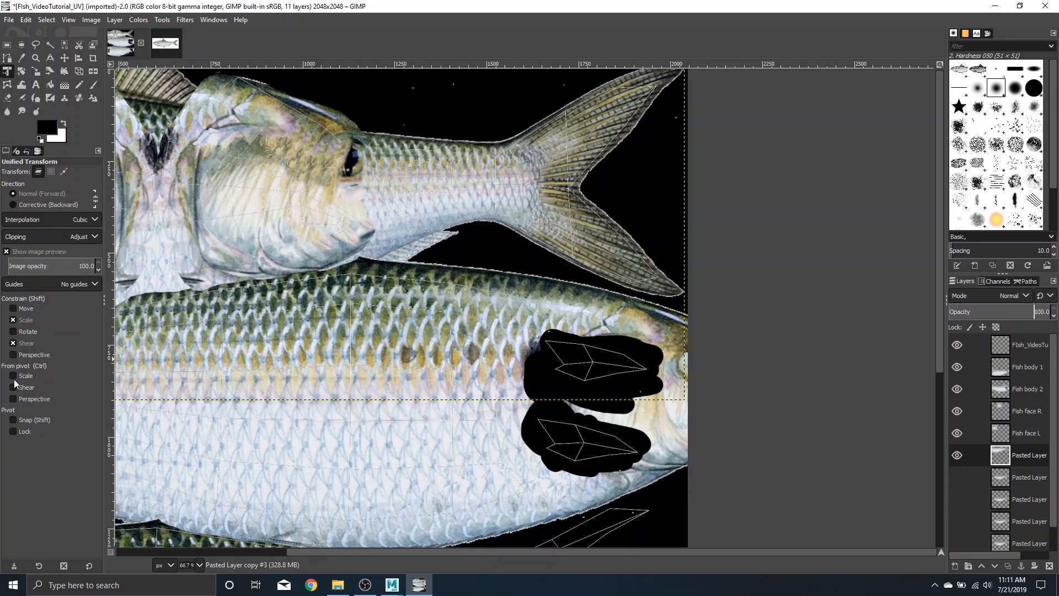
Step: Outline the tail with Free Select, delete everything outside it from the layer and clear the selection
{"action": "left_click", "coordinate": [37, 48]}
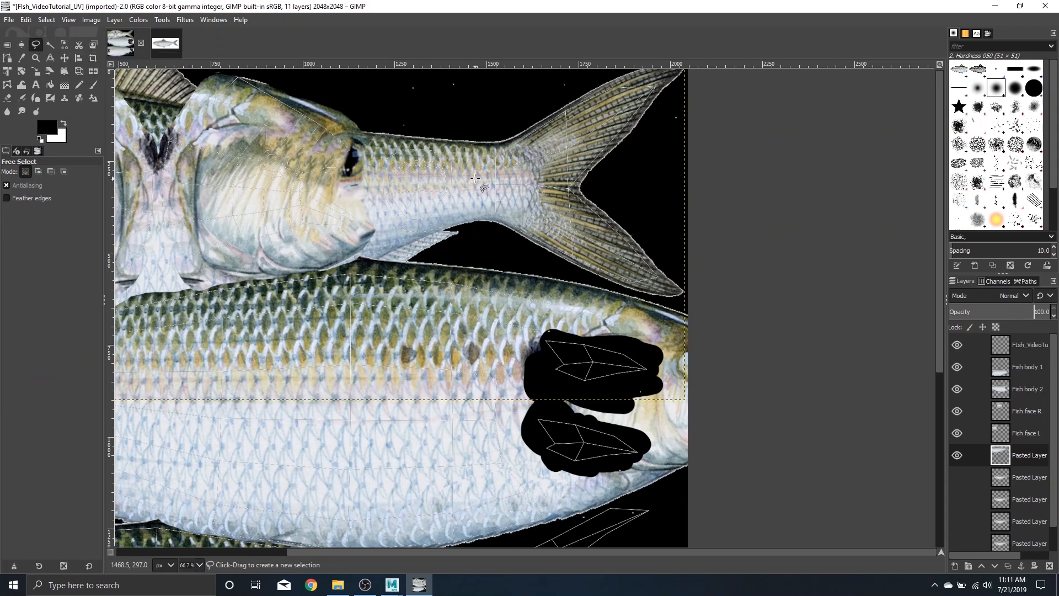
{"action": "left_click", "coordinate": [489, 132]}
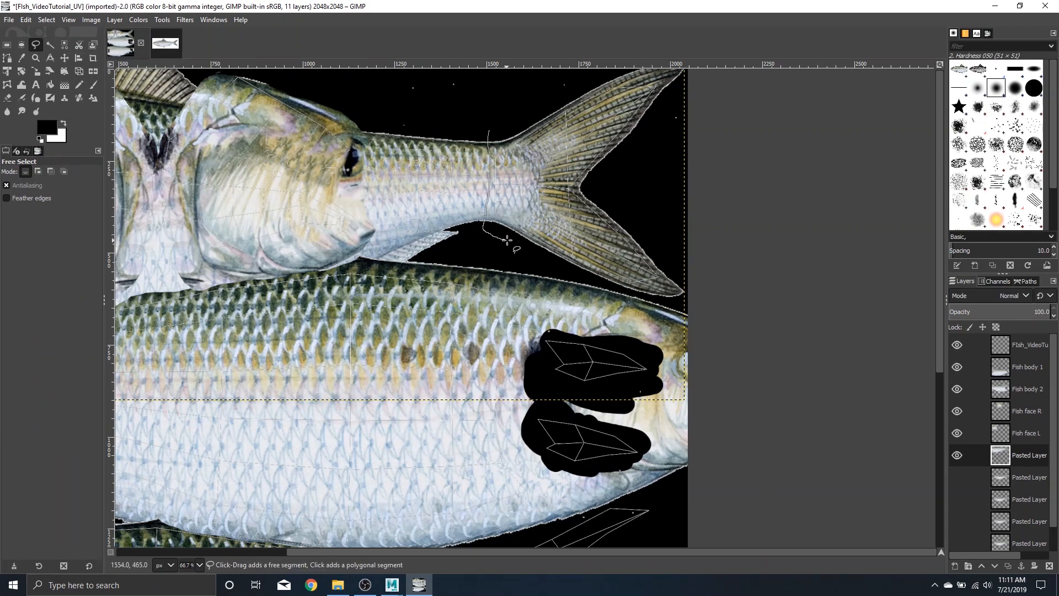
{"action": "mouse_move", "coordinate": [508, 240]}
{"action": "left_mouse_down"}
{"action": "mouse_move", "coordinate": [633, 291]}
{"action": "mouse_move", "coordinate": [670, 282]}
{"action": "mouse_move", "coordinate": [615, 171]}
{"action": "mouse_move", "coordinate": [669, 100]}
{"action": "mouse_move", "coordinate": [672, 73]}
{"action": "mouse_move", "coordinate": [584, 80]}
{"action": "mouse_move", "coordinate": [490, 131]}
{"action": "left_mouse_up"}
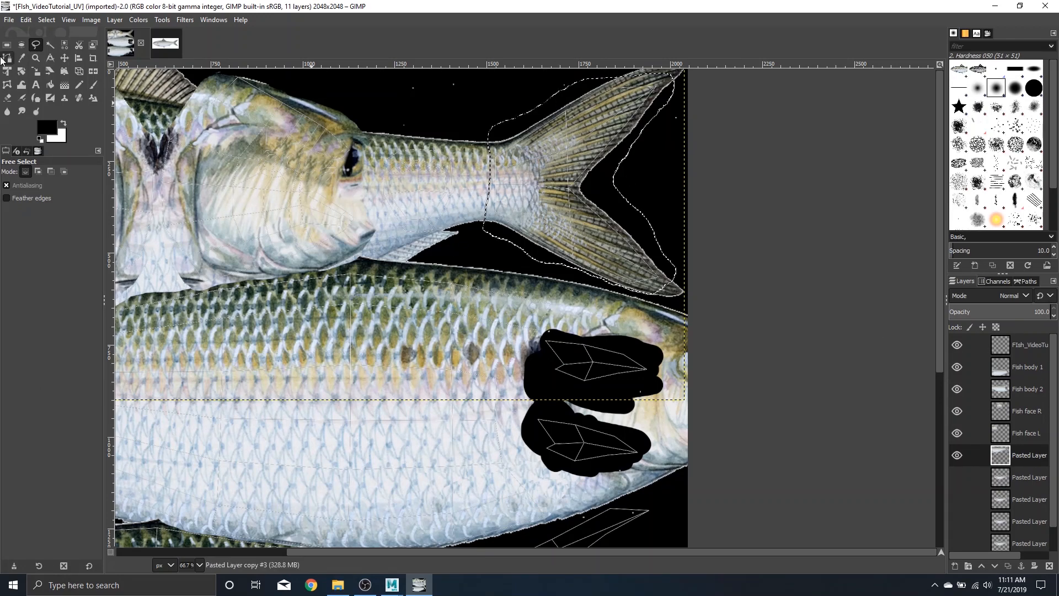
{"action": "left_click", "coordinate": [50, 21]}
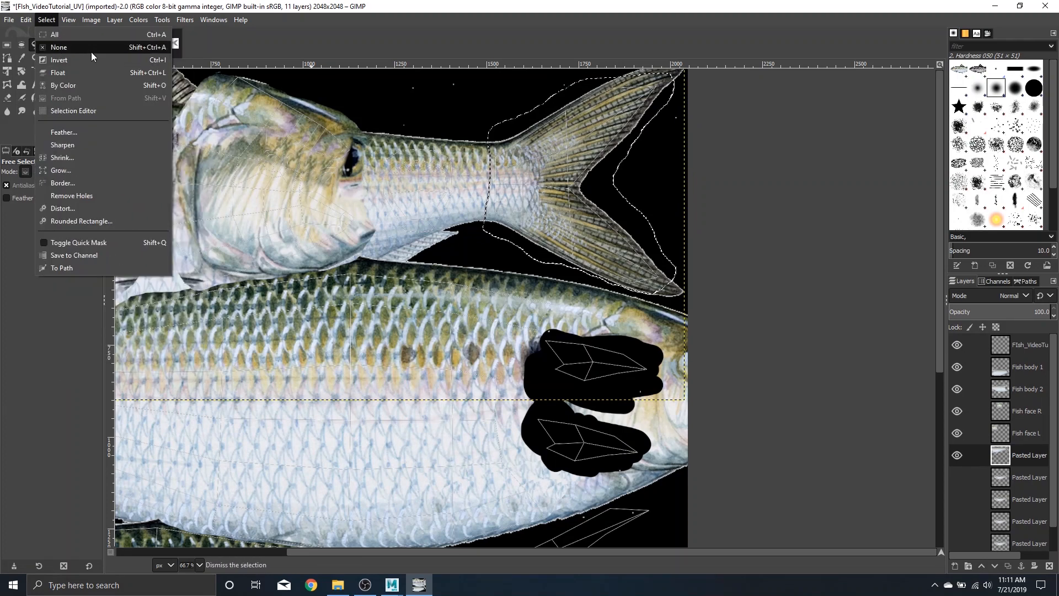
{"action": "left_click", "coordinate": [97, 58]}
{"action": "key", "text": "Delete"}
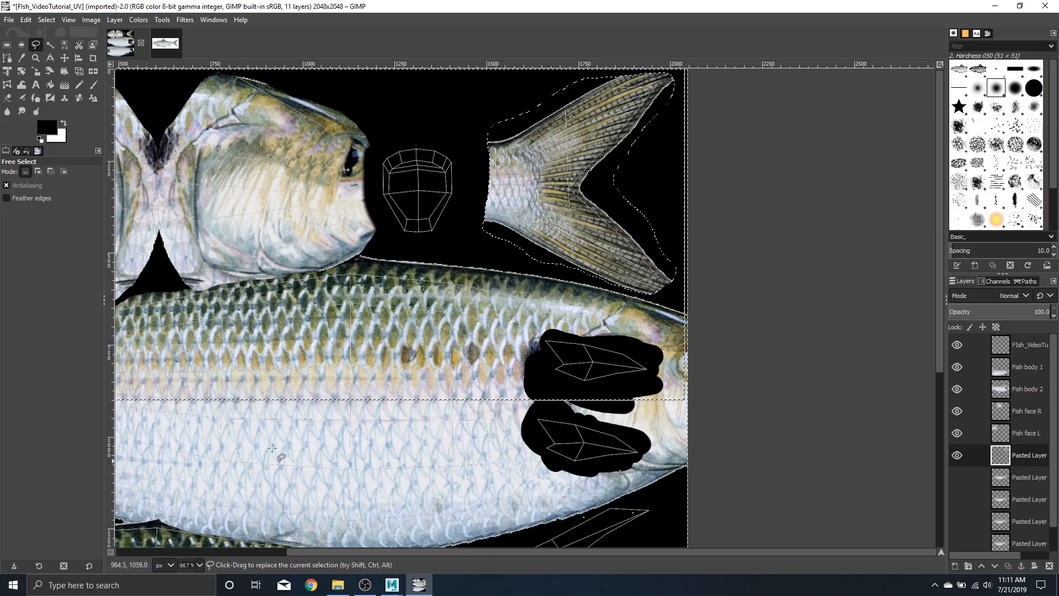
{"action": "left_click", "coordinate": [45, 21]}
{"action": "left_click", "coordinate": [75, 48]}
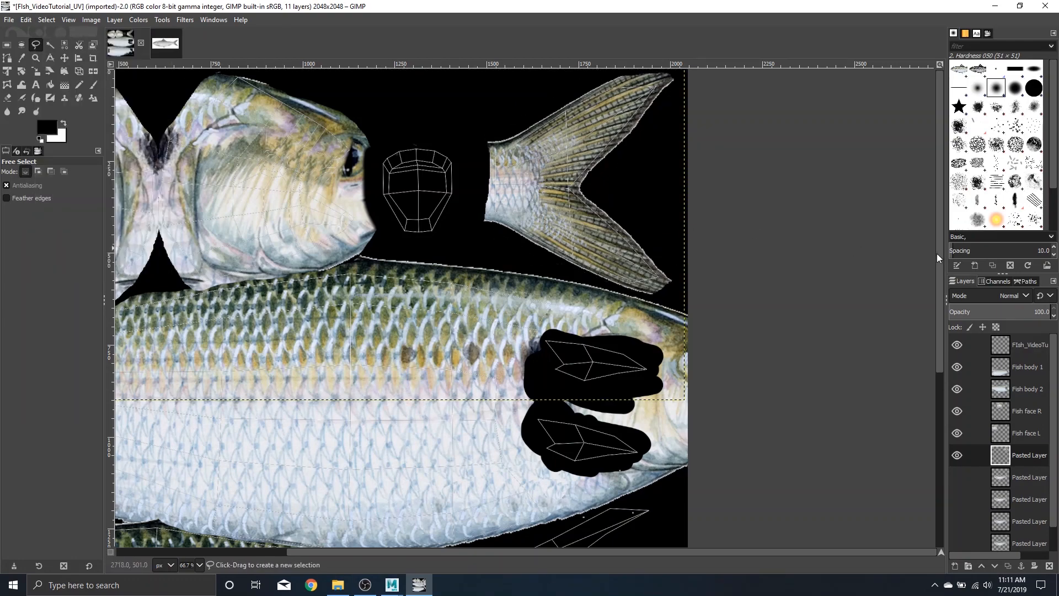
Step: Rename the cut-out tail's layer as Fish Tail
{"action": "scroll", "coordinate": [552, 211], "scroll_direction": "up", "scroll_amount": 1}
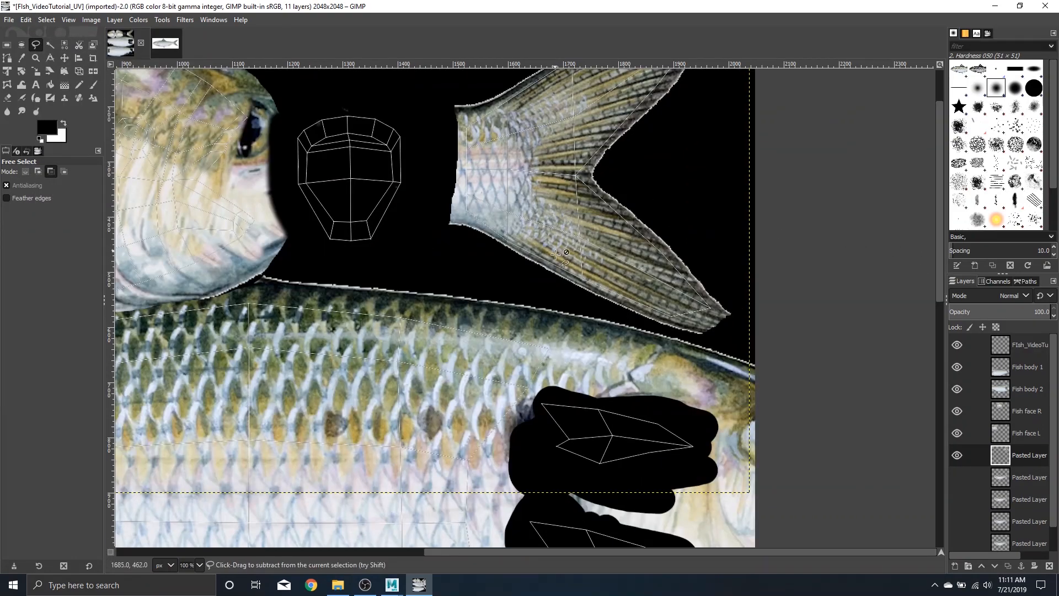
{"action": "scroll", "coordinate": [554, 251], "scroll_direction": "down", "scroll_amount": 1}
{"action": "scroll", "coordinate": [587, 247], "scroll_direction": "down", "scroll_amount": 2}
{"action": "scroll", "coordinate": [593, 313], "scroll_direction": "up", "scroll_amount": 1}
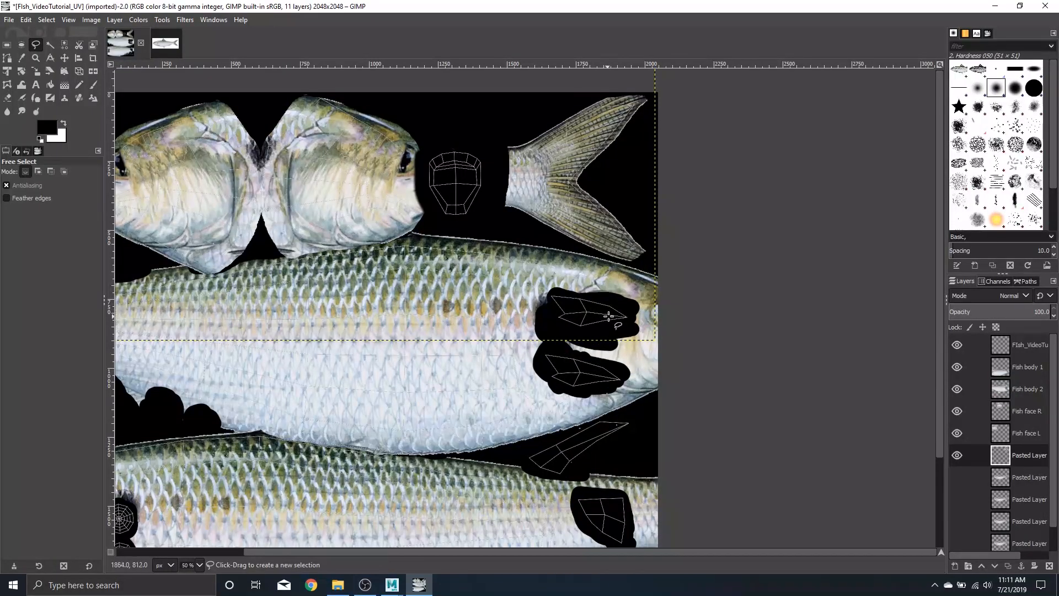
{"action": "scroll", "coordinate": [621, 317], "scroll_direction": "down", "scroll_amount": 1}
{"action": "scroll", "coordinate": [622, 309], "scroll_direction": "up", "scroll_amount": 1}
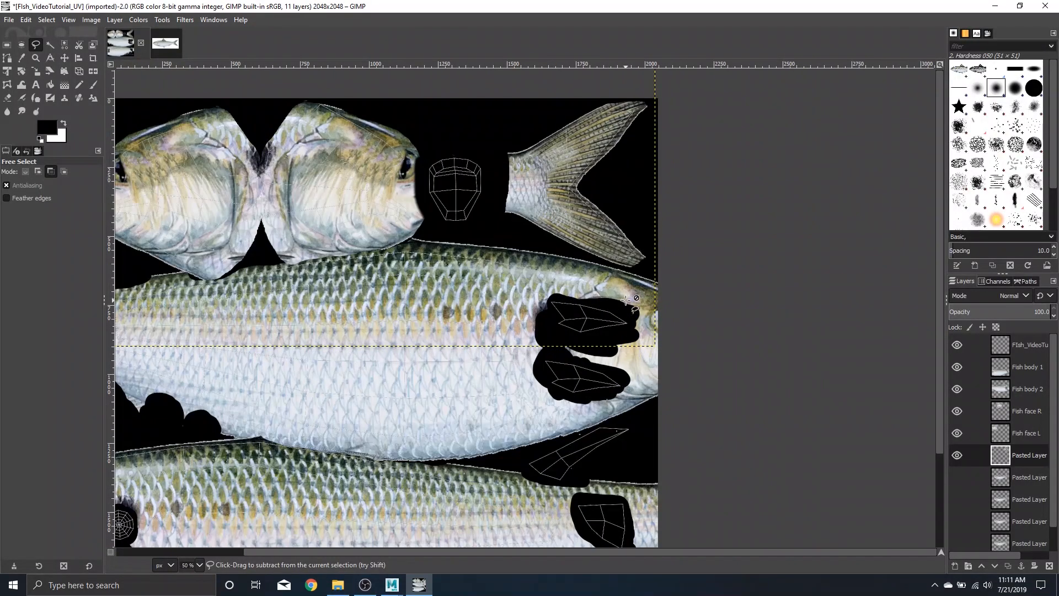
{"action": "double_click", "coordinate": [1024, 459]}
{"action": "type", "text": "Fish"}
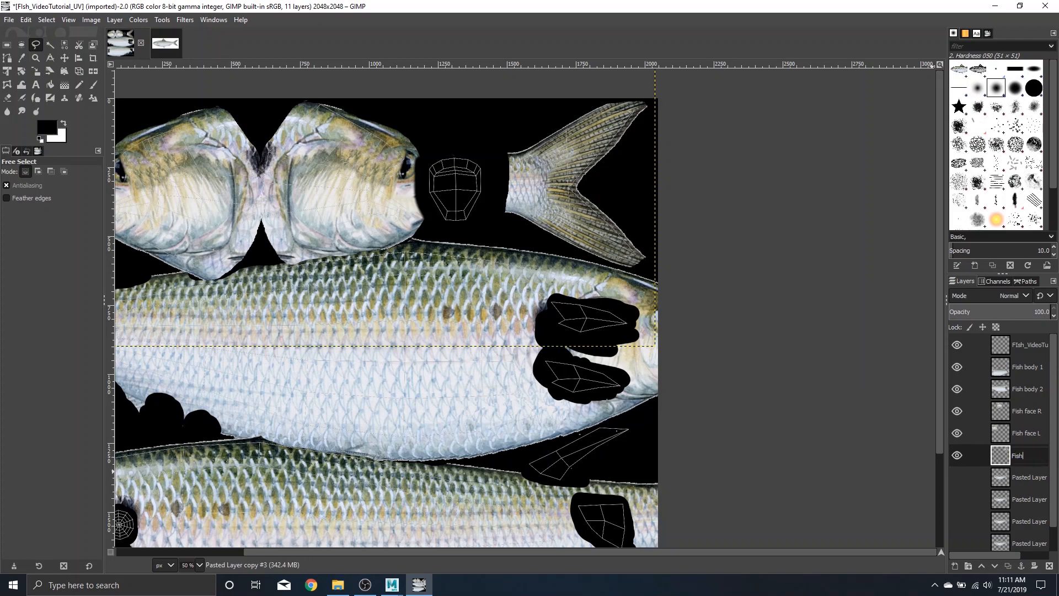
{"action": "type", "text": " Tail"}
{"action": "key", "text": "Return"}
Step: Make the hidden pasted fish layer directly below Fish Tail visible and move it 420 px right and 164 px down with Unified Transform
{"action": "scroll", "coordinate": [1012, 462], "scroll_direction": "down", "scroll_amount": 1}
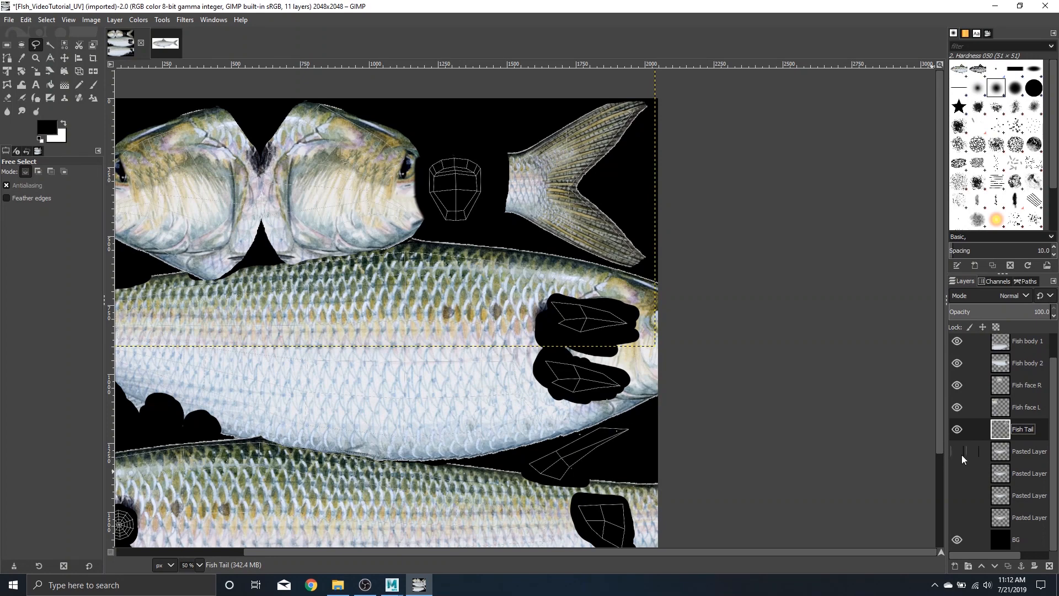
{"action": "left_click", "coordinate": [961, 455]}
{"action": "left_click", "coordinate": [1029, 451]}
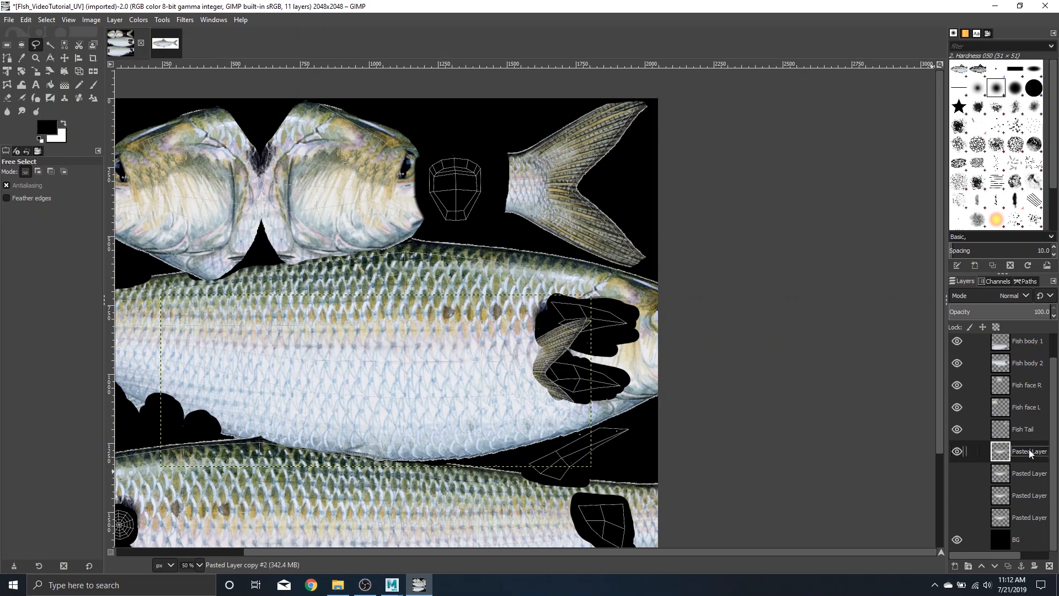
{"action": "key", "text": "shift+t"}
{"action": "left_click", "coordinate": [546, 425]}
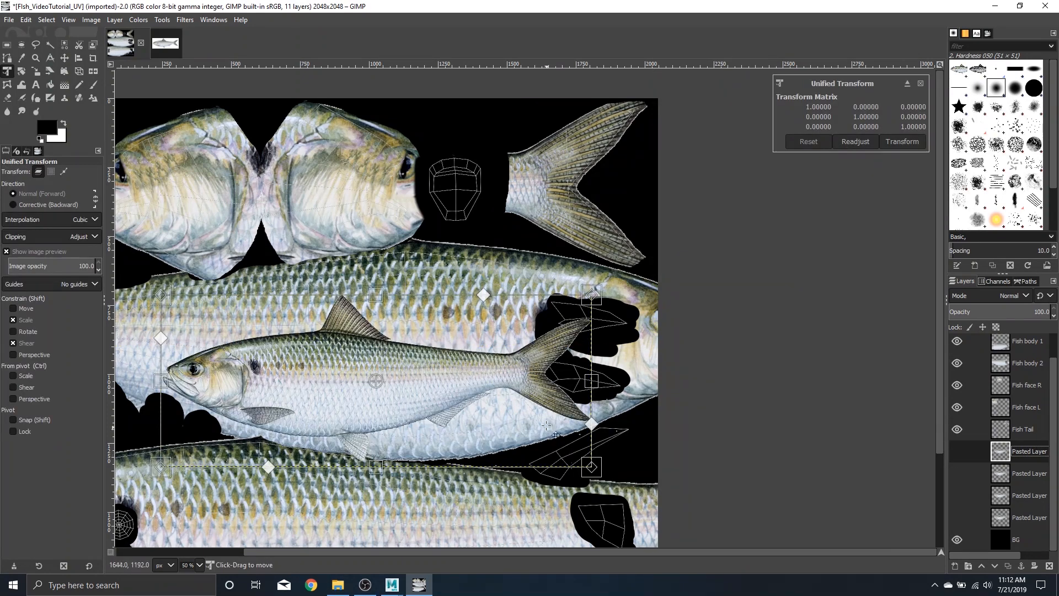
{"action": "scroll", "coordinate": [578, 391], "scroll_direction": "down", "scroll_amount": 5}
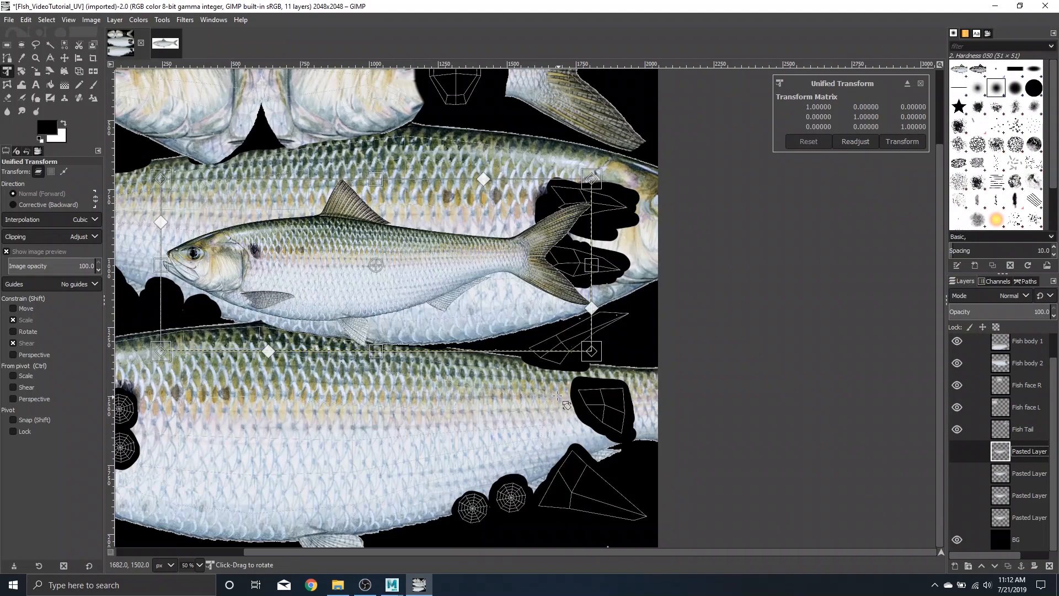
{"action": "left_click_drag", "start_coordinate": [442, 288], "coordinate": [558, 334]}
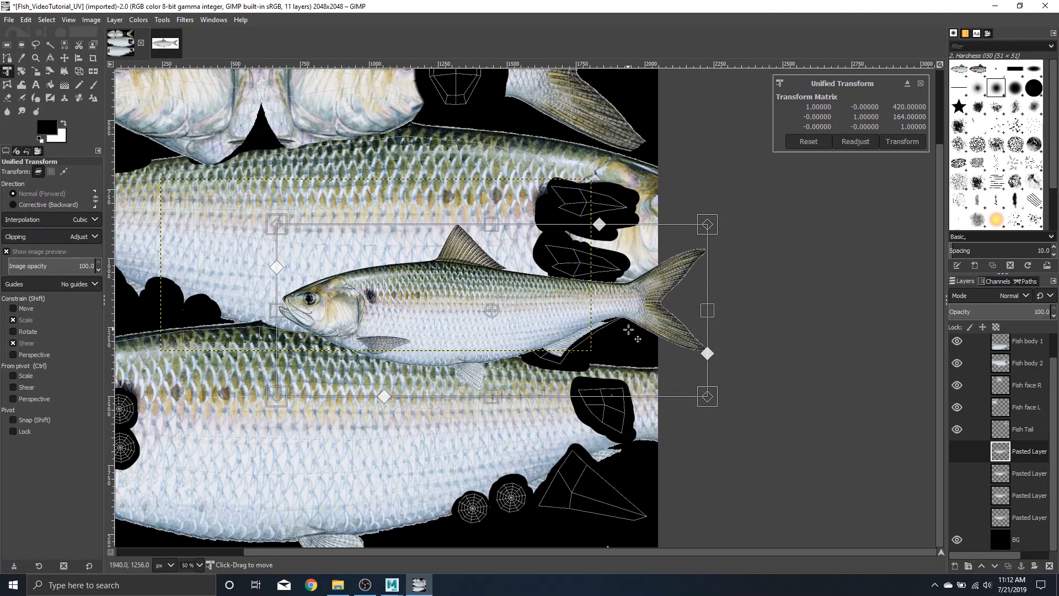
Step: Lower the layer opacity to 41.6 and enlarge the fish about 1.55 times, placing its rear belly fin over the narrow fin wireframe
{"action": "scroll", "coordinate": [621, 350], "scroll_direction": "up", "scroll_amount": 2}
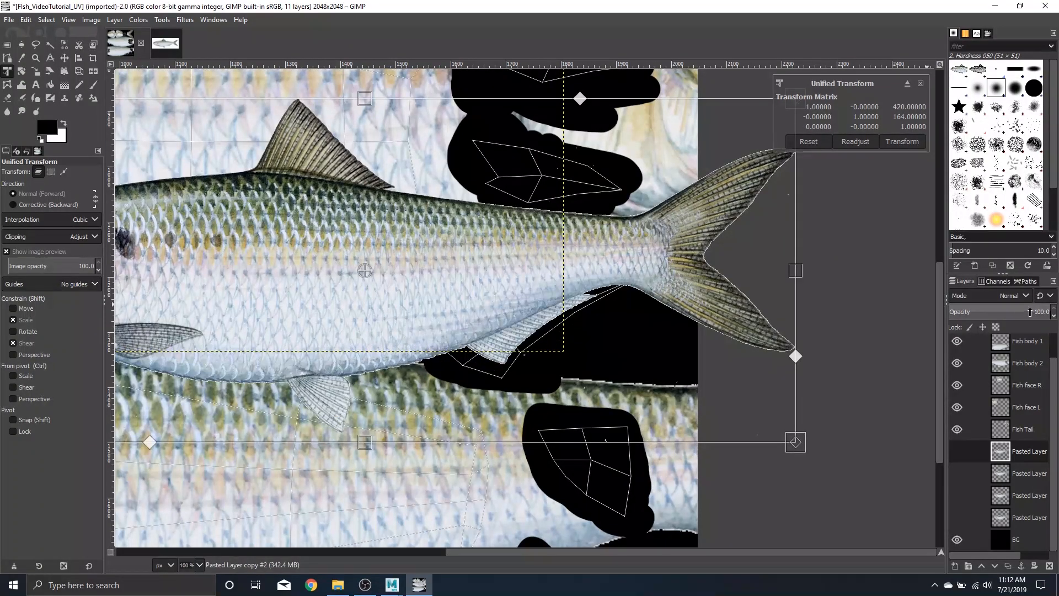
{"action": "left_click_drag", "start_coordinate": [1030, 313], "coordinate": [992, 312]}
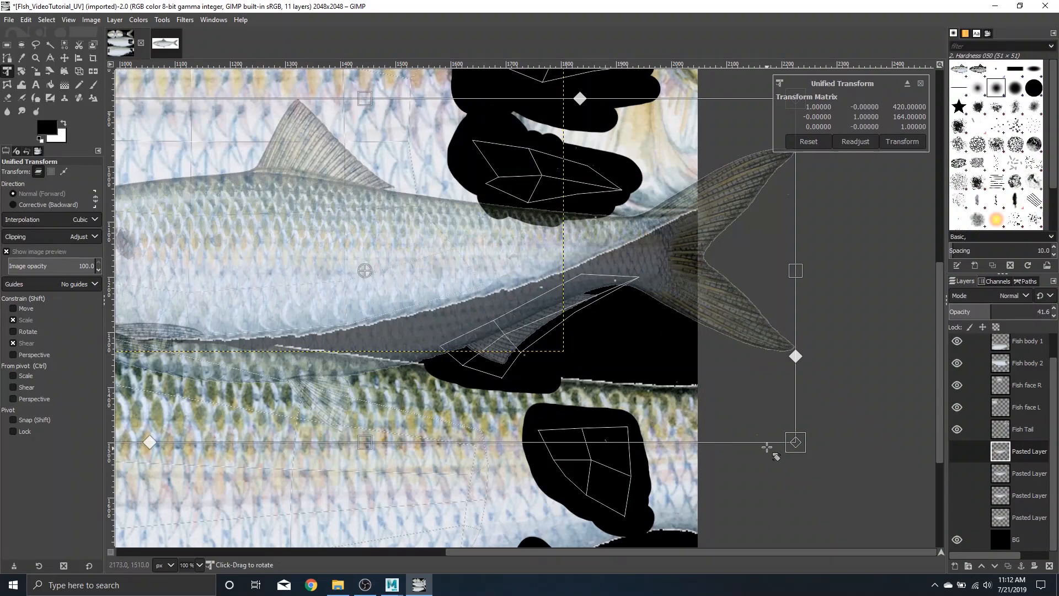
{"action": "left_click_drag", "start_coordinate": [796, 273], "coordinate": [929, 353]}
{"action": "left_click_drag", "start_coordinate": [705, 301], "coordinate": [493, 284]}
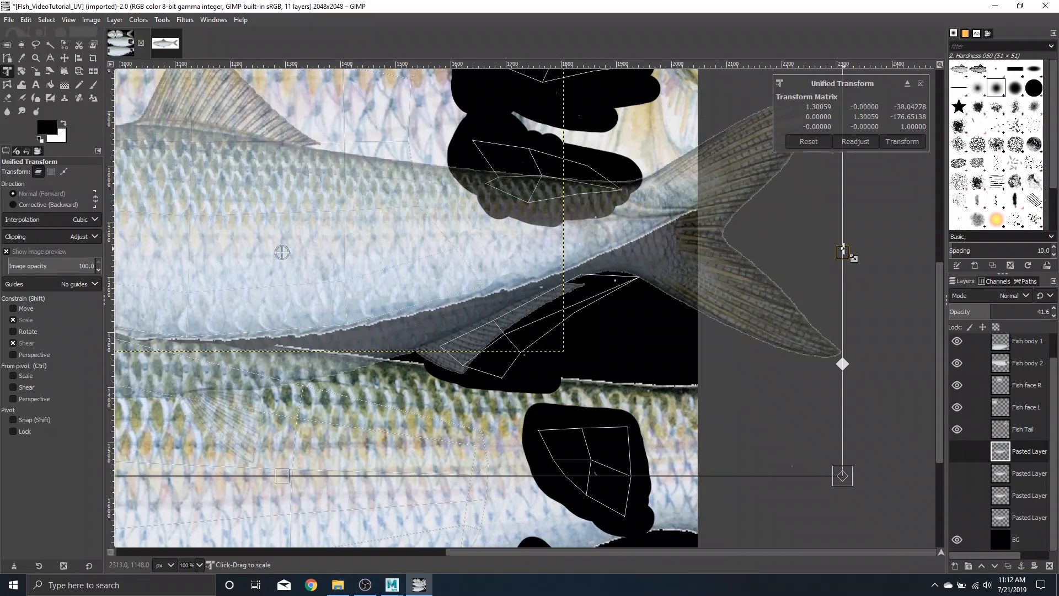
{"action": "left_click_drag", "start_coordinate": [844, 254], "coordinate": [1058, 252]}
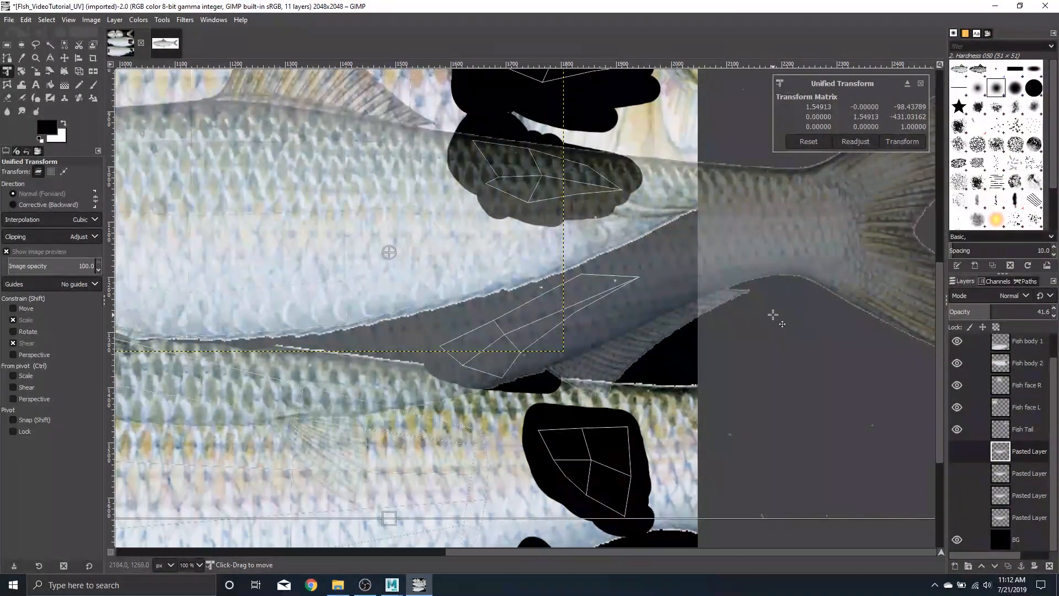
{"action": "left_click_drag", "start_coordinate": [773, 315], "coordinate": [650, 295]}
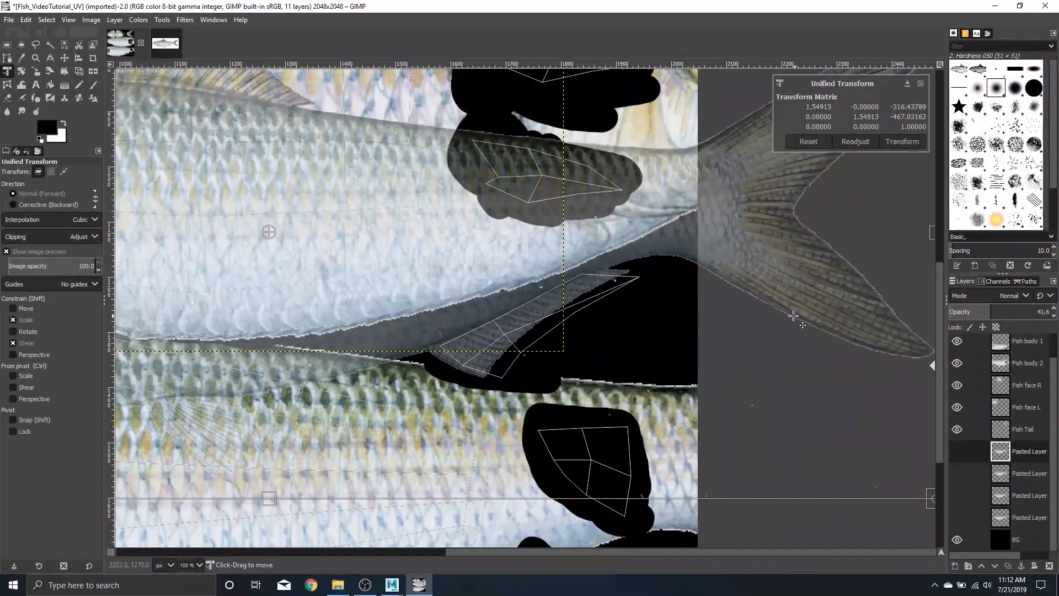
Step: Enlarge the fish to about 2.12 times its original size and reposition its rear belly fin over the narrow fin wireframe
{"action": "scroll", "coordinate": [769, 314], "scroll_direction": "down", "scroll_amount": 1}
{"action": "left_click_drag", "start_coordinate": [882, 261], "coordinate": [1057, 262]}
{"action": "left_click_drag", "start_coordinate": [523, 470], "coordinate": [568, 528]}
{"action": "left_click_drag", "start_coordinate": [711, 362], "coordinate": [579, 307]}
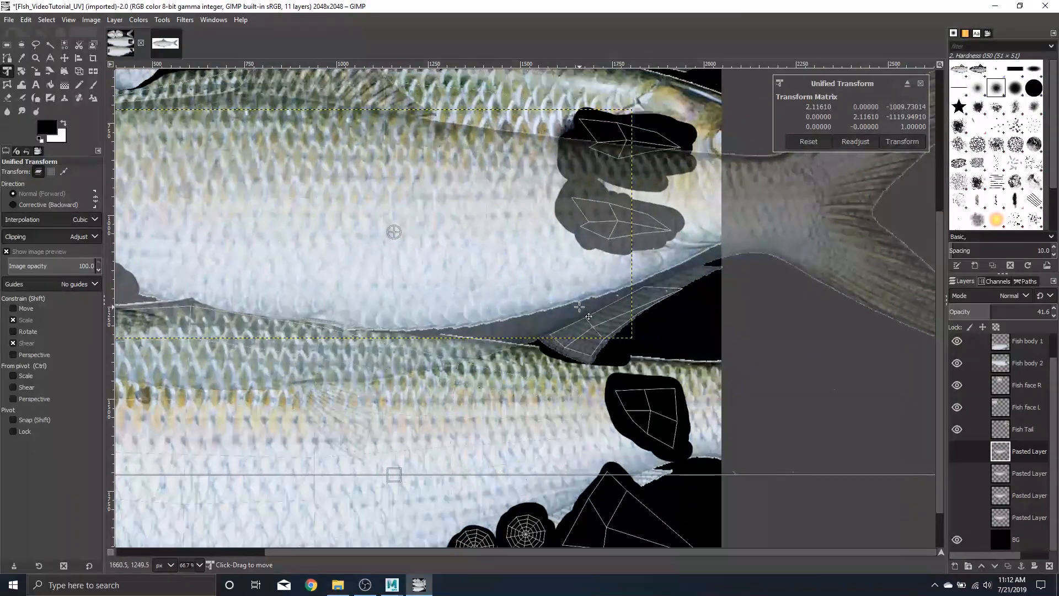
Step: Enlarge the fish to about 2.40 times its original size, align the rear belly fin to cover the wireframe and apply the transform
{"action": "scroll", "coordinate": [579, 306], "scroll_direction": "up", "scroll_amount": 3, "text": "ctrl"}
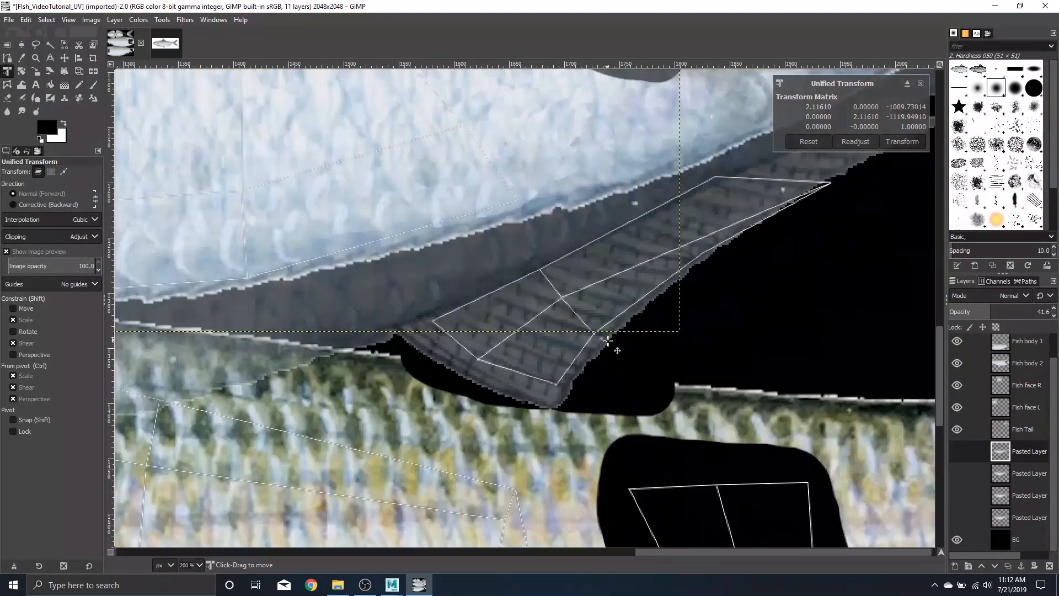
{"action": "scroll", "coordinate": [614, 342], "scroll_direction": "down", "scroll_amount": 2, "text": "ctrl"}
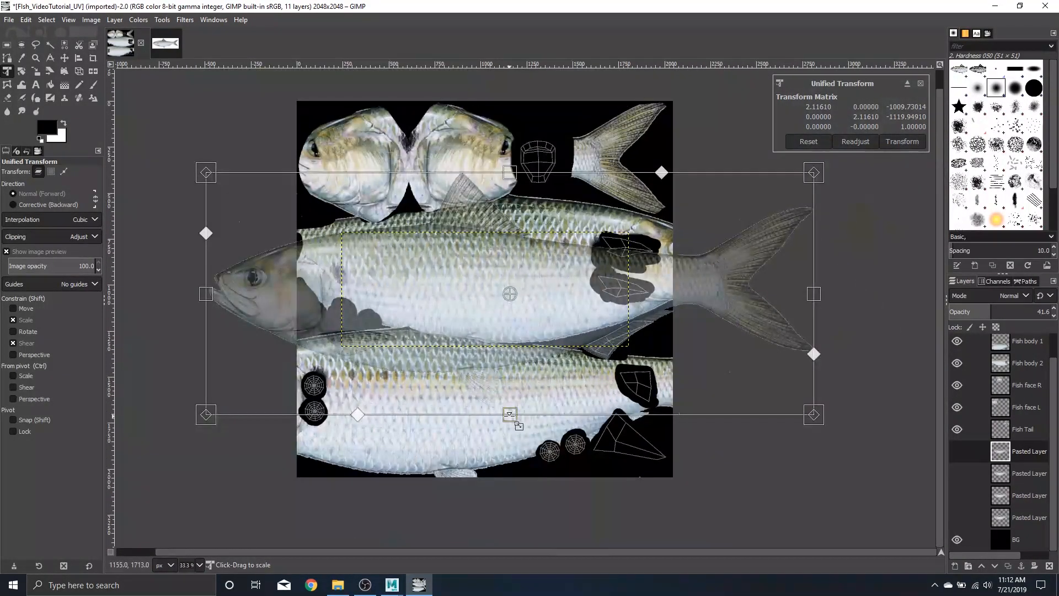
{"action": "left_click_drag", "start_coordinate": [511, 414], "coordinate": [511, 448]}
{"action": "left_click_drag", "start_coordinate": [574, 380], "coordinate": [547, 370]}
{"action": "scroll", "coordinate": [570, 354], "scroll_direction": "up", "scroll_amount": 3, "text": "ctrl"}
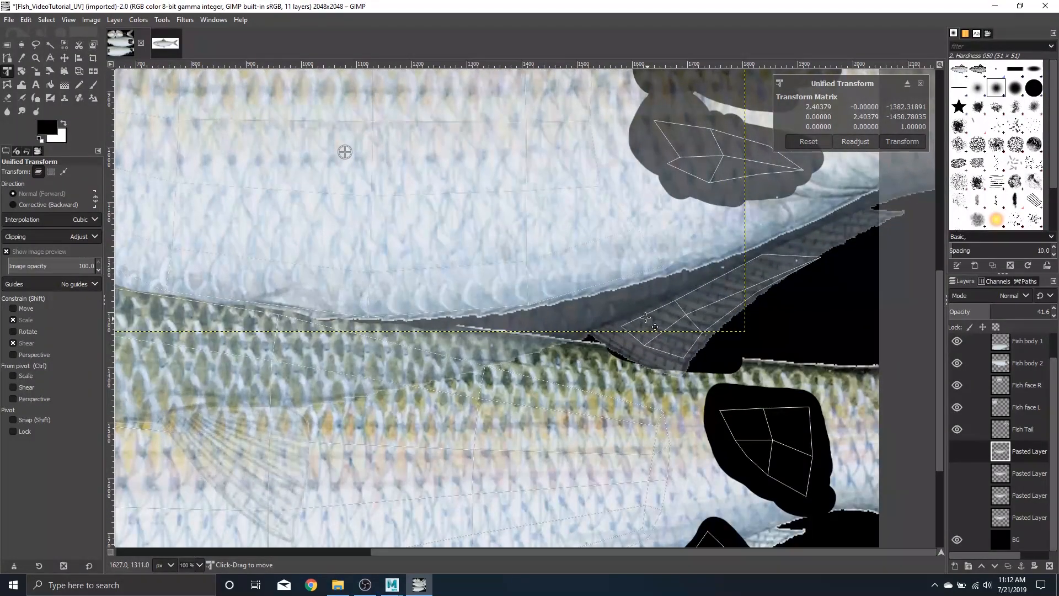
{"action": "left_click_drag", "start_coordinate": [650, 318], "coordinate": [663, 313]}
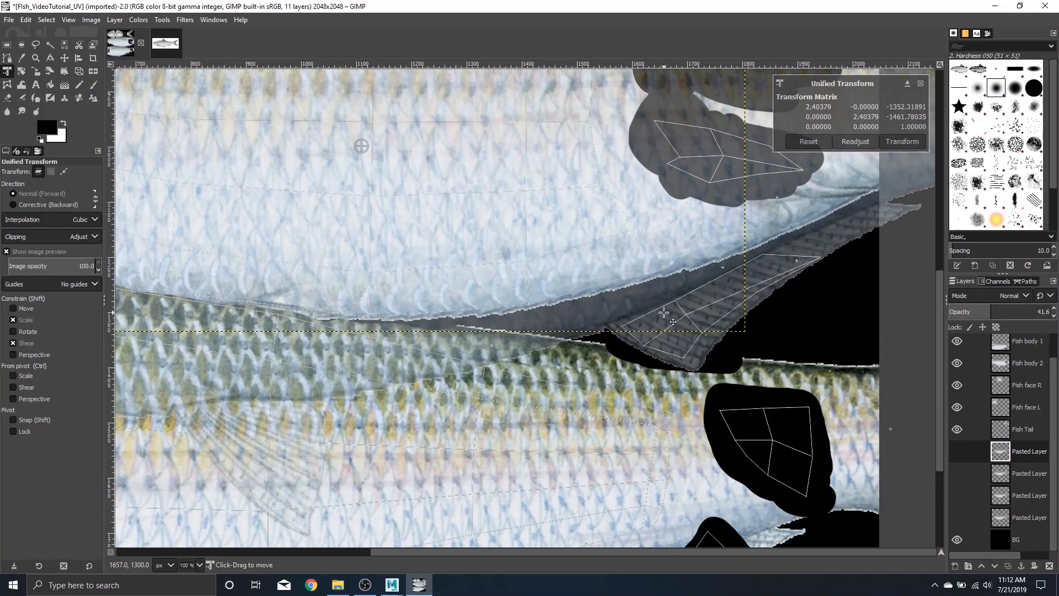
{"action": "scroll", "coordinate": [775, 293], "scroll_direction": "up", "scroll_amount": 3}
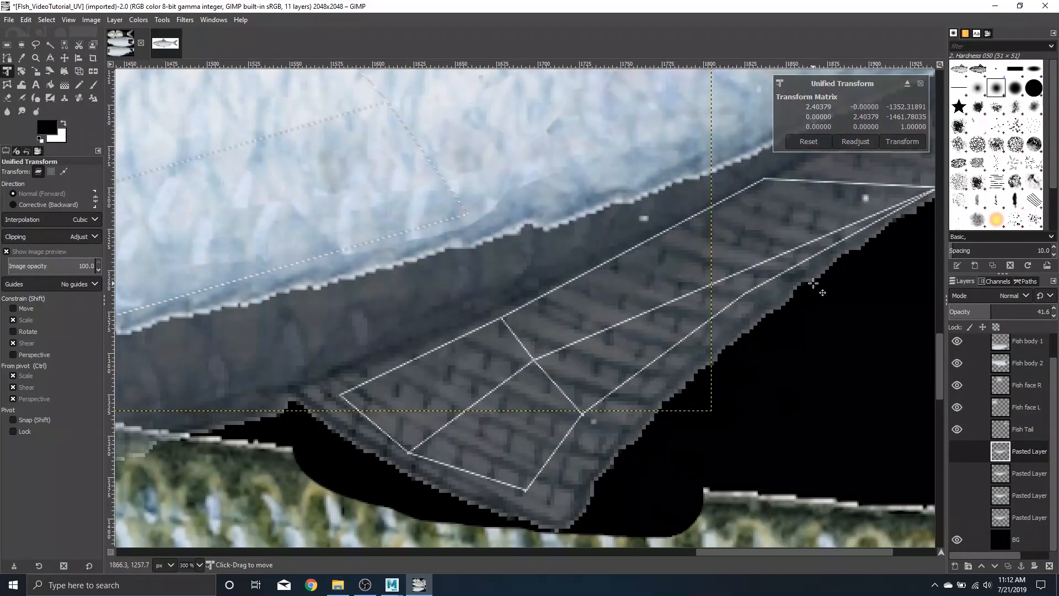
{"action": "scroll", "coordinate": [814, 283], "scroll_direction": "down", "scroll_amount": 3}
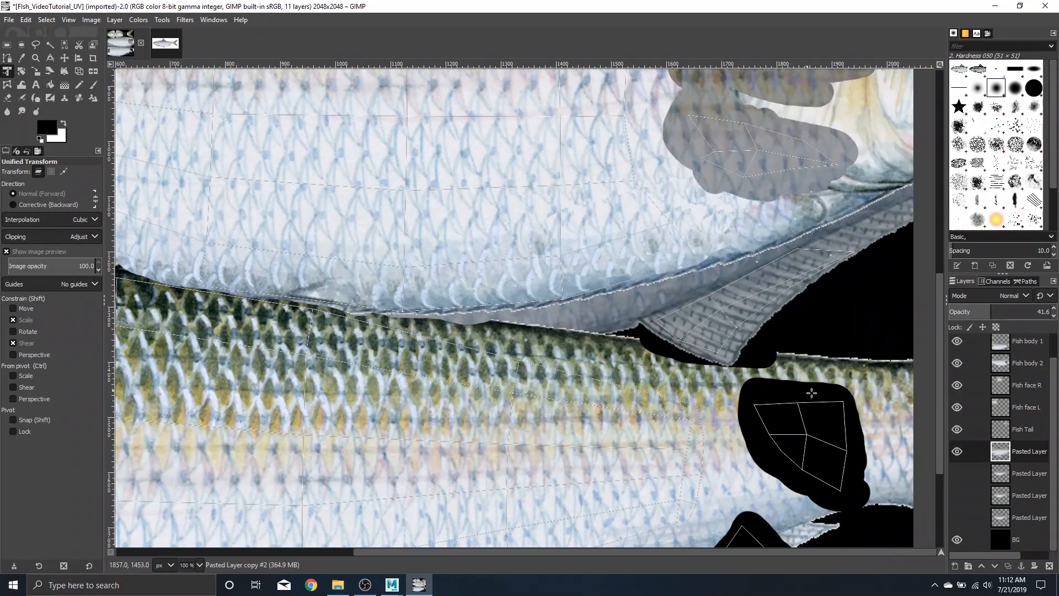
Step: Outline the rear belly fin around its wireframe with a closed Free Select selection
{"action": "scroll", "coordinate": [698, 313], "scroll_direction": "up", "scroll_amount": 2}
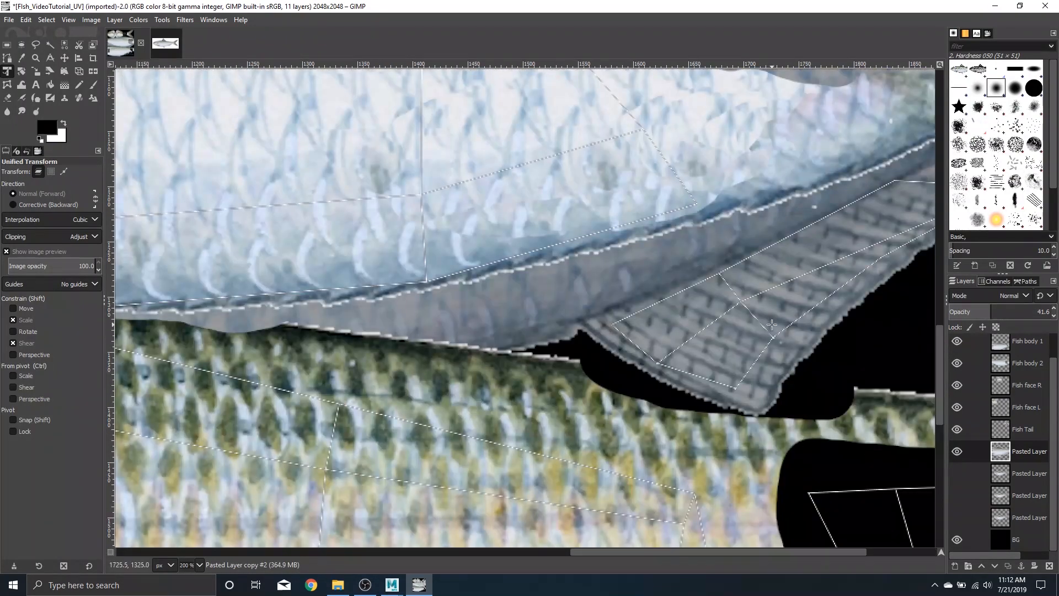
{"action": "scroll", "coordinate": [698, 313], "scroll_direction": "up", "scroll_amount": 1}
{"action": "scroll", "coordinate": [550, 530], "scroll_direction": "down", "scroll_amount": 1}
{"action": "left_click_drag", "start_coordinate": [593, 550], "coordinate": [670, 547]}
{"action": "scroll", "coordinate": [703, 351], "scroll_direction": "up", "scroll_amount": 1}
{"action": "scroll", "coordinate": [709, 339], "scroll_direction": "down", "scroll_amount": 1}
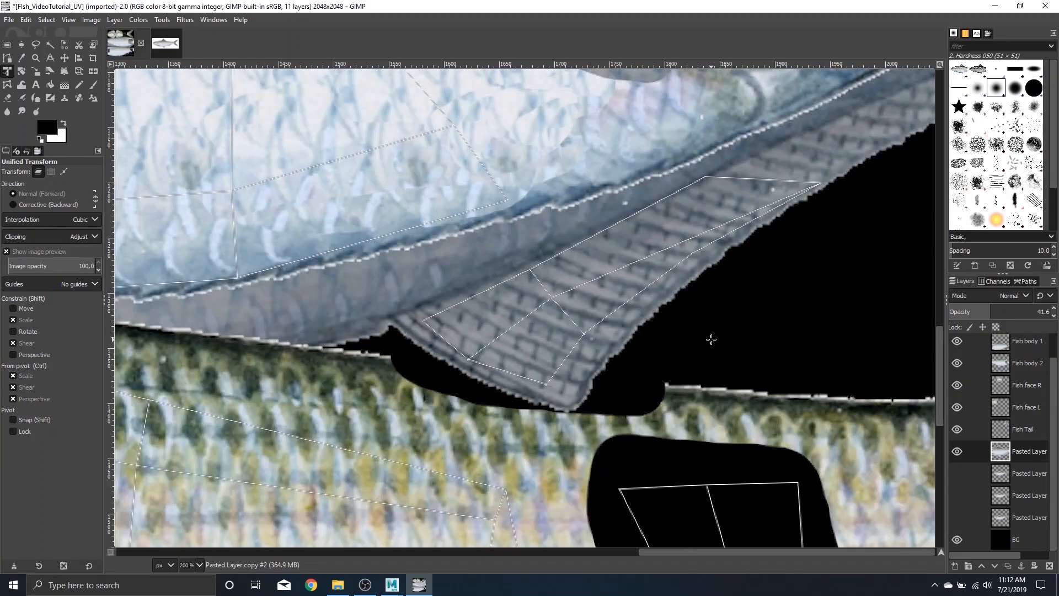
{"action": "left_click", "coordinate": [36, 45]}
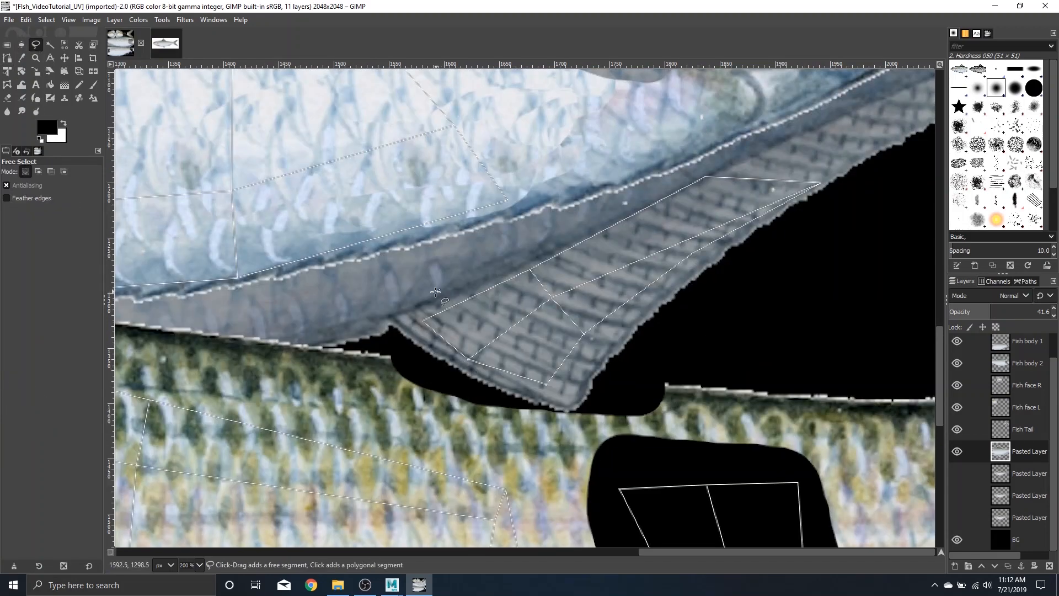
{"action": "mouse_move", "coordinate": [440, 289]}
{"action": "left_mouse_down"}
{"action": "mouse_move", "coordinate": [459, 367]}
{"action": "mouse_move", "coordinate": [507, 386]}
{"action": "mouse_move", "coordinate": [579, 392]}
{"action": "mouse_move", "coordinate": [700, 284]}
{"action": "mouse_move", "coordinate": [810, 241]}
{"action": "mouse_move", "coordinate": [828, 157]}
{"action": "left_mouse_up"}
{"action": "mouse_move", "coordinate": [707, 168]}
{"action": "left_mouse_down"}
{"action": "mouse_move", "coordinate": [469, 259]}
{"action": "mouse_move", "coordinate": [432, 289]}
{"action": "left_mouse_up"}
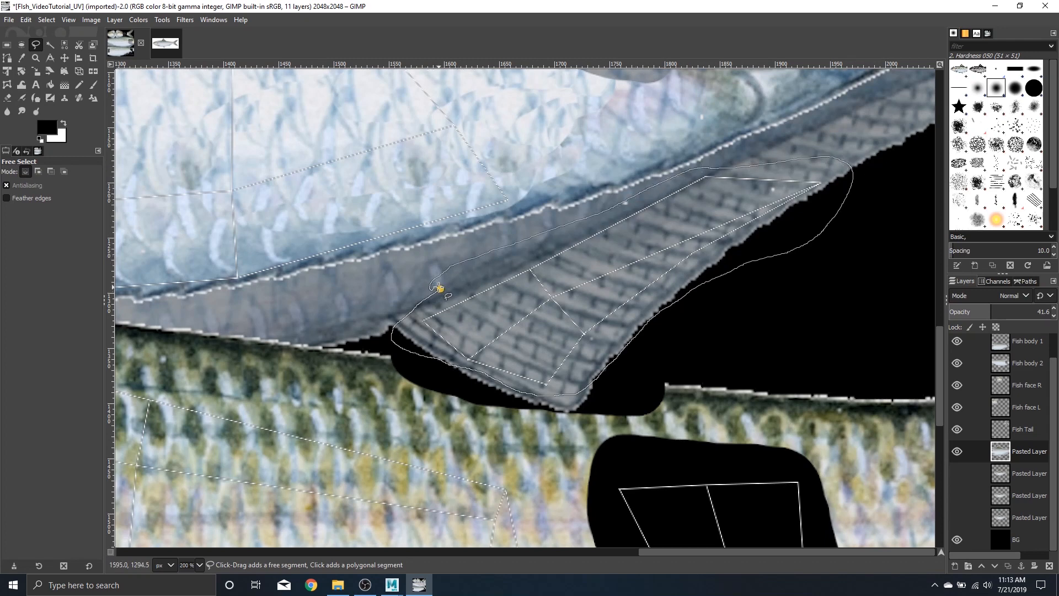
{"action": "left_click", "coordinate": [439, 288]}
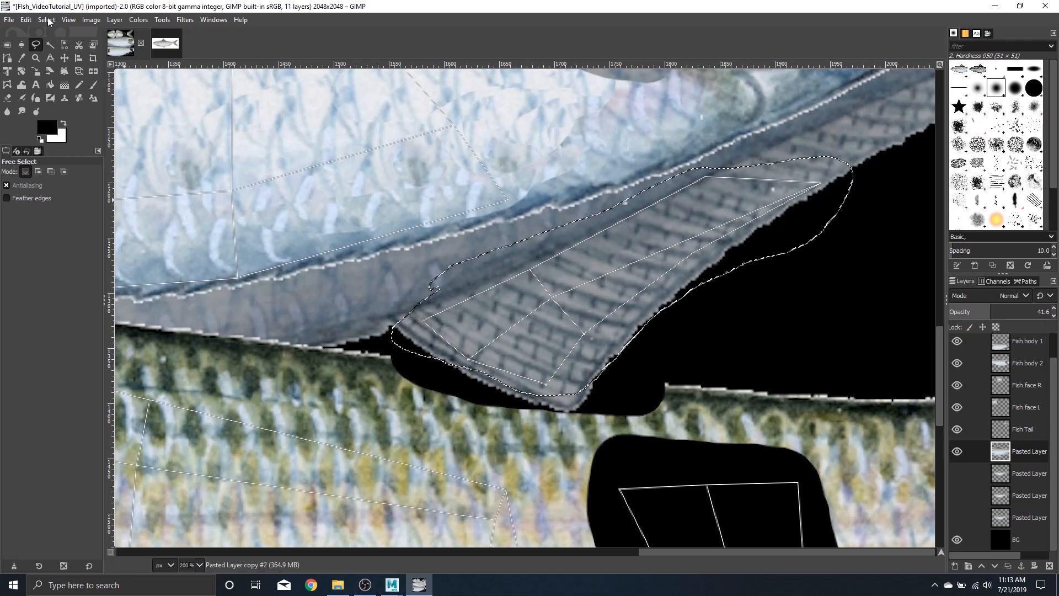
Step: Invert the selection, delete everything outside the fin from the layer and clear the selection
{"action": "left_click", "coordinate": [46, 19]}
{"action": "left_click", "coordinate": [81, 60]}
{"action": "key", "text": "Delete"}
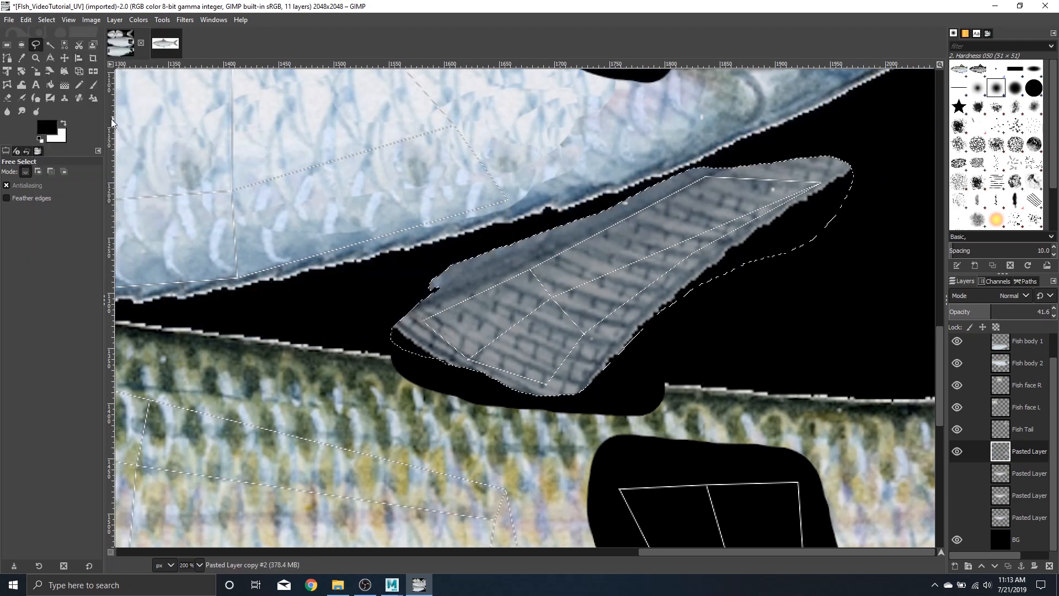
{"action": "scroll", "coordinate": [640, 287], "scroll_direction": "down", "scroll_amount": 3}
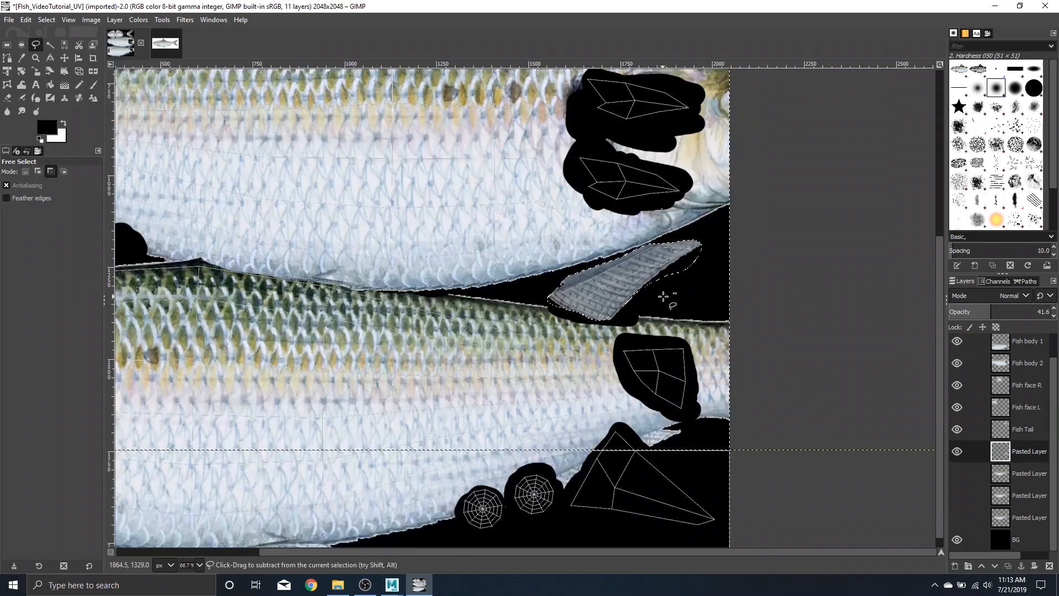
{"action": "left_click", "coordinate": [49, 22]}
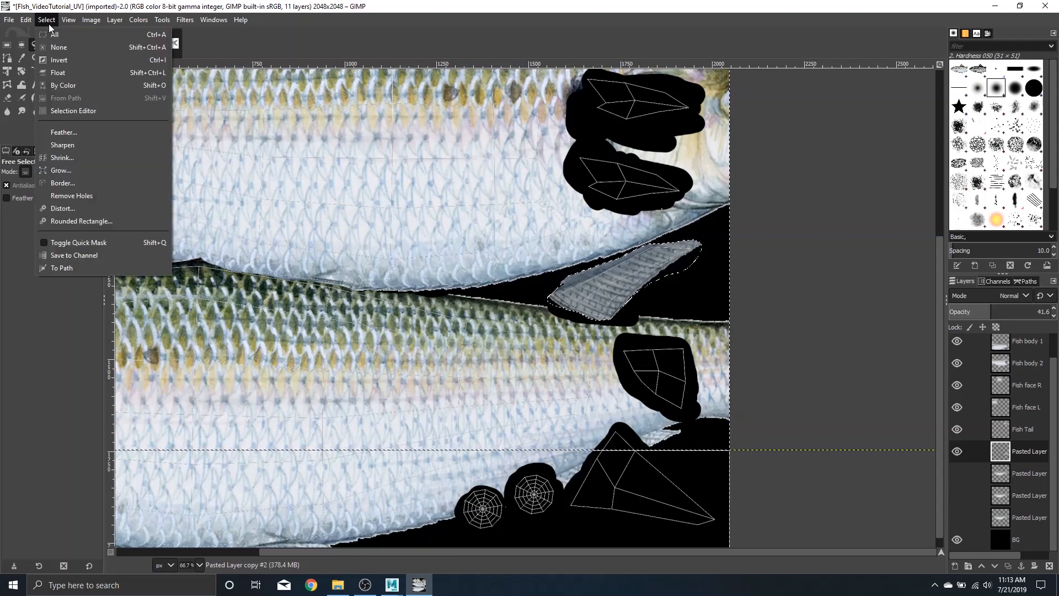
{"action": "left_click", "coordinate": [81, 46]}
{"action": "scroll", "coordinate": [740, 276], "scroll_direction": "down", "scroll_amount": 1}
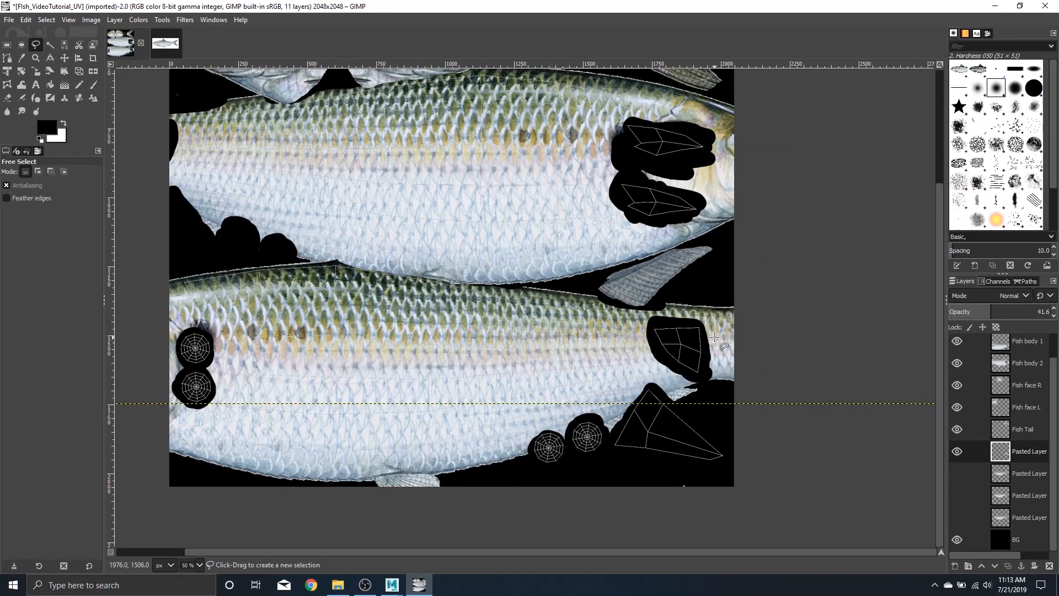
Step: Rename the cut-out fin's layer as Back Fin and restore its opacity to 100
{"action": "double_click", "coordinate": [1032, 456]}
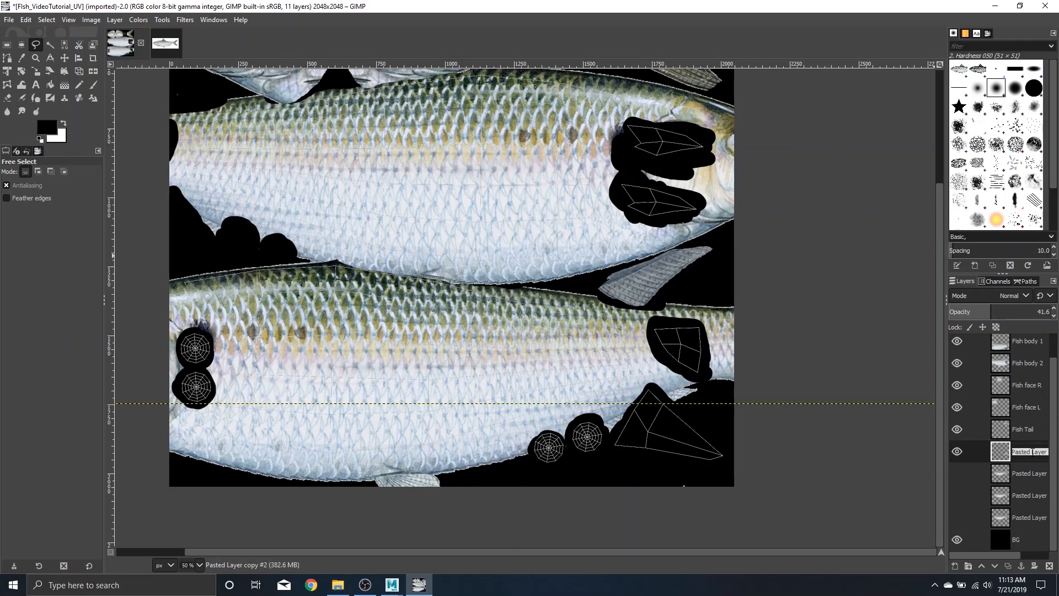
{"action": "type", "text": "Back Fin"}
{"action": "key", "text": "Return"}
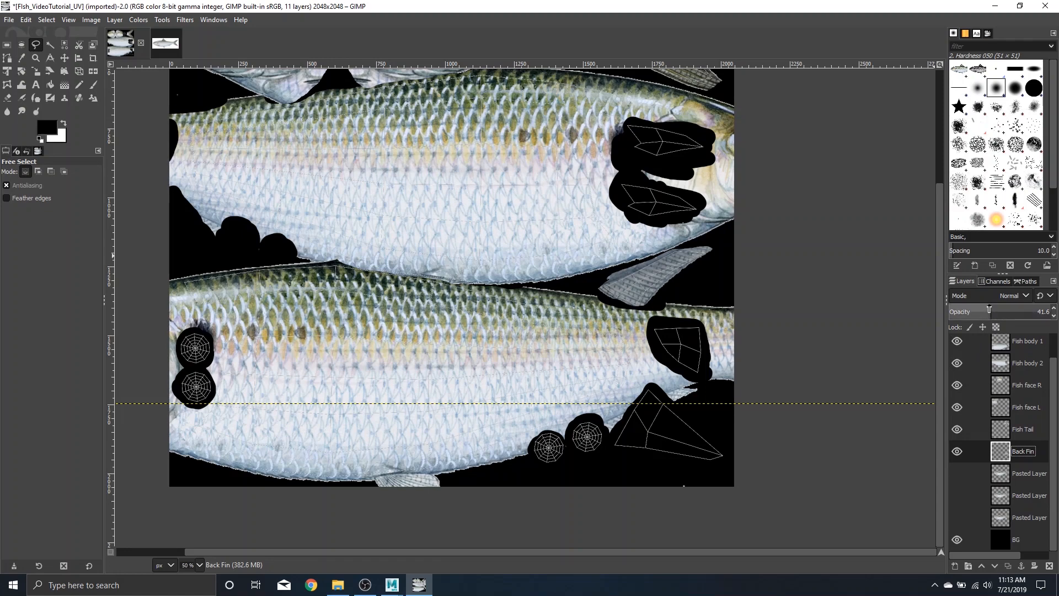
{"action": "left_click_drag", "start_coordinate": [989, 309], "coordinate": [1057, 311]}
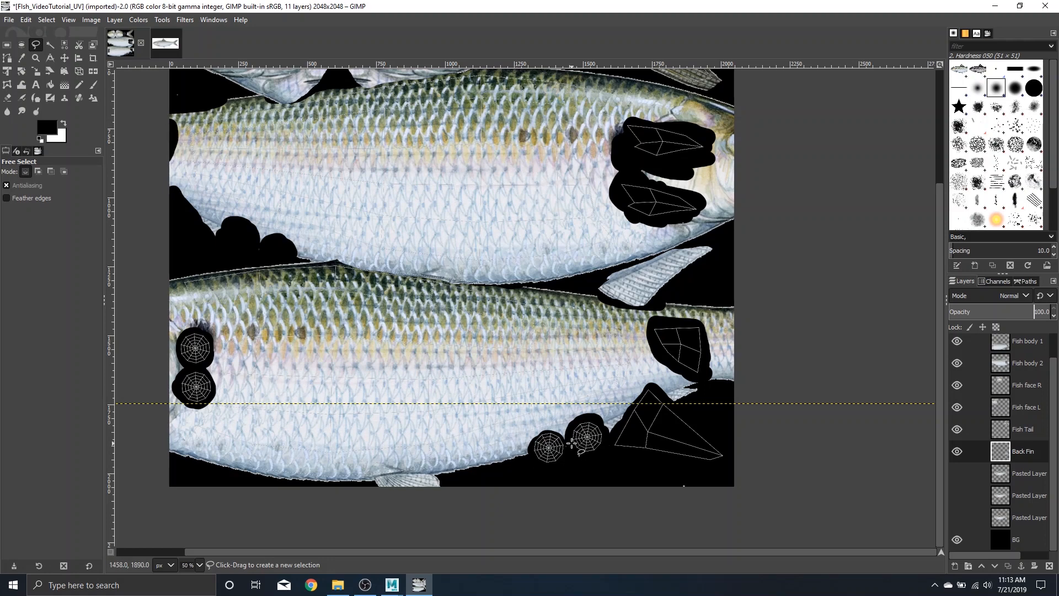
Step: Duplicate the hidden pasted fish layer directly below Back Fin twice
{"action": "left_click", "coordinate": [1026, 473]}
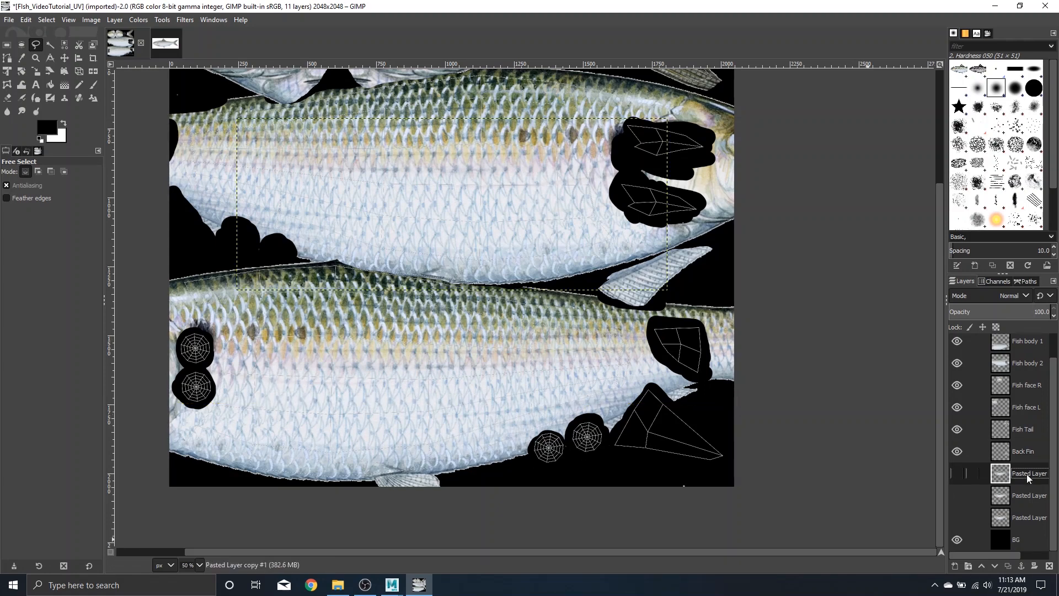
{"action": "right_click", "coordinate": [1034, 477]}
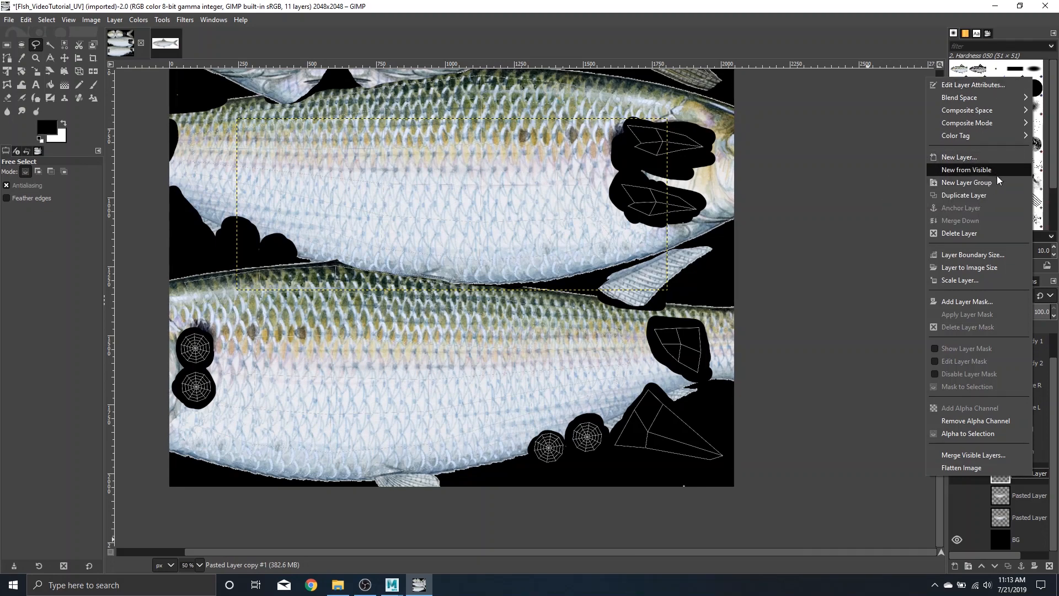
{"action": "left_click", "coordinate": [996, 198]}
{"action": "right_click", "coordinate": [1030, 475]}
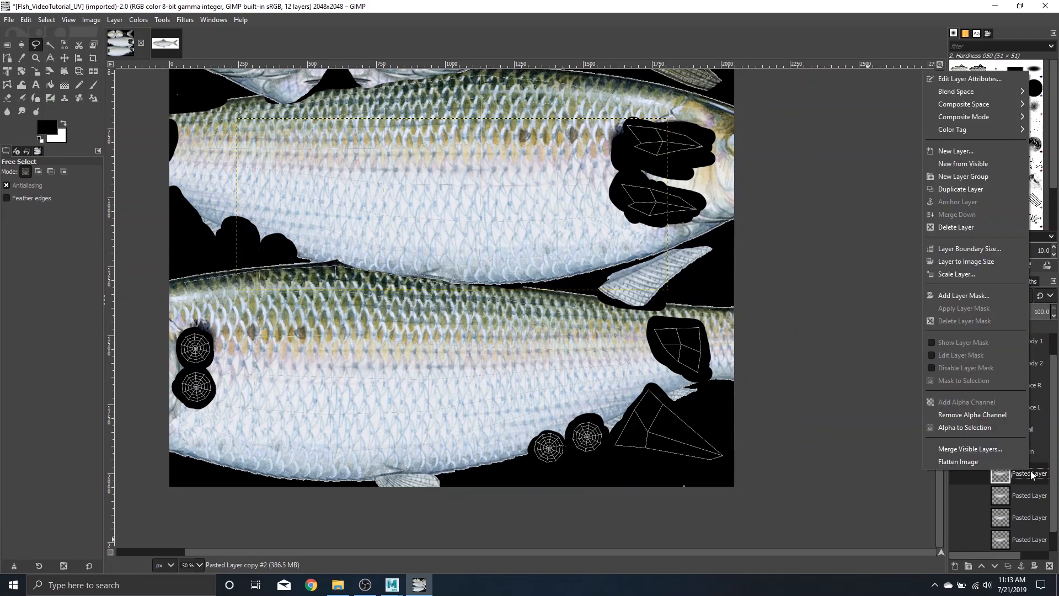
{"action": "left_click", "coordinate": [982, 189]}
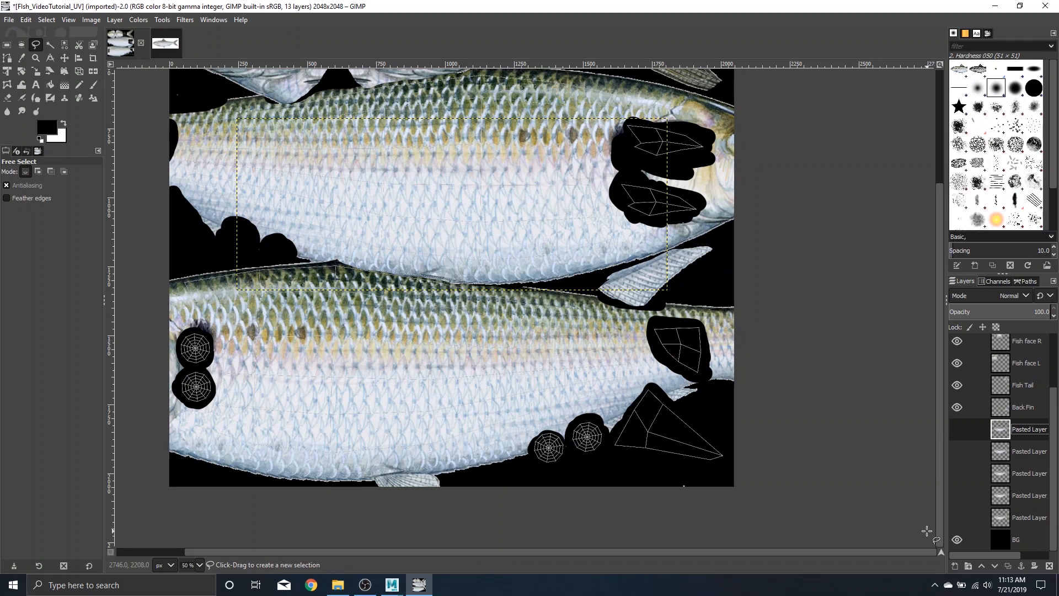
Step: Show the pasted fish layer below Back Fin, enlarge and move its belly fin roughly over the small fin wireframe, and lower its opacity to 37.8
{"action": "left_click", "coordinate": [956, 430]}
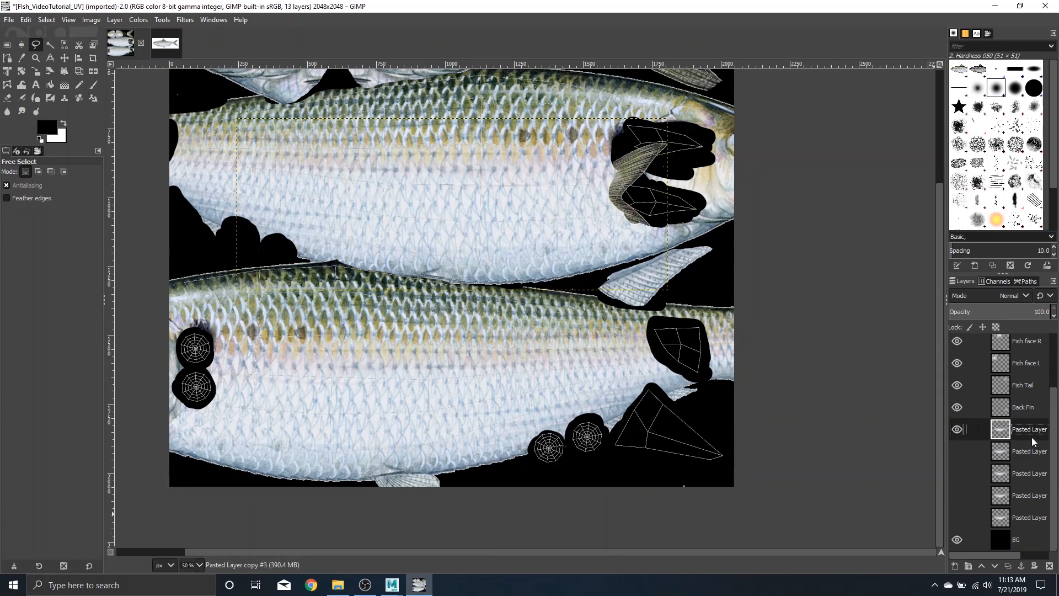
{"action": "key", "text": "shift+t"}
{"action": "left_click", "coordinate": [696, 476]}
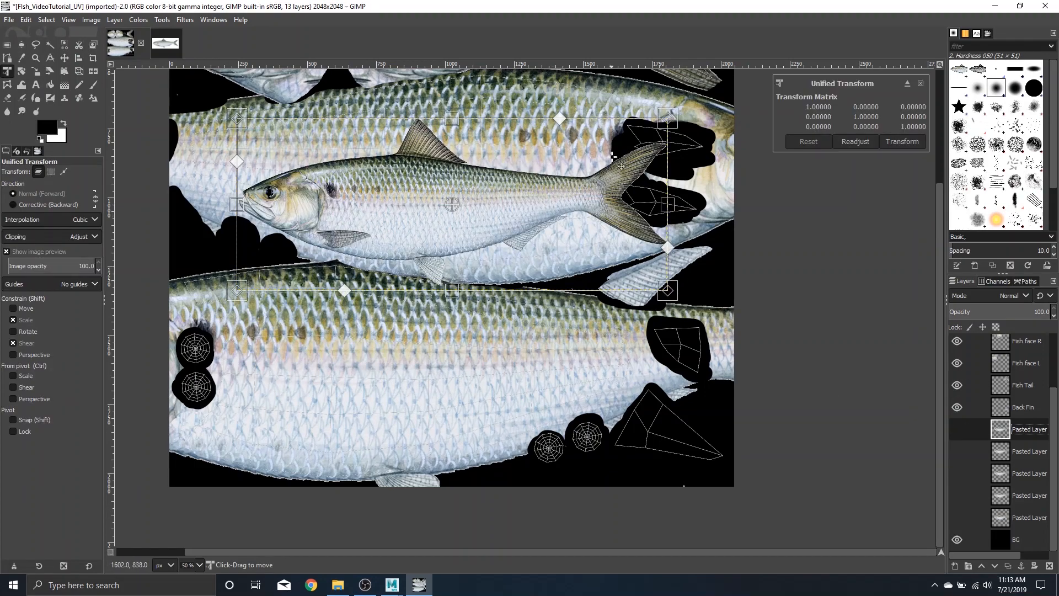
{"action": "scroll", "coordinate": [696, 476], "scroll_direction": "up", "scroll_amount": 3}
{"action": "scroll", "coordinate": [651, 334], "scroll_direction": "down", "scroll_amount": 3}
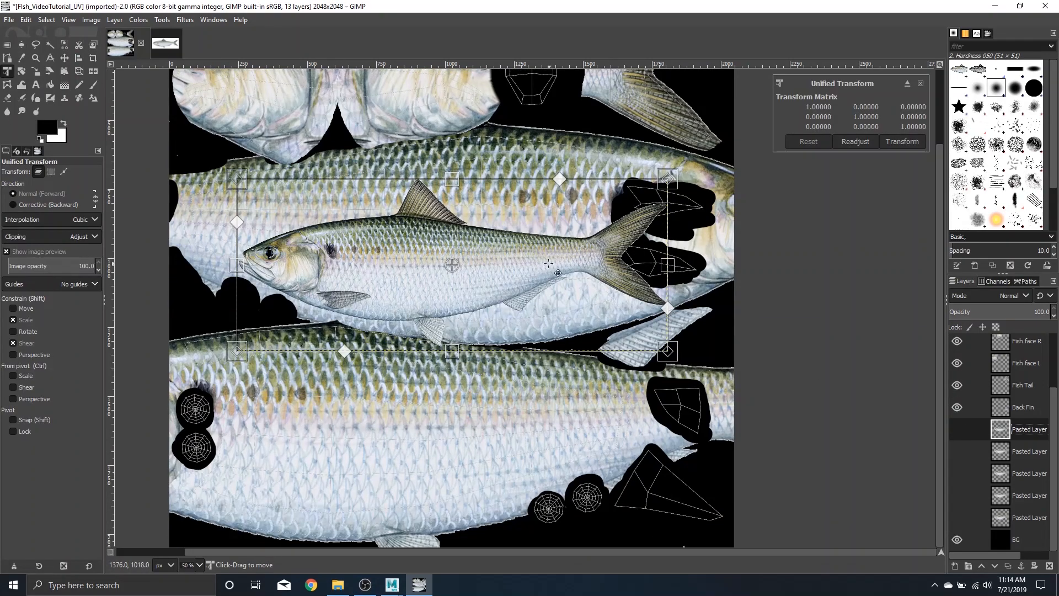
{"action": "left_click_drag", "start_coordinate": [513, 269], "coordinate": [752, 328]}
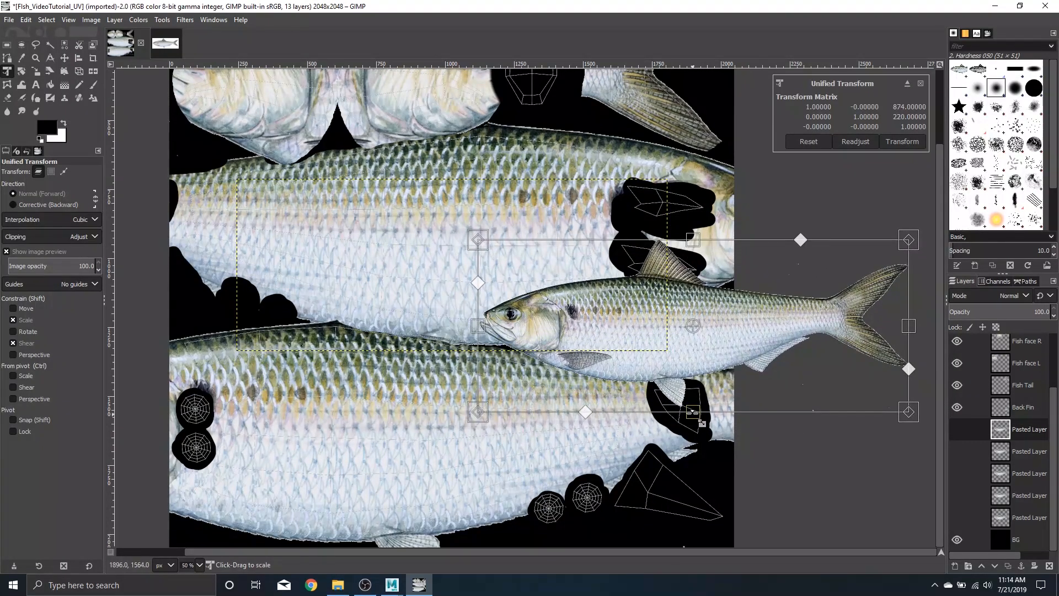
{"action": "left_click_drag", "start_coordinate": [694, 414], "coordinate": [741, 337]}
{"action": "left_click_drag", "start_coordinate": [1027, 311], "coordinate": [988, 312]}
Step: Refine the fish's scale to about 1.74 and its position so the belly fin covers the wireframe, and apply the transform
{"action": "scroll", "coordinate": [719, 408], "scroll_direction": "up", "scroll_amount": 3}
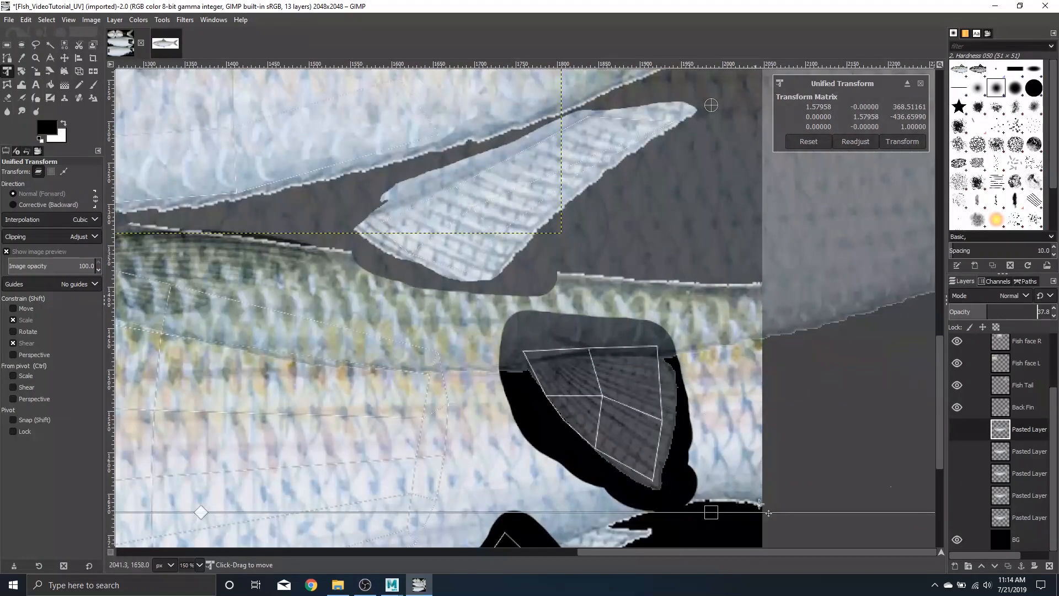
{"action": "left_click_drag", "start_coordinate": [712, 512], "coordinate": [713, 560]}
{"action": "left_click_drag", "start_coordinate": [700, 451], "coordinate": [697, 405]}
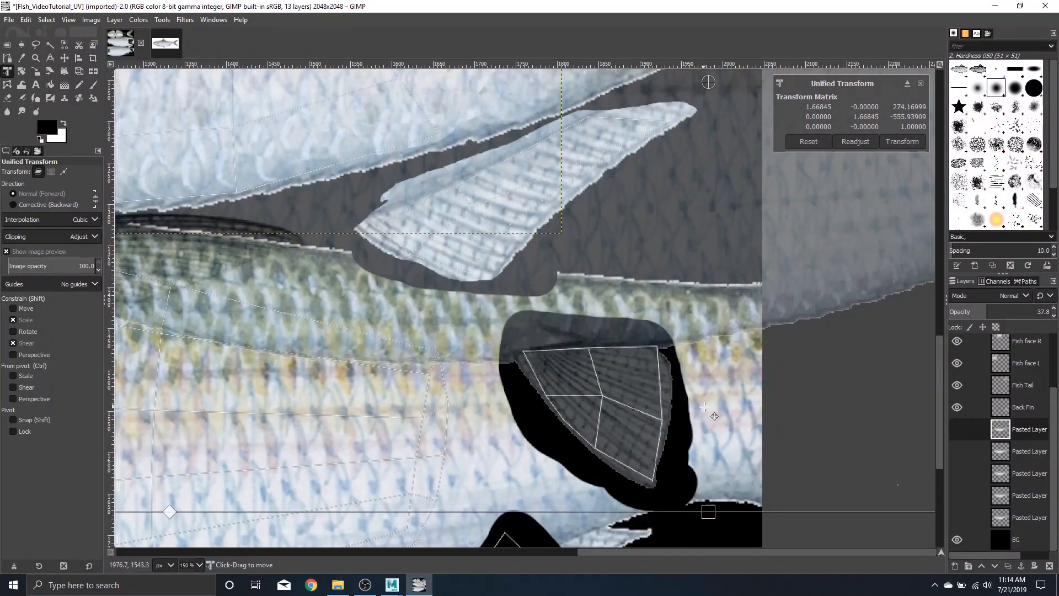
{"action": "mouse_move", "coordinate": [708, 510]}
{"action": "left_mouse_down"}
{"action": "mouse_move", "coordinate": [713, 549]}
{"action": "mouse_move", "coordinate": [710, 506]}
{"action": "left_mouse_up"}
{"action": "left_click_drag", "start_coordinate": [707, 401], "coordinate": [710, 406]}
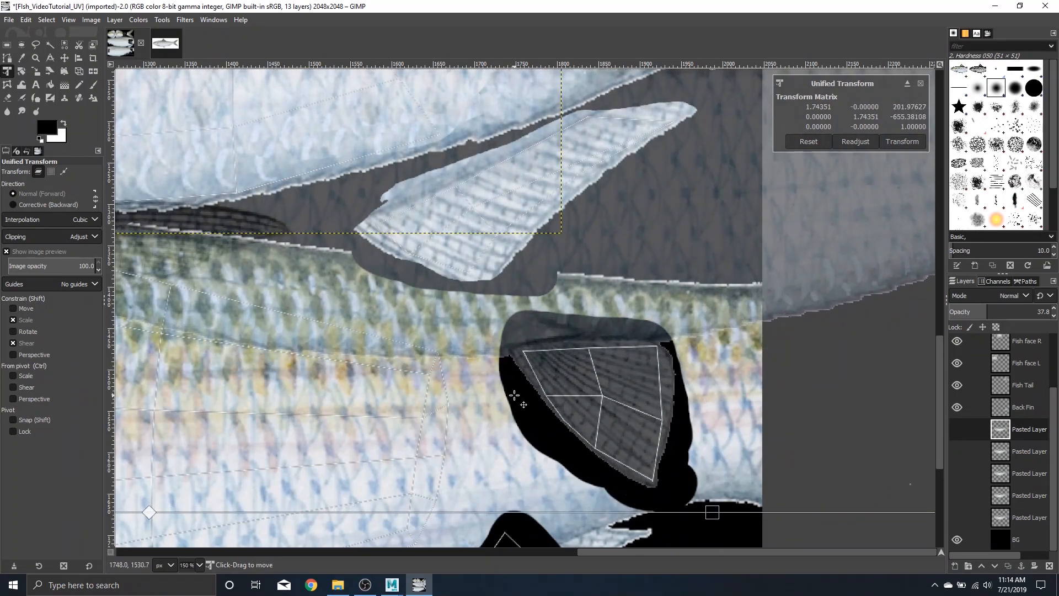
{"action": "key", "text": "Return"}
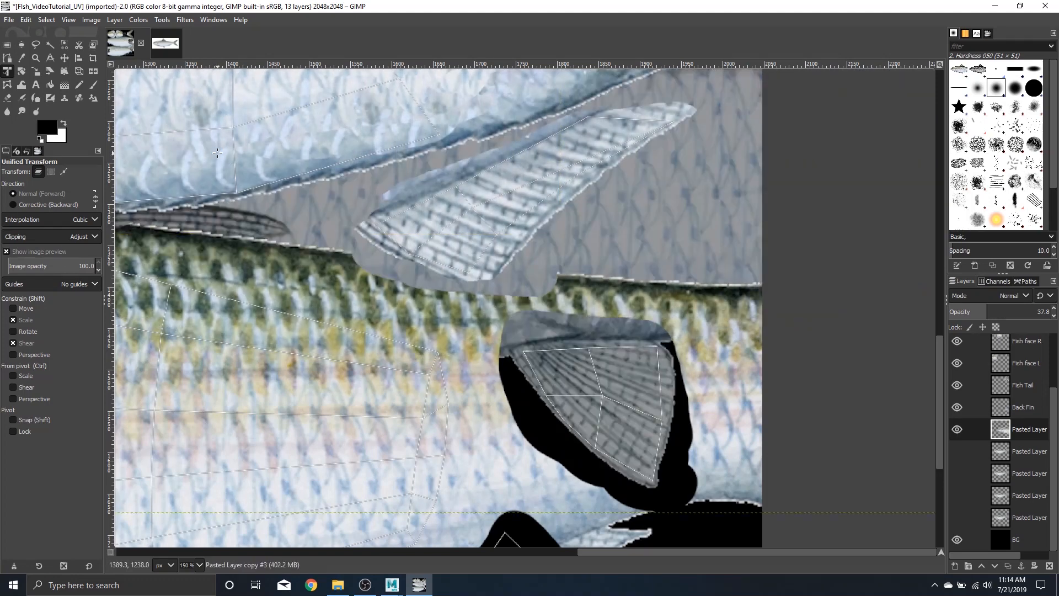
Step: Outline the belly fin around its wireframe with a closed Free Select selection
{"action": "left_click", "coordinate": [36, 45]}
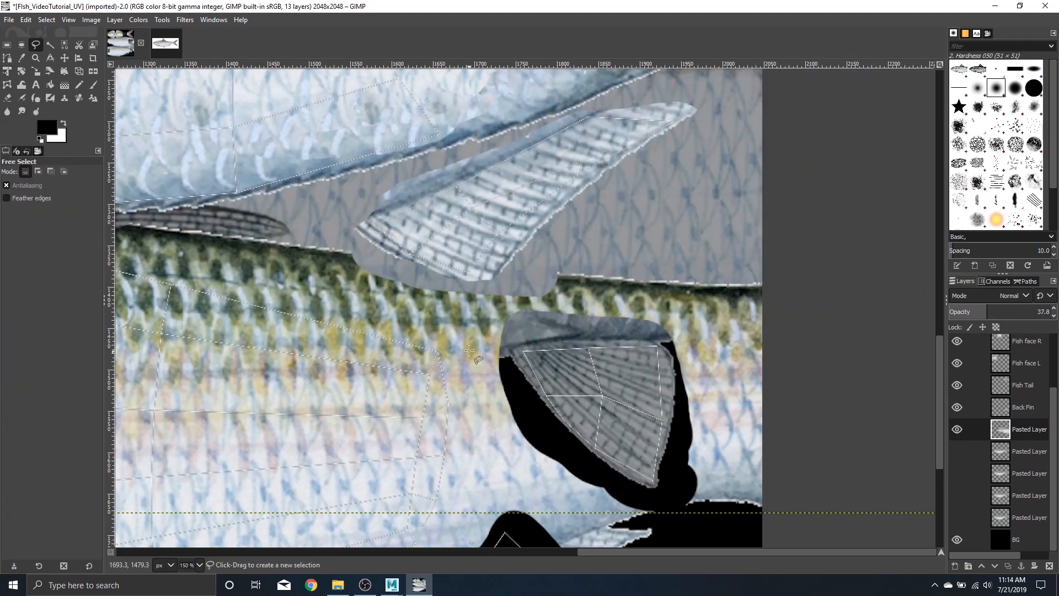
{"action": "mouse_move", "coordinate": [519, 338]}
{"action": "left_mouse_down"}
{"action": "mouse_move", "coordinate": [644, 334]}
{"action": "mouse_move", "coordinate": [667, 343]}
{"action": "mouse_move", "coordinate": [674, 379]}
{"action": "left_mouse_up"}
{"action": "mouse_move", "coordinate": [678, 425]}
{"action": "left_mouse_down"}
{"action": "mouse_move", "coordinate": [661, 491]}
{"action": "mouse_move", "coordinate": [554, 441]}
{"action": "mouse_move", "coordinate": [510, 360]}
{"action": "mouse_move", "coordinate": [519, 338]}
{"action": "left_mouse_up"}
{"action": "key", "text": "Return"}
Step: Invert the selection, delete everything outside the belly fin from the layer and clear the selection
{"action": "left_click", "coordinate": [47, 19]}
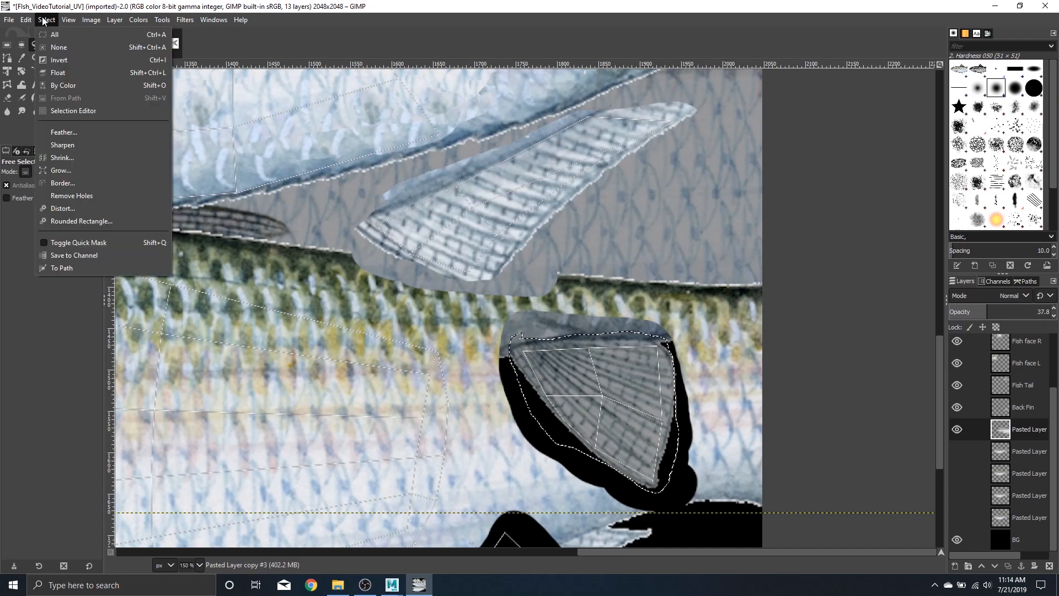
{"action": "left_click", "coordinate": [80, 59]}
{"action": "key", "text": "Delete"}
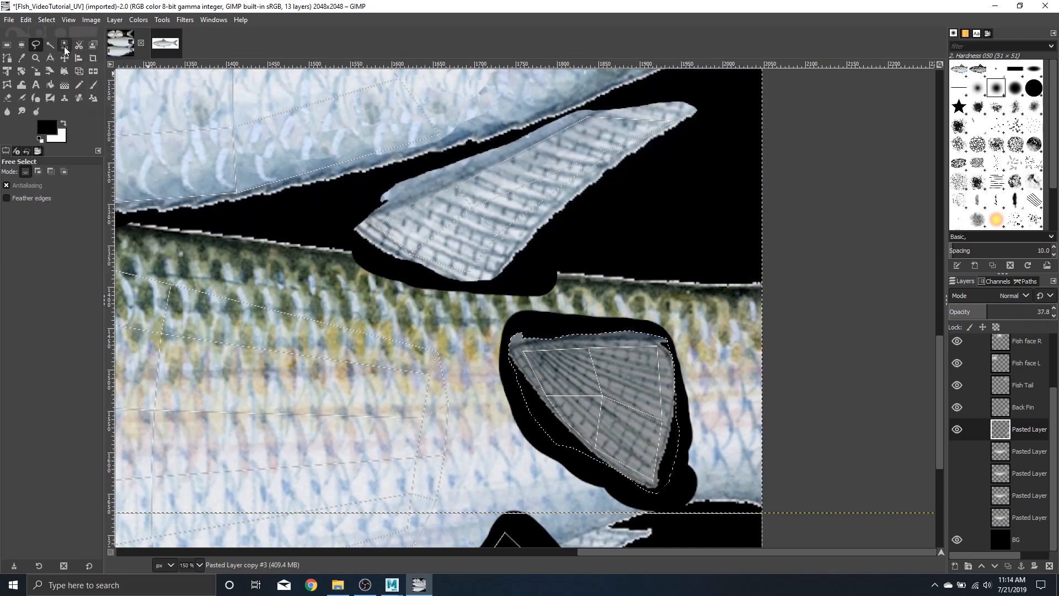
{"action": "left_click", "coordinate": [46, 19]}
{"action": "left_click", "coordinate": [84, 56]}
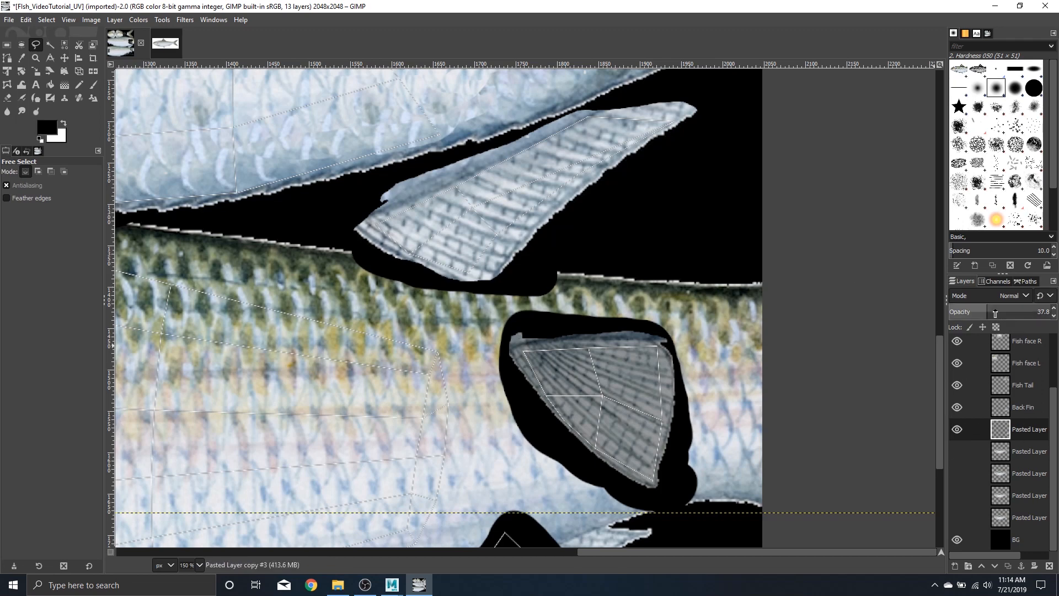
Step: Restore the cut-out fin layer's opacity to 100, show the pasted fish layer below it and rename the fin layer as Bottom Fin
{"action": "left_click_drag", "start_coordinate": [992, 311], "coordinate": [1051, 312]}
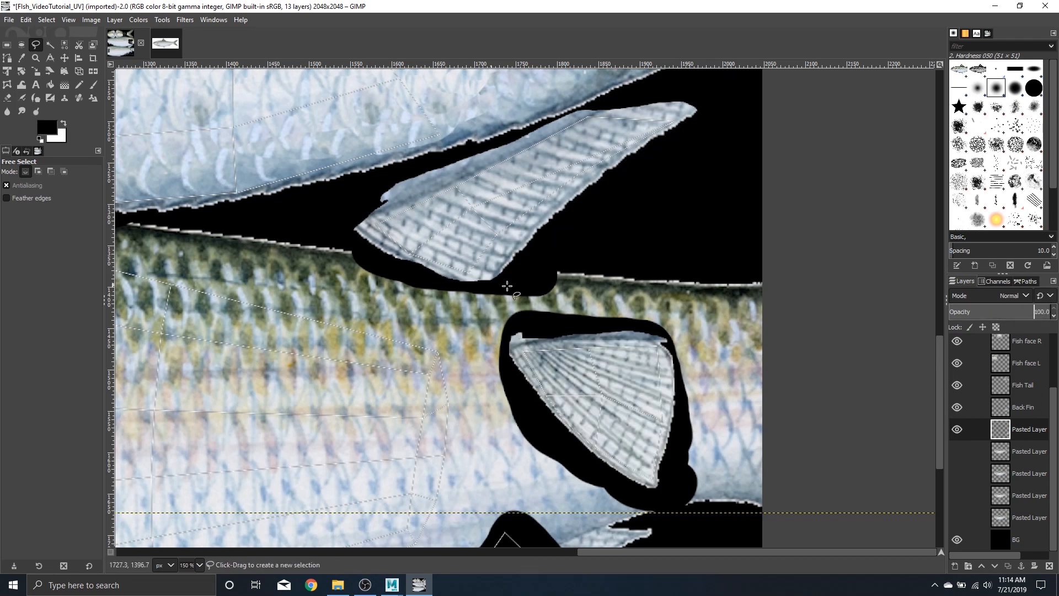
{"action": "scroll", "coordinate": [598, 323], "scroll_direction": "down", "scroll_amount": 3}
{"action": "scroll", "coordinate": [629, 287], "scroll_direction": "down", "scroll_amount": 1}
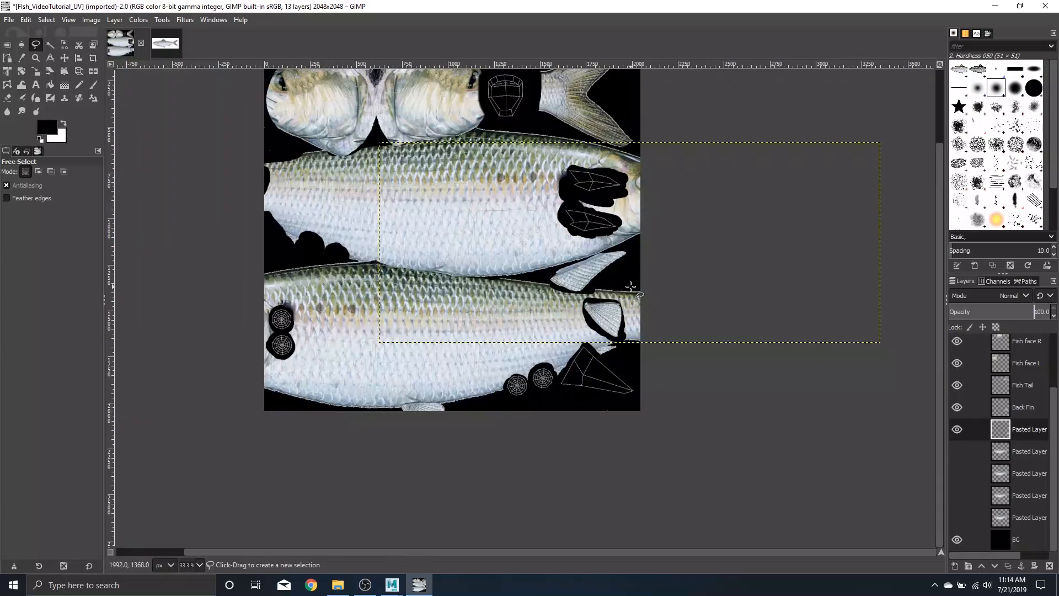
{"action": "scroll", "coordinate": [629, 295], "scroll_direction": "up", "scroll_amount": 2}
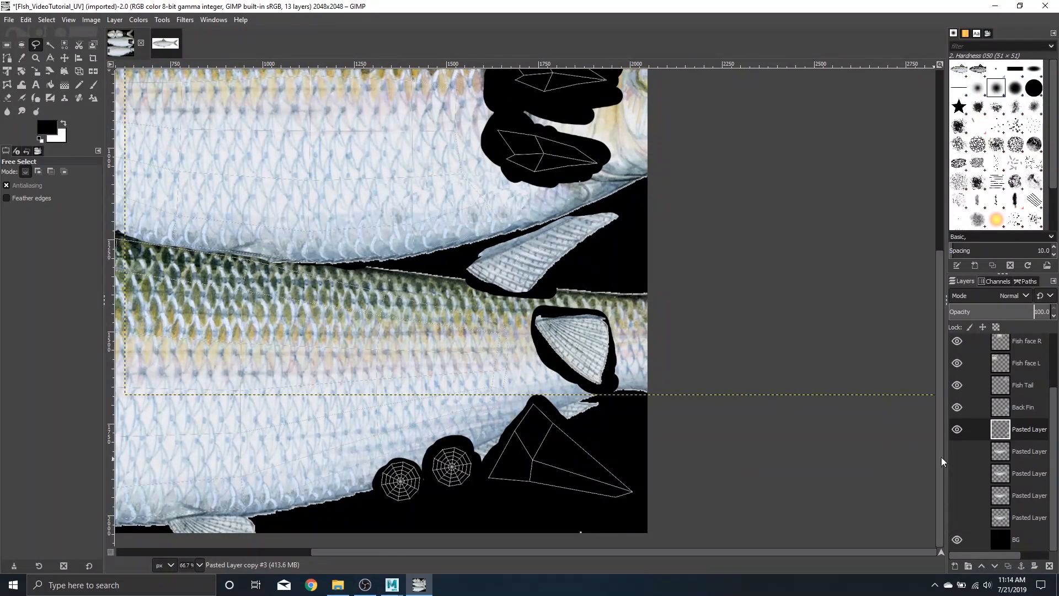
{"action": "left_click", "coordinate": [960, 452]}
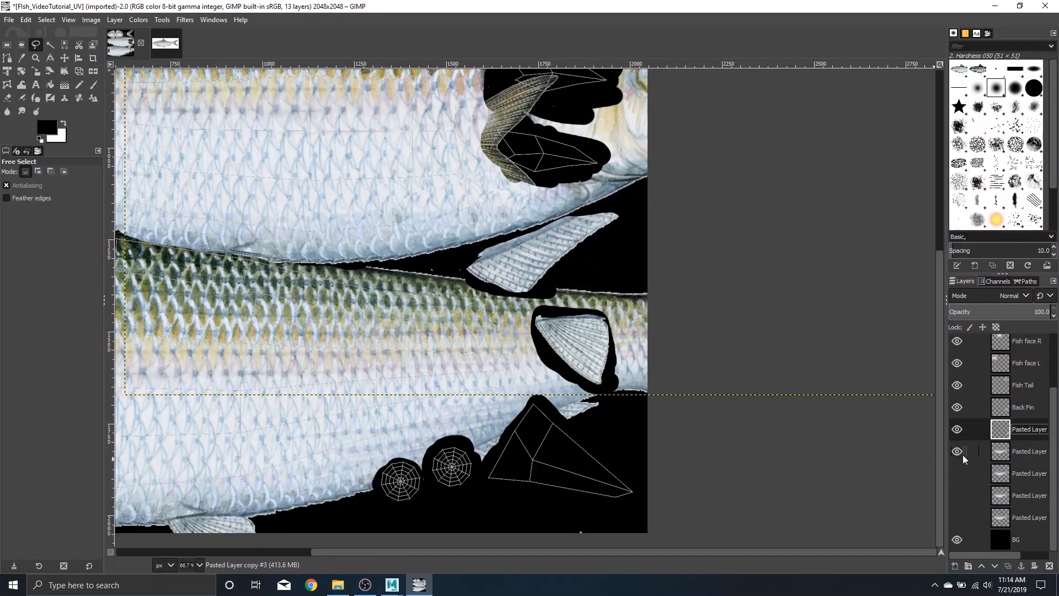
{"action": "double_click", "coordinate": [1030, 429]}
{"action": "type", "text": "Bottom Fin"}
{"action": "key", "text": "Return"}
Step: Toggle the Bottom Fin layer's visibility to compare the cut-out fin with its wireframe
{"action": "left_click", "coordinate": [952, 428]}
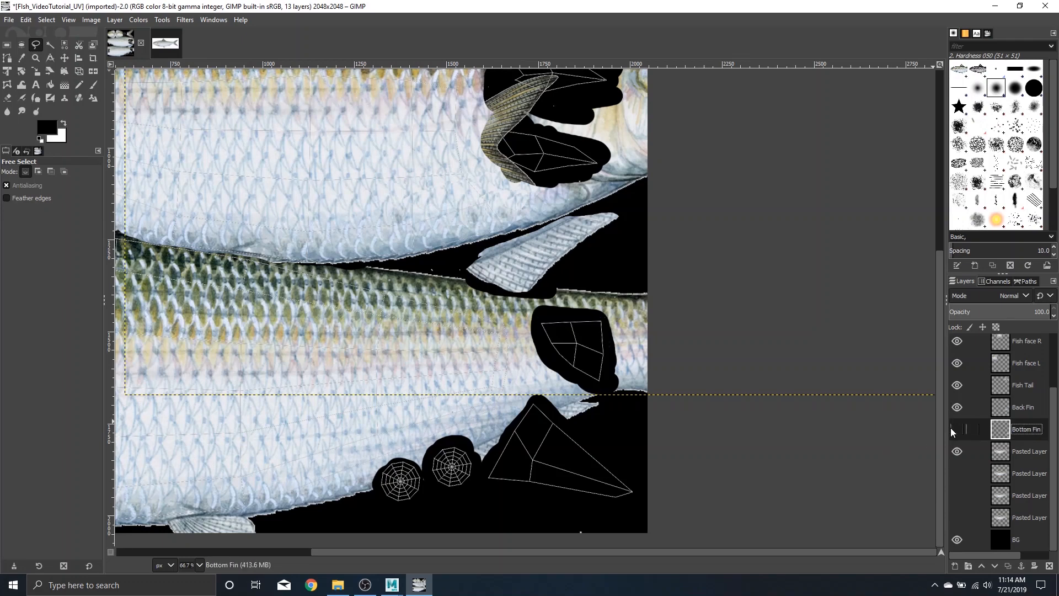
{"action": "left_click", "coordinate": [954, 430]}
{"action": "left_click", "coordinate": [954, 429]}
{"action": "left_click", "coordinate": [954, 429]}
{"action": "left_click", "coordinate": [955, 429]}
{"action": "left_click", "coordinate": [954, 429]}
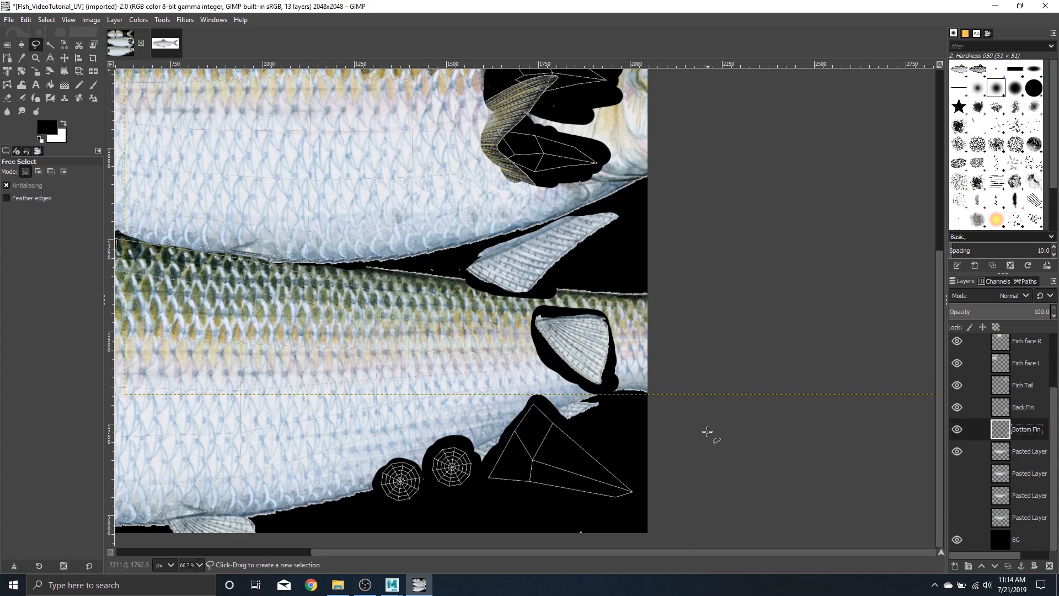
Step: Move the pasted fish below Bottom Fin with Unified Transform towards the large triangular fin wireframe and lower its opacity to 39.5
{"action": "left_click", "coordinate": [1030, 451]}
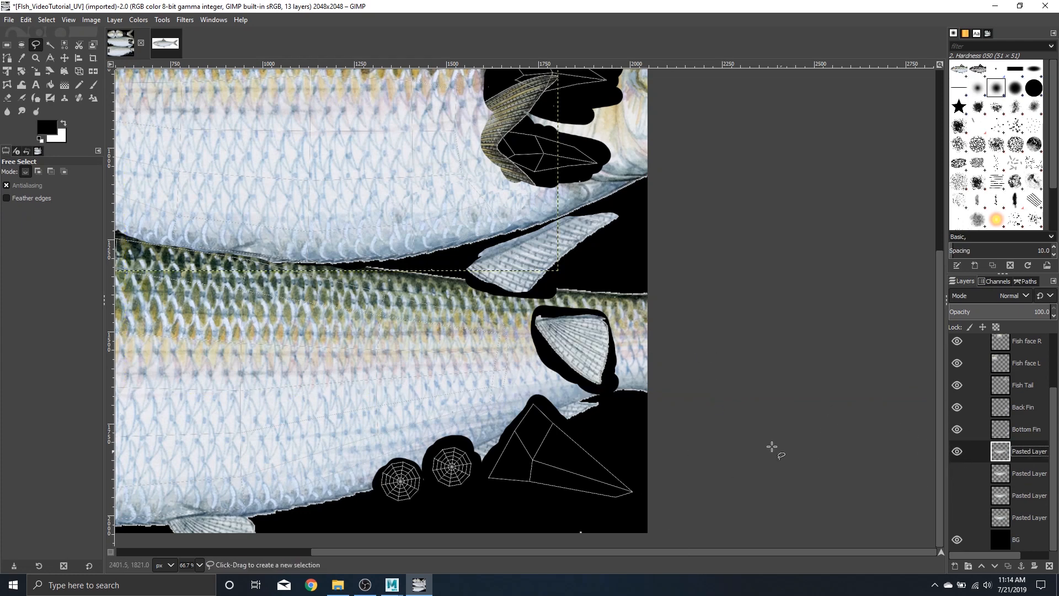
{"action": "key", "text": "shift+t"}
{"action": "left_click", "coordinate": [450, 212]}
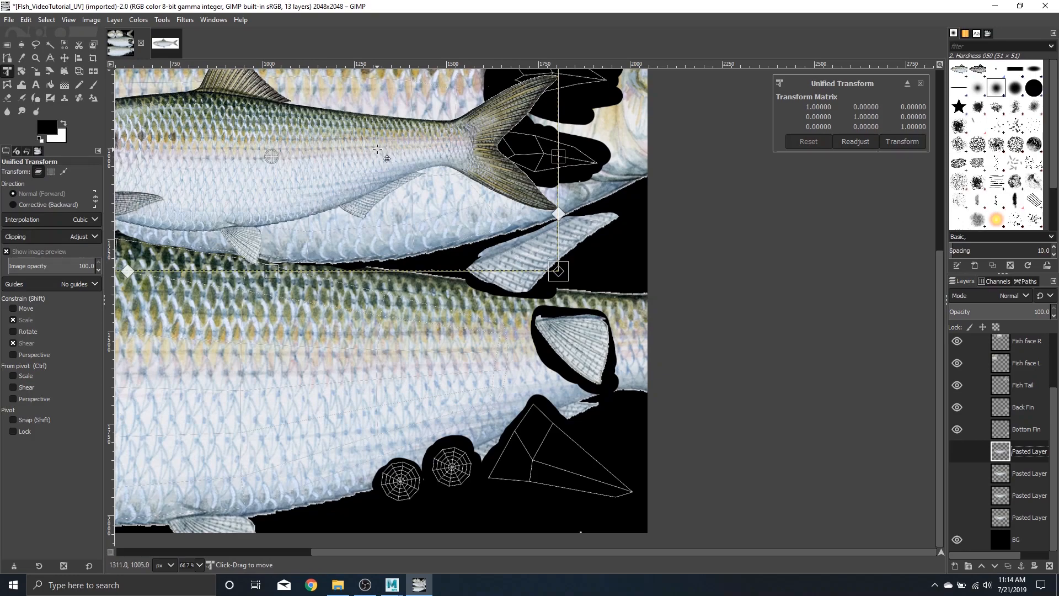
{"action": "left_click_drag", "start_coordinate": [334, 160], "coordinate": [633, 485]}
{"action": "scroll", "coordinate": [661, 405], "scroll_direction": "down", "scroll_amount": 2}
{"action": "scroll", "coordinate": [683, 500], "scroll_direction": "up", "scroll_amount": 2}
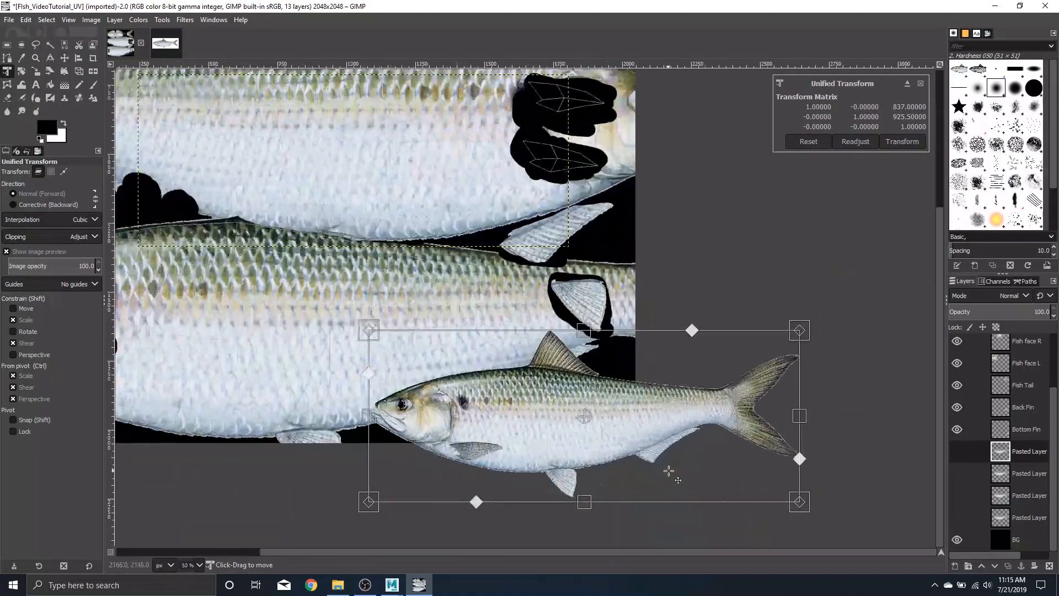
{"action": "scroll", "coordinate": [613, 414], "scroll_direction": "up", "scroll_amount": 1}
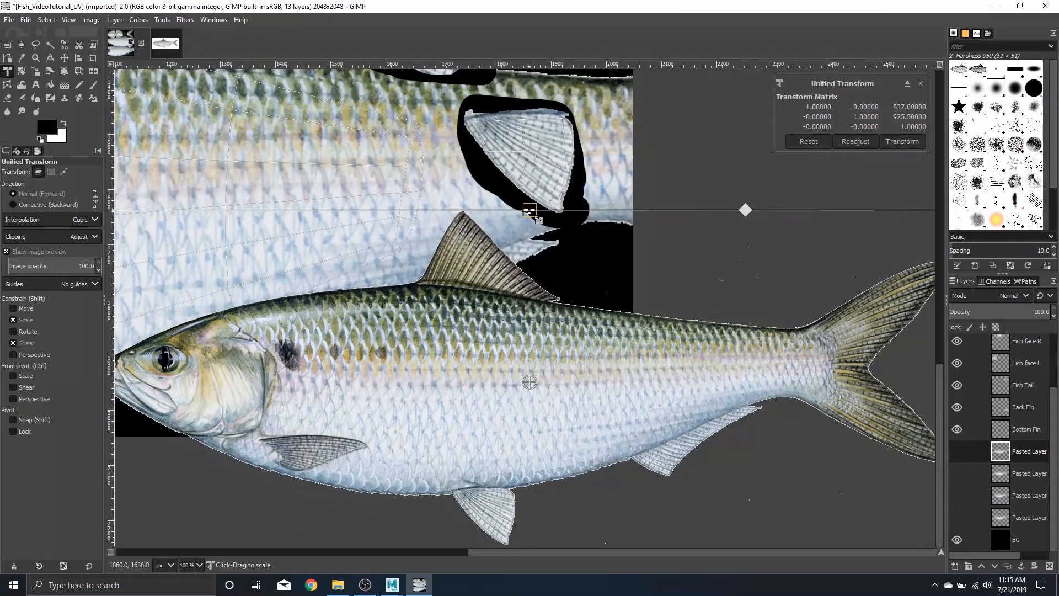
{"action": "left_click_drag", "start_coordinate": [995, 309], "coordinate": [989, 310]}
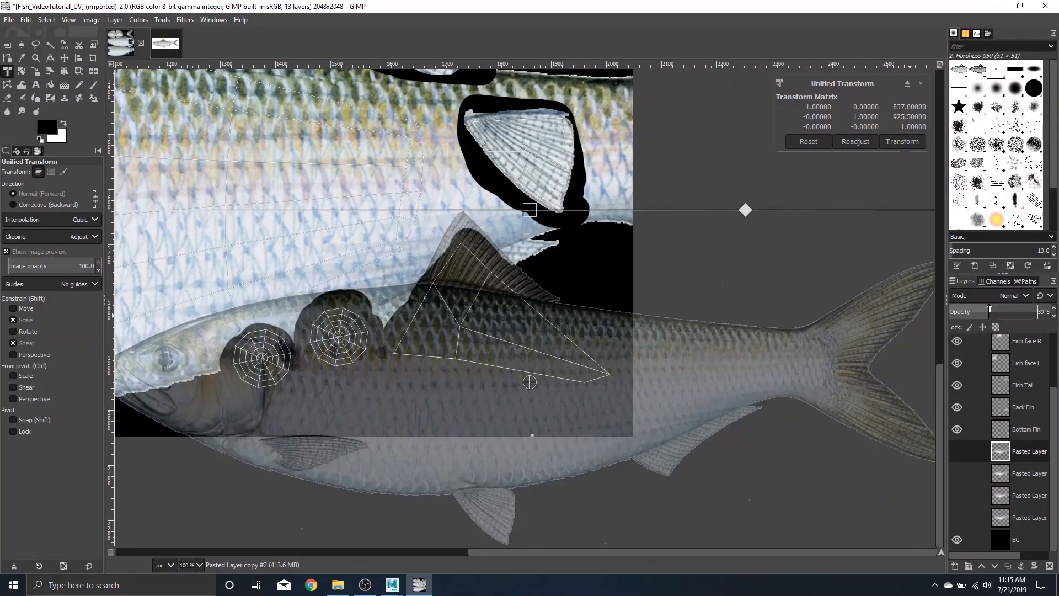
Step: Scale the fish by about 1.87, position its dorsal fin over the large triangular wireframe and apply the transform
{"action": "left_click_drag", "start_coordinate": [528, 213], "coordinate": [547, 158]}
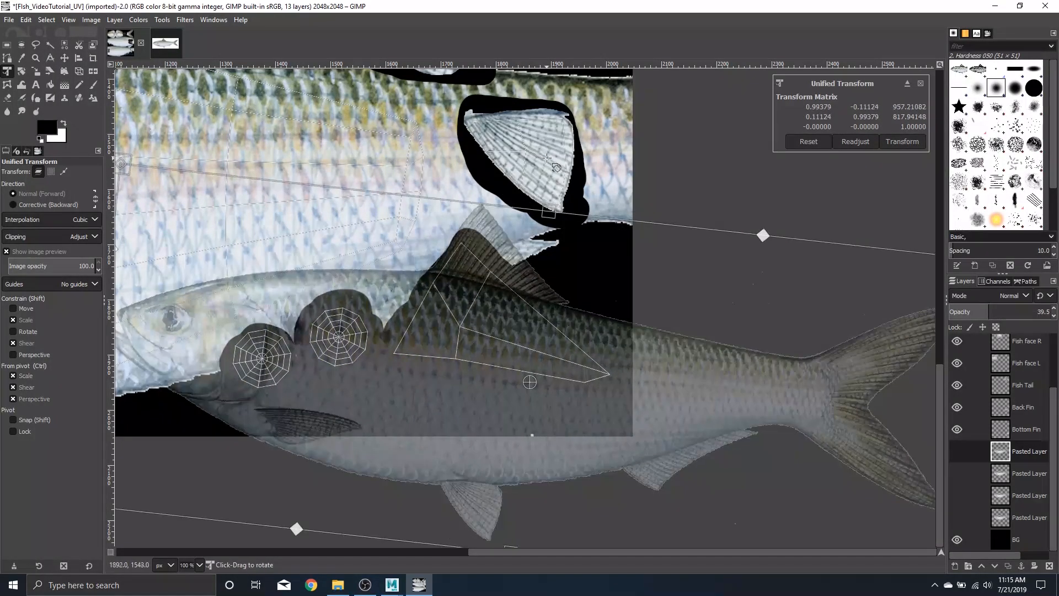
{"action": "key", "text": "ctrl+z"}
{"action": "left_click_drag", "start_coordinate": [531, 209], "coordinate": [594, 3]}
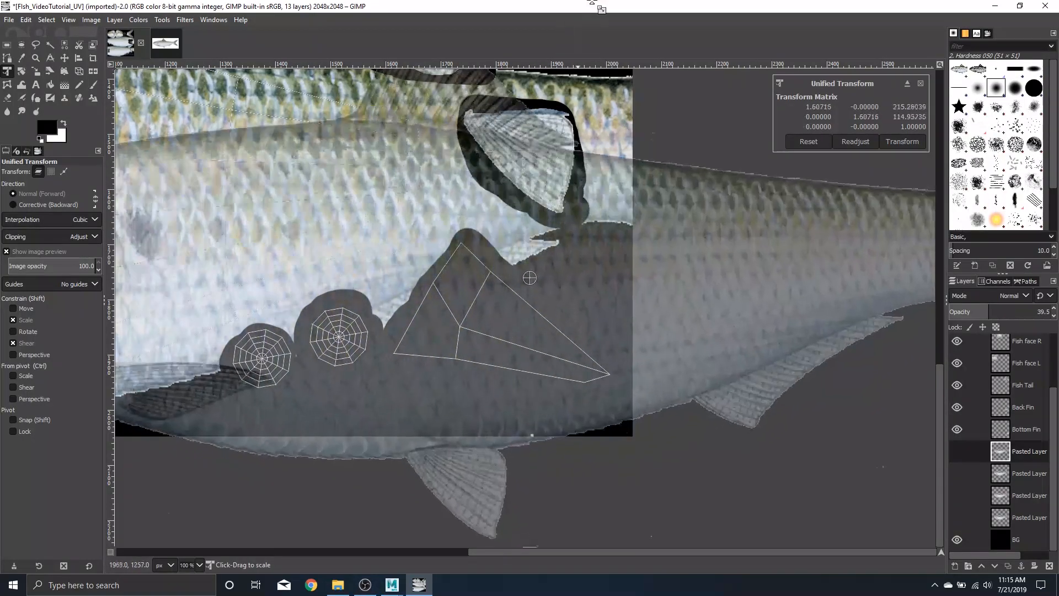
{"action": "left_click_drag", "start_coordinate": [525, 229], "coordinate": [558, 465]}
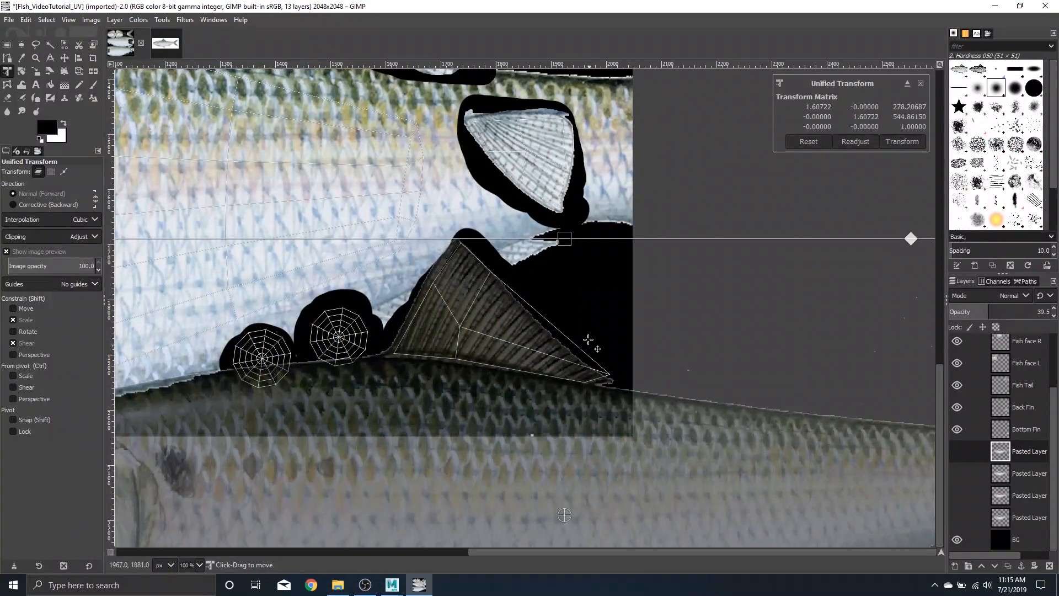
{"action": "left_click_drag", "start_coordinate": [567, 238], "coordinate": [564, 147]}
{"action": "left_click_drag", "start_coordinate": [506, 301], "coordinate": [525, 393]}
{"action": "scroll", "coordinate": [531, 353], "scroll_direction": "up", "scroll_amount": 2}
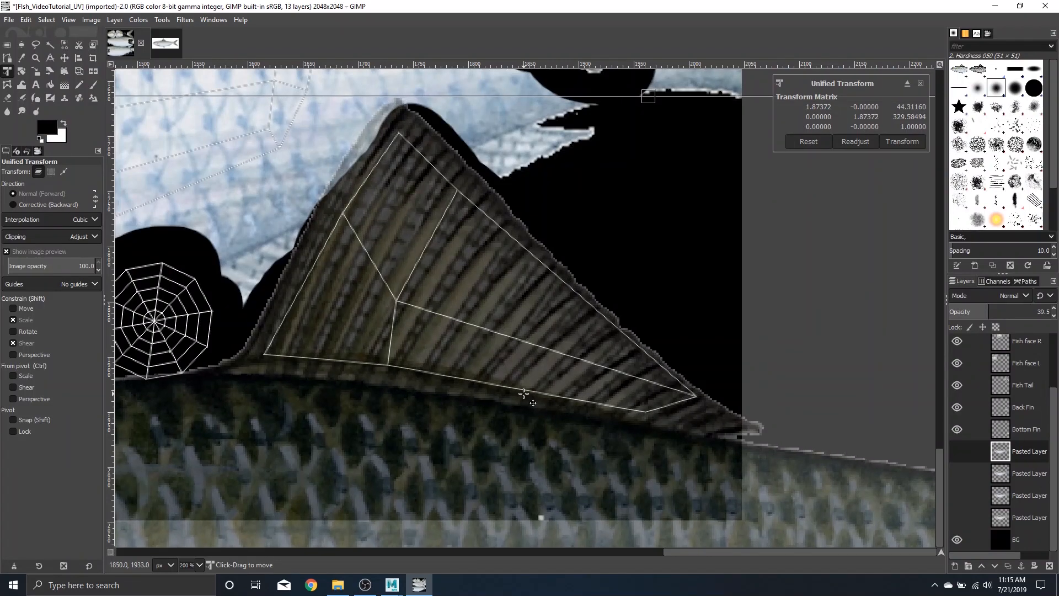
{"action": "key", "text": "Return"}
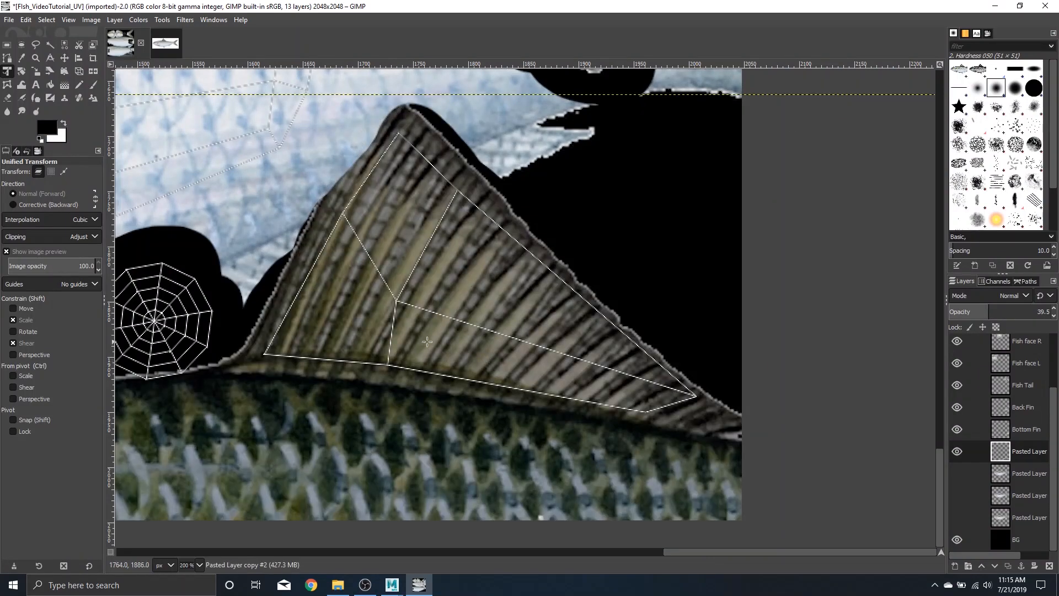
Step: Outline the dorsal fin around the triangular wireframe with a closed Free Select selection
{"action": "left_click", "coordinate": [36, 46]}
{"action": "mouse_move", "coordinate": [399, 120]}
{"action": "left_mouse_down"}
{"action": "mouse_move", "coordinate": [262, 305]}
{"action": "mouse_move", "coordinate": [244, 353]}
{"action": "mouse_move", "coordinate": [257, 371]}
{"action": "mouse_move", "coordinate": [558, 429]}
{"action": "mouse_move", "coordinate": [671, 436]}
{"action": "mouse_move", "coordinate": [714, 409]}
{"action": "mouse_move", "coordinate": [688, 344]}
{"action": "mouse_move", "coordinate": [593, 242]}
{"action": "mouse_move", "coordinate": [481, 154]}
{"action": "mouse_move", "coordinate": [426, 122]}
{"action": "mouse_move", "coordinate": [392, 120]}
{"action": "left_mouse_up"}
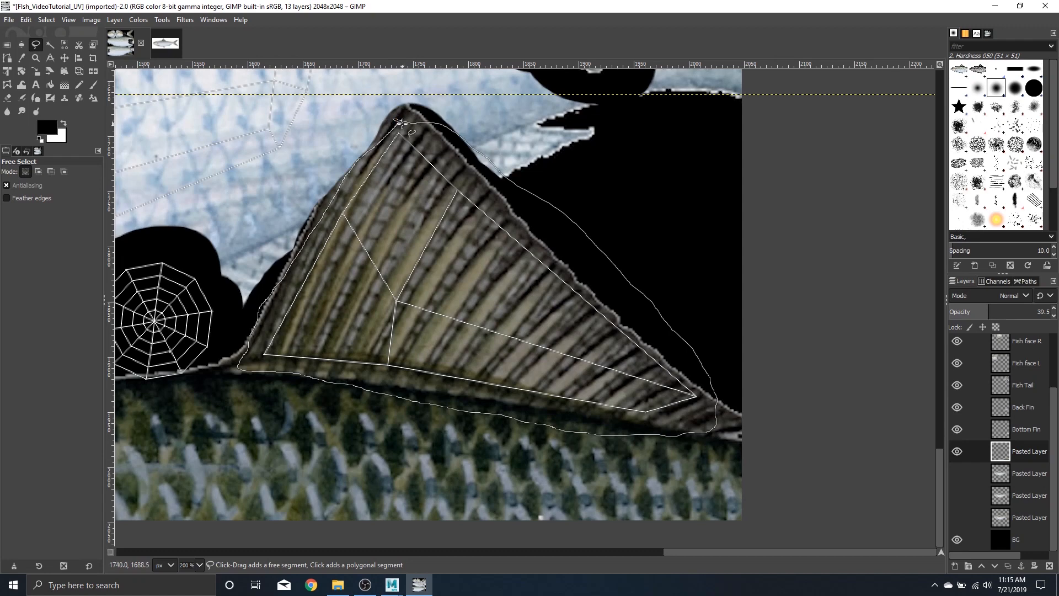
{"action": "key", "text": "Return"}
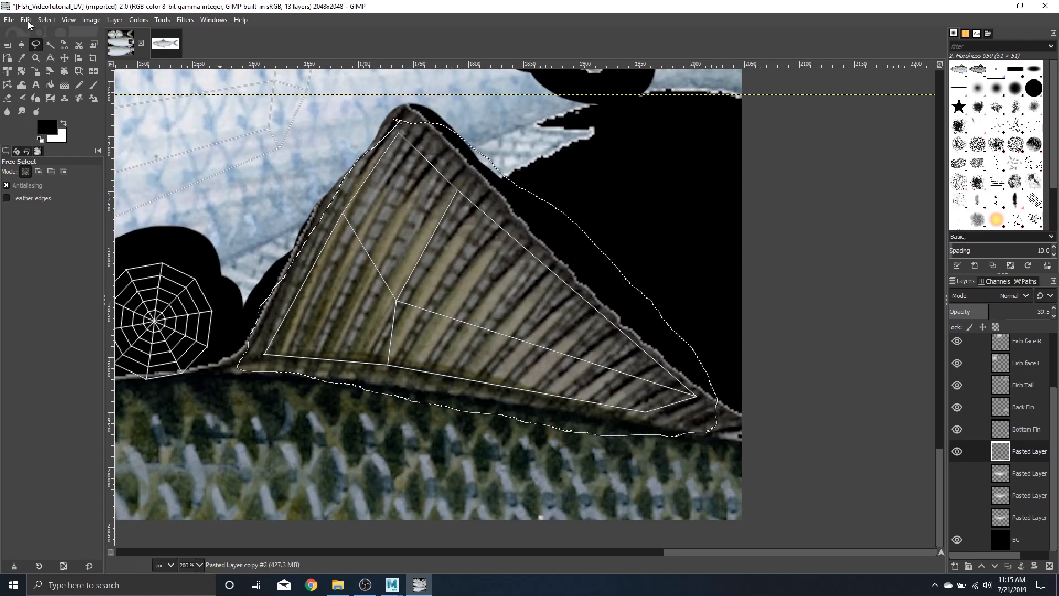
Step: Delete everything outside the dorsal fin using the inverted selection, clear the selection and restore the layer's opacity to 100
{"action": "left_click", "coordinate": [62, 21]}
{"action": "mouse_move", "coordinate": [46, 20]}
{"action": "left_click", "coordinate": [65, 59]}
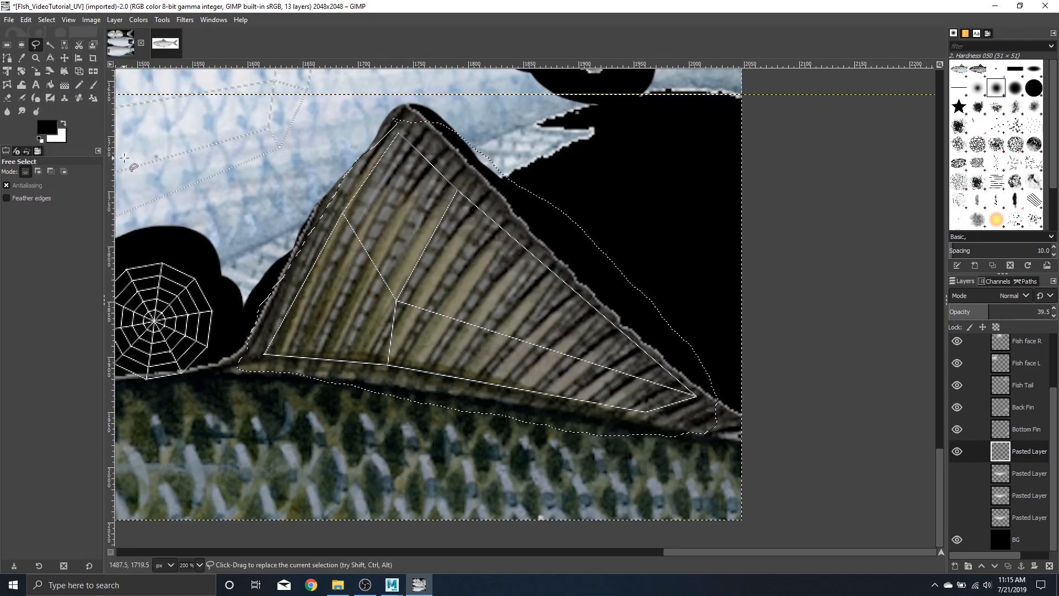
{"action": "key", "text": "Delete"}
{"action": "left_click", "coordinate": [47, 19]}
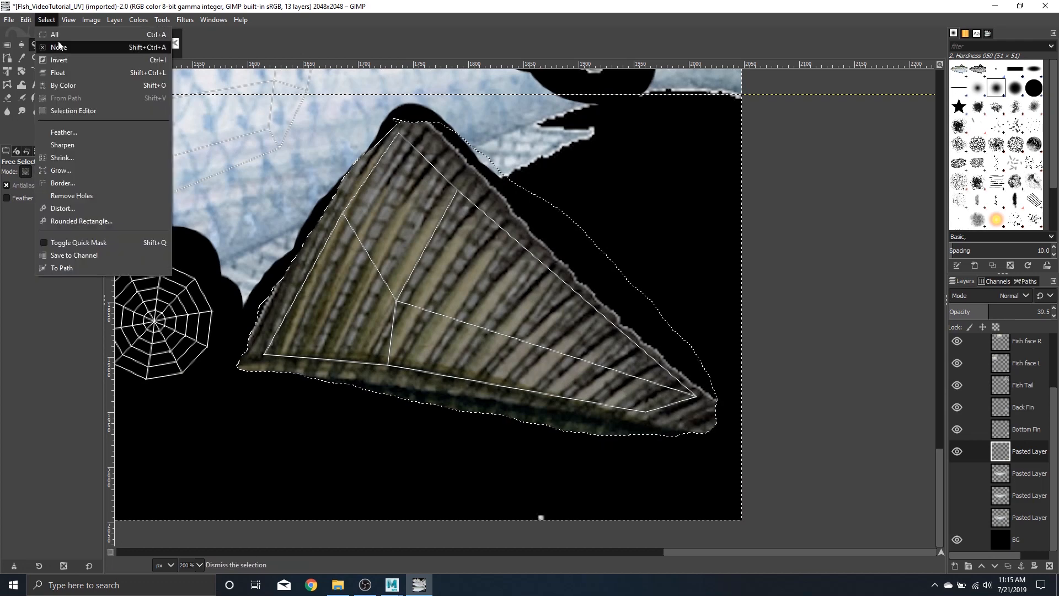
{"action": "left_click", "coordinate": [59, 47]}
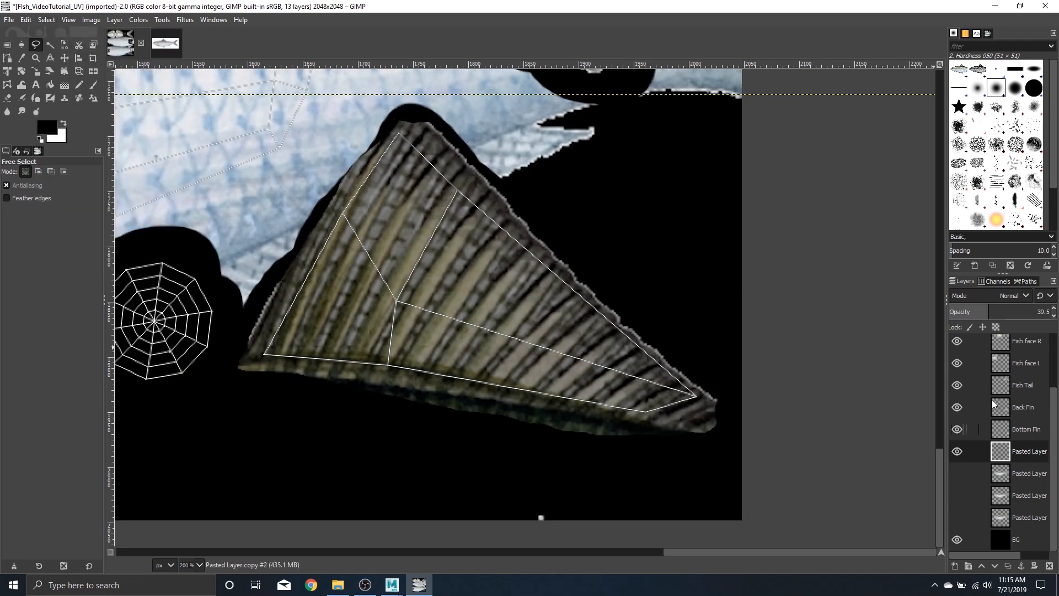
{"action": "left_click_drag", "start_coordinate": [982, 312], "coordinate": [1051, 312]}
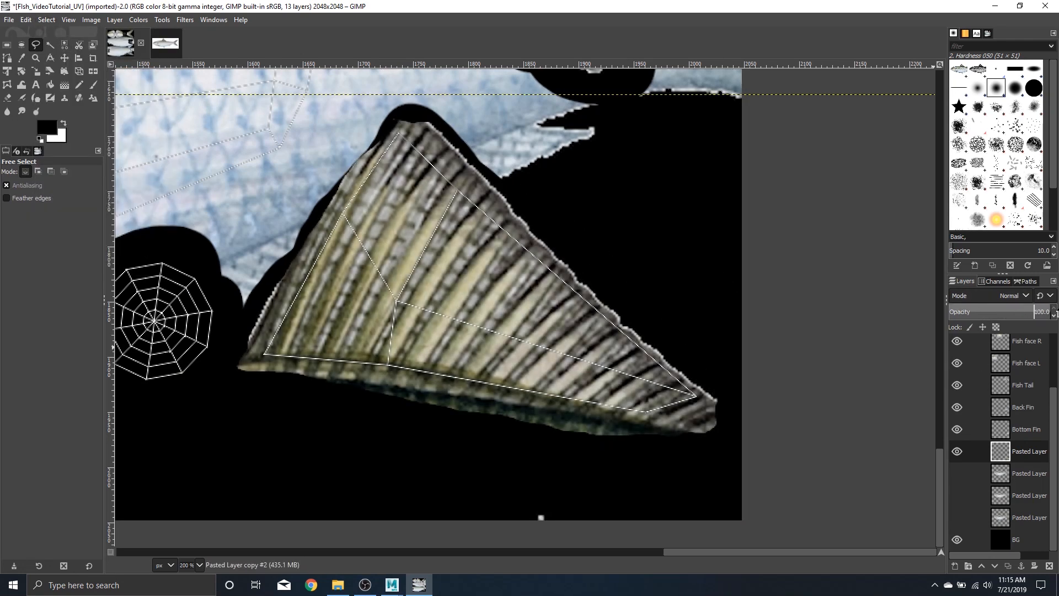
{"action": "scroll", "coordinate": [710, 325], "scroll_direction": "down", "scroll_amount": 4}
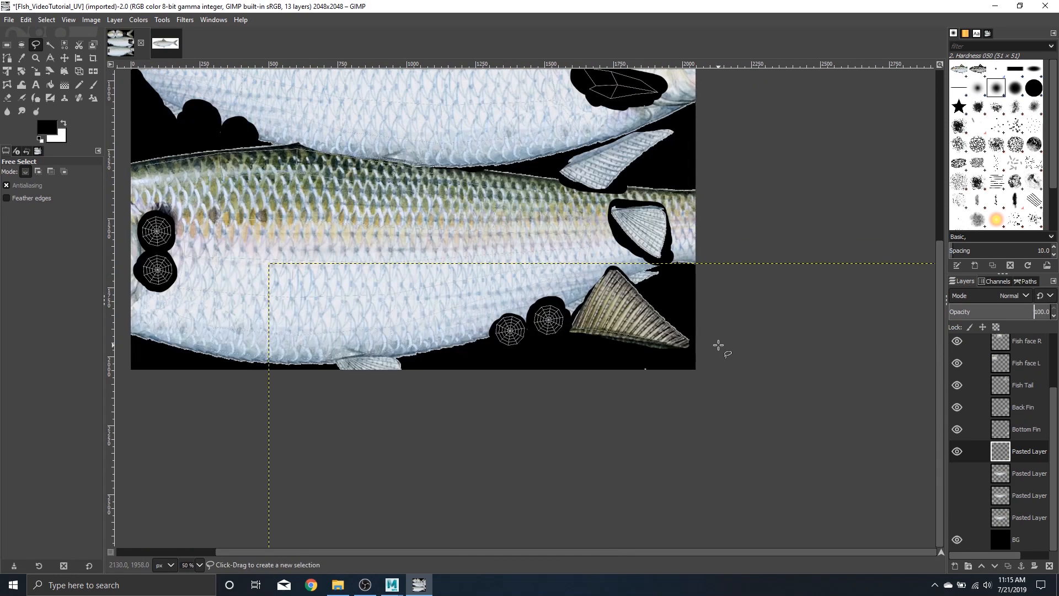
Step: Make the next pasted fish layer visible and rename the cut-out dorsal fin's layer to Dorsal fin
{"action": "scroll", "coordinate": [704, 311], "scroll_direction": "down", "scroll_amount": 1}
{"action": "scroll", "coordinate": [706, 347], "scroll_direction": "up", "scroll_amount": 5}
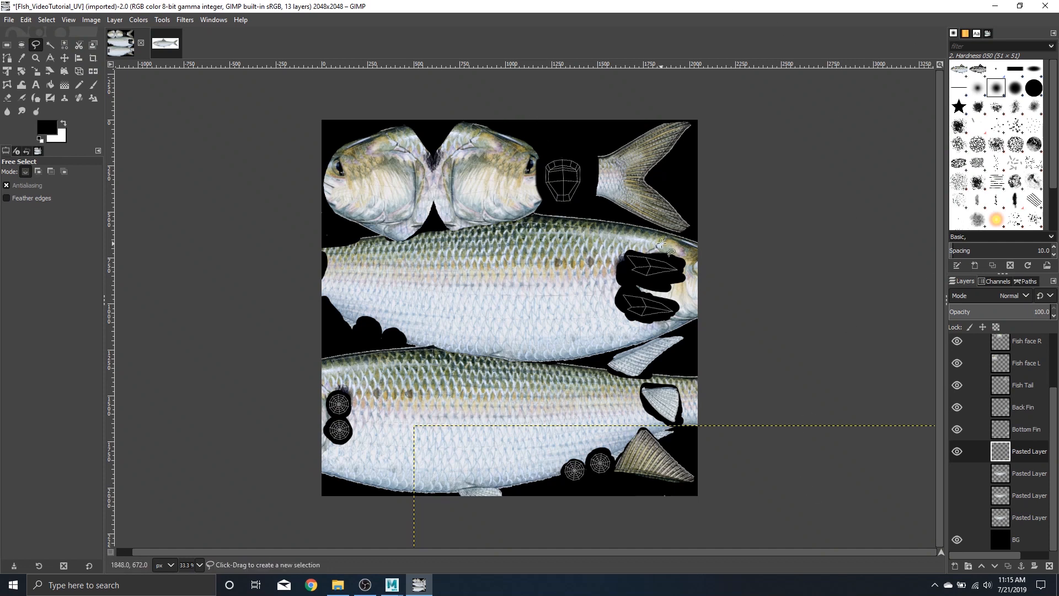
{"action": "left_click", "coordinate": [961, 478]}
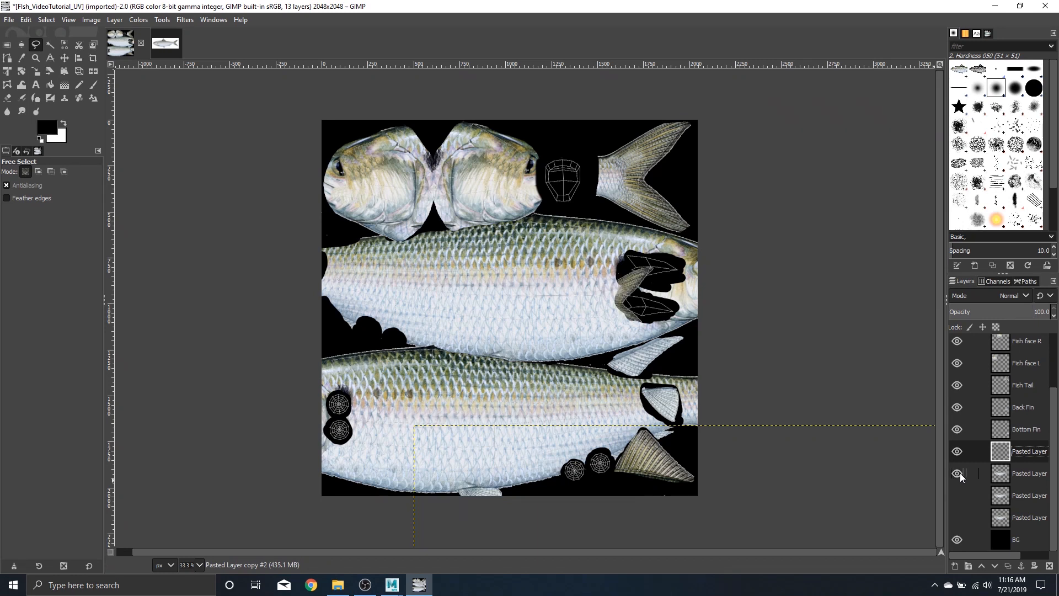
{"action": "double_click", "coordinate": [1029, 460]}
{"action": "type", "text": "Dorsal fin"}
{"action": "key", "text": "Return"}
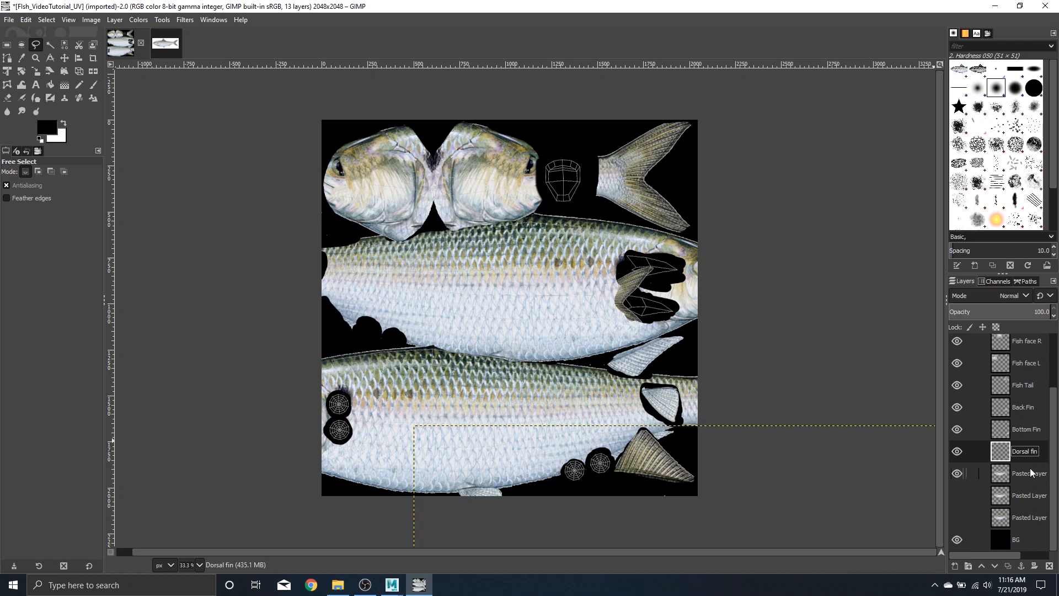
{"action": "left_click", "coordinate": [364, 588]}
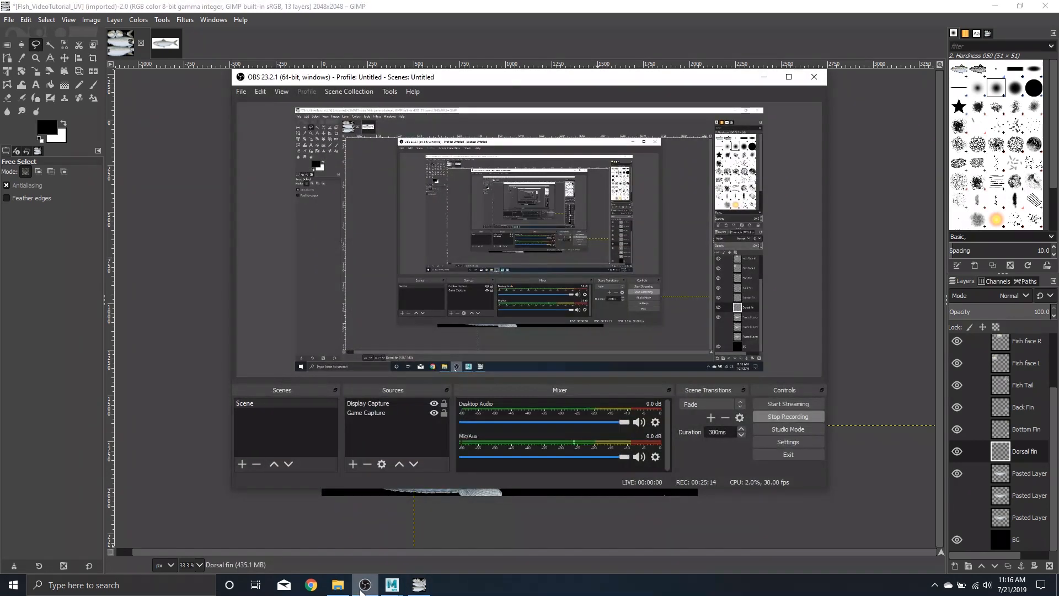
{"action": "left_click", "coordinate": [363, 587]}
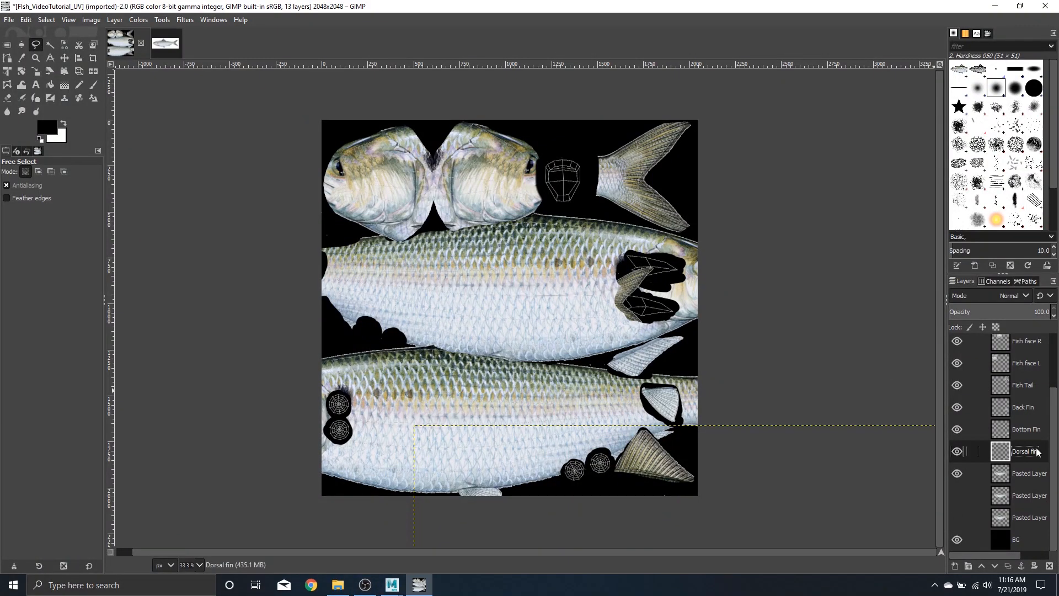
Step: Select the pasted fish layer directly below Dorsal fin and activate Unified Transform on it
{"action": "left_click", "coordinate": [1029, 474]}
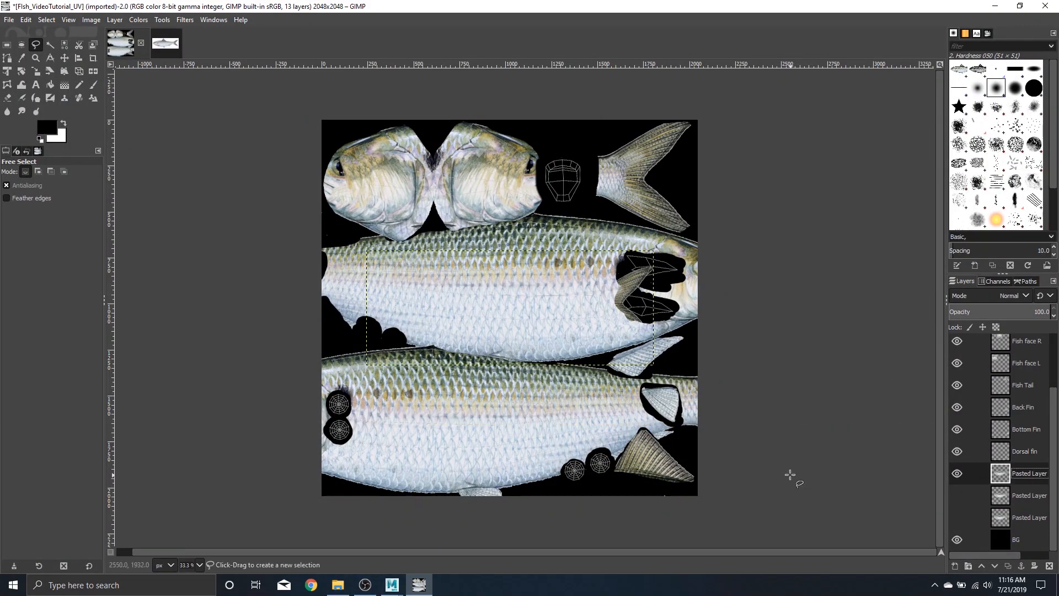
{"action": "key", "text": "shift+t"}
{"action": "left_click", "coordinate": [773, 453]}
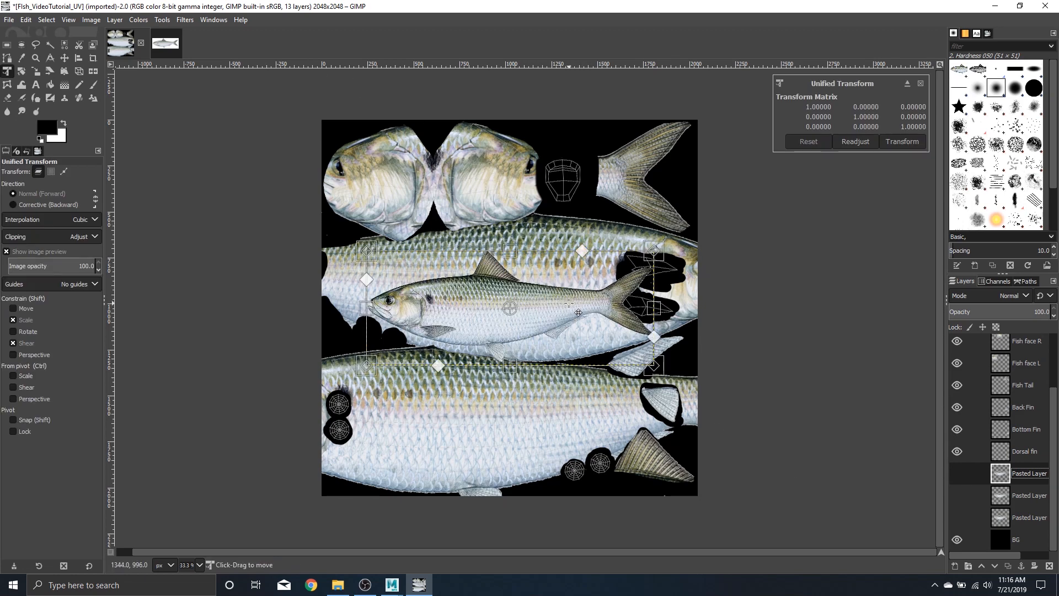
Step: Try flipping the pasted fish horizontally and moving it towards the two small fin wireframes near the upper body's head end
{"action": "right_click", "coordinate": [542, 307]}
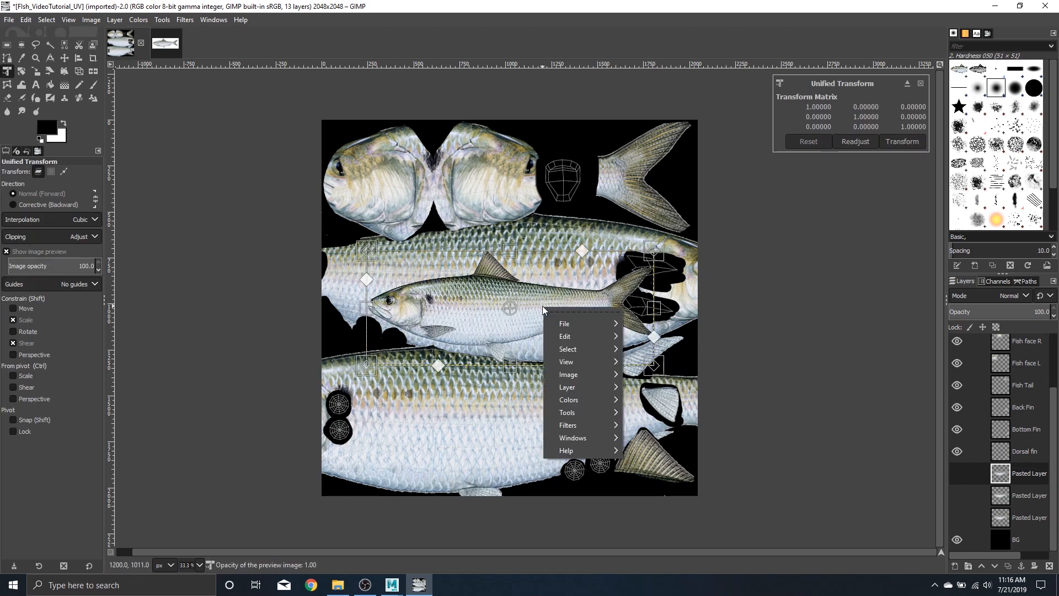
{"action": "mouse_move", "coordinate": [604, 375]}
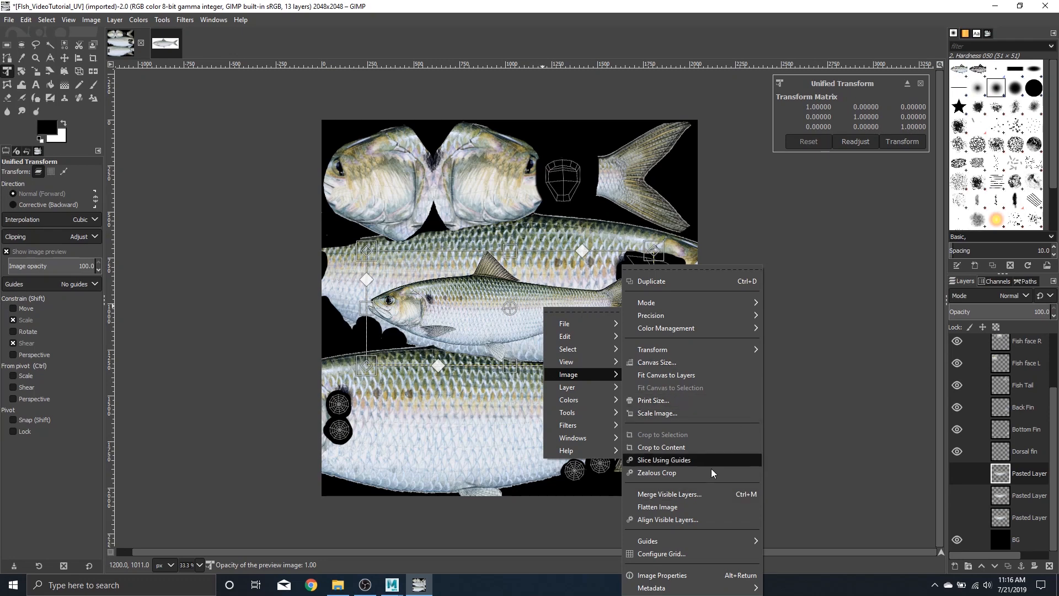
{"action": "mouse_move", "coordinate": [730, 353]}
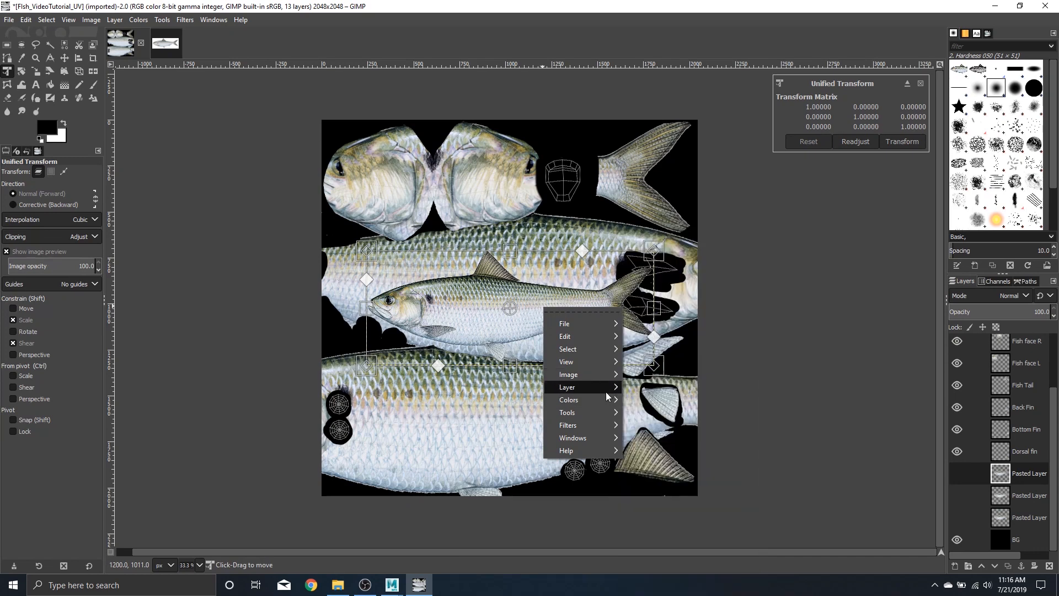
{"action": "mouse_move", "coordinate": [607, 396]}
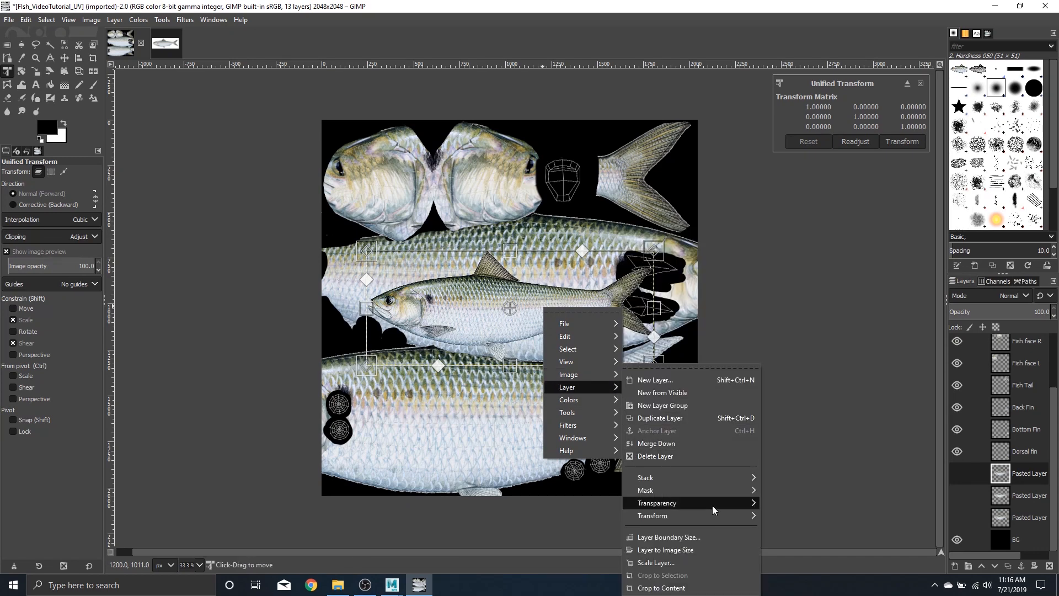
{"action": "mouse_move", "coordinate": [707, 519]}
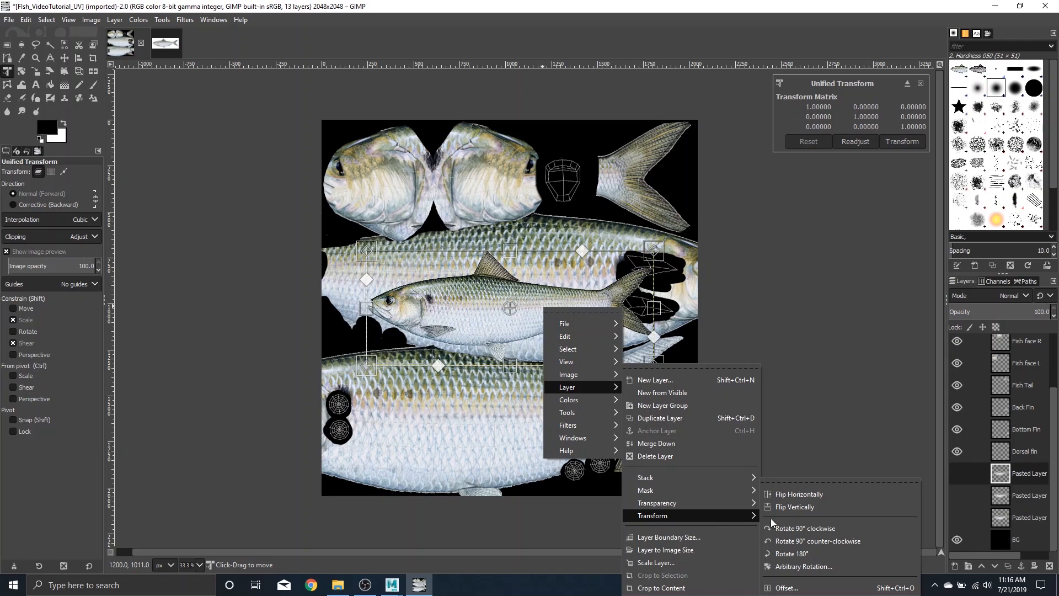
{"action": "left_click", "coordinate": [829, 494]}
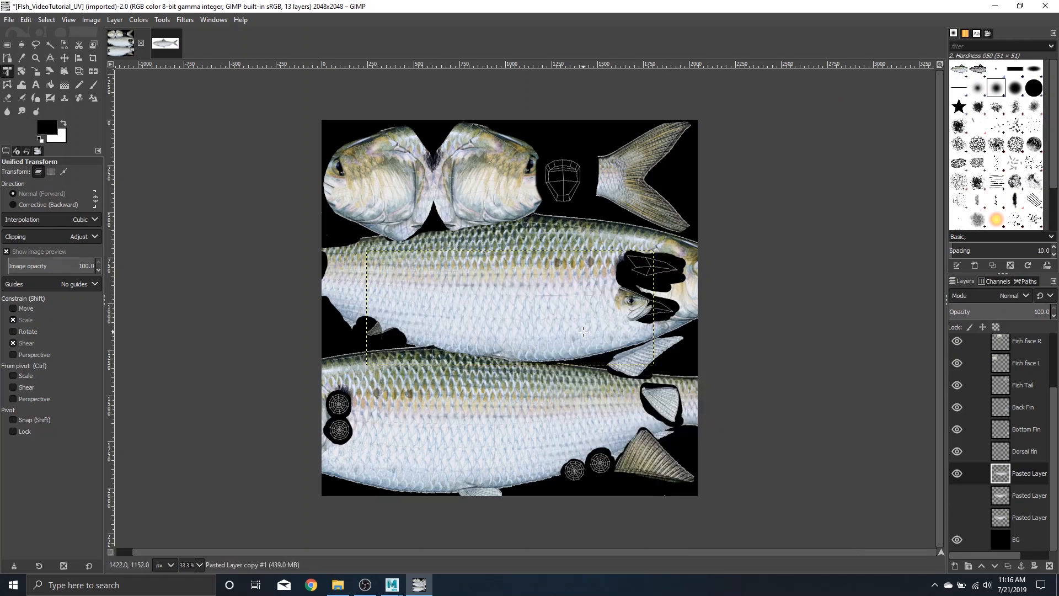
{"action": "left_click", "coordinate": [553, 355]}
{"action": "left_click_drag", "start_coordinate": [554, 319], "coordinate": [603, 298]}
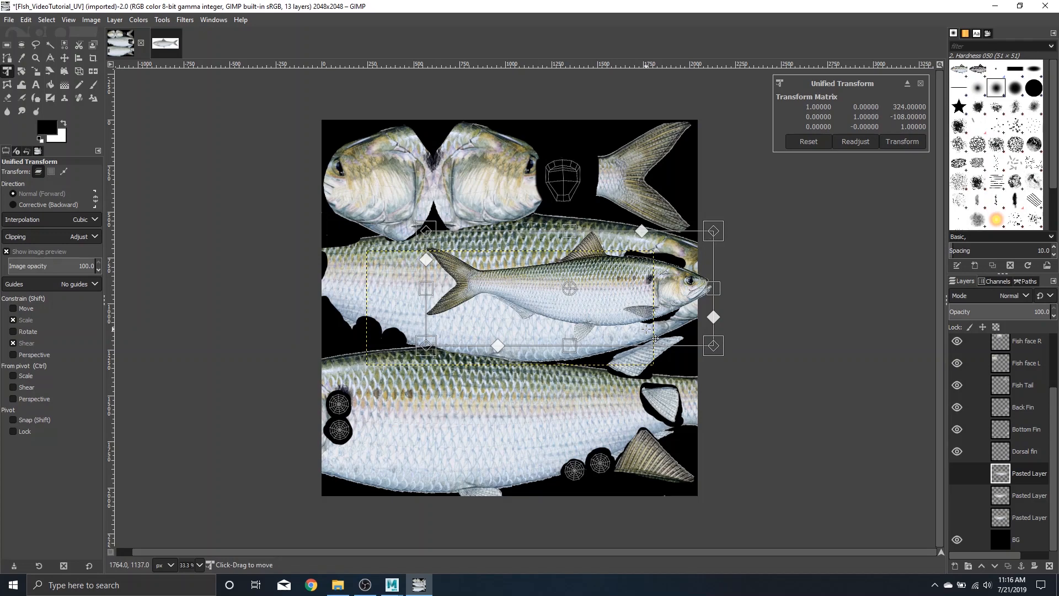
{"action": "key", "text": "Return"}
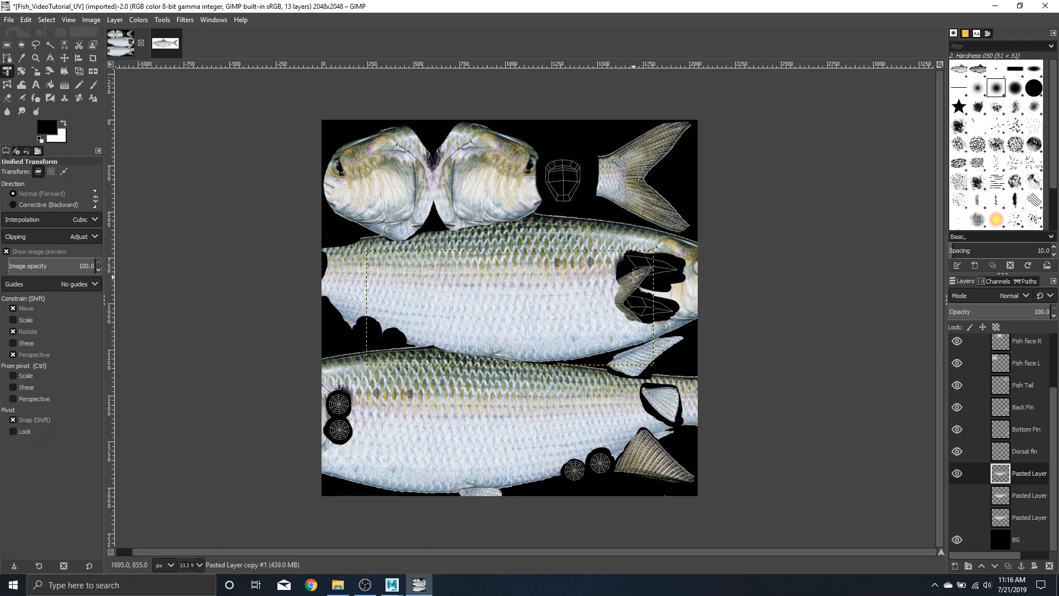
Step: Move the pasted fish with Unified Transform so its head end overlaps the two small fin wireframes, and lower its opacity to 48.6
{"action": "left_click", "coordinate": [649, 274]}
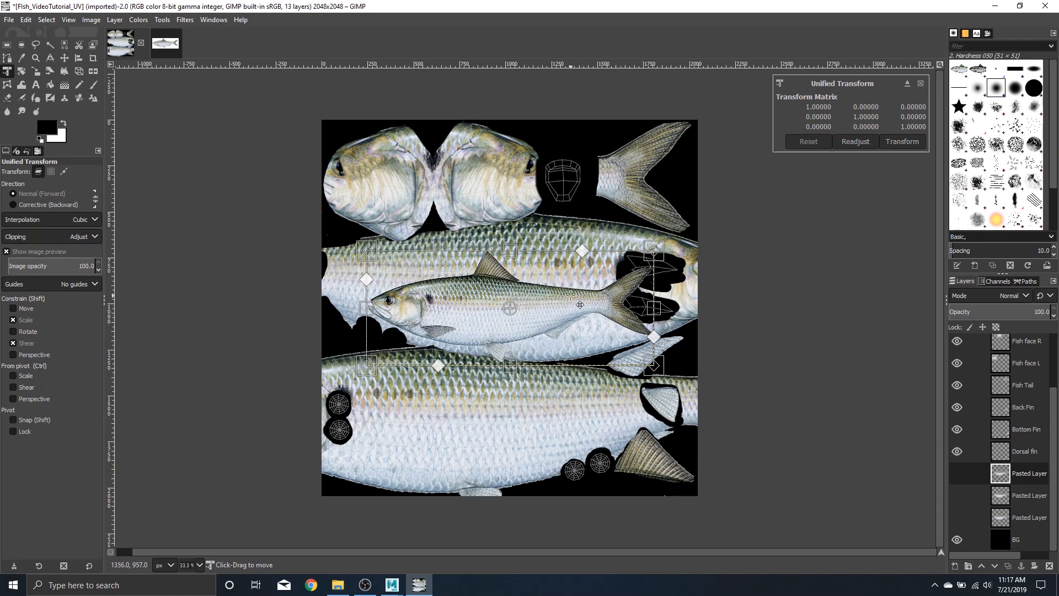
{"action": "left_click_drag", "start_coordinate": [538, 311], "coordinate": [750, 287]}
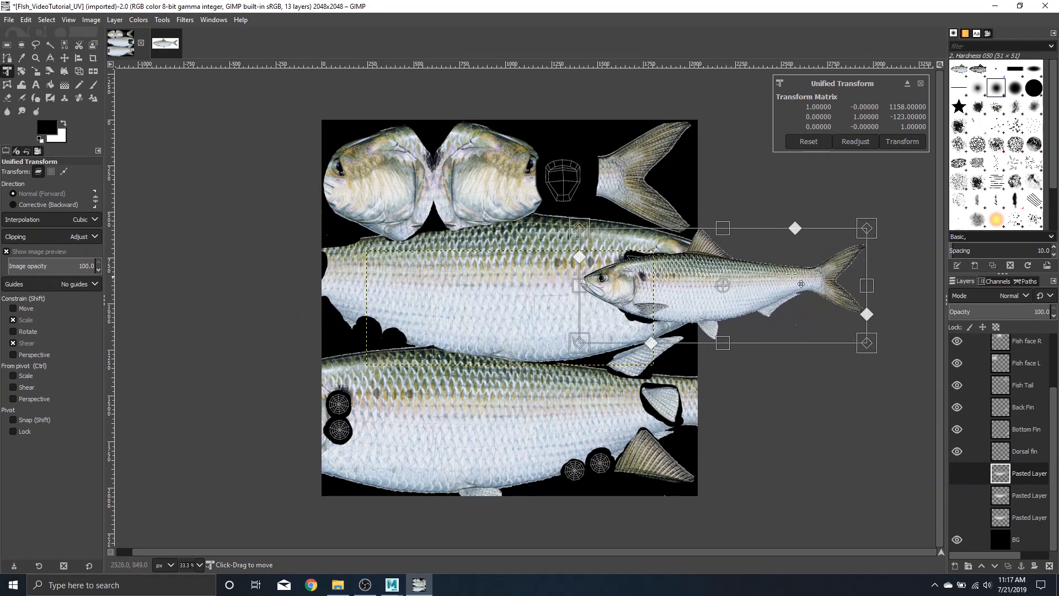
{"action": "left_click", "coordinate": [998, 308]}
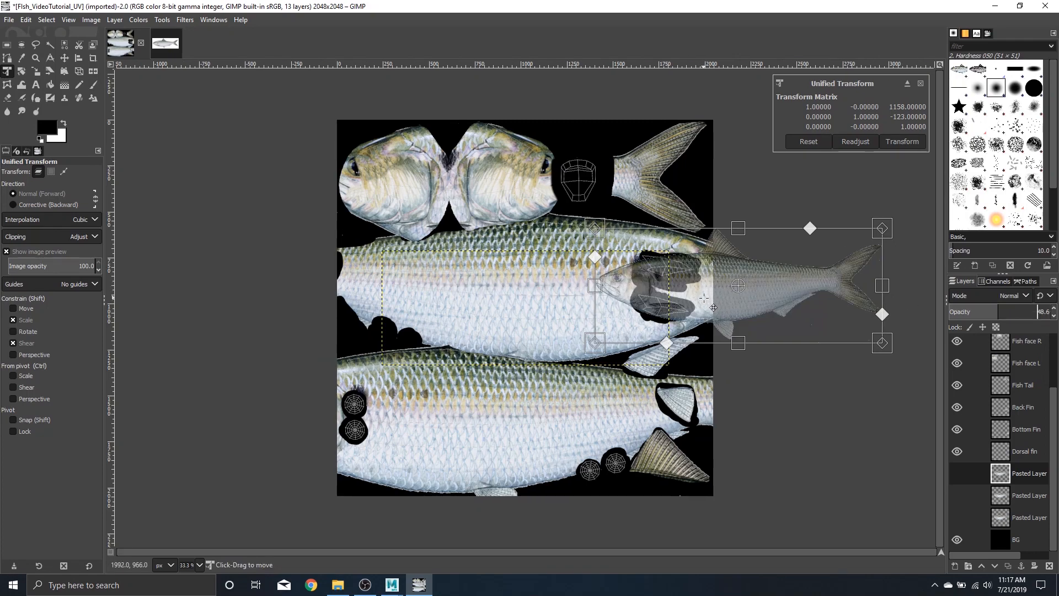
Step: Rotate the fish clockwise by about 14 degrees to align its pectoral fin with the lower small fin wireframe
{"action": "scroll", "coordinate": [723, 309], "scroll_direction": "up", "scroll_amount": 5}
{"action": "scroll", "coordinate": [587, 301], "scroll_direction": "down", "scroll_amount": 2}
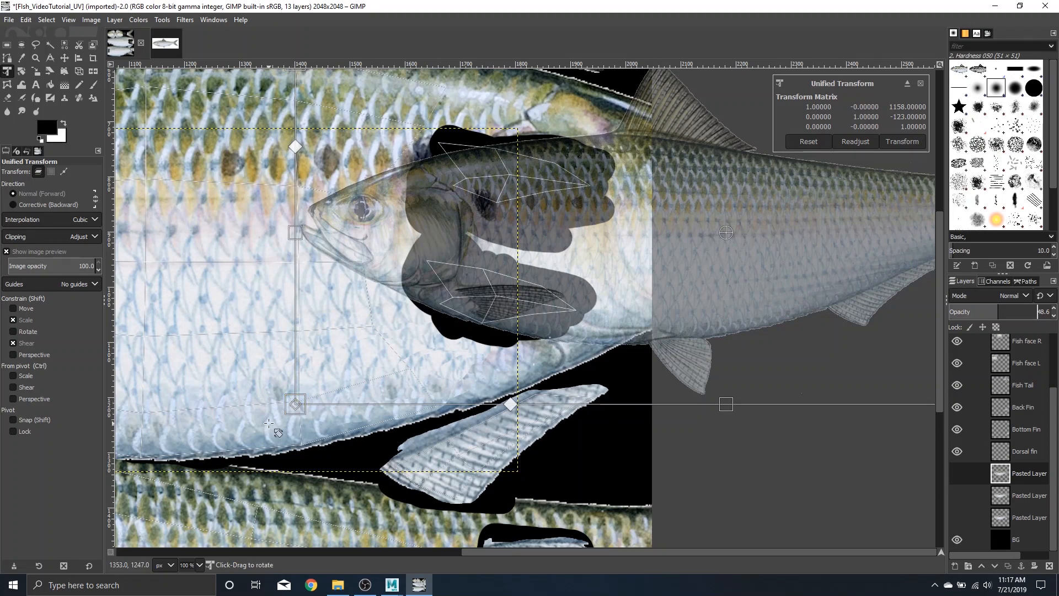
{"action": "left_click_drag", "start_coordinate": [275, 424], "coordinate": [199, 303]}
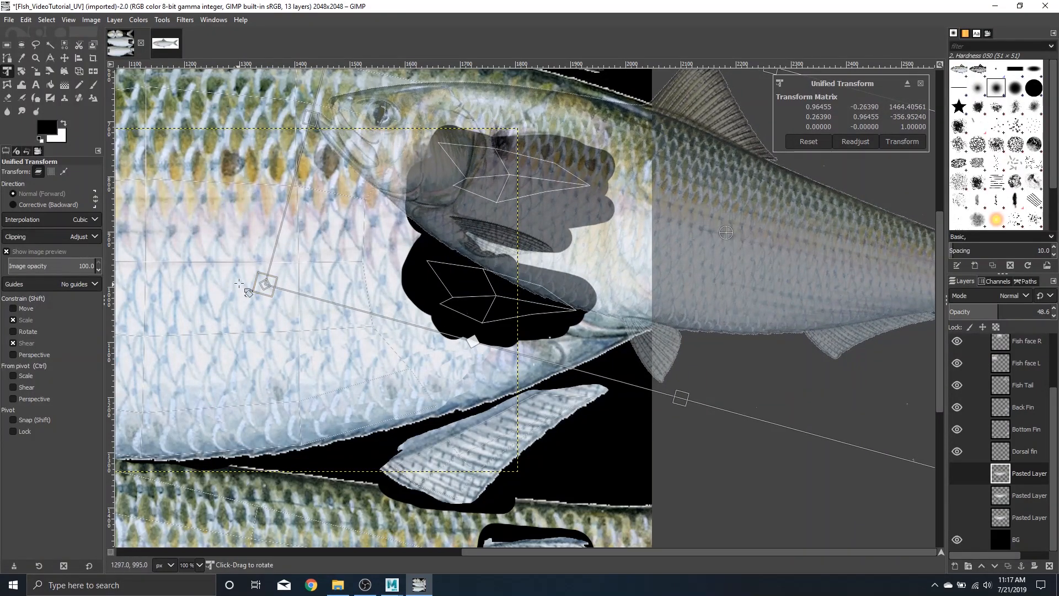
{"action": "left_click_drag", "start_coordinate": [266, 286], "coordinate": [394, 326]}
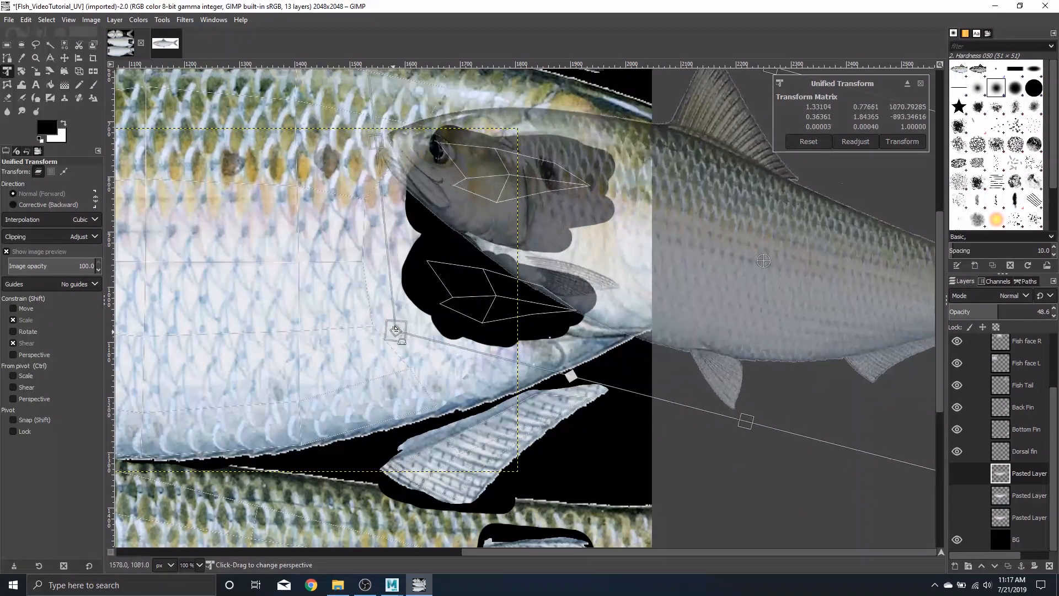
{"action": "key", "text": "ctrl+z"}
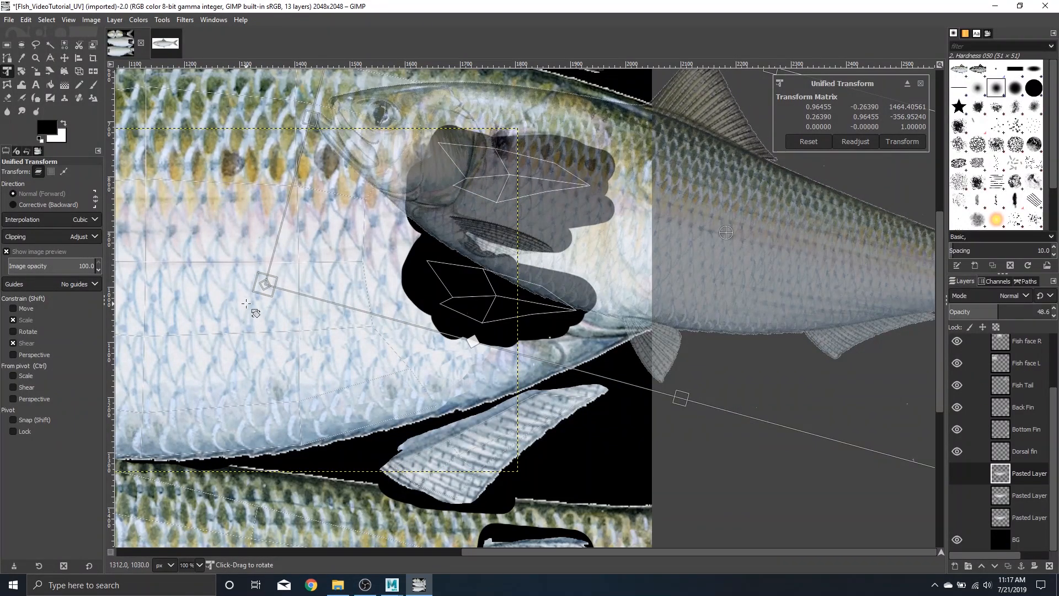
{"action": "left_click_drag", "start_coordinate": [246, 304], "coordinate": [255, 316]}
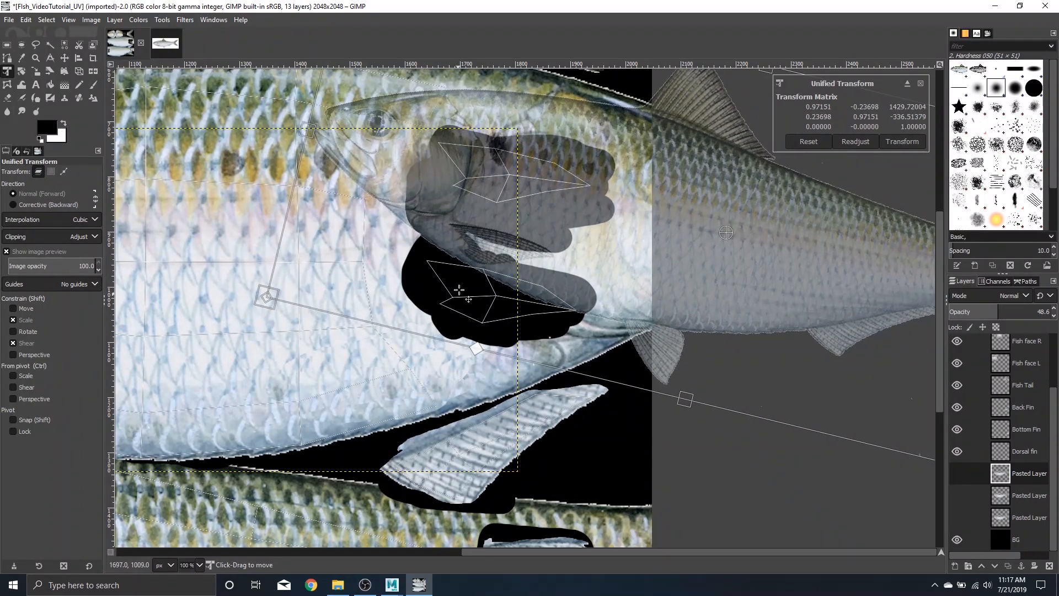
Step: Scale the fish by about 1.77, fit its pectoral fin over the lower fin wireframe, and apply the transform by switching to Free Select
{"action": "left_click_drag", "start_coordinate": [685, 397], "coordinate": [631, 594]}
{"action": "left_click_drag", "start_coordinate": [443, 378], "coordinate": [578, 325]}
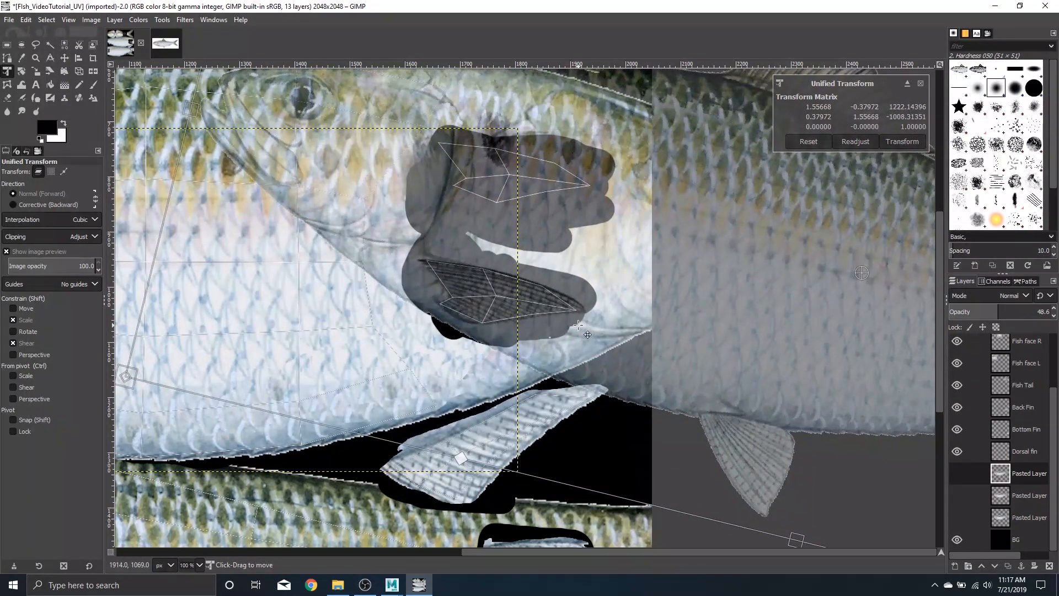
{"action": "left_click_drag", "start_coordinate": [800, 542], "coordinate": [778, 595]}
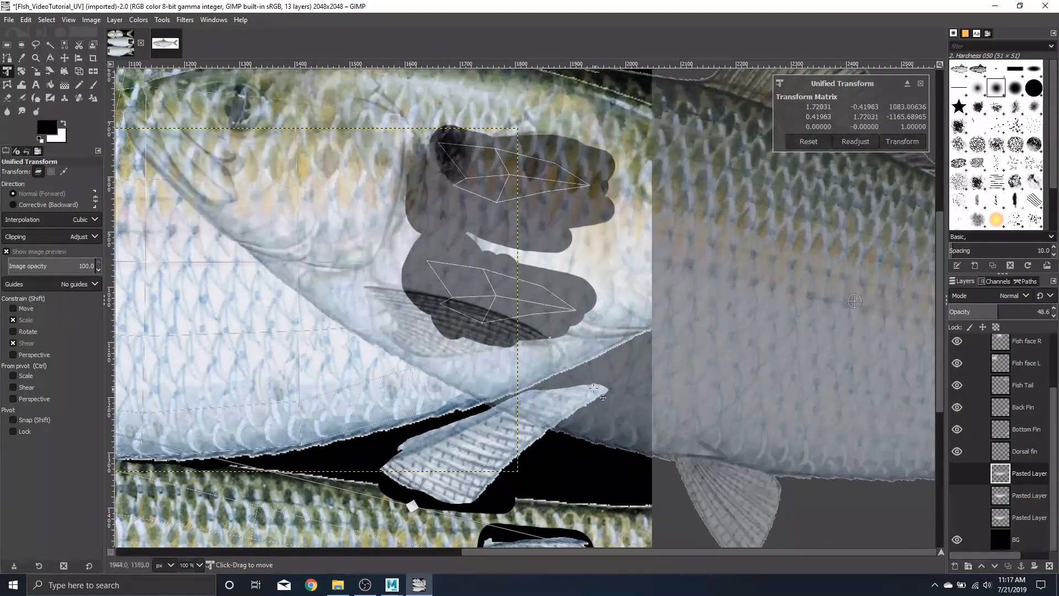
{"action": "left_click_drag", "start_coordinate": [530, 378], "coordinate": [573, 349]}
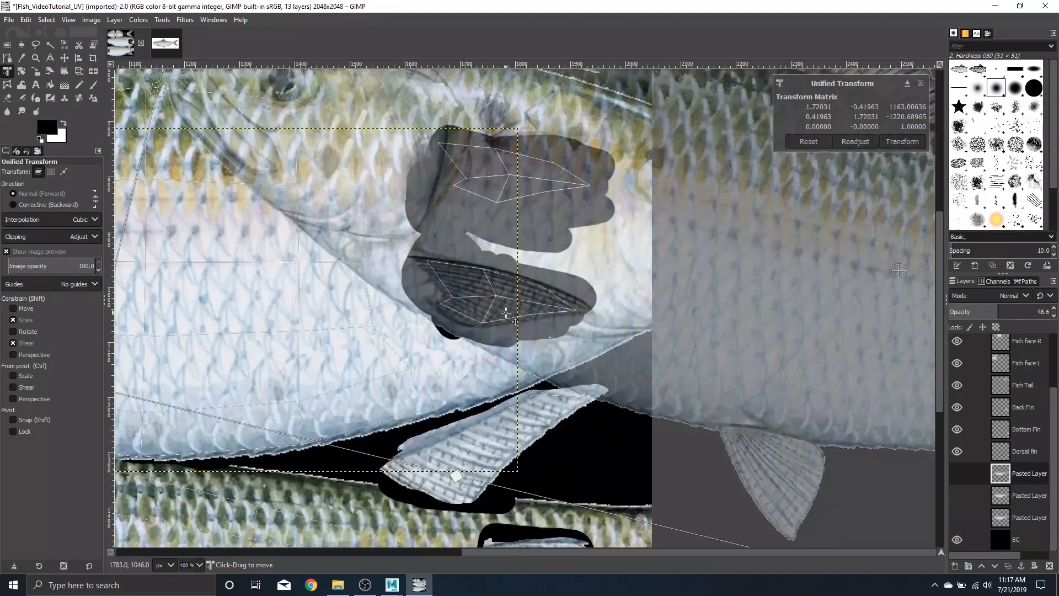
{"action": "scroll", "coordinate": [515, 310], "scroll_direction": "up", "scroll_amount": 2, "text": "ctrl"}
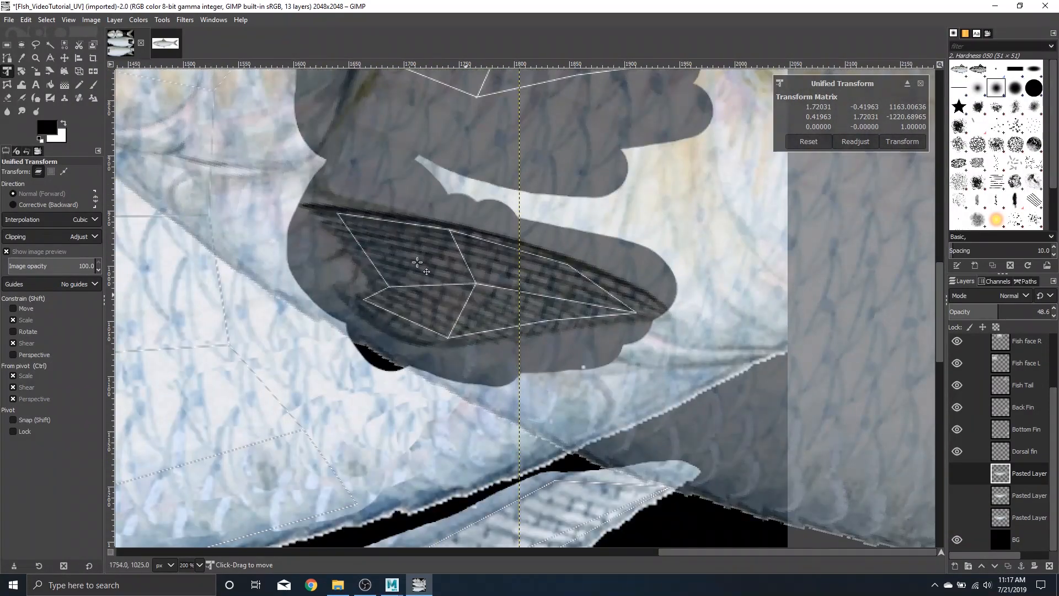
{"action": "left_click", "coordinate": [34, 45]}
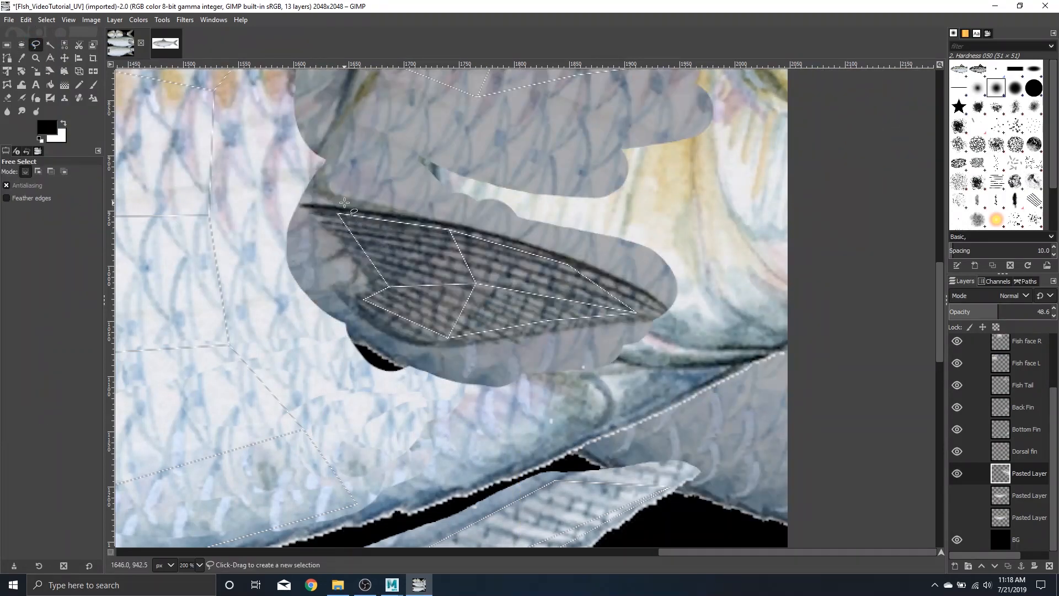
Step: Try a tight Free Select outline around the pectoral fin and clear that selection
{"action": "mouse_move", "coordinate": [344, 203]}
{"action": "left_mouse_down"}
{"action": "mouse_move", "coordinate": [331, 235]}
{"action": "mouse_move", "coordinate": [356, 265]}
{"action": "mouse_move", "coordinate": [354, 310]}
{"action": "mouse_move", "coordinate": [396, 339]}
{"action": "mouse_move", "coordinate": [497, 348]}
{"action": "mouse_move", "coordinate": [619, 326]}
{"action": "left_mouse_up"}
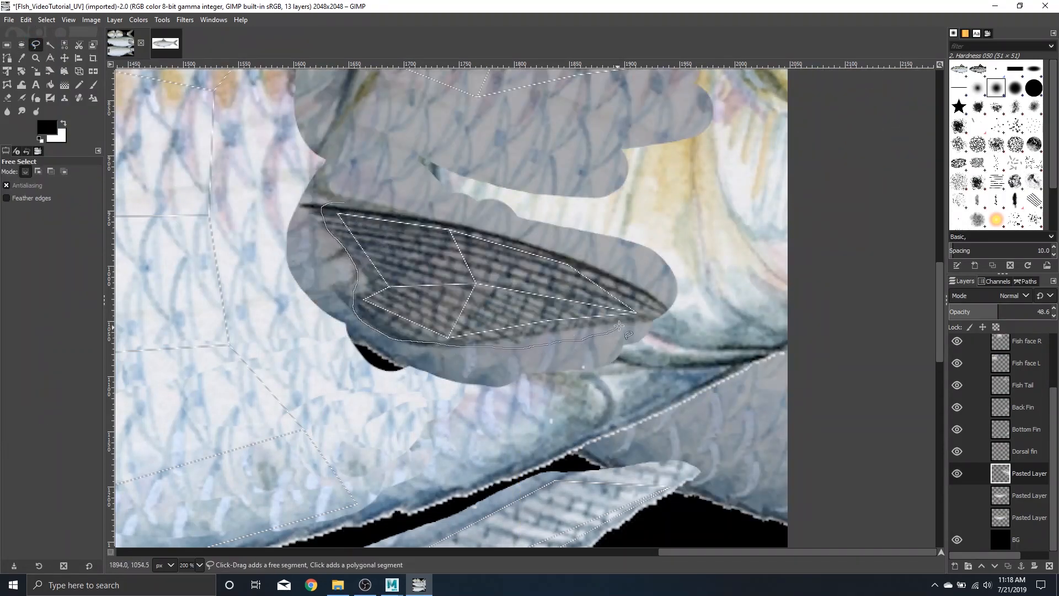
{"action": "left_click_drag", "start_coordinate": [624, 282], "coordinate": [486, 226]}
{"action": "left_click_drag", "start_coordinate": [406, 208], "coordinate": [325, 204]}
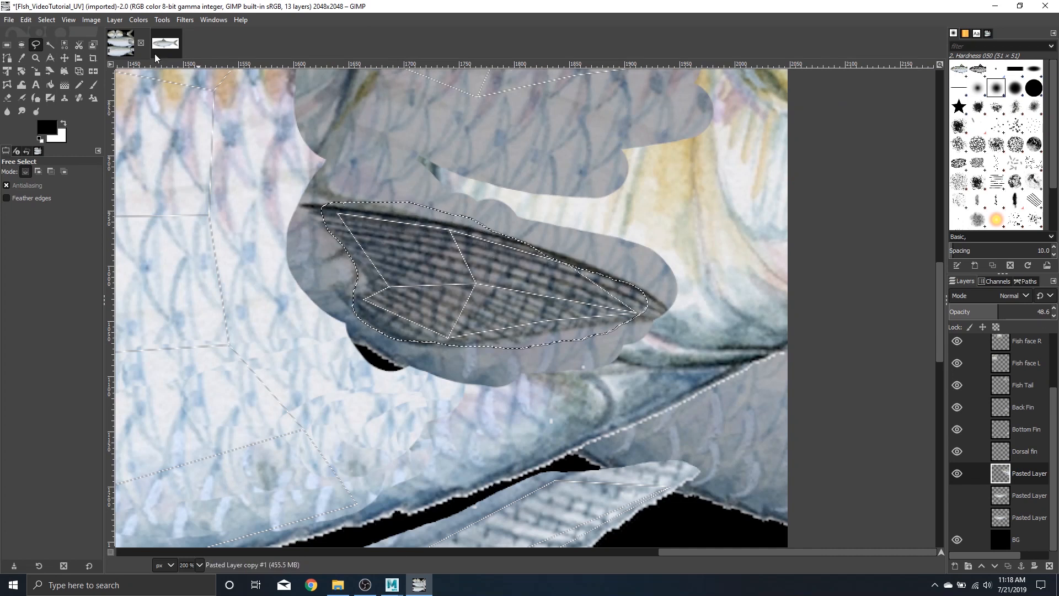
{"action": "left_click", "coordinate": [51, 21]}
{"action": "left_click", "coordinate": [77, 49]}
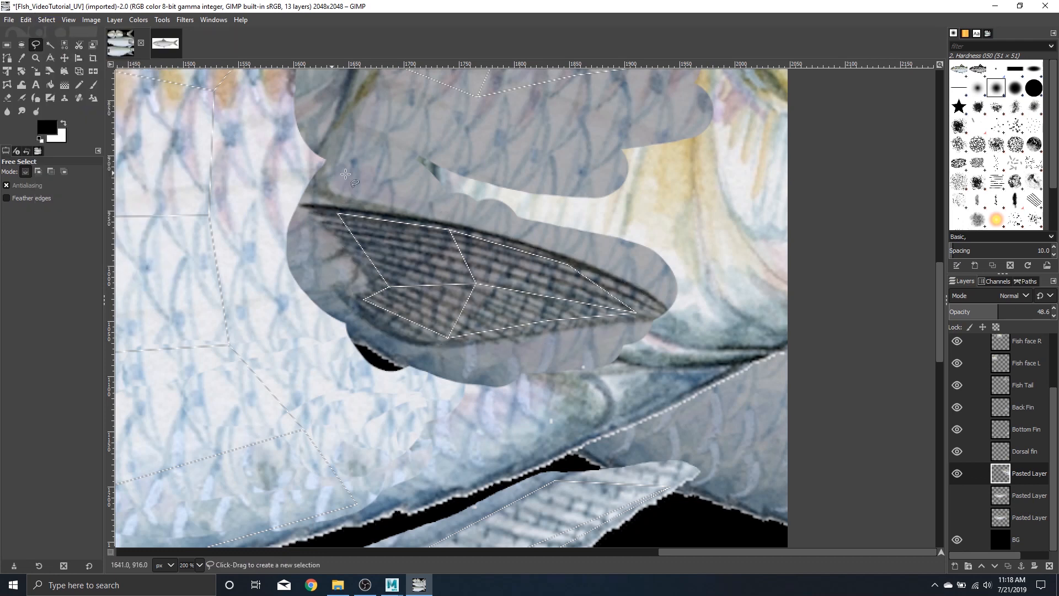
Step: Outline the pectoral fin with a closed Free Select selection, leaving a wider margin around the lower fin wireframe
{"action": "left_click_drag", "start_coordinate": [393, 193], "coordinate": [353, 196]}
{"action": "left_click_drag", "start_coordinate": [335, 246], "coordinate": [348, 300]}
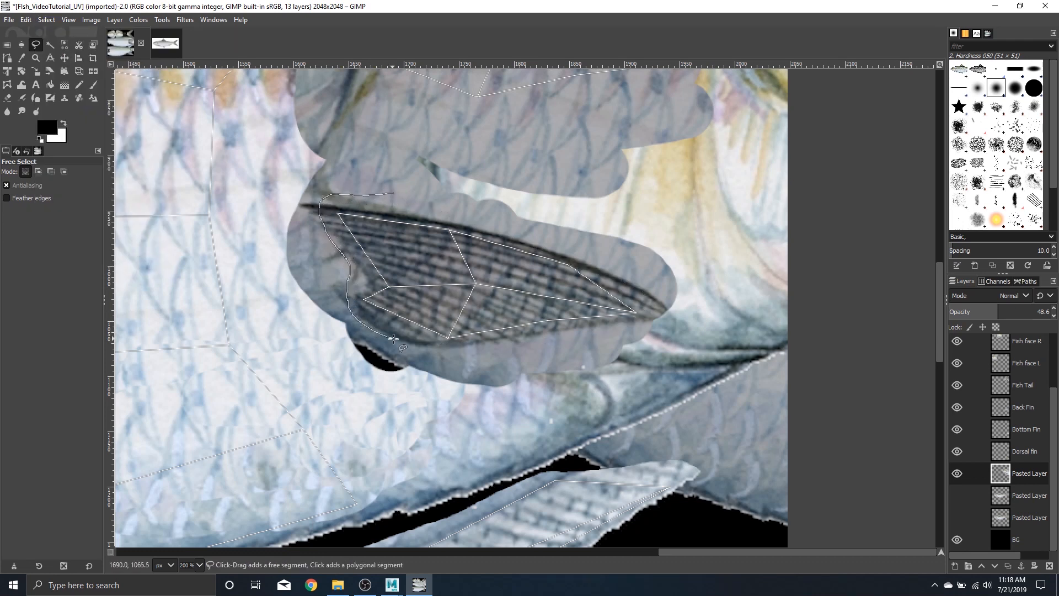
{"action": "mouse_move", "coordinate": [505, 359]}
{"action": "left_mouse_down"}
{"action": "mouse_move", "coordinate": [632, 330]}
{"action": "mouse_move", "coordinate": [656, 312]}
{"action": "mouse_move", "coordinate": [646, 272]}
{"action": "mouse_move", "coordinate": [393, 194]}
{"action": "left_mouse_up"}
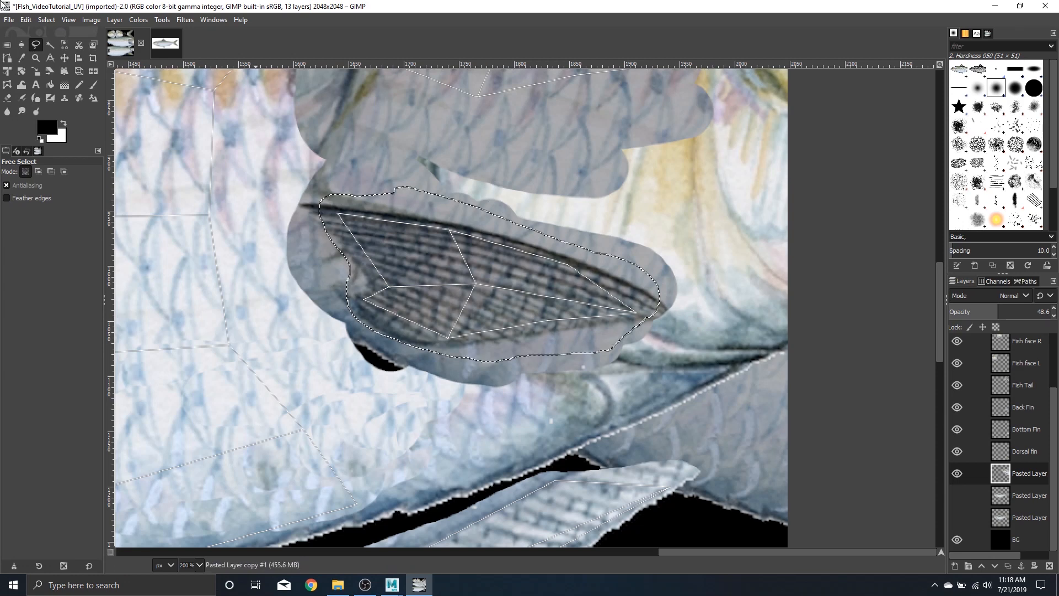
{"action": "key", "text": "Return"}
Step: Invert the selection and delete everything outside the pectoral fin from the pasted fish layer
{"action": "left_click", "coordinate": [46, 19]}
{"action": "left_click", "coordinate": [85, 58]}
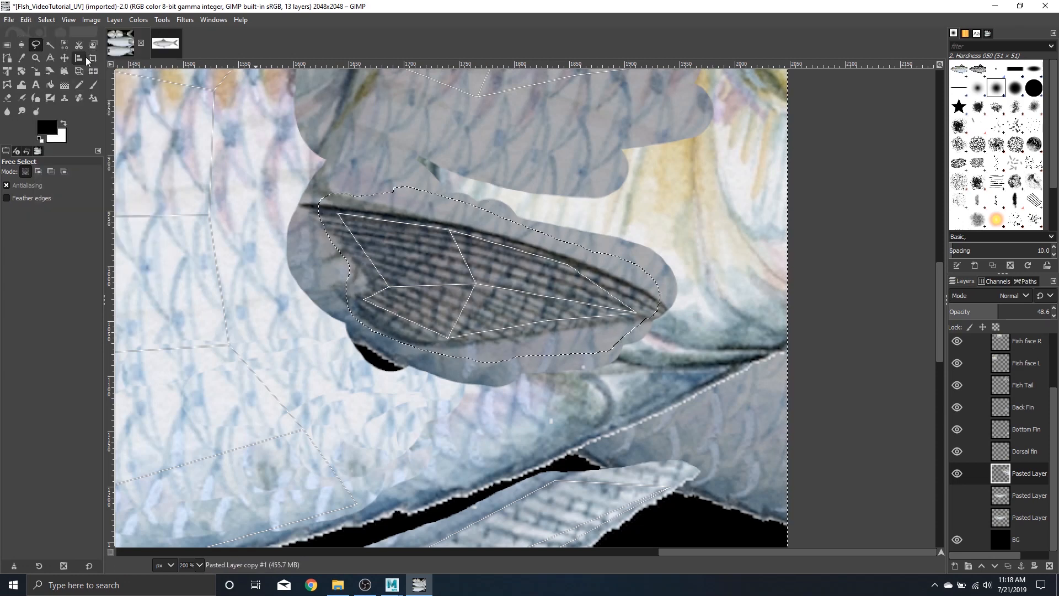
{"action": "key", "text": "Delete"}
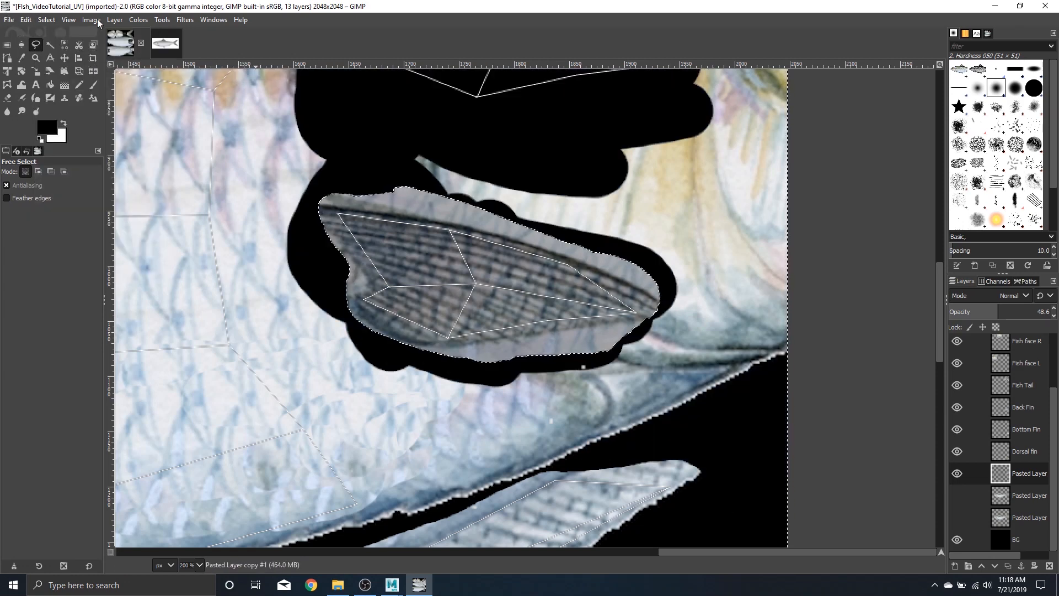
Step: Clear the selection and rename the trimmed pectoral fin layer as Side fin 1
{"action": "left_click", "coordinate": [46, 20]}
{"action": "left_click", "coordinate": [92, 58]}
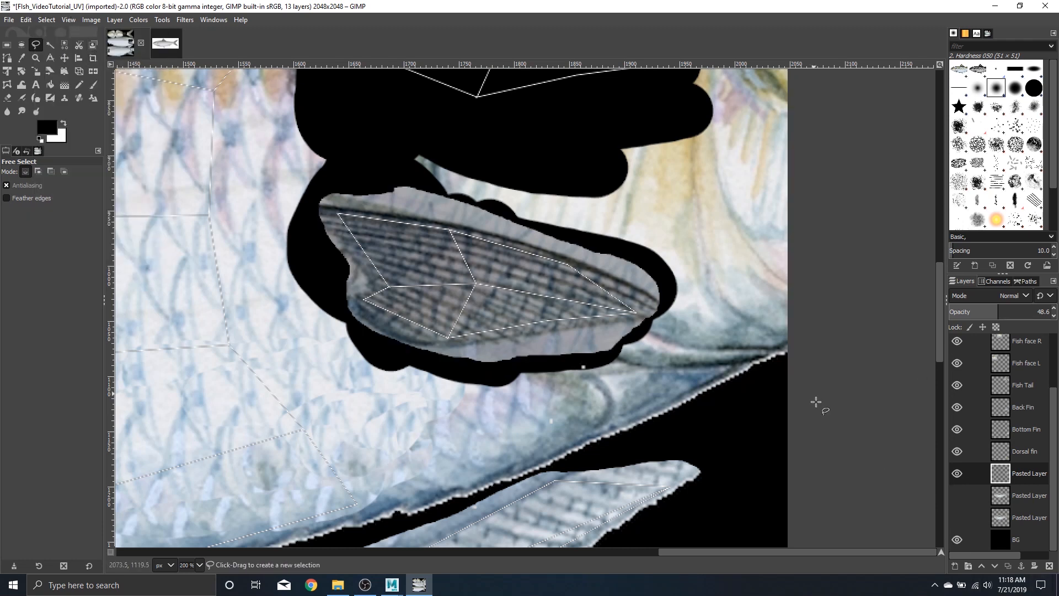
{"action": "double_click", "coordinate": [1031, 474]}
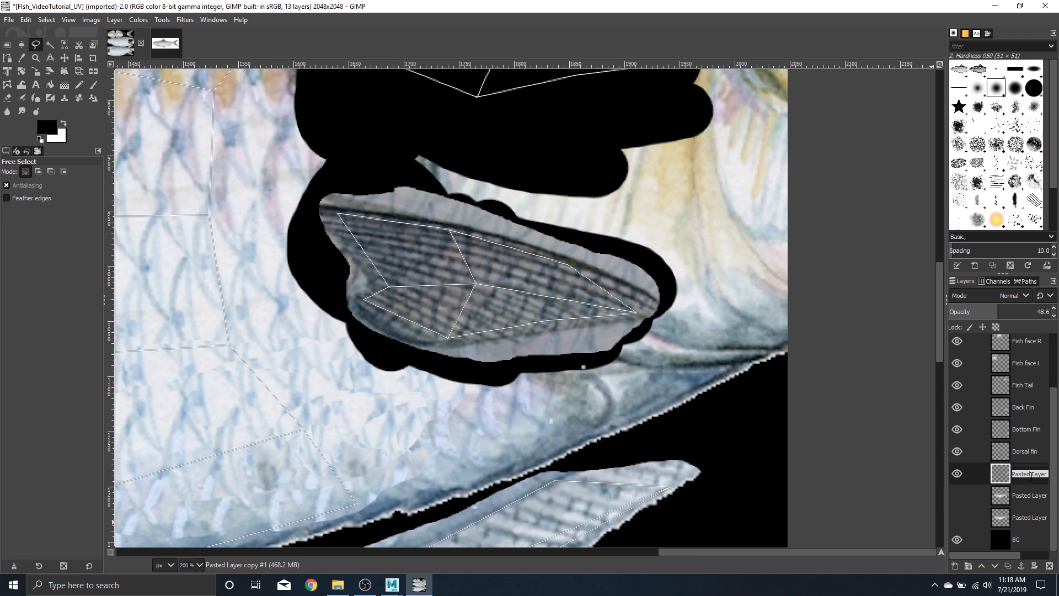
{"action": "type", "text": "Side fin 1"}
{"action": "key", "text": "Return"}
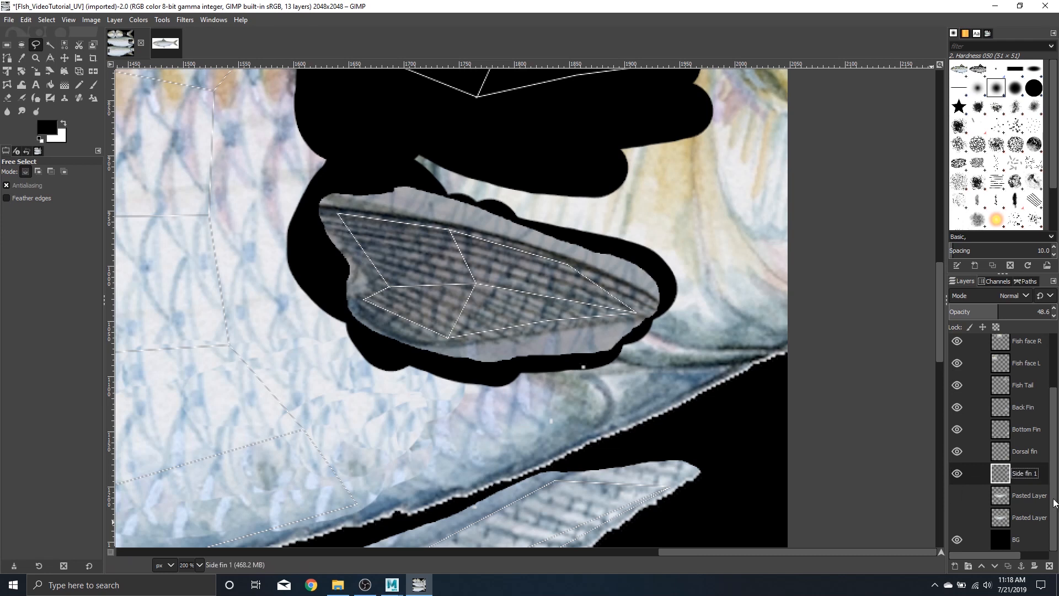
Step: Duplicate the Side fin 1 layer, rename the copy as Side fin 2, and place it below Side fin 1 in the layer stack
{"action": "right_click", "coordinate": [1035, 478]}
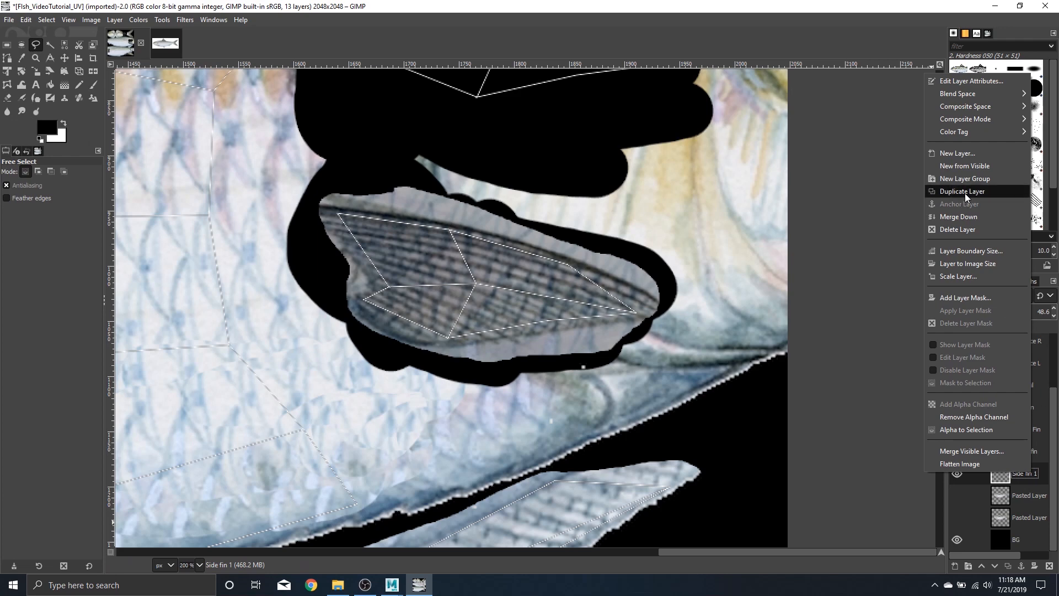
{"action": "left_click", "coordinate": [965, 193]}
{"action": "double_click", "coordinate": [1034, 476]}
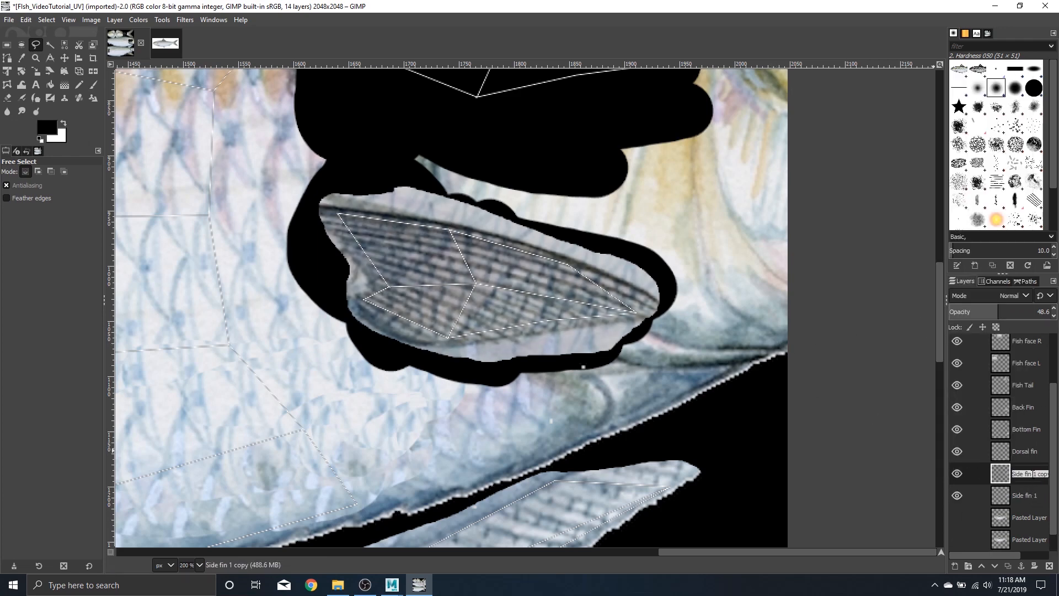
{"action": "type", "text": "Side fin 2"}
{"action": "key", "text": "Return"}
{"action": "left_click_drag", "start_coordinate": [1033, 478], "coordinate": [1018, 503]}
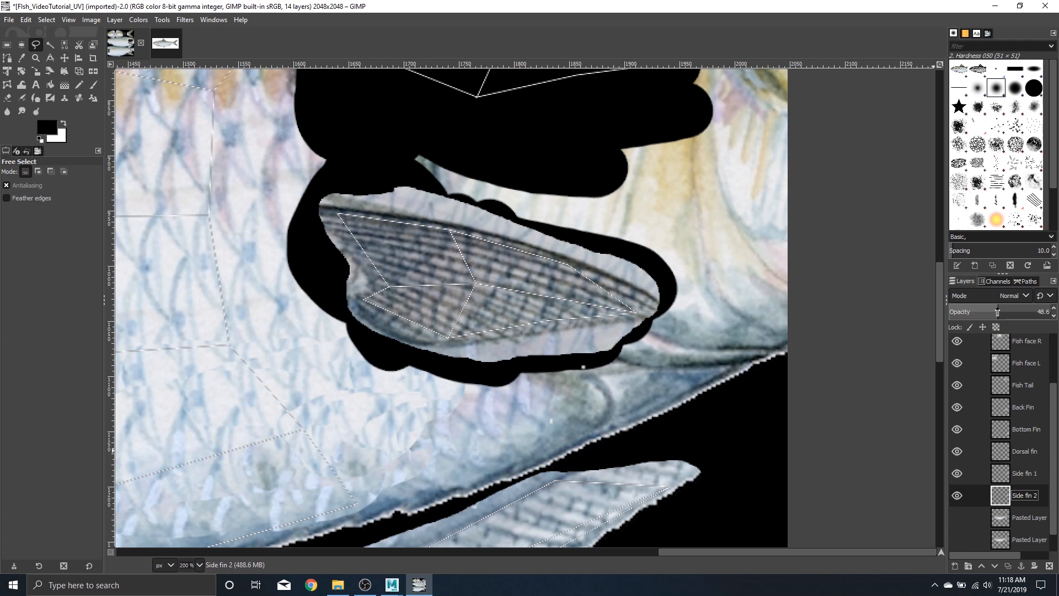
Step: Raise the opacity of the Side fin 2 and Side fin 1 layers to 100
{"action": "left_click_drag", "start_coordinate": [997, 312], "coordinate": [1051, 312]}
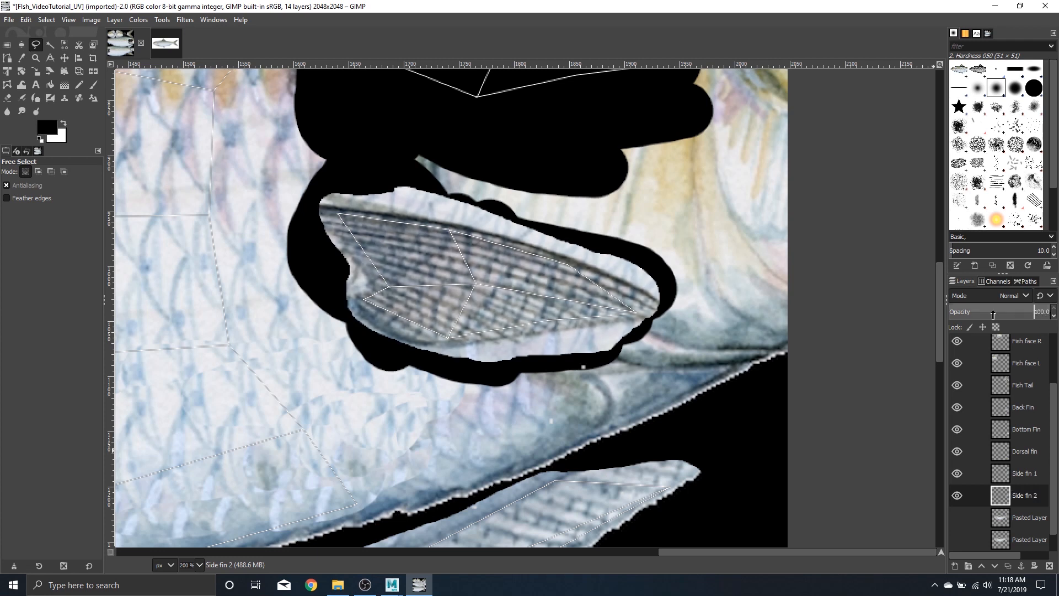
{"action": "left_click", "coordinate": [1027, 474]}
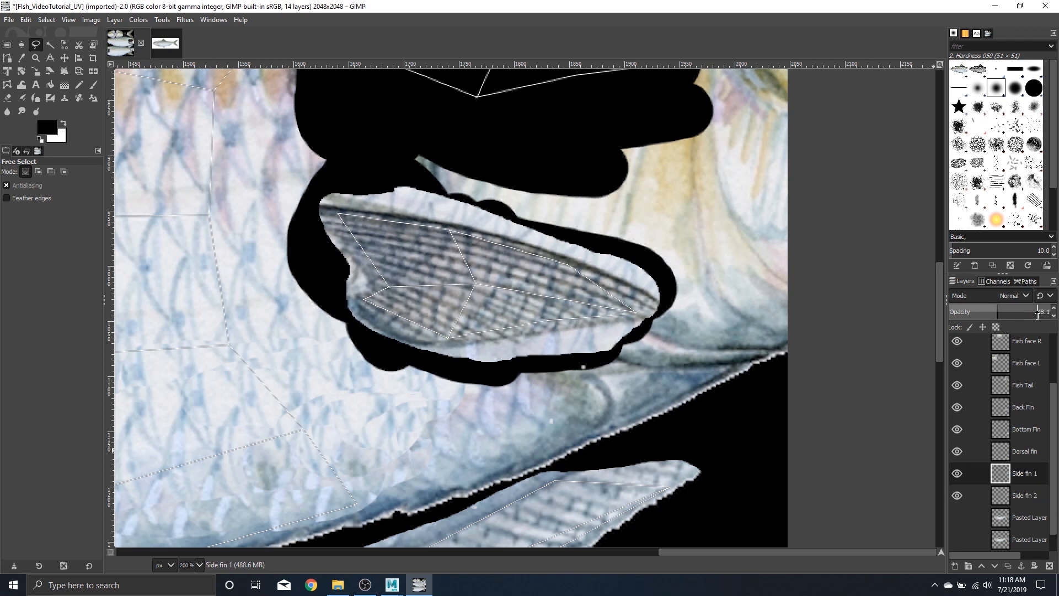
Step: Move Side fin 2 with Unified Transform over the upper fin wireframe, offset about 16.5 px right and 215.5 px up
{"action": "left_click", "coordinate": [1034, 495]}
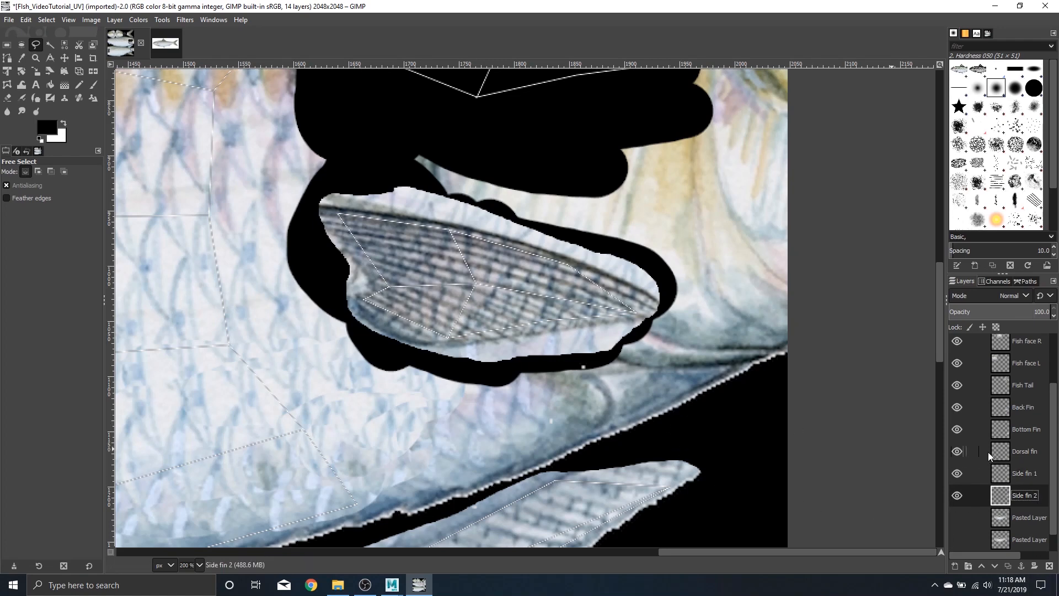
{"action": "key", "text": "shift+t"}
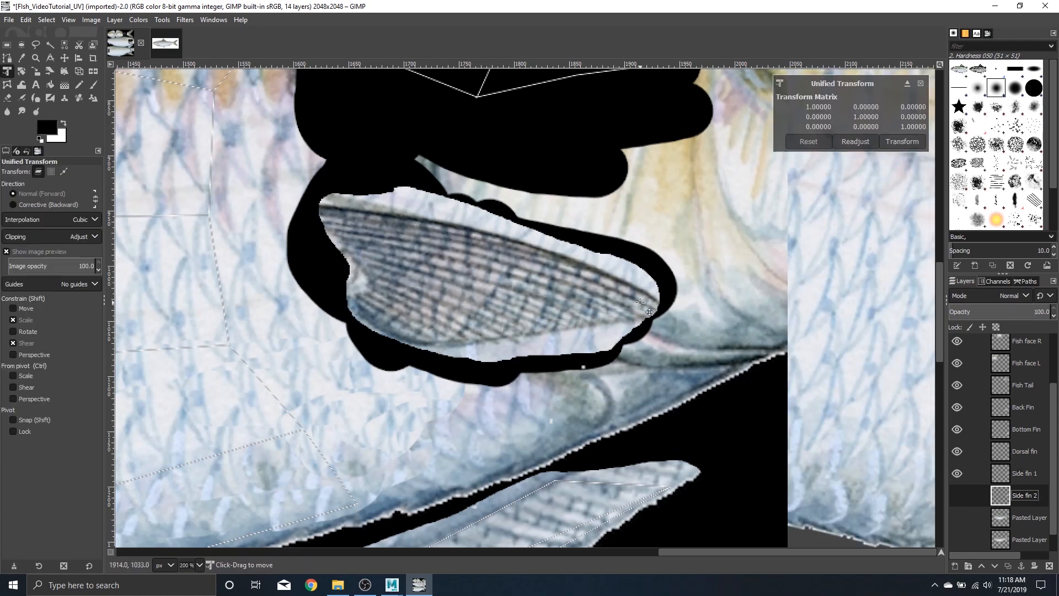
{"action": "scroll", "coordinate": [640, 302], "scroll_direction": "down", "scroll_amount": 5}
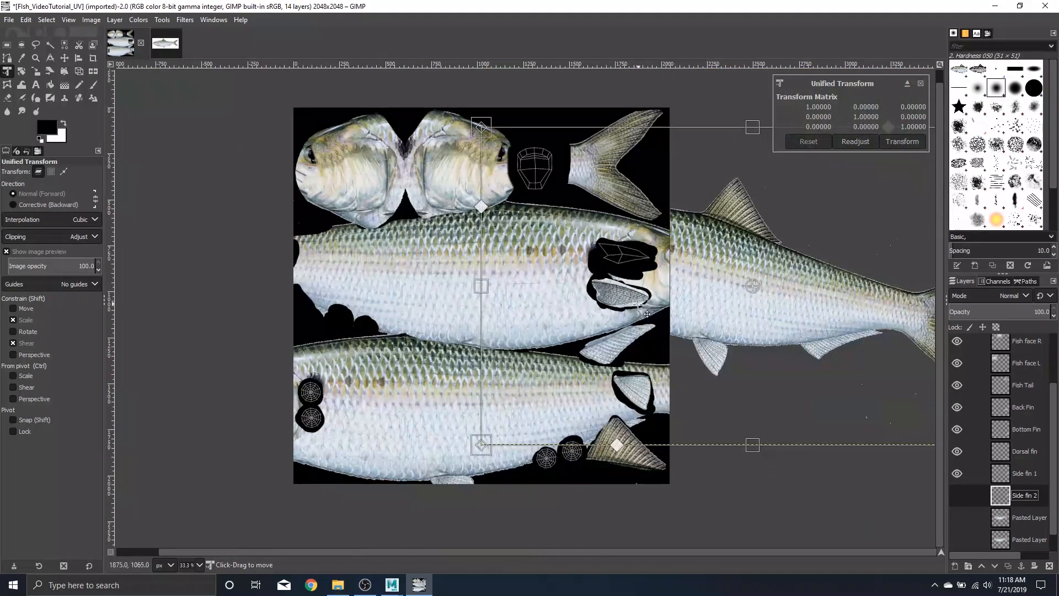
{"action": "scroll", "coordinate": [637, 305], "scroll_direction": "up", "scroll_amount": 3}
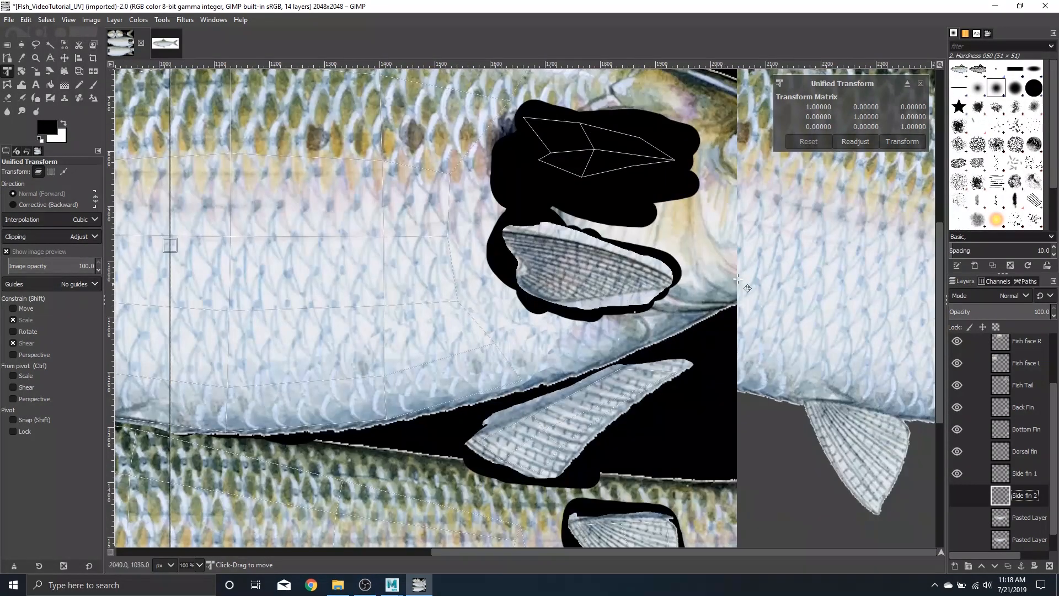
{"action": "left_click_drag", "start_coordinate": [802, 275], "coordinate": [815, 159]}
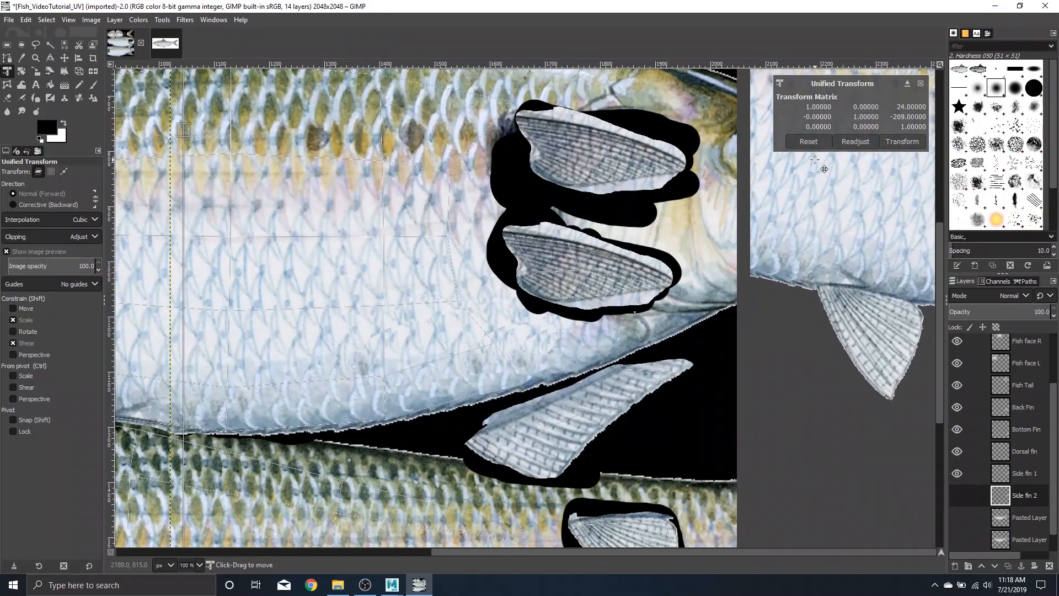
{"action": "scroll", "coordinate": [760, 215], "scroll_direction": "down", "scroll_amount": 2}
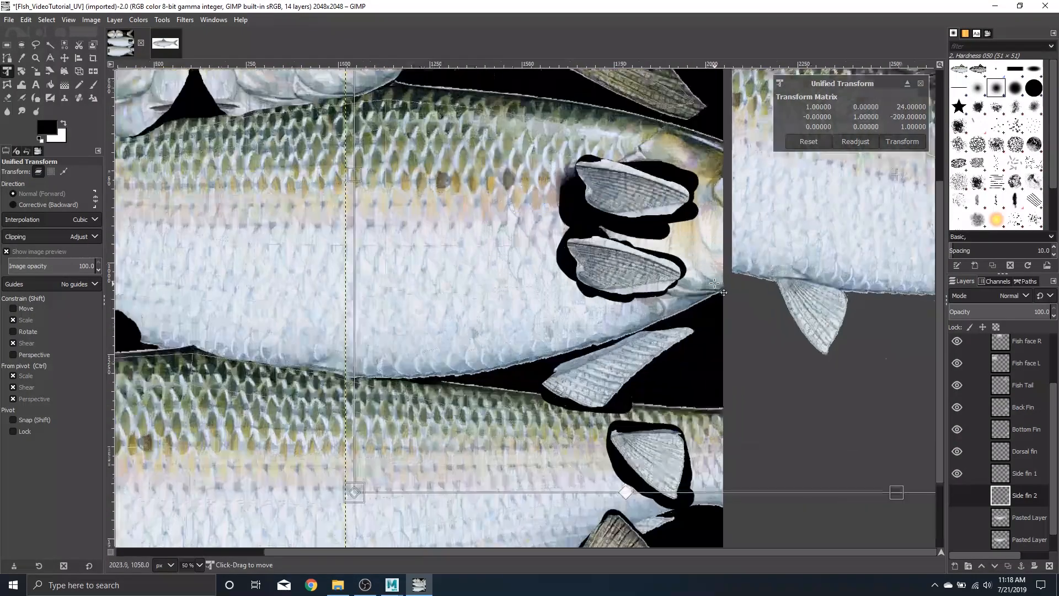
{"action": "scroll", "coordinate": [721, 257], "scroll_direction": "up", "scroll_amount": 2}
{"action": "scroll", "coordinate": [722, 257], "scroll_direction": "up", "scroll_amount": 2}
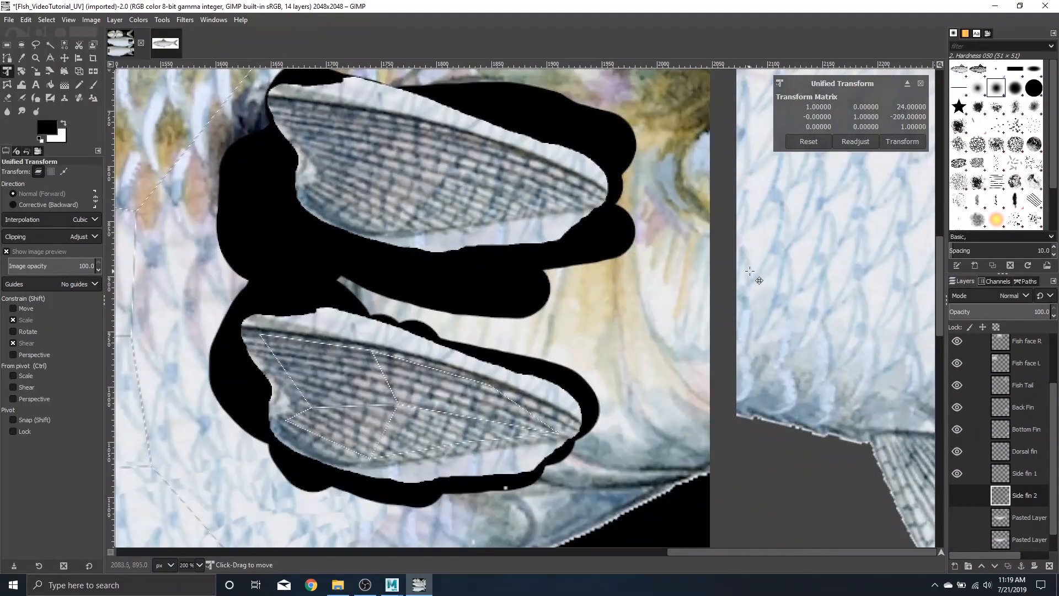
{"action": "scroll", "coordinate": [749, 279], "scroll_direction": "up", "scroll_amount": 1}
{"action": "mouse_move", "coordinate": [819, 263]}
{"action": "left_mouse_down"}
{"action": "mouse_move", "coordinate": [805, 294]}
{"action": "mouse_move", "coordinate": [811, 255]}
{"action": "left_mouse_up"}
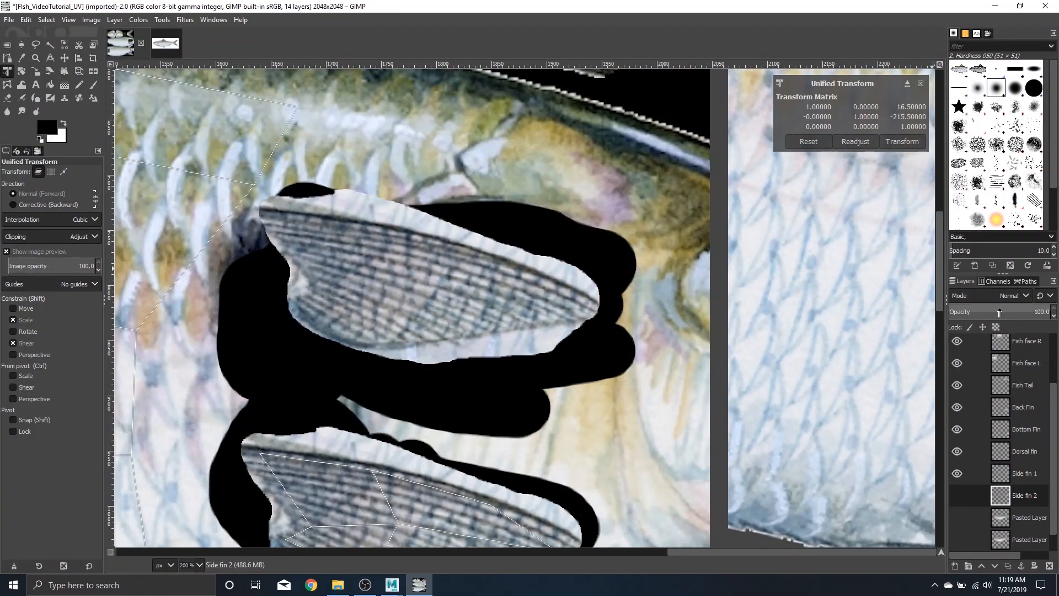
Step: Lower Side fin 2's opacity temporarily to check its fit over the upper fin wireframe, and restore it to 100
{"action": "left_click_drag", "start_coordinate": [1015, 312], "coordinate": [998, 313]}
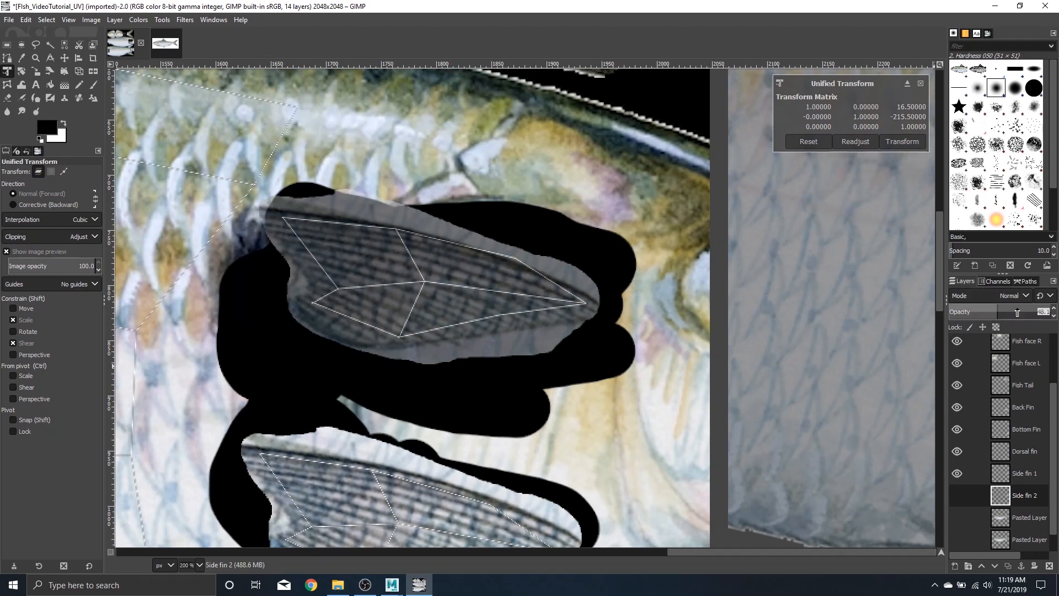
{"action": "left_click_drag", "start_coordinate": [1017, 312], "coordinate": [1052, 312]}
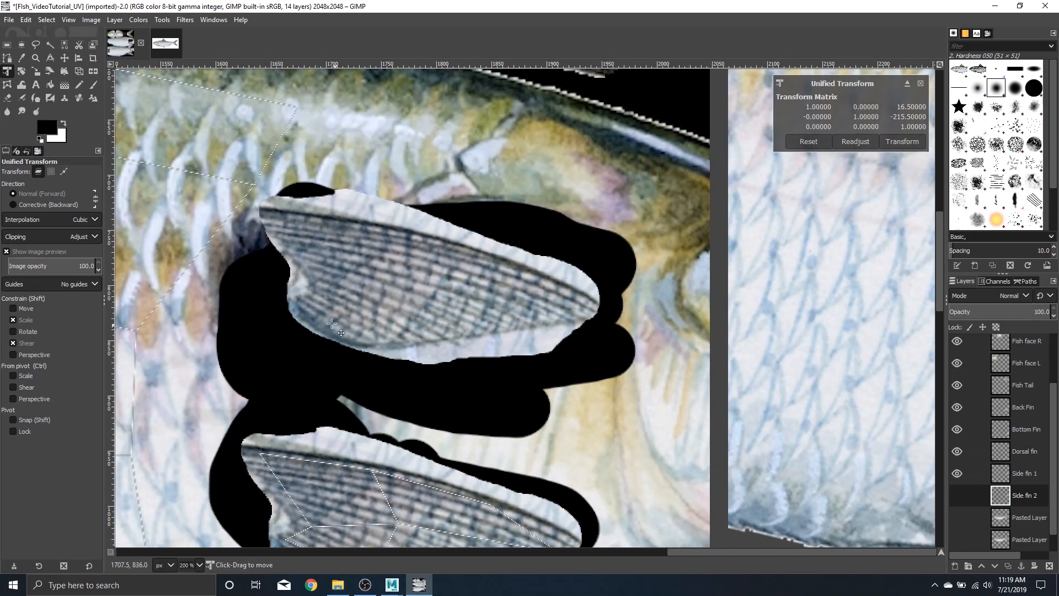
{"action": "scroll", "coordinate": [561, 207], "scroll_direction": "down", "scroll_amount": 2}
{"action": "scroll", "coordinate": [550, 289], "scroll_direction": "down", "scroll_amount": 4}
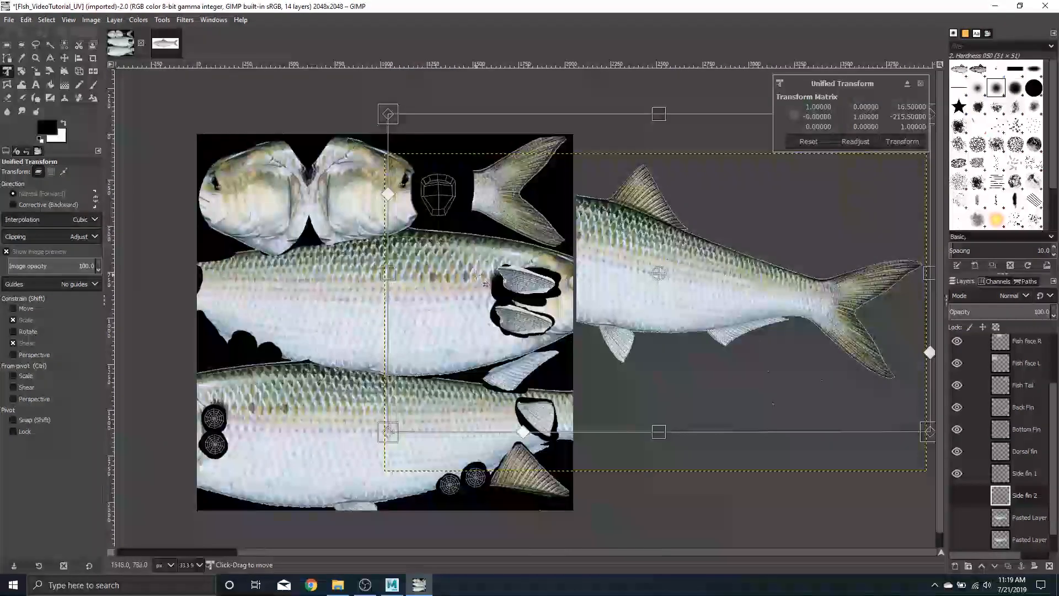
{"action": "scroll", "coordinate": [529, 283], "scroll_direction": "up", "scroll_amount": 1}
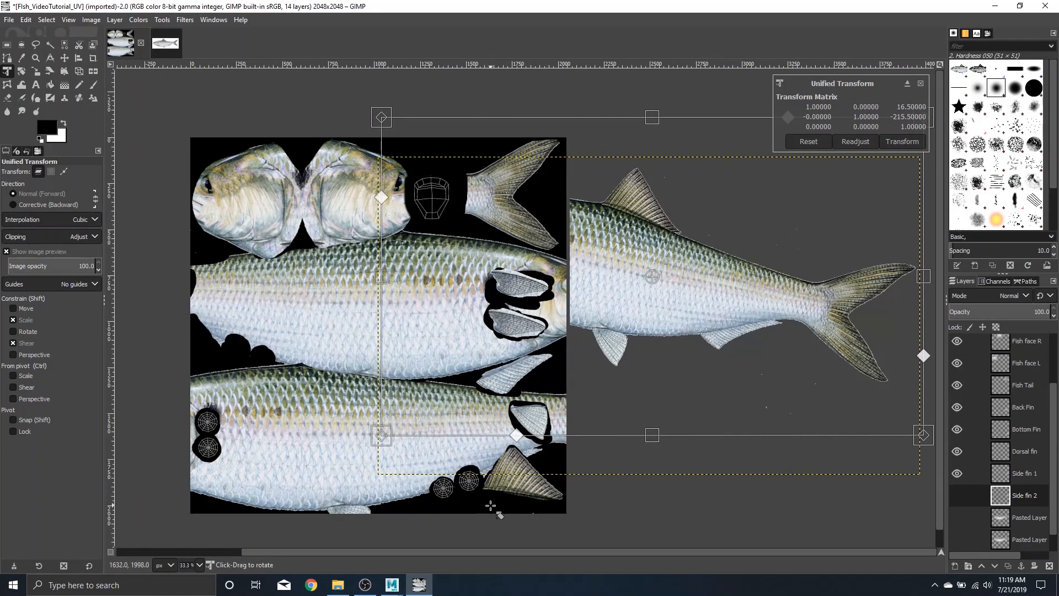
Step: Switch to File Explorer and open fish.png from the sourceimages folder in Photos
{"action": "left_click", "coordinate": [338, 585]}
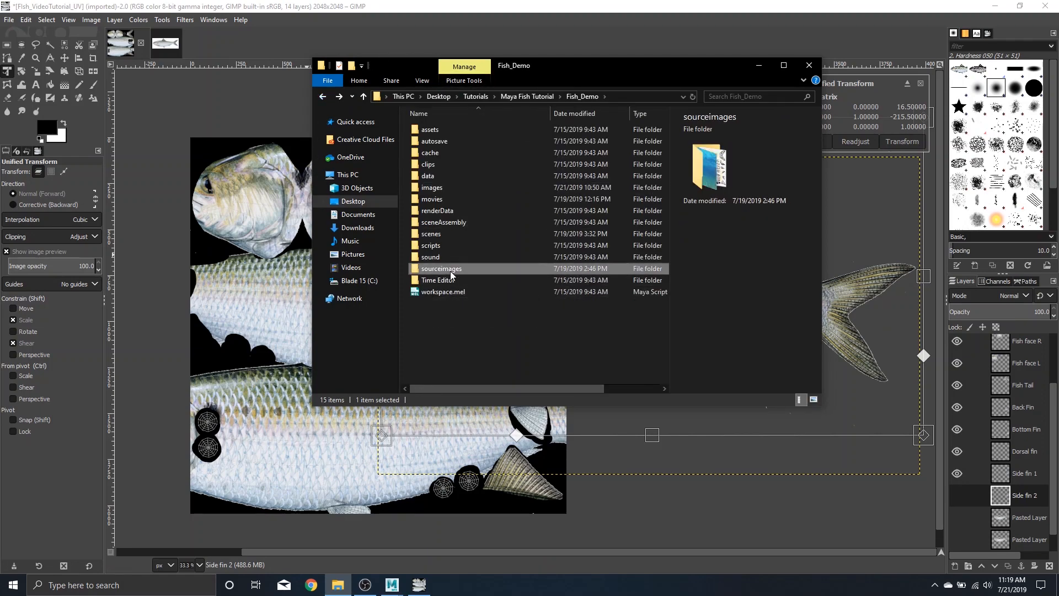
{"action": "double_click", "coordinate": [442, 271]}
{"action": "double_click", "coordinate": [637, 167]}
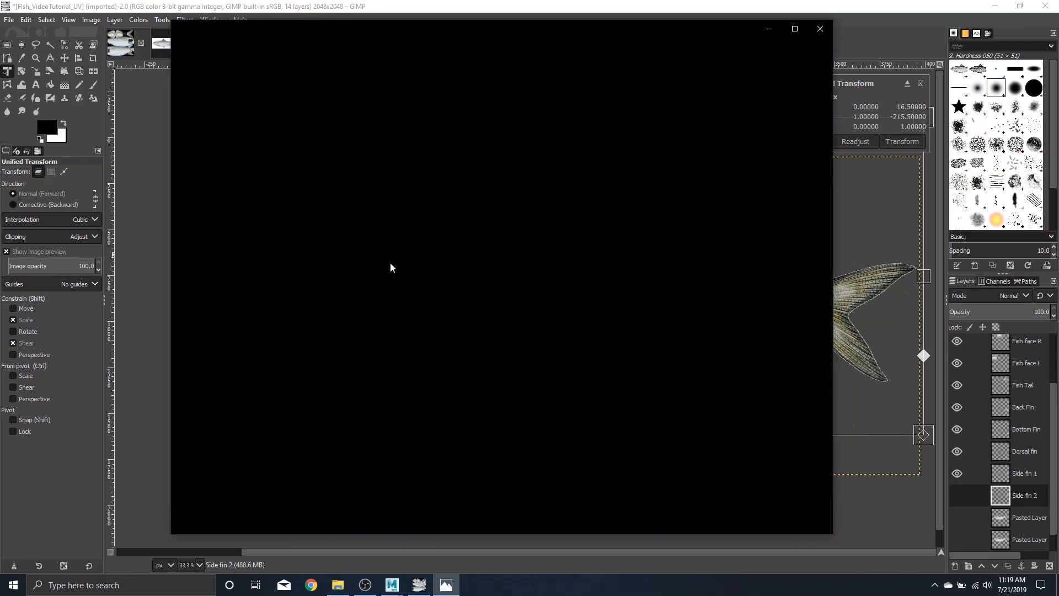
Step: Examine the head and eye area of the fish in fish.png up close, and close the image
{"action": "scroll", "coordinate": [259, 251], "scroll_direction": "up", "scroll_amount": 3}
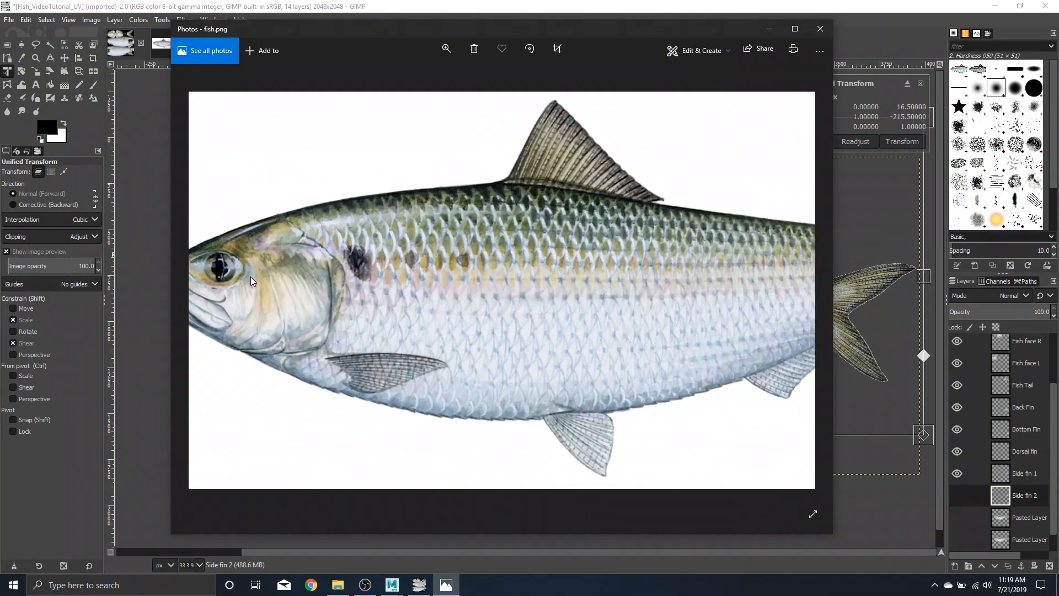
{"action": "scroll", "coordinate": [328, 274], "scroll_direction": "down", "scroll_amount": 3}
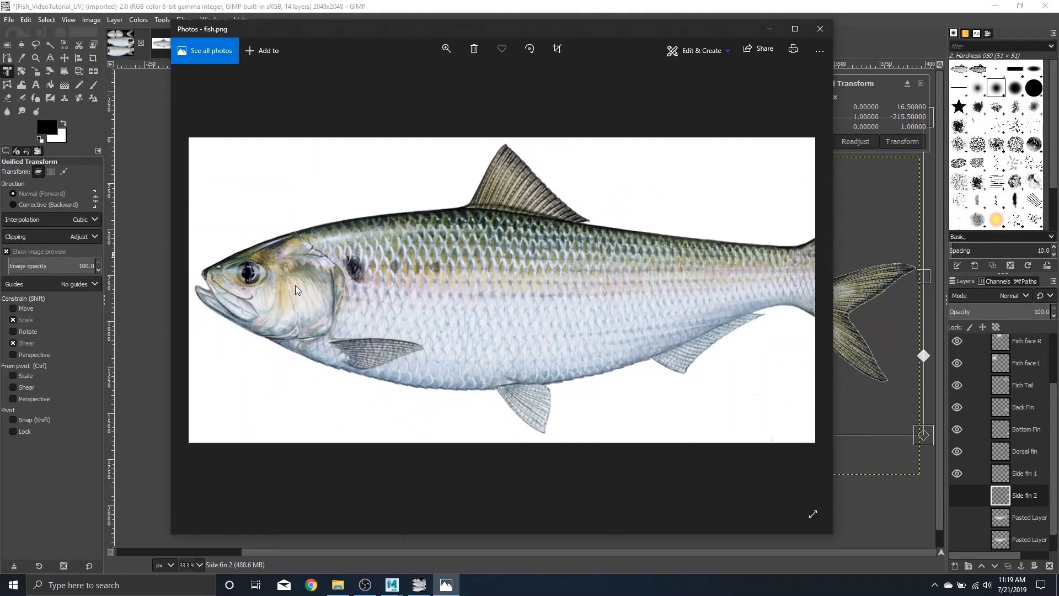
{"action": "scroll", "coordinate": [466, 253], "scroll_direction": "up", "scroll_amount": 2}
{"action": "left_click_drag", "start_coordinate": [466, 253], "coordinate": [340, 266]}
{"action": "scroll", "coordinate": [338, 265], "scroll_direction": "up", "scroll_amount": 3}
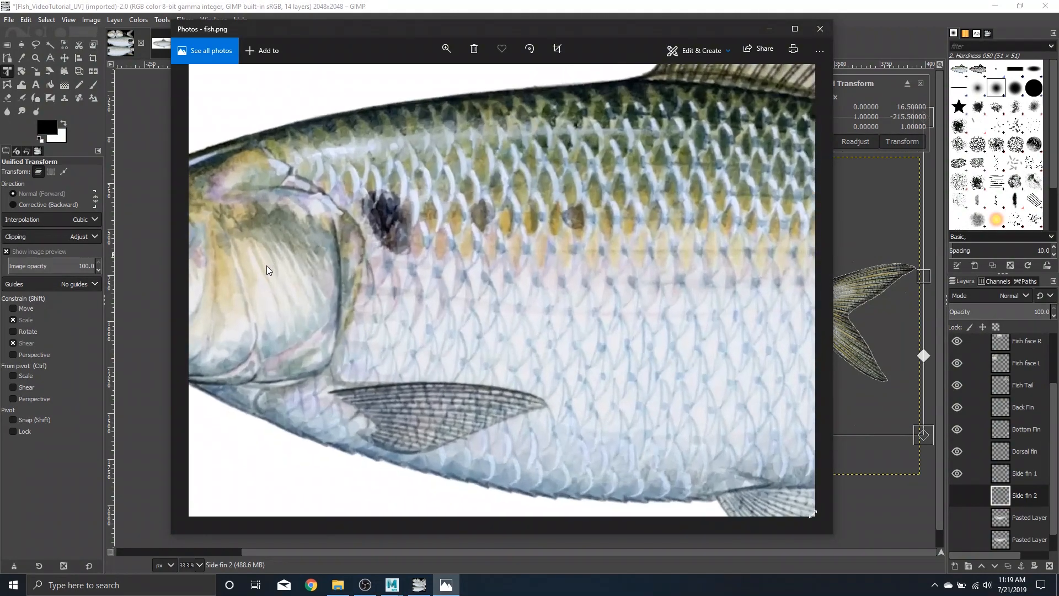
{"action": "left_click_drag", "start_coordinate": [266, 265], "coordinate": [495, 256]}
{"action": "scroll", "coordinate": [486, 254], "scroll_direction": "up", "scroll_amount": 2}
{"action": "scroll", "coordinate": [373, 233], "scroll_direction": "up", "scroll_amount": 1}
{"action": "left_click_drag", "start_coordinate": [371, 233], "coordinate": [544, 284]}
{"action": "left_click", "coordinate": [820, 28]}
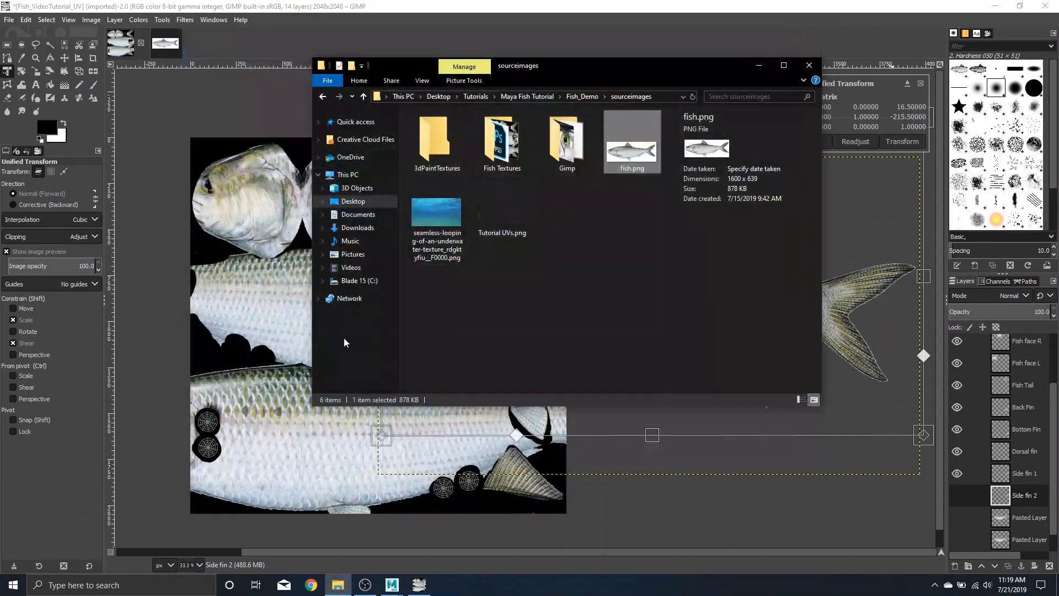
Step: Open the fish eye JPG from the Gimp folder in Photos, inspect the eye, and close the image
{"action": "double_click", "coordinate": [571, 145]}
{"action": "double_click", "coordinate": [442, 157]}
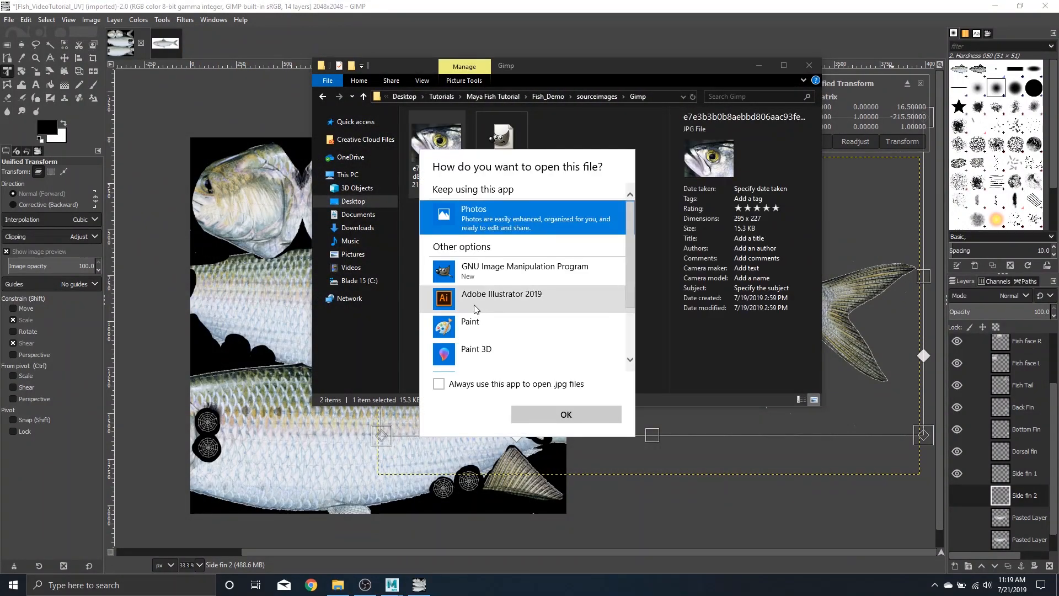
{"action": "left_click", "coordinate": [566, 414]}
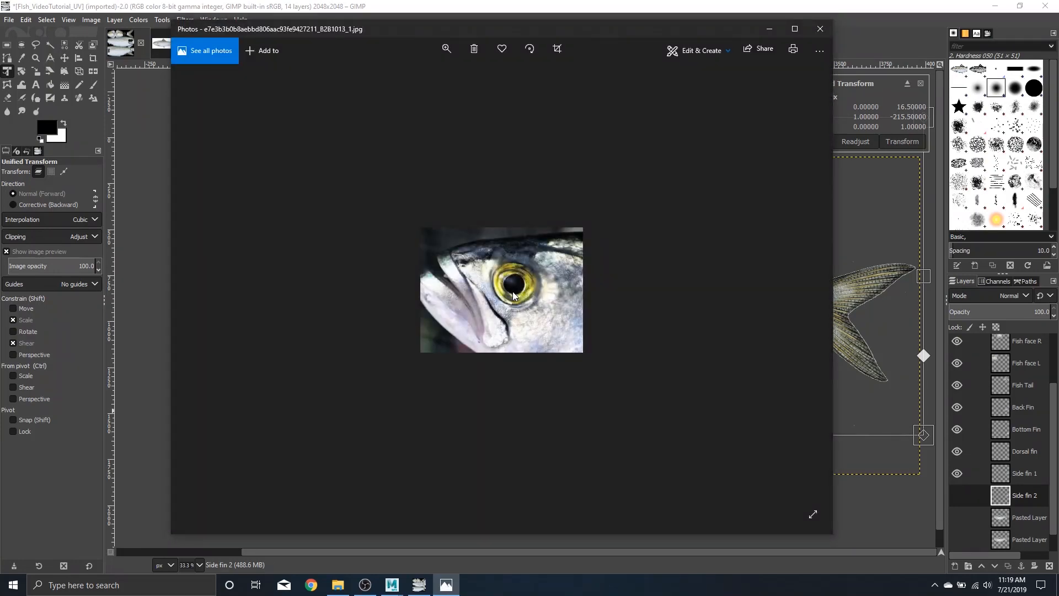
{"action": "left_click", "coordinate": [817, 32]}
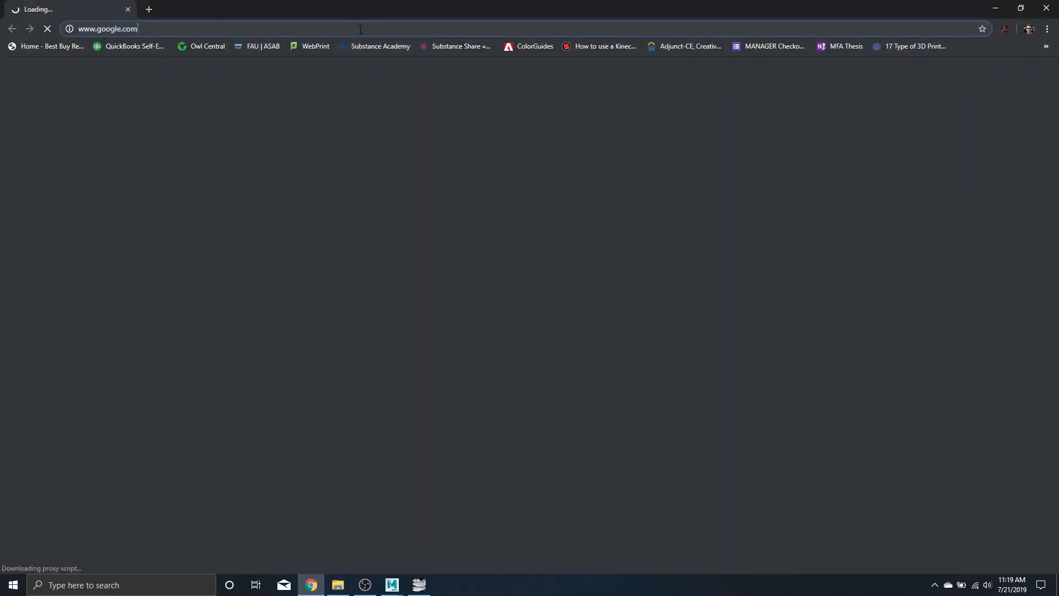
Step: Search Google Images in Chrome for "fish eye"
{"action": "left_click", "coordinate": [361, 30]}
{"action": "type", "text": "fish eye"}
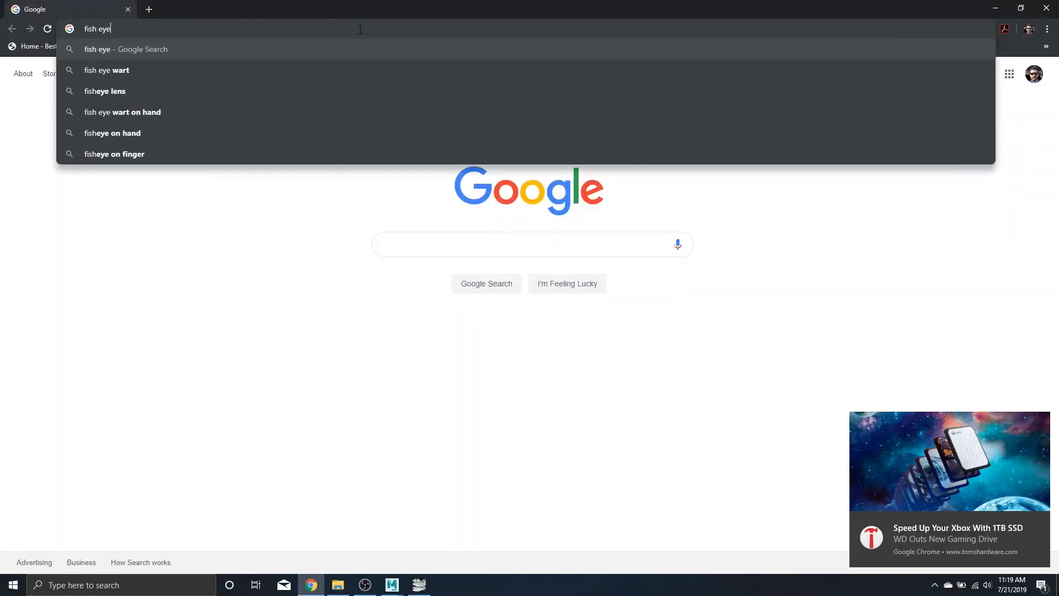
{"action": "key", "text": "Return"}
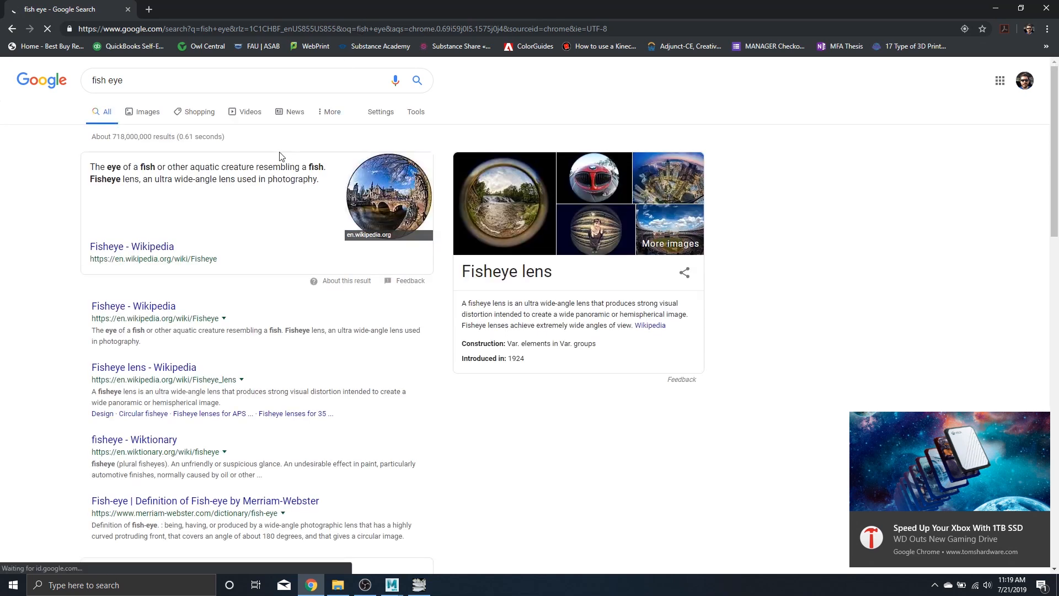
{"action": "left_click", "coordinate": [143, 112]}
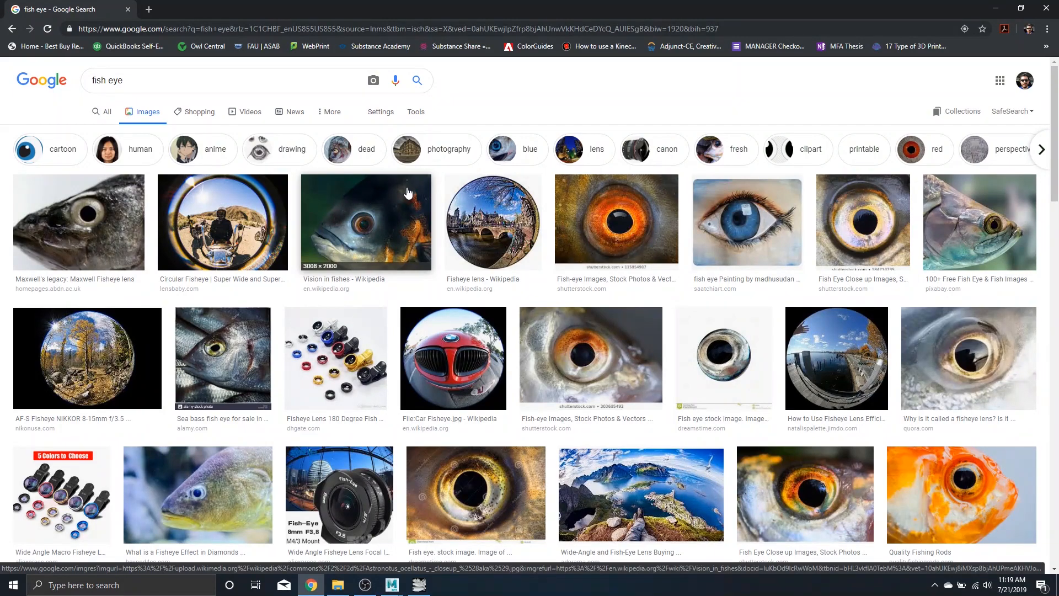
Step: Browse the fish eye images and preview the yellow-eyed fish picture from Fishing Monthly Magazines
{"action": "scroll", "coordinate": [407, 192], "scroll_direction": "down", "scroll_amount": 1}
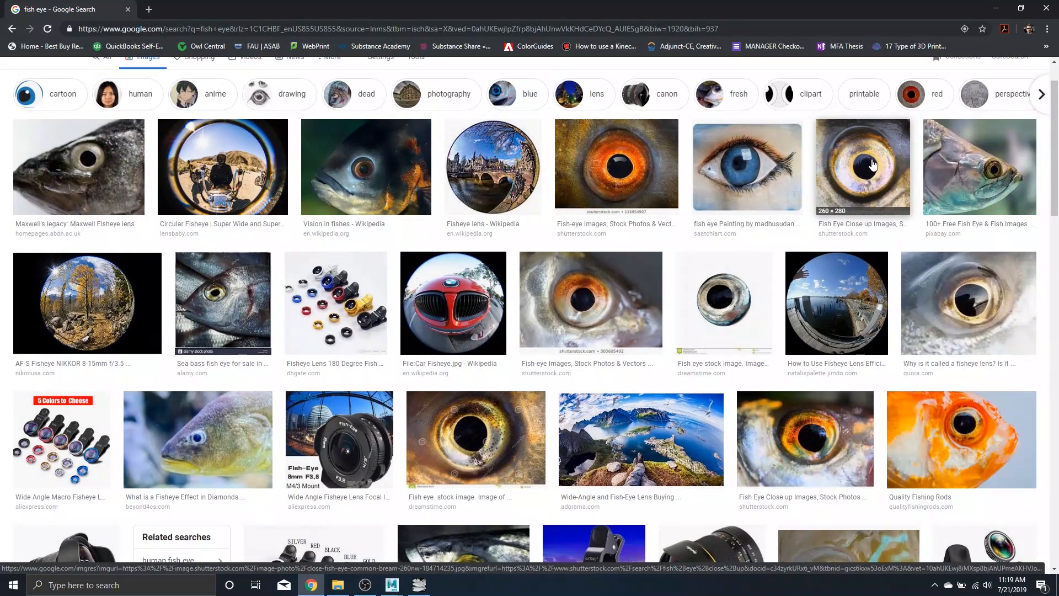
{"action": "scroll", "coordinate": [491, 330], "scroll_direction": "down", "scroll_amount": 4}
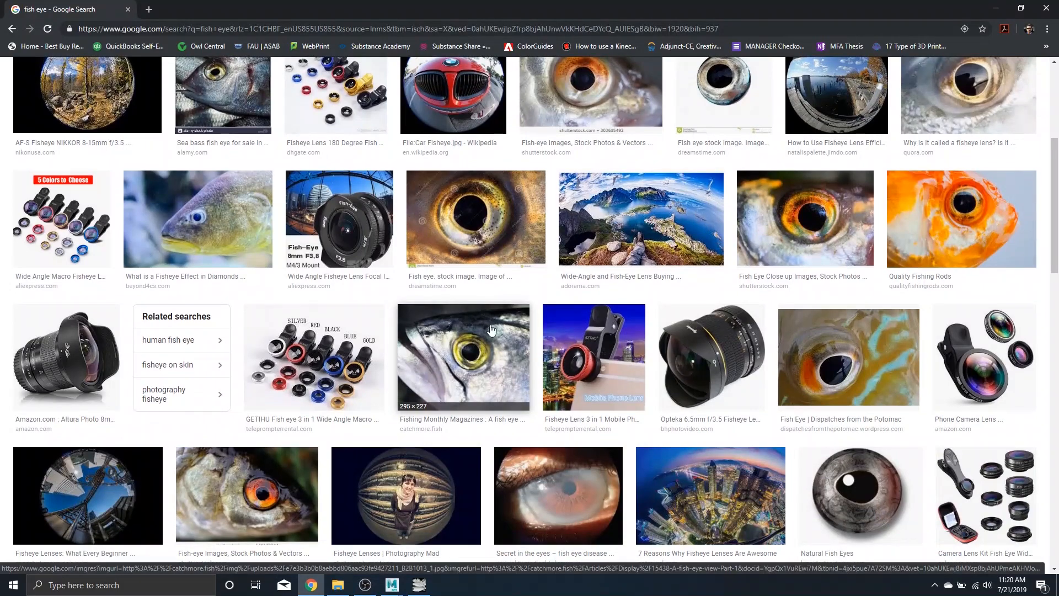
{"action": "left_click", "coordinate": [472, 373]}
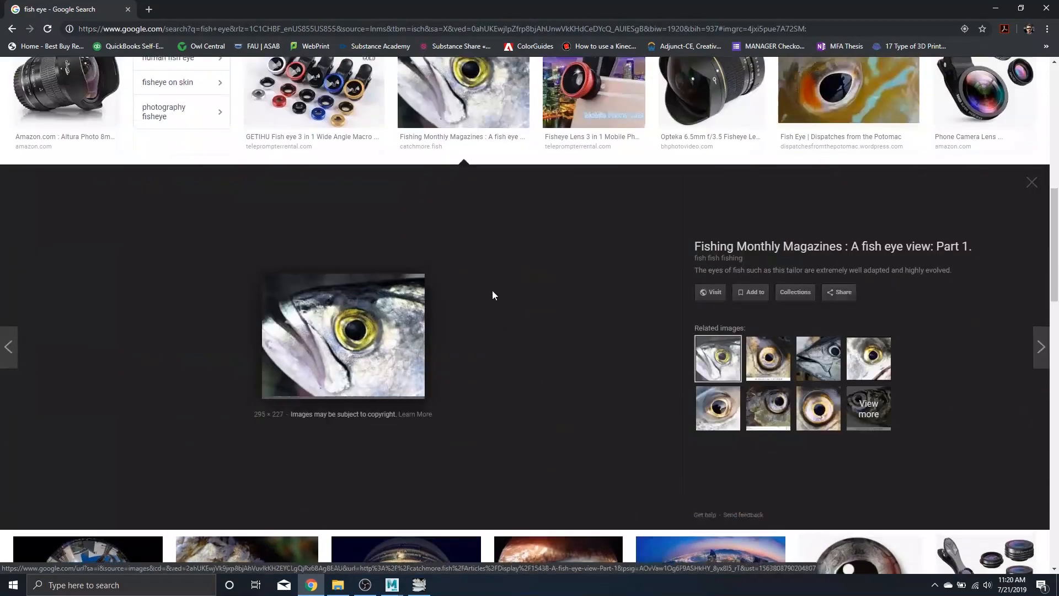
Step: Close the image search, switch to GIMP, and open the fish eye JPG from the sourceimages Gimp folder
{"action": "left_click", "coordinate": [127, 10]}
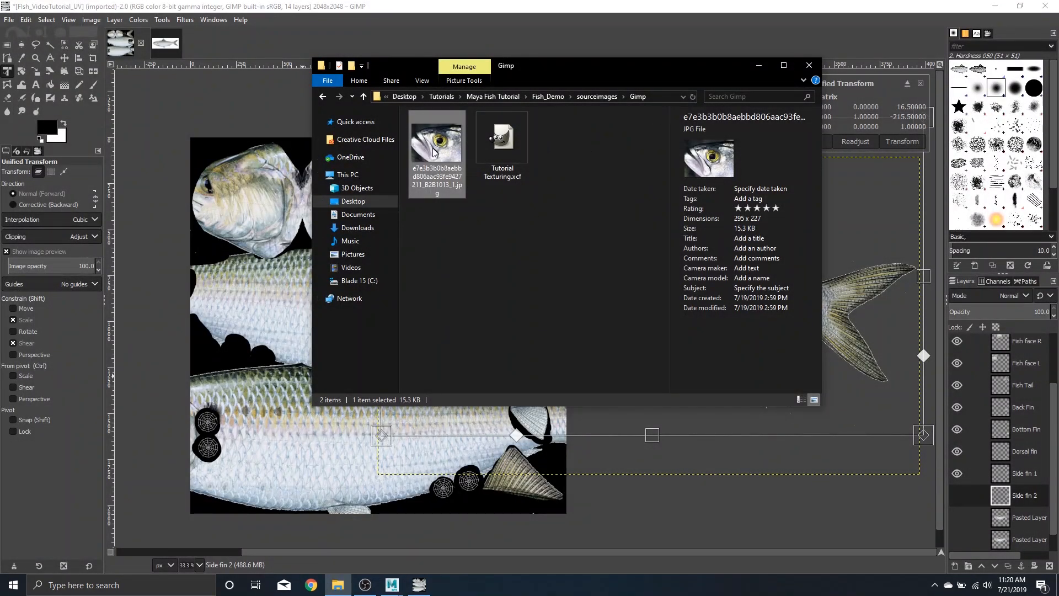
{"action": "left_click", "coordinate": [266, 36]}
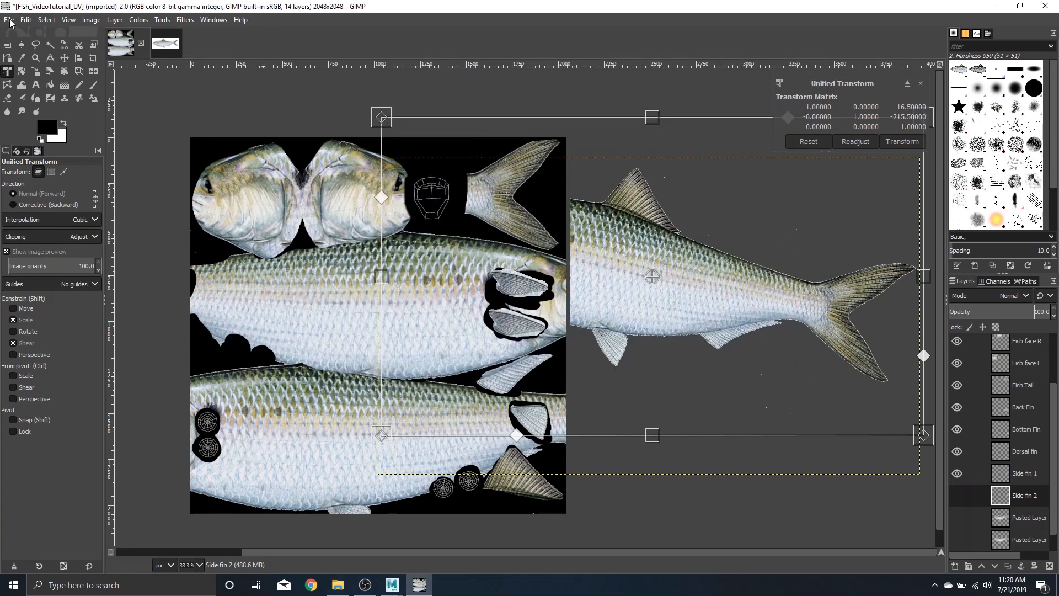
{"action": "left_click", "coordinate": [9, 21]}
{"action": "left_click", "coordinate": [20, 66]}
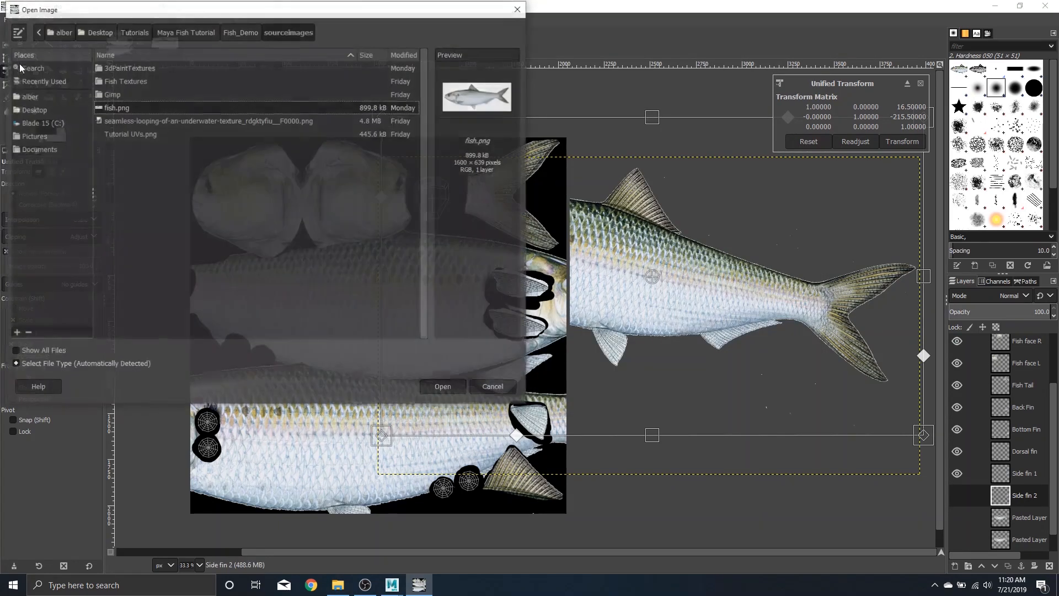
{"action": "double_click", "coordinate": [137, 95]}
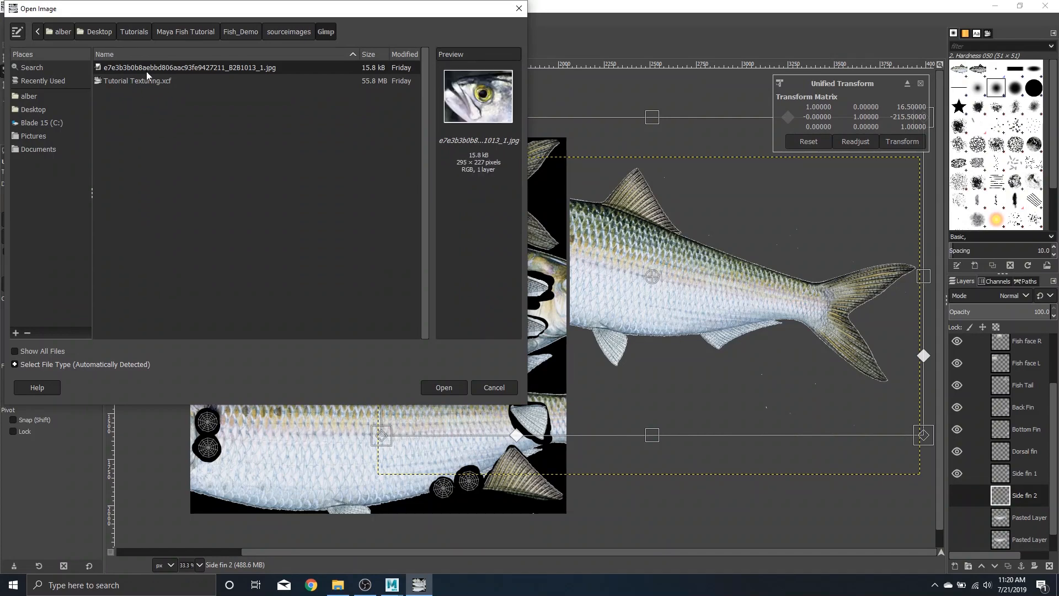
{"action": "double_click", "coordinate": [170, 68]}
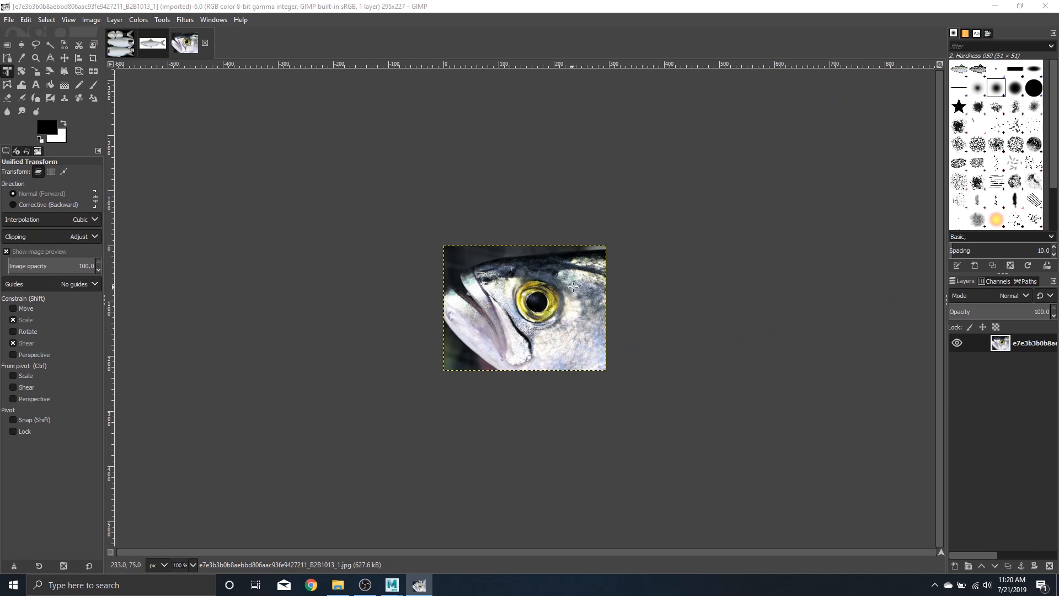
Step: Fit an elliptical selection of about 81 × 77 px closely around the yellow fish eye
{"action": "scroll", "coordinate": [546, 300], "scroll_direction": "up", "scroll_amount": 3}
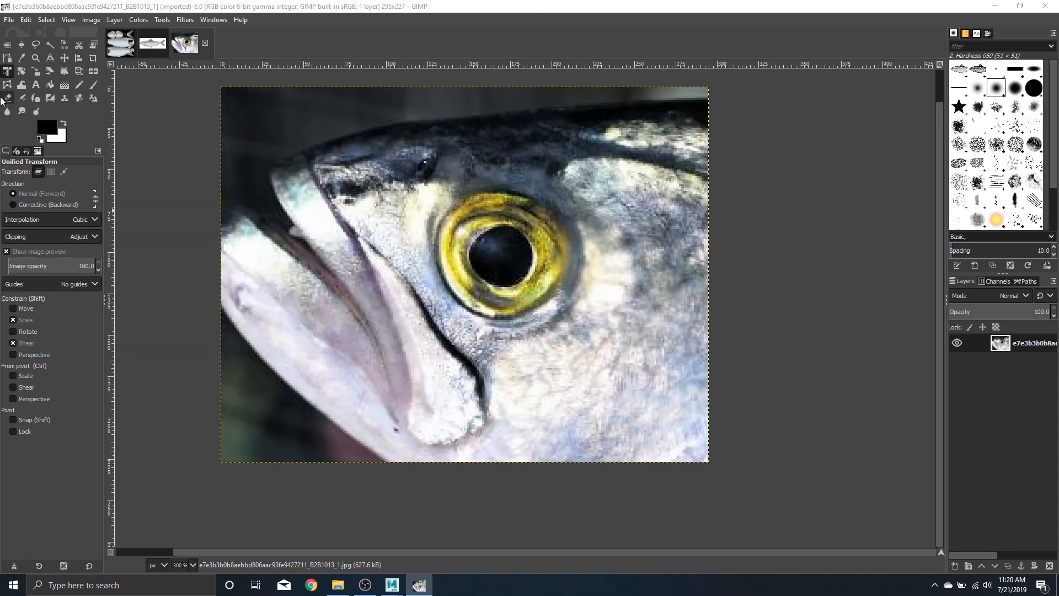
{"action": "right_click", "coordinate": [283, 353]}
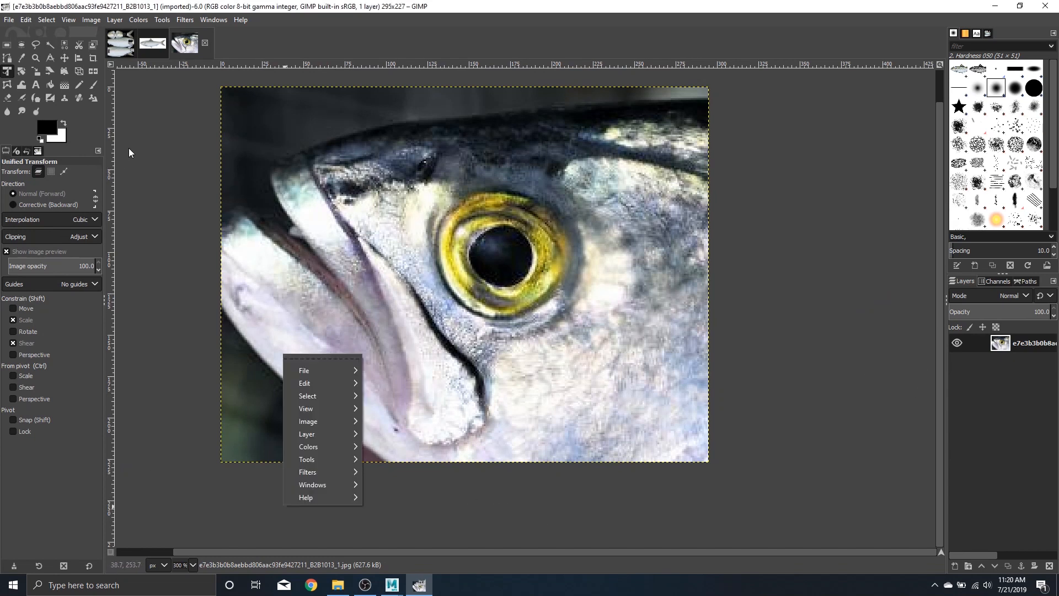
{"action": "left_click", "coordinate": [128, 148]}
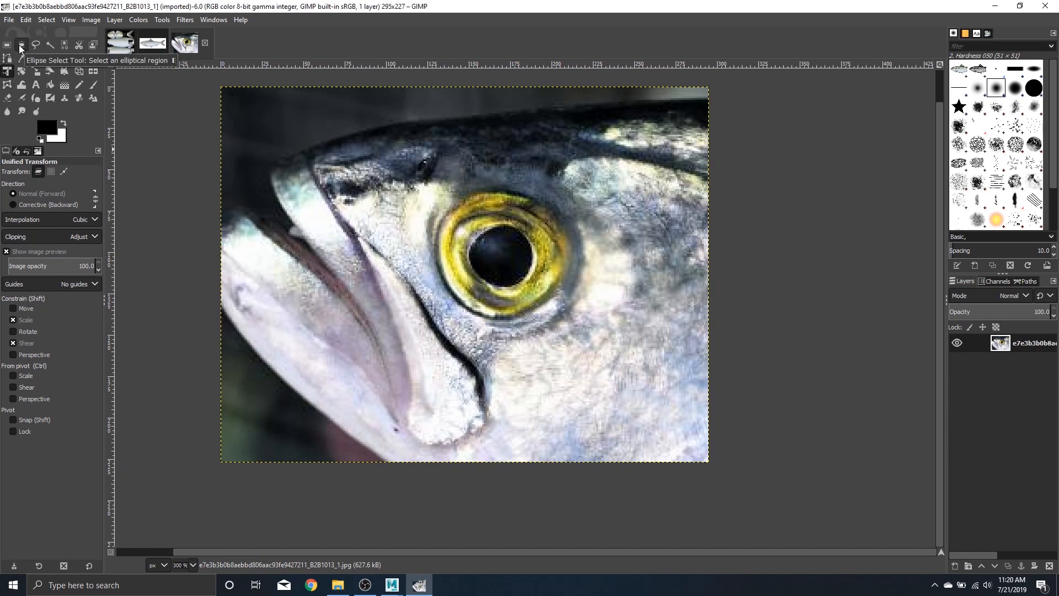
{"action": "left_click", "coordinate": [22, 45]}
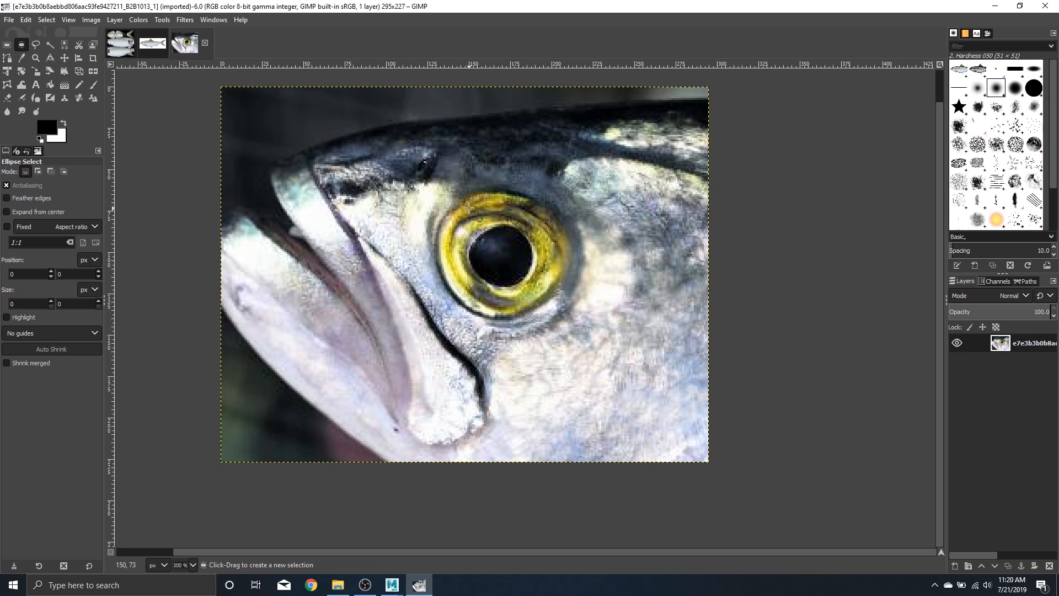
{"action": "key", "text": "shift"}
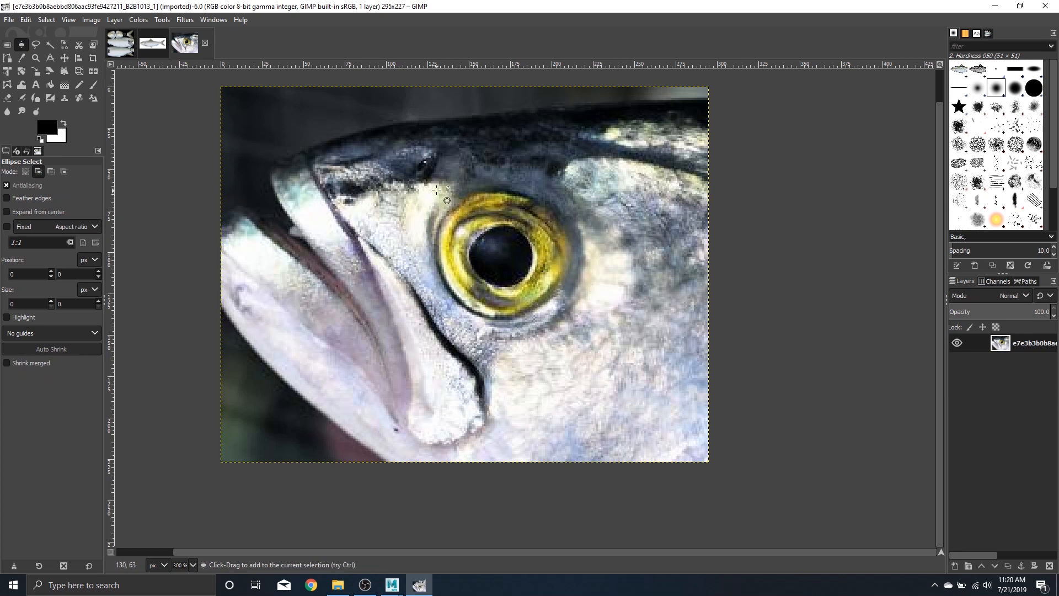
{"action": "left_click_drag", "start_coordinate": [432, 181], "coordinate": [568, 323]}
{"action": "key", "text": "ctrl"}
{"action": "key", "text": "ctrl+z"}
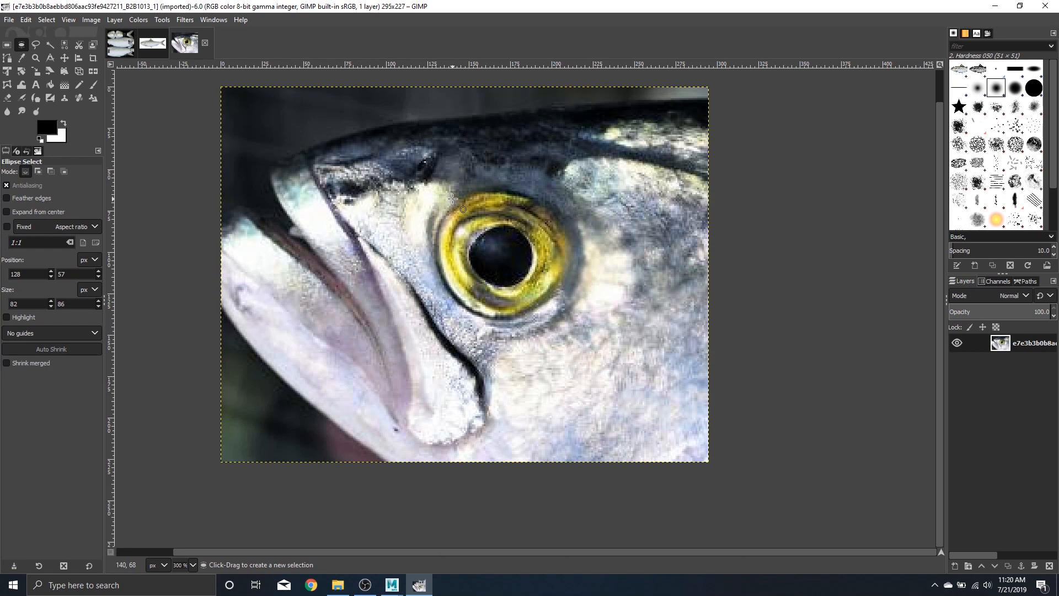
{"action": "left_click_drag", "start_coordinate": [453, 198], "coordinate": [541, 310]}
{"action": "key", "text": "ctrl"}
{"action": "key", "text": "ctrl"}
{"action": "left_click_drag", "start_coordinate": [448, 182], "coordinate": [554, 293]}
{"action": "left_click_drag", "start_coordinate": [457, 299], "coordinate": [449, 304]}
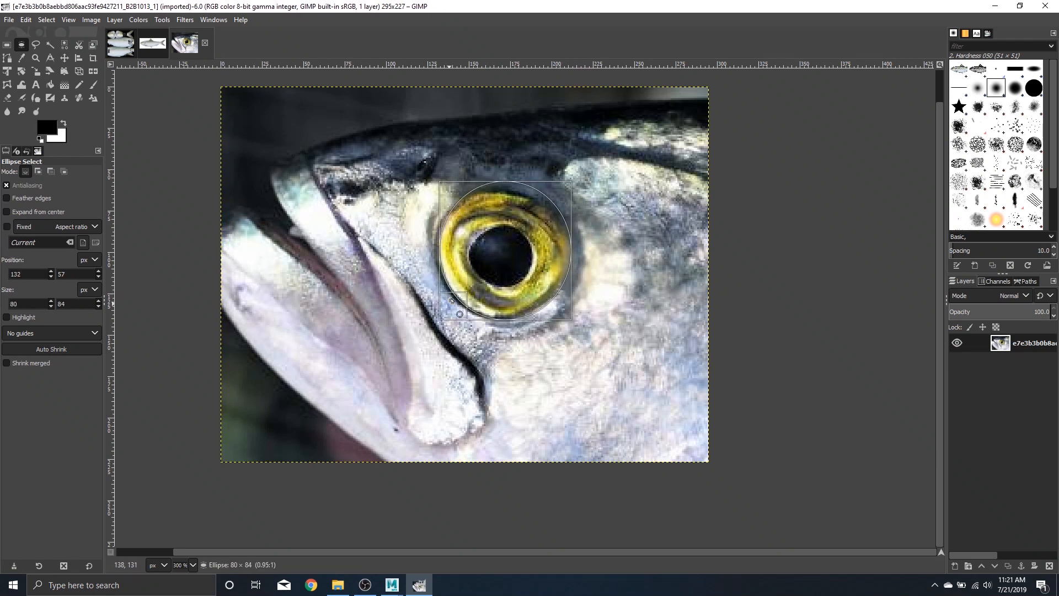
{"action": "left_click_drag", "start_coordinate": [461, 190], "coordinate": [452, 197]}
{"action": "left_click_drag", "start_coordinate": [557, 199], "coordinate": [552, 209]}
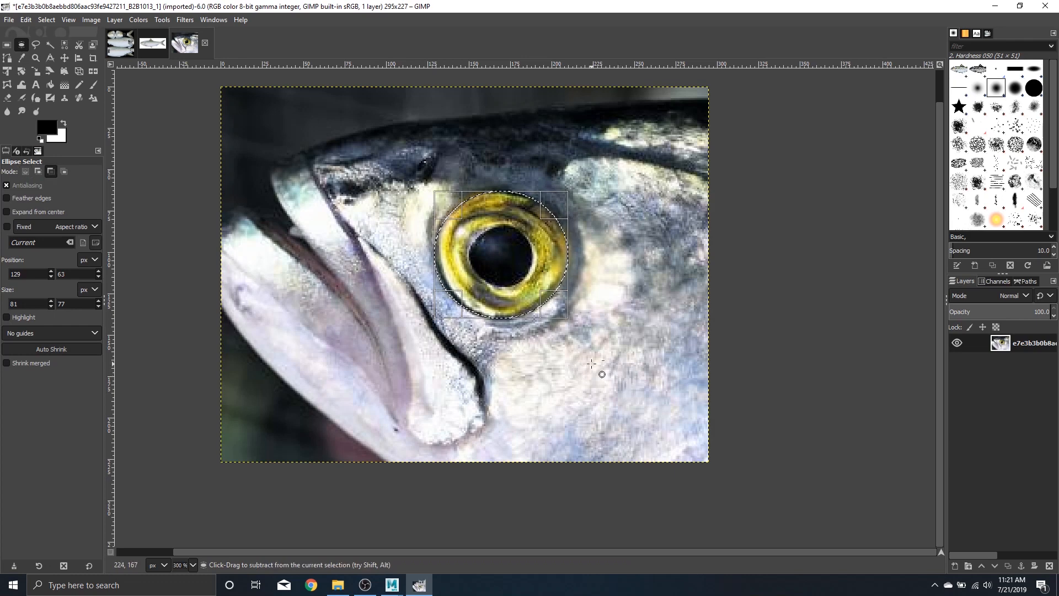
Step: Copy the selected eye and paste it into the fish UV layout image as a new layer
{"action": "key", "text": "ctrl+c"}
{"action": "left_click", "coordinate": [126, 44]}
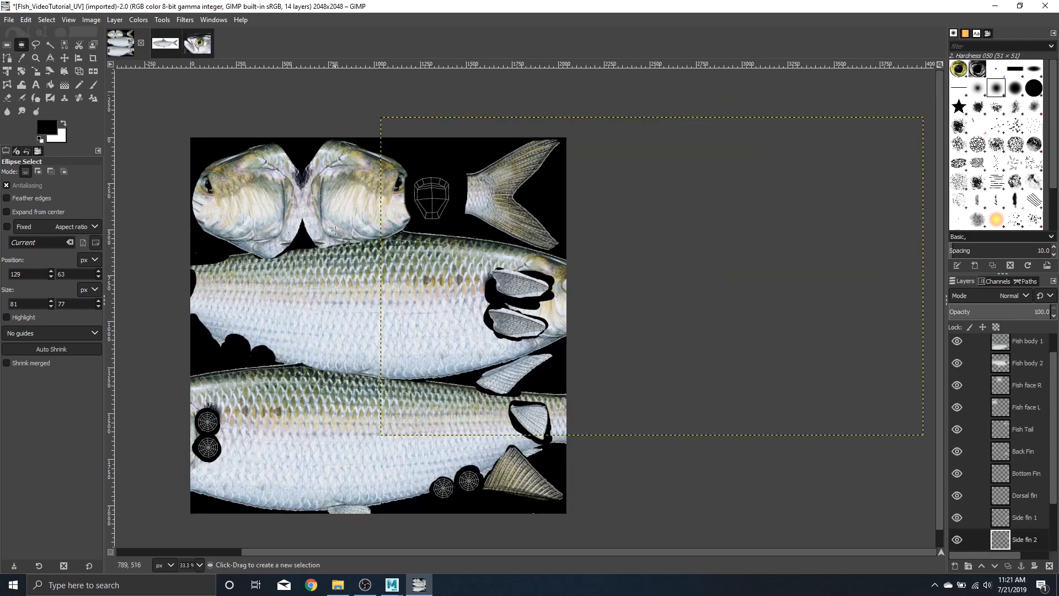
{"action": "key", "text": "ctrl+v"}
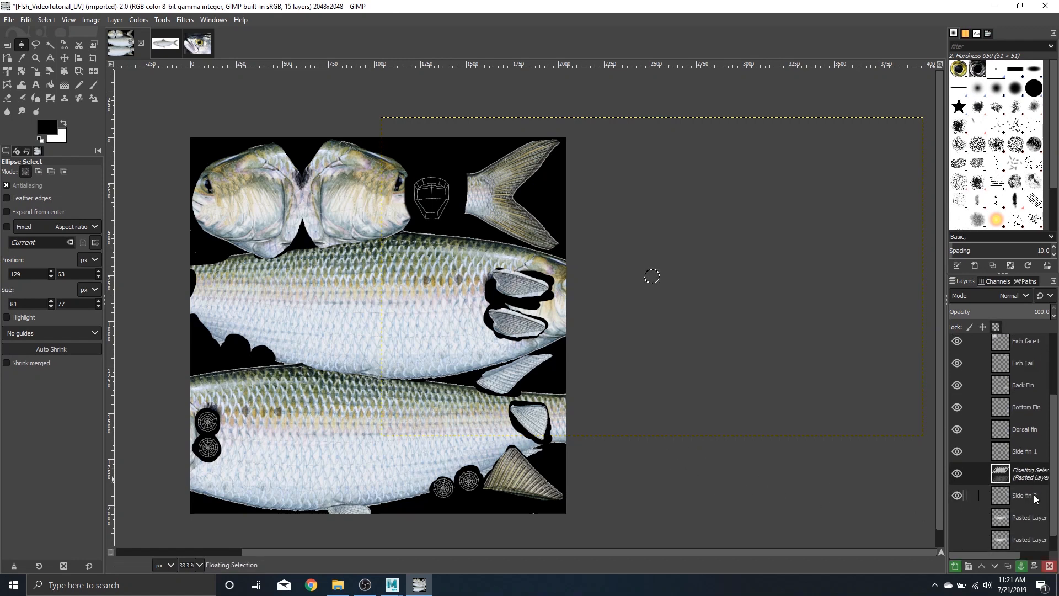
{"action": "right_click", "coordinate": [1040, 484]}
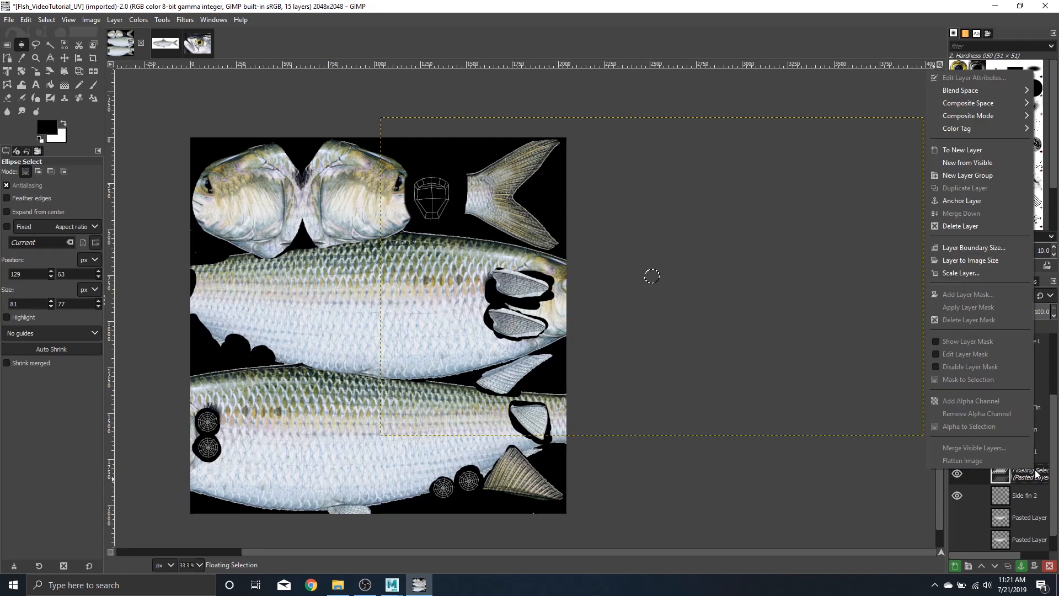
{"action": "left_click", "coordinate": [969, 151]}
Step: Use Unified Transform to move the pasted eye from outside the canvas to the left edge of the UV layout
{"action": "key", "text": "shift+t"}
{"action": "left_click", "coordinate": [648, 314]}
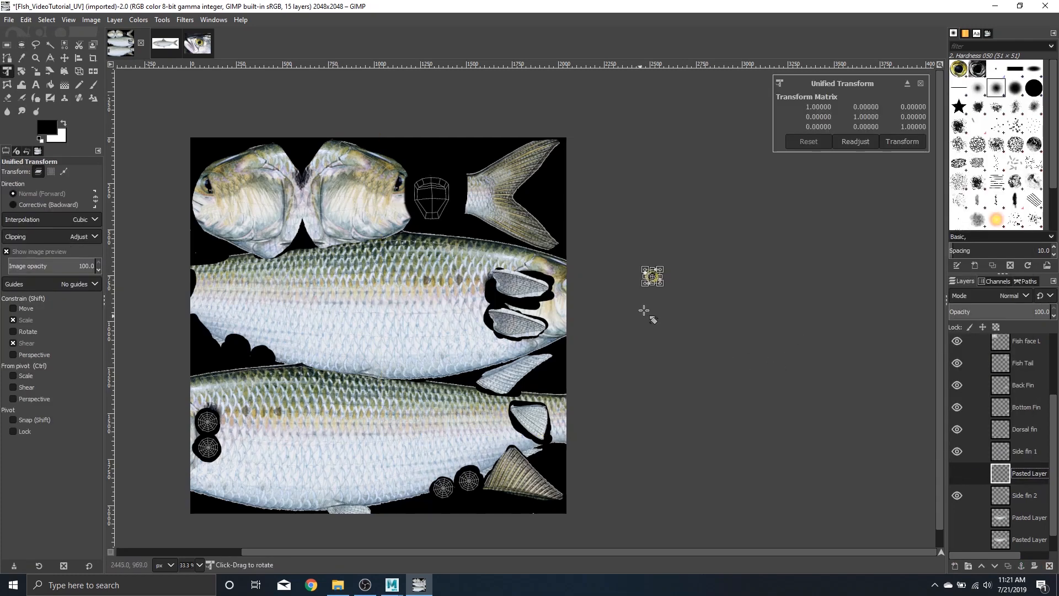
{"action": "scroll", "coordinate": [642, 290], "scroll_direction": "up", "scroll_amount": 2}
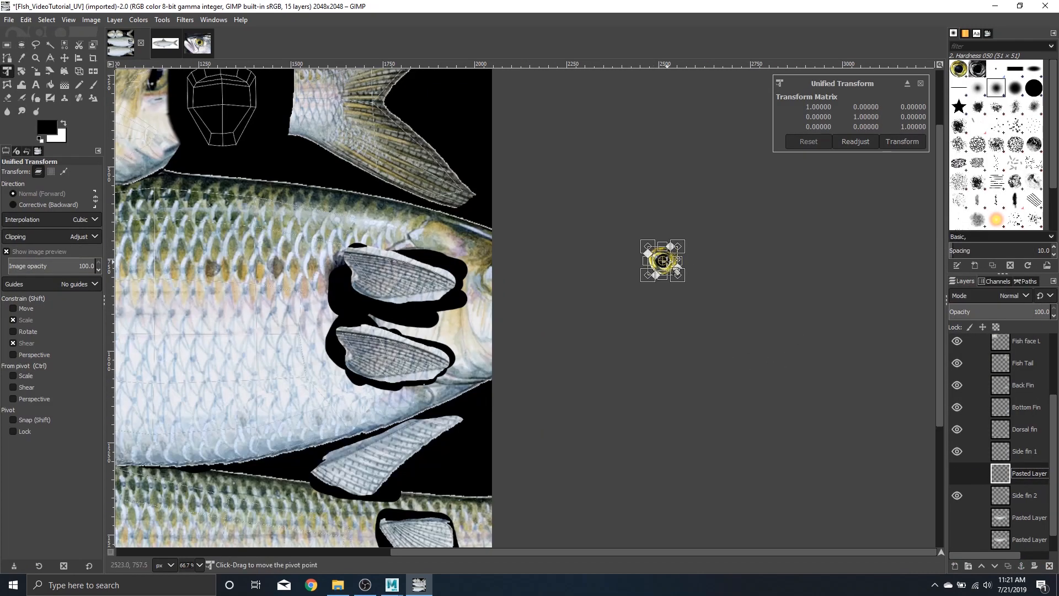
{"action": "scroll", "coordinate": [667, 263], "scroll_direction": "up", "scroll_amount": 2}
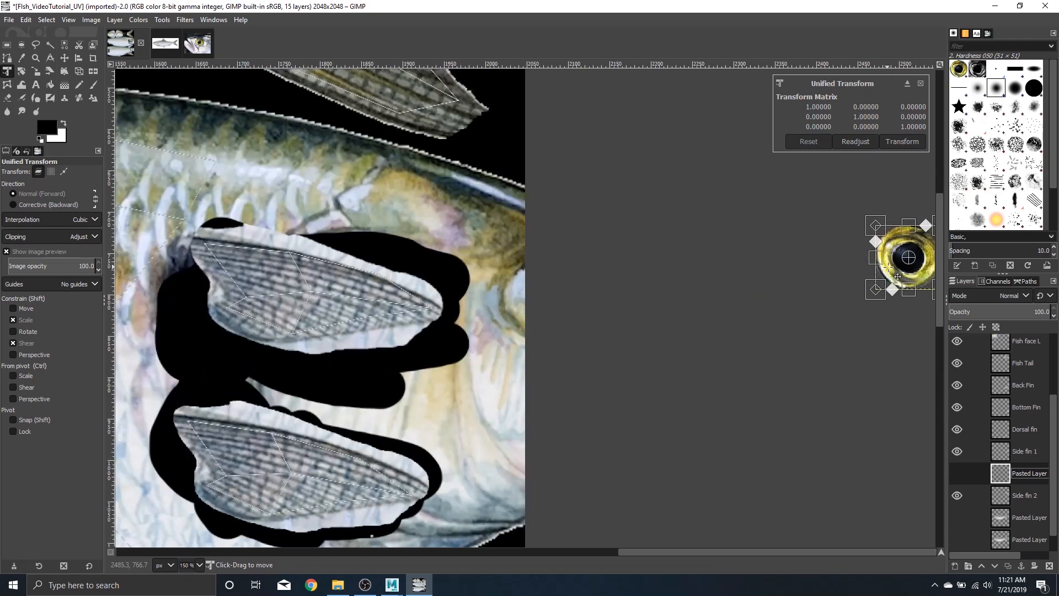
{"action": "left_click_drag", "start_coordinate": [892, 271], "coordinate": [119, 428]}
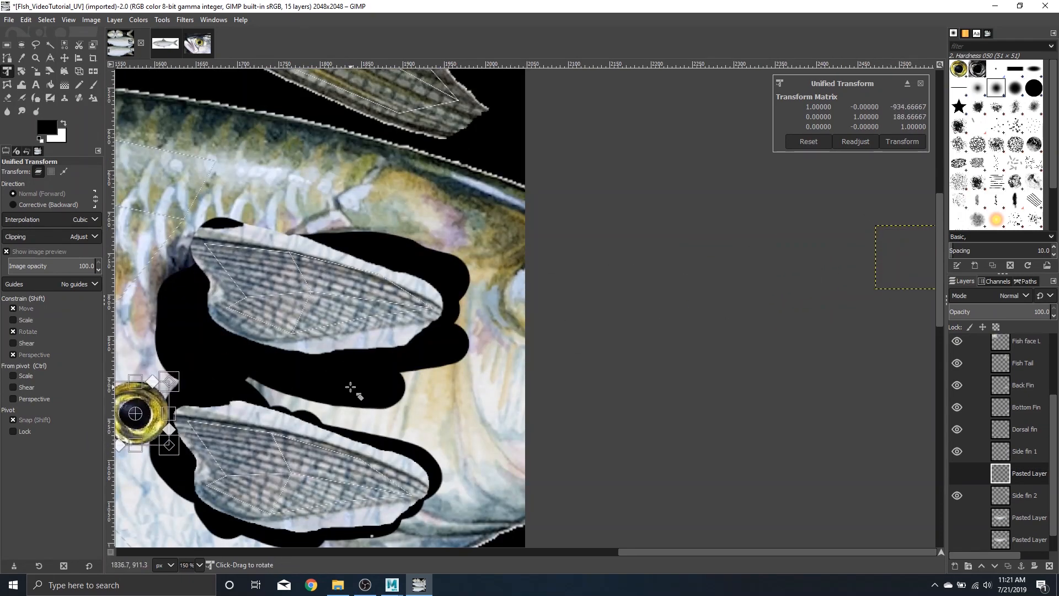
{"action": "scroll", "coordinate": [350, 383], "scroll_direction": "left", "scroll_amount": 5}
{"action": "left_click_drag", "start_coordinate": [751, 408], "coordinate": [202, 426]}
{"action": "scroll", "coordinate": [292, 418], "scroll_direction": "left", "scroll_amount": 5}
{"action": "scroll", "coordinate": [492, 411], "scroll_direction": "down", "scroll_amount": 2}
{"action": "scroll", "coordinate": [492, 411], "scroll_direction": "up", "scroll_amount": 3}
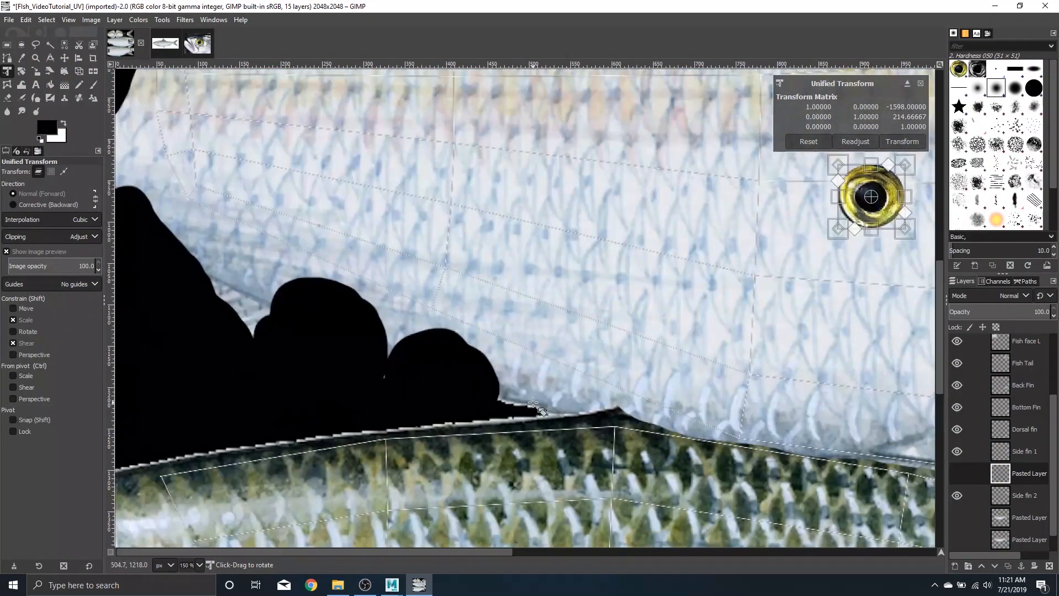
{"action": "left_click_drag", "start_coordinate": [818, 413], "coordinate": [120, 478]}
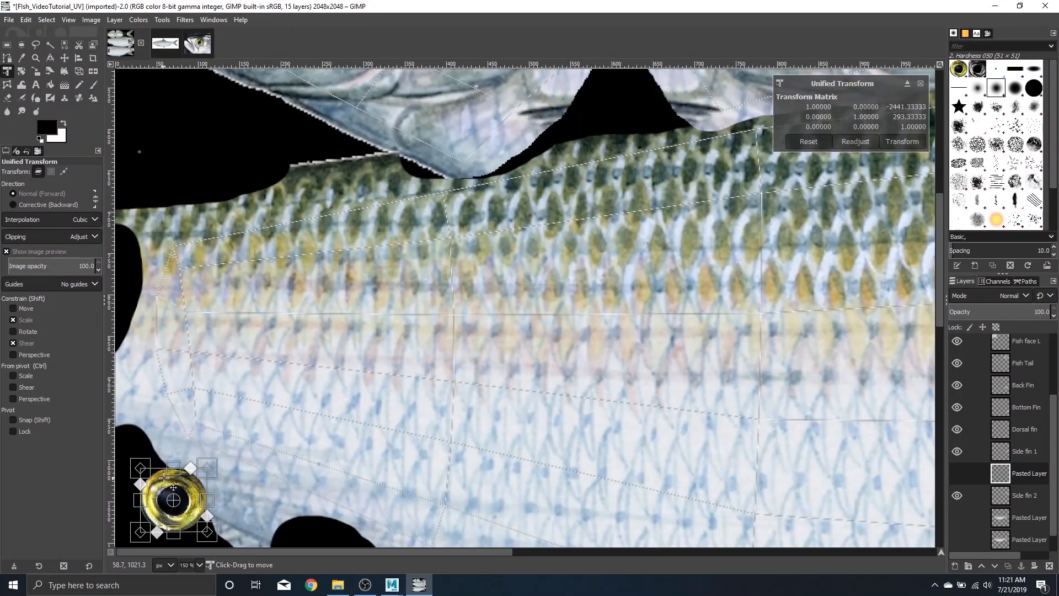
Step: Move the eye onto the upper of the two round web-shaped UV shells at the lower body's left end
{"action": "scroll", "coordinate": [320, 424], "scroll_direction": "right", "scroll_amount": 3}
{"action": "scroll", "coordinate": [320, 422], "scroll_direction": "left", "scroll_amount": 3}
{"action": "scroll", "coordinate": [310, 414], "scroll_direction": "down", "scroll_amount": 2, "text": "ctrl"}
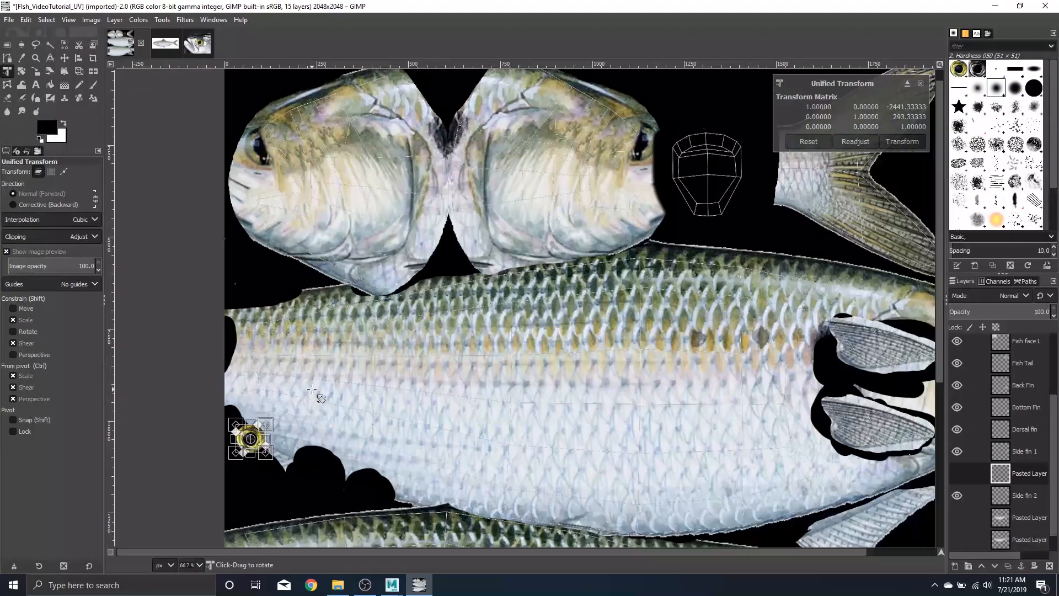
{"action": "scroll", "coordinate": [275, 359], "scroll_direction": "down", "scroll_amount": 5}
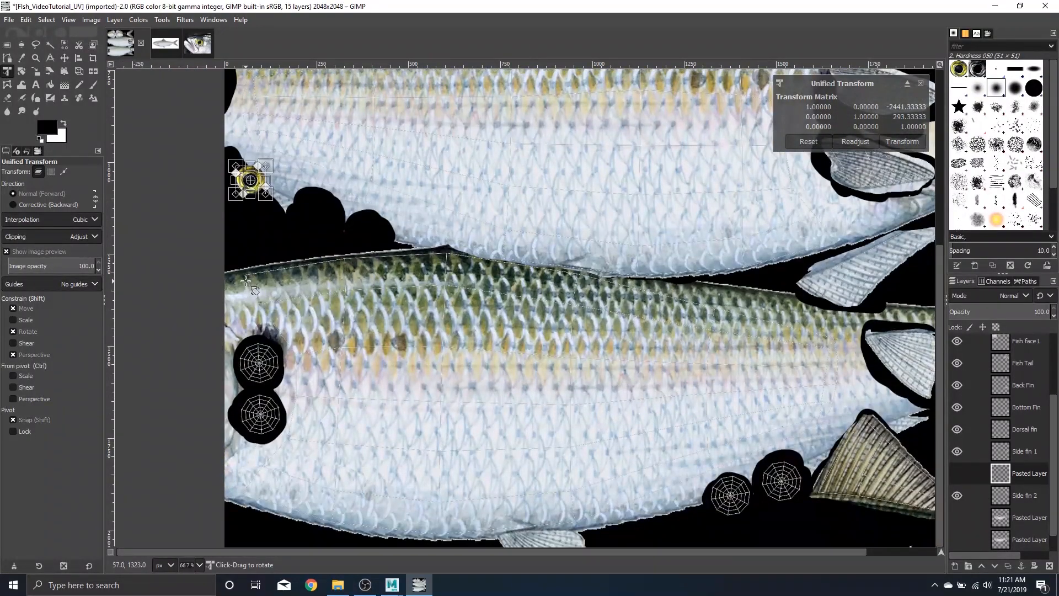
{"action": "scroll", "coordinate": [271, 276], "scroll_direction": "up", "scroll_amount": 1, "text": "ctrl"}
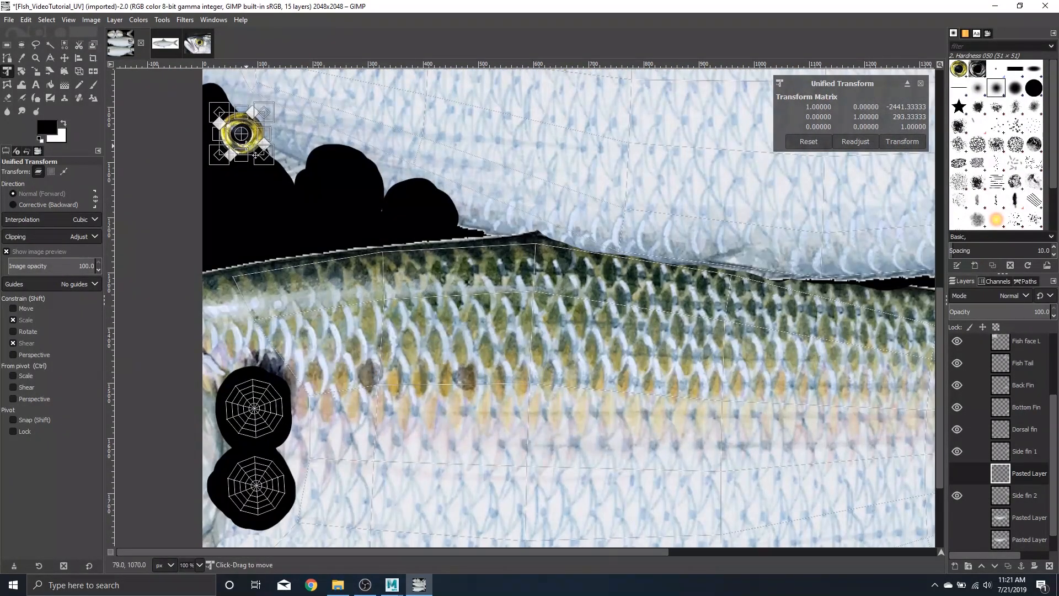
{"action": "left_click_drag", "start_coordinate": [258, 149], "coordinate": [269, 427]}
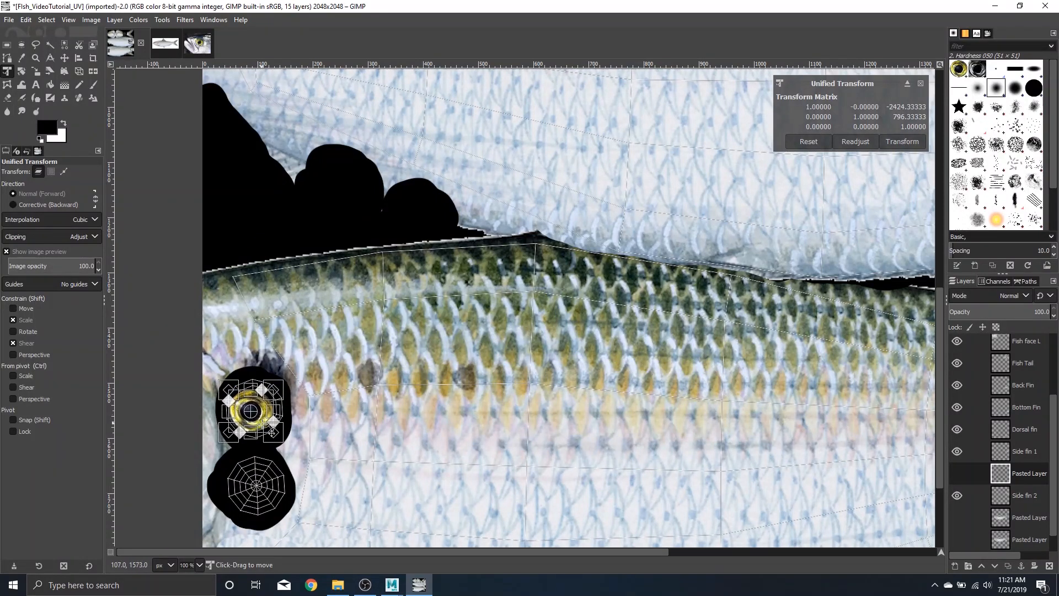
Step: Scale the eye to about 1.43 times to fit the round UV shell, with its layer opacity lowered to 42.2, and apply the transform
{"action": "scroll", "coordinate": [272, 433], "scroll_direction": "up", "scroll_amount": 2, "text": "ctrl"}
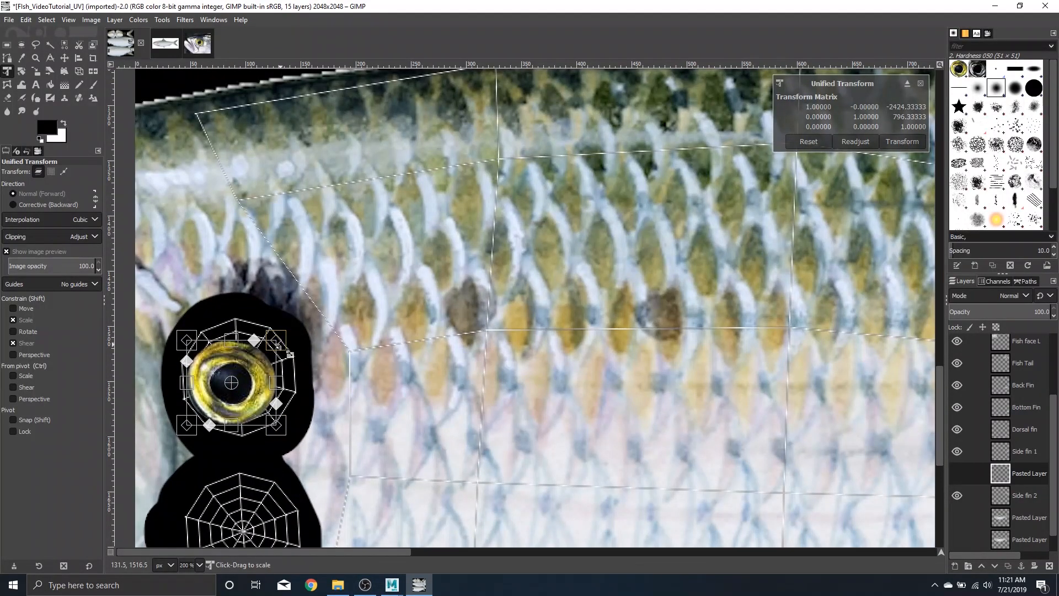
{"action": "mouse_move", "coordinate": [276, 383]}
{"action": "left_mouse_down"}
{"action": "mouse_move", "coordinate": [334, 383]}
{"action": "mouse_move", "coordinate": [286, 392]}
{"action": "left_mouse_up"}
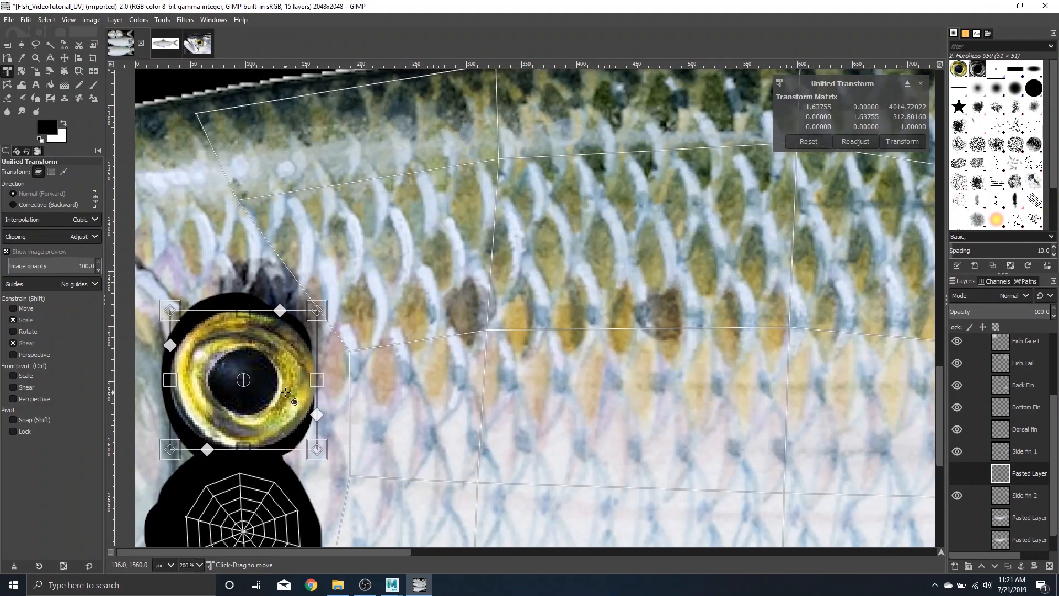
{"action": "left_click_drag", "start_coordinate": [1013, 311], "coordinate": [992, 312]}
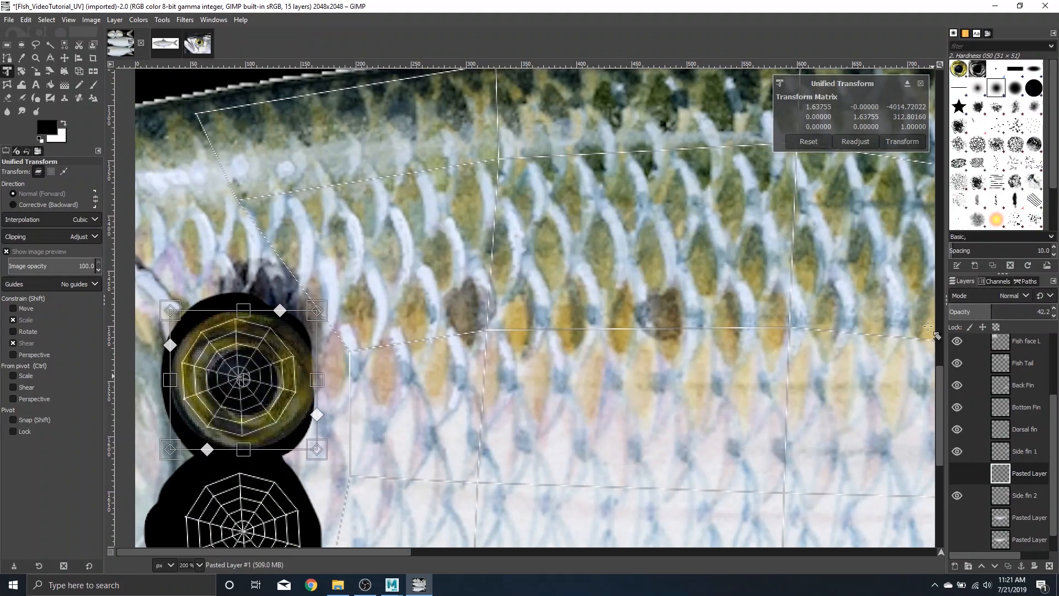
{"action": "left_click_drag", "start_coordinate": [317, 379], "coordinate": [307, 379]}
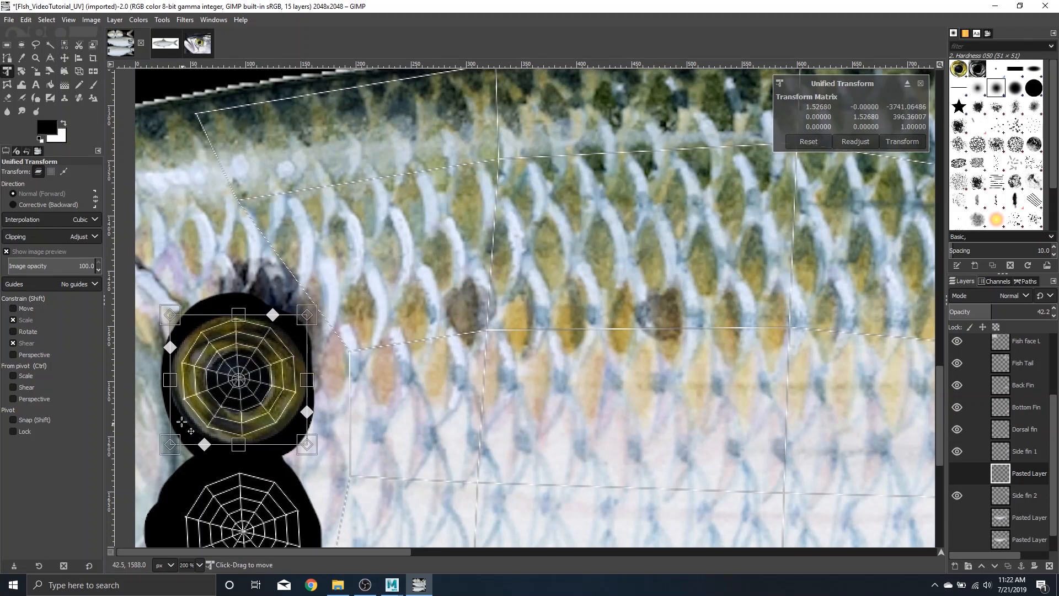
{"action": "left_click_drag", "start_coordinate": [170, 379], "coordinate": [175, 380]}
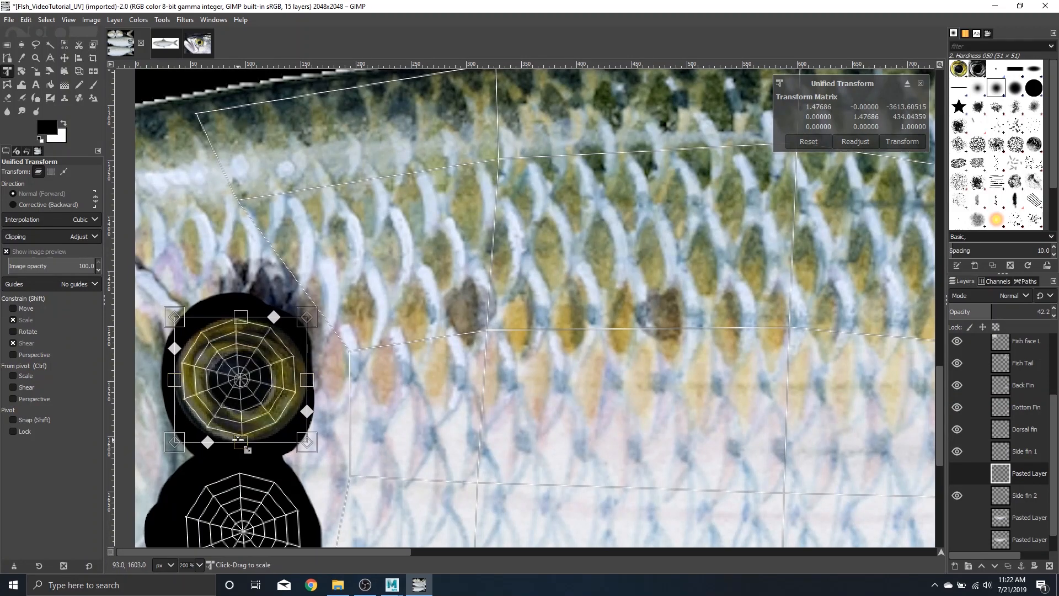
{"action": "left_click_drag", "start_coordinate": [240, 442], "coordinate": [238, 435]}
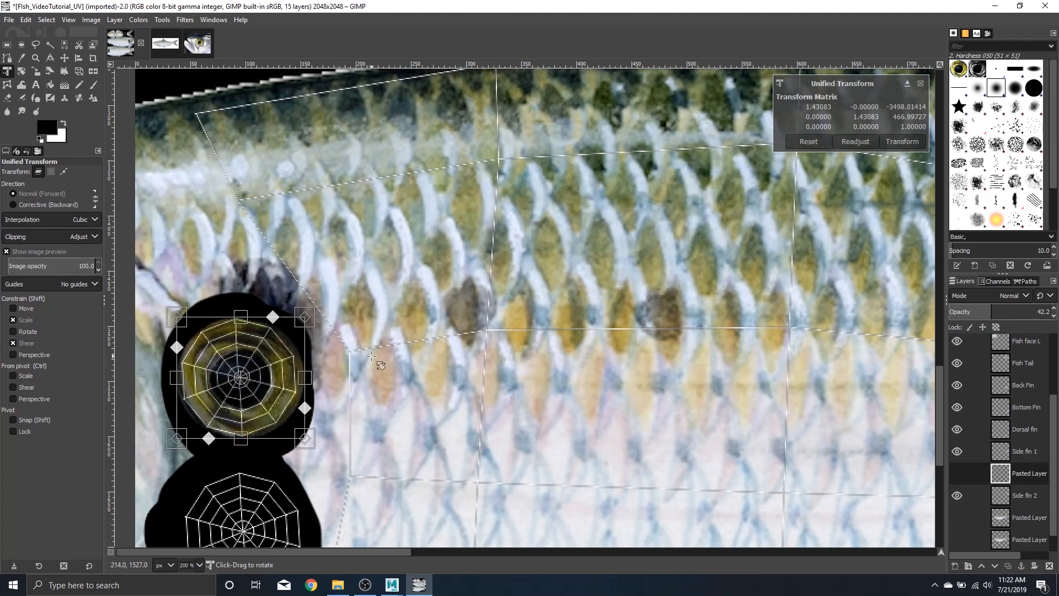
{"action": "key", "text": "Return"}
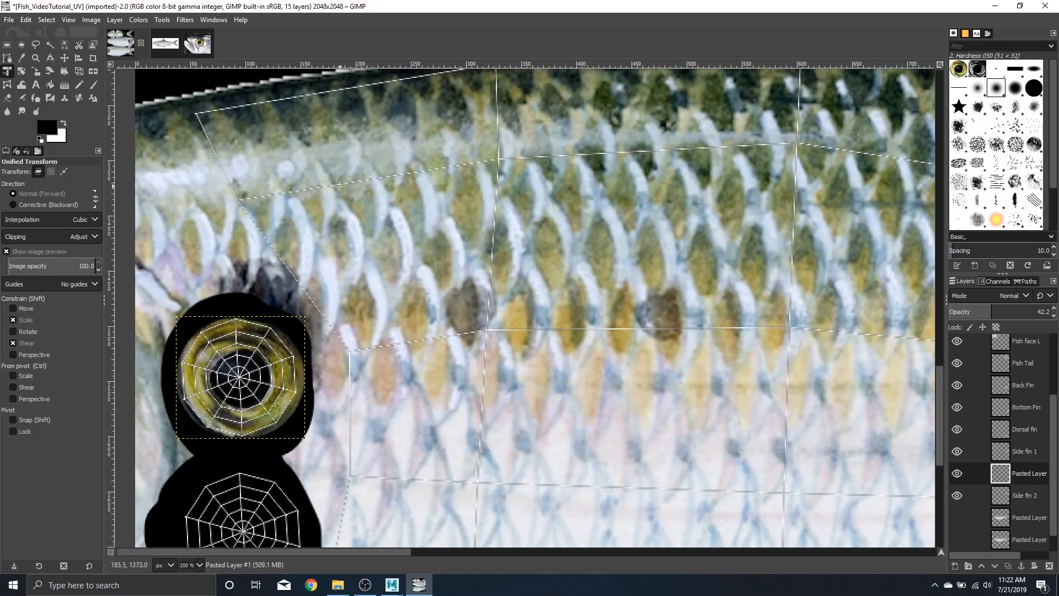
Step: Restore the eye layer's opacity to 100 and check its fit over the round UV shell
{"action": "left_click_drag", "start_coordinate": [988, 311], "coordinate": [1051, 311]}
{"action": "scroll", "coordinate": [421, 381], "scroll_direction": "down", "scroll_amount": 1}
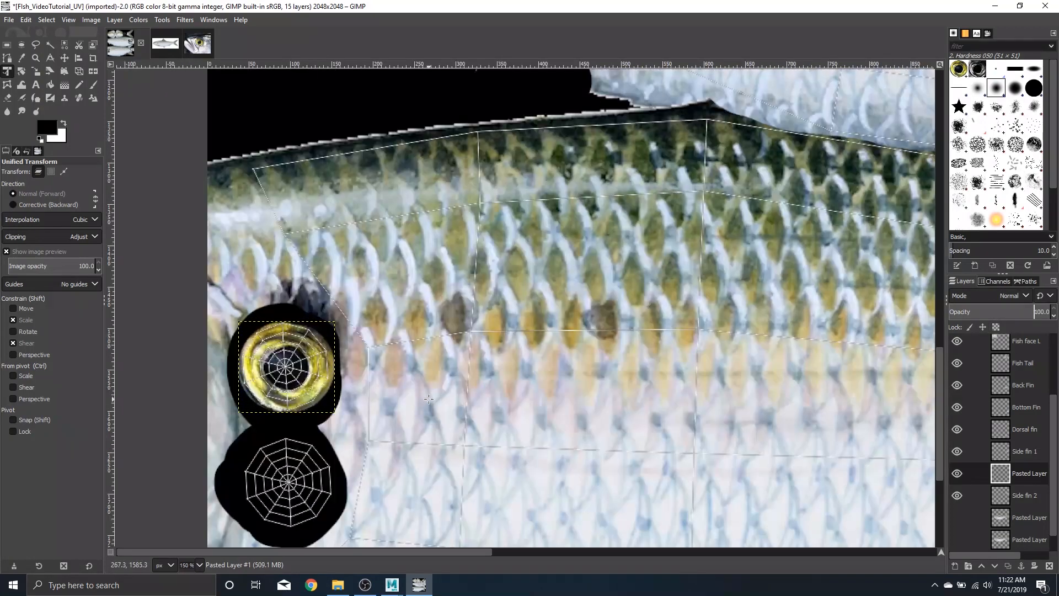
{"action": "scroll", "coordinate": [422, 382], "scroll_direction": "up", "scroll_amount": 2}
{"action": "scroll", "coordinate": [451, 402], "scroll_direction": "down", "scroll_amount": 1}
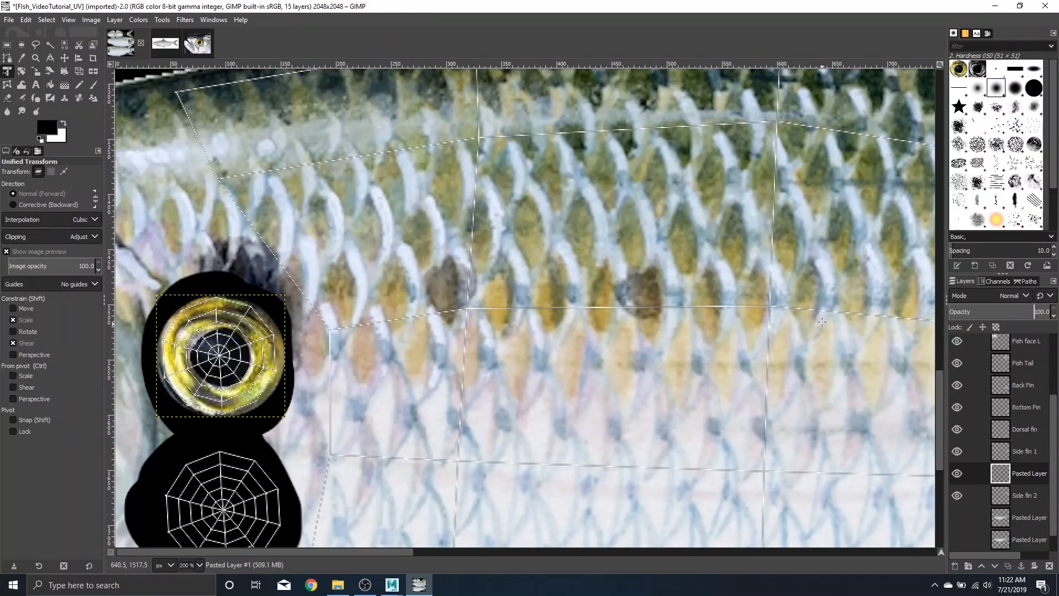
Step: Rename the pasted eye layer as Eye1 and duplicate it
{"action": "scroll", "coordinate": [843, 350], "scroll_direction": "down", "scroll_amount": 2}
{"action": "scroll", "coordinate": [683, 351], "scroll_direction": "up", "scroll_amount": 1}
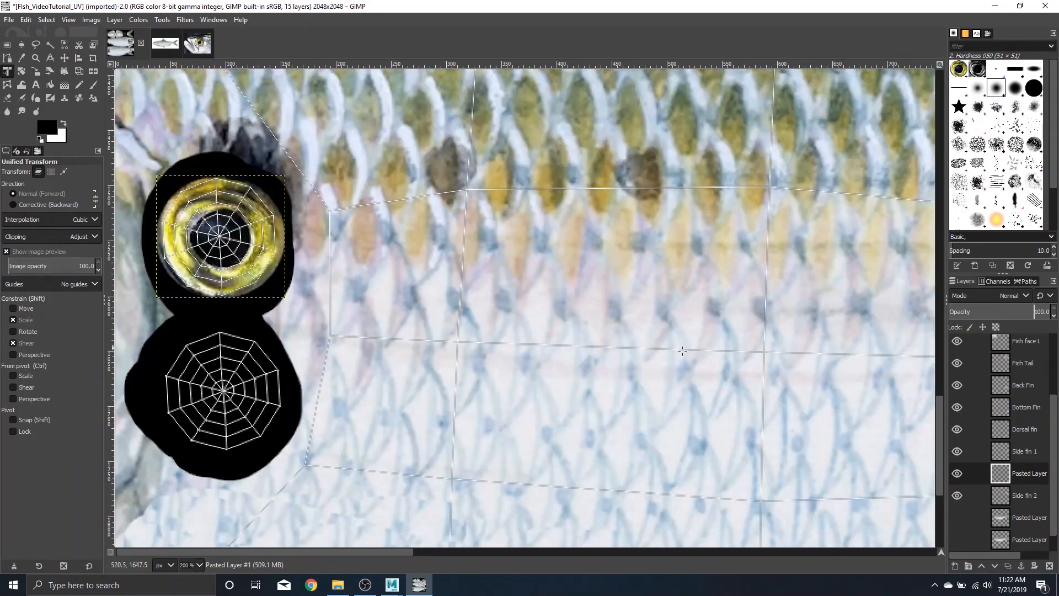
{"action": "double_click", "coordinate": [1031, 479]}
{"action": "type", "text": "Eye1"}
{"action": "key", "text": "Return"}
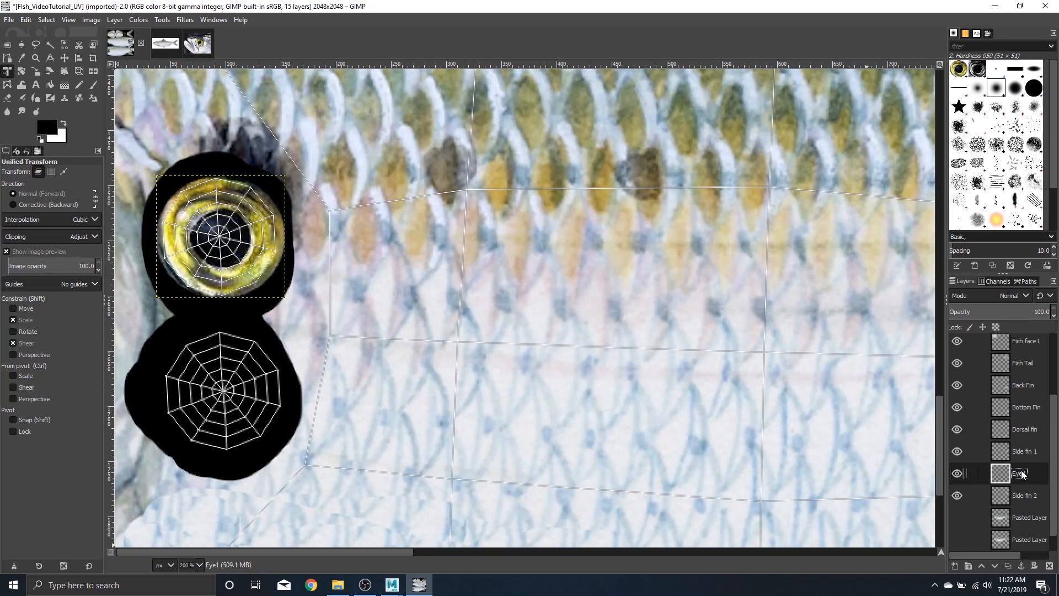
{"action": "right_click", "coordinate": [1021, 474]}
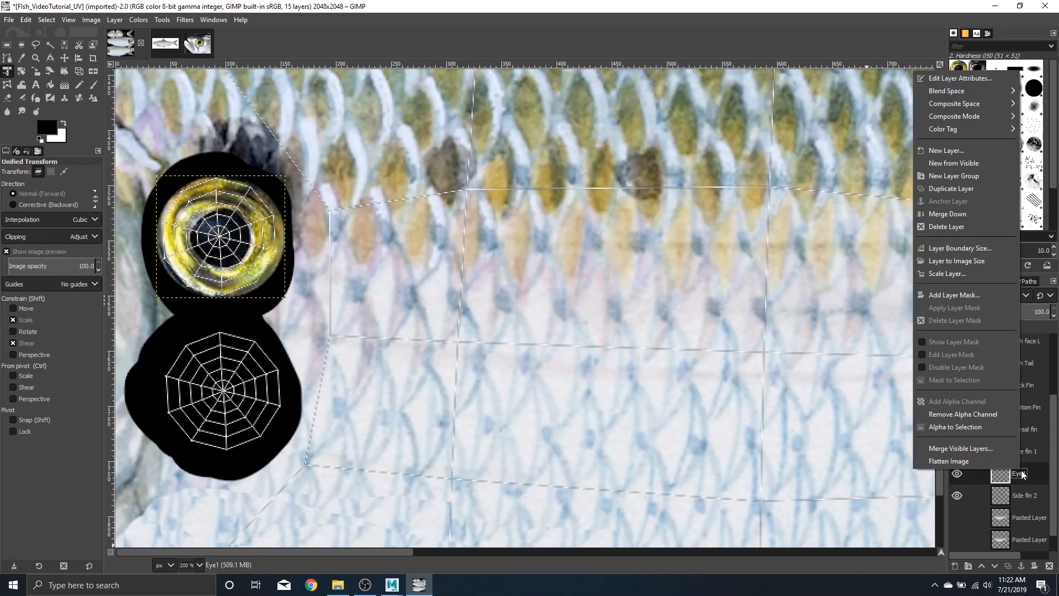
{"action": "left_click", "coordinate": [990, 188]}
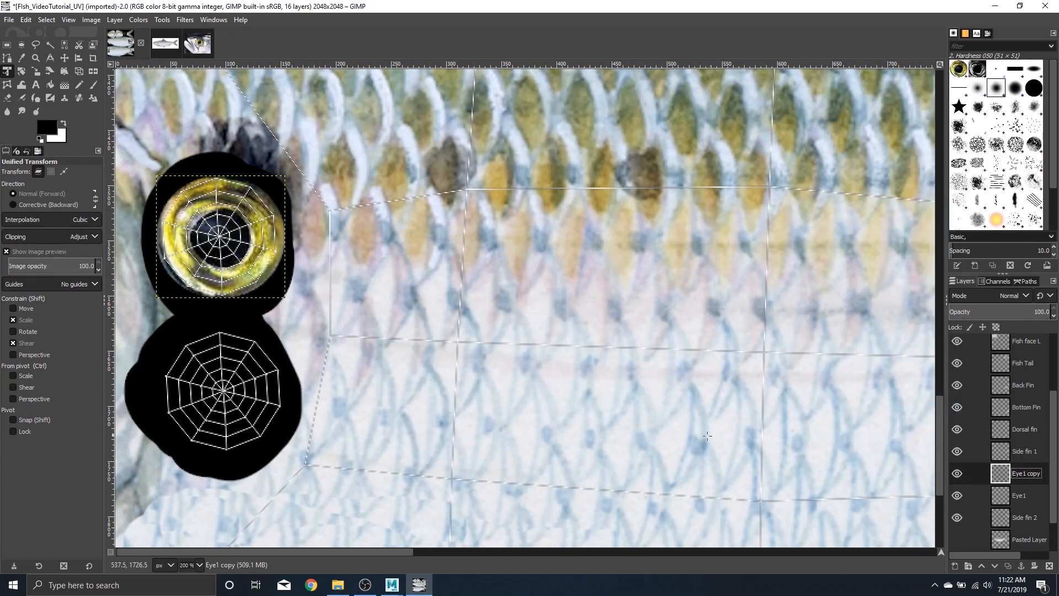
Step: Try to move the copied eye onto the lower round UV shell, aligning it at 35.1 layer opacity before restoring the opacity to 100
{"action": "left_click", "coordinate": [624, 458]}
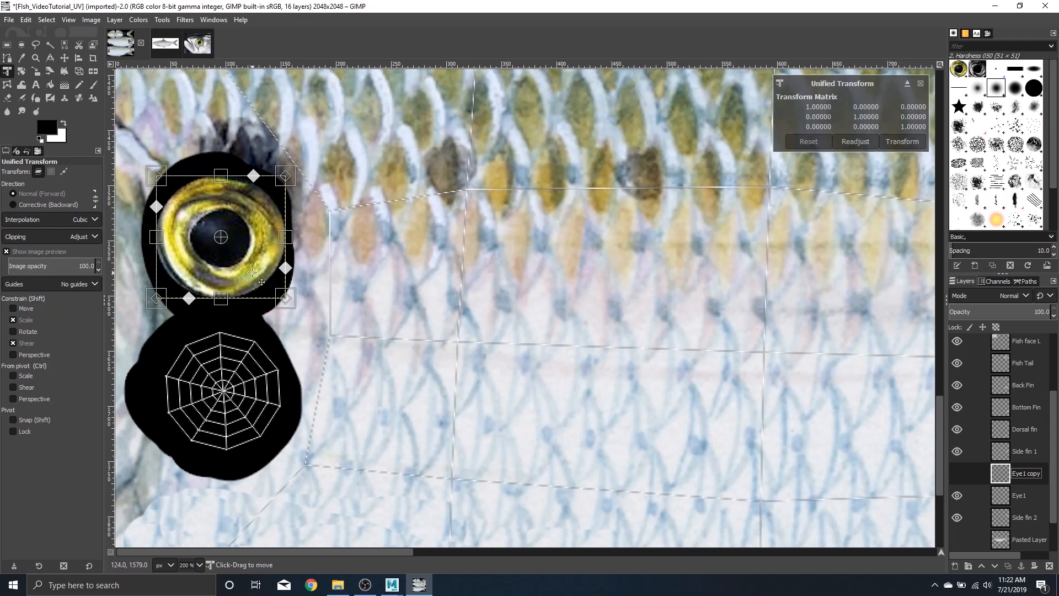
{"action": "left_click_drag", "start_coordinate": [252, 272], "coordinate": [252, 428]}
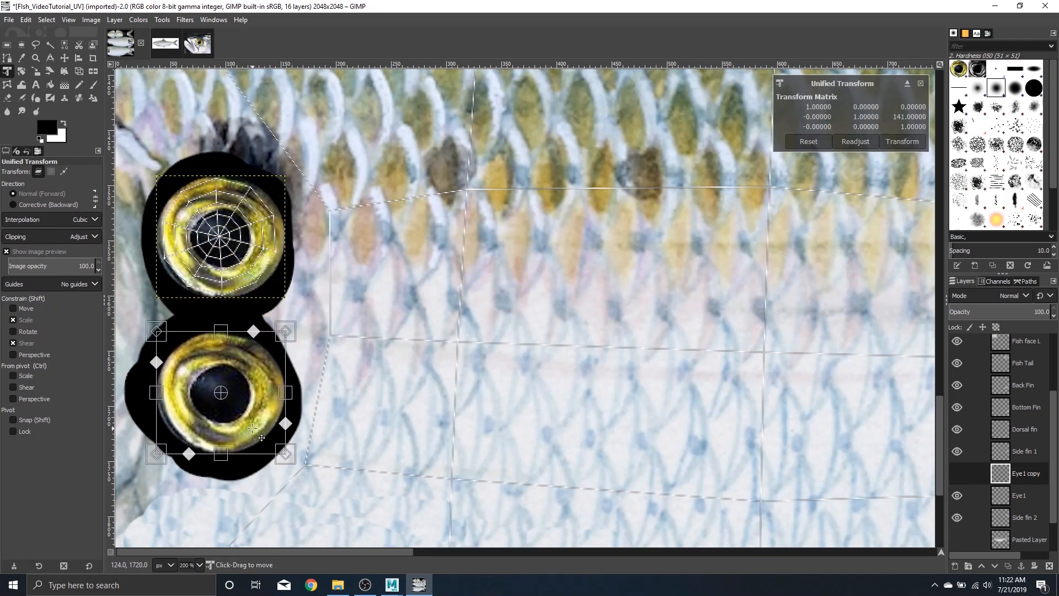
{"action": "left_click", "coordinate": [984, 310]}
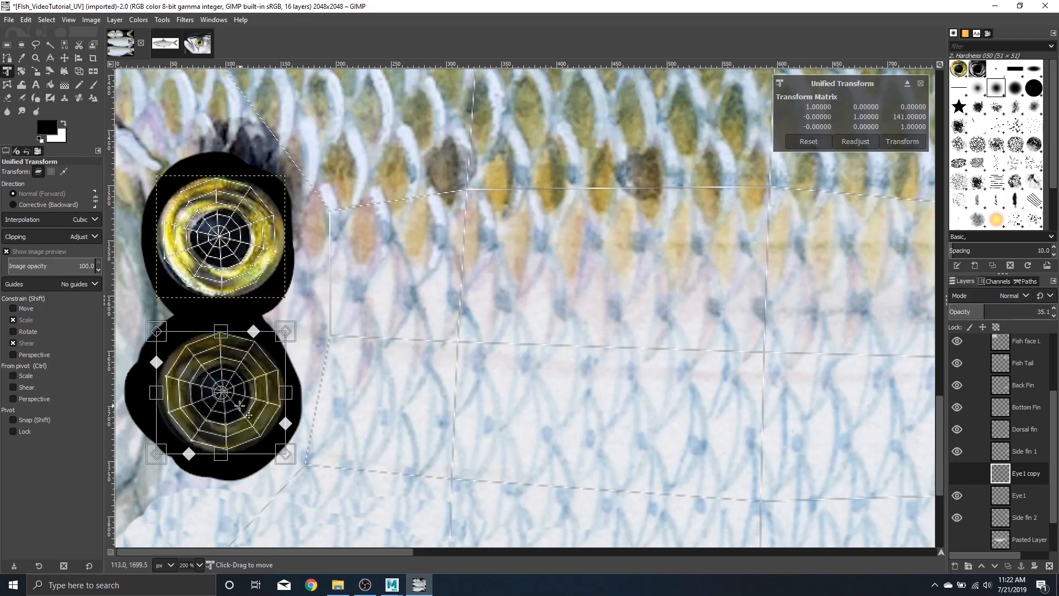
{"action": "left_click_drag", "start_coordinate": [239, 406], "coordinate": [242, 402]}
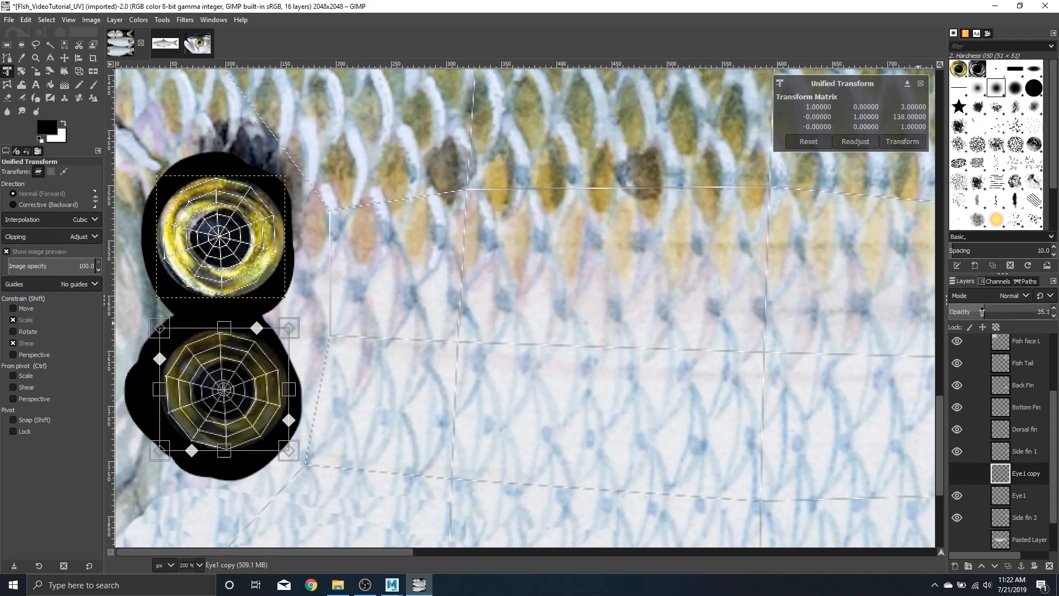
{"action": "left_click_drag", "start_coordinate": [981, 311], "coordinate": [1055, 312]}
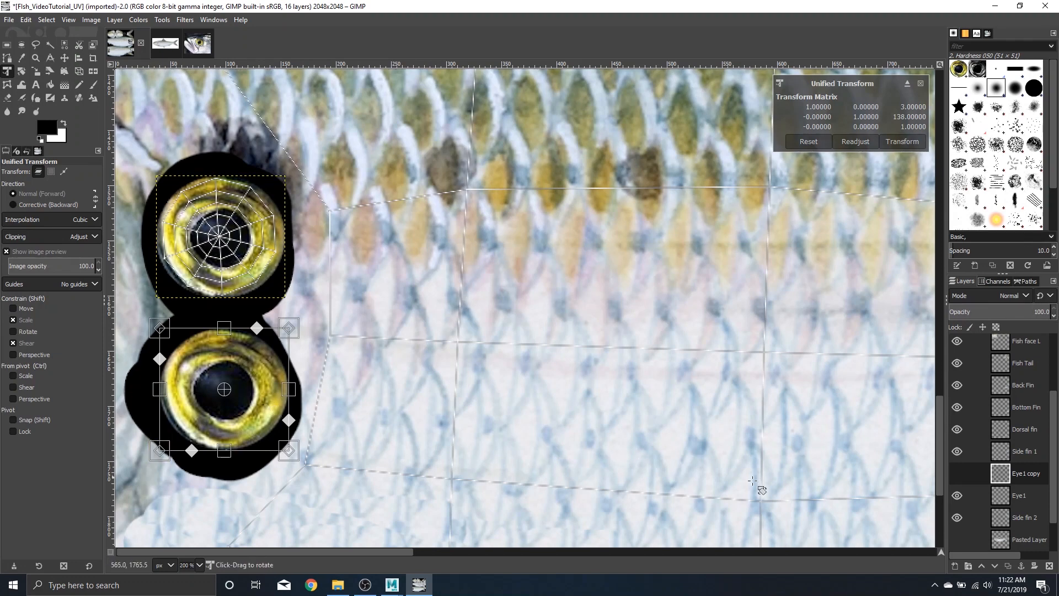
Step: Rename the duplicated eye layer as eye 2
{"action": "double_click", "coordinate": [1040, 476]}
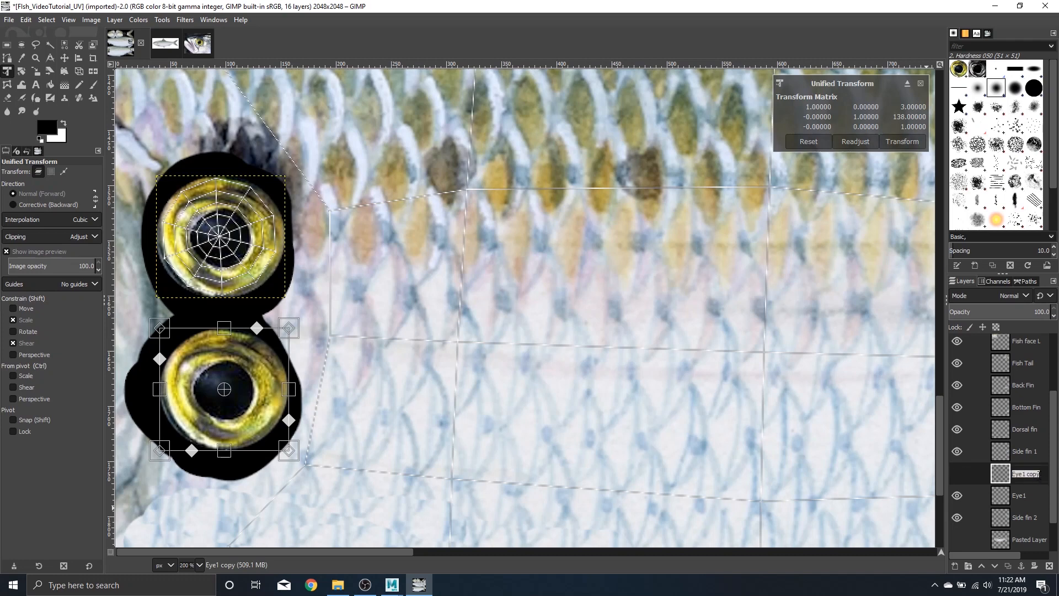
{"action": "type", "text": "eye 2"}
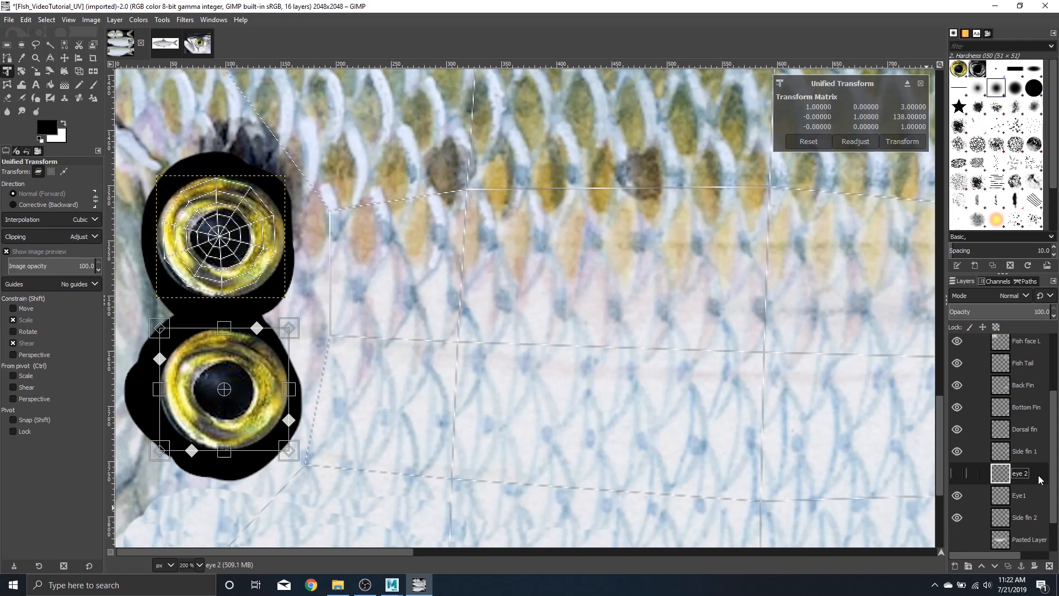
Step: Try to duplicate the eye 2 layer while its move is still pending, and undo the duplication
{"action": "key", "text": "1"}
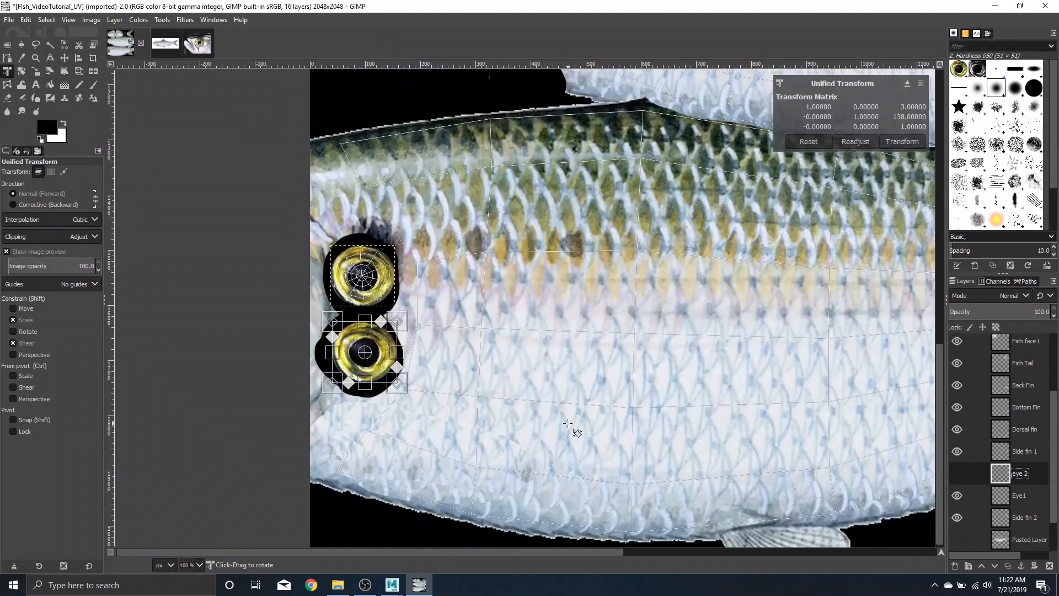
{"action": "key", "text": "minus"}
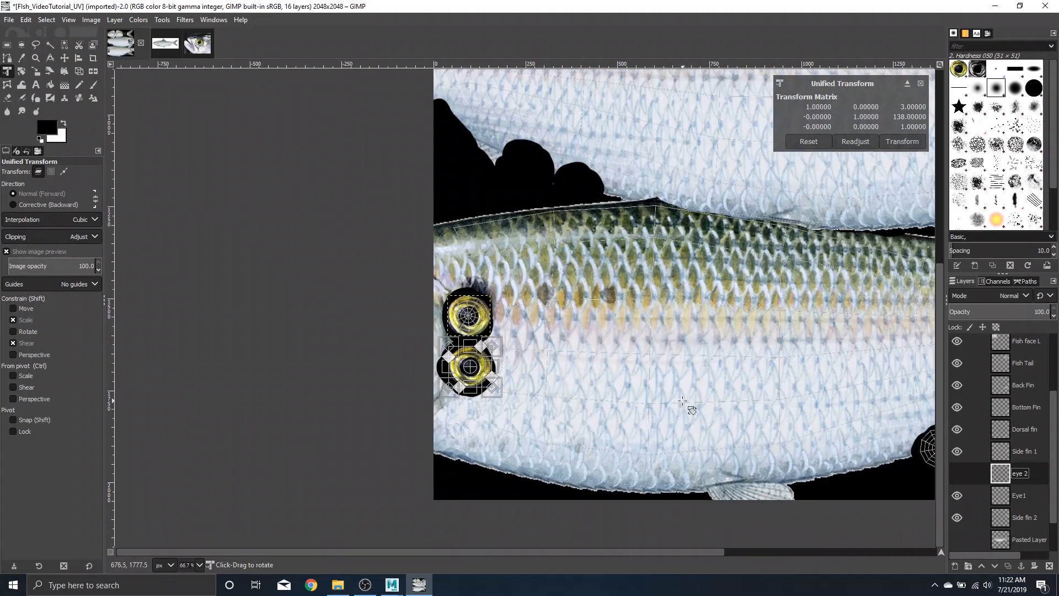
{"action": "scroll", "coordinate": [419, 552], "scroll_direction": "right", "scroll_amount": 5}
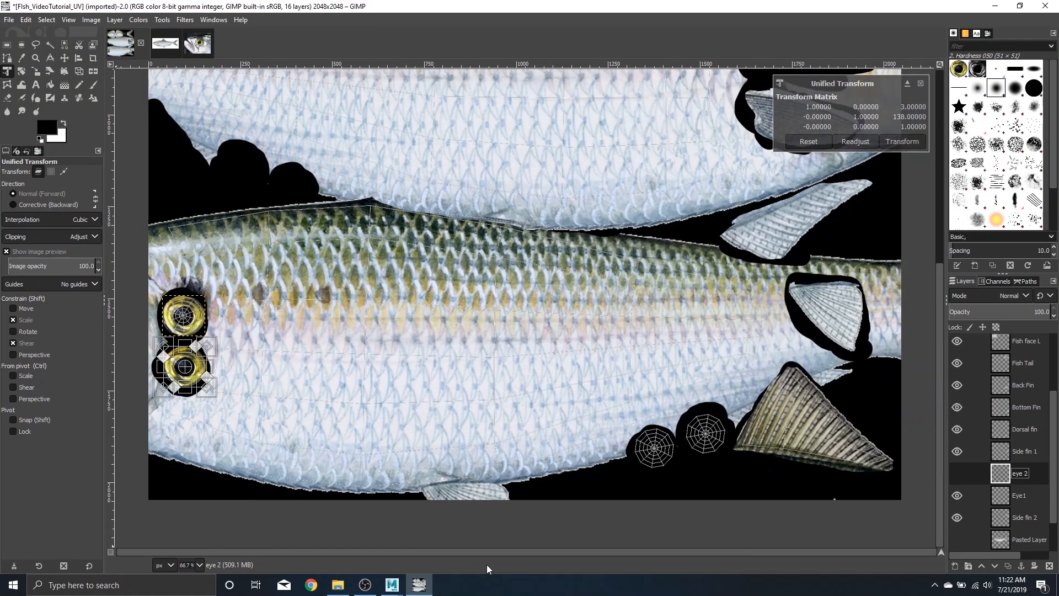
{"action": "right_click", "coordinate": [1024, 480]}
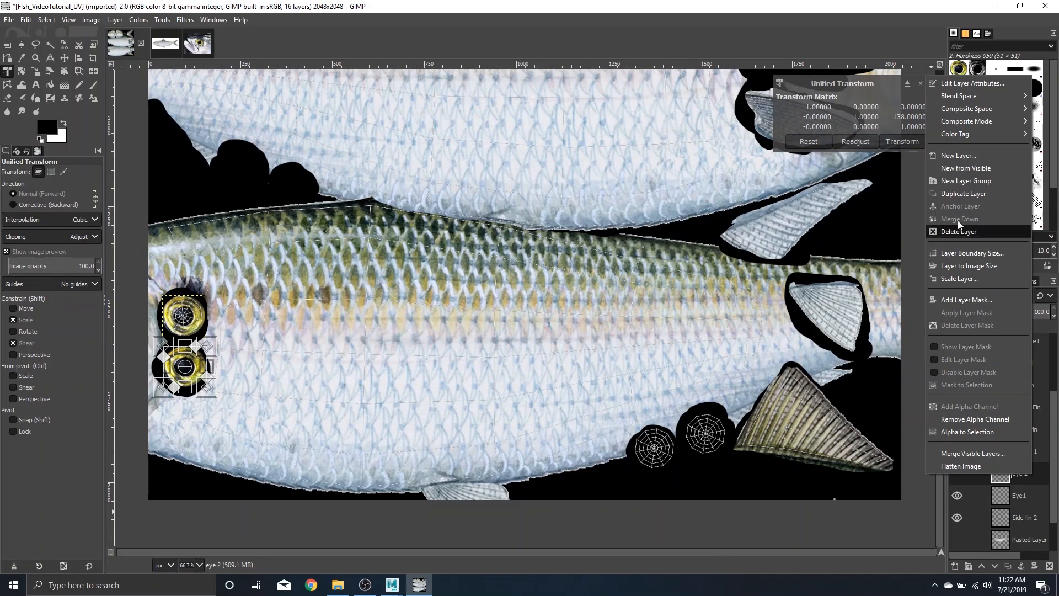
{"action": "left_click", "coordinate": [984, 195]}
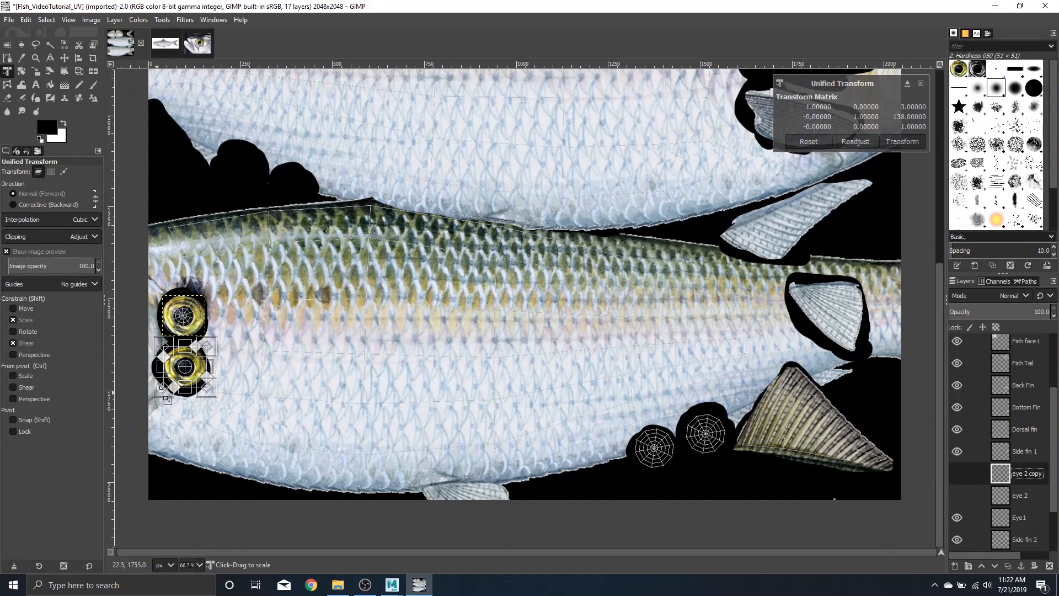
{"action": "left_click", "coordinate": [194, 372]}
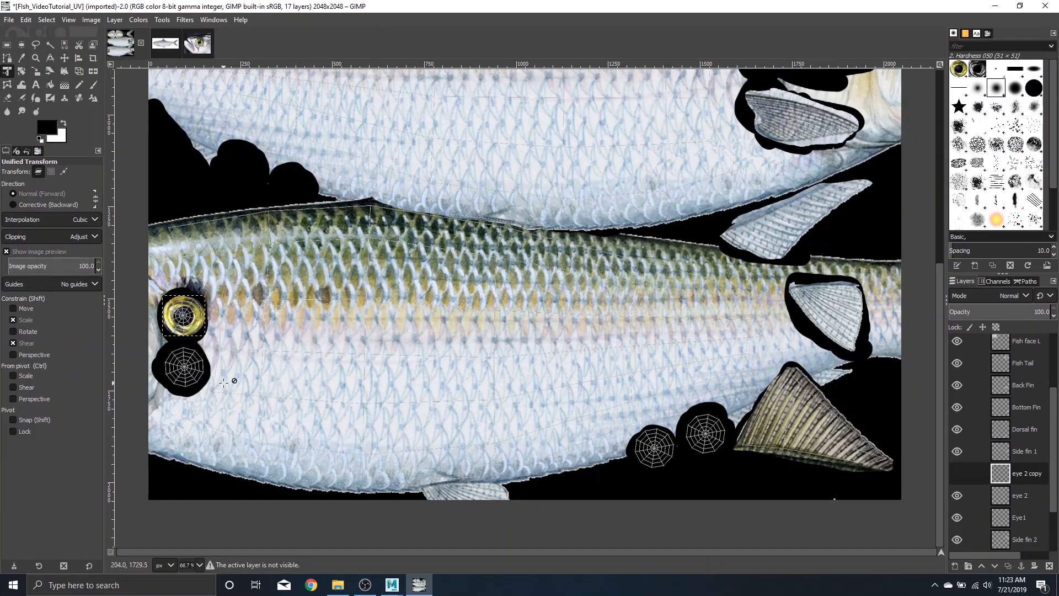
{"action": "key", "text": "ctrl+z"}
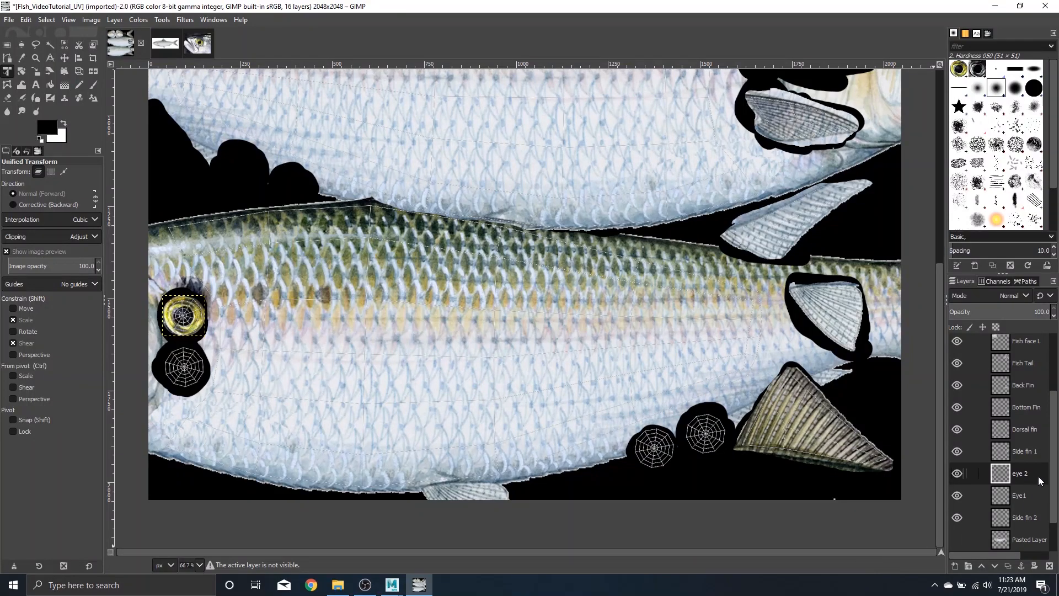
Step: Use Unified Transform to move the eye 2 layer down from the upper eye onto the lower round UV shell
{"action": "left_click", "coordinate": [1018, 496]}
{"action": "left_click", "coordinate": [184, 315]}
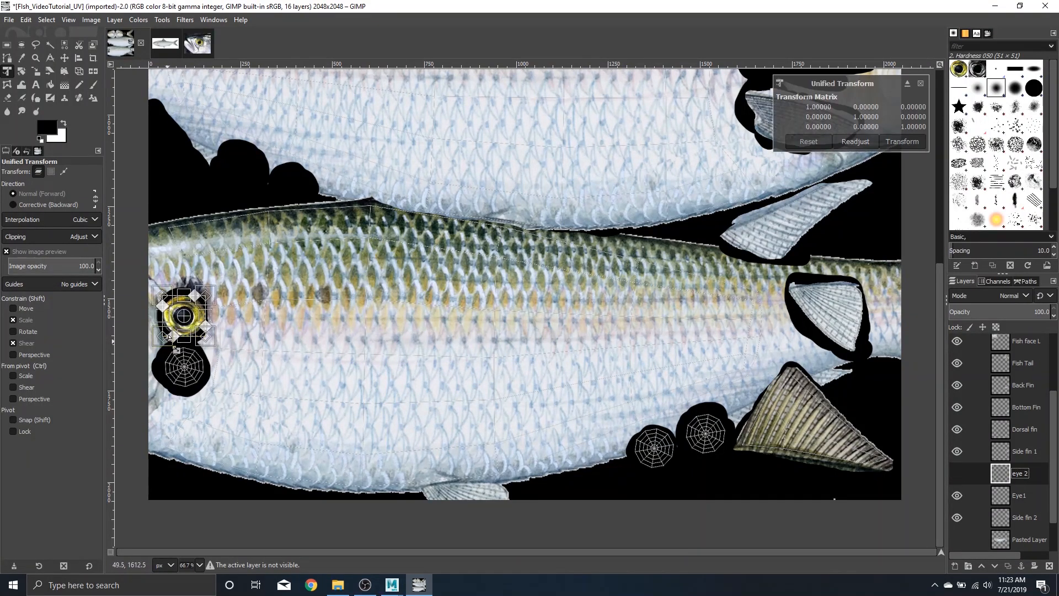
{"action": "left_click_drag", "start_coordinate": [202, 331], "coordinate": [201, 383]}
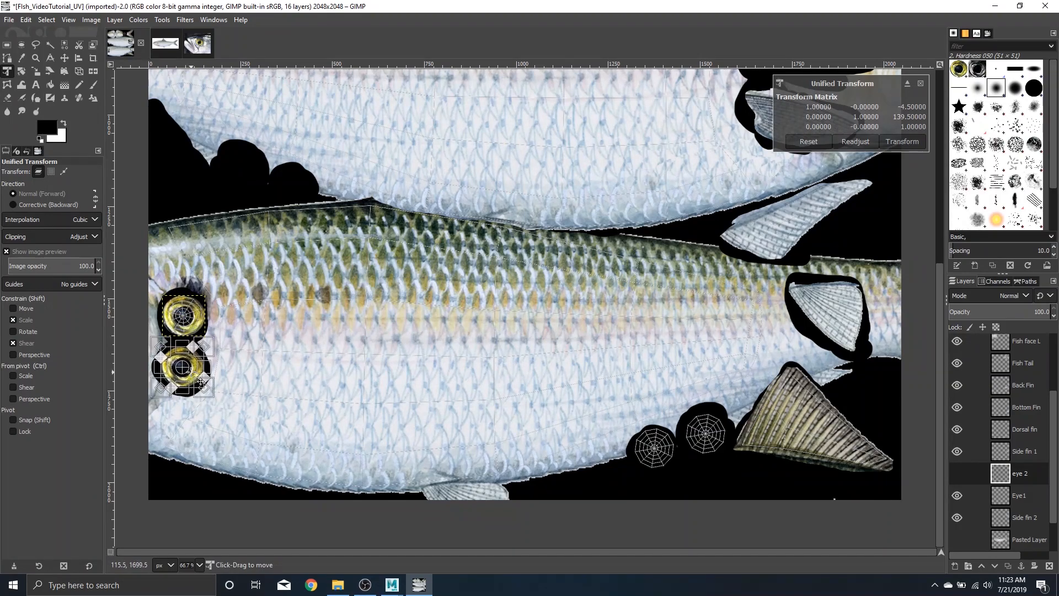
Step: Align eye 2 with the lower round shell at 40.5 layer opacity, restore the opacity to 100, and apply the transform with the layer visible
{"action": "scroll", "coordinate": [197, 364], "scroll_direction": "up", "scroll_amount": 1}
{"action": "scroll", "coordinate": [287, 426], "scroll_direction": "down", "scroll_amount": 1}
{"action": "scroll", "coordinate": [267, 438], "scroll_direction": "down", "scroll_amount": 1}
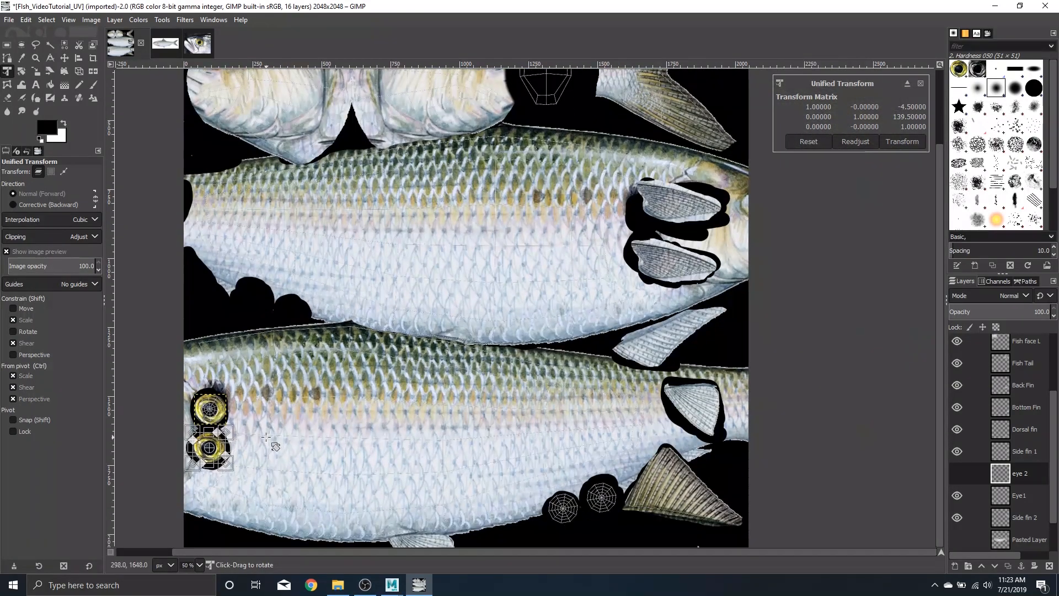
{"action": "scroll", "coordinate": [260, 434], "scroll_direction": "up", "scroll_amount": 3}
{"action": "scroll", "coordinate": [274, 443], "scroll_direction": "up", "scroll_amount": 1}
{"action": "left_click_drag", "start_coordinate": [308, 554], "coordinate": [245, 553]}
{"action": "mouse_move", "coordinate": [255, 498]}
{"action": "left_mouse_down"}
{"action": "mouse_move", "coordinate": [254, 508]}
{"action": "mouse_move", "coordinate": [260, 492]}
{"action": "left_mouse_up"}
{"action": "left_click", "coordinate": [991, 310]}
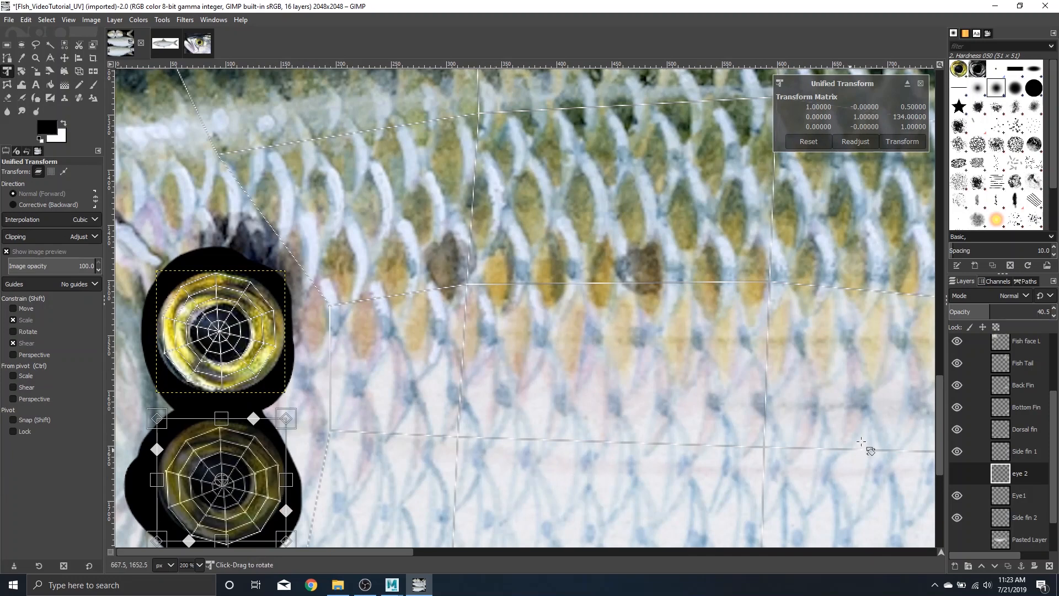
{"action": "left_click", "coordinate": [1035, 307]}
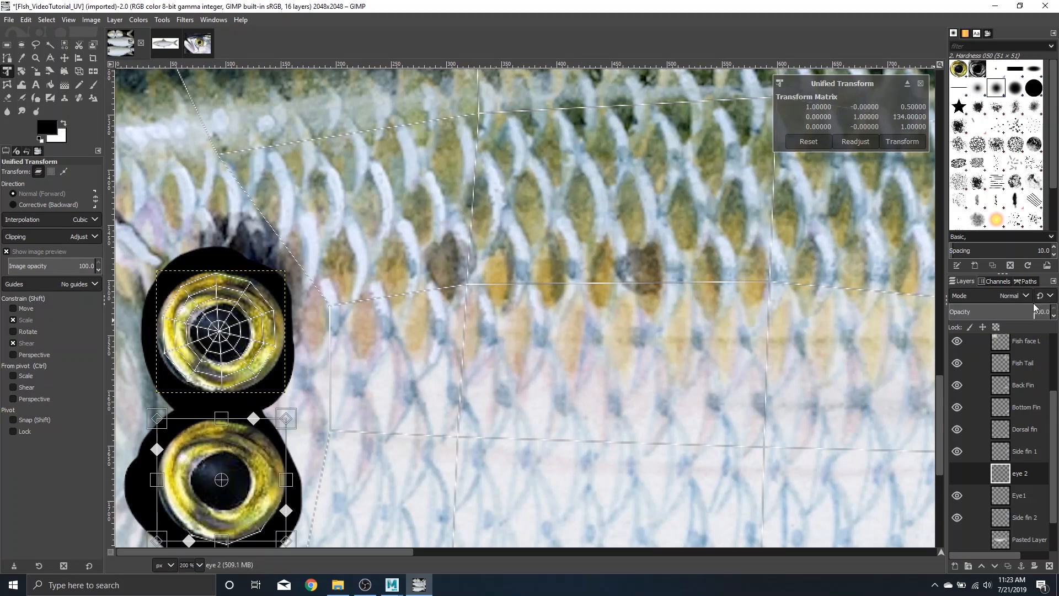
{"action": "left_click", "coordinate": [957, 473]}
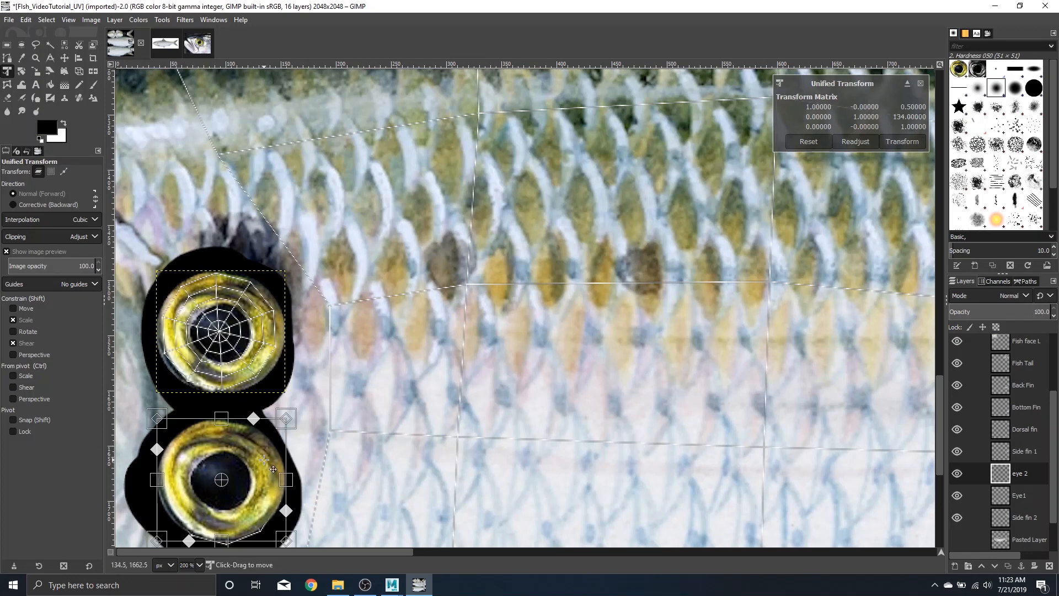
{"action": "key", "text": "Return"}
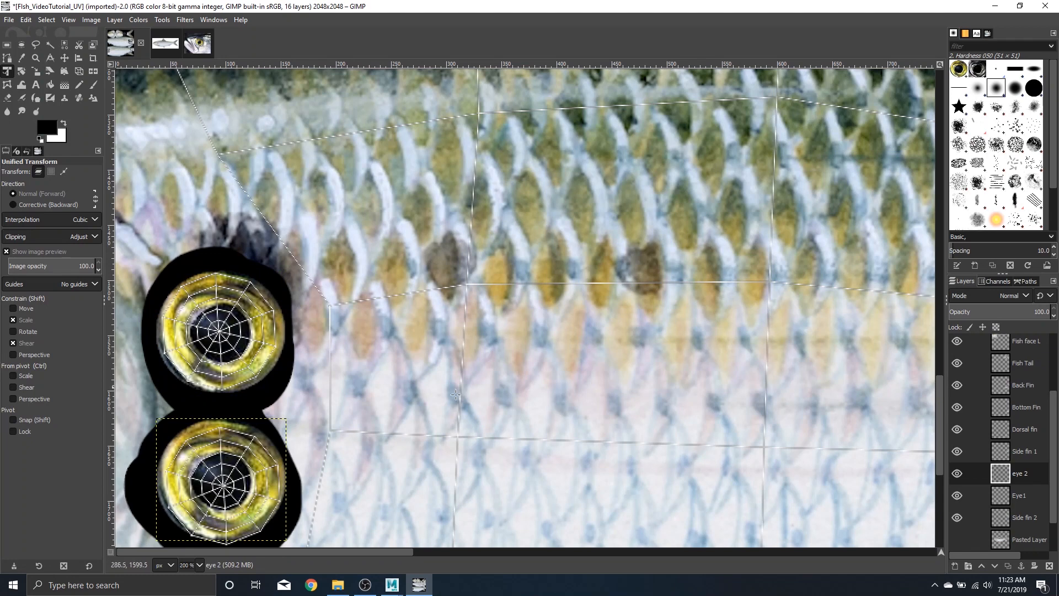
Step: Duplicate the eye 2 layer and move the copy onto the left one of the two web-shaped UV shells beside the tail fin
{"action": "right_click", "coordinate": [1035, 474]}
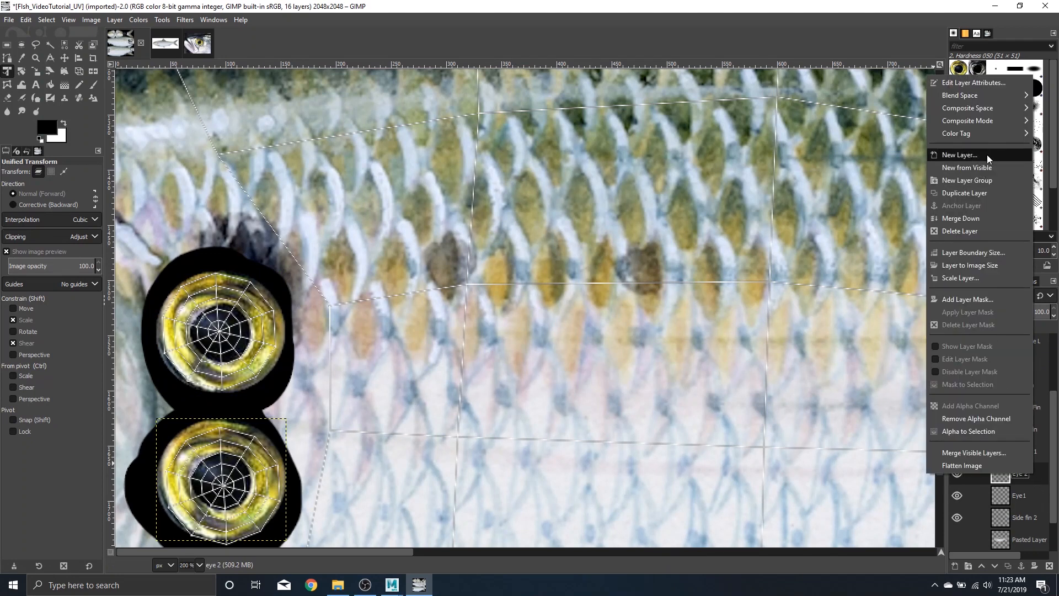
{"action": "left_click", "coordinate": [990, 192]}
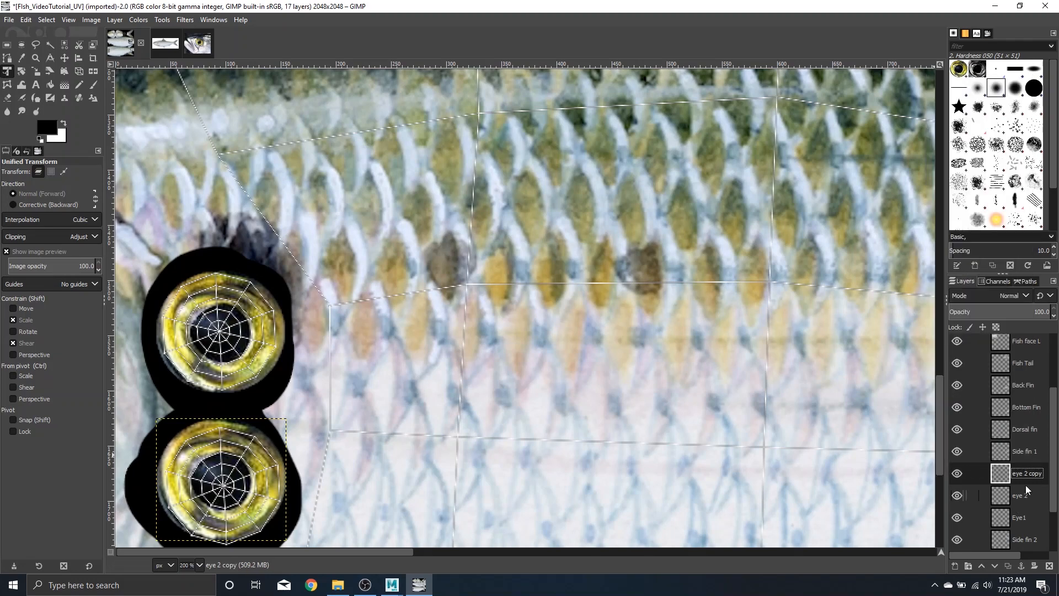
{"action": "left_click", "coordinate": [411, 403]}
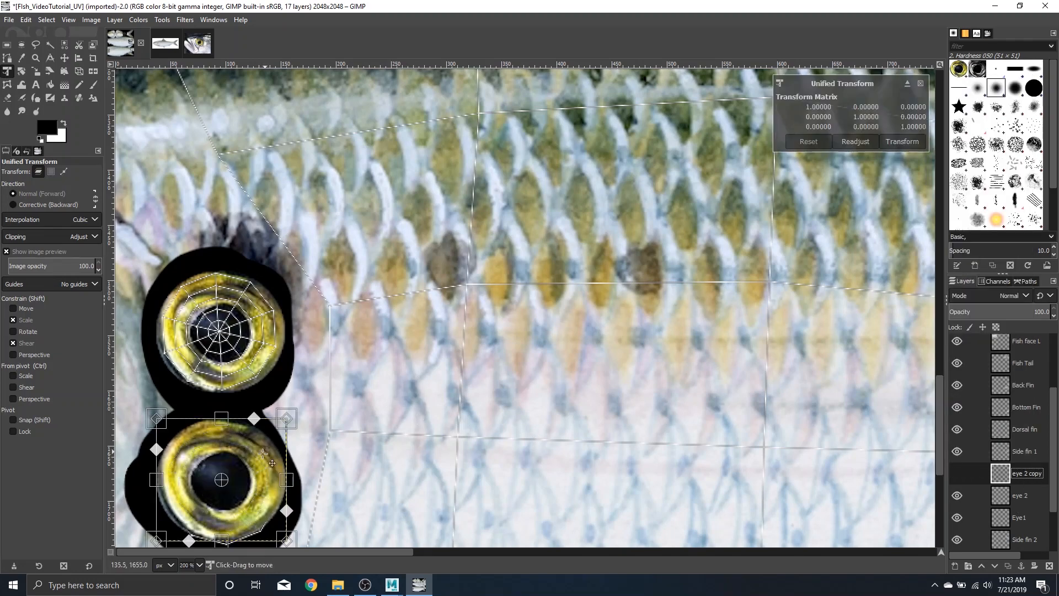
{"action": "left_click_drag", "start_coordinate": [262, 453], "coordinate": [887, 471]}
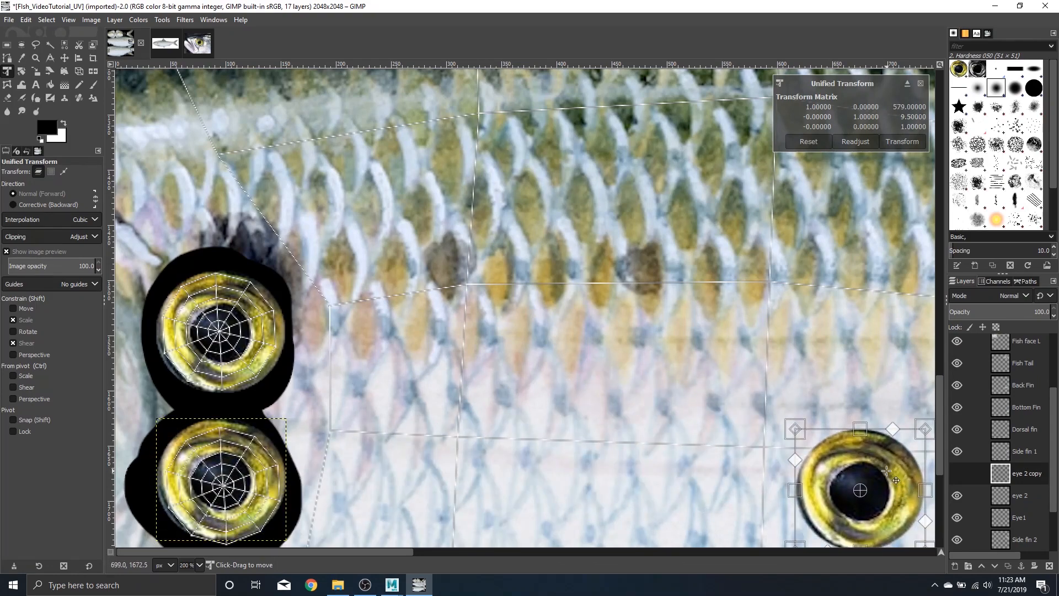
{"action": "scroll", "coordinate": [887, 471], "scroll_direction": "down", "scroll_amount": 4, "text": "ctrl"}
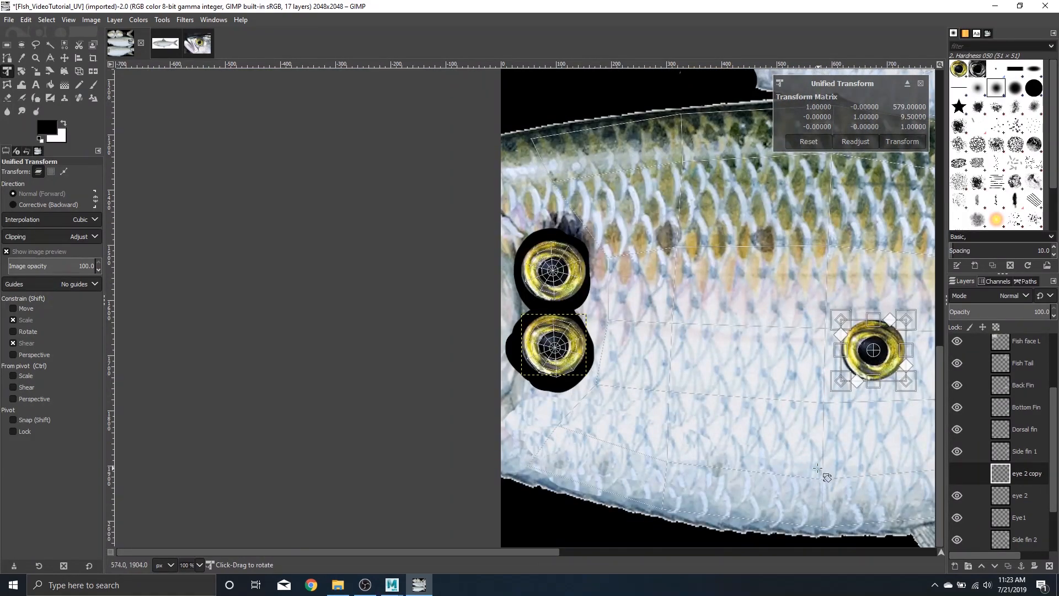
{"action": "key", "text": "shift"}
{"action": "scroll", "coordinate": [782, 468], "scroll_direction": "right", "scroll_amount": 5}
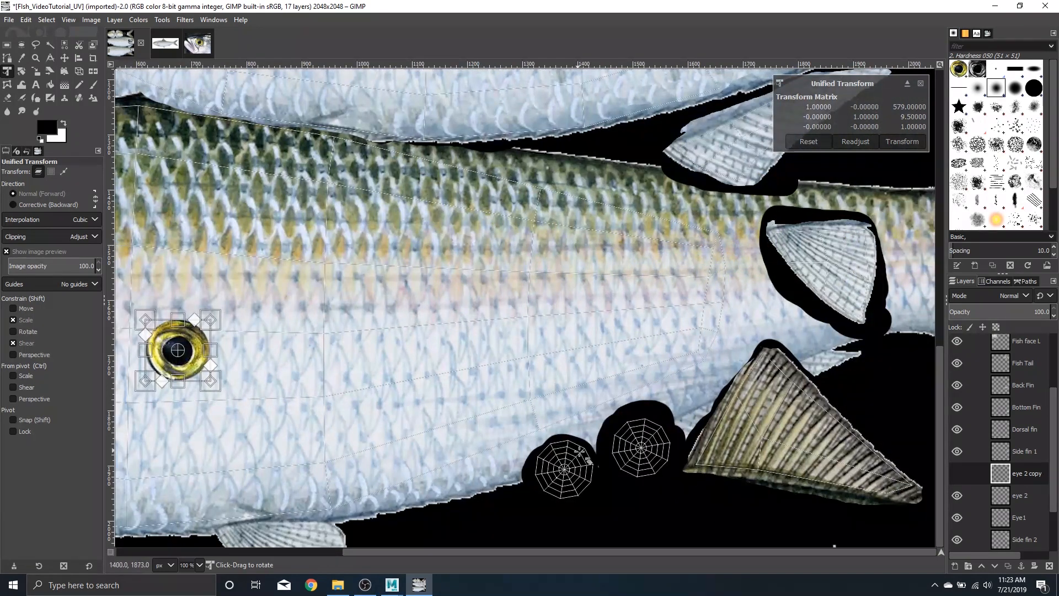
{"action": "left_click_drag", "start_coordinate": [191, 368], "coordinate": [562, 470]}
Step: Scale the copied eye to about 1.13 times and shift it left over the round UV shell, applying the transform by switching to the Clone tool
{"action": "scroll", "coordinate": [581, 478], "scroll_direction": "up", "scroll_amount": 3}
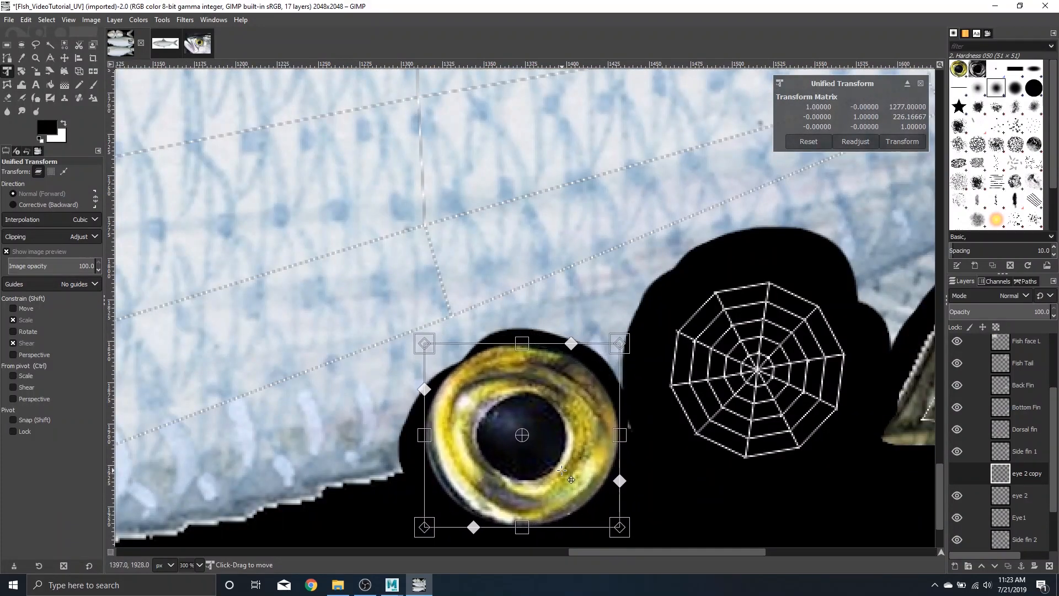
{"action": "left_click_drag", "start_coordinate": [618, 344], "coordinate": [634, 335]}
{"action": "key", "text": "ctrl+z"}
{"action": "left_click_drag", "start_coordinate": [623, 438], "coordinate": [649, 434]}
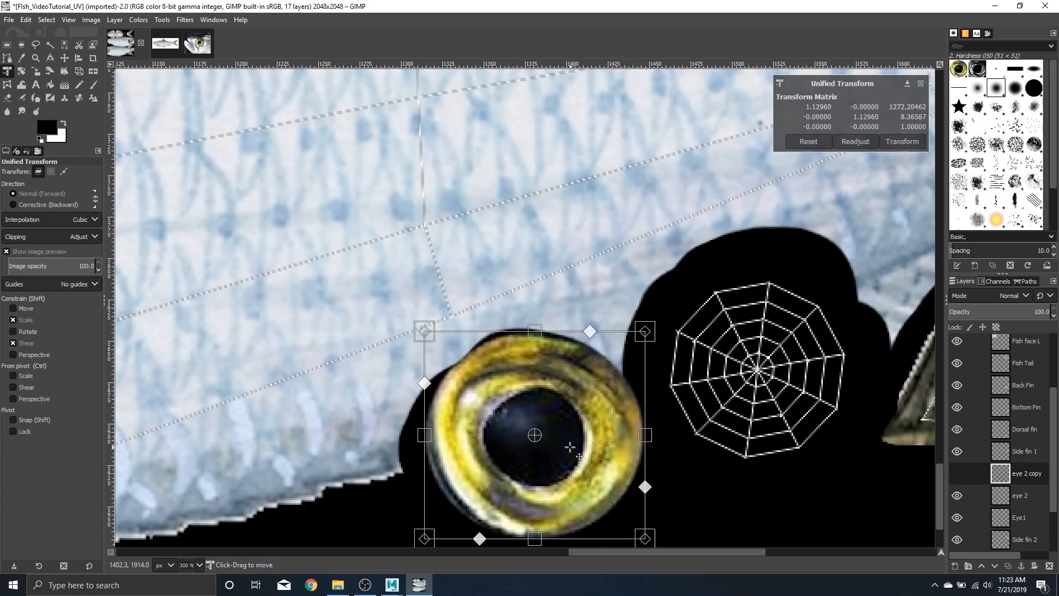
{"action": "left_click_drag", "start_coordinate": [570, 447], "coordinate": [544, 448]}
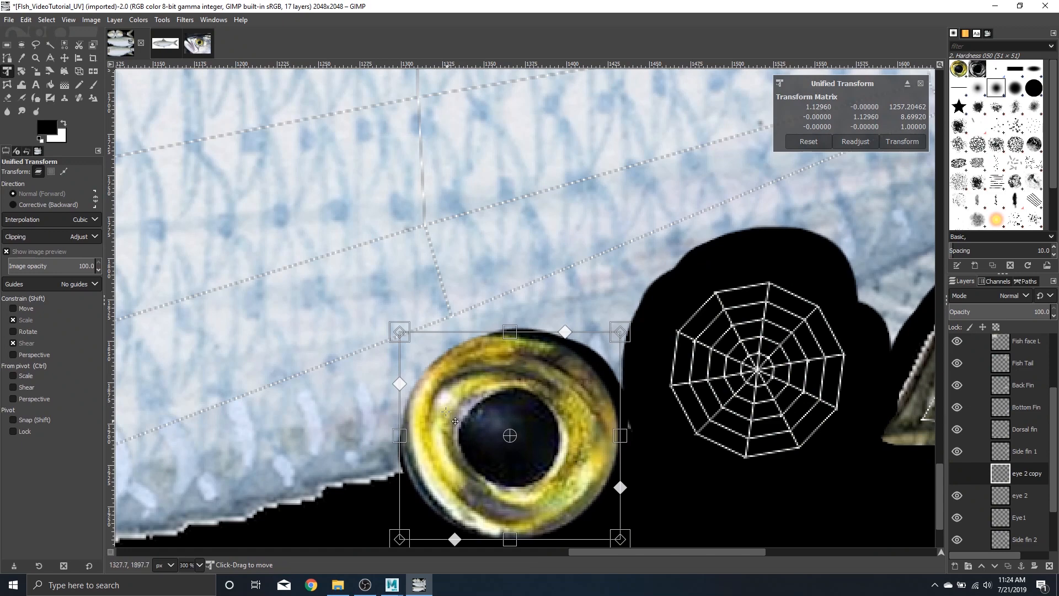
{"action": "left_click", "coordinate": [64, 101]}
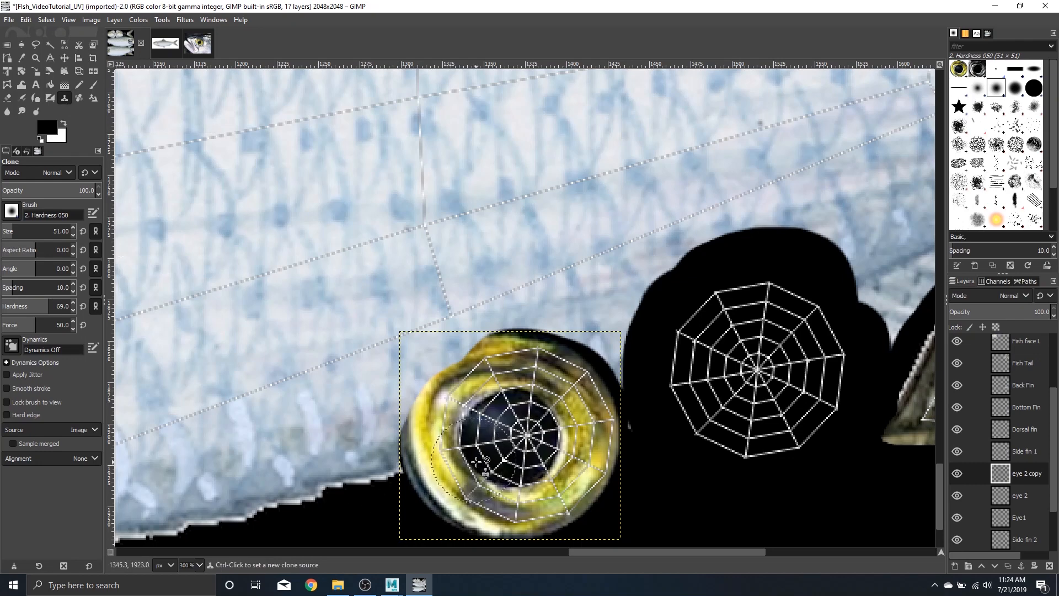
Step: Move the eye 2 copy slightly so that its pupil is centred on the left web-shaped UV shell
{"action": "left_click", "coordinate": [64, 58]}
{"action": "left_click_drag", "start_coordinate": [433, 479], "coordinate": [448, 472]}
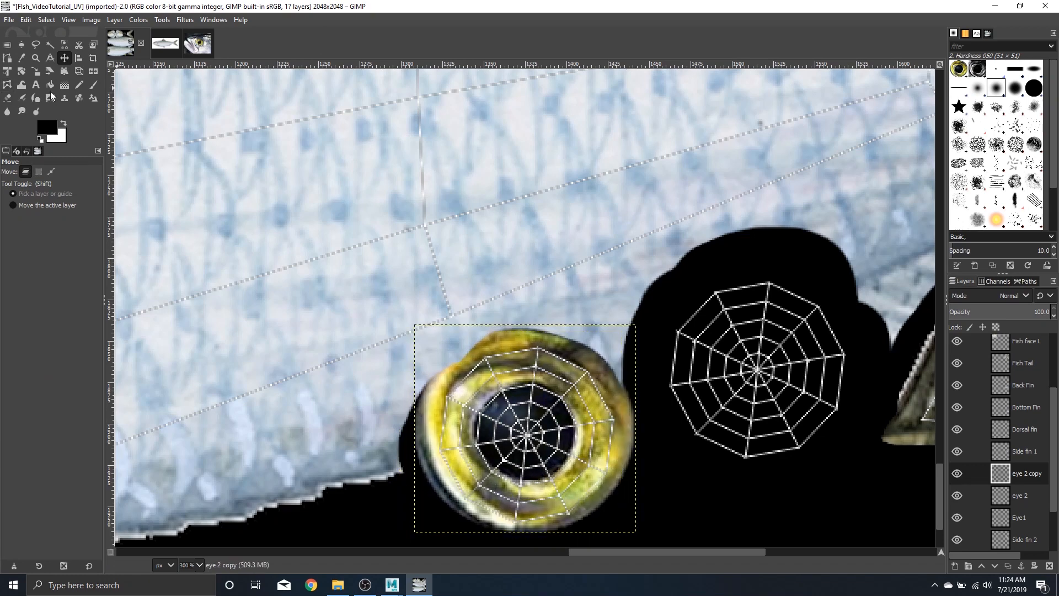
Step: Clone the yellow iris texture over the black pupil of the eye 2 copy with a size 23 brush, sampling from all around the iris
{"action": "left_click", "coordinate": [64, 97]}
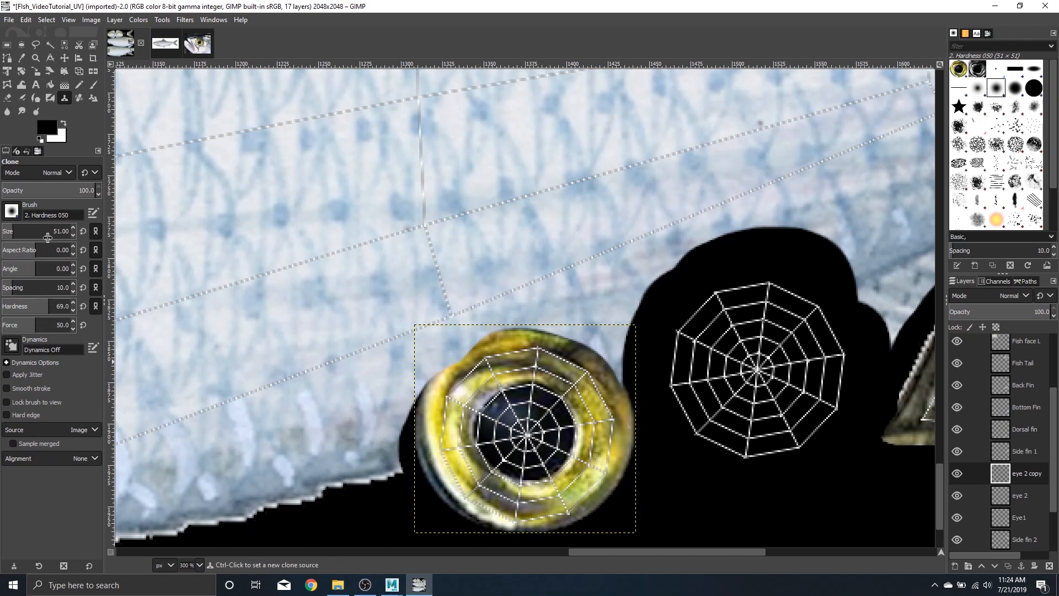
{"action": "left_click", "coordinate": [29, 252]}
{"action": "left_click", "coordinate": [73, 235]}
{"action": "left_click", "coordinate": [452, 449], "text": "ctrl"}
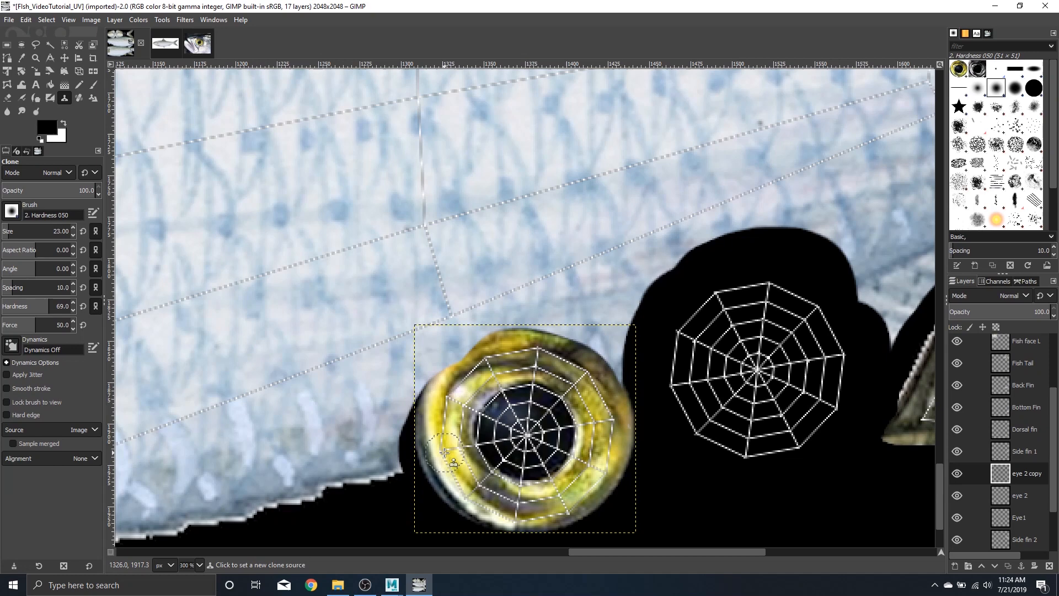
{"action": "left_click", "coordinate": [482, 437]}
{"action": "mouse_move", "coordinate": [481, 437]}
{"action": "left_mouse_down"}
{"action": "mouse_move", "coordinate": [470, 458]}
{"action": "mouse_move", "coordinate": [503, 487]}
{"action": "mouse_move", "coordinate": [474, 486]}
{"action": "mouse_move", "coordinate": [530, 490]}
{"action": "mouse_move", "coordinate": [558, 466]}
{"action": "mouse_move", "coordinate": [579, 414]}
{"action": "mouse_move", "coordinate": [575, 393]}
{"action": "mouse_move", "coordinate": [504, 390]}
{"action": "mouse_move", "coordinate": [491, 404]}
{"action": "mouse_move", "coordinate": [496, 462]}
{"action": "mouse_move", "coordinate": [564, 445]}
{"action": "mouse_move", "coordinate": [524, 420]}
{"action": "mouse_move", "coordinate": [557, 443]}
{"action": "mouse_move", "coordinate": [512, 428]}
{"action": "mouse_move", "coordinate": [513, 448]}
{"action": "mouse_move", "coordinate": [497, 433]}
{"action": "mouse_move", "coordinate": [542, 426]}
{"action": "mouse_move", "coordinate": [543, 440]}
{"action": "left_mouse_up"}
{"action": "left_click", "coordinate": [475, 486], "text": "ctrl"}
{"action": "left_click", "coordinate": [562, 501], "text": "ctrl"}
{"action": "left_click", "coordinate": [575, 393], "text": "ctrl"}
{"action": "left_click", "coordinate": [471, 393], "text": "ctrl"}
{"action": "left_click", "coordinate": [536, 474], "text": "ctrl"}
{"action": "left_click", "coordinate": [540, 390], "text": "ctrl"}
{"action": "left_click", "coordinate": [560, 391], "text": "ctrl"}
{"action": "left_click", "coordinate": [572, 456], "text": "ctrl"}
{"action": "left_click", "coordinate": [492, 468], "text": "ctrl"}
{"action": "left_click", "coordinate": [473, 437], "text": "ctrl"}
{"action": "left_click_drag", "start_coordinate": [505, 409], "coordinate": [533, 441]}
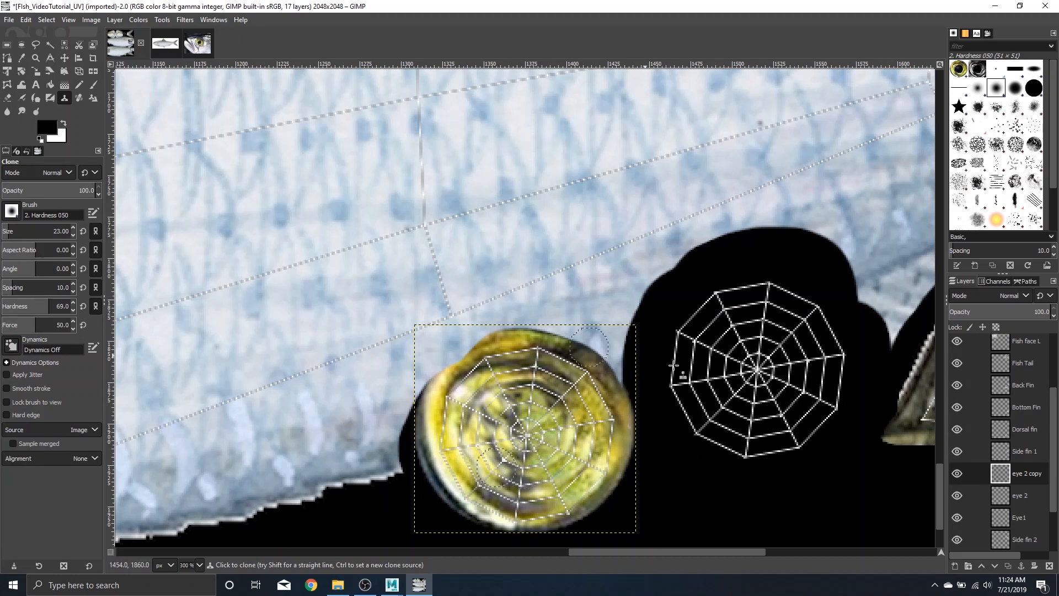
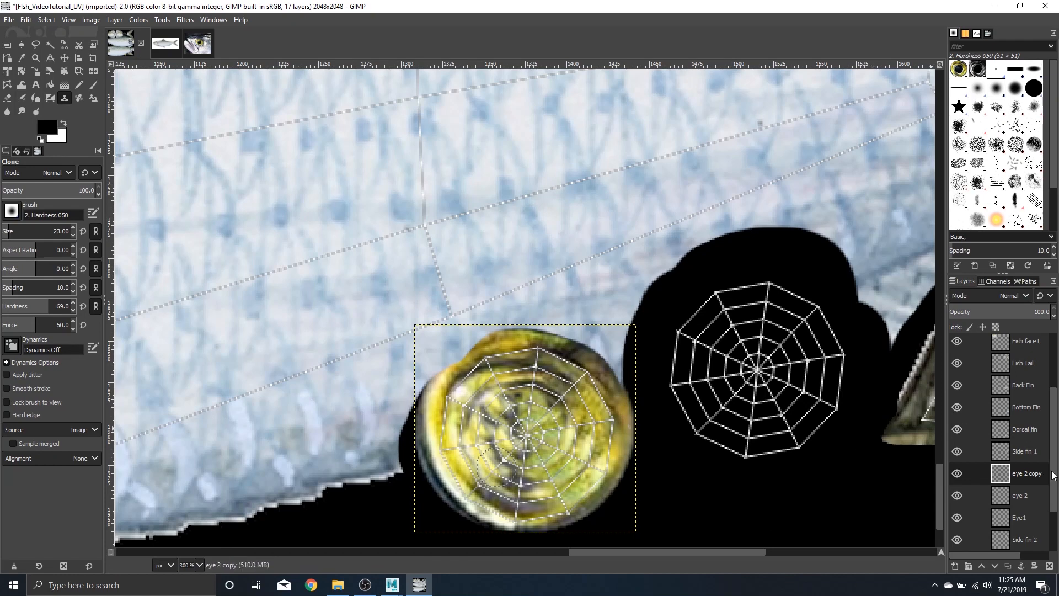
Step: Rename the eye 2 copy layer to "fish eye interior"
{"action": "double_click", "coordinate": [1034, 474]}
{"action": "type", "text": "fish eye interior"}
{"action": "key", "text": "Return"}
Step: Duplicate the fish eye interior layer and move the copy onto the web-shaped UV shell nearer the tail-like fin
{"action": "right_click", "coordinate": [1034, 476]}
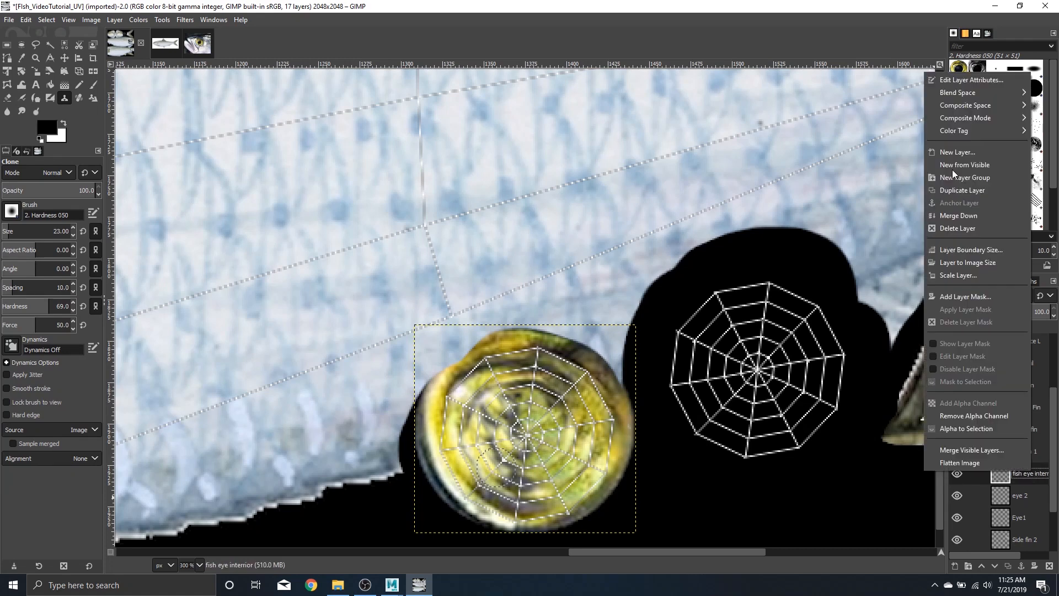
{"action": "left_click", "coordinate": [989, 191]}
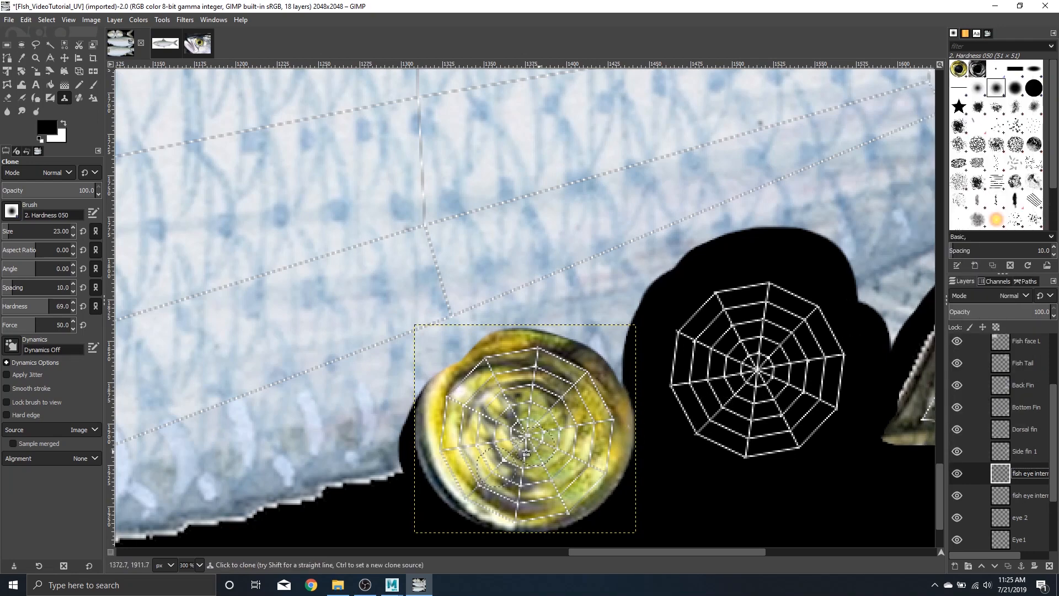
{"action": "left_click", "coordinate": [64, 57]}
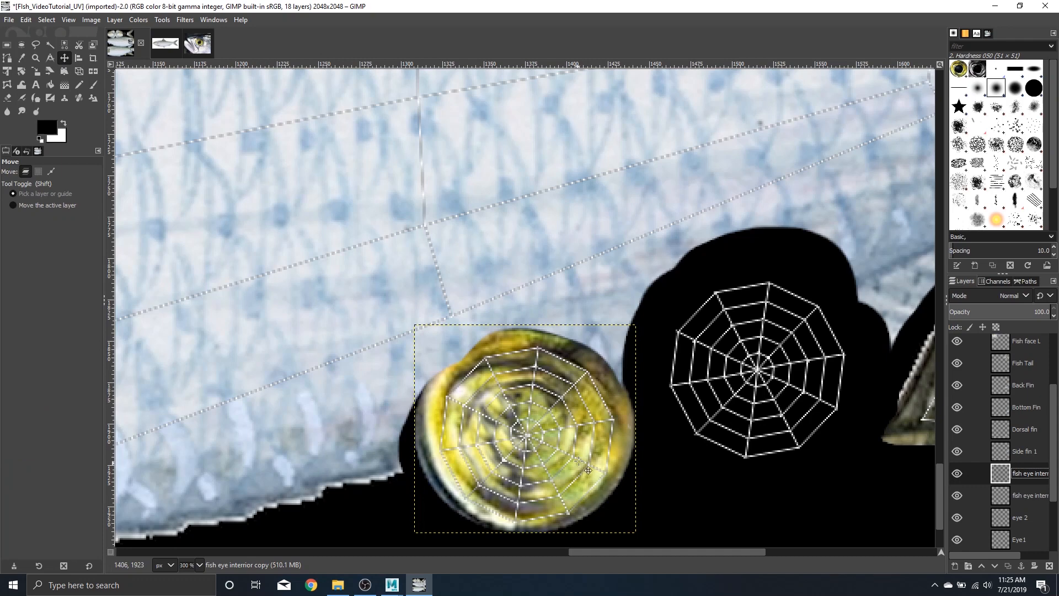
{"action": "left_click_drag", "start_coordinate": [588, 470], "coordinate": [825, 399]}
Step: Delete the two hidden Pasted Layer leftovers just above the BG layer
{"action": "scroll", "coordinate": [782, 440], "scroll_direction": "down", "scroll_amount": 6}
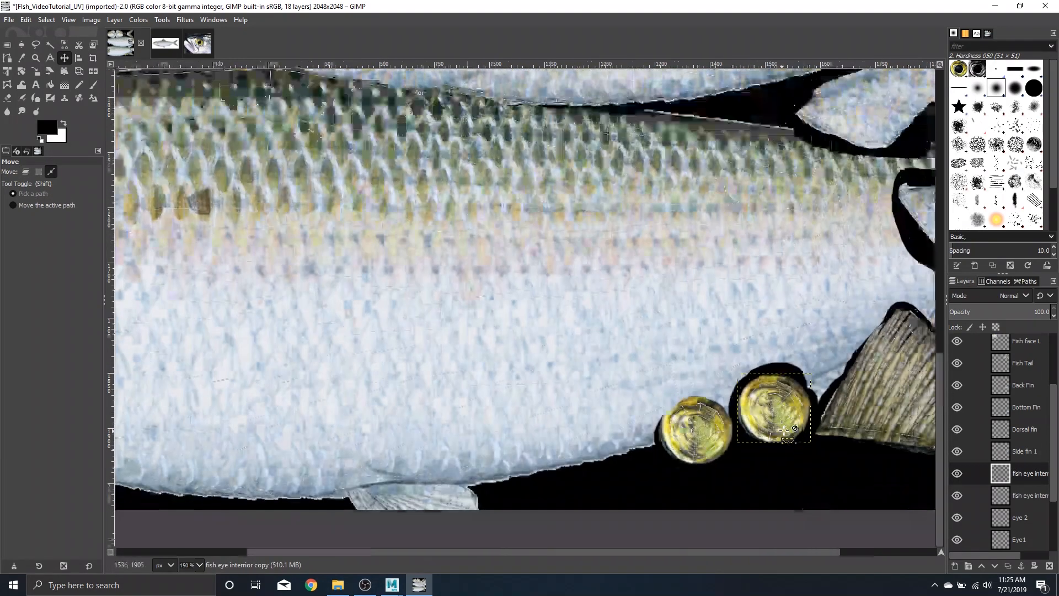
{"action": "scroll", "coordinate": [830, 422], "scroll_direction": "down", "scroll_amount": 1}
{"action": "scroll", "coordinate": [831, 422], "scroll_direction": "up", "scroll_amount": 2}
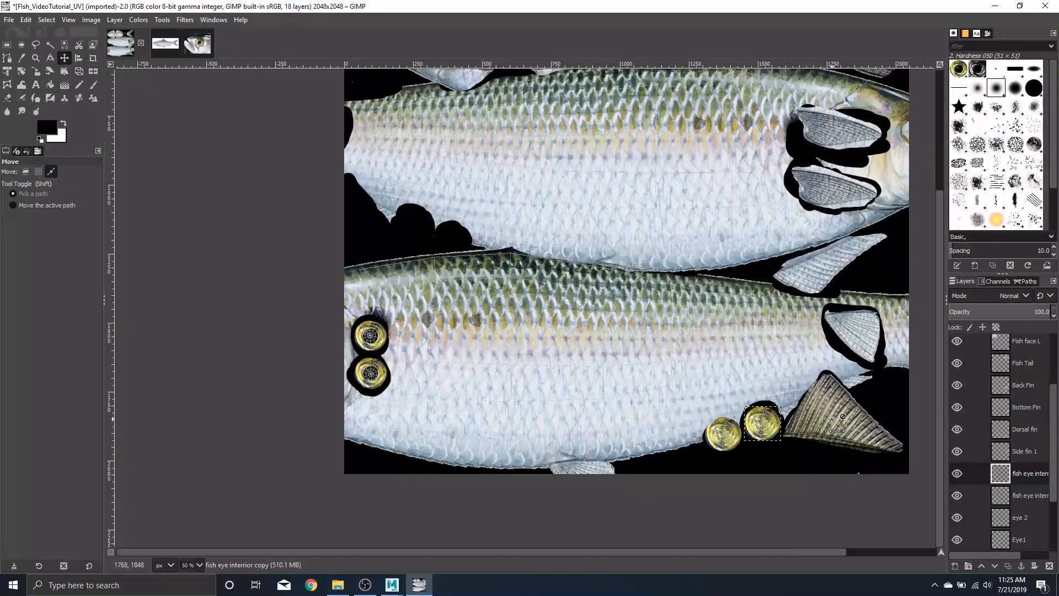
{"action": "scroll", "coordinate": [830, 422], "scroll_direction": "down", "scroll_amount": 1}
{"action": "left_click_drag", "start_coordinate": [660, 551], "coordinate": [746, 558]}
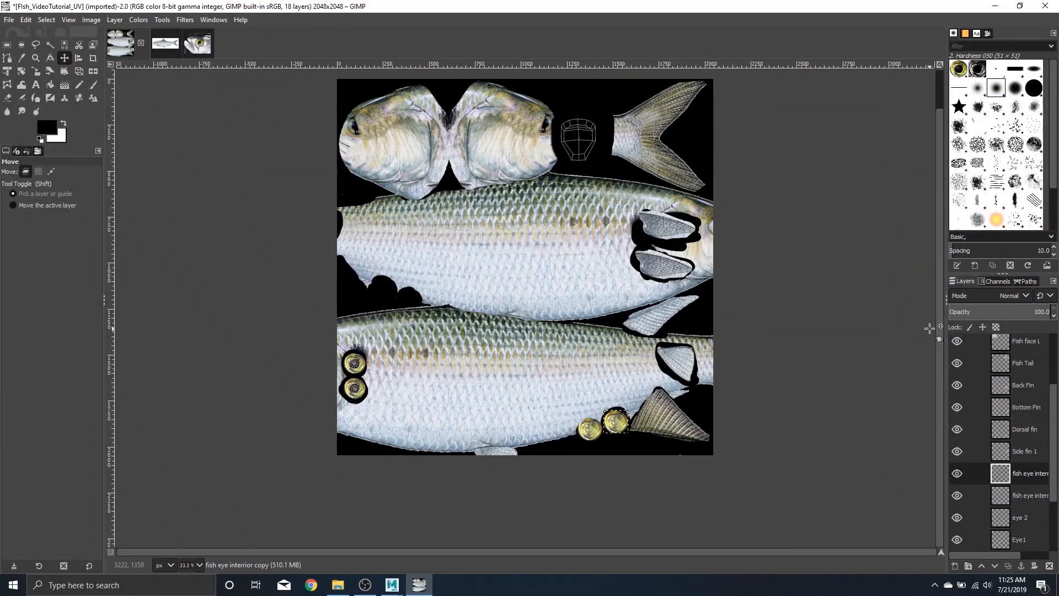
{"action": "left_click_drag", "start_coordinate": [942, 342], "coordinate": [939, 310]}
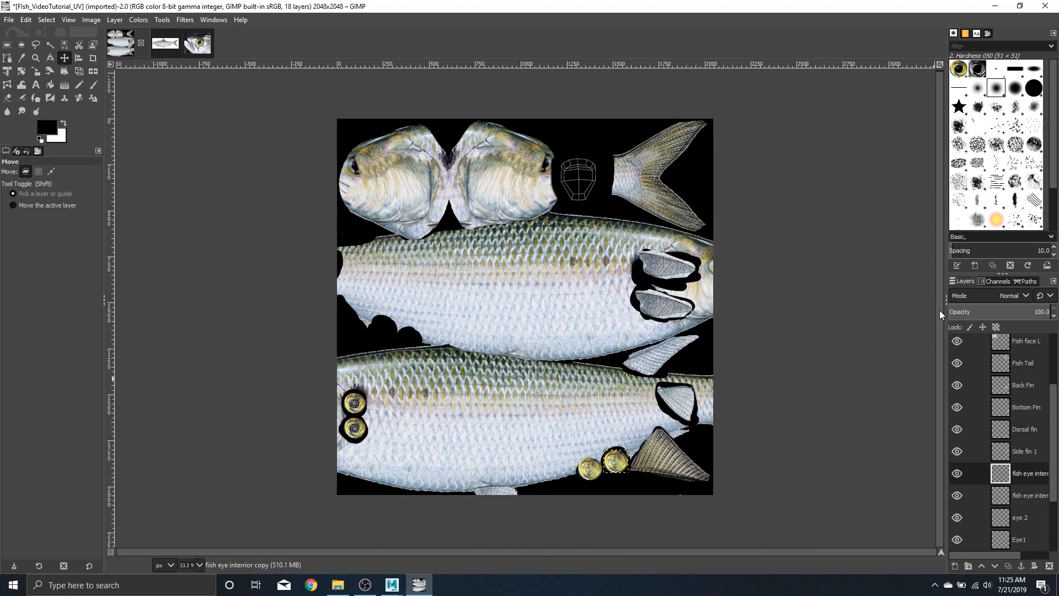
{"action": "scroll", "coordinate": [1016, 495], "scroll_direction": "down", "scroll_amount": 3}
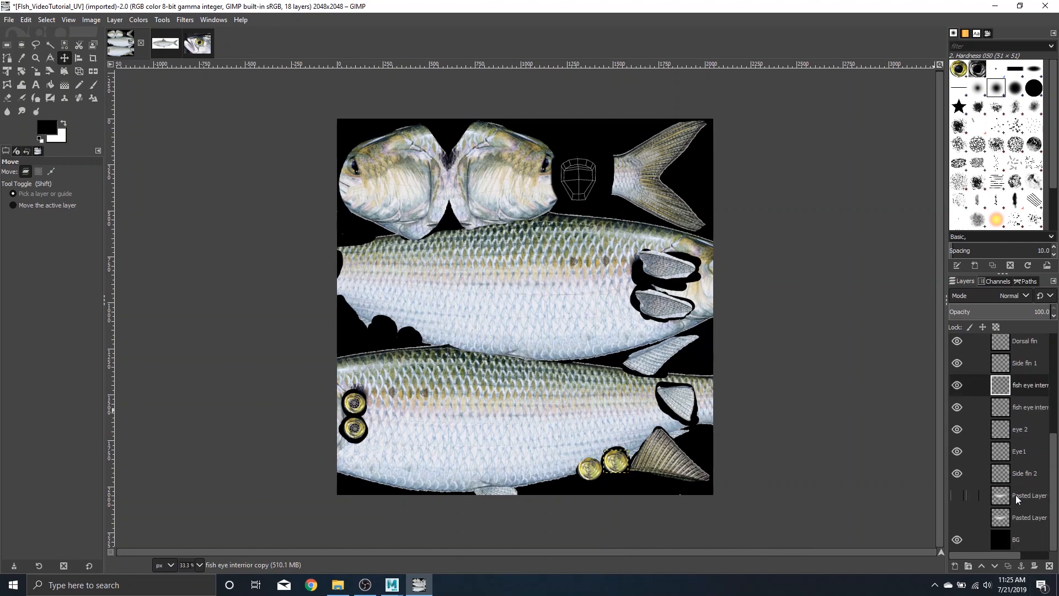
{"action": "left_click", "coordinate": [1040, 500]}
{"action": "left_click", "coordinate": [1034, 517]}
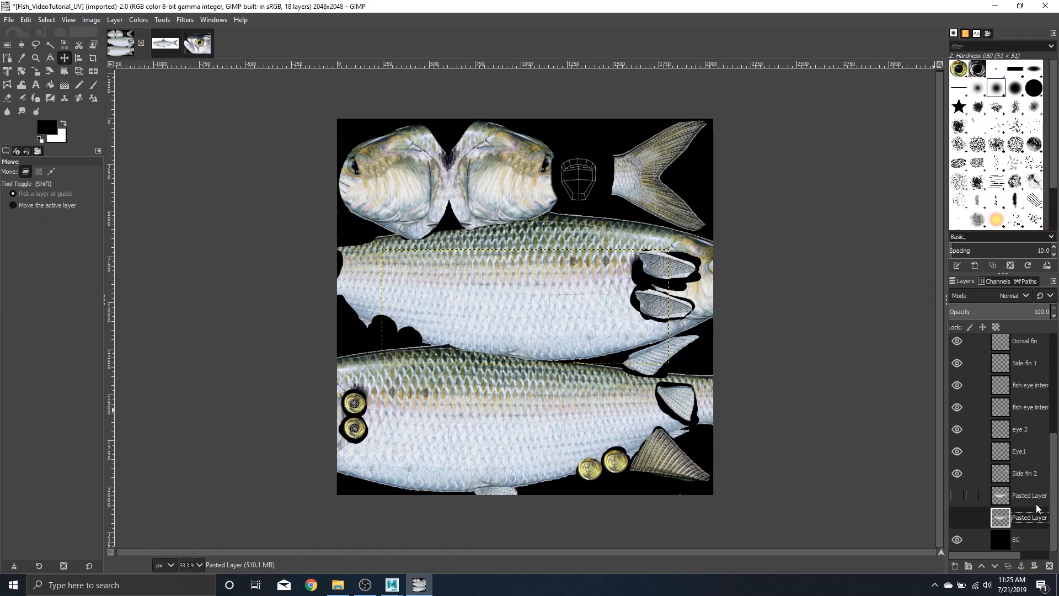
{"action": "right_click", "coordinate": [1035, 499]}
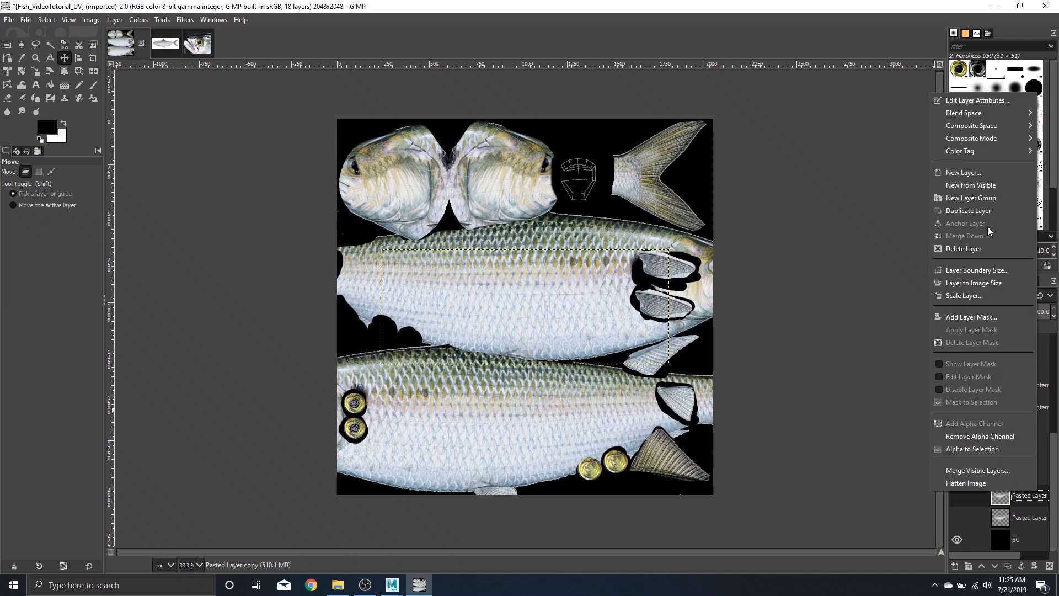
{"action": "left_click", "coordinate": [975, 249]}
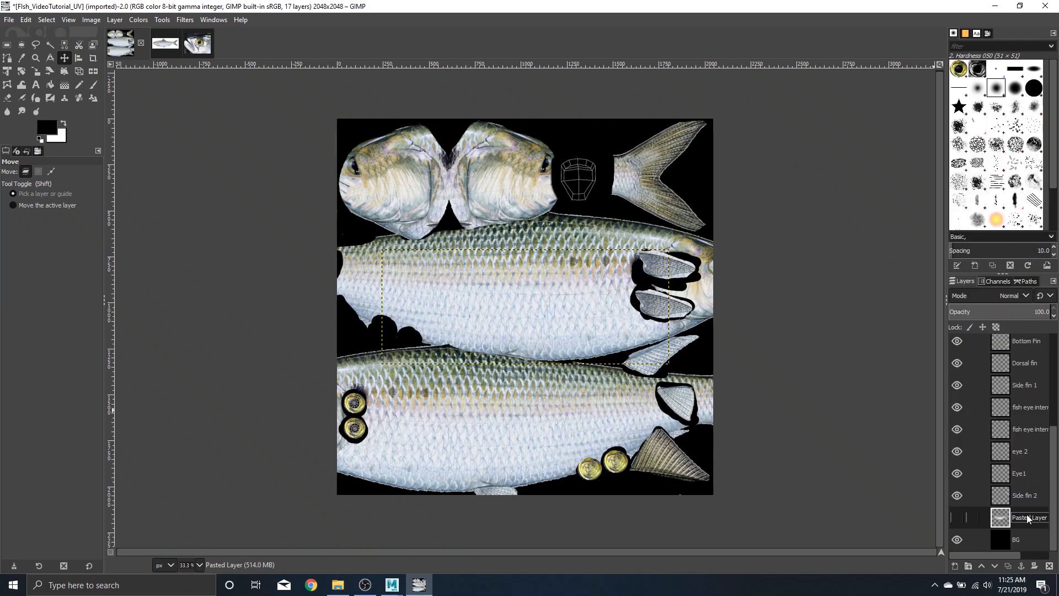
{"action": "right_click", "coordinate": [1027, 519]}
{"action": "left_click", "coordinate": [978, 273]}
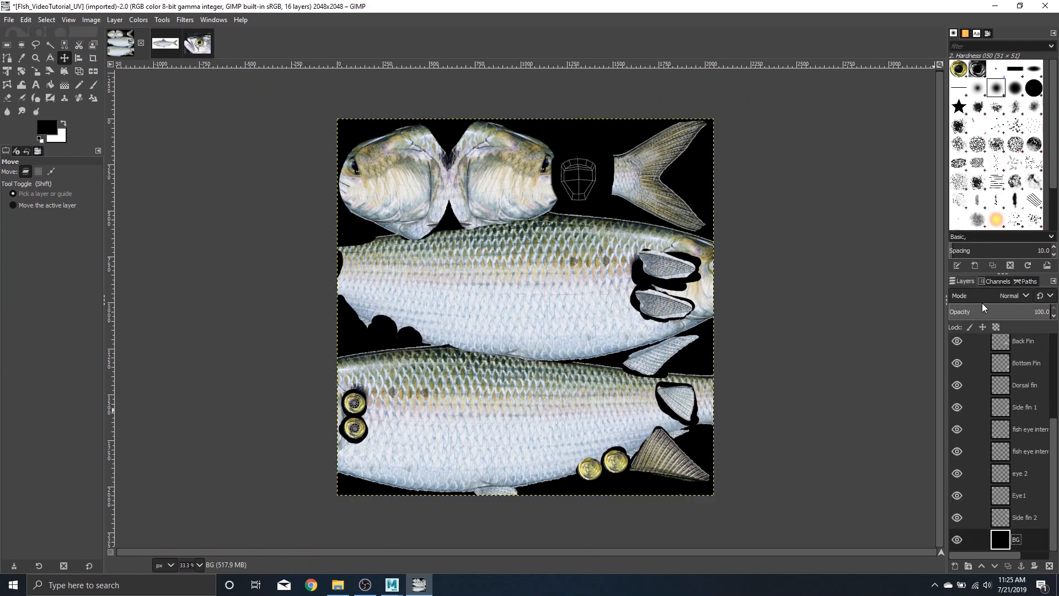
Step: Add a new transparent 2048 × 2048 px layer above Fish body 1 and name it Mouth
{"action": "scroll", "coordinate": [1025, 455], "scroll_direction": "up", "scroll_amount": 5}
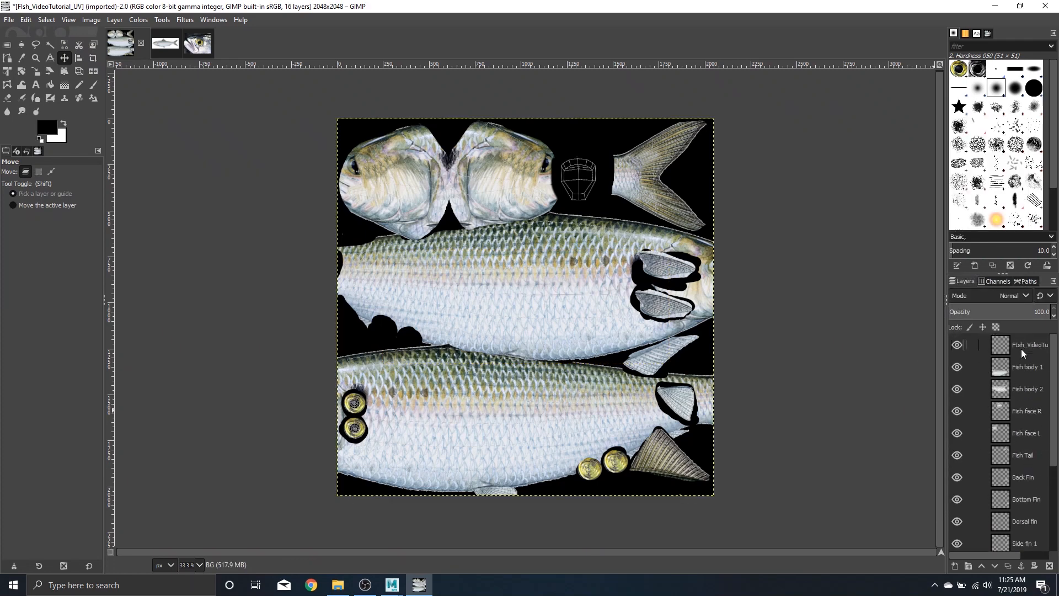
{"action": "left_click", "coordinate": [1037, 369]}
{"action": "right_click", "coordinate": [1037, 370]}
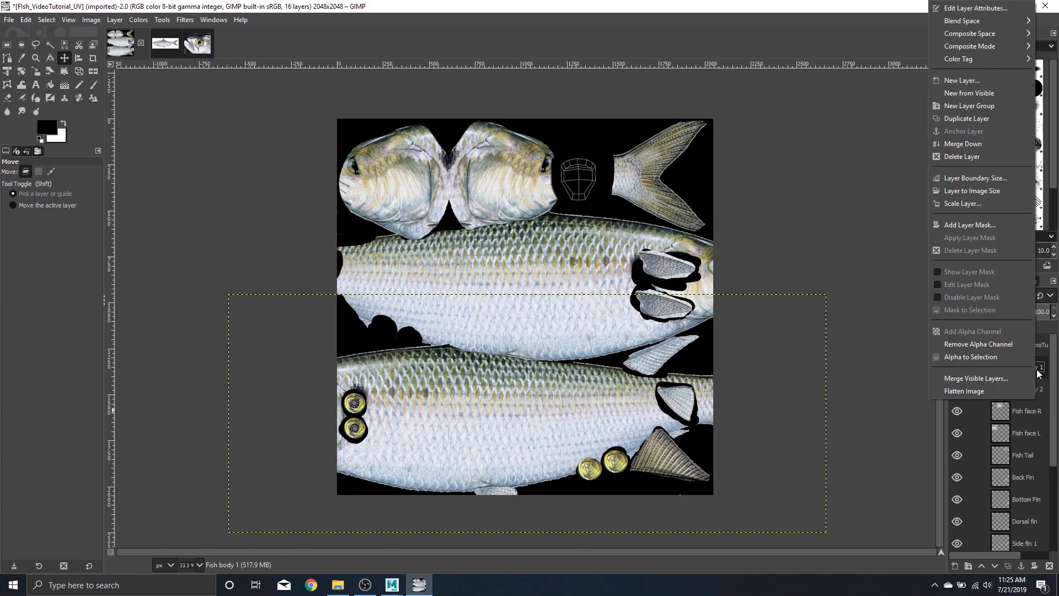
{"action": "left_click", "coordinate": [991, 80]}
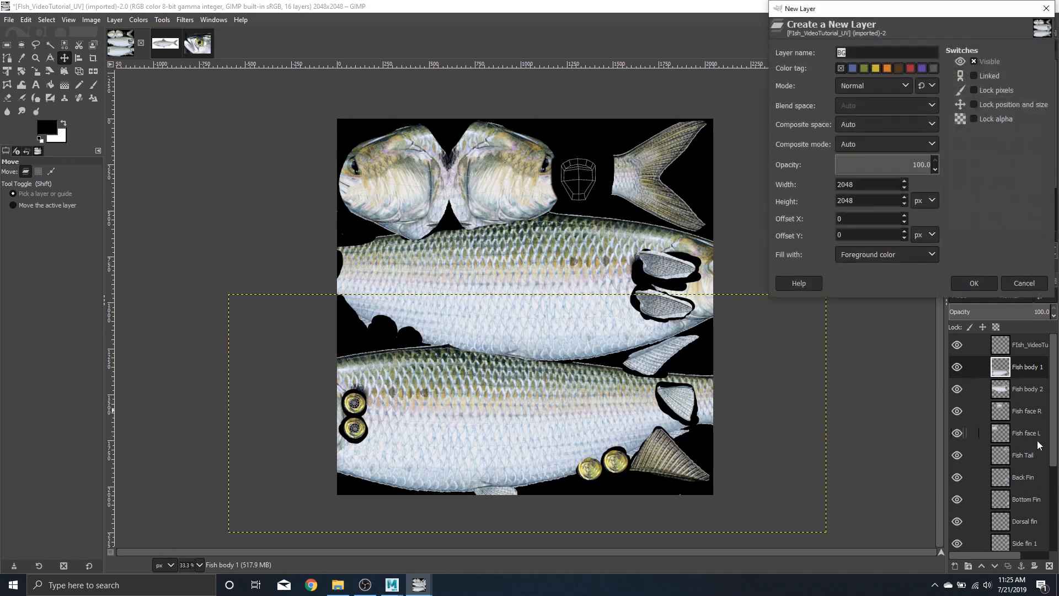
{"action": "left_click", "coordinate": [899, 254]}
{"action": "left_click", "coordinate": [895, 305]}
{"action": "left_click", "coordinate": [973, 282]}
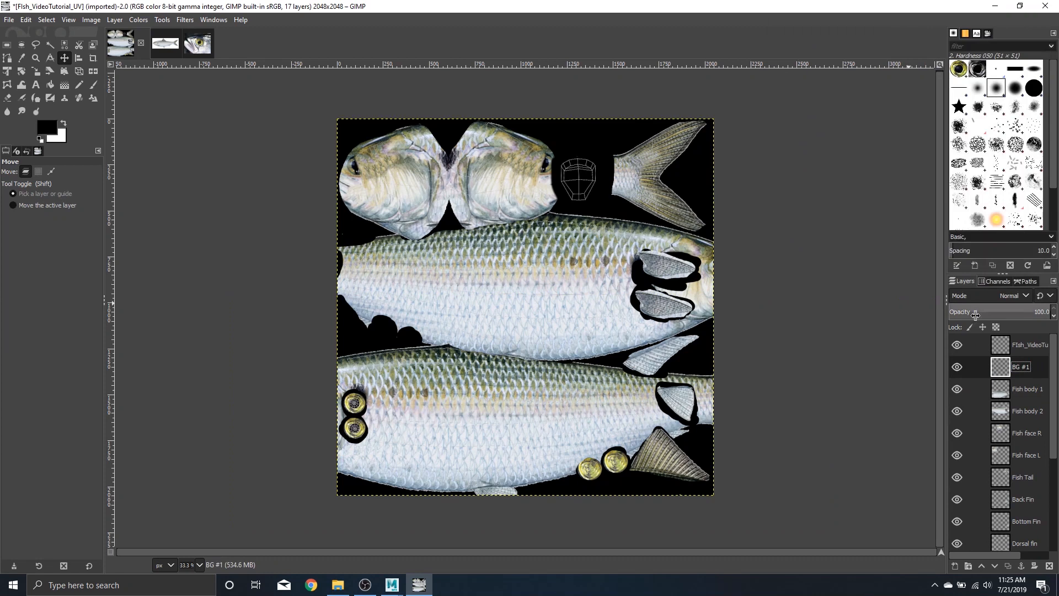
{"action": "double_click", "coordinate": [1030, 369]}
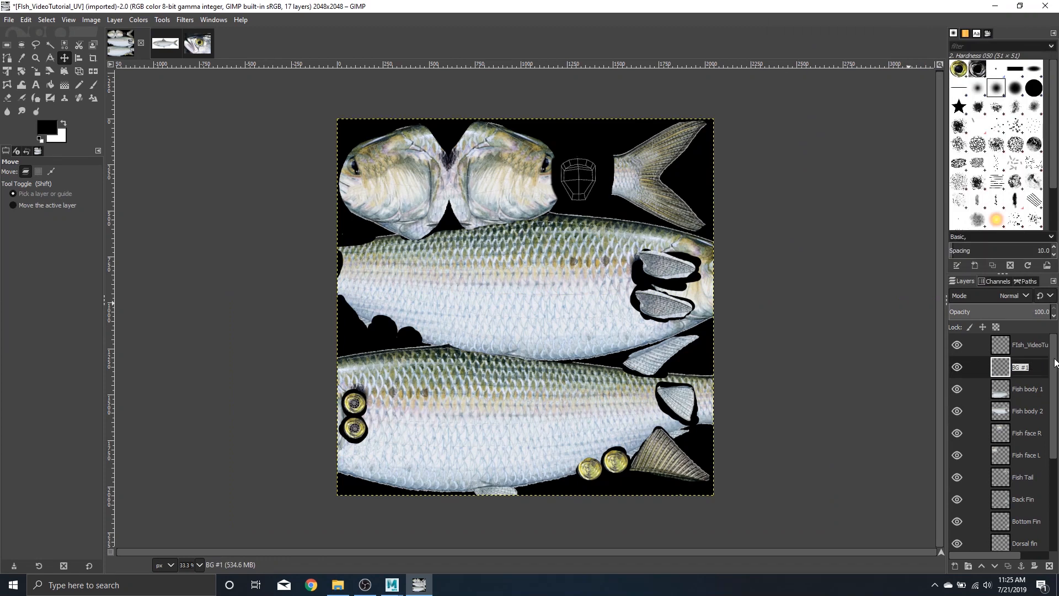
{"action": "key", "text": "Return"}
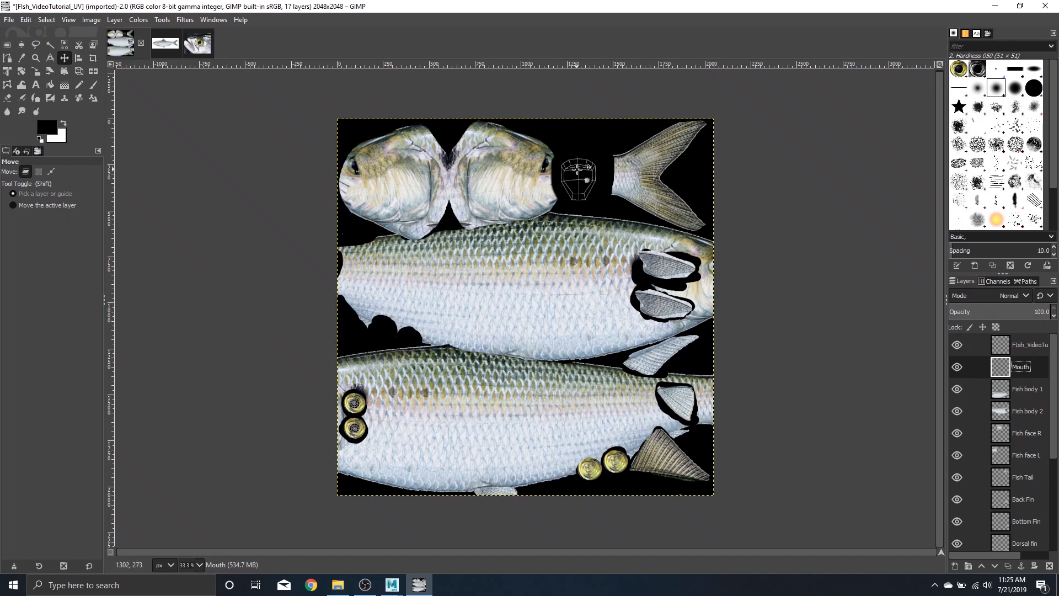
Step: Set the foreground colour to dark red 5f0707 for painting the mouth UV shell between the face and the tail
{"action": "scroll", "coordinate": [588, 166], "scroll_direction": "up", "scroll_amount": 4}
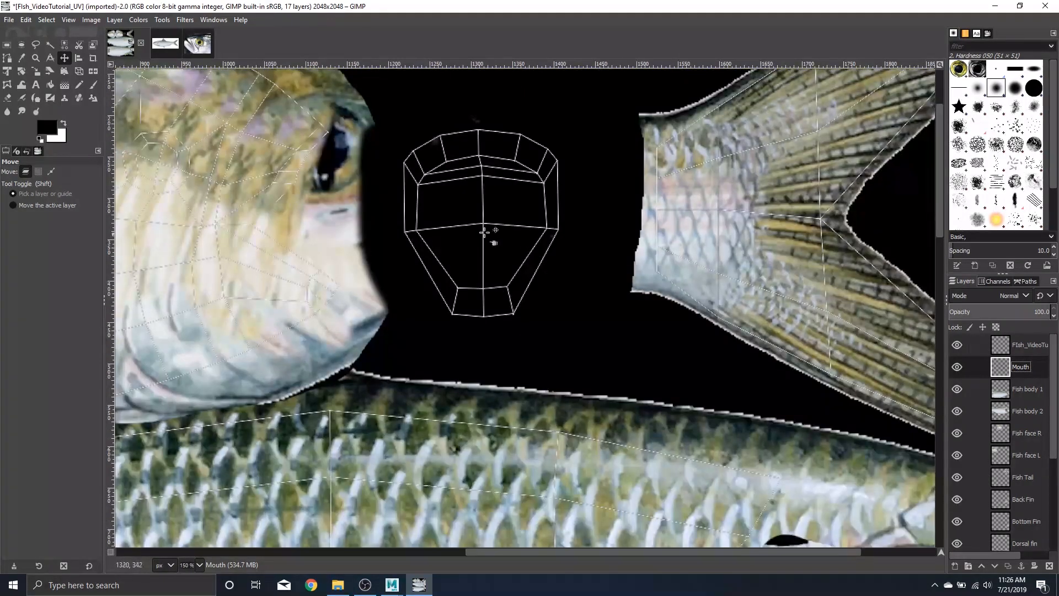
{"action": "scroll", "coordinate": [485, 232], "scroll_direction": "up", "scroll_amount": 2}
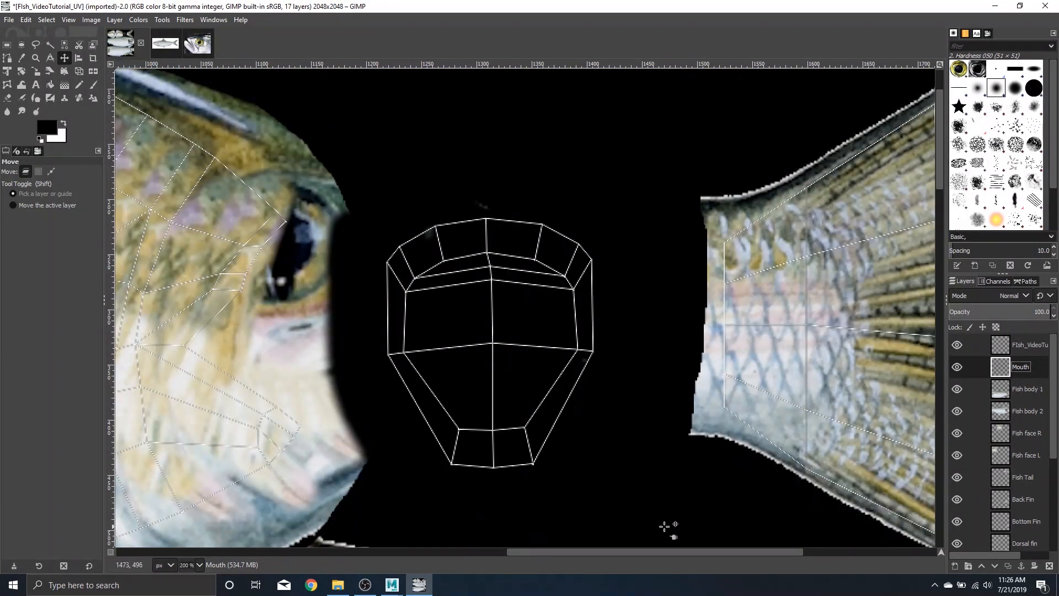
{"action": "left_click_drag", "start_coordinate": [621, 551], "coordinate": [569, 581]}
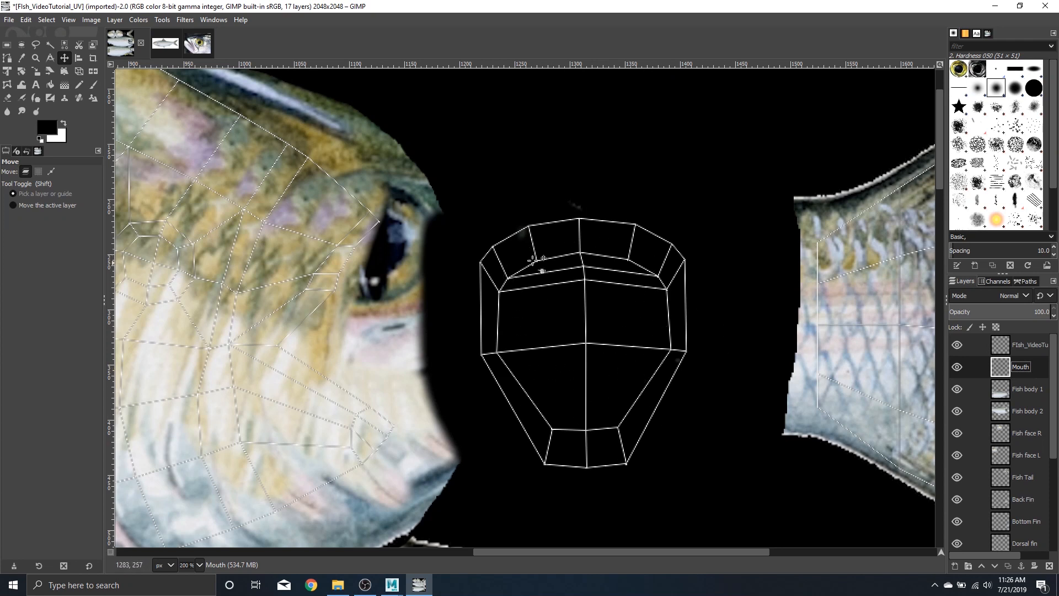
{"action": "left_click", "coordinate": [54, 131]}
{"action": "mouse_move", "coordinate": [84, 151]}
{"action": "left_mouse_down"}
{"action": "mouse_move", "coordinate": [80, 81]}
{"action": "mouse_move", "coordinate": [91, 65]}
{"action": "mouse_move", "coordinate": [82, 141]}
{"action": "mouse_move", "coordinate": [93, 154]}
{"action": "mouse_move", "coordinate": [94, 130]}
{"action": "mouse_move", "coordinate": [102, 140]}
{"action": "mouse_move", "coordinate": [91, 143]}
{"action": "left_mouse_up"}
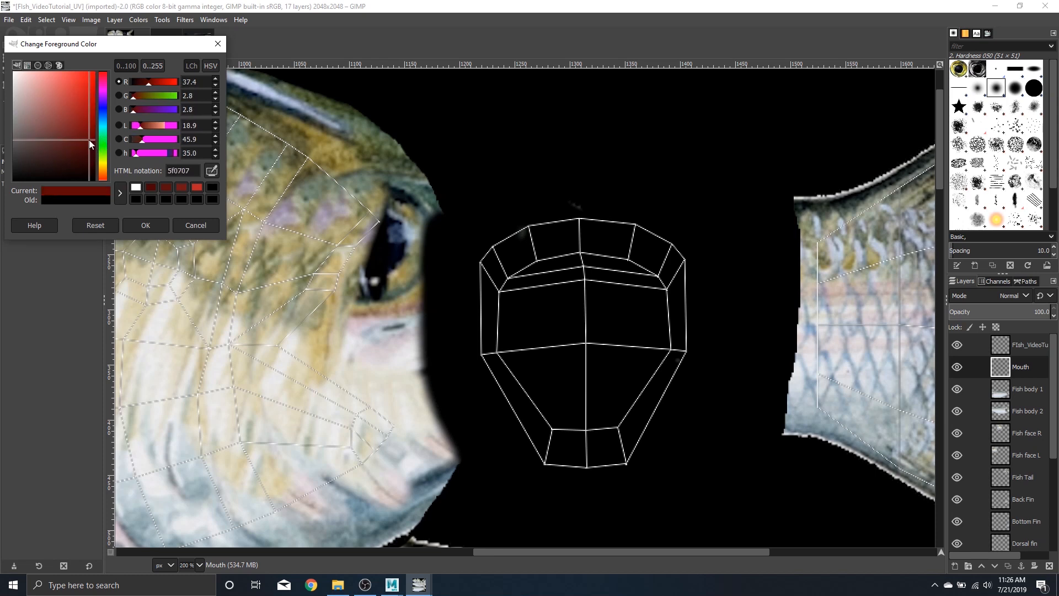
{"action": "left_click", "coordinate": [144, 225]}
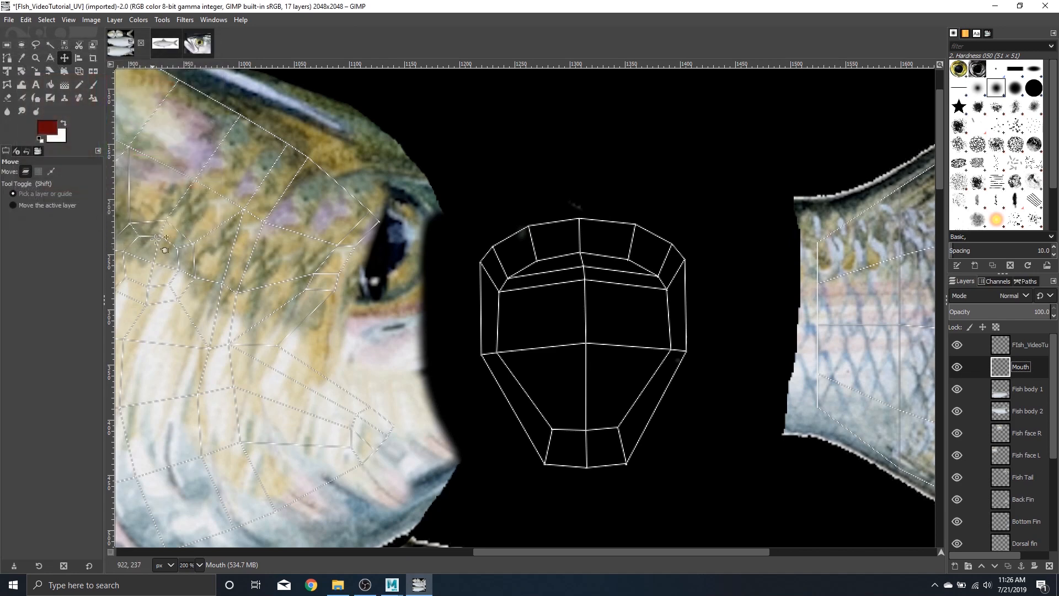
Step: Paint over the whole mouth UV shell and slightly beyond its edges in dark red with a size 52 Paintbrush
{"action": "left_click", "coordinate": [94, 85]}
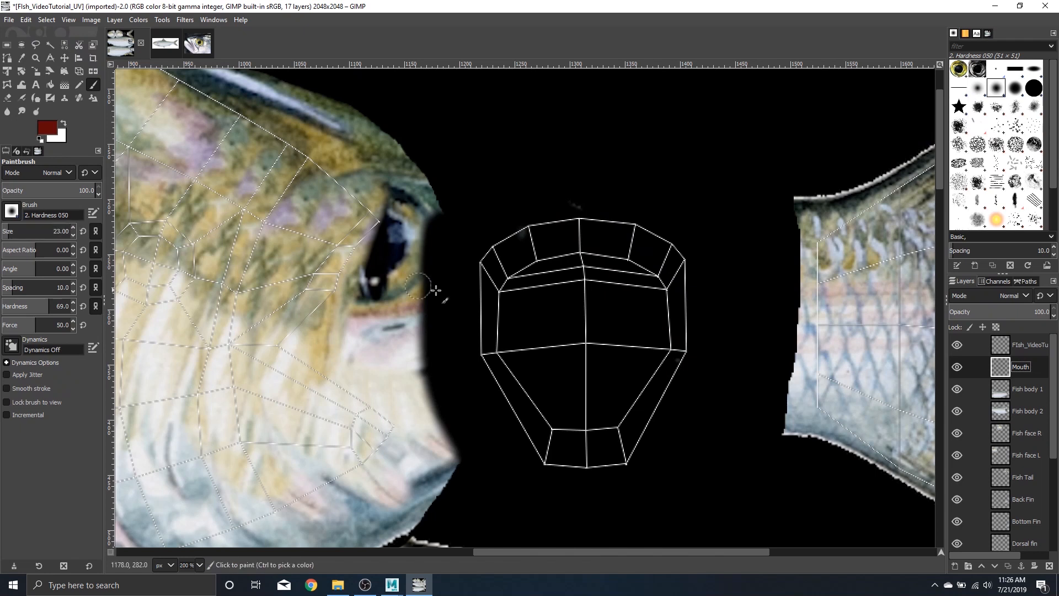
{"action": "left_click", "coordinate": [73, 229]}
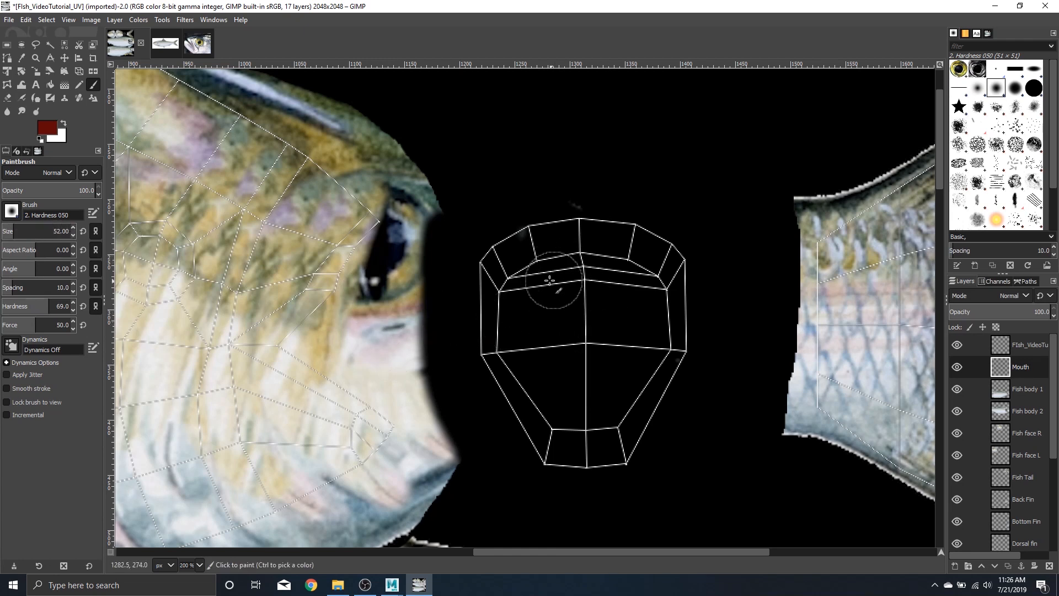
{"action": "mouse_move", "coordinate": [567, 288]}
{"action": "left_mouse_down"}
{"action": "mouse_move", "coordinate": [586, 325]}
{"action": "mouse_move", "coordinate": [564, 321]}
{"action": "mouse_move", "coordinate": [572, 274]}
{"action": "mouse_move", "coordinate": [595, 249]}
{"action": "mouse_move", "coordinate": [604, 270]}
{"action": "mouse_move", "coordinate": [654, 253]}
{"action": "mouse_move", "coordinate": [676, 307]}
{"action": "mouse_move", "coordinate": [631, 292]}
{"action": "mouse_move", "coordinate": [654, 314]}
{"action": "mouse_move", "coordinate": [646, 371]}
{"action": "mouse_move", "coordinate": [642, 347]}
{"action": "mouse_move", "coordinate": [689, 361]}
{"action": "mouse_move", "coordinate": [604, 434]}
{"action": "mouse_move", "coordinate": [627, 454]}
{"action": "mouse_move", "coordinate": [529, 437]}
{"action": "mouse_move", "coordinate": [489, 313]}
{"action": "mouse_move", "coordinate": [504, 287]}
{"action": "mouse_move", "coordinate": [492, 286]}
{"action": "mouse_move", "coordinate": [504, 286]}
{"action": "mouse_move", "coordinate": [497, 234]}
{"action": "mouse_move", "coordinate": [591, 242]}
{"action": "mouse_move", "coordinate": [541, 220]}
{"action": "mouse_move", "coordinate": [565, 262]}
{"action": "mouse_move", "coordinate": [552, 341]}
{"action": "mouse_move", "coordinate": [599, 393]}
{"action": "mouse_move", "coordinate": [619, 397]}
{"action": "mouse_move", "coordinate": [586, 378]}
{"action": "mouse_move", "coordinate": [591, 357]}
{"action": "mouse_move", "coordinate": [687, 337]}
{"action": "mouse_move", "coordinate": [697, 320]}
{"action": "mouse_move", "coordinate": [614, 234]}
{"action": "mouse_move", "coordinate": [521, 262]}
{"action": "mouse_move", "coordinate": [497, 368]}
{"action": "mouse_move", "coordinate": [508, 408]}
{"action": "mouse_move", "coordinate": [618, 451]}
{"action": "mouse_move", "coordinate": [530, 422]}
{"action": "mouse_move", "coordinate": [554, 454]}
{"action": "mouse_move", "coordinate": [644, 432]}
{"action": "mouse_move", "coordinate": [706, 384]}
{"action": "mouse_move", "coordinate": [686, 415]}
{"action": "mouse_move", "coordinate": [698, 308]}
{"action": "mouse_move", "coordinate": [659, 246]}
{"action": "mouse_move", "coordinate": [614, 242]}
{"action": "mouse_move", "coordinate": [686, 272]}
{"action": "mouse_move", "coordinate": [635, 230]}
{"action": "mouse_move", "coordinate": [509, 225]}
{"action": "mouse_move", "coordinate": [482, 316]}
{"action": "mouse_move", "coordinate": [492, 395]}
{"action": "mouse_move", "coordinate": [544, 465]}
{"action": "mouse_move", "coordinate": [592, 476]}
{"action": "mouse_move", "coordinate": [632, 463]}
{"action": "mouse_move", "coordinate": [653, 407]}
{"action": "mouse_move", "coordinate": [629, 325]}
{"action": "left_mouse_up"}
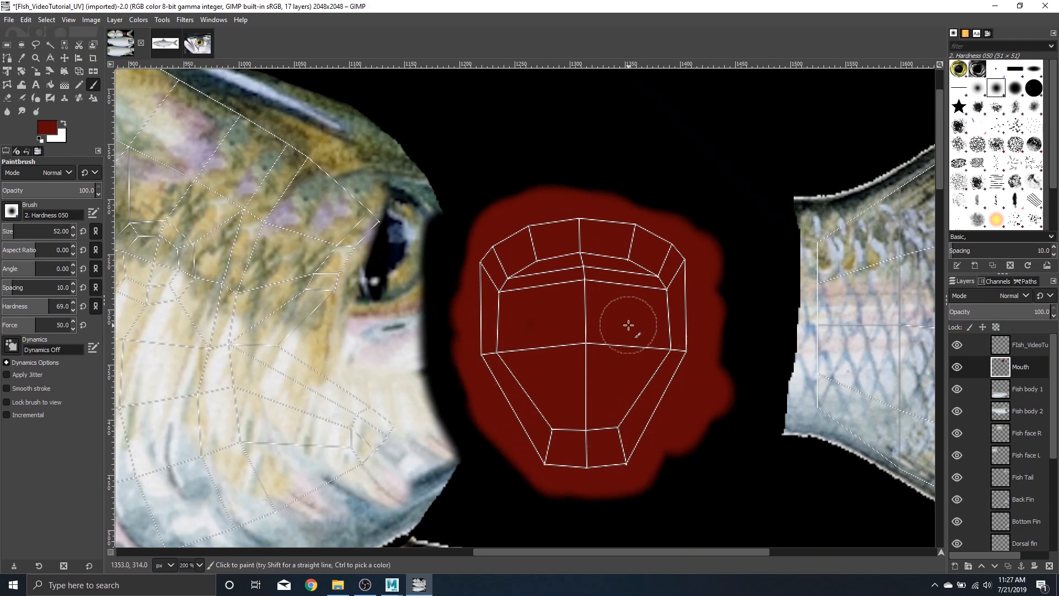
Step: Shade the inner part of the mouth shell with darker red 3f0a0a and its centre with still darker 320202
{"action": "left_click", "coordinate": [49, 128]}
{"action": "left_click_drag", "start_coordinate": [80, 148], "coordinate": [82, 153]}
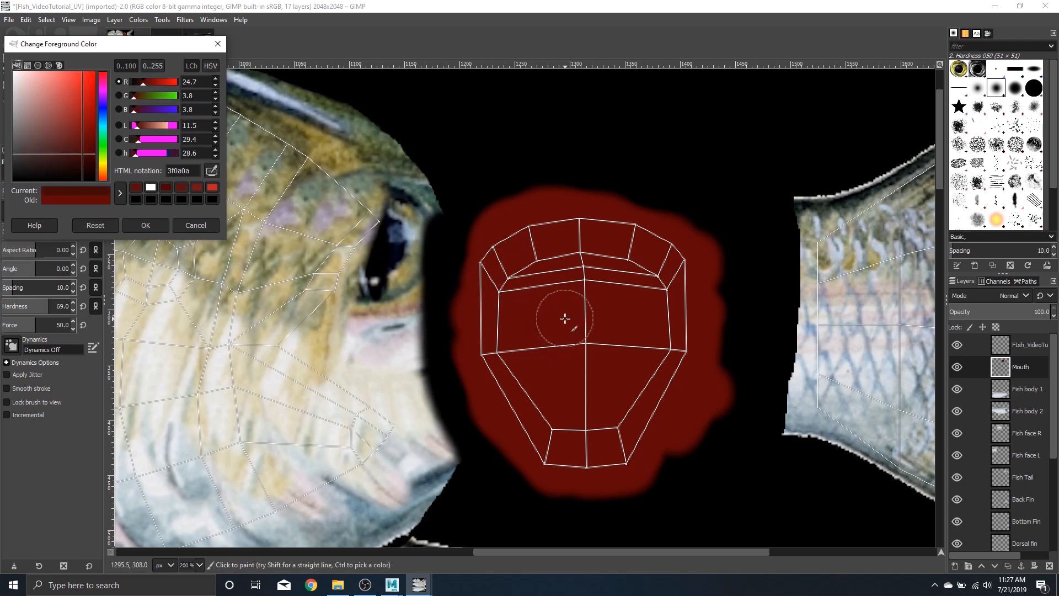
{"action": "mouse_move", "coordinate": [555, 318]}
{"action": "left_mouse_down"}
{"action": "mouse_move", "coordinate": [570, 336]}
{"action": "mouse_move", "coordinate": [566, 316]}
{"action": "mouse_move", "coordinate": [605, 321]}
{"action": "mouse_move", "coordinate": [593, 357]}
{"action": "mouse_move", "coordinate": [571, 350]}
{"action": "mouse_move", "coordinate": [584, 360]}
{"action": "mouse_move", "coordinate": [572, 378]}
{"action": "mouse_move", "coordinate": [546, 345]}
{"action": "mouse_move", "coordinate": [561, 367]}
{"action": "mouse_move", "coordinate": [609, 354]}
{"action": "mouse_move", "coordinate": [625, 321]}
{"action": "mouse_move", "coordinate": [580, 387]}
{"action": "mouse_move", "coordinate": [527, 320]}
{"action": "mouse_move", "coordinate": [560, 294]}
{"action": "mouse_move", "coordinate": [595, 297]}
{"action": "mouse_move", "coordinate": [620, 324]}
{"action": "mouse_move", "coordinate": [593, 301]}
{"action": "mouse_move", "coordinate": [556, 295]}
{"action": "left_mouse_up"}
{"action": "mouse_move", "coordinate": [626, 330]}
{"action": "left_mouse_down"}
{"action": "mouse_move", "coordinate": [609, 300]}
{"action": "mouse_move", "coordinate": [625, 332]}
{"action": "mouse_move", "coordinate": [617, 357]}
{"action": "mouse_move", "coordinate": [621, 306]}
{"action": "mouse_move", "coordinate": [604, 293]}
{"action": "mouse_move", "coordinate": [633, 337]}
{"action": "mouse_move", "coordinate": [608, 375]}
{"action": "mouse_move", "coordinate": [543, 341]}
{"action": "left_mouse_up"}
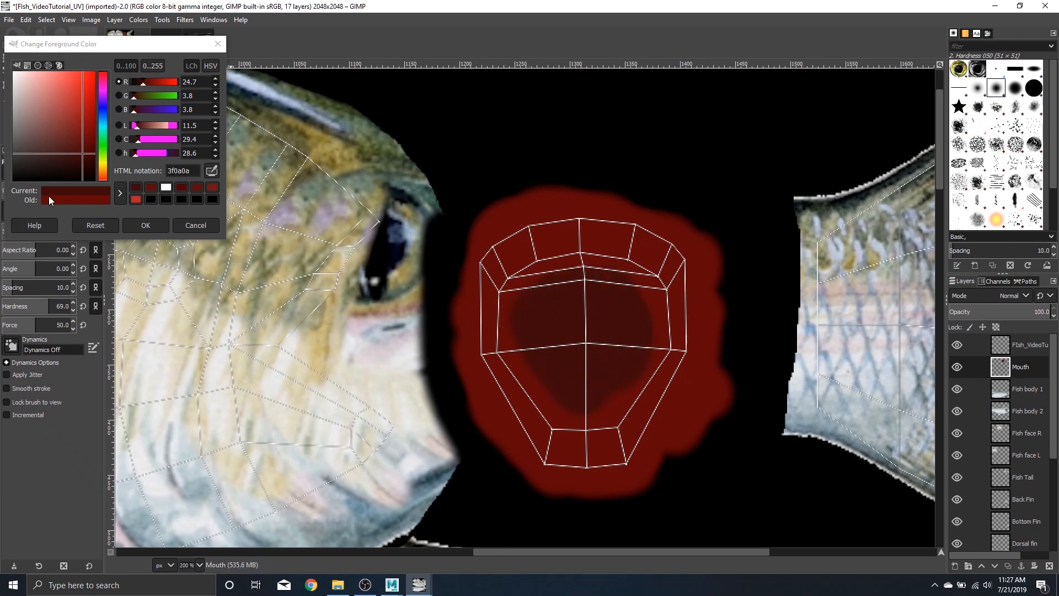
{"action": "left_click_drag", "start_coordinate": [87, 158], "coordinate": [92, 160]}
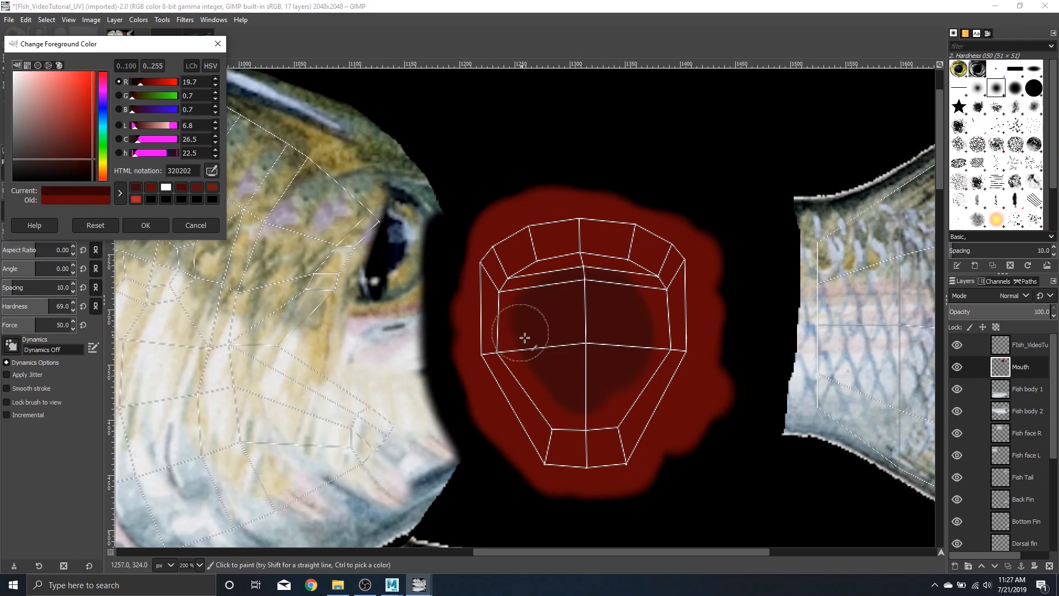
{"action": "mouse_move", "coordinate": [586, 337]}
{"action": "left_mouse_down"}
{"action": "mouse_move", "coordinate": [583, 323]}
{"action": "mouse_move", "coordinate": [590, 343]}
{"action": "mouse_move", "coordinate": [535, 422]}
{"action": "mouse_move", "coordinate": [539, 292]}
{"action": "left_mouse_up"}
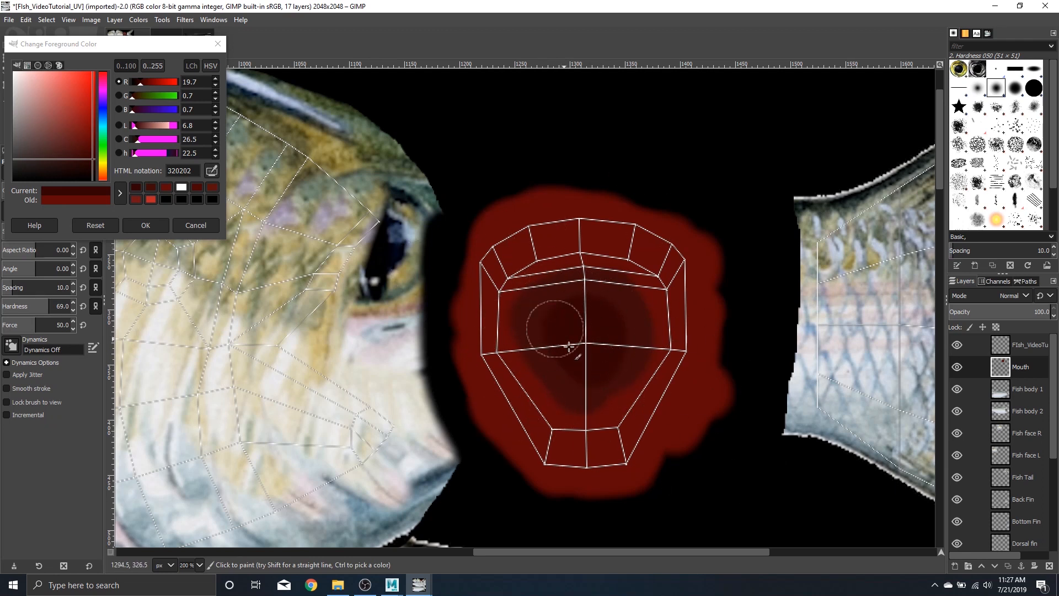
Step: Undo the trial dab of 320202 and paint darker red 3f0a0a patches across the mouth shell out to its edges
{"action": "left_click", "coordinate": [526, 255]}
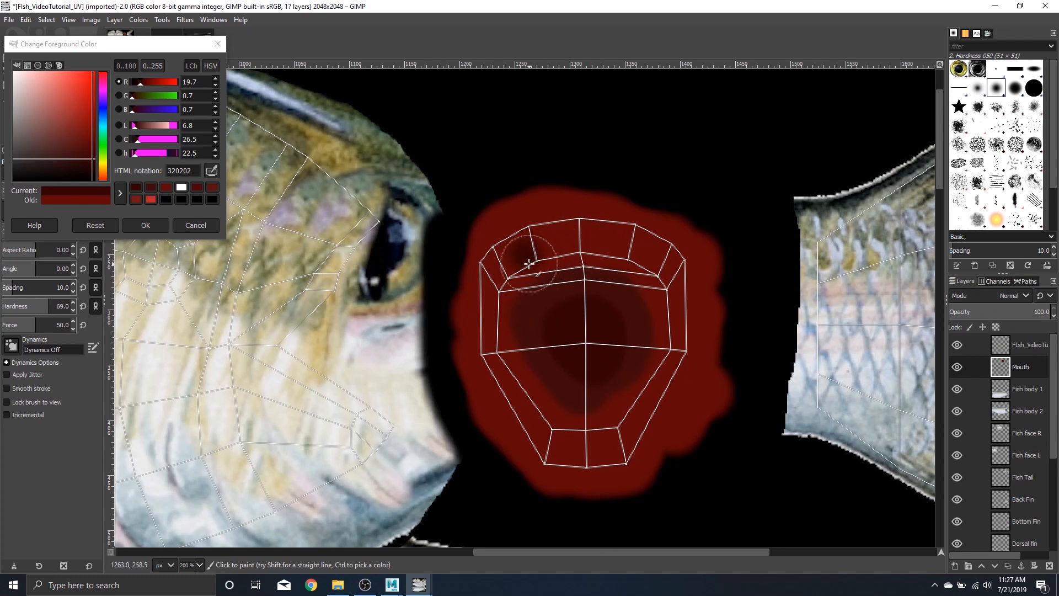
{"action": "key", "text": "ctrl+z"}
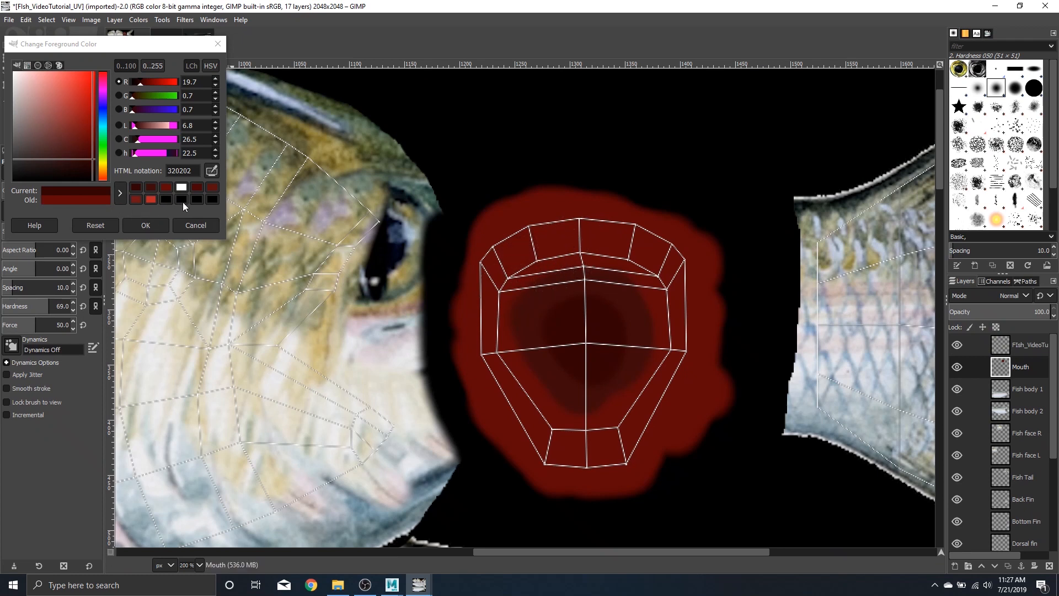
{"action": "left_click", "coordinate": [154, 188]}
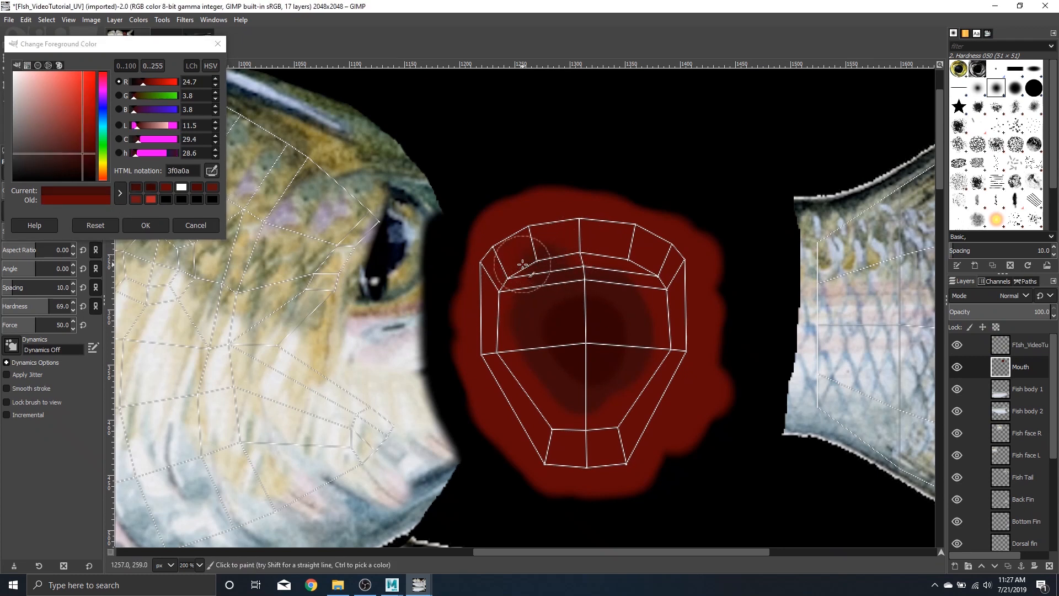
{"action": "mouse_move", "coordinate": [522, 263]}
{"action": "left_mouse_down"}
{"action": "mouse_move", "coordinate": [494, 311]}
{"action": "mouse_move", "coordinate": [494, 366]}
{"action": "mouse_move", "coordinate": [519, 351]}
{"action": "mouse_move", "coordinate": [490, 296]}
{"action": "mouse_move", "coordinate": [531, 414]}
{"action": "mouse_move", "coordinate": [578, 419]}
{"action": "mouse_move", "coordinate": [589, 455]}
{"action": "mouse_move", "coordinate": [614, 419]}
{"action": "mouse_move", "coordinate": [625, 436]}
{"action": "mouse_move", "coordinate": [655, 425]}
{"action": "mouse_move", "coordinate": [648, 377]}
{"action": "mouse_move", "coordinate": [664, 375]}
{"action": "mouse_move", "coordinate": [668, 341]}
{"action": "mouse_move", "coordinate": [662, 267]}
{"action": "mouse_move", "coordinate": [640, 249]}
{"action": "mouse_move", "coordinate": [602, 253]}
{"action": "mouse_move", "coordinate": [559, 233]}
{"action": "mouse_move", "coordinate": [539, 233]}
{"action": "mouse_move", "coordinate": [495, 264]}
{"action": "mouse_move", "coordinate": [483, 345]}
{"action": "mouse_move", "coordinate": [507, 415]}
{"action": "mouse_move", "coordinate": [571, 386]}
{"action": "mouse_move", "coordinate": [631, 411]}
{"action": "left_mouse_up"}
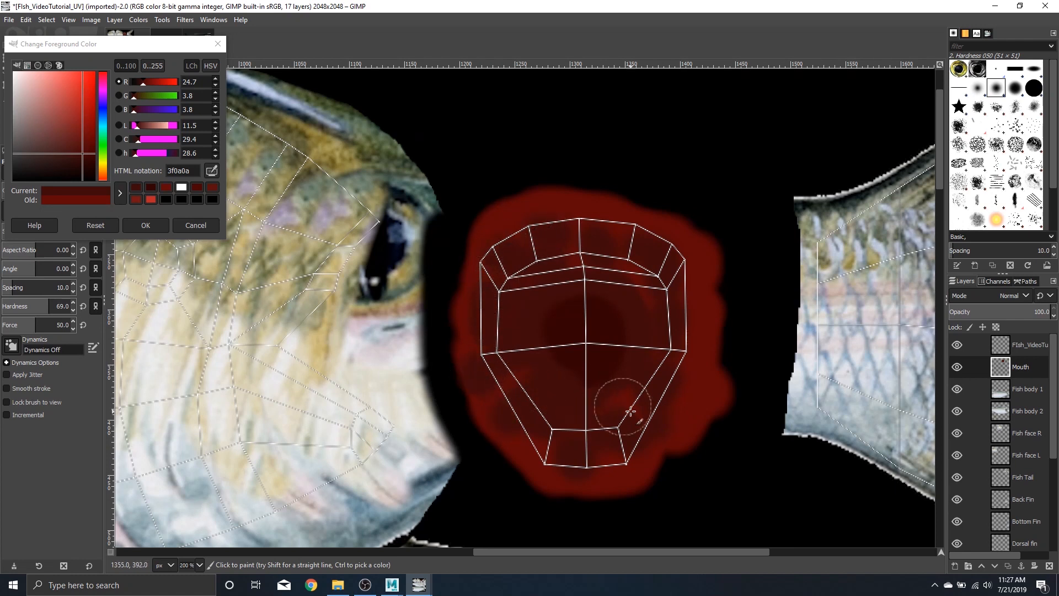
Step: Mottle the darkened mouth shell with patches of dark red 5f0707
{"action": "left_click", "coordinate": [163, 186]}
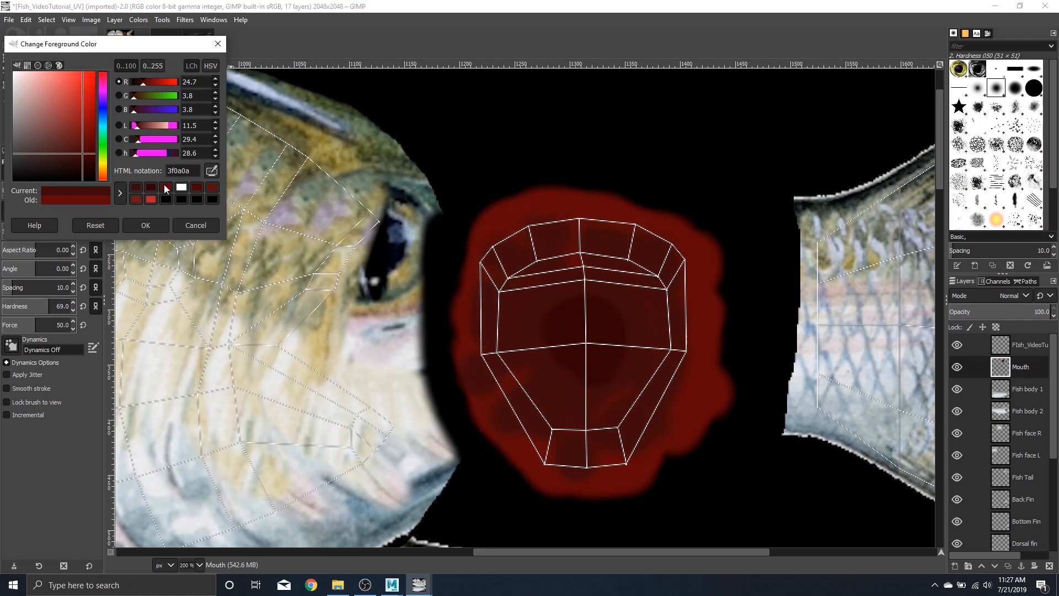
{"action": "mouse_move", "coordinate": [509, 321]}
{"action": "left_mouse_down"}
{"action": "mouse_move", "coordinate": [538, 381]}
{"action": "mouse_move", "coordinate": [529, 432]}
{"action": "mouse_move", "coordinate": [584, 443]}
{"action": "mouse_move", "coordinate": [563, 371]}
{"action": "mouse_move", "coordinate": [631, 426]}
{"action": "mouse_move", "coordinate": [666, 371]}
{"action": "mouse_move", "coordinate": [643, 320]}
{"action": "mouse_move", "coordinate": [658, 293]}
{"action": "left_mouse_up"}
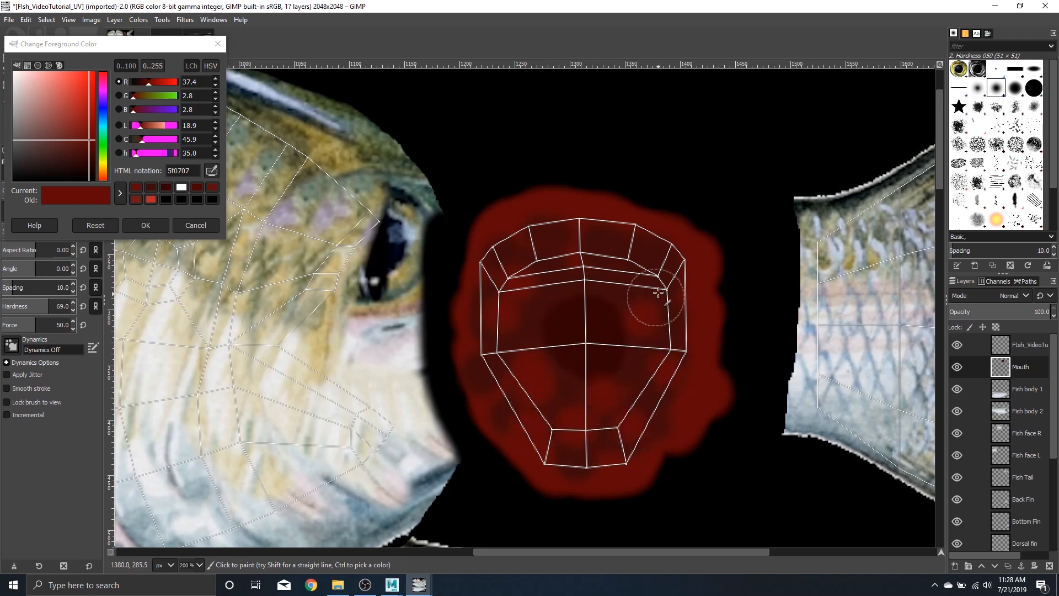
{"action": "mouse_move", "coordinate": [522, 291]}
{"action": "left_mouse_down"}
{"action": "mouse_move", "coordinate": [541, 314]}
{"action": "mouse_move", "coordinate": [618, 299]}
{"action": "mouse_move", "coordinate": [610, 356]}
{"action": "mouse_move", "coordinate": [539, 331]}
{"action": "mouse_move", "coordinate": [506, 300]}
{"action": "mouse_move", "coordinate": [526, 320]}
{"action": "mouse_move", "coordinate": [522, 350]}
{"action": "mouse_move", "coordinate": [498, 300]}
{"action": "left_mouse_up"}
Step: Add darker patches of 3f0a0a and 320202 over the inside and lower part of the mouth shell
{"action": "left_click", "coordinate": [147, 187]}
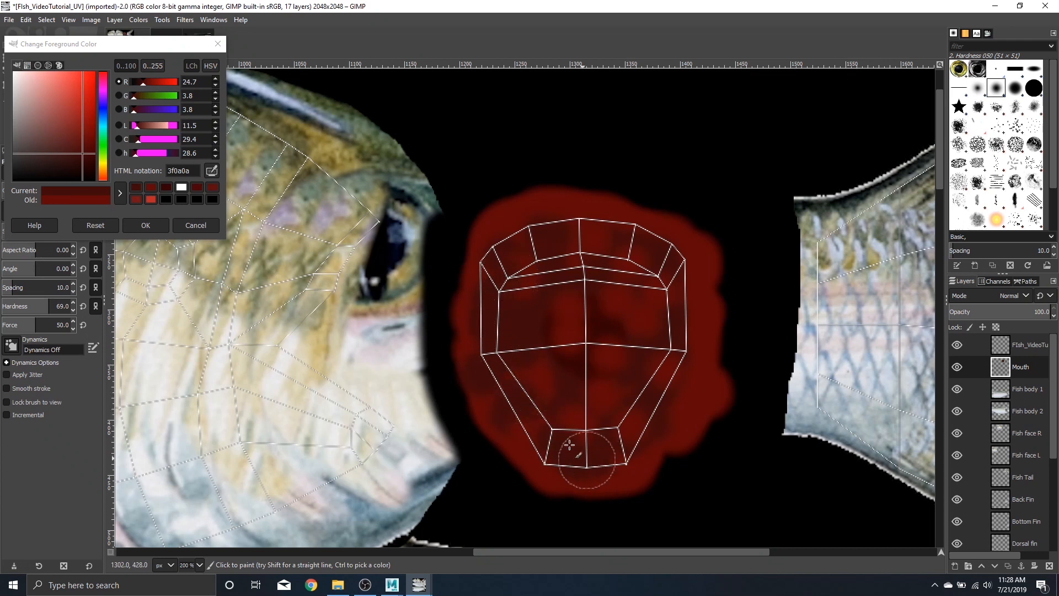
{"action": "left_click", "coordinate": [178, 188]}
{"action": "left_click", "coordinate": [166, 188]}
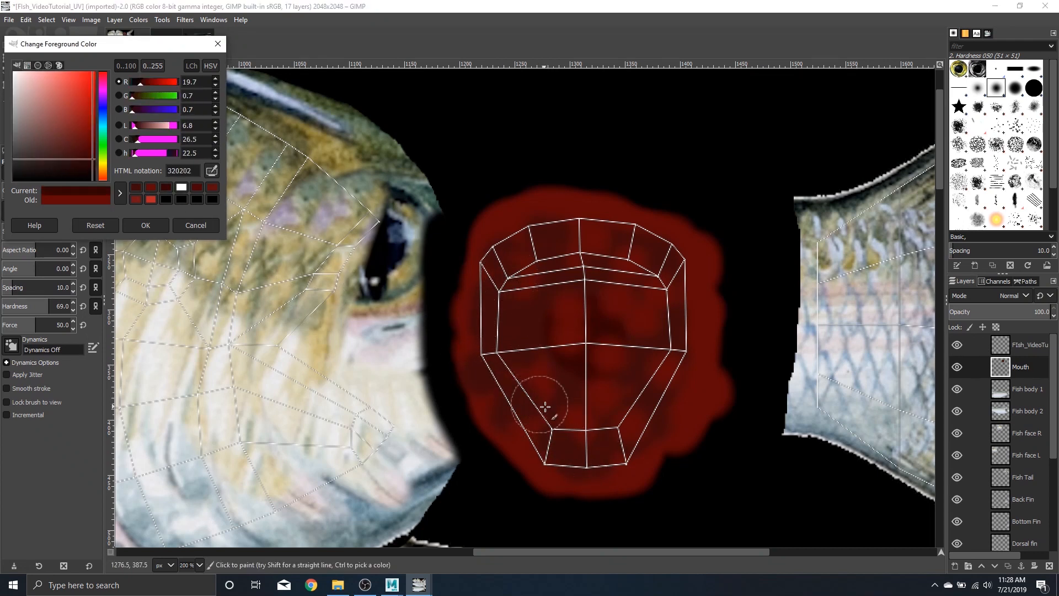
{"action": "left_click_drag", "start_coordinate": [559, 399], "coordinate": [570, 426]}
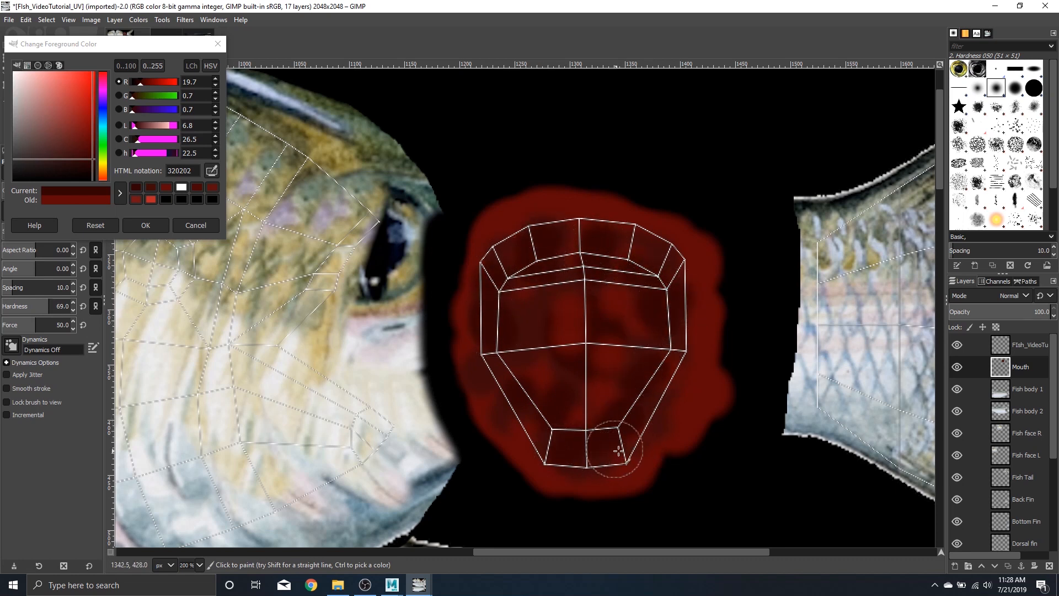
{"action": "mouse_move", "coordinate": [605, 384]}
{"action": "left_mouse_down"}
{"action": "mouse_move", "coordinate": [622, 336]}
{"action": "mouse_move", "coordinate": [612, 298]}
{"action": "mouse_move", "coordinate": [554, 371]}
{"action": "mouse_move", "coordinate": [598, 413]}
{"action": "mouse_move", "coordinate": [610, 379]}
{"action": "mouse_move", "coordinate": [601, 370]}
{"action": "left_mouse_up"}
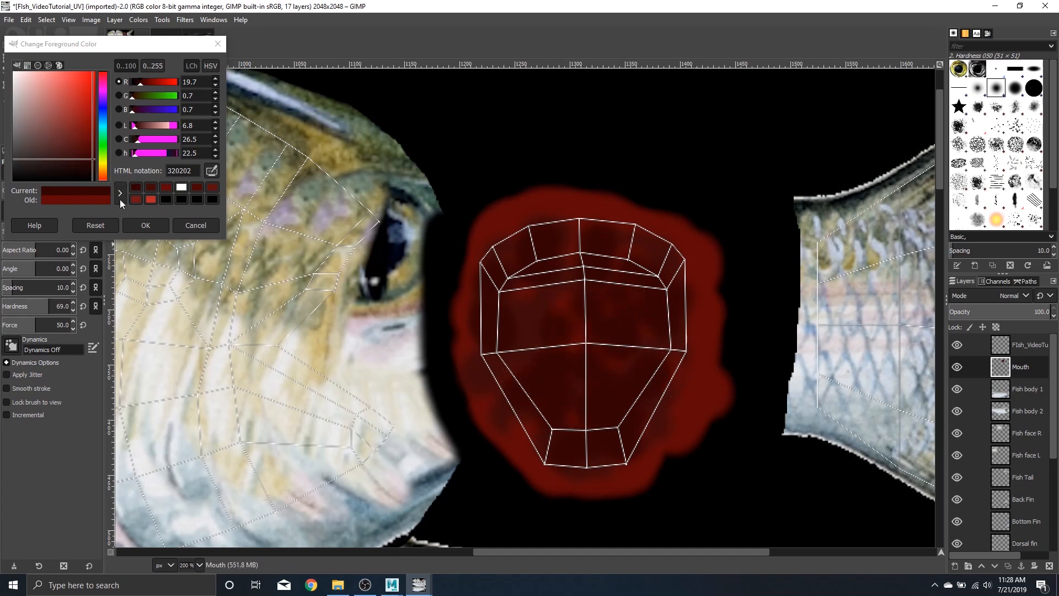
{"action": "left_click", "coordinate": [161, 188]}
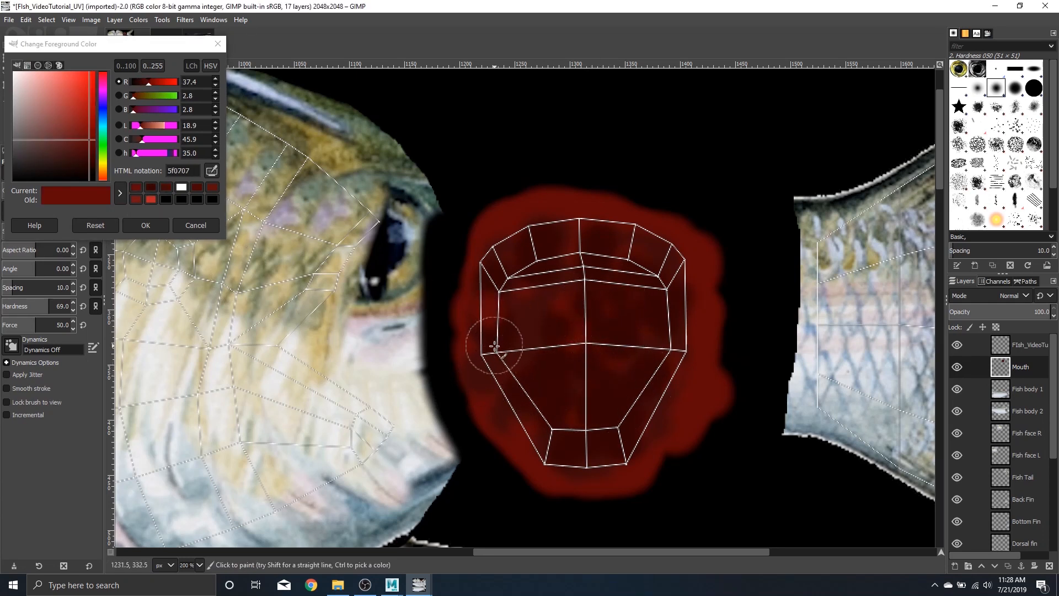
{"action": "left_click", "coordinate": [152, 187]}
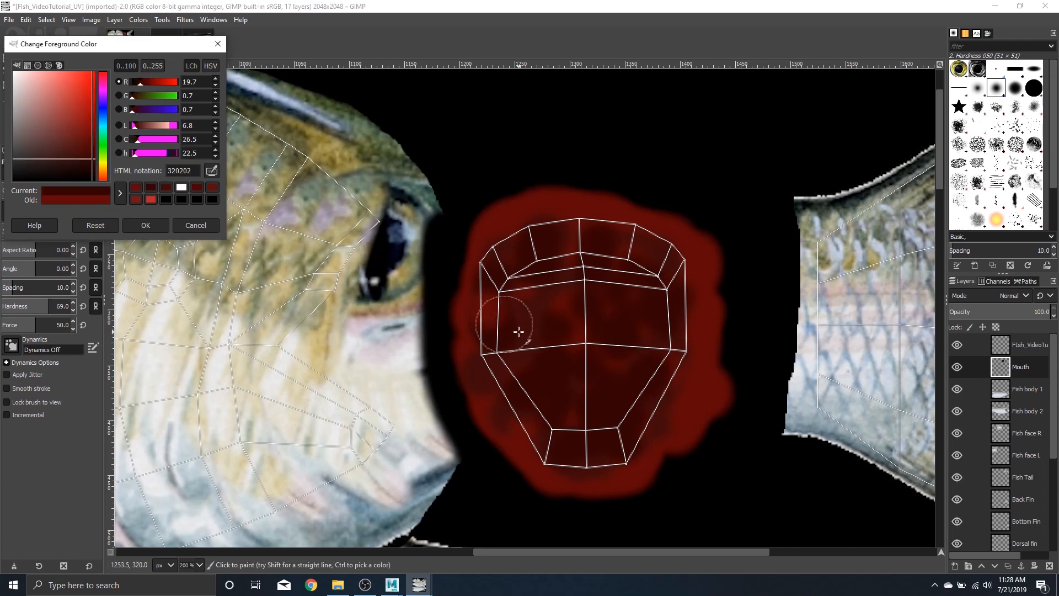
{"action": "left_click_drag", "start_coordinate": [492, 312], "coordinate": [494, 303]}
Step: Enlarge the Paintbrush to size 85 and soften the mouth shell's dark patches with 5f0707
{"action": "left_click", "coordinate": [177, 189]}
{"action": "left_click", "coordinate": [167, 188]}
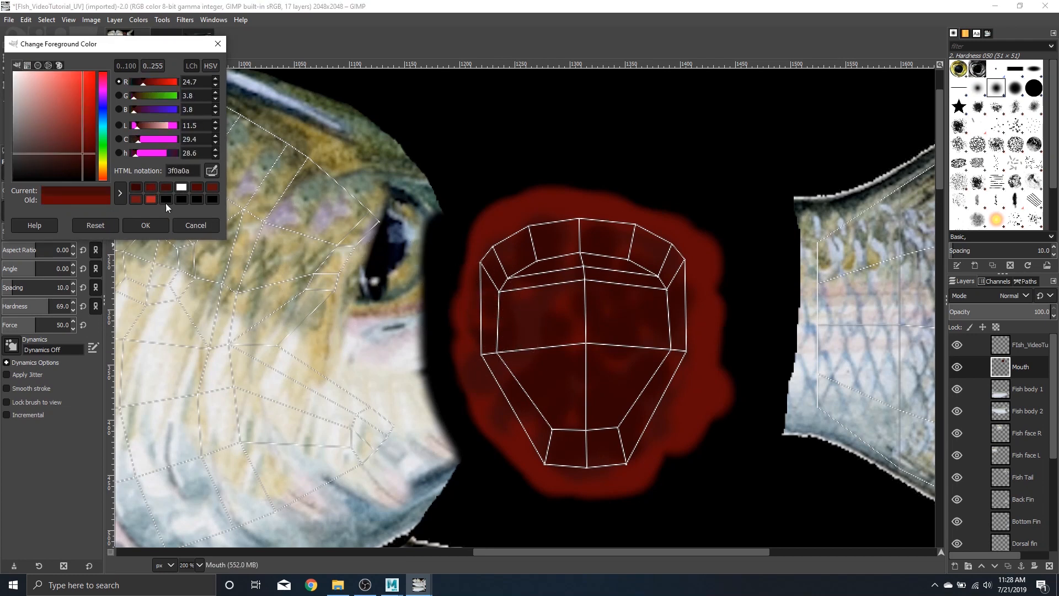
{"action": "left_click_drag", "start_coordinate": [115, 51], "coordinate": [118, 31]}
{"action": "left_click_drag", "start_coordinate": [35, 235], "coordinate": [61, 234]}
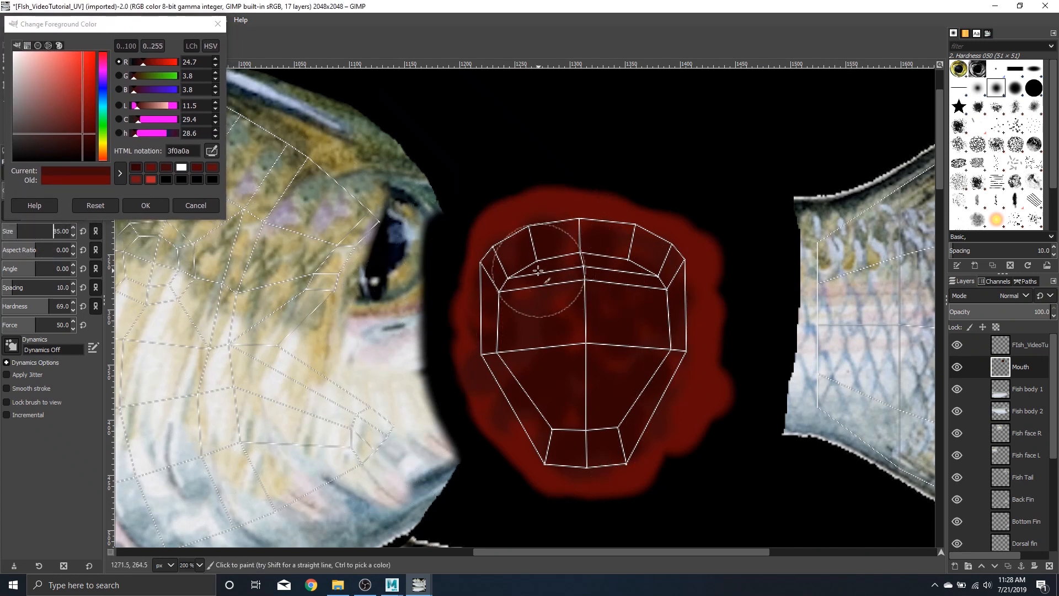
{"action": "left_click", "coordinate": [150, 176]}
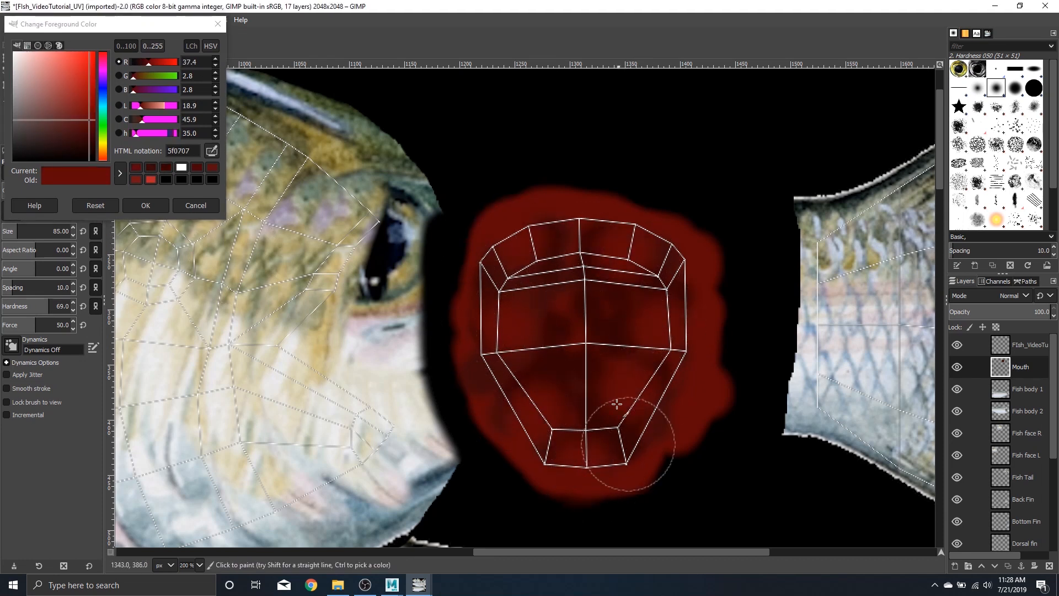
Step: Deepen the mouth shell's interior with 3f0a0a and 320202 using the size 85 brush
{"action": "left_click", "coordinate": [144, 169]}
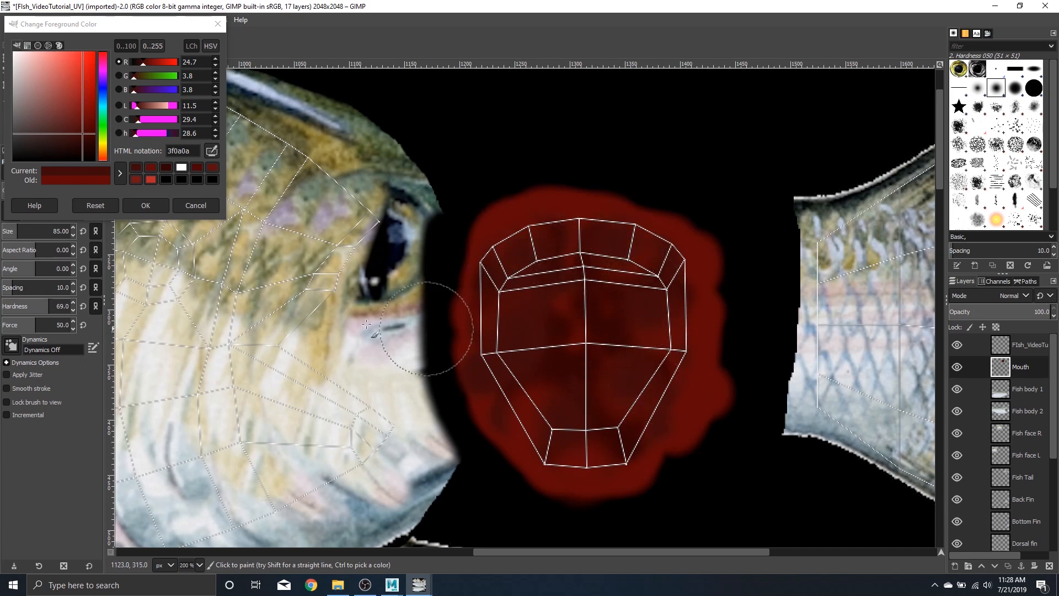
{"action": "left_click", "coordinate": [138, 170]}
{"action": "left_click", "coordinate": [537, 285]}
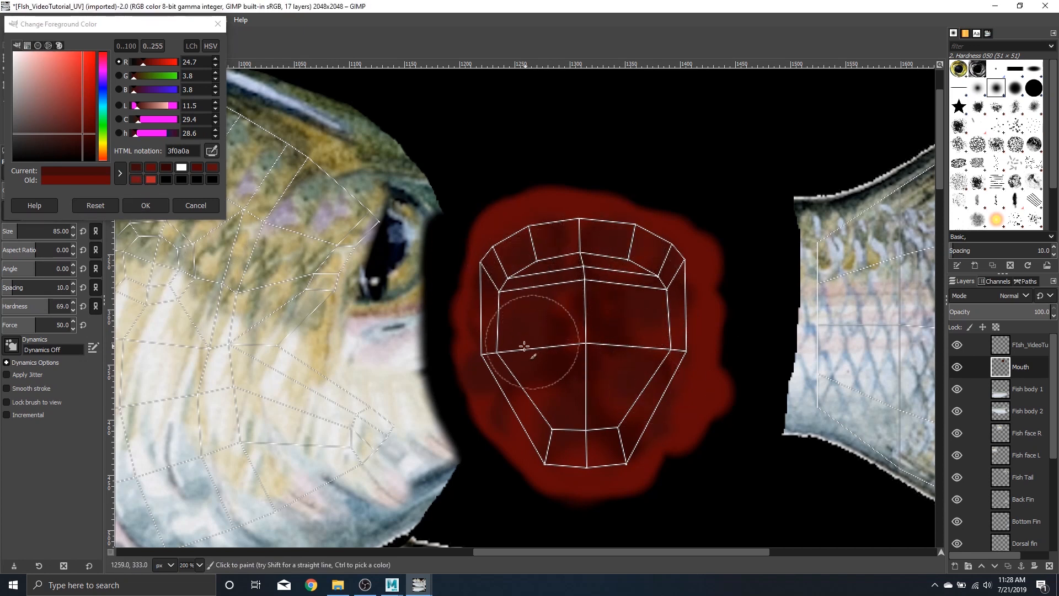
{"action": "left_click", "coordinate": [167, 167]}
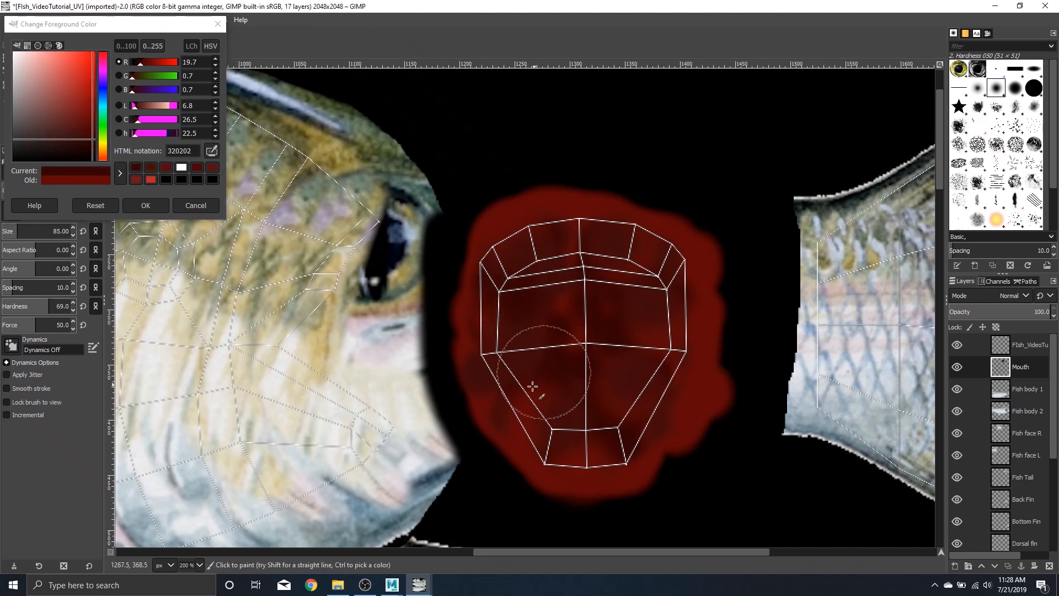
{"action": "left_click", "coordinate": [536, 418]}
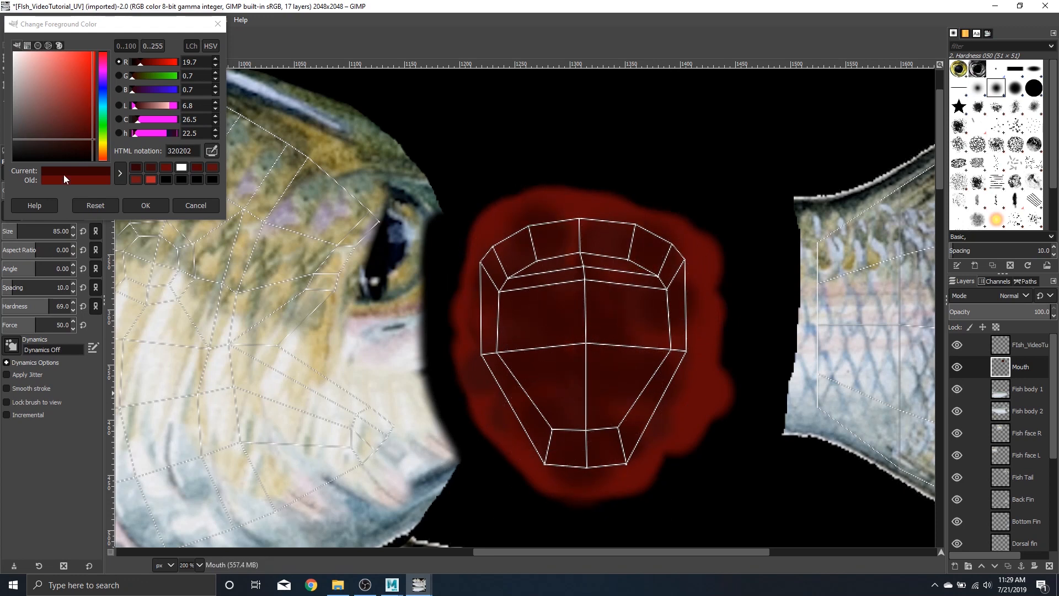
{"action": "left_click", "coordinate": [138, 167]}
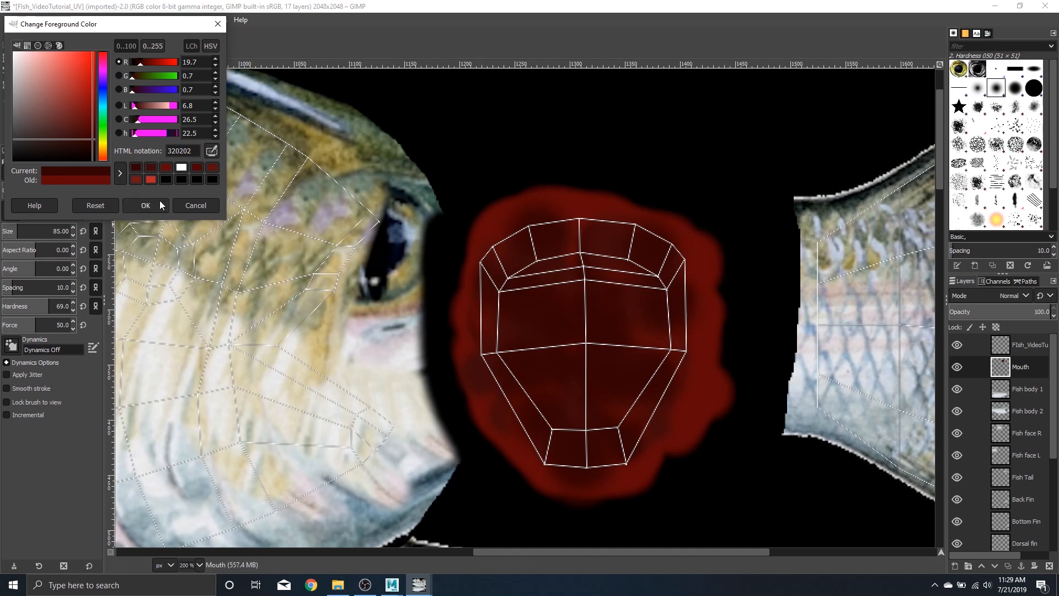
{"action": "left_click", "coordinate": [165, 170]}
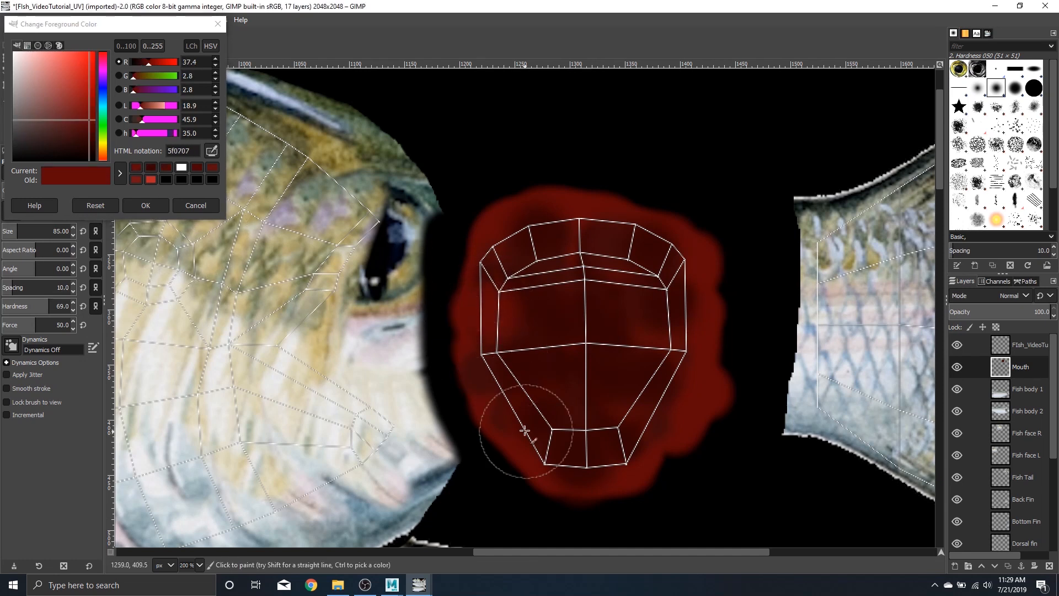
{"action": "key", "text": "ctrl+z"}
Step: Reduce the Paintbrush to size 50 and paint 3f0a0a over the inner part of the mouth shell
{"action": "left_click_drag", "start_coordinate": [30, 230], "coordinate": [7, 230]}
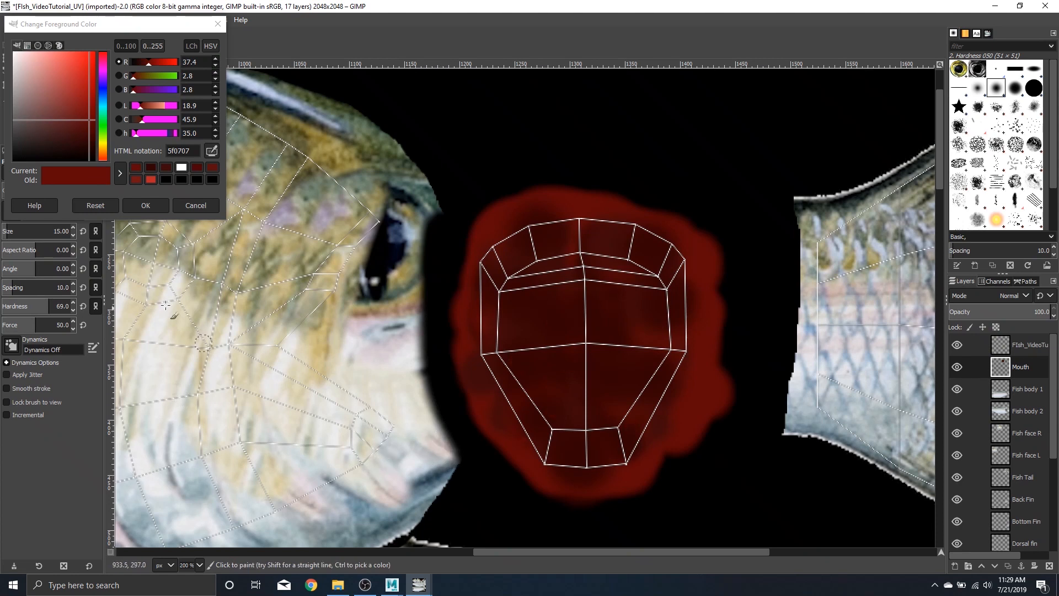
{"action": "left_click", "coordinate": [162, 165]}
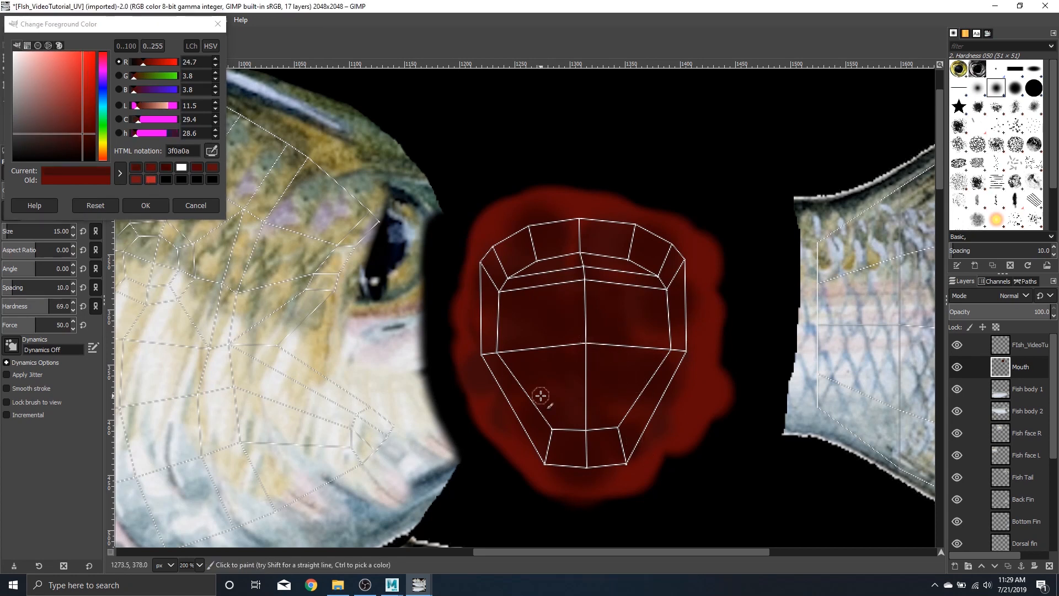
{"action": "key", "text": "ctrl"}
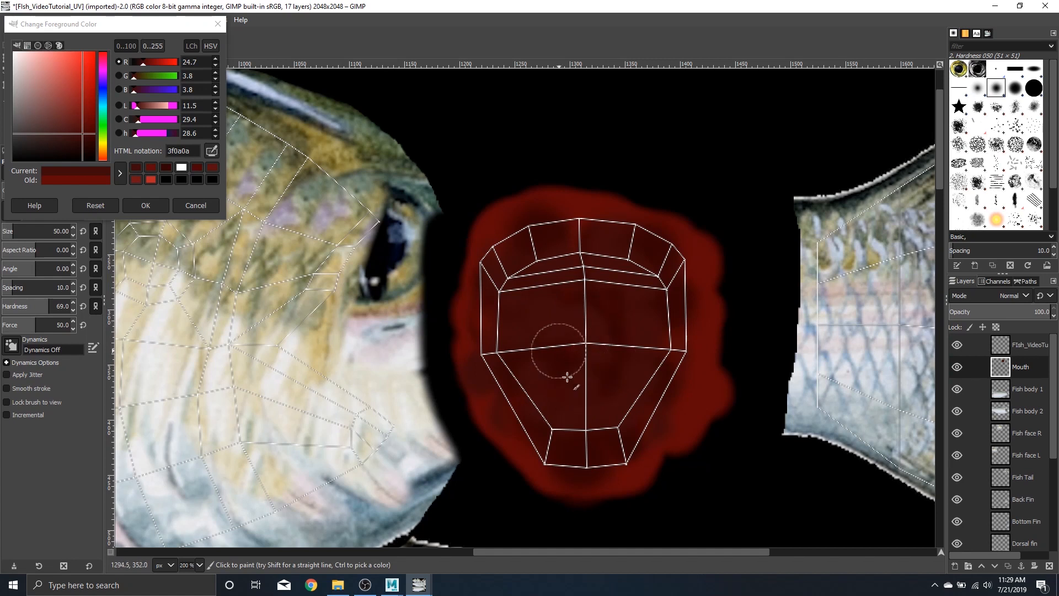
Step: Dab lighter dark red 5f0707 all around the rim of the mouth shell, leaving the centre darker
{"action": "left_click", "coordinate": [152, 168]}
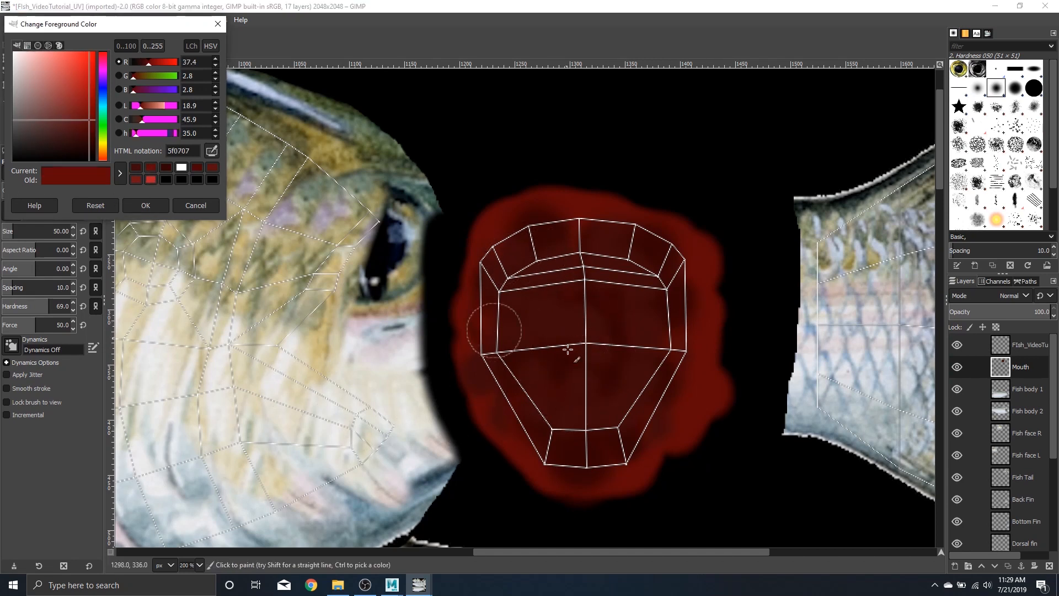
{"action": "left_click", "coordinate": [543, 244]}
{"action": "left_click", "coordinate": [596, 242]}
{"action": "left_click", "coordinate": [660, 260]}
{"action": "left_click", "coordinate": [663, 298]}
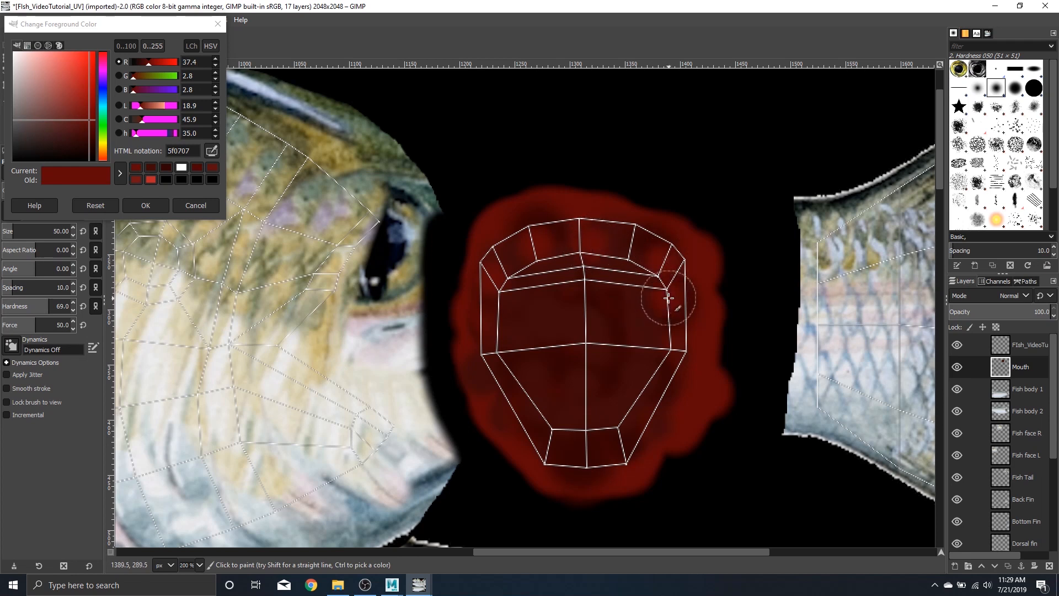
{"action": "left_click", "coordinate": [657, 390]}
{"action": "left_click", "coordinate": [606, 442]}
{"action": "left_click", "coordinate": [556, 435]}
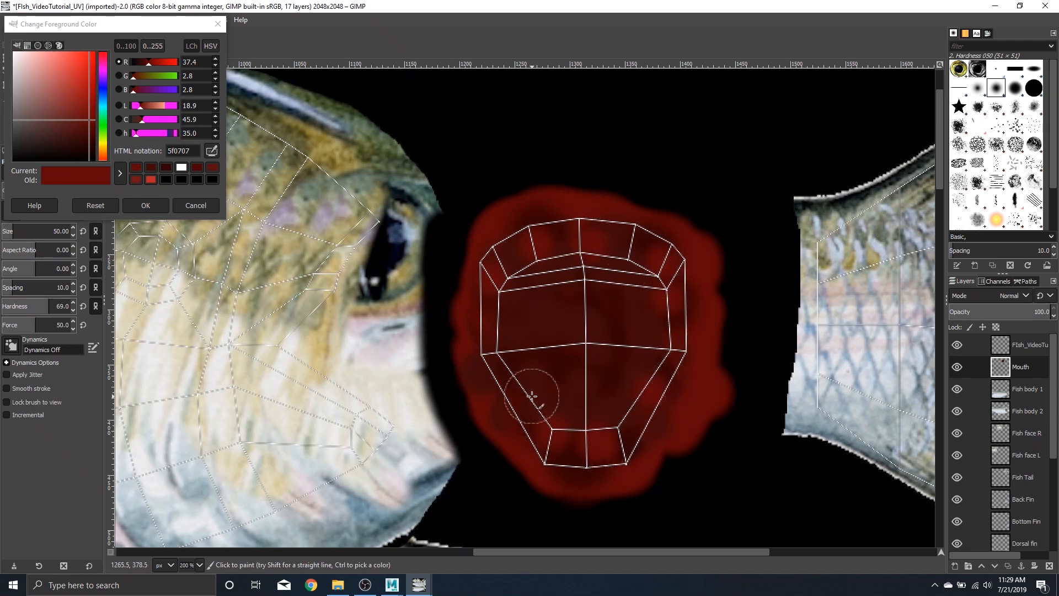
{"action": "left_click", "coordinate": [532, 396]}
{"action": "left_click", "coordinate": [510, 386]}
{"action": "left_click", "coordinate": [576, 438]}
{"action": "left_click", "coordinate": [626, 435]}
{"action": "left_click", "coordinate": [521, 362]}
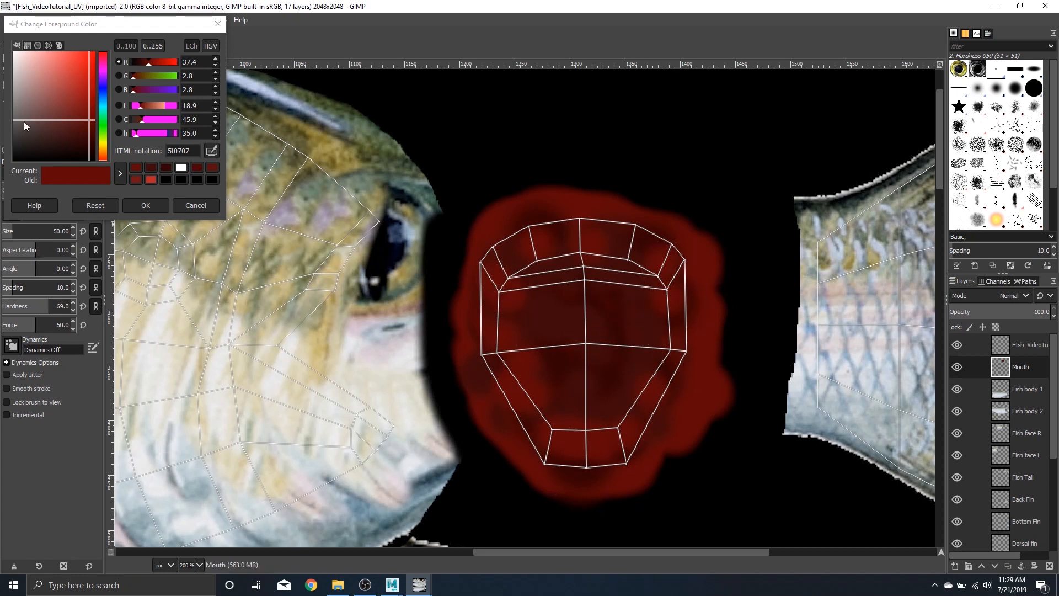
Step: Darken the centre of the mouth shell with 320202 and close the foreground colour dialog
{"action": "left_click", "coordinate": [146, 167]}
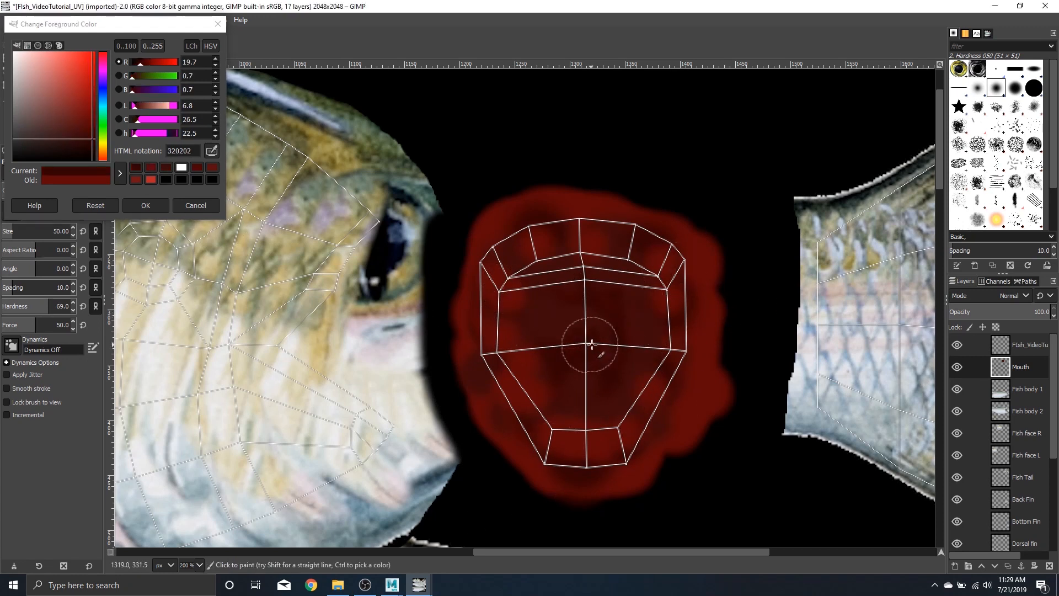
{"action": "mouse_move", "coordinate": [582, 324]}
{"action": "left_mouse_down"}
{"action": "mouse_move", "coordinate": [571, 363]}
{"action": "mouse_move", "coordinate": [596, 348]}
{"action": "left_mouse_up"}
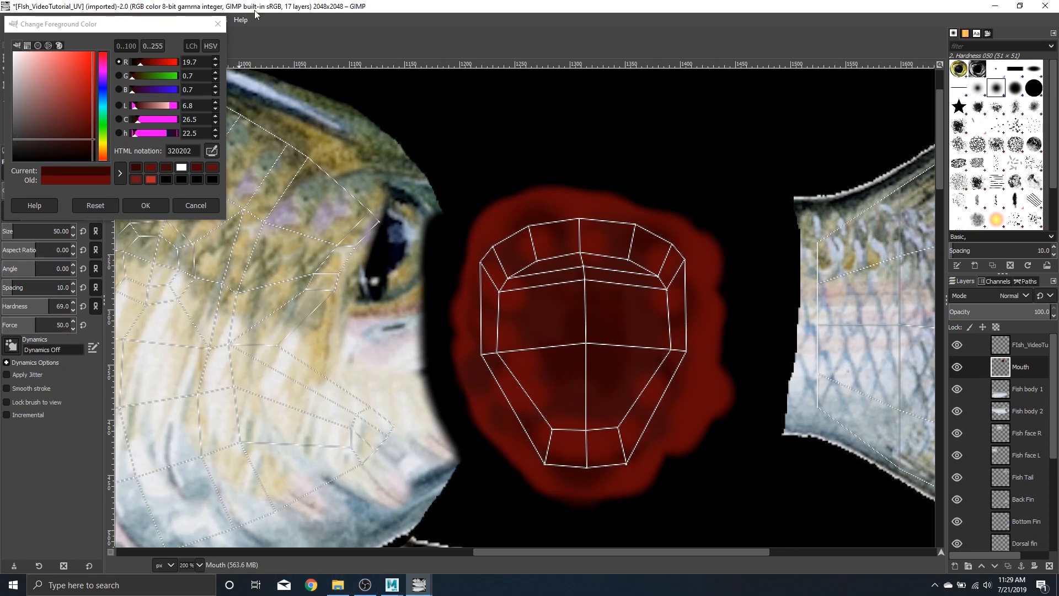
{"action": "left_click", "coordinate": [218, 24]}
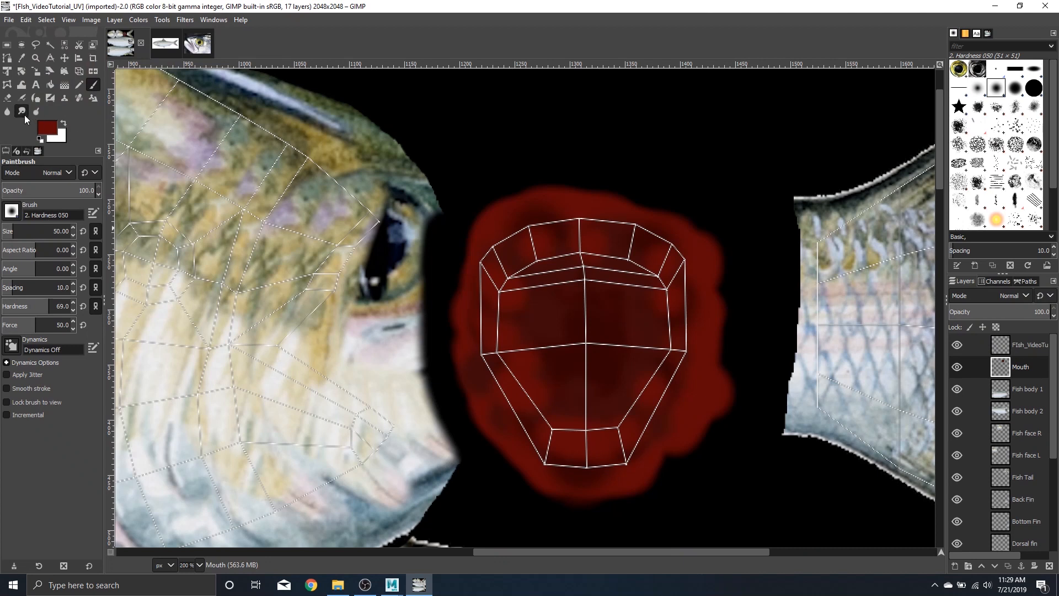
Step: Blend the painted reds across the mouth shell with the Smudge tool at size 50 and rate 50
{"action": "left_click", "coordinate": [25, 115]}
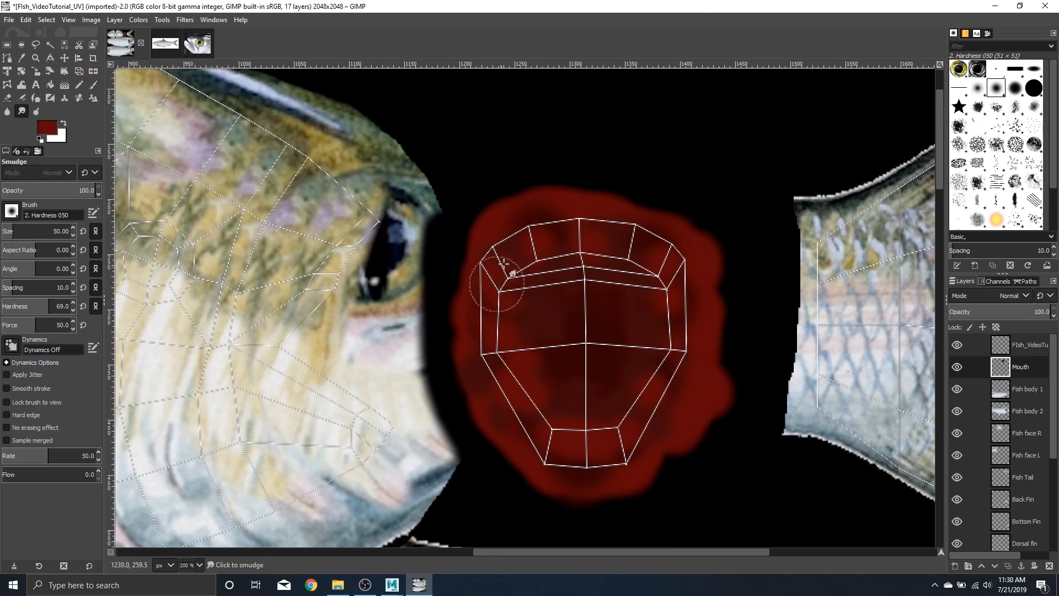
{"action": "mouse_move", "coordinate": [502, 267]}
{"action": "left_mouse_down"}
{"action": "mouse_move", "coordinate": [490, 339]}
{"action": "mouse_move", "coordinate": [501, 376]}
{"action": "mouse_move", "coordinate": [499, 361]}
{"action": "mouse_move", "coordinate": [524, 405]}
{"action": "mouse_move", "coordinate": [538, 406]}
{"action": "mouse_move", "coordinate": [548, 448]}
{"action": "mouse_move", "coordinate": [572, 412]}
{"action": "mouse_move", "coordinate": [612, 446]}
{"action": "mouse_move", "coordinate": [577, 413]}
{"action": "mouse_move", "coordinate": [572, 423]}
{"action": "mouse_move", "coordinate": [570, 385]}
{"action": "mouse_move", "coordinate": [557, 403]}
{"action": "mouse_move", "coordinate": [534, 401]}
{"action": "mouse_move", "coordinate": [514, 363]}
{"action": "mouse_move", "coordinate": [568, 343]}
{"action": "mouse_move", "coordinate": [531, 374]}
{"action": "mouse_move", "coordinate": [485, 342]}
{"action": "mouse_move", "coordinate": [552, 345]}
{"action": "mouse_move", "coordinate": [494, 287]}
{"action": "mouse_move", "coordinate": [533, 266]}
{"action": "mouse_move", "coordinate": [573, 285]}
{"action": "mouse_move", "coordinate": [598, 266]}
{"action": "mouse_move", "coordinate": [574, 307]}
{"action": "mouse_move", "coordinate": [658, 270]}
{"action": "mouse_move", "coordinate": [674, 288]}
{"action": "mouse_move", "coordinate": [672, 334]}
{"action": "mouse_move", "coordinate": [643, 364]}
{"action": "mouse_move", "coordinate": [640, 400]}
{"action": "mouse_move", "coordinate": [621, 420]}
{"action": "mouse_move", "coordinate": [670, 358]}
{"action": "mouse_move", "coordinate": [691, 360]}
{"action": "mouse_move", "coordinate": [669, 345]}
{"action": "mouse_move", "coordinate": [662, 283]}
{"action": "mouse_move", "coordinate": [621, 265]}
{"action": "mouse_move", "coordinate": [665, 281]}
{"action": "mouse_move", "coordinate": [566, 245]}
{"action": "mouse_move", "coordinate": [571, 254]}
{"action": "mouse_move", "coordinate": [533, 249]}
{"action": "mouse_move", "coordinate": [524, 305]}
{"action": "mouse_move", "coordinate": [538, 378]}
{"action": "mouse_move", "coordinate": [597, 394]}
{"action": "mouse_move", "coordinate": [562, 398]}
{"action": "mouse_move", "coordinate": [509, 373]}
{"action": "mouse_move", "coordinate": [595, 440]}
{"action": "mouse_move", "coordinate": [565, 331]}
{"action": "mouse_move", "coordinate": [545, 389]}
{"action": "mouse_move", "coordinate": [586, 401]}
{"action": "mouse_move", "coordinate": [569, 320]}
{"action": "mouse_move", "coordinate": [582, 360]}
{"action": "mouse_move", "coordinate": [575, 332]}
{"action": "mouse_move", "coordinate": [610, 299]}
{"action": "mouse_move", "coordinate": [630, 304]}
{"action": "mouse_move", "coordinate": [600, 376]}
{"action": "left_mouse_up"}
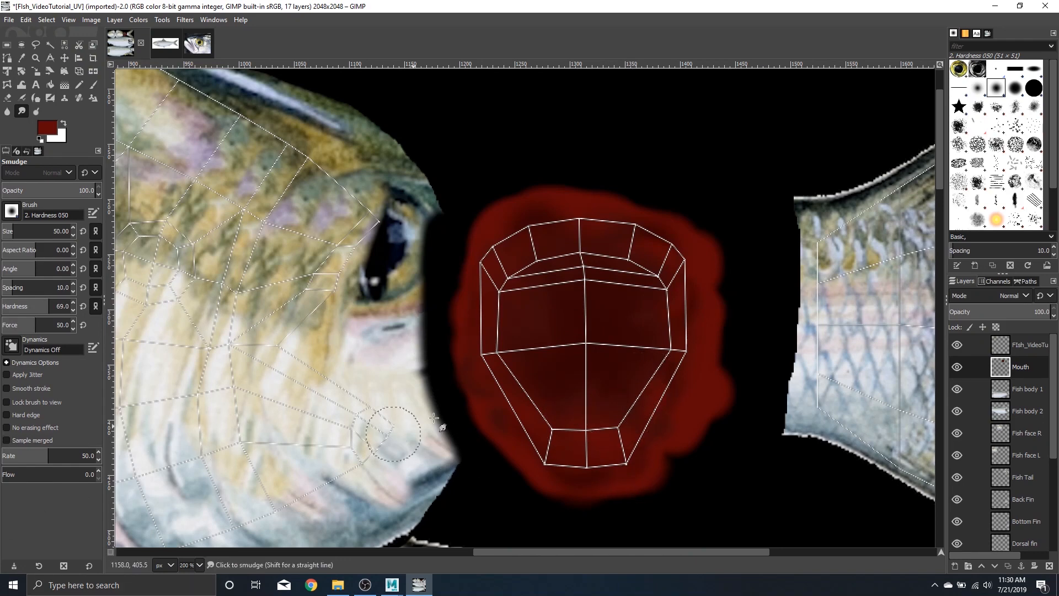
{"action": "scroll", "coordinate": [623, 348], "scroll_direction": "down", "scroll_amount": 5, "text": "ctrl"}
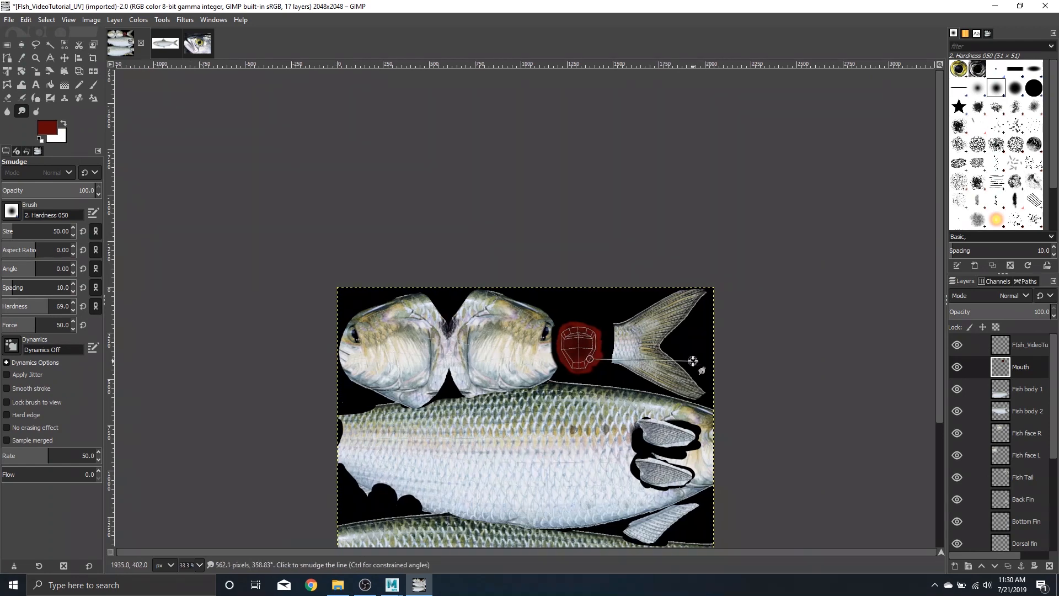
{"action": "left_click_drag", "start_coordinate": [940, 227], "coordinate": [939, 316]}
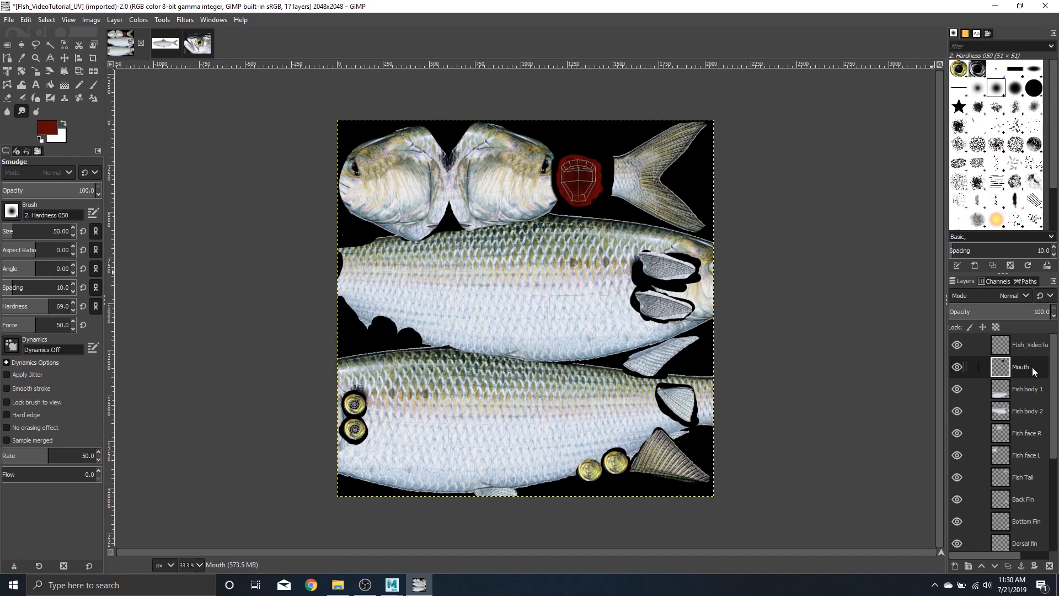
{"action": "left_click_drag", "start_coordinate": [1057, 394], "coordinate": [1057, 500]}
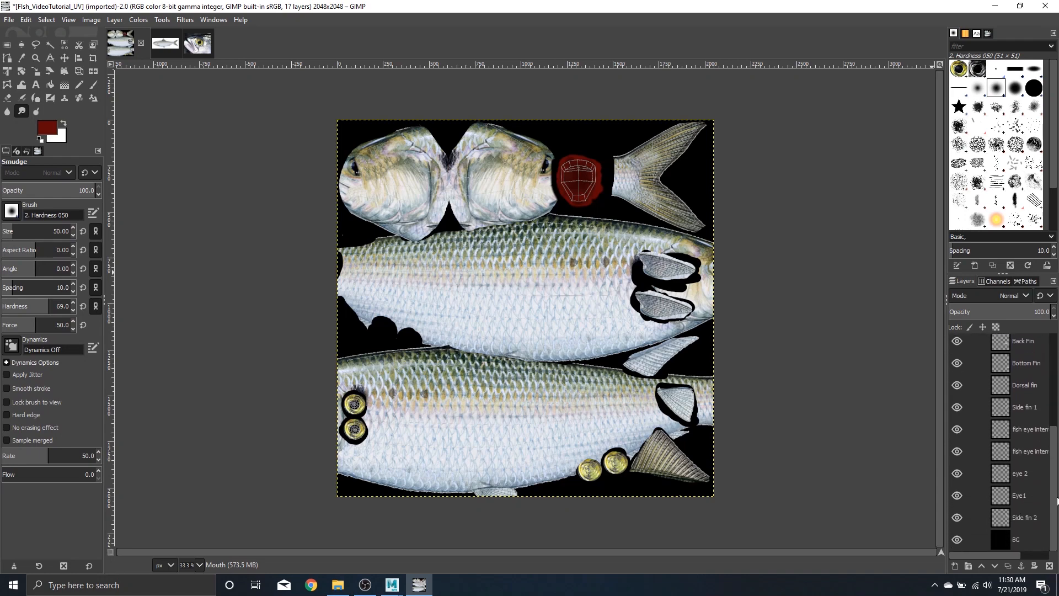
{"action": "left_click", "coordinate": [1024, 517]}
{"action": "left_click", "coordinate": [1024, 499]}
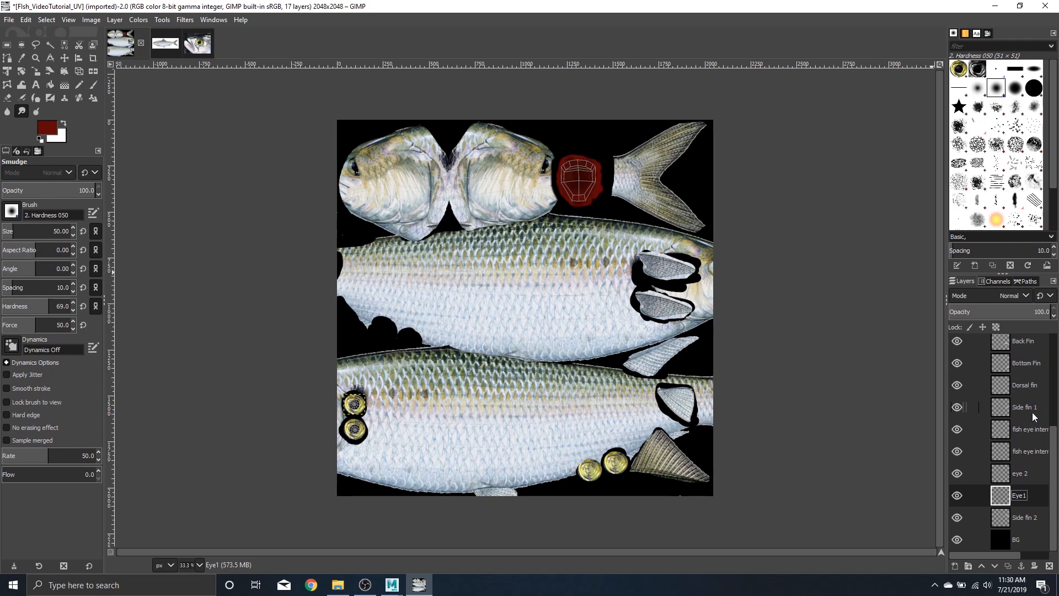
{"action": "left_click", "coordinate": [1037, 432]}
{"action": "left_click", "coordinate": [1038, 450]}
{"action": "scroll", "coordinate": [1045, 418], "scroll_direction": "up", "scroll_amount": 3}
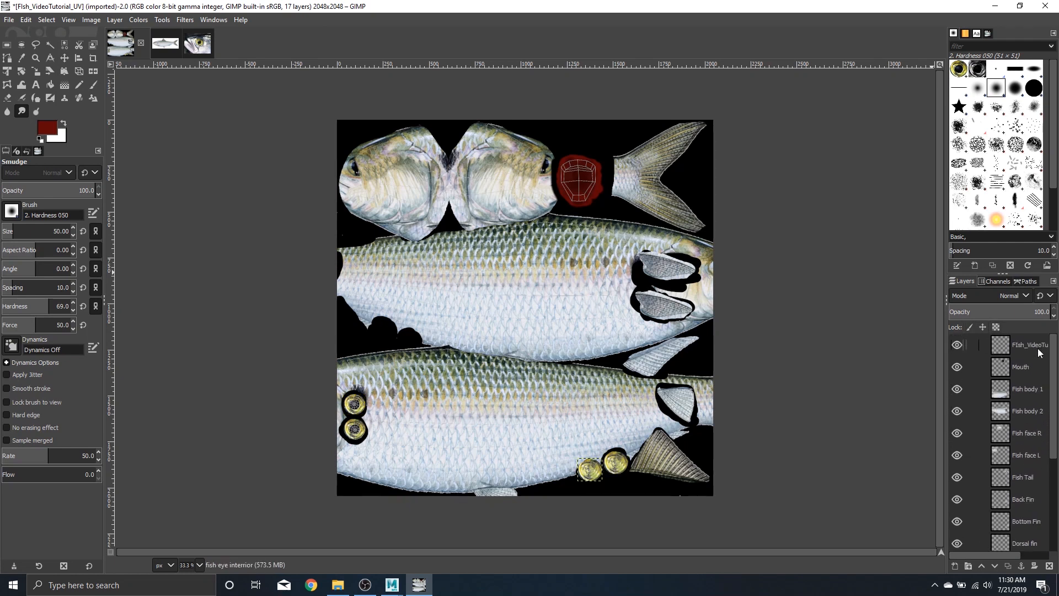
Step: Create a new layer group directly above the Mouth layer and name it Diffuse
{"action": "left_click", "coordinate": [1025, 369]}
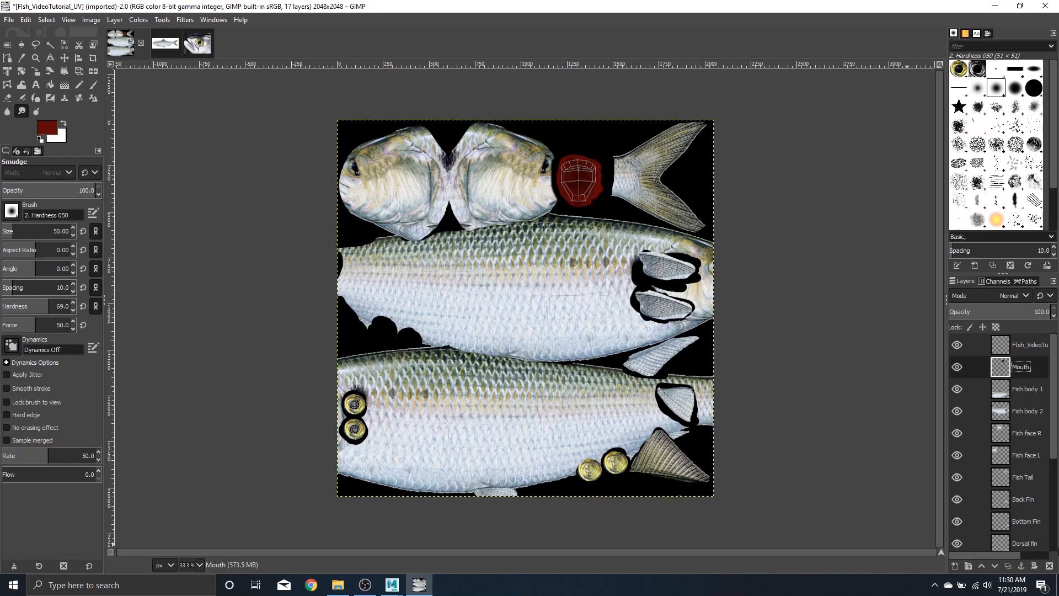
{"action": "left_click", "coordinate": [970, 567]}
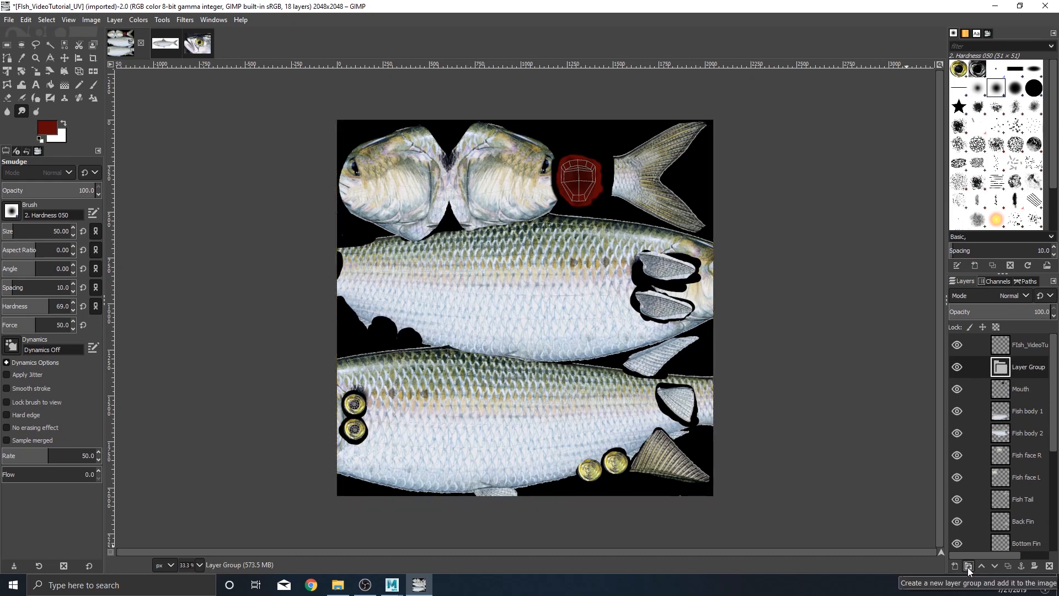
{"action": "double_click", "coordinate": [1034, 370]}
{"action": "type", "text": "Di"}
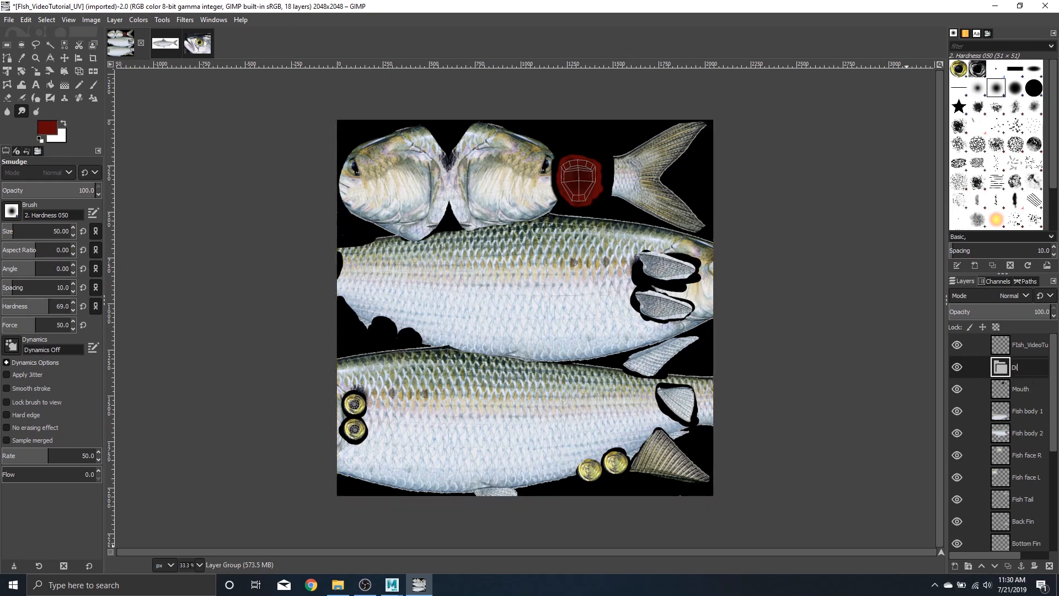
{"action": "type", "text": "ffuse"}
{"action": "key", "text": "Return"}
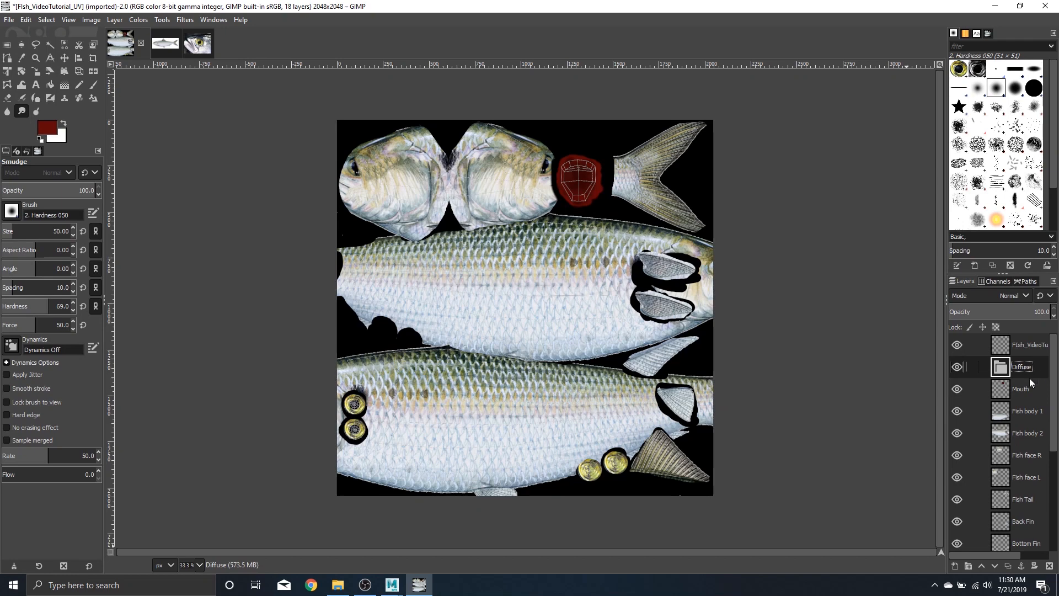
Step: Move the Mouth, Fish body 1 and Fish body 2 layers into the Diffuse group
{"action": "left_click", "coordinate": [1026, 389]}
{"action": "left_click_drag", "start_coordinate": [1026, 382], "coordinate": [1024, 370]}
{"action": "left_click", "coordinate": [1025, 415]}
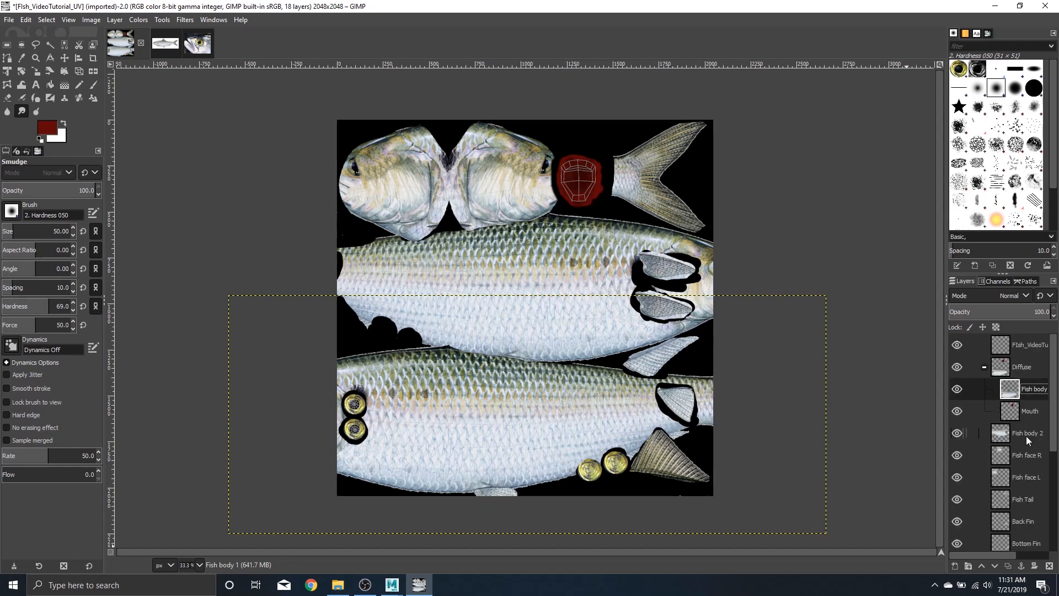
{"action": "left_click", "coordinate": [1030, 379]}
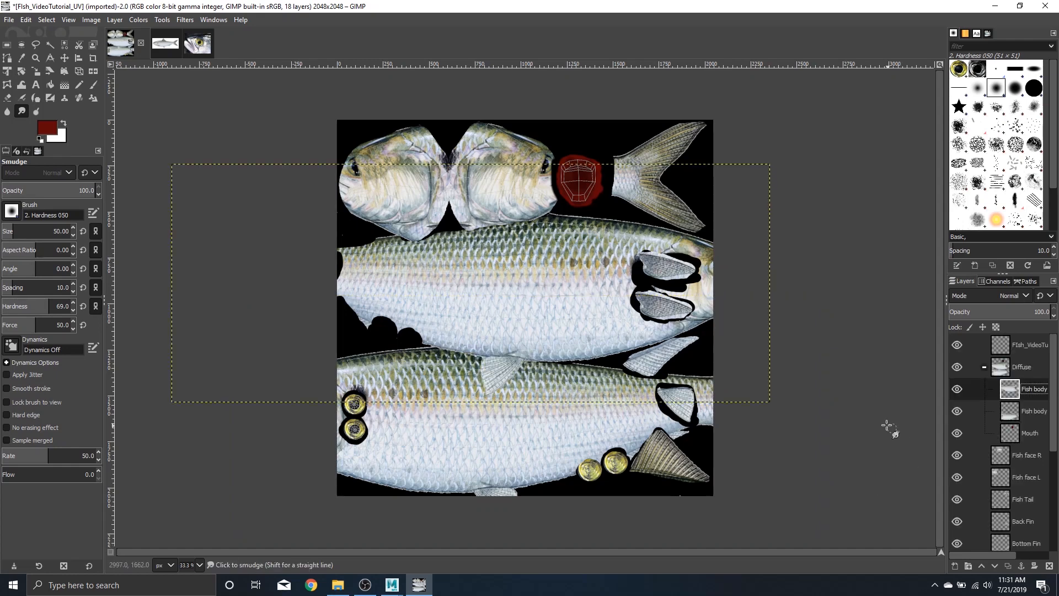
Step: Save the image as FIsh_VideoTutorial_Texturing.xcf in the Gimp folder inside Fish_Demo's sourceimages folder
{"action": "key", "text": "ctrl+s"}
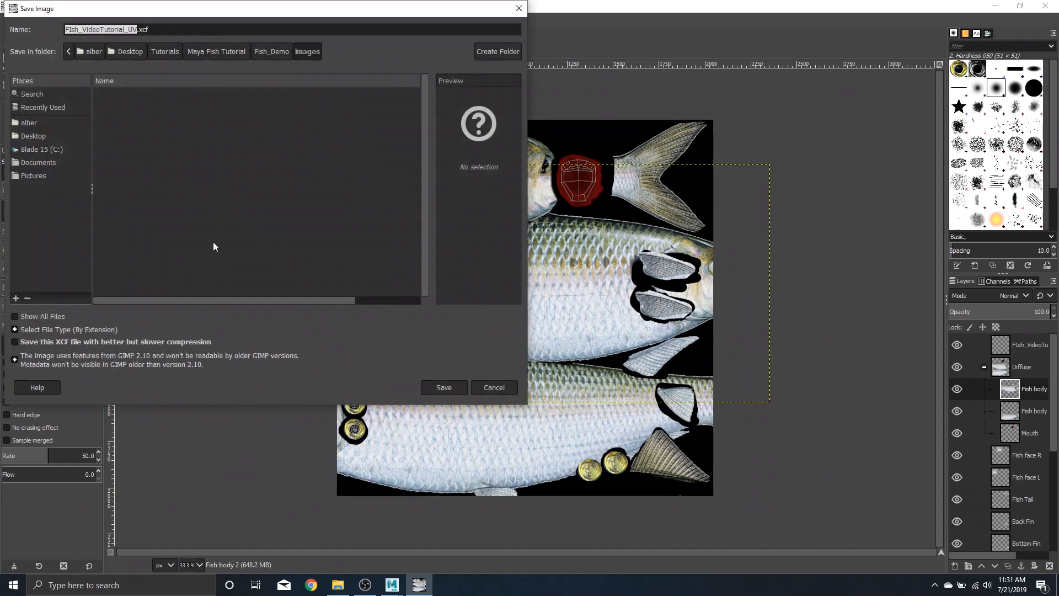
{"action": "left_click", "coordinate": [270, 57]}
{"action": "double_click", "coordinate": [131, 253]}
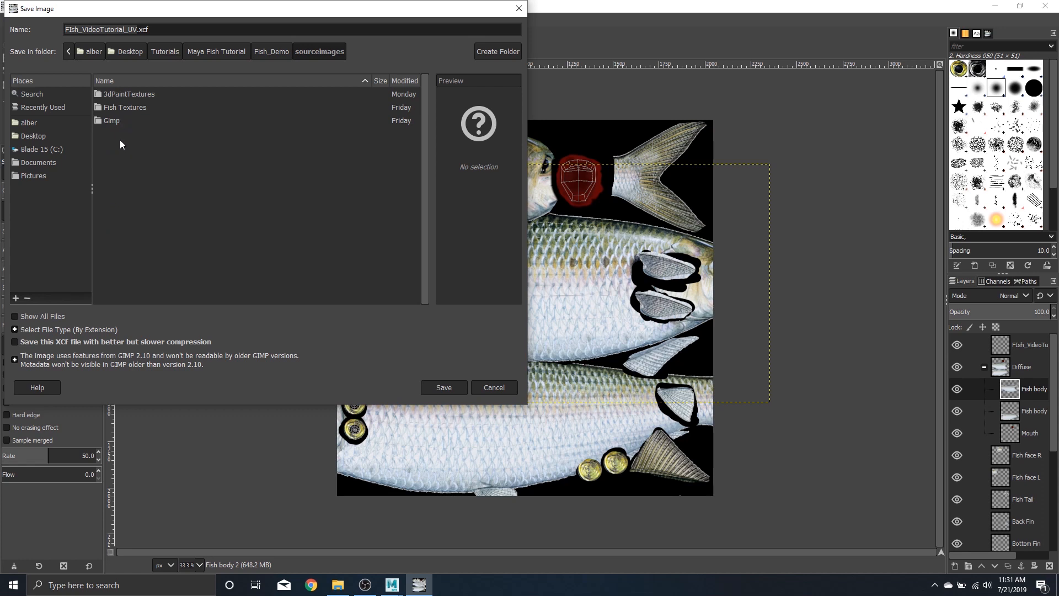
{"action": "double_click", "coordinate": [111, 121]}
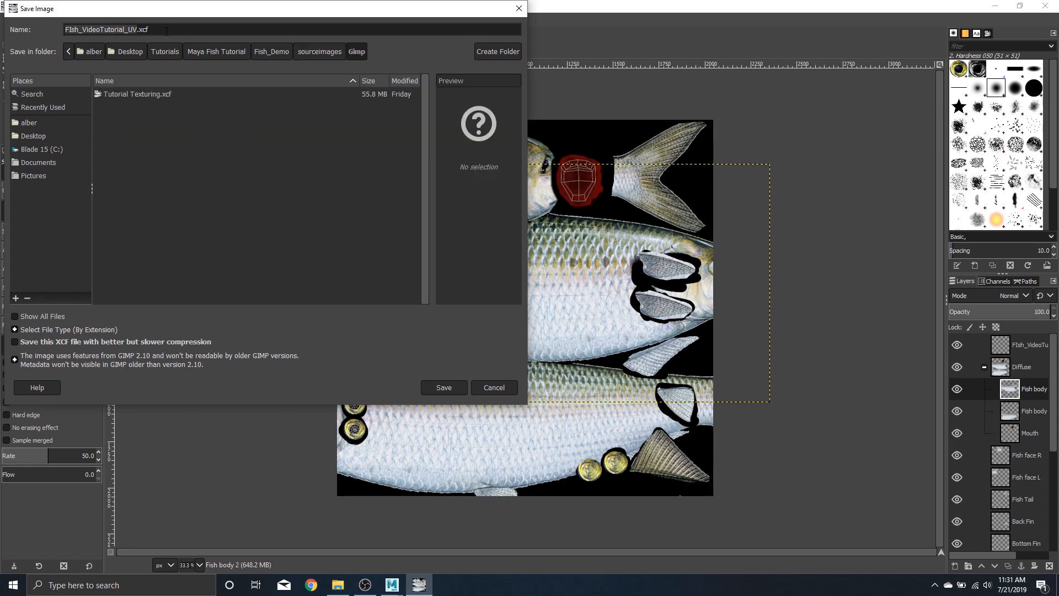
{"action": "left_click", "coordinate": [139, 29]}
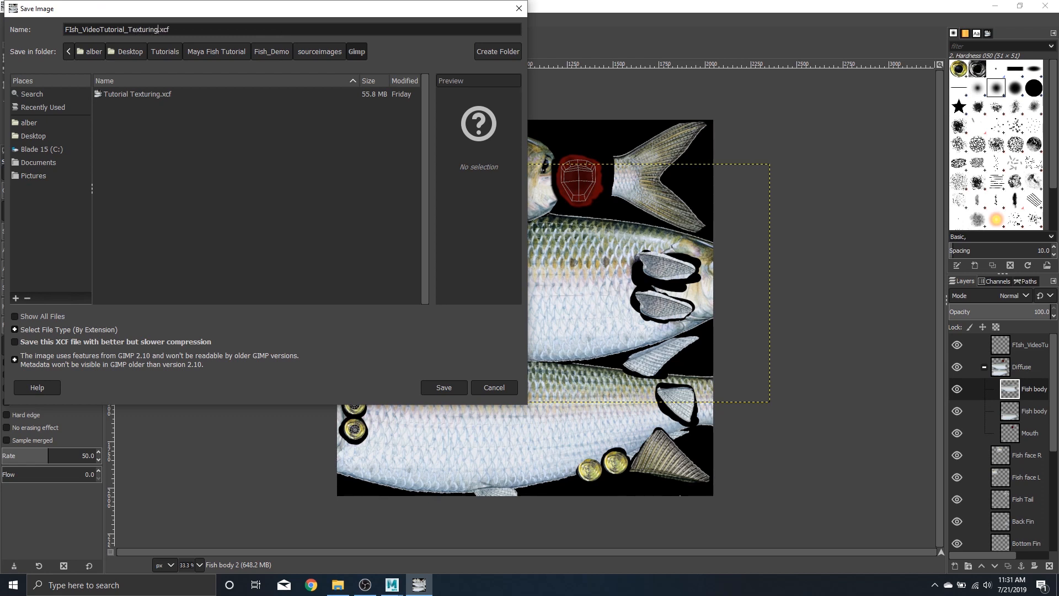
Step: Save the project as FIsh_VideoTutorial_Texturing.xcf in the Gimp folder
{"action": "left_click", "coordinate": [447, 387]}
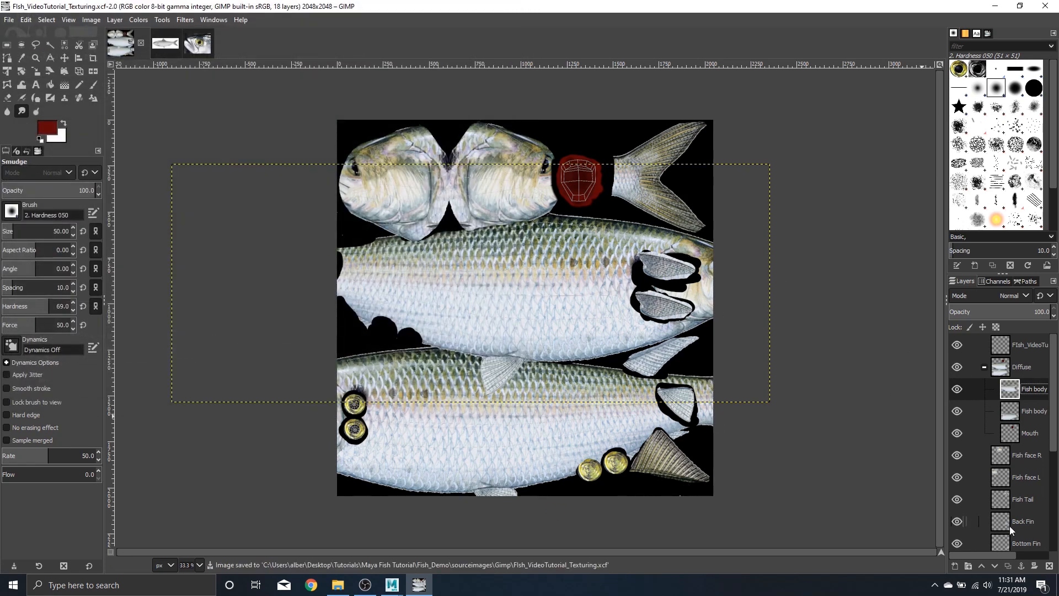
Step: Move the Fish face R, Fish face L and Fish Tail layers into the Diffuse group
{"action": "left_click_drag", "start_coordinate": [1021, 455], "coordinate": [1021, 384]}
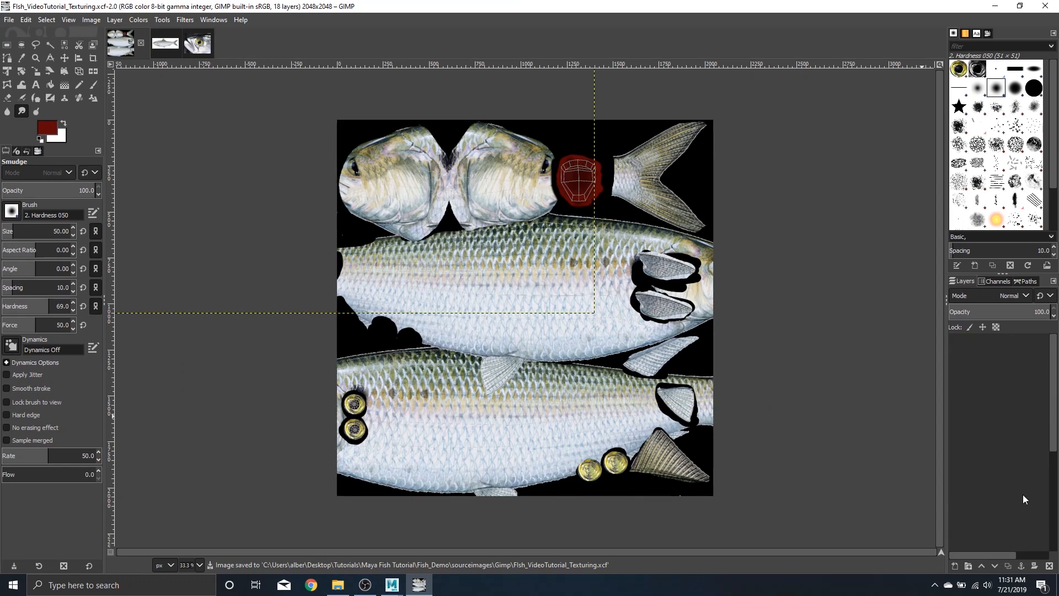
{"action": "left_click_drag", "start_coordinate": [1024, 500], "coordinate": [1038, 398]}
{"action": "left_click_drag", "start_coordinate": [1029, 503], "coordinate": [1029, 390]}
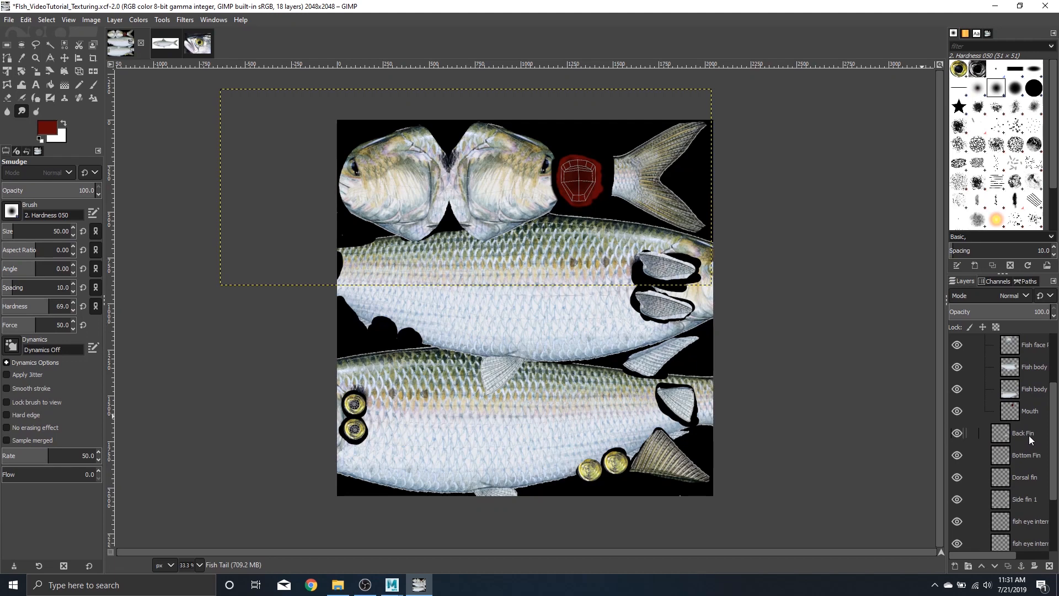
Step: Try to link the Back Fin and Bottom Fin layers together
{"action": "left_click", "coordinate": [986, 434]}
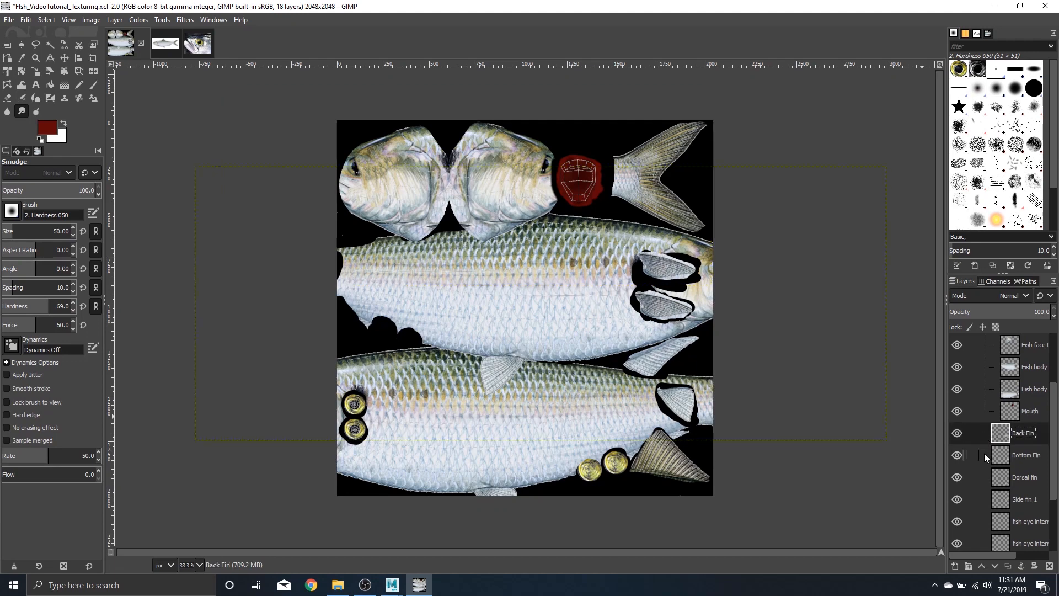
{"action": "left_click", "coordinate": [984, 453]}
{"action": "left_click", "coordinate": [987, 440]}
{"action": "left_click", "coordinate": [991, 456]}
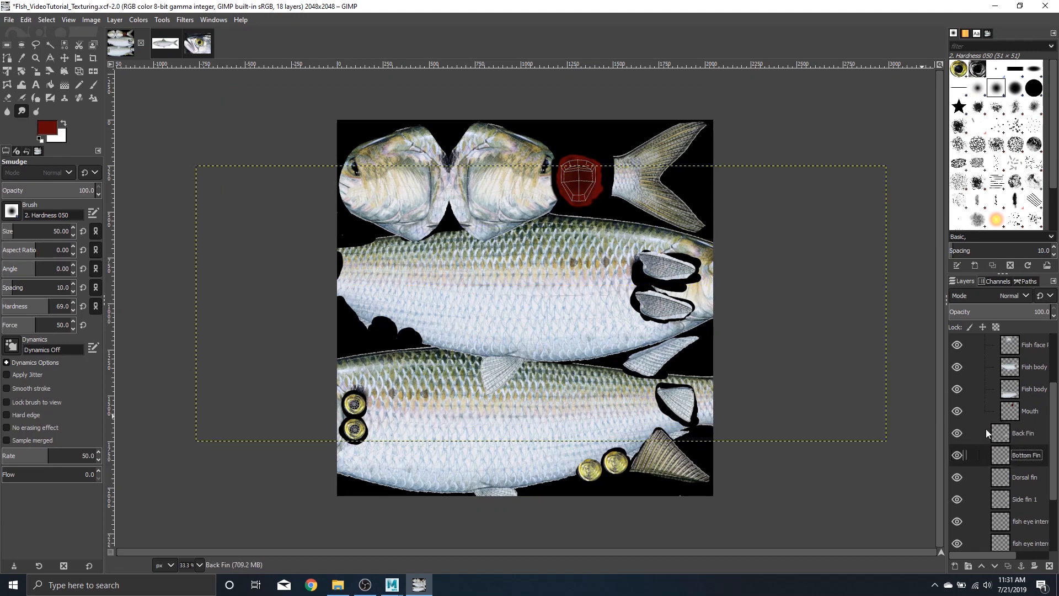
{"action": "mouse_move", "coordinate": [985, 431]}
{"action": "left_mouse_down"}
{"action": "mouse_move", "coordinate": [1008, 444]}
{"action": "mouse_move", "coordinate": [978, 432]}
{"action": "left_mouse_up"}
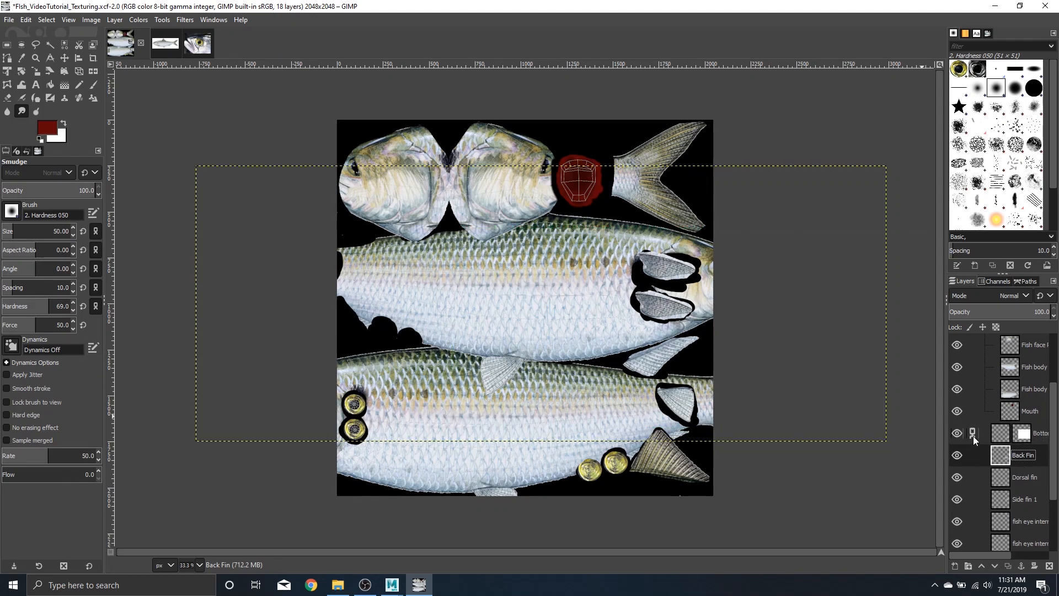
{"action": "left_click", "coordinate": [985, 432]}
Step: Move the Bottom Fin, Back Fin and Dorsal fin layers into the Diffuse group
{"action": "left_click", "coordinate": [1024, 434]}
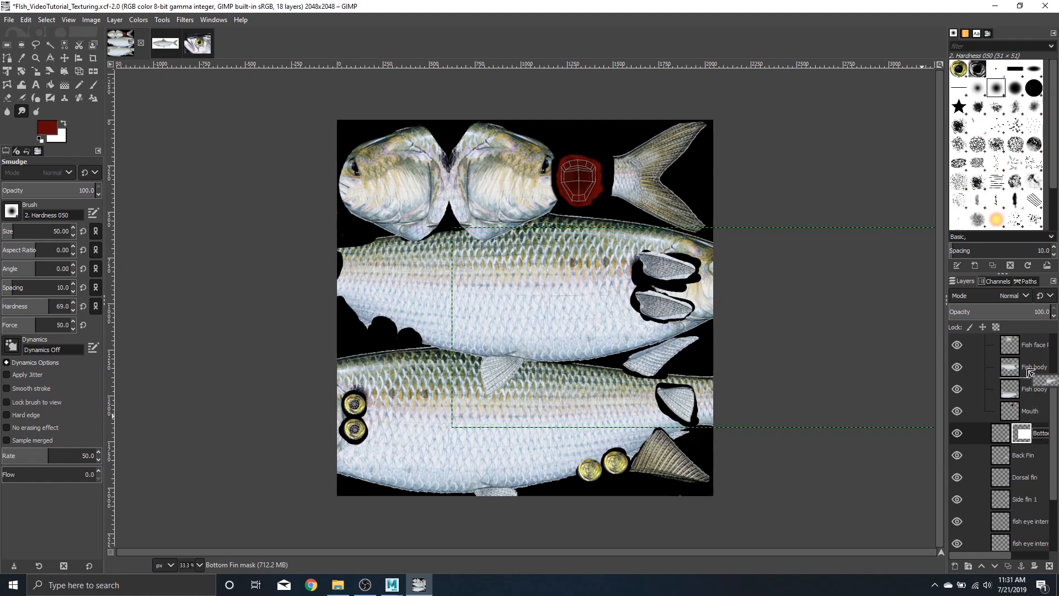
{"action": "scroll", "coordinate": [1021, 441], "scroll_direction": "up", "scroll_amount": 4}
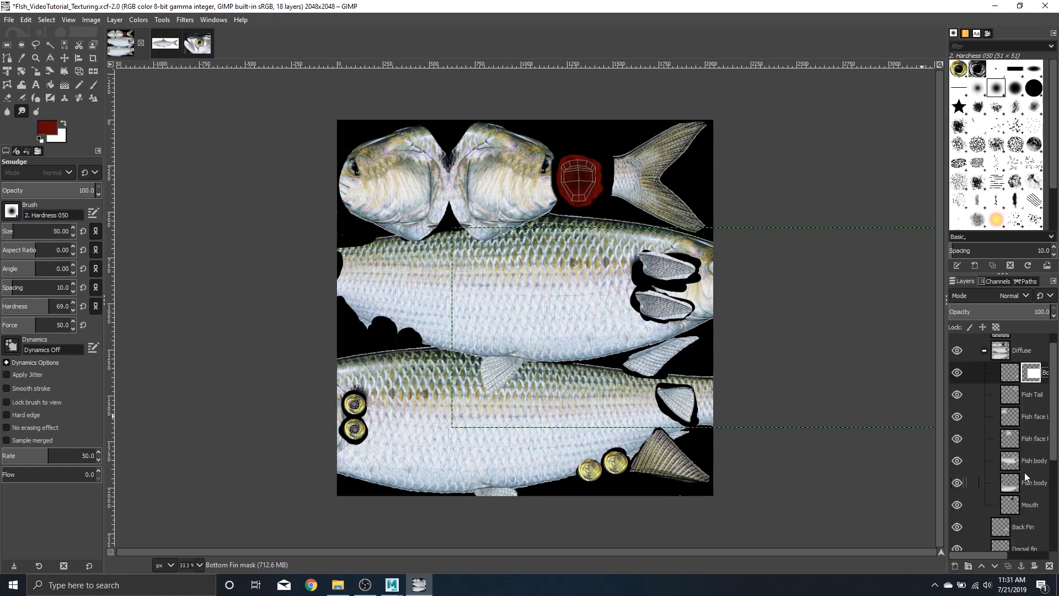
{"action": "left_click", "coordinate": [1029, 526]}
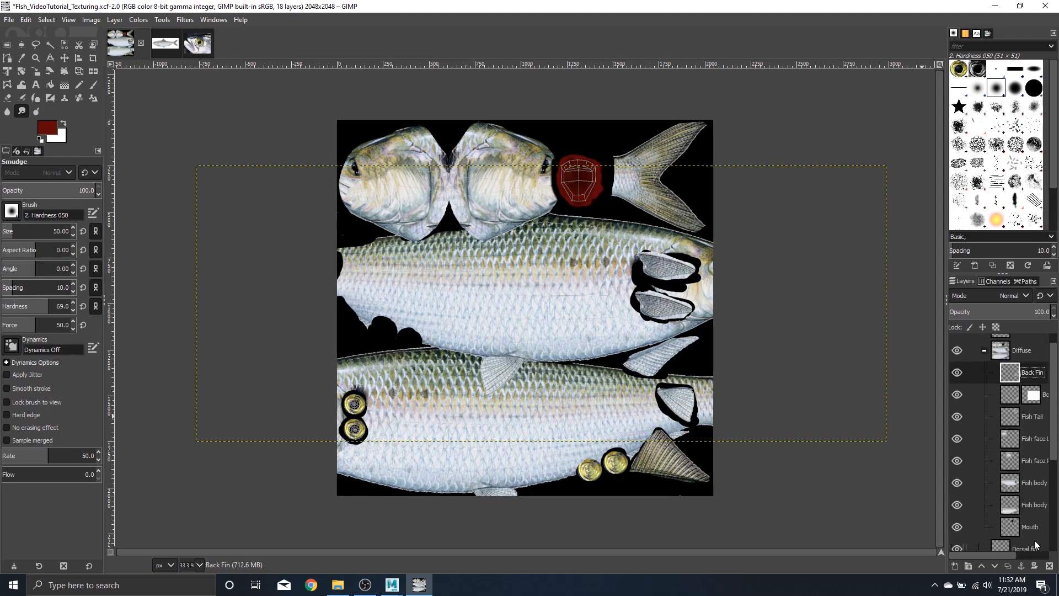
{"action": "left_click_drag", "start_coordinate": [1025, 540], "coordinate": [1032, 381]}
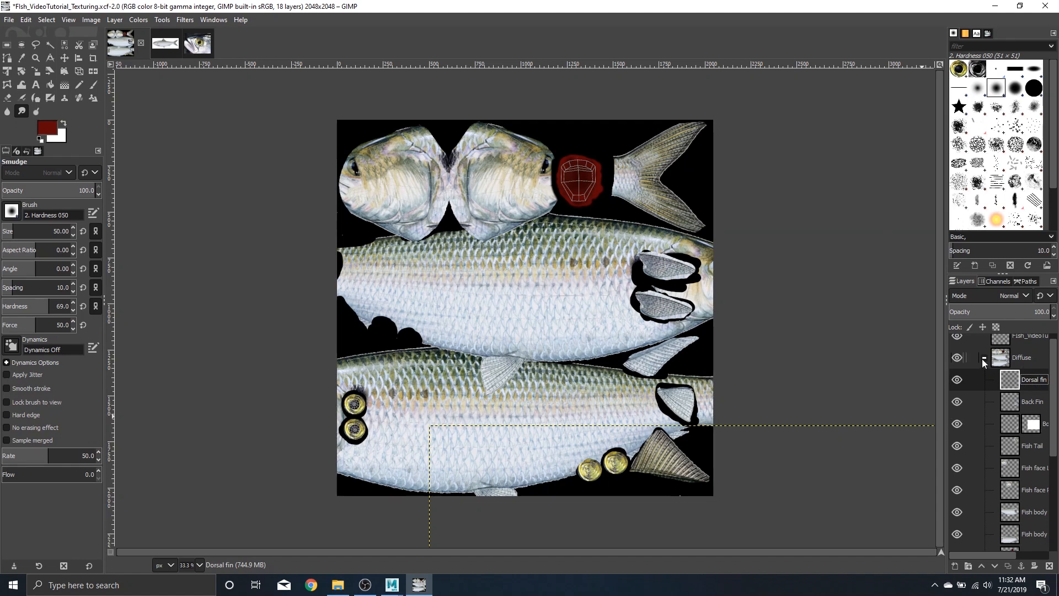
Step: Collapse the Diffuse group and move it down the layer stack, below the remaining ungrouped fin and eye layers
{"action": "left_click", "coordinate": [983, 358]}
{"action": "left_click", "coordinate": [1019, 366]}
{"action": "left_click_drag", "start_coordinate": [1020, 366], "coordinate": [1022, 497]}
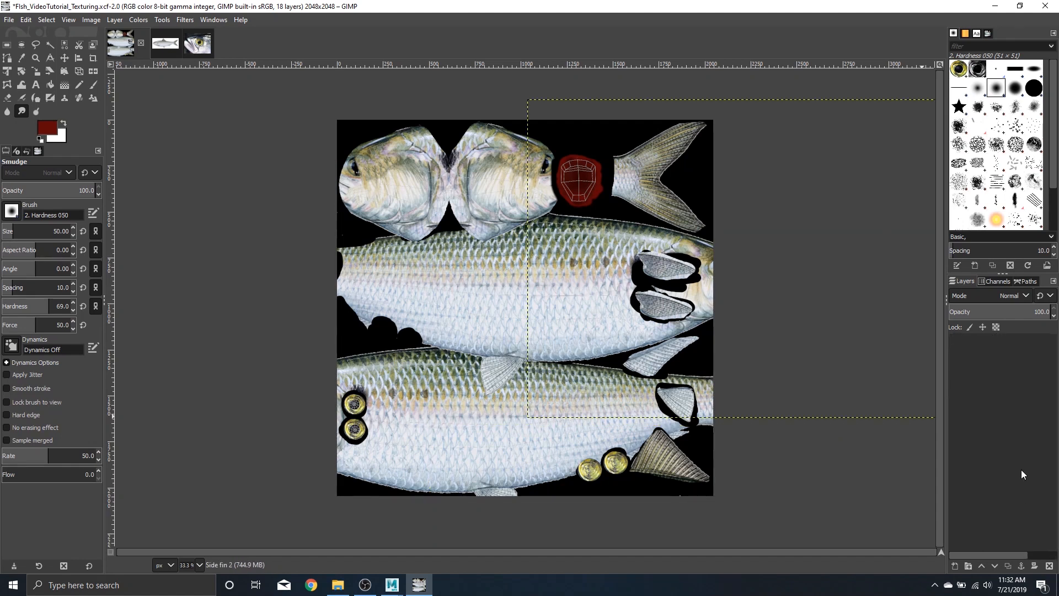
Step: Move Side fin 2, Eye1, eye 2, both fish eye interior layers and Side fin 1 into the Diffuse group
{"action": "left_click_drag", "start_coordinate": [1025, 452], "coordinate": [1027, 474]}
{"action": "left_click_drag", "start_coordinate": [1027, 432], "coordinate": [1026, 456]}
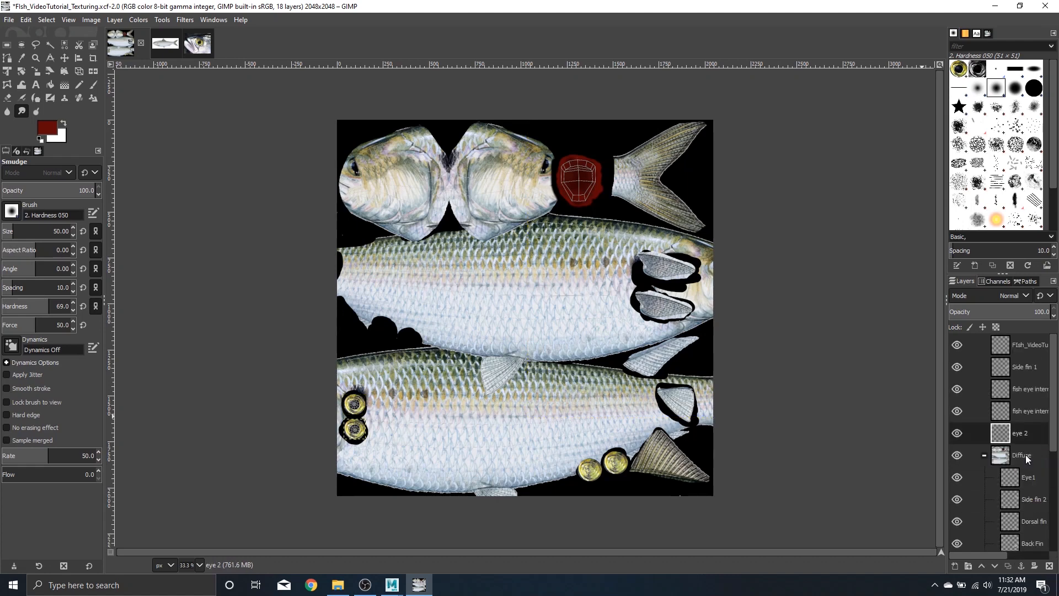
{"action": "left_click_drag", "start_coordinate": [1028, 413], "coordinate": [1030, 440]}
{"action": "left_click", "coordinate": [1027, 413]}
{"action": "left_click", "coordinate": [1025, 393]}
{"action": "left_click_drag", "start_coordinate": [1026, 393], "coordinate": [1021, 418]}
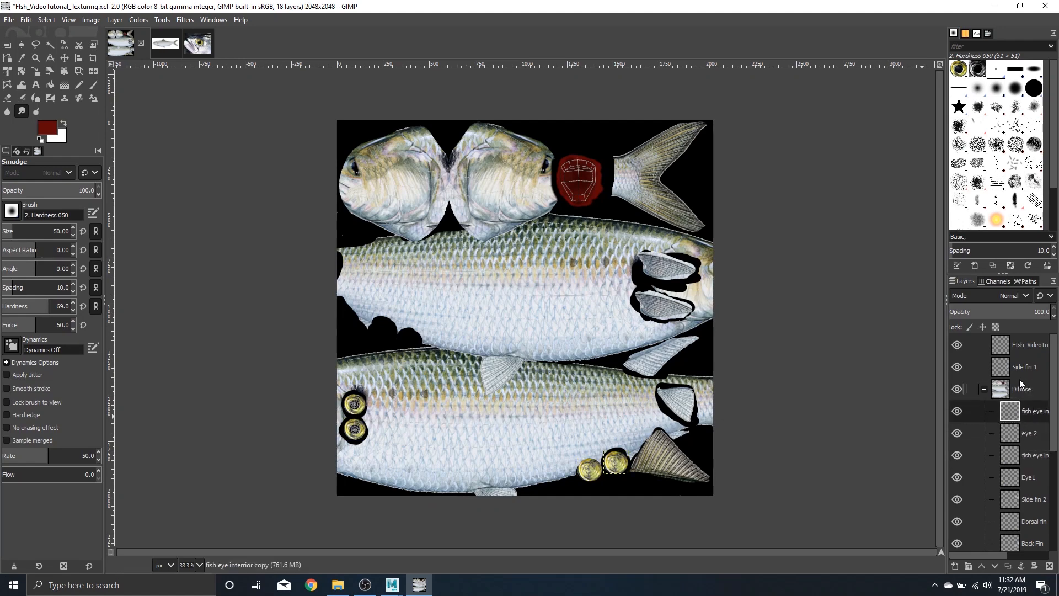
{"action": "left_click", "coordinate": [1018, 370]}
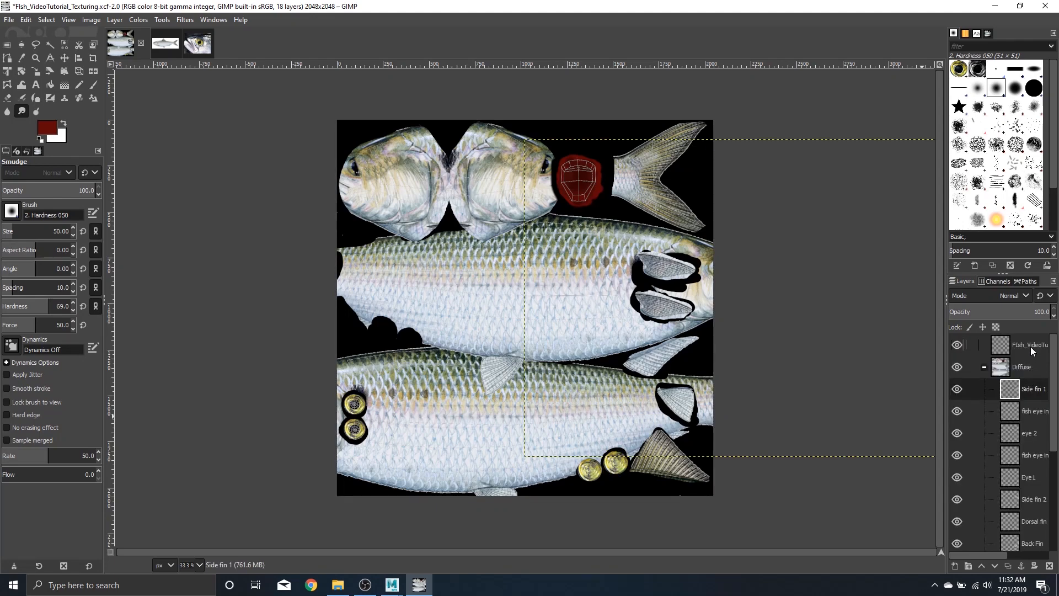
Step: Hide the UV wireframe layer above the Diffuse group and collapse the group
{"action": "left_click", "coordinate": [959, 344]}
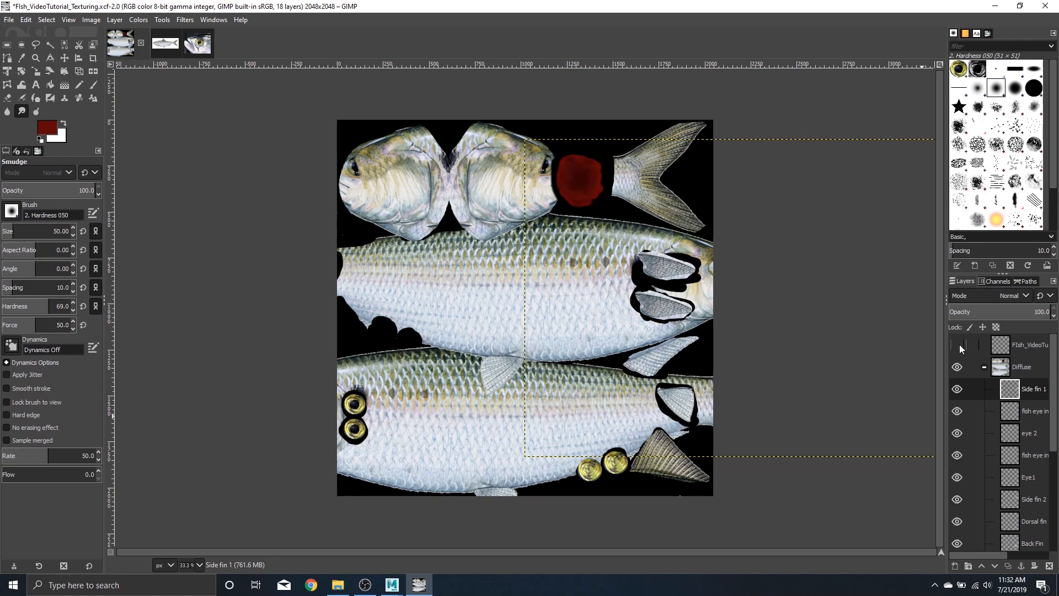
{"action": "left_click", "coordinate": [984, 368]}
{"action": "left_click", "coordinate": [1024, 371]}
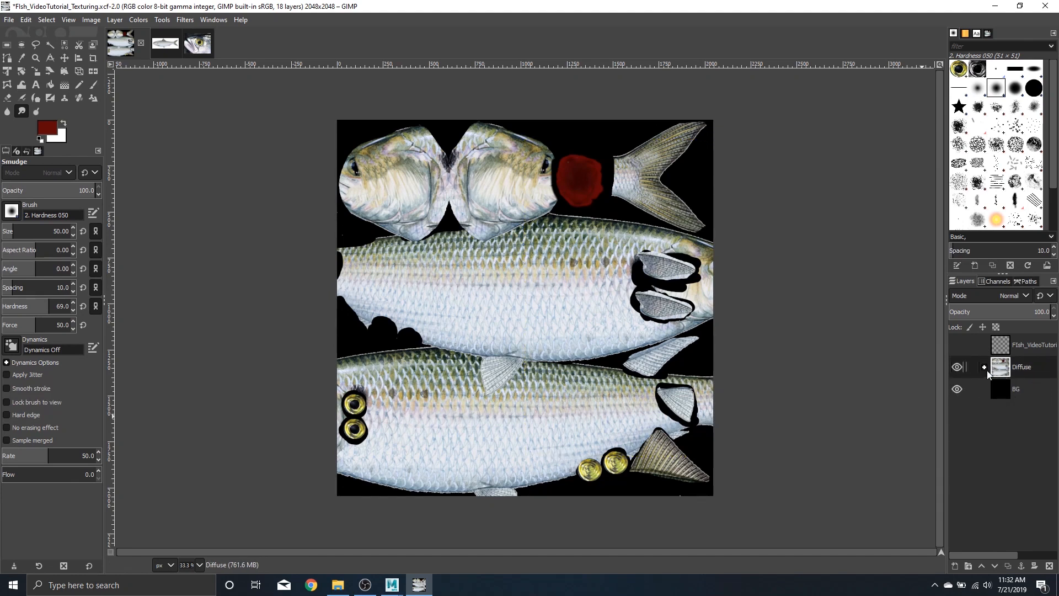
{"action": "left_click", "coordinate": [985, 368]}
{"action": "left_click", "coordinate": [984, 368]}
Step: Compare the texture with and without the UV wireframe by toggling that layer's visibility, leaving it hidden
{"action": "left_click", "coordinate": [957, 346]}
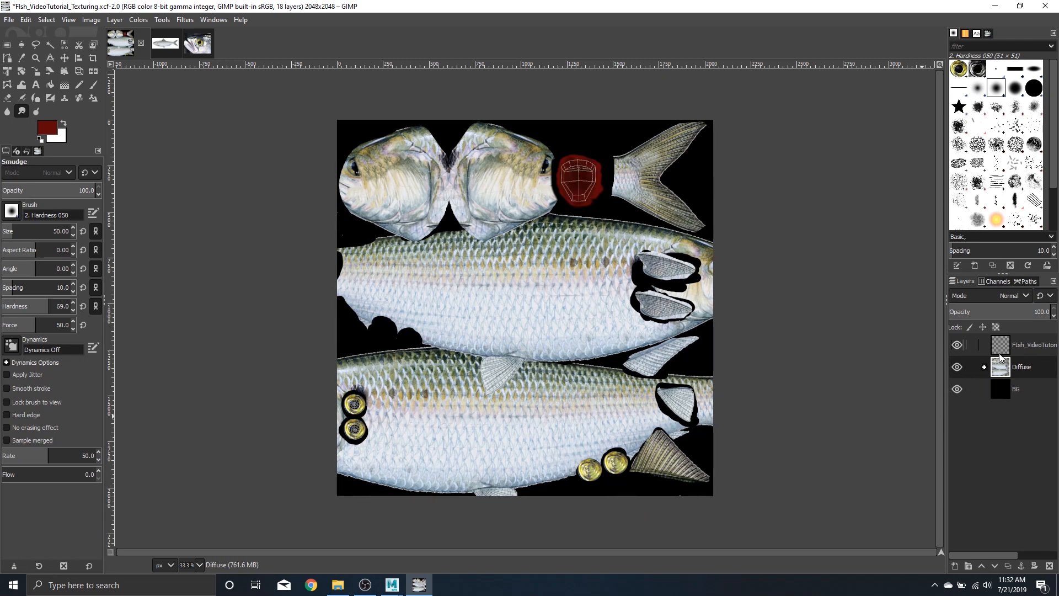
{"action": "left_click", "coordinate": [957, 345]}
{"action": "left_click", "coordinate": [958, 345]}
{"action": "left_click", "coordinate": [958, 346]}
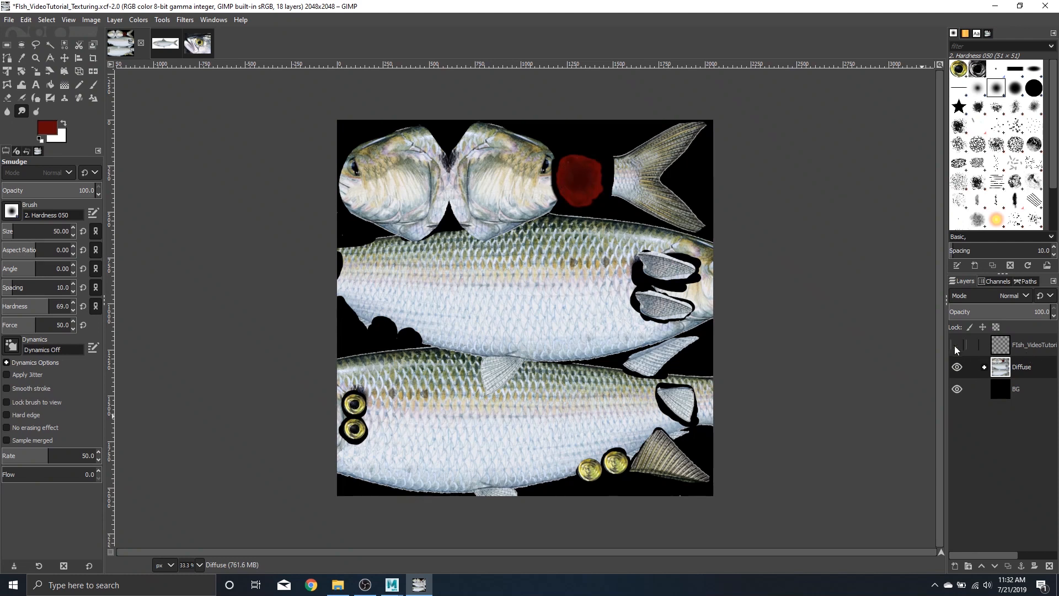
{"action": "left_click", "coordinate": [957, 346]}
{"action": "left_click", "coordinate": [957, 345]}
Step: Start exporting the image and choose the Fish Textures folder inside sourceimages as the destination
{"action": "left_click", "coordinate": [8, 20]}
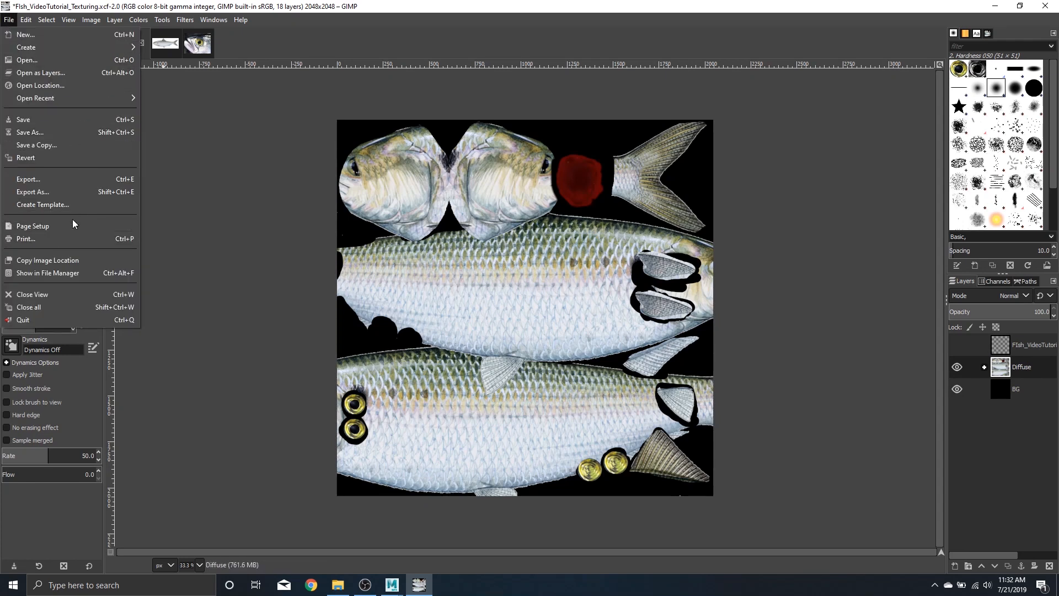
{"action": "left_click", "coordinate": [83, 191]}
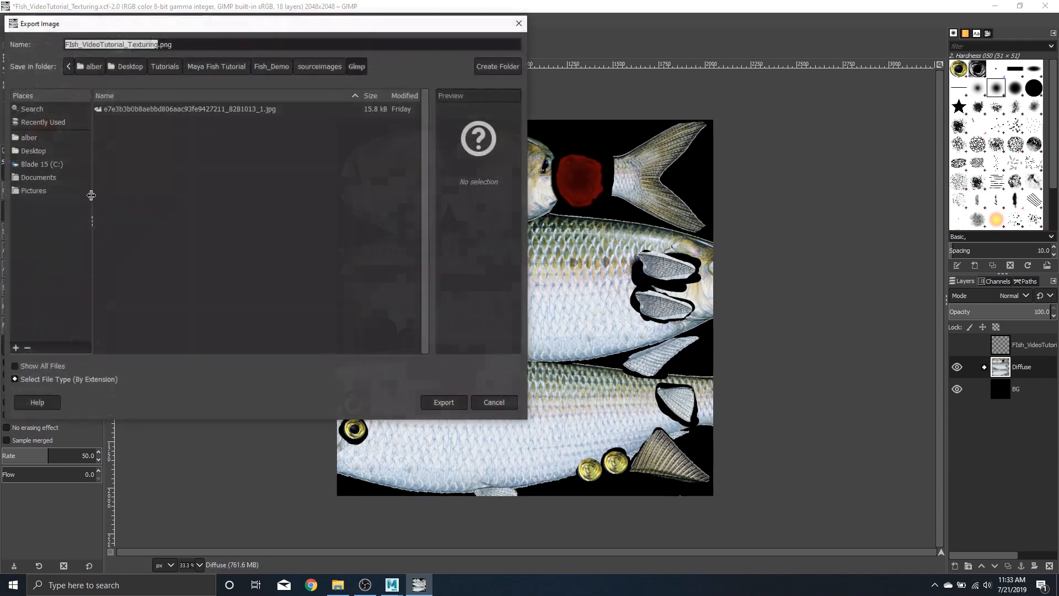
{"action": "left_click", "coordinate": [306, 69]}
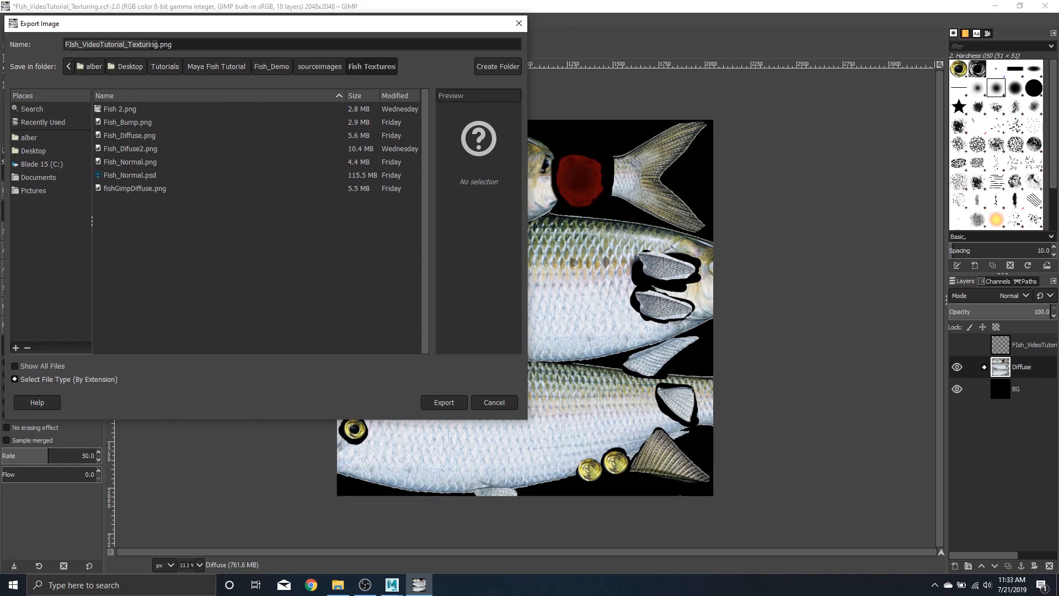
Step: Name the export file FIsh_VideoTutorial_Diffuse.png and return from the PNG options to the export dialog
{"action": "double_click", "coordinate": [161, 48]}
{"action": "key", "text": "Right"}
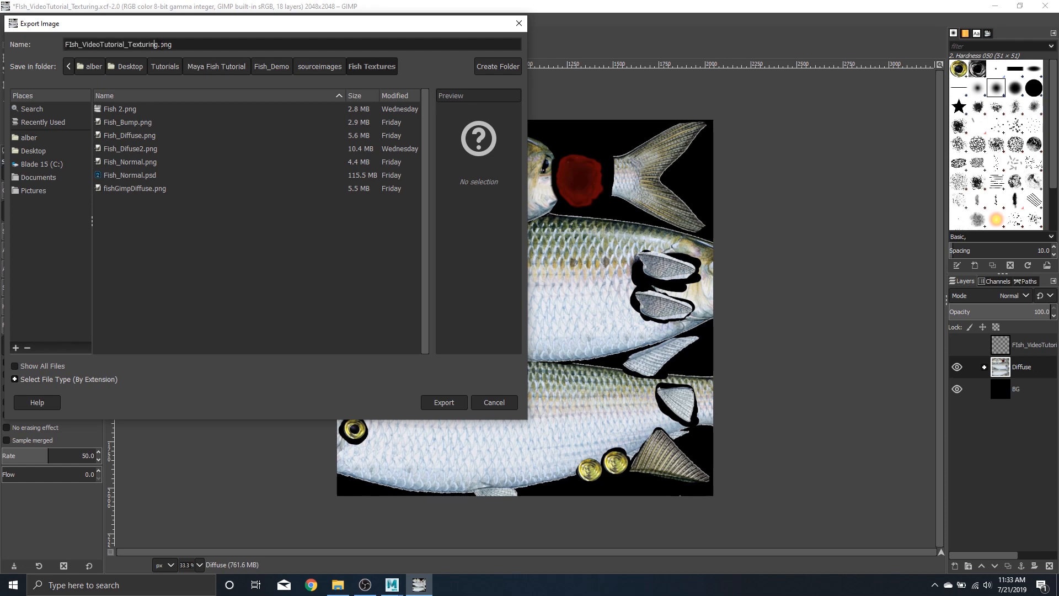
{"action": "key", "text": "BackSpace"}
{"action": "key", "text": "BackSpace"}
{"action": "key", "text": "BackSpace"}
{"action": "key", "text": "BackSpace"}
{"action": "key", "text": "BackSpace"}
{"action": "key", "text": "BackSpace"}
{"action": "key", "text": "BackSpace"}
{"action": "key", "text": "BackSpace"}
{"action": "key", "text": "BackSpace"}
{"action": "type", "text": "Diffuse"}
{"action": "key", "text": "Return"}
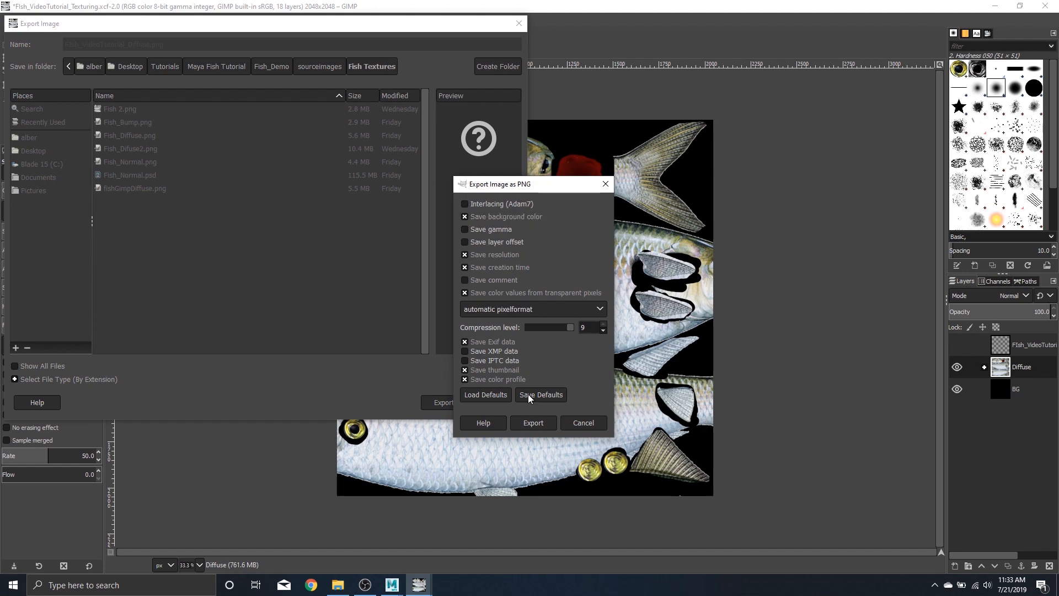
{"action": "left_click", "coordinate": [587, 428]}
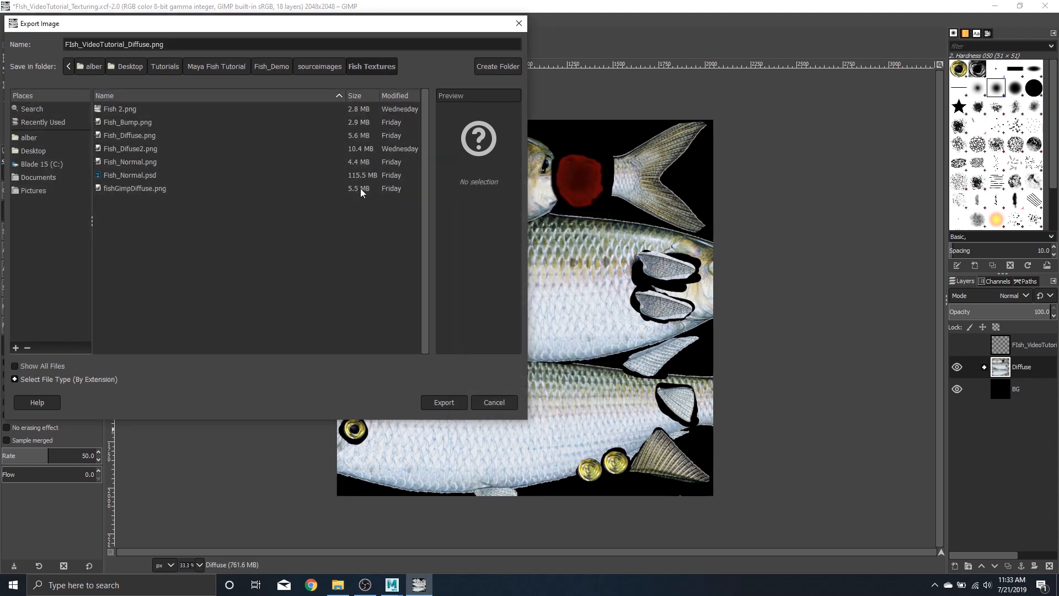
Step: Set the export file type to PNG image and export the diffuse texture with the current PNG options
{"action": "left_click", "coordinate": [15, 380]}
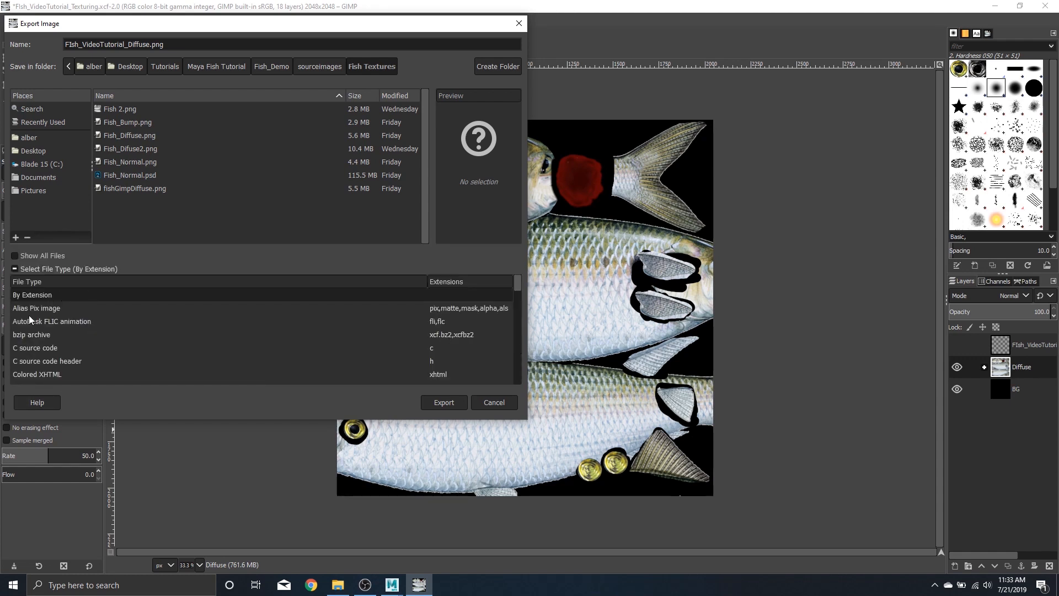
{"action": "scroll", "coordinate": [72, 343], "scroll_direction": "down", "scroll_amount": 5}
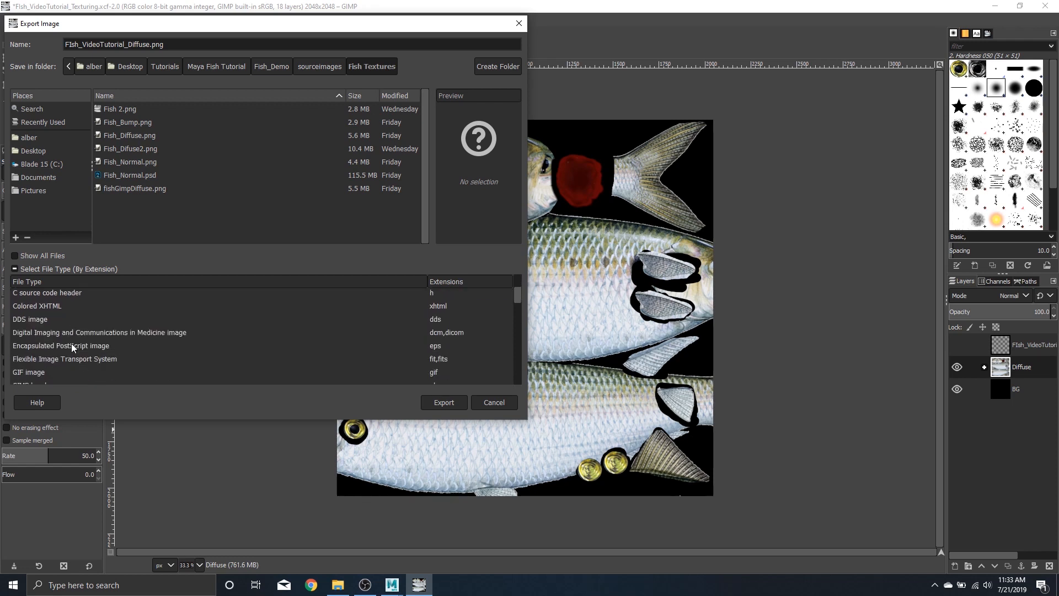
{"action": "scroll", "coordinate": [63, 350], "scroll_direction": "up", "scroll_amount": 1}
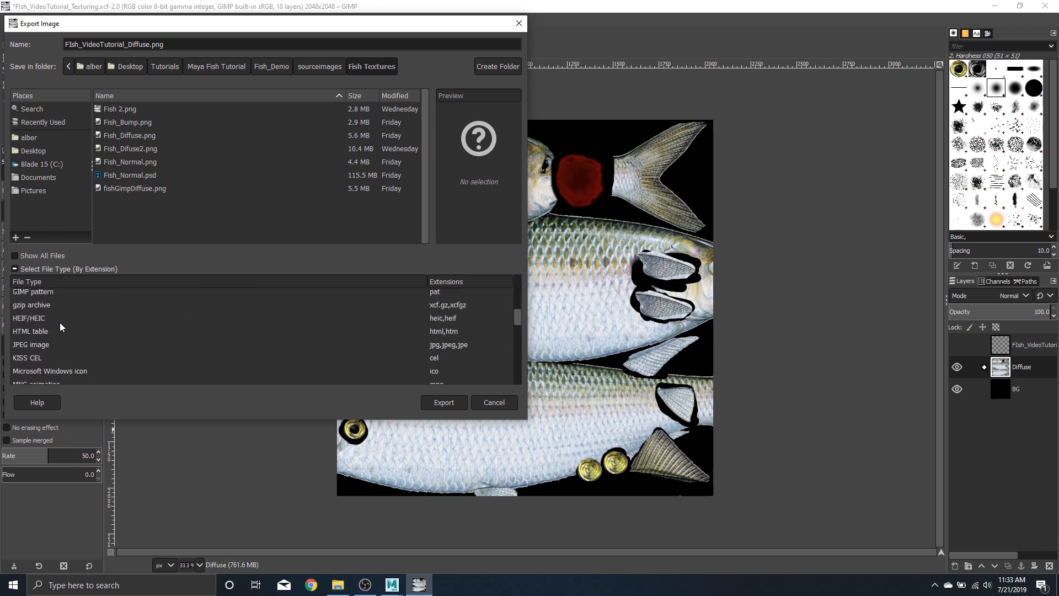
{"action": "scroll", "coordinate": [64, 338], "scroll_direction": "down", "scroll_amount": 5}
{"action": "left_click", "coordinate": [61, 364]}
{"action": "scroll", "coordinate": [60, 366], "scroll_direction": "down", "scroll_amount": 3}
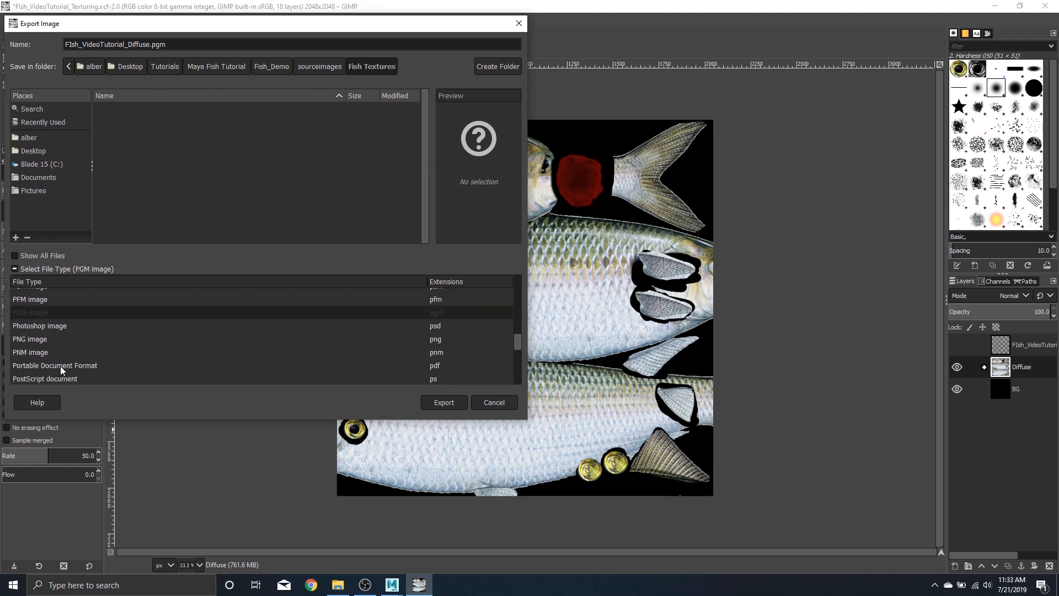
{"action": "left_click", "coordinate": [39, 339]}
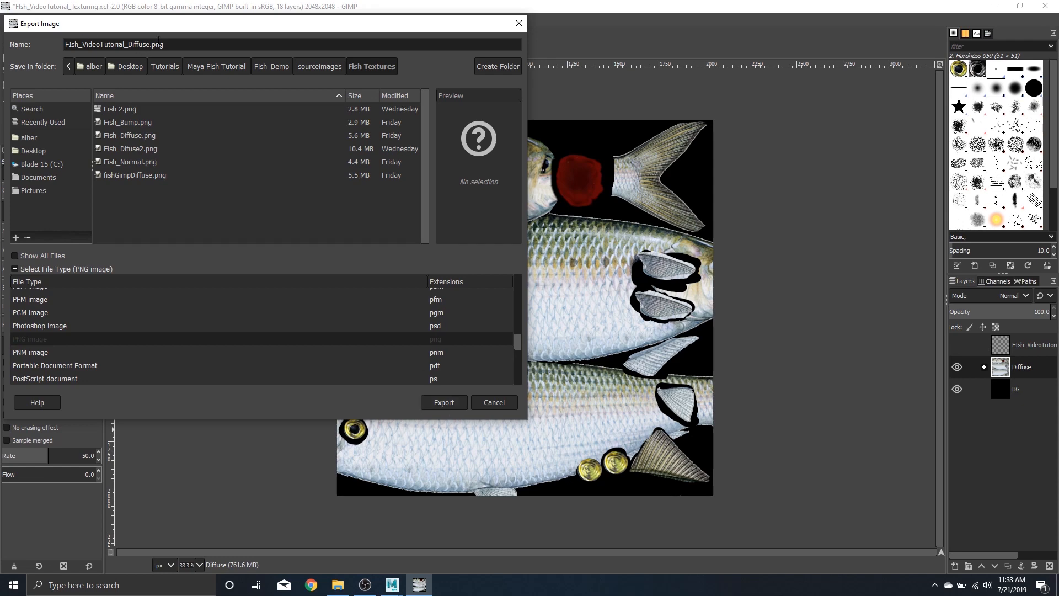
{"action": "left_click", "coordinate": [442, 402]}
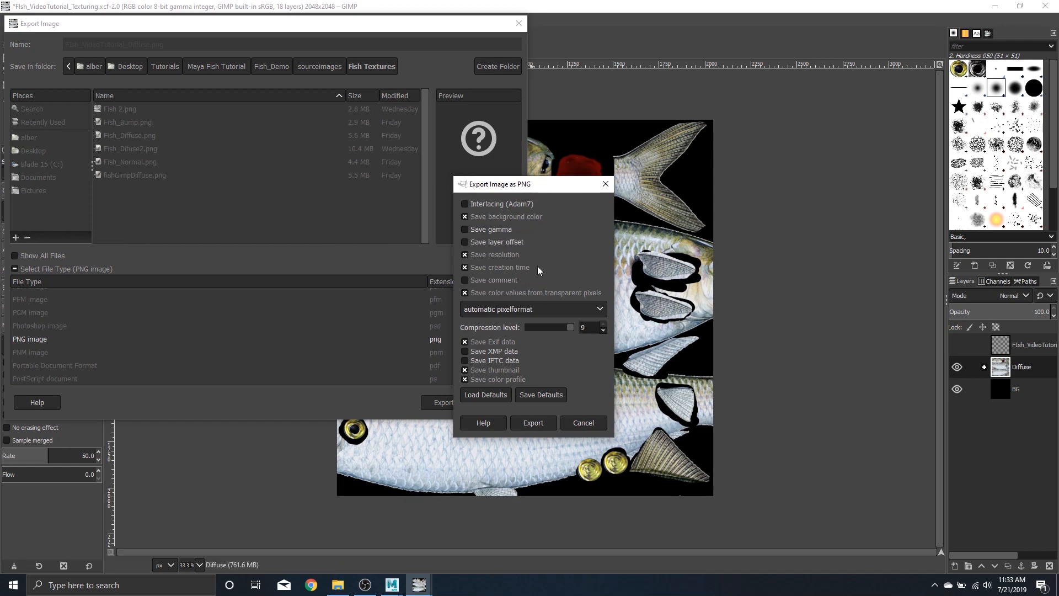
{"action": "left_click", "coordinate": [533, 422]}
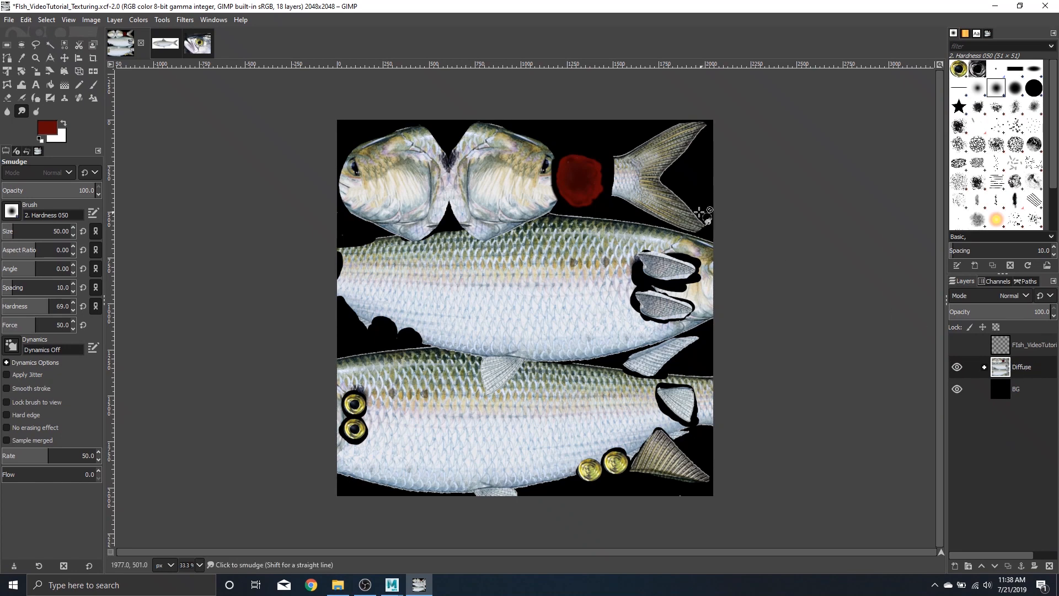
Step: Duplicate the Diffuse layer group
{"action": "right_click", "coordinate": [1025, 371]}
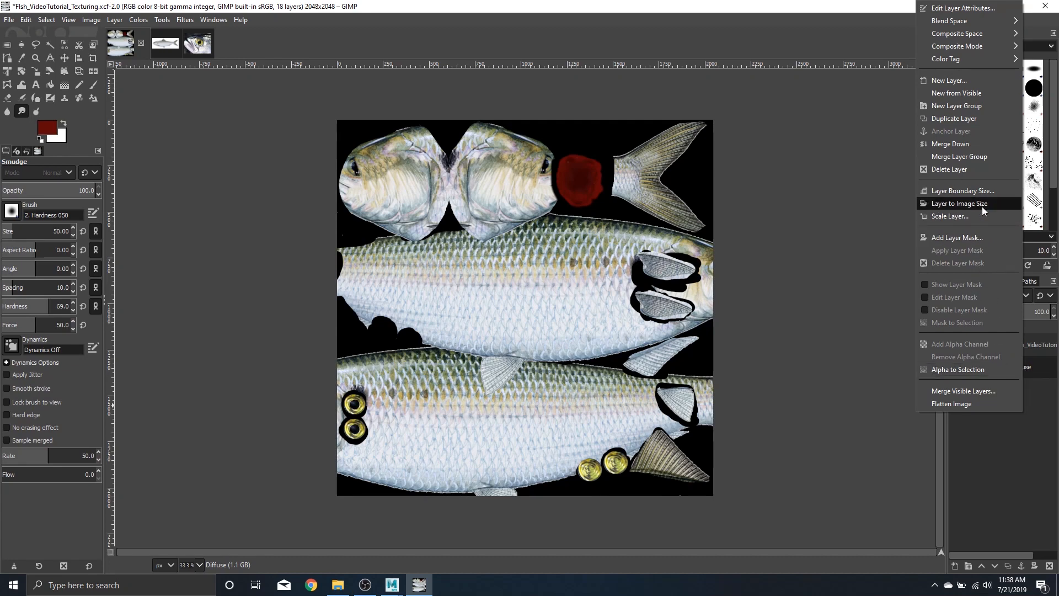
{"action": "left_click", "coordinate": [1046, 395]}
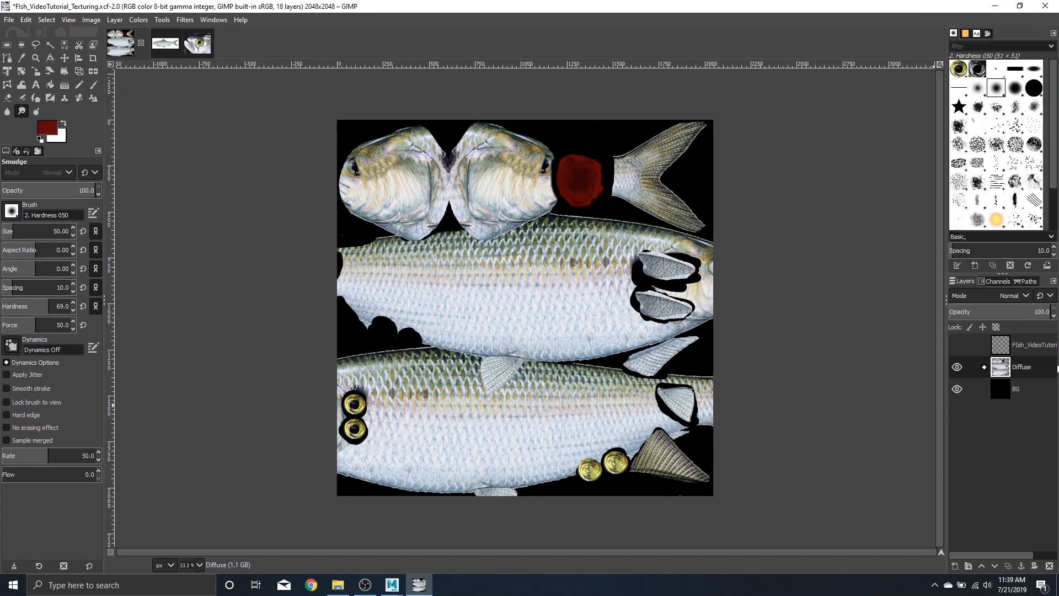
{"action": "right_click", "coordinate": [1033, 367]}
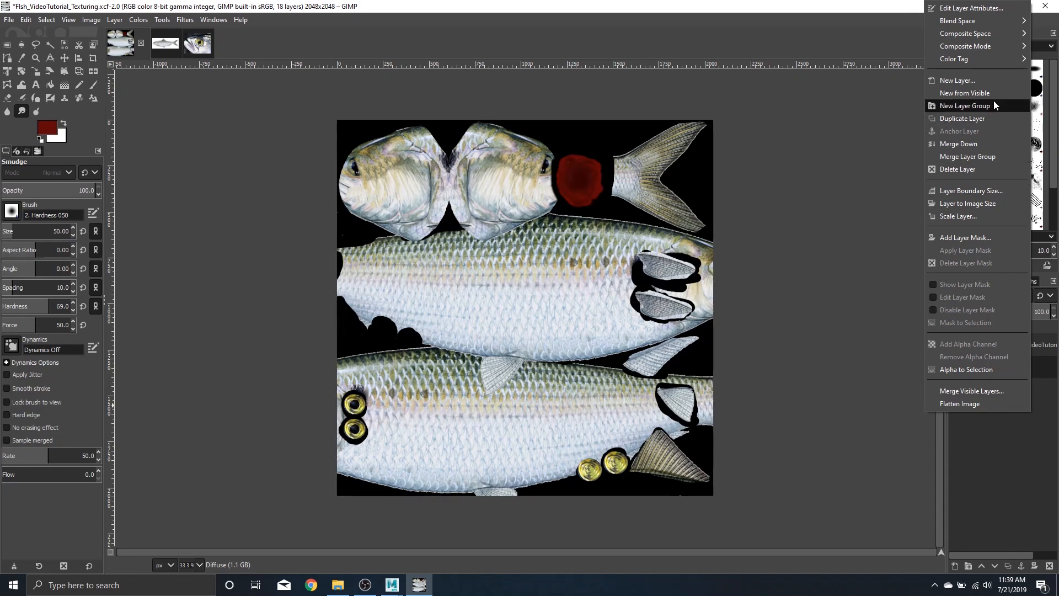
{"action": "left_click", "coordinate": [987, 121]}
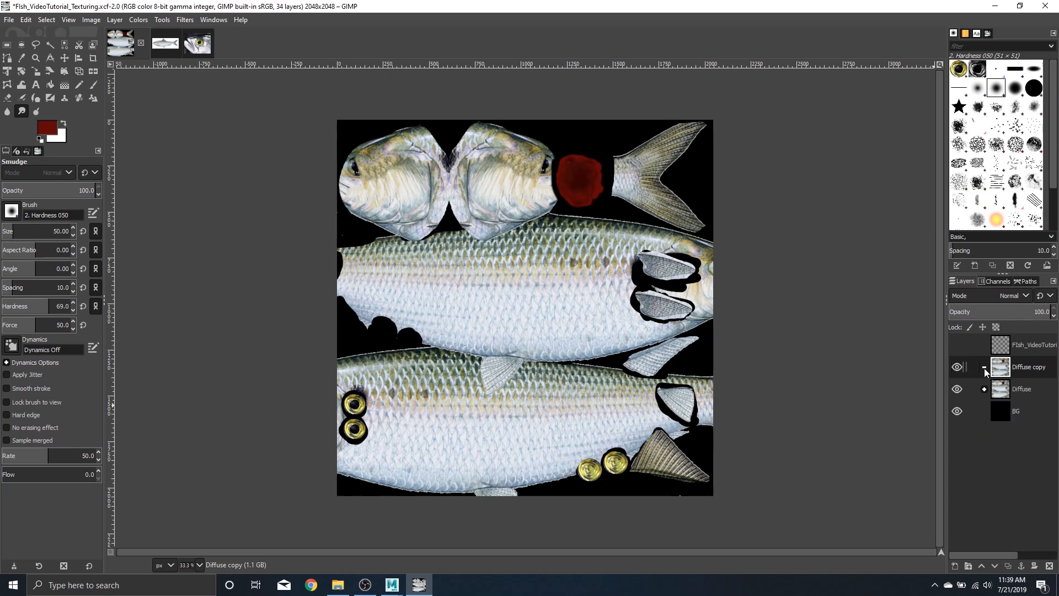
Step: Rename the duplicated Diffuse group to Bump
{"action": "double_click", "coordinate": [1031, 367]}
{"action": "type", "text": "No"}
{"action": "key", "text": "Return"}
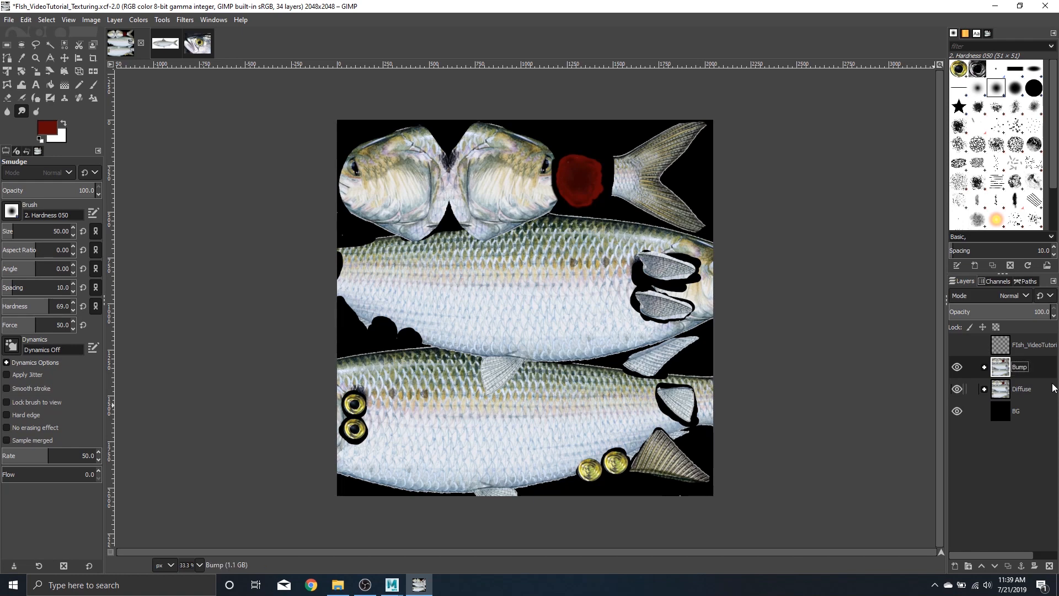
{"action": "right_click", "coordinate": [1027, 372]}
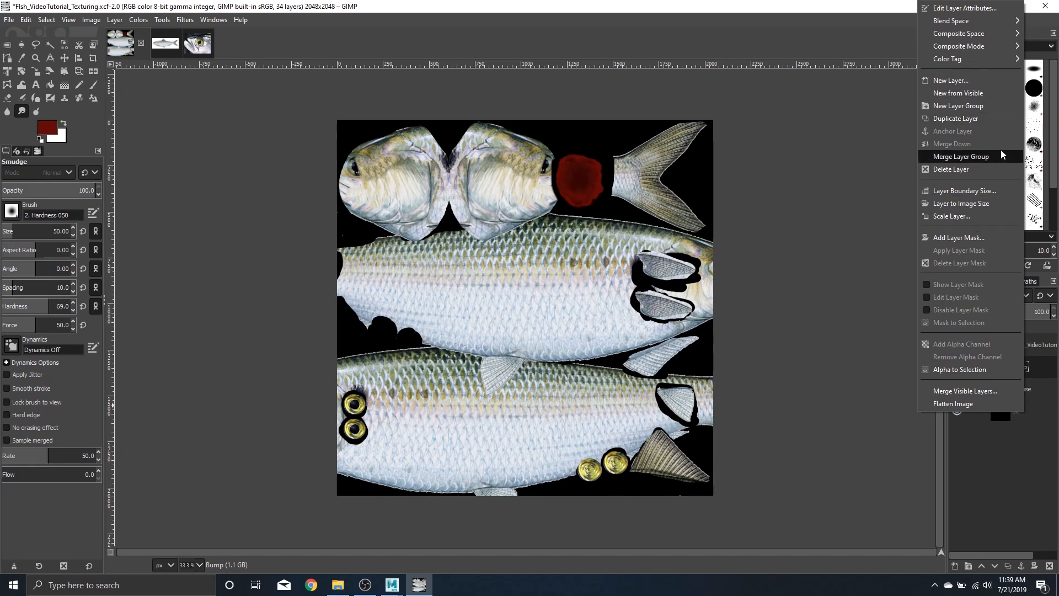
{"action": "left_click", "coordinate": [1004, 536]}
Step: Merge the Side fin 1 layer inside the Bump group down into the fish eye interior layer, and reselect the collapsed group
{"action": "left_click", "coordinate": [985, 367]}
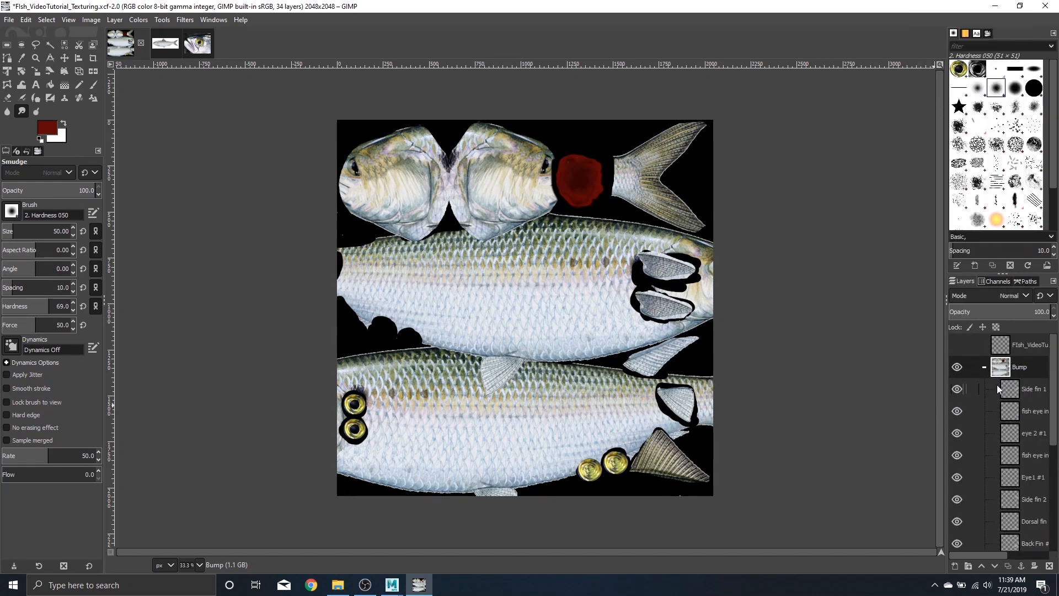
{"action": "left_click", "coordinate": [1015, 393]}
{"action": "right_click", "coordinate": [1015, 393]}
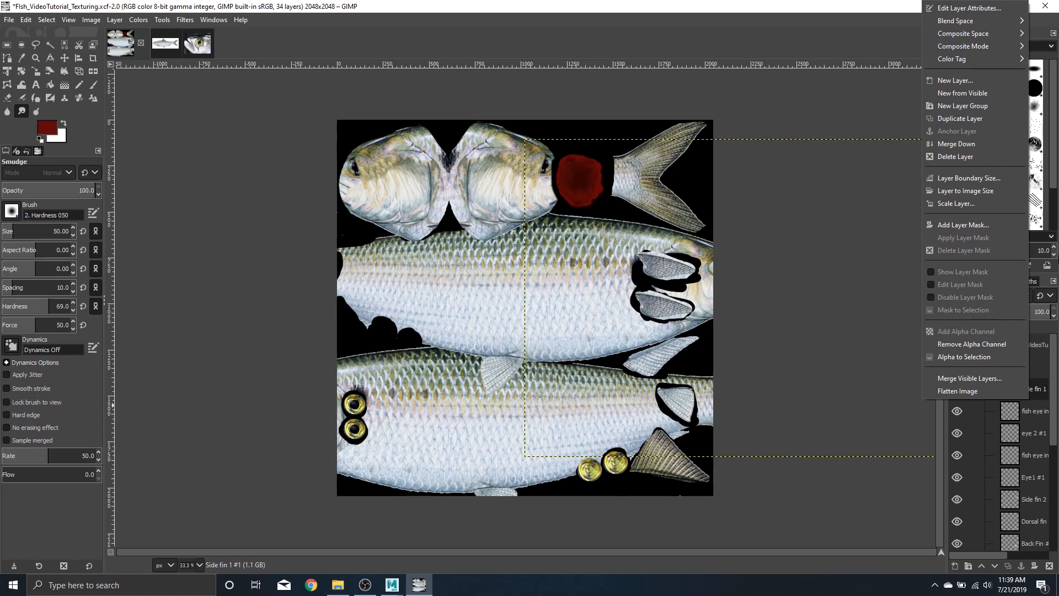
{"action": "left_click", "coordinate": [981, 145]}
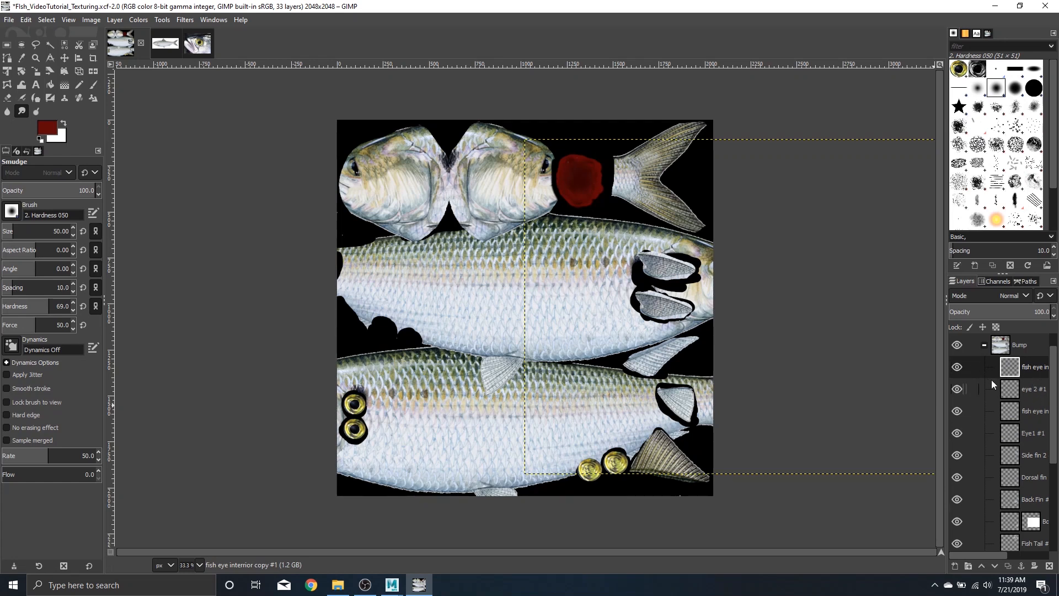
{"action": "left_click", "coordinate": [994, 390]}
{"action": "left_click", "coordinate": [1036, 368]}
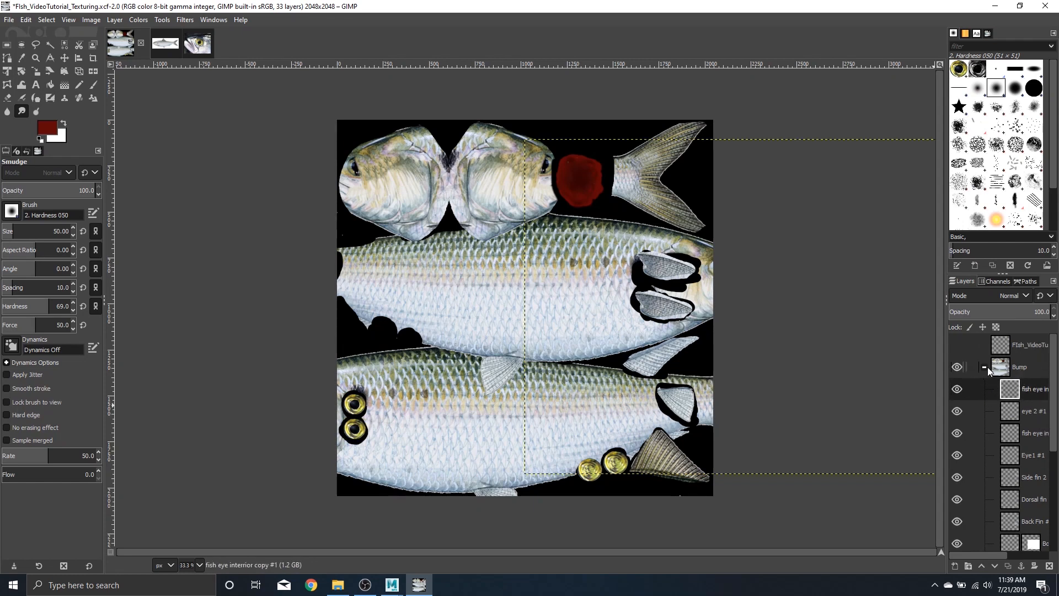
{"action": "left_click", "coordinate": [984, 345]}
{"action": "left_click", "coordinate": [1031, 366]}
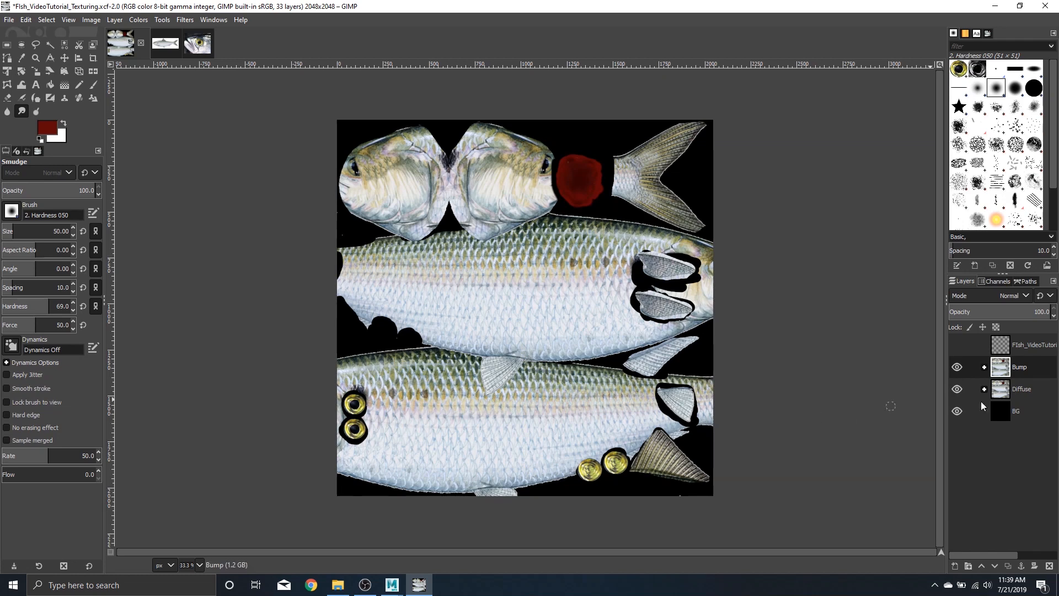
{"action": "left_click", "coordinate": [185, 21]}
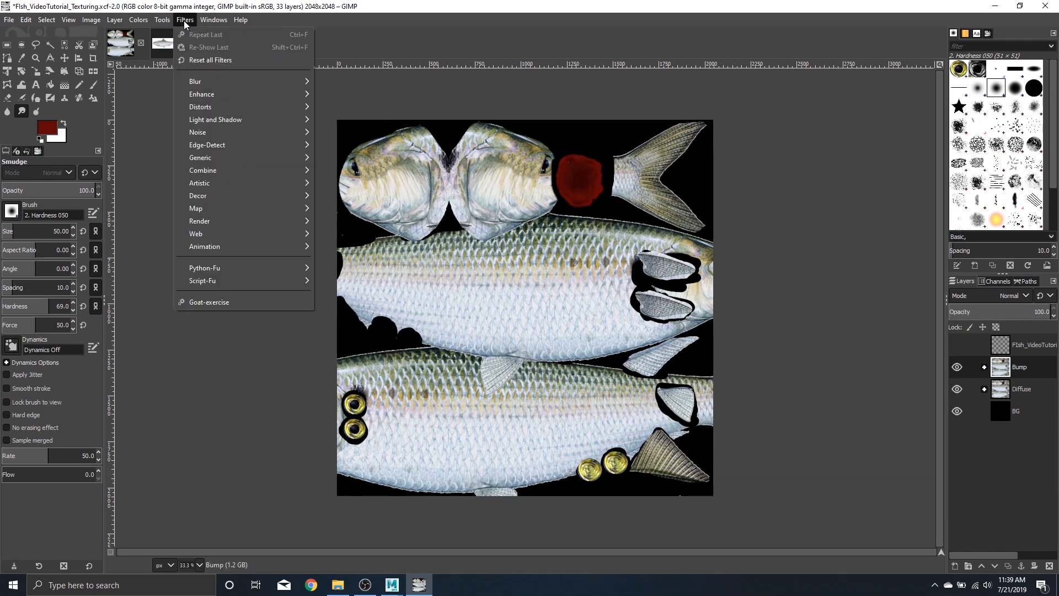
{"action": "mouse_move", "coordinate": [92, 21]}
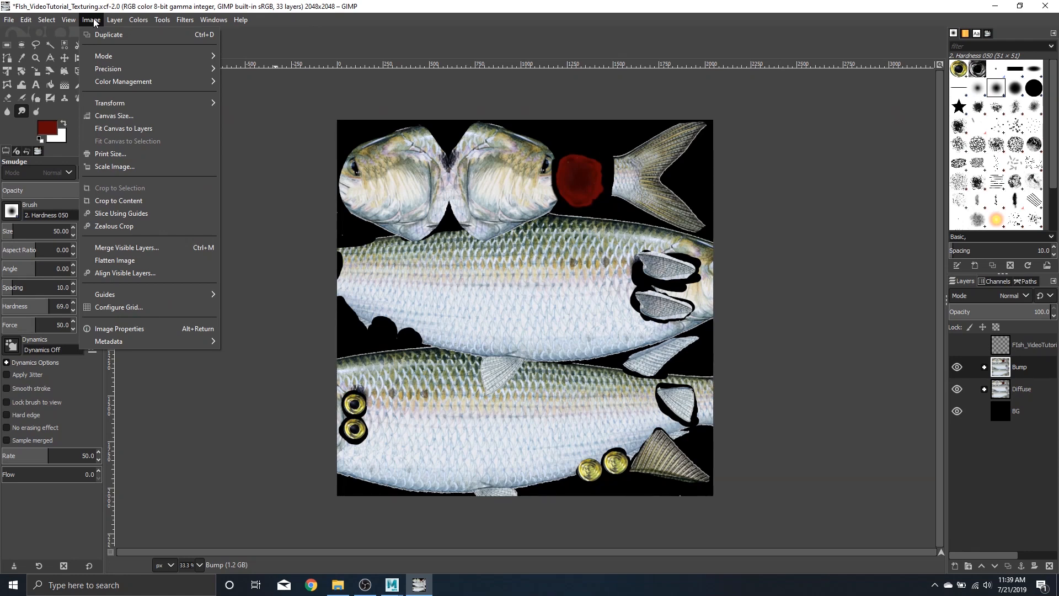
{"action": "left_click", "coordinate": [92, 20]}
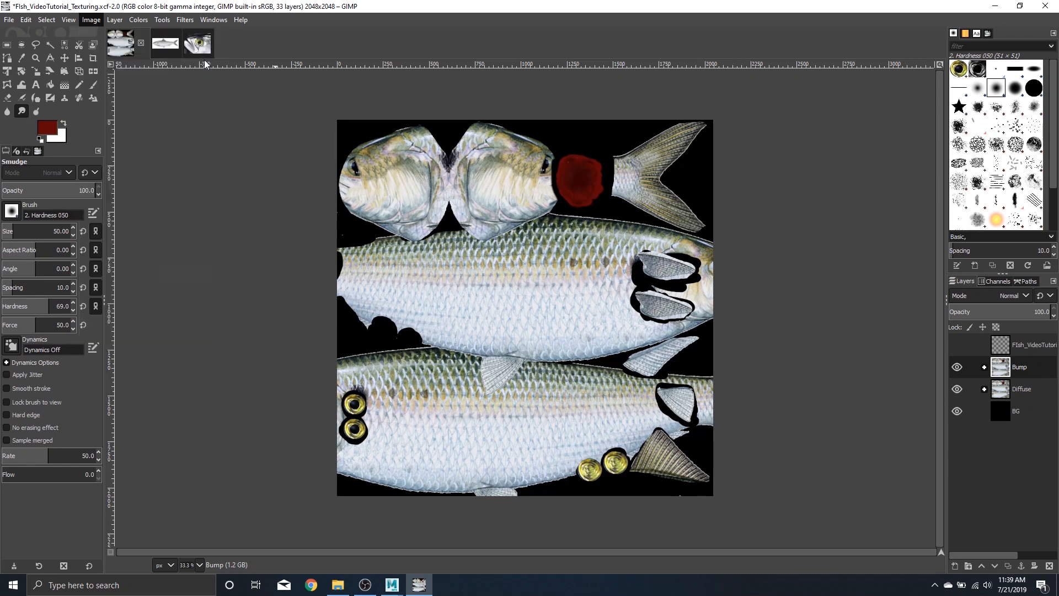
{"action": "left_click", "coordinate": [115, 20]}
{"action": "mouse_move", "coordinate": [46, 19]}
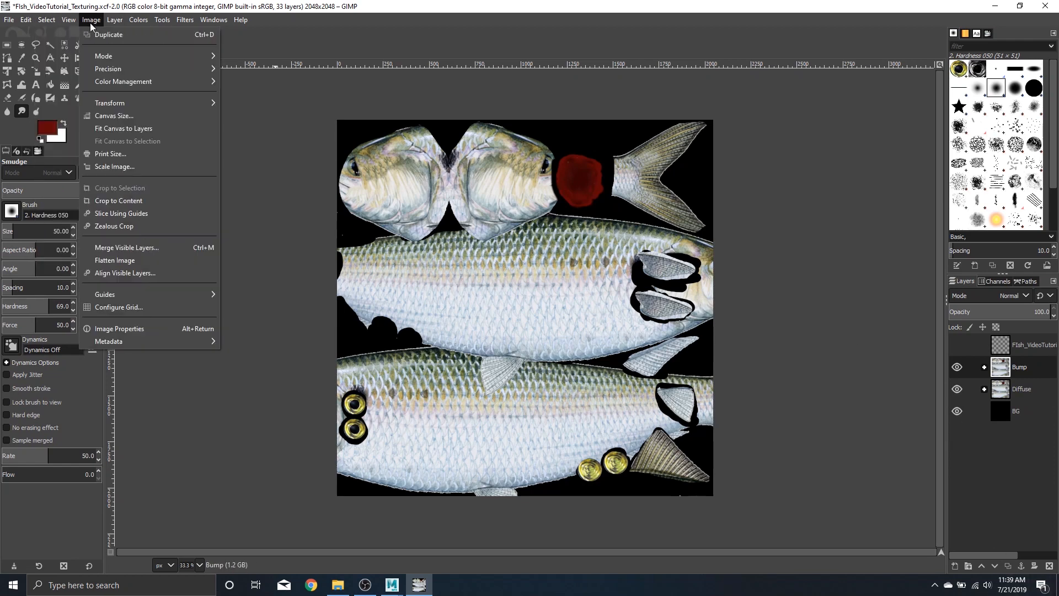
{"action": "mouse_move", "coordinate": [95, 26]}
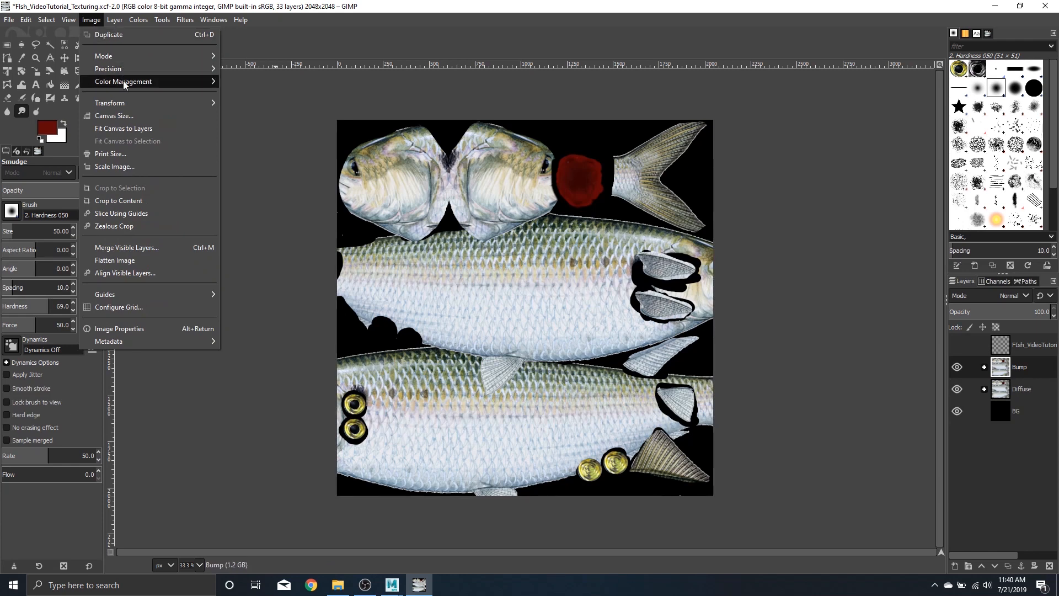
{"action": "mouse_move", "coordinate": [126, 84]}
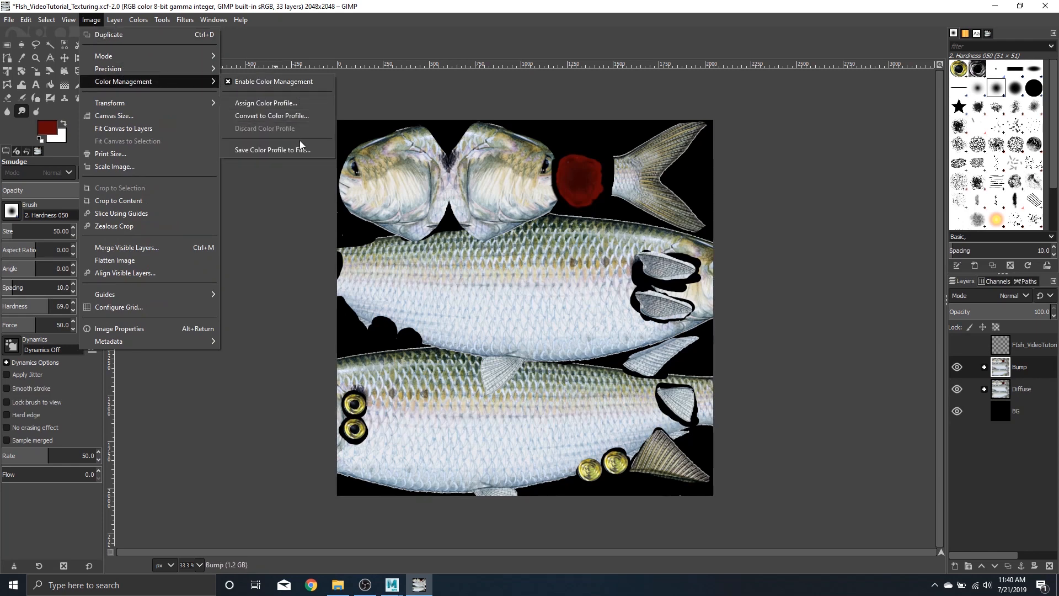
{"action": "left_click", "coordinate": [296, 107]}
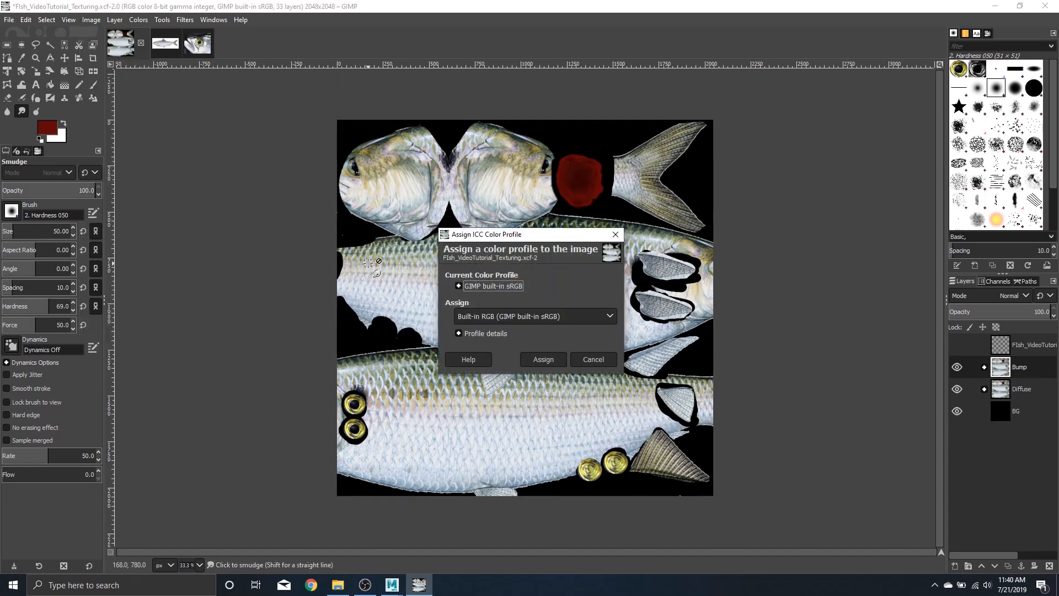
{"action": "left_click", "coordinate": [591, 359]}
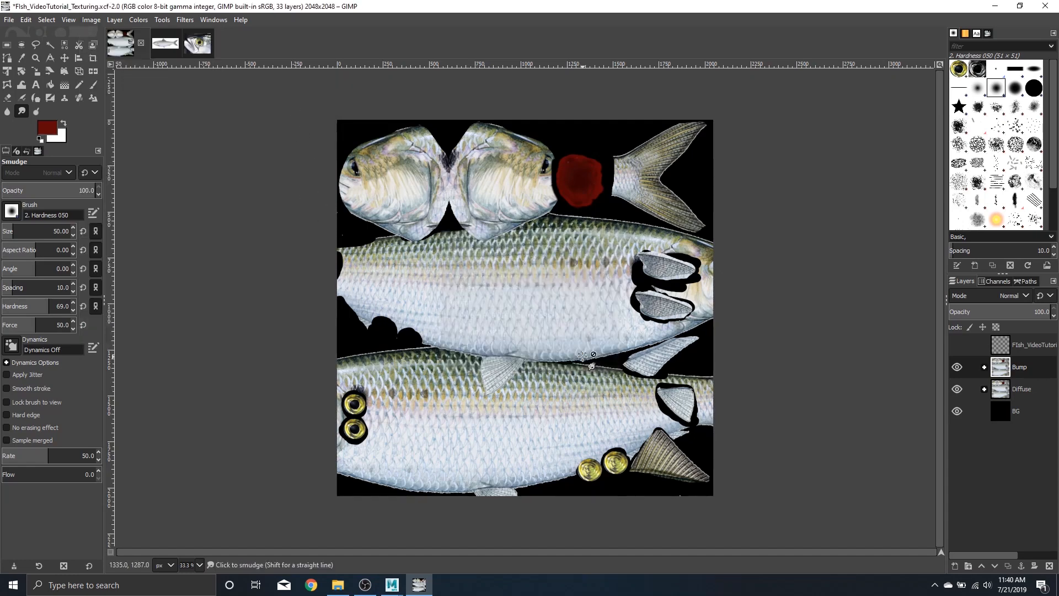
{"action": "left_click", "coordinate": [187, 21]}
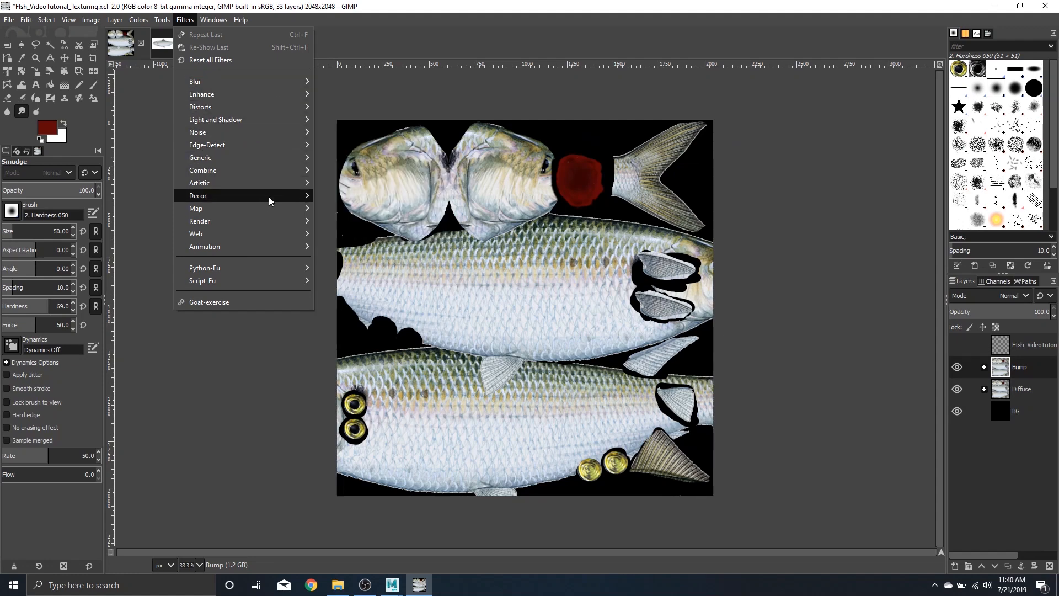
{"action": "mouse_move", "coordinate": [275, 189]}
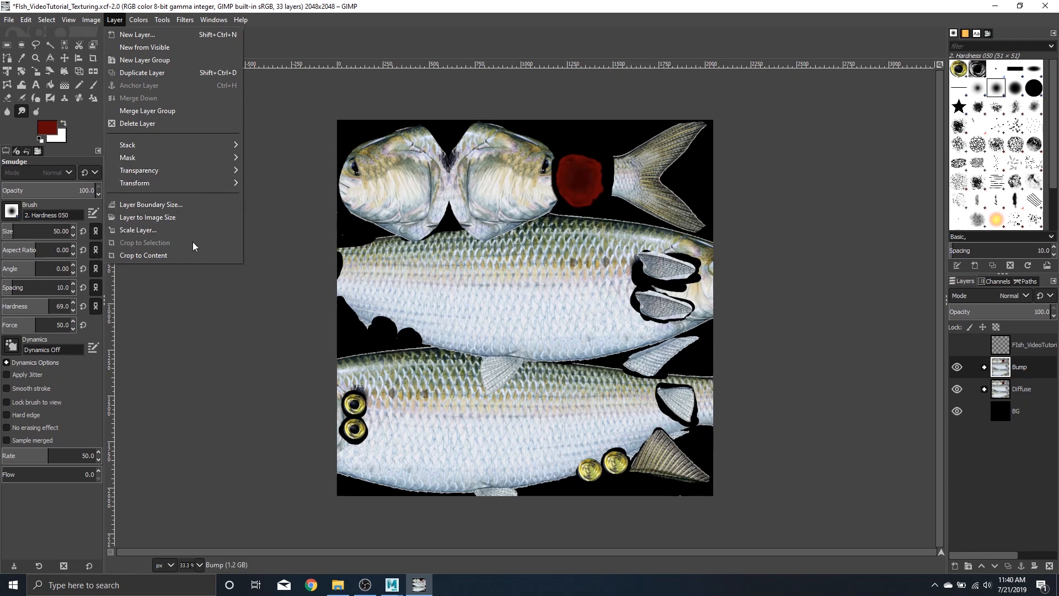
{"action": "left_click", "coordinate": [1018, 360]}
{"action": "right_click", "coordinate": [1037, 371]}
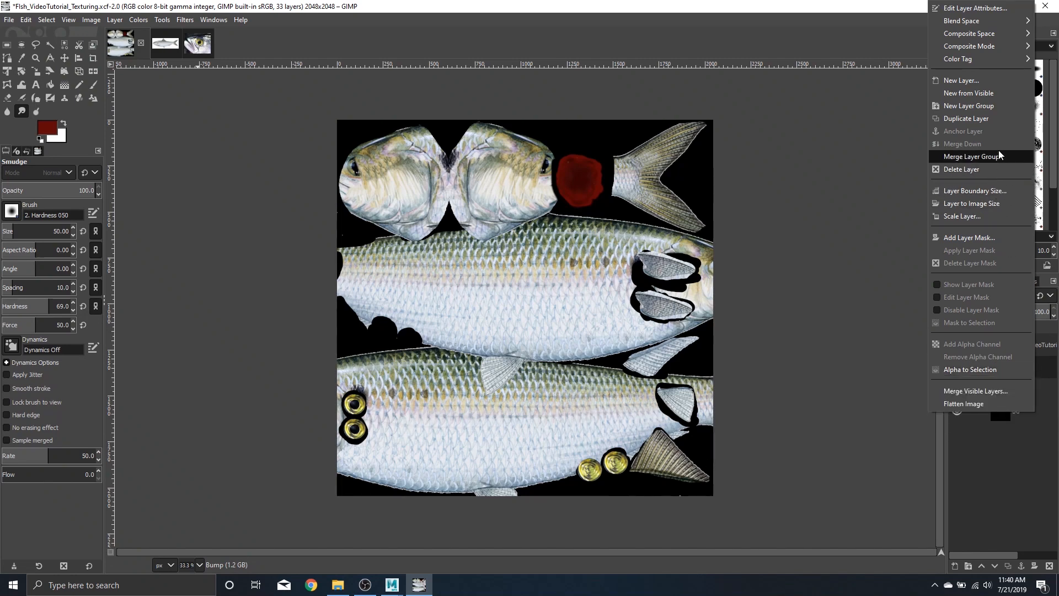
{"action": "left_click", "coordinate": [1018, 476]}
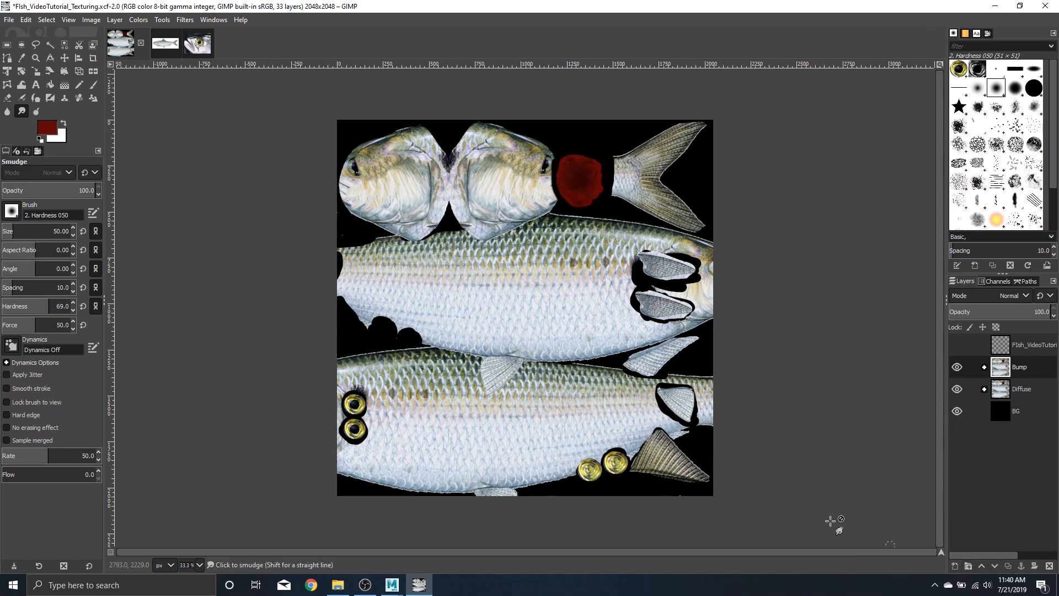
{"action": "left_click", "coordinate": [48, 21]}
{"action": "mouse_move", "coordinate": [68, 21]}
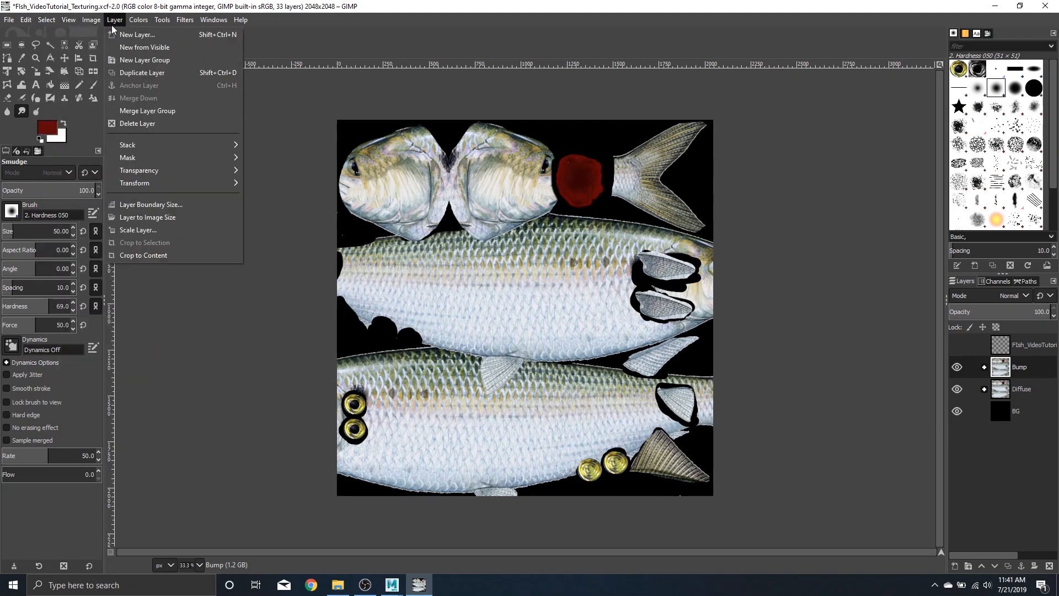
{"action": "left_click", "coordinate": [46, 525]}
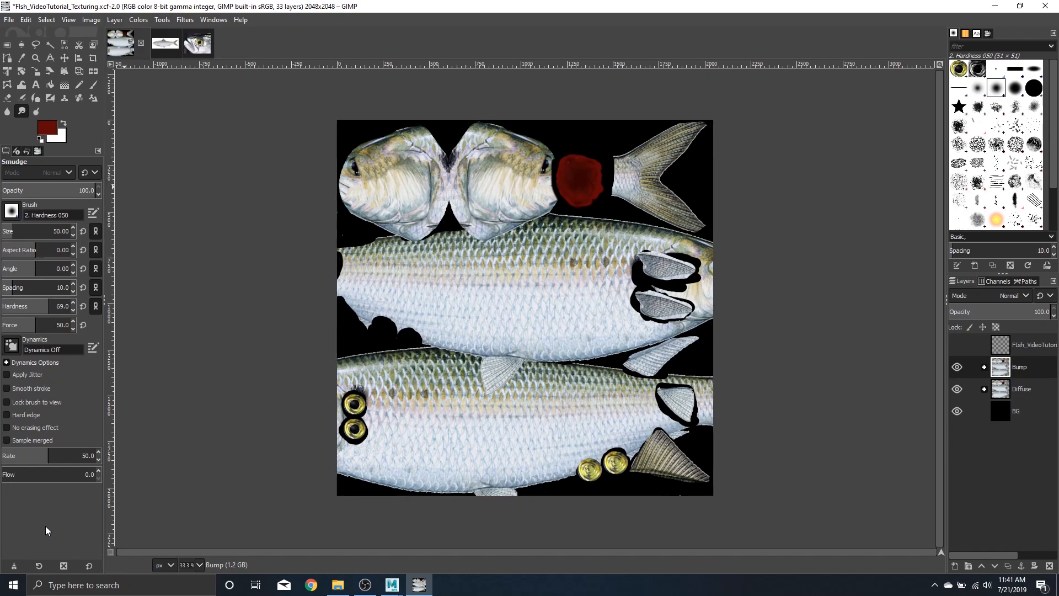
Step: Switch to Chrome, search for "gimp hue and saturation", read how the GIMP documentation activates the Hue-Saturation command, and return to GIMP
{"action": "left_click", "coordinate": [311, 588]}
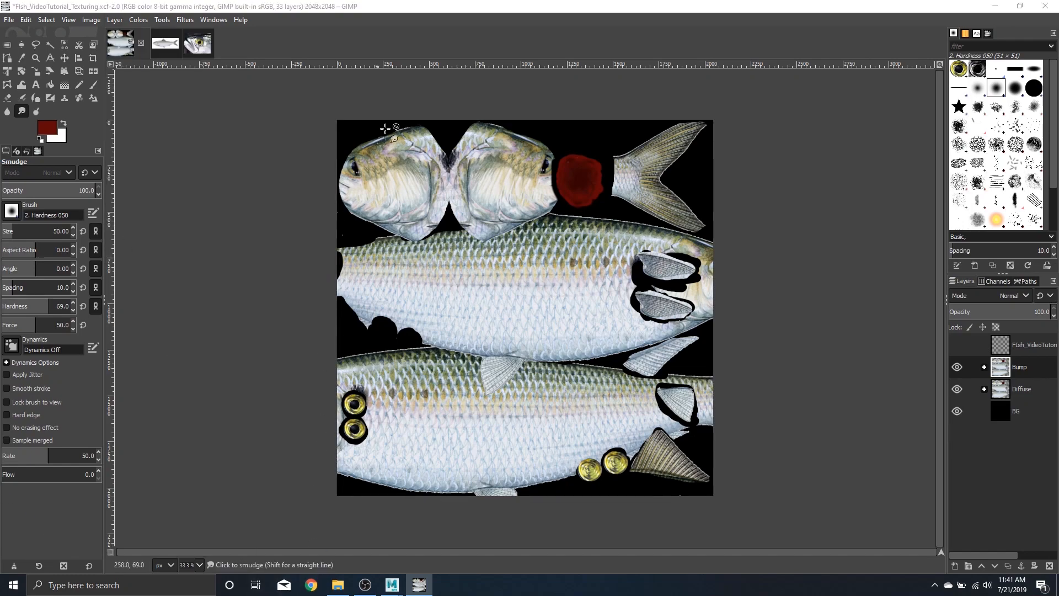
{"action": "type", "text": "gimp hue and"}
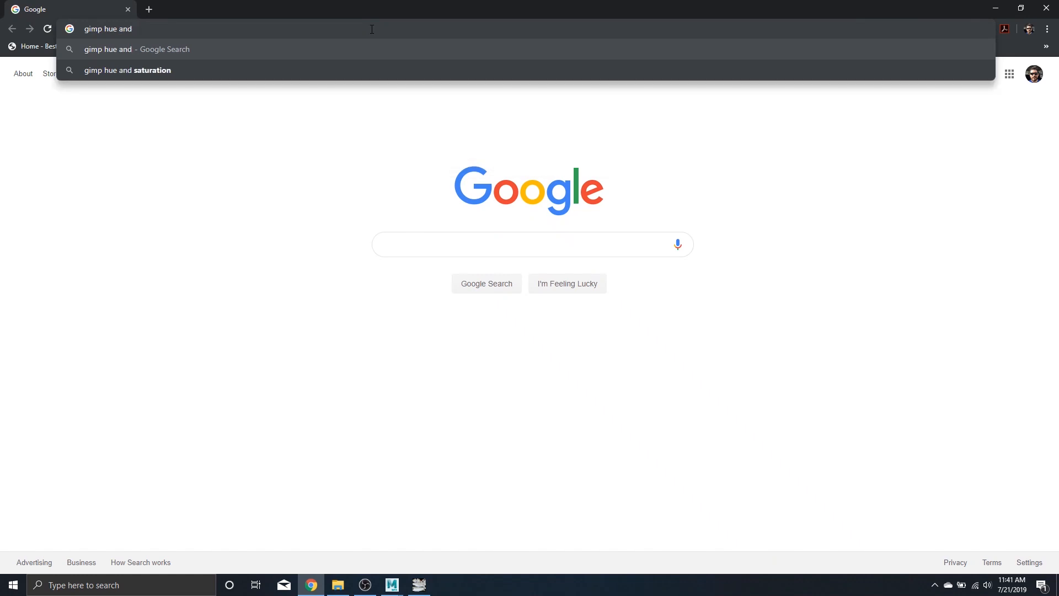
{"action": "key", "text": "Down"}
{"action": "key", "text": "Return"}
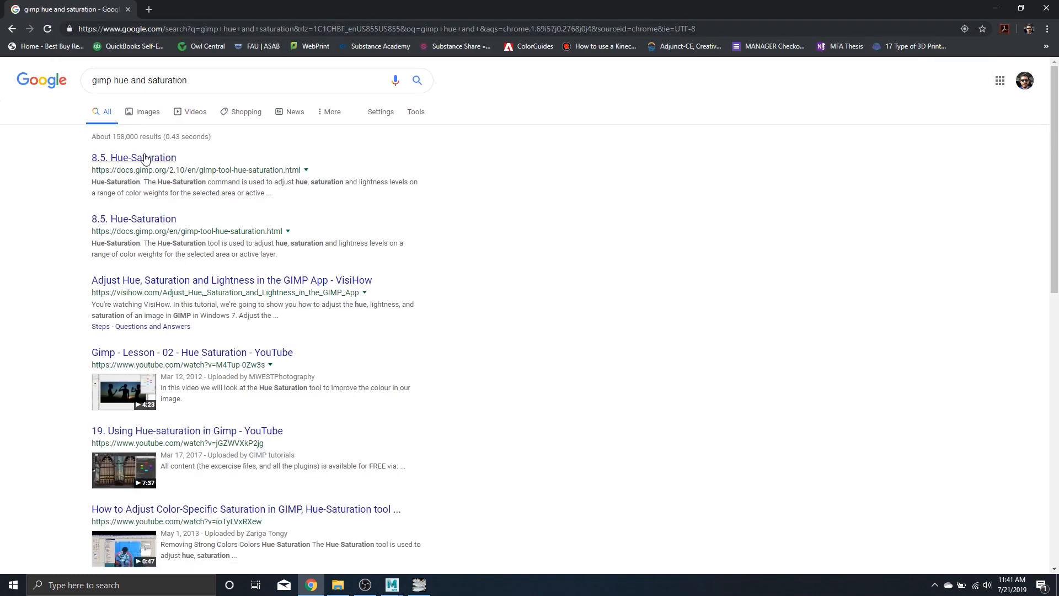
{"action": "left_click", "coordinate": [145, 158]}
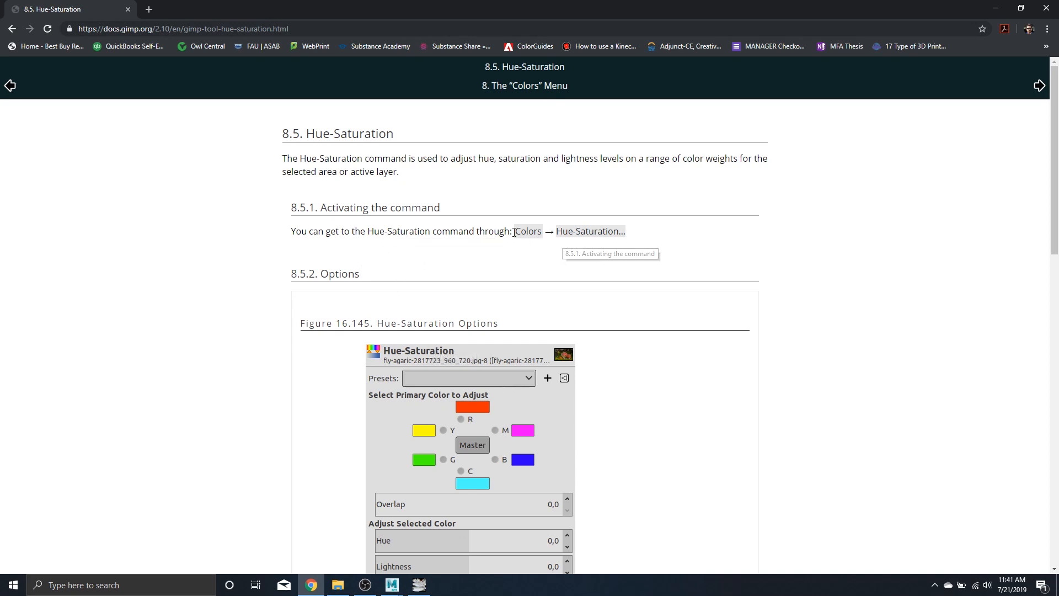
{"action": "scroll", "coordinate": [516, 255], "scroll_direction": "down", "scroll_amount": 5}
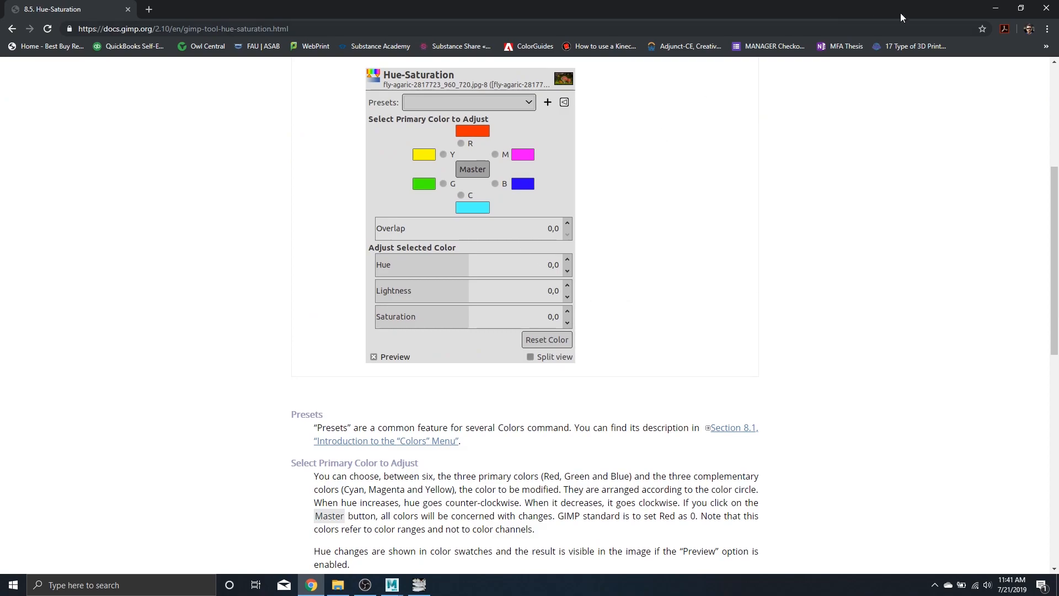
{"action": "left_click", "coordinate": [996, 9]}
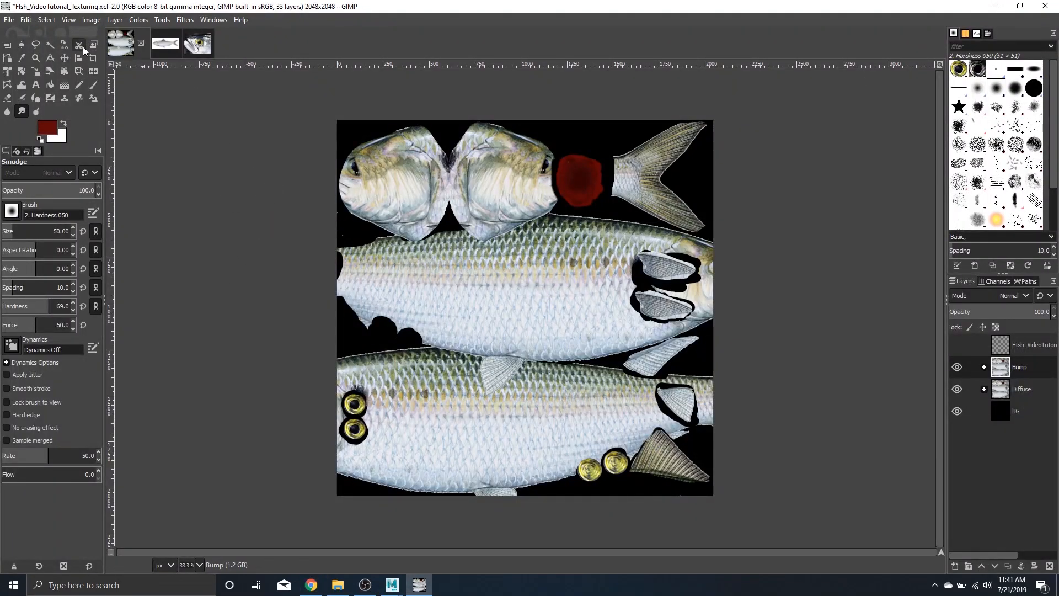
Step: Merge the Bump layer group into a single layer
{"action": "left_click", "coordinate": [140, 20]}
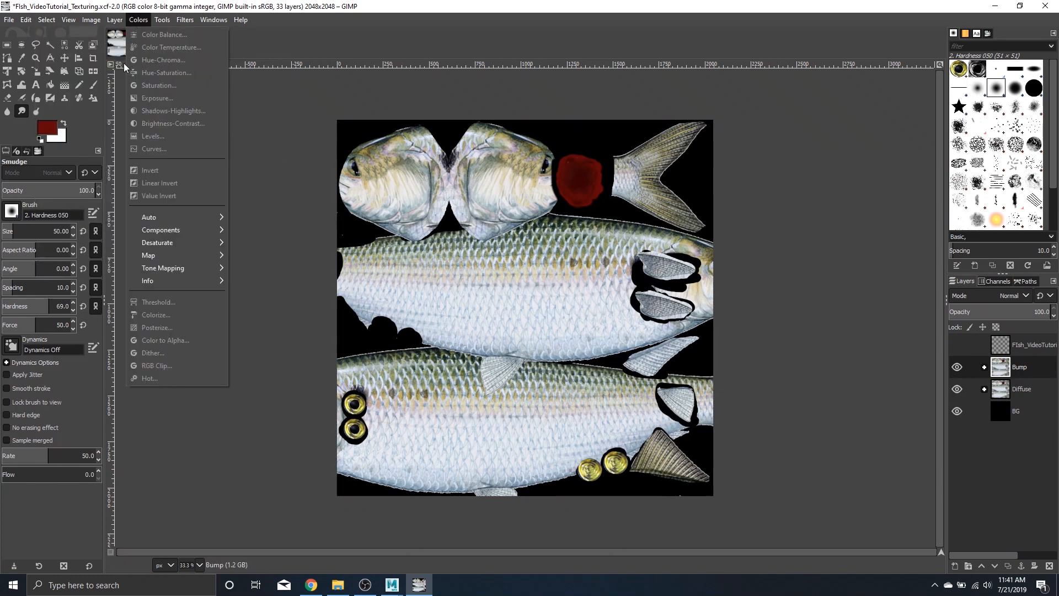
{"action": "left_click", "coordinate": [1032, 369]}
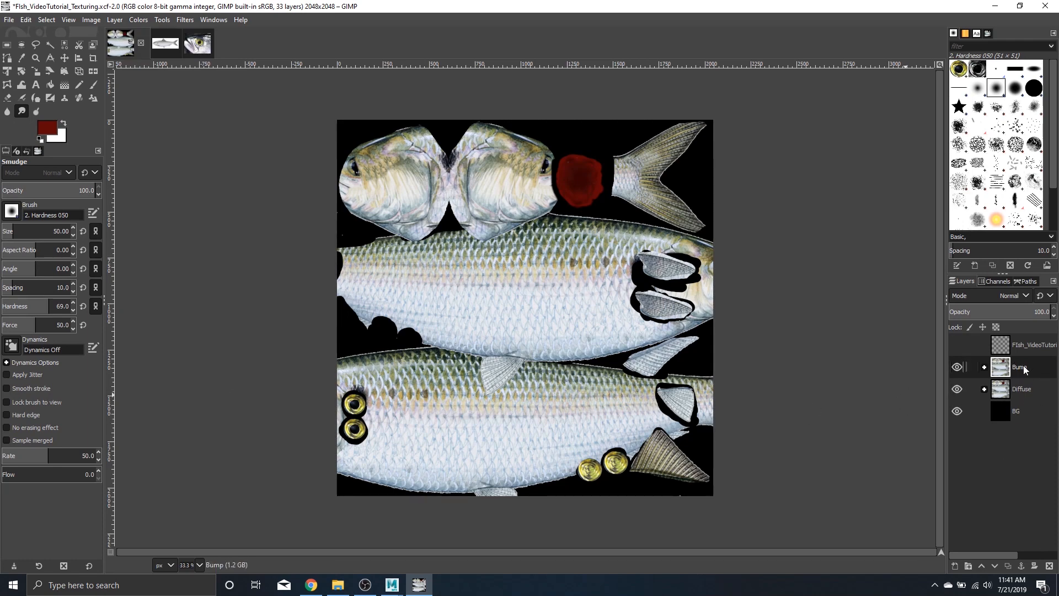
{"action": "right_click", "coordinate": [1024, 365]}
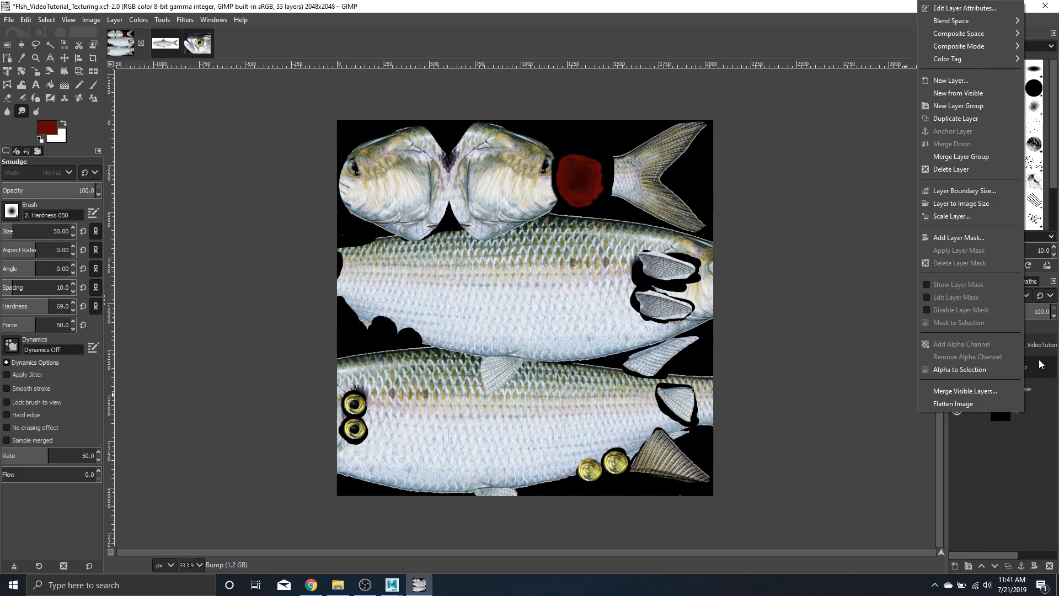
{"action": "left_click", "coordinate": [1041, 371]}
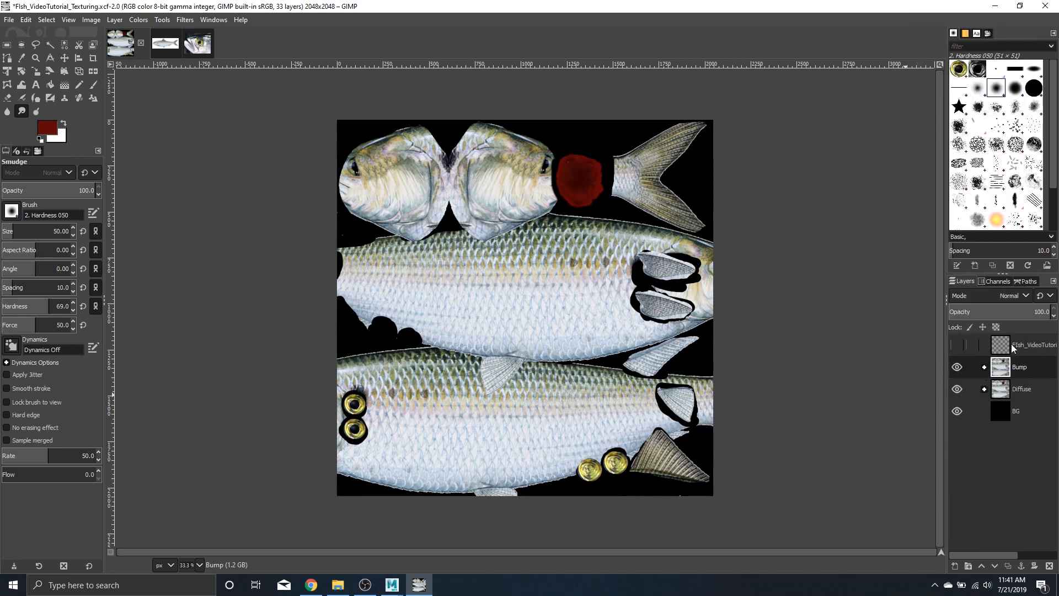
{"action": "right_click", "coordinate": [1036, 367]}
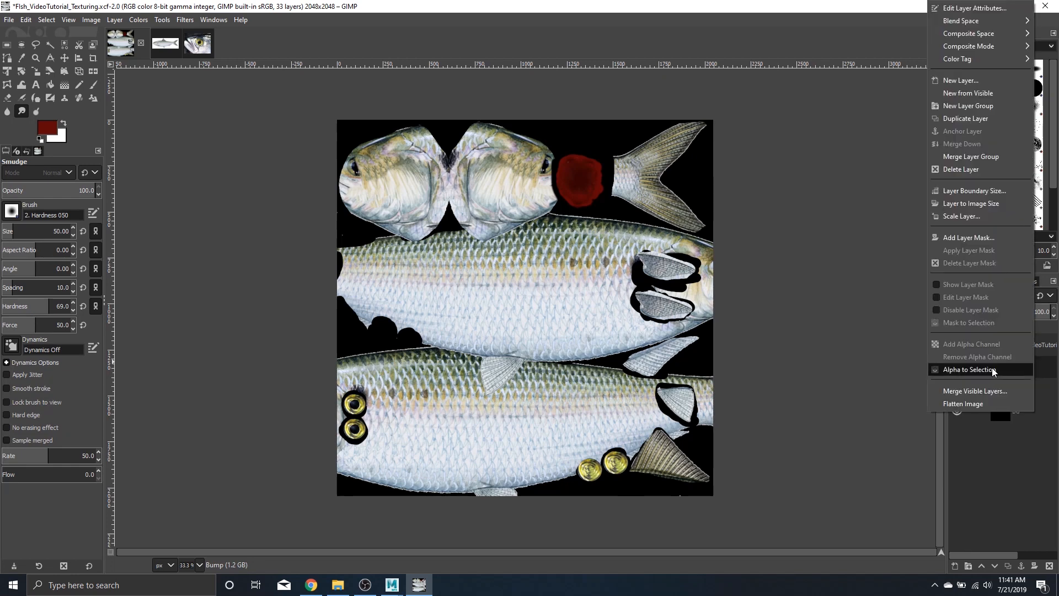
{"action": "left_click", "coordinate": [981, 157]}
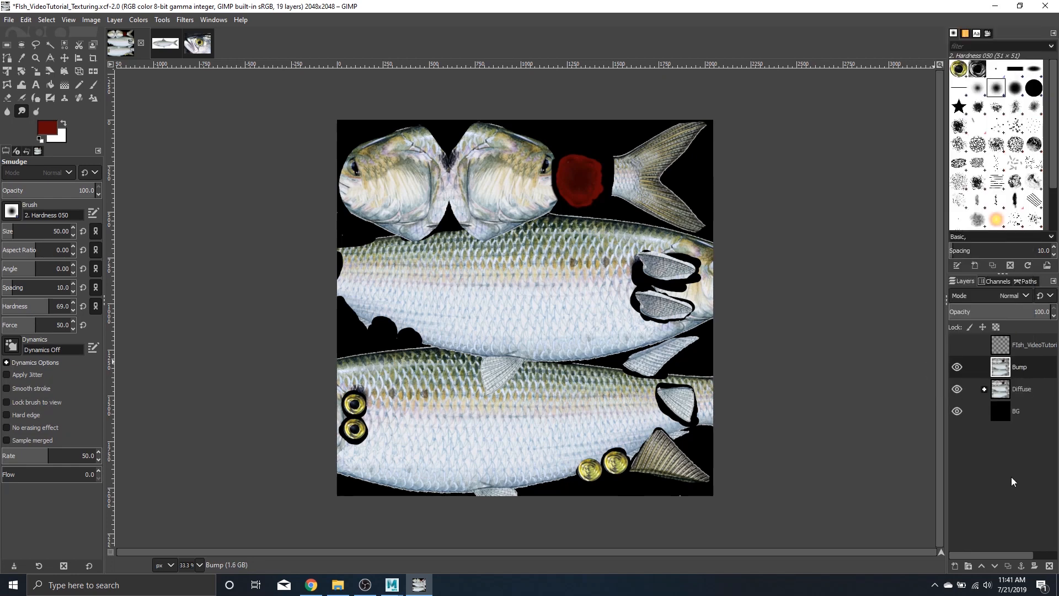
{"action": "right_click", "coordinate": [1020, 369]}
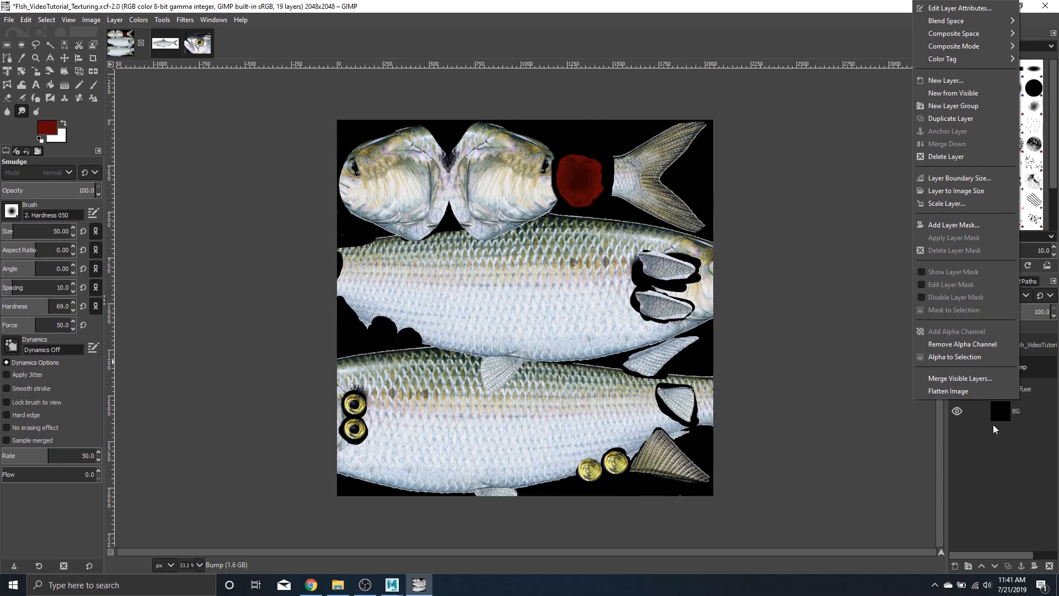
{"action": "left_click", "coordinate": [1037, 479]}
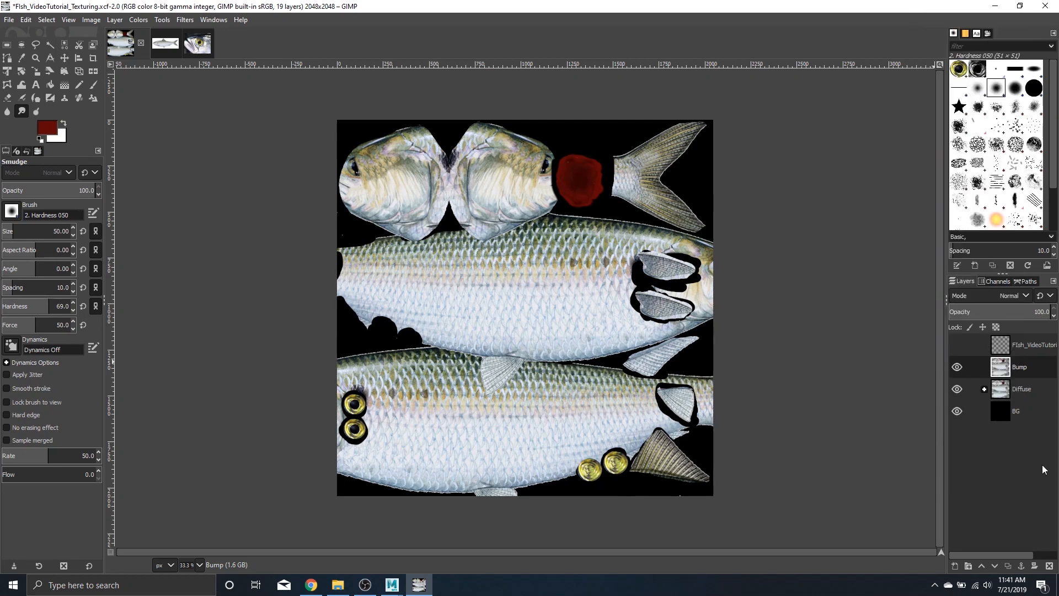
Step: Merge the Bump layer group into a single layer and hide the Diffuse group
{"action": "right_click", "coordinate": [1028, 371]}
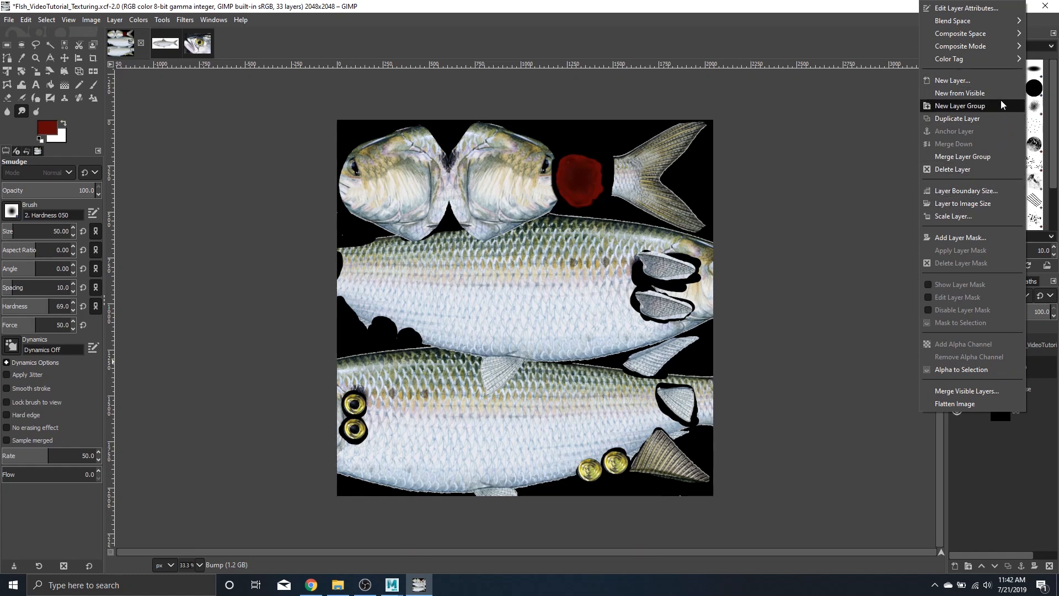
{"action": "left_click", "coordinate": [994, 157]}
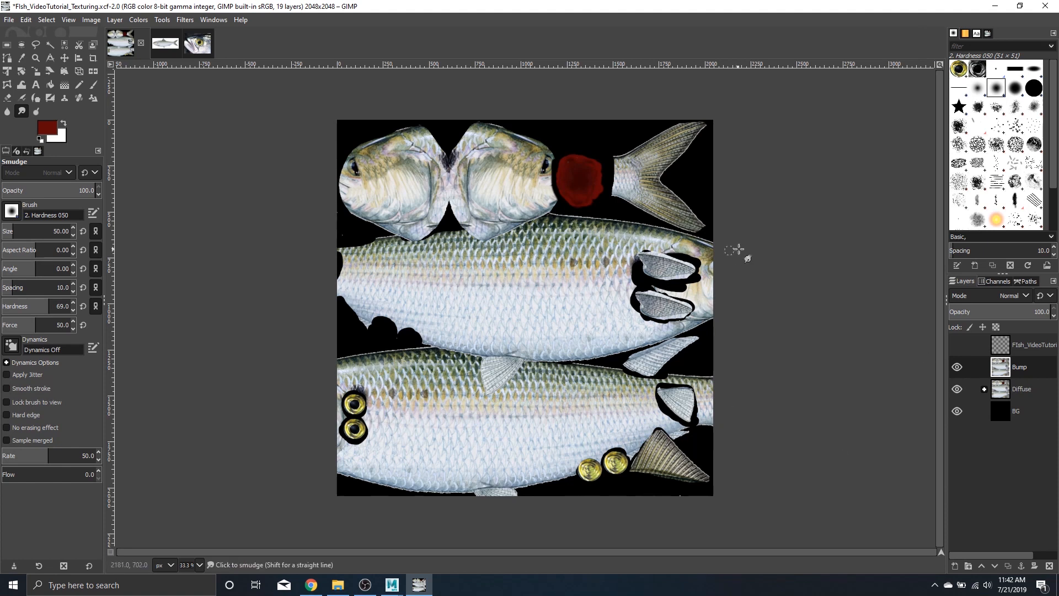
{"action": "left_click", "coordinate": [959, 389]}
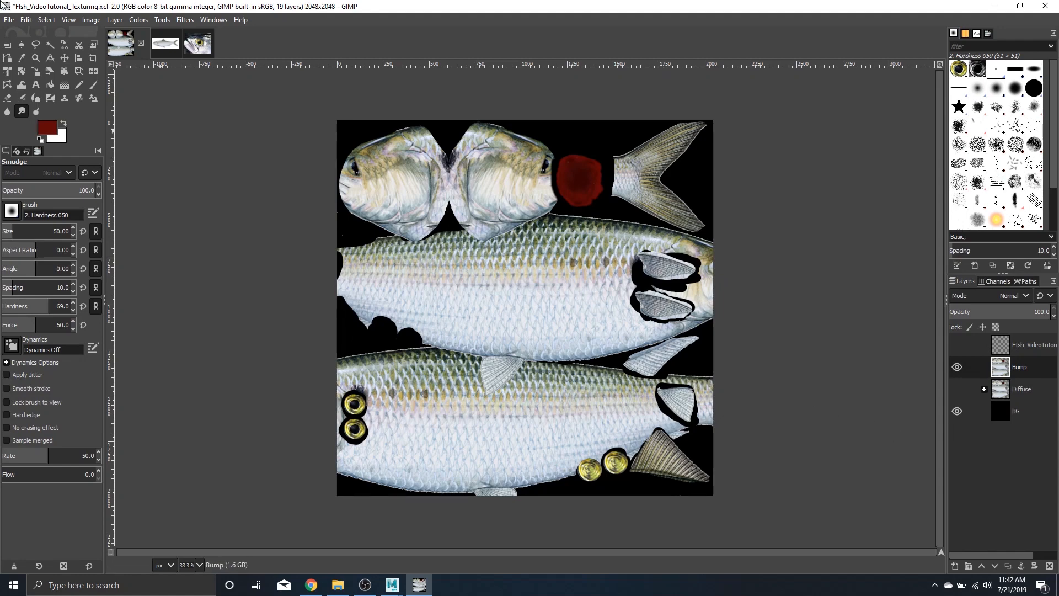
{"action": "left_click", "coordinate": [135, 20]}
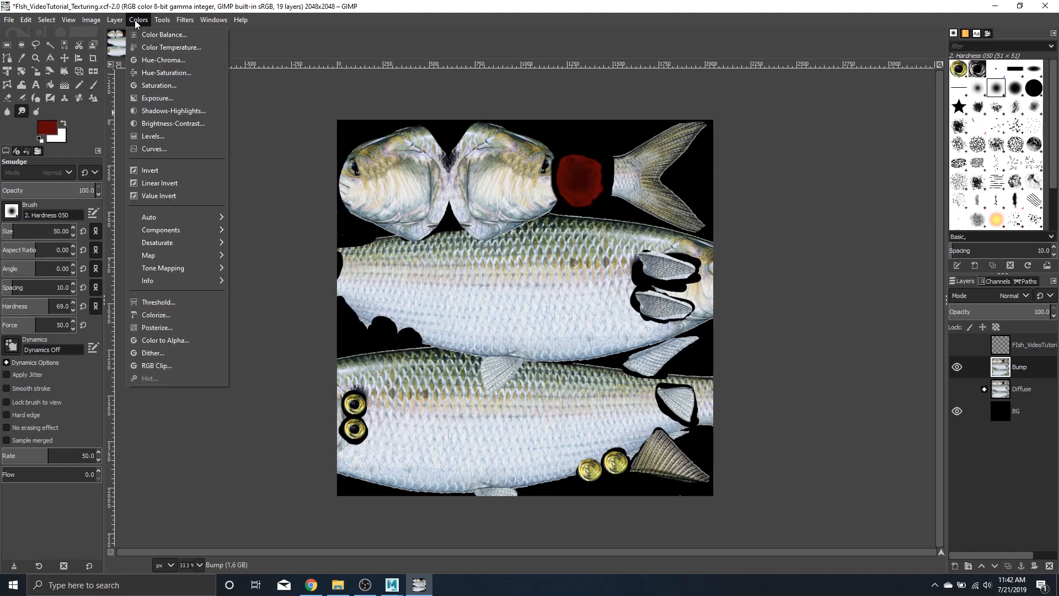
{"action": "left_click", "coordinate": [163, 73]}
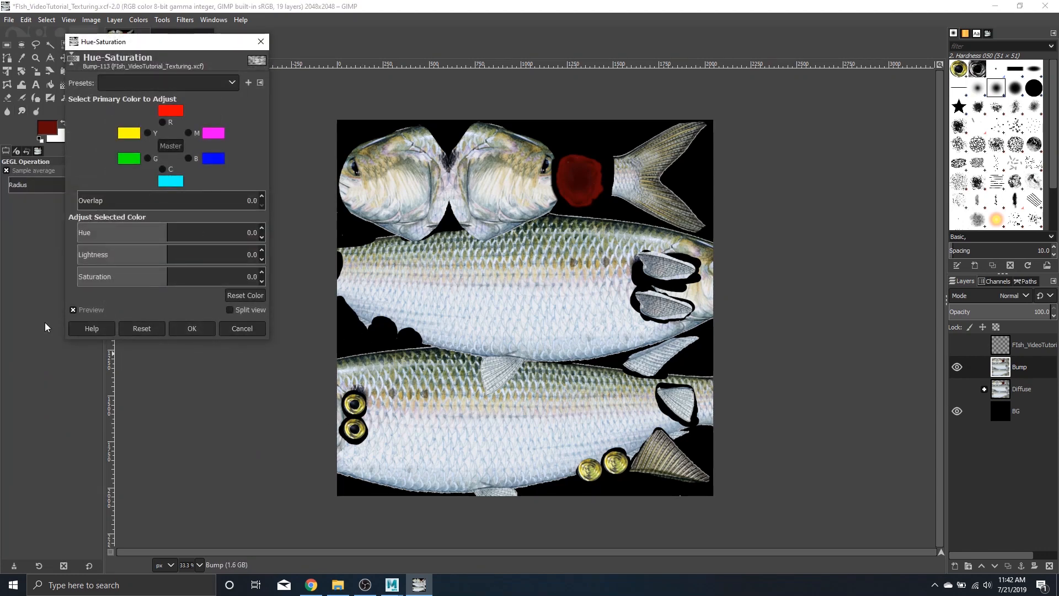
{"action": "left_click_drag", "start_coordinate": [167, 278], "coordinate": [49, 280]}
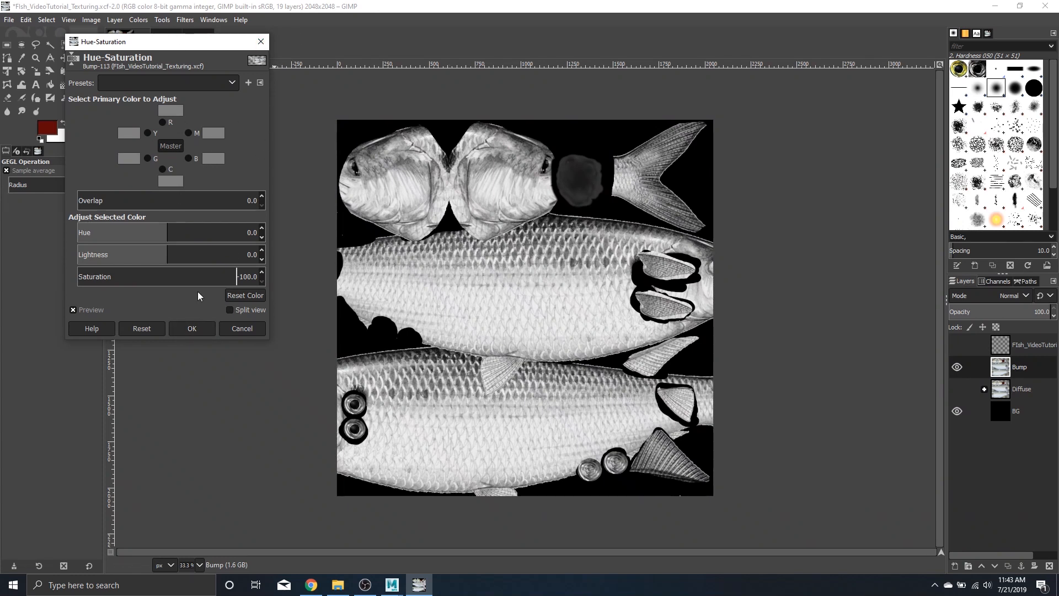
{"action": "left_click", "coordinate": [238, 327]}
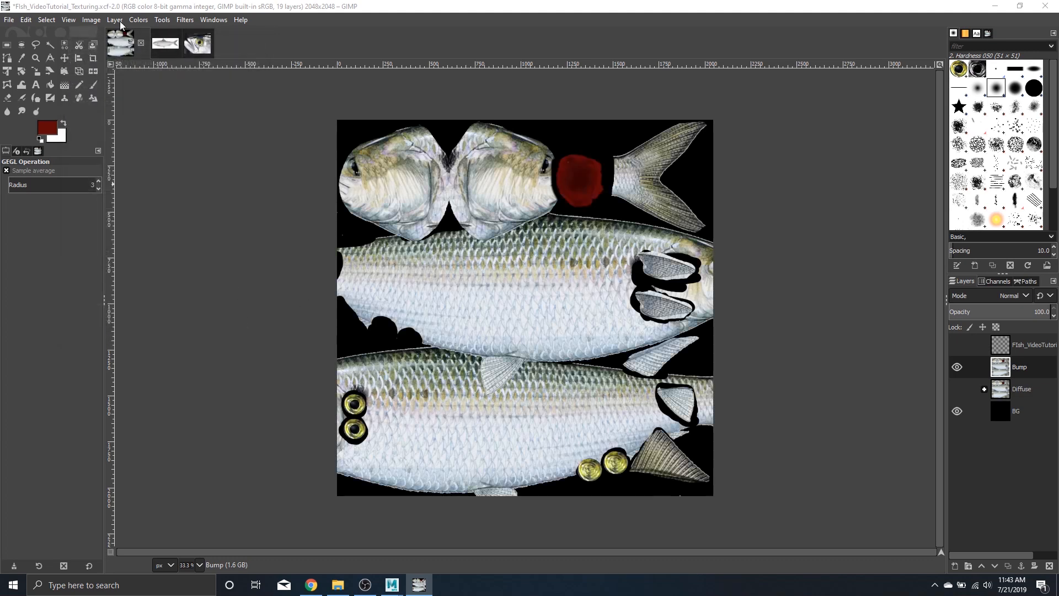
{"action": "left_click", "coordinate": [139, 20]}
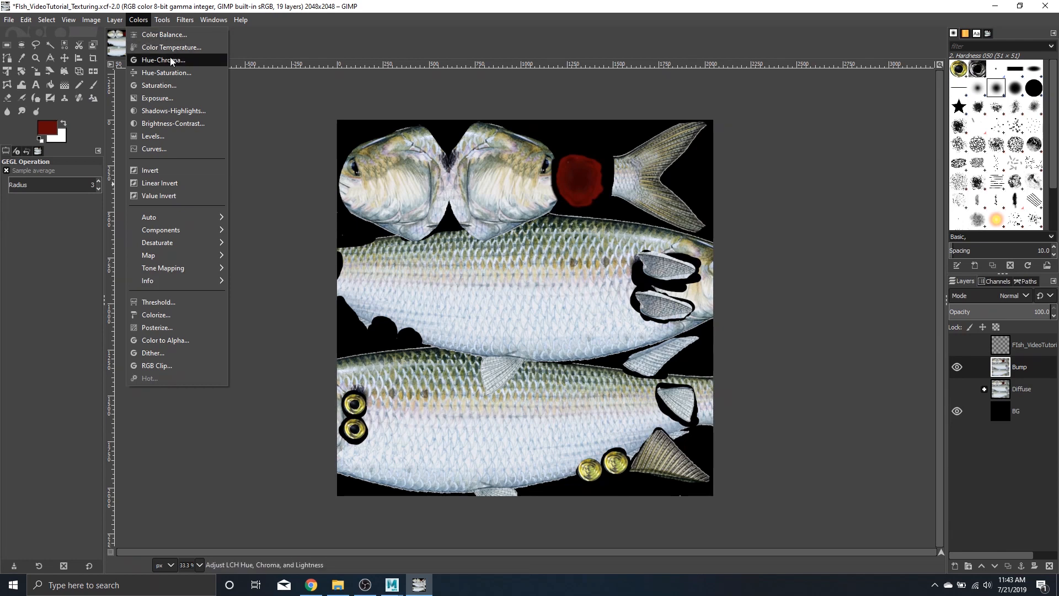
{"action": "left_click", "coordinate": [207, 35]}
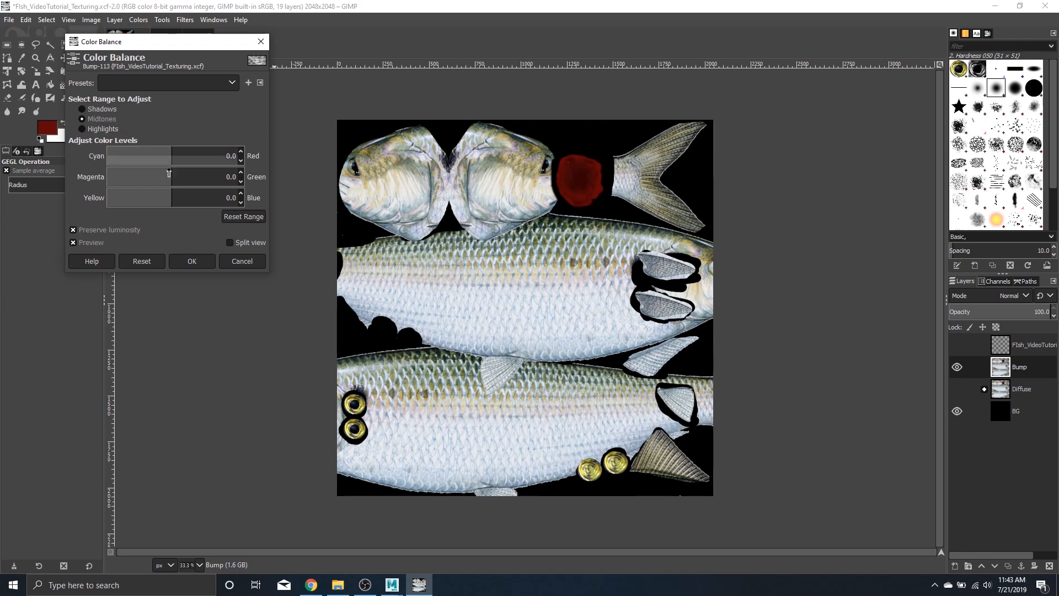
{"action": "left_click", "coordinate": [120, 110]}
{"action": "left_click_drag", "start_coordinate": [194, 159], "coordinate": [237, 160]}
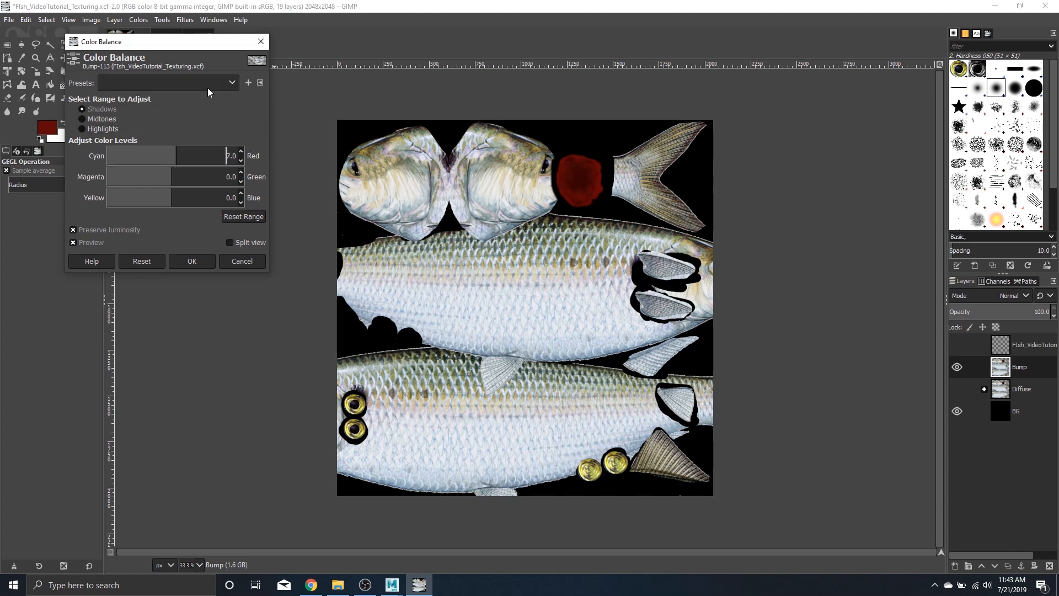
{"action": "left_click", "coordinate": [105, 118]}
{"action": "left_click", "coordinate": [229, 243]}
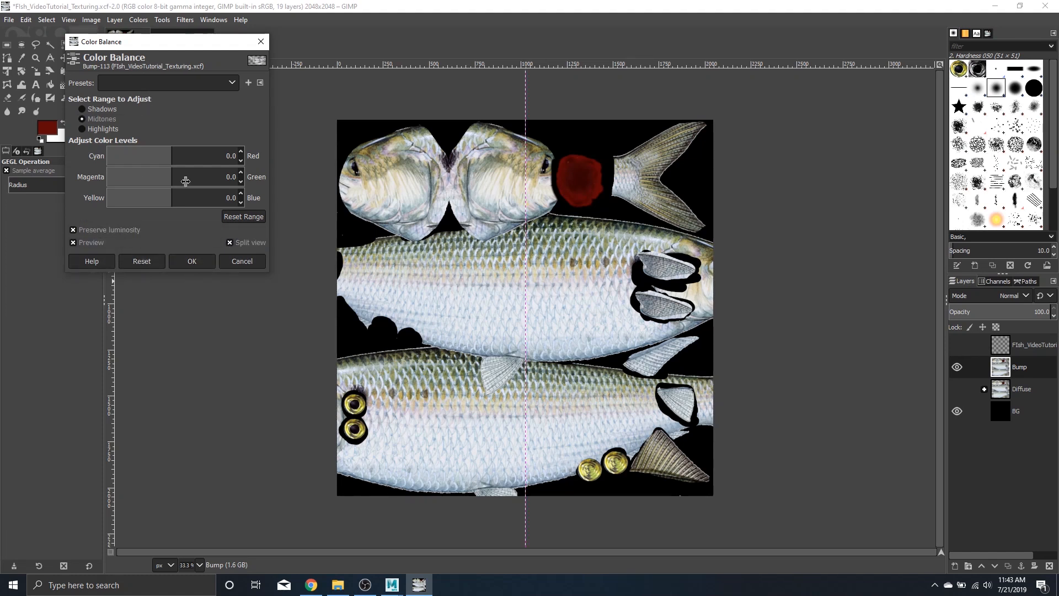
{"action": "left_click", "coordinate": [224, 263]}
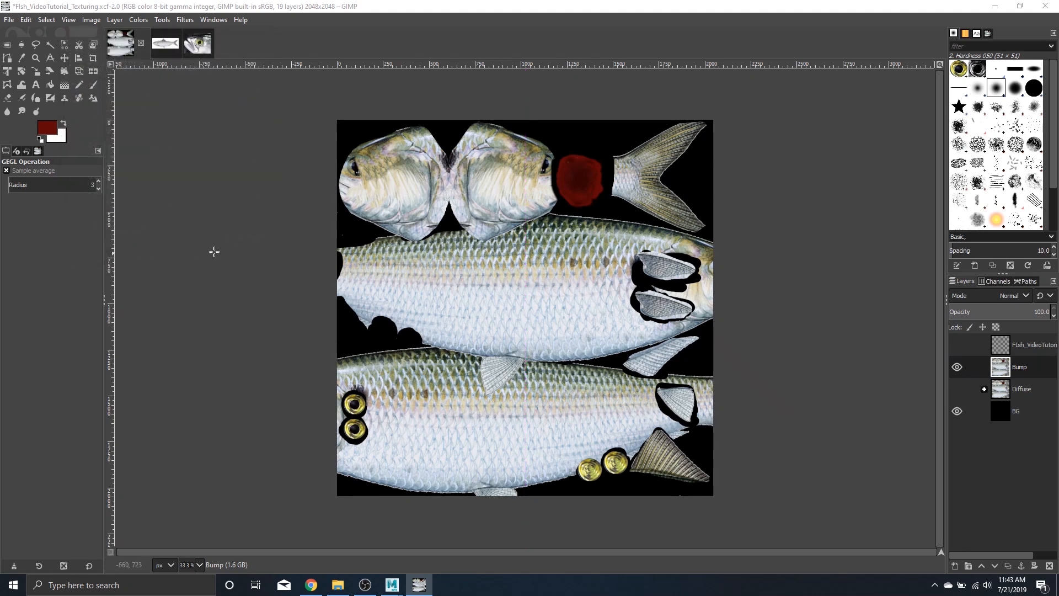
{"action": "left_click", "coordinate": [92, 20]}
{"action": "mouse_move", "coordinate": [132, 19]}
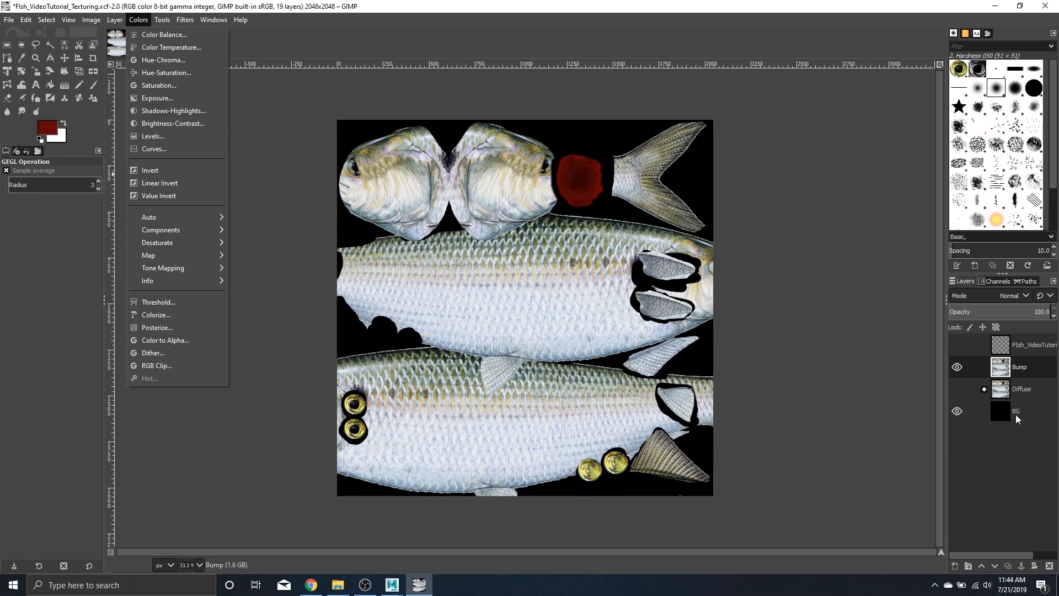
{"action": "left_click", "coordinate": [1033, 368]}
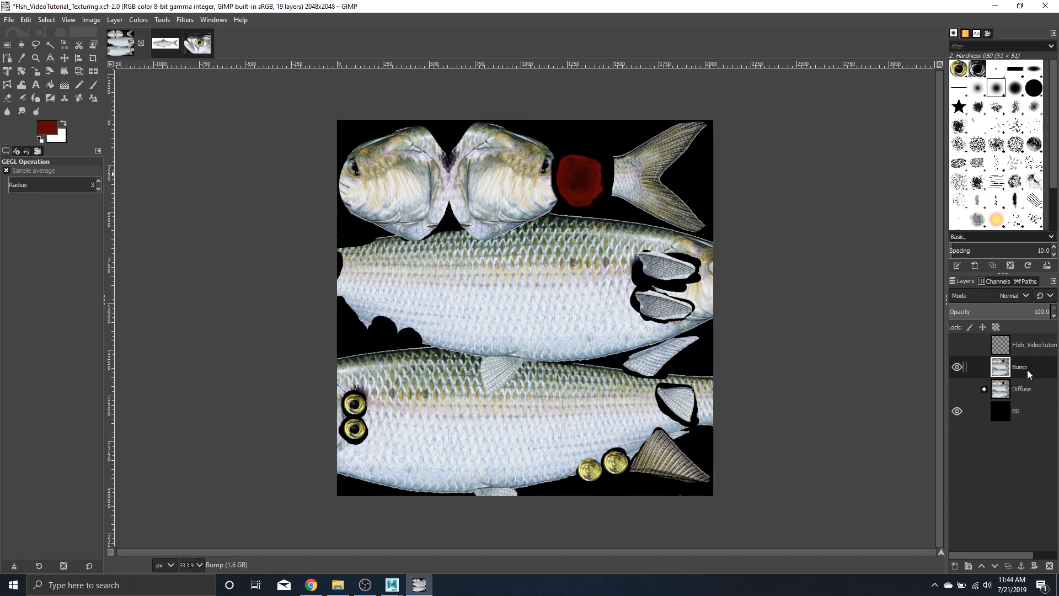
{"action": "left_click", "coordinate": [138, 19]}
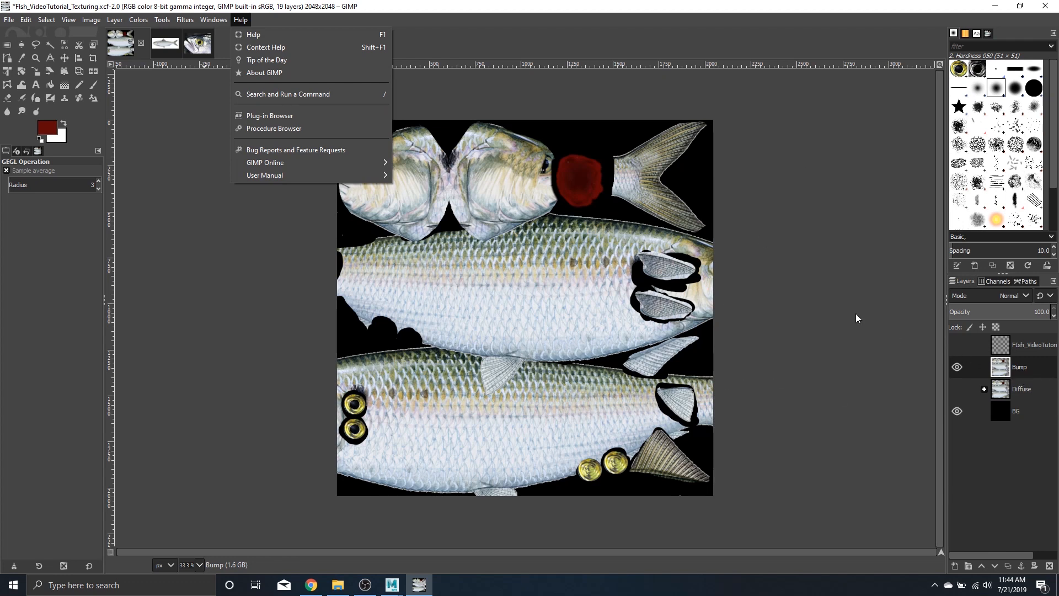
Step: Desaturate the Bump layer completely with Hue-Saturation, setting the saturation to -100
{"action": "left_click", "coordinate": [1038, 368]}
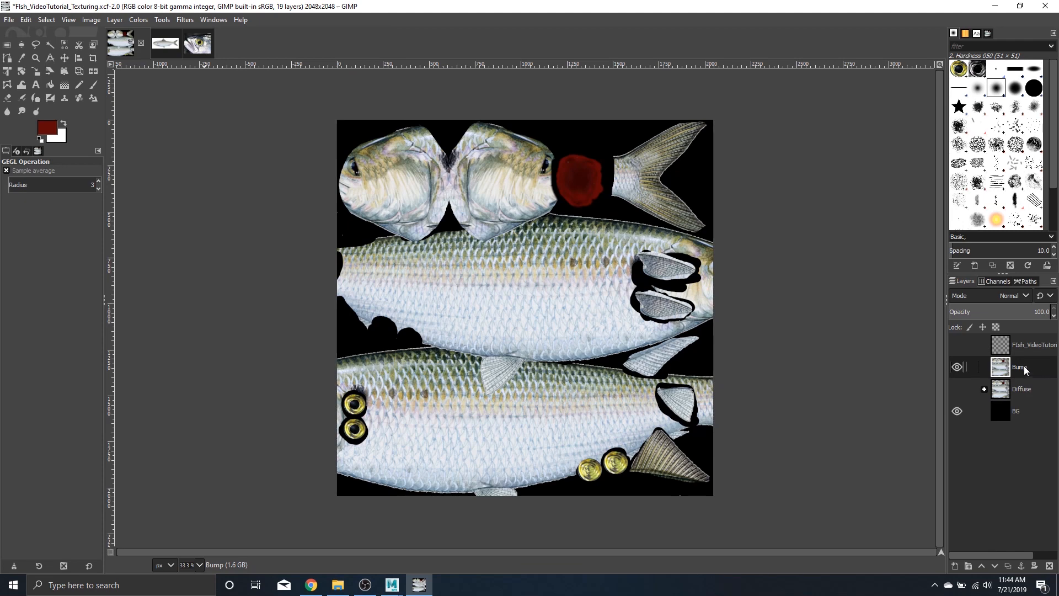
{"action": "left_click", "coordinate": [139, 20]}
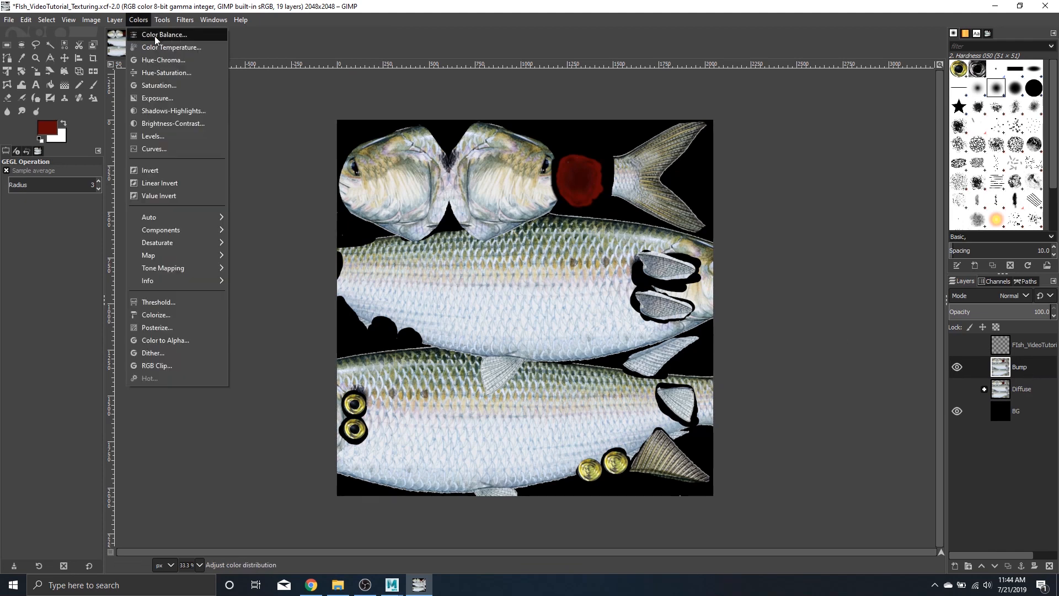
{"action": "left_click", "coordinate": [175, 71]}
{"action": "left_click_drag", "start_coordinate": [165, 279], "coordinate": [2, 280]}
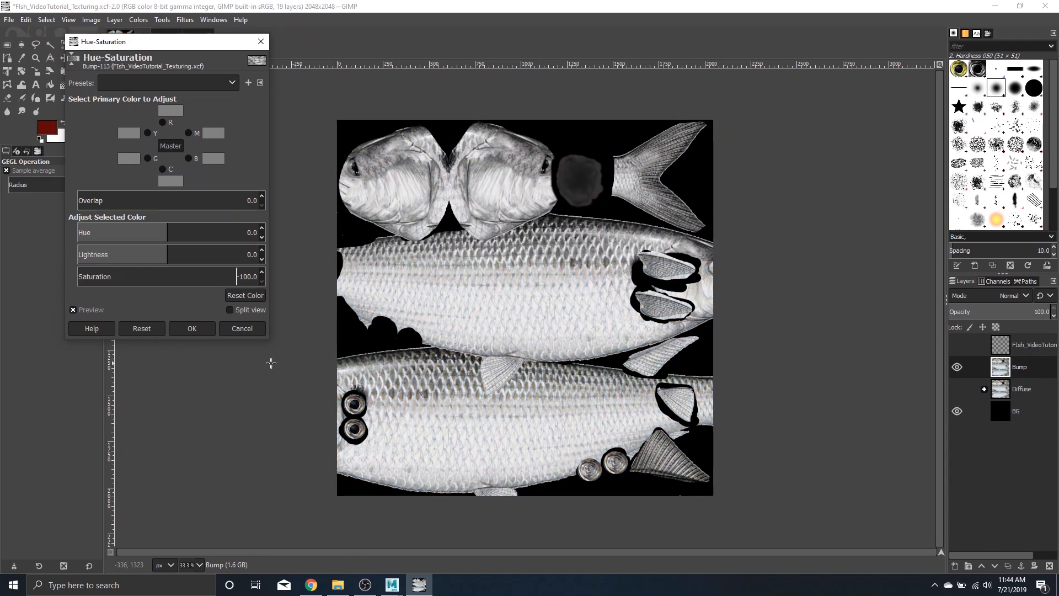
{"action": "left_click", "coordinate": [192, 329]}
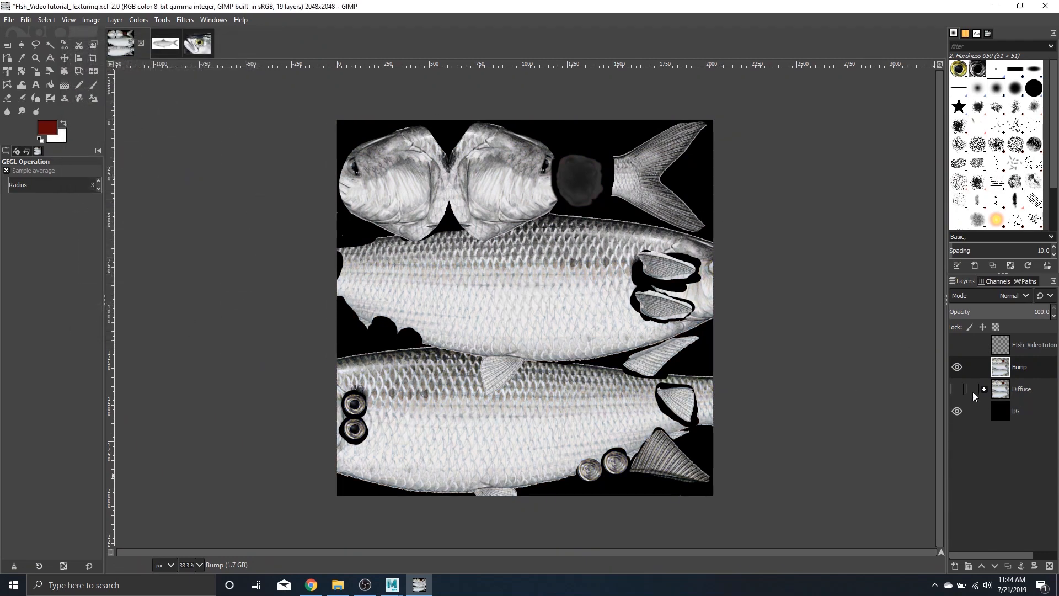
Step: Compare the grayscale Bump layer with the coloured Diffuse group by toggling their visibility, leaving only Bump shown above the background
{"action": "left_click", "coordinate": [958, 367]}
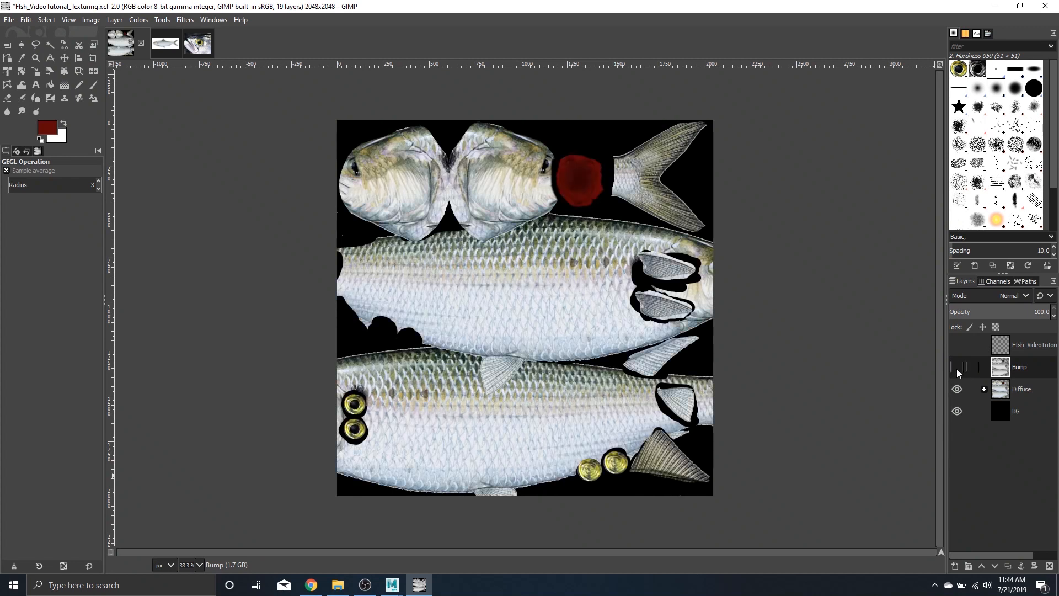
{"action": "left_click", "coordinate": [957, 367]}
{"action": "left_click", "coordinate": [957, 389]}
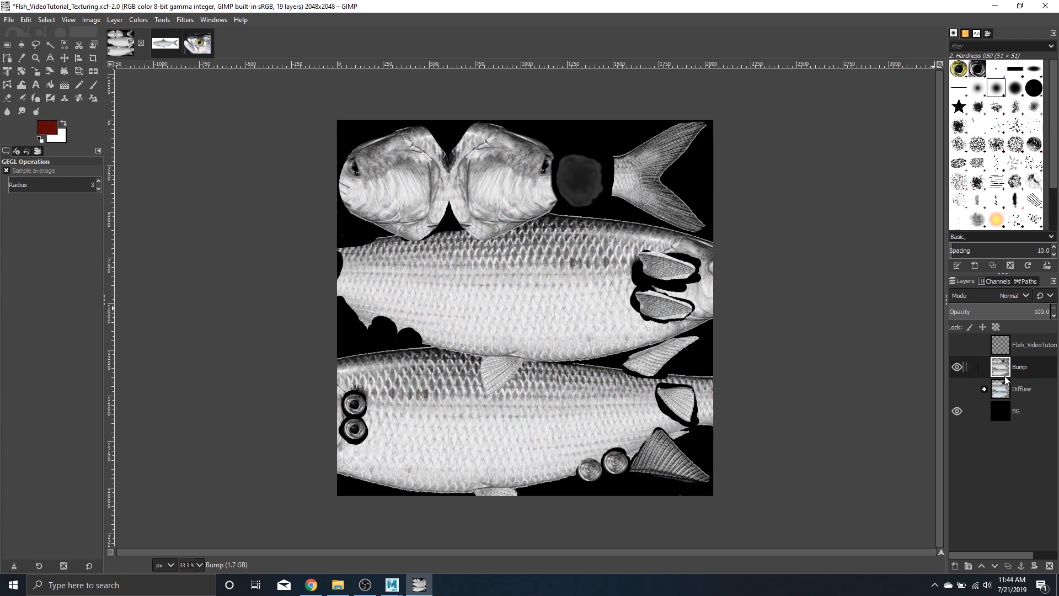
Step: Apply an Exposure adjustment to the Bump layer with a black level of -0.100 and an exposure of 0
{"action": "left_click", "coordinate": [137, 21]}
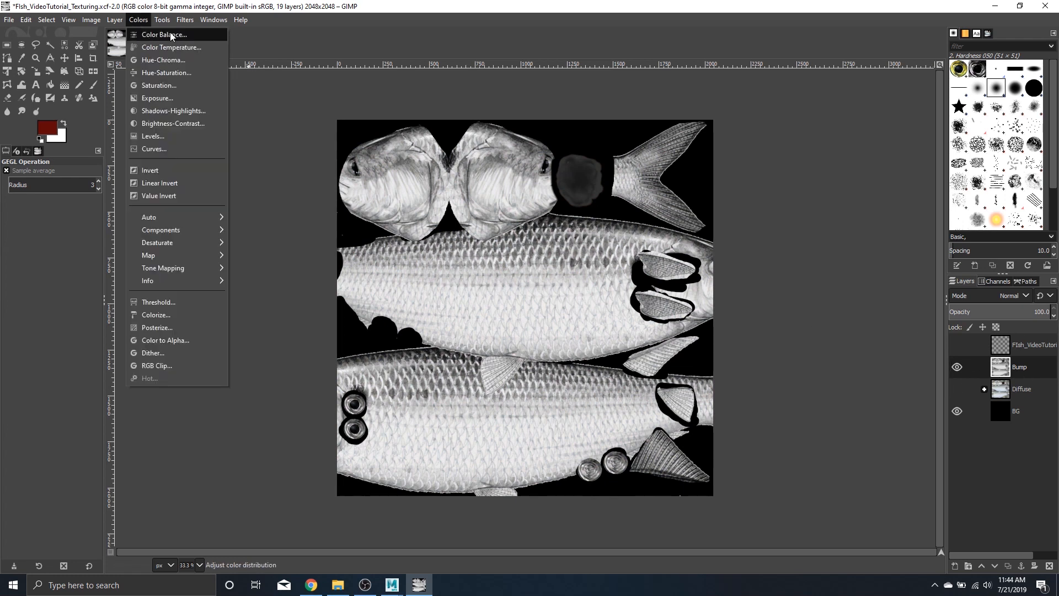
{"action": "left_click", "coordinate": [181, 98]}
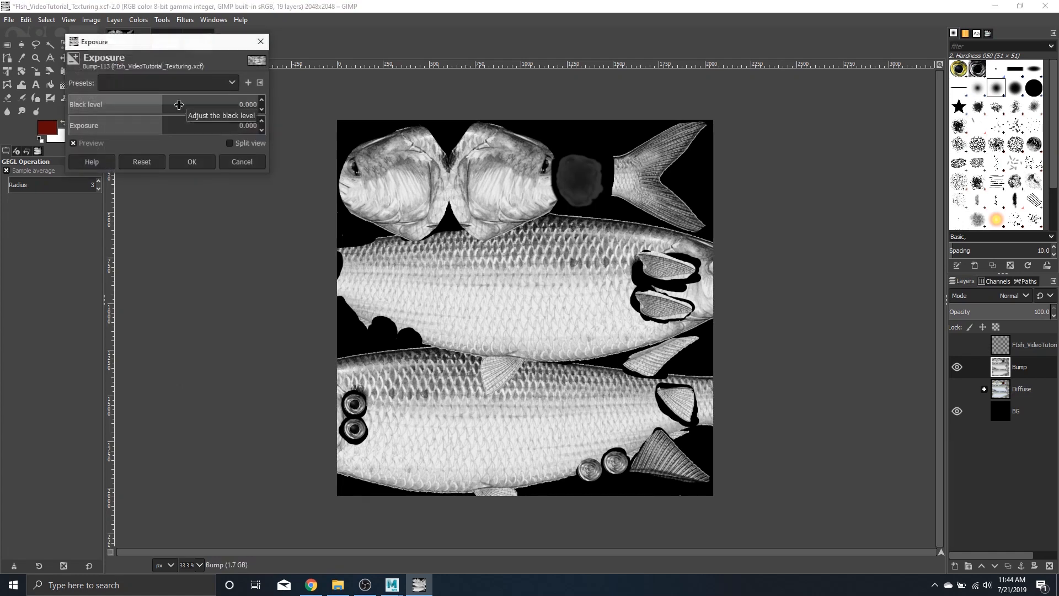
{"action": "left_click_drag", "start_coordinate": [159, 105], "coordinate": [165, 105]}
{"action": "left_click_drag", "start_coordinate": [1036, 132], "coordinate": [3, 188]}
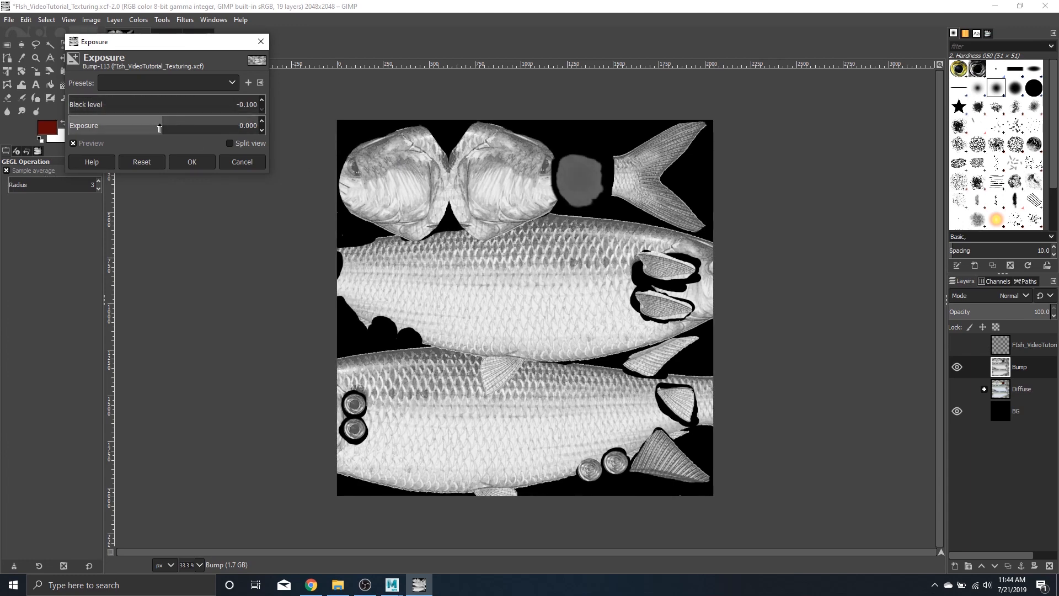
{"action": "left_click_drag", "start_coordinate": [183, 125], "coordinate": [166, 146]}
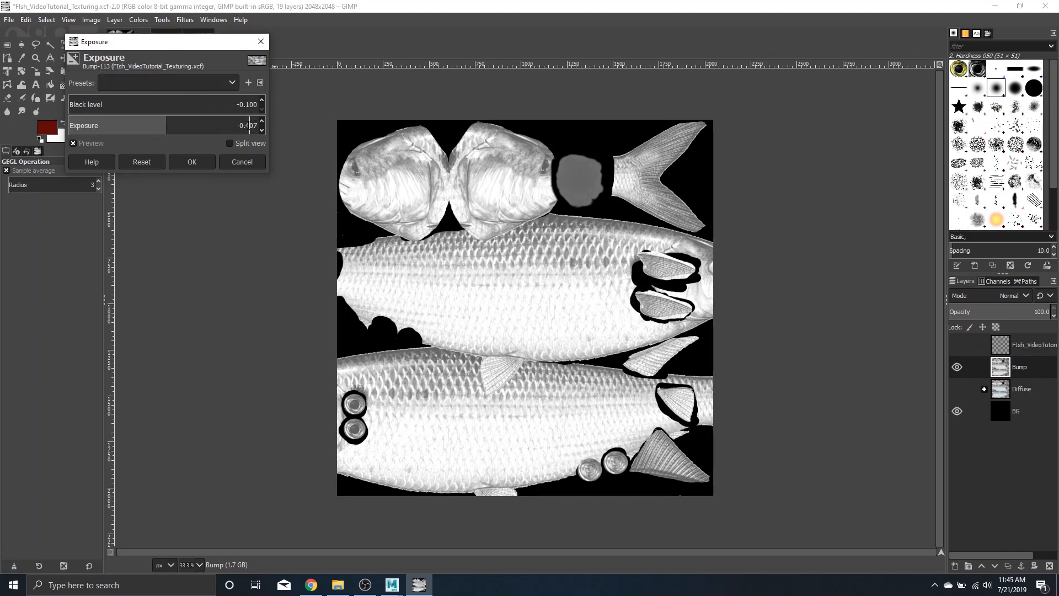
{"action": "double_click", "coordinate": [257, 125]}
{"action": "key", "text": "Return"}
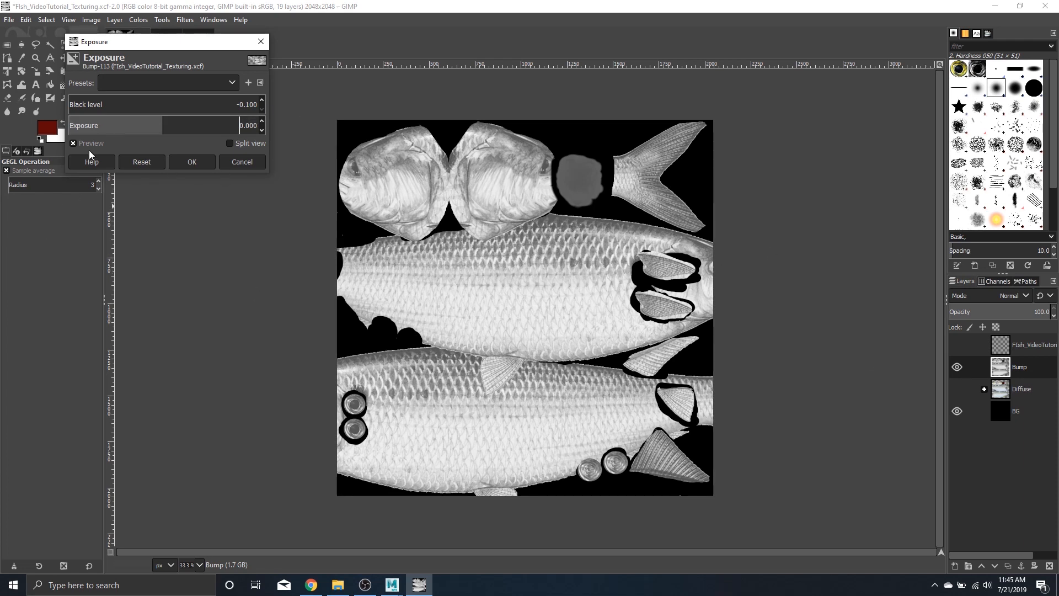
{"action": "left_click", "coordinate": [177, 163]}
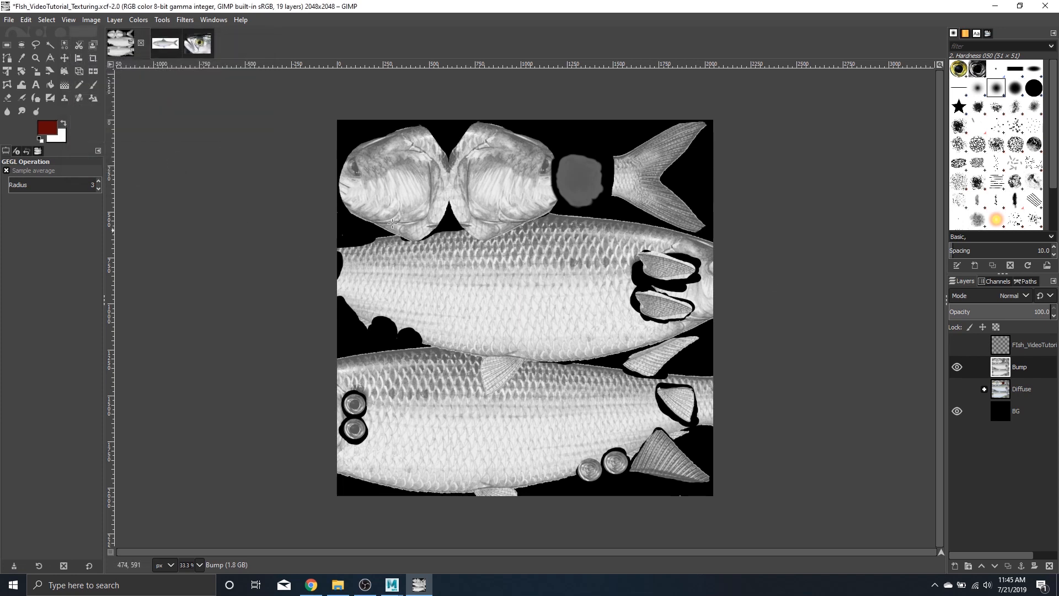
Step: Export the grayscale map as FIsh_VideoTutorial_Normal.png into the Fish Textures folder with the preset PNG options, and minimize the GIMP window
{"action": "left_click", "coordinate": [9, 20]}
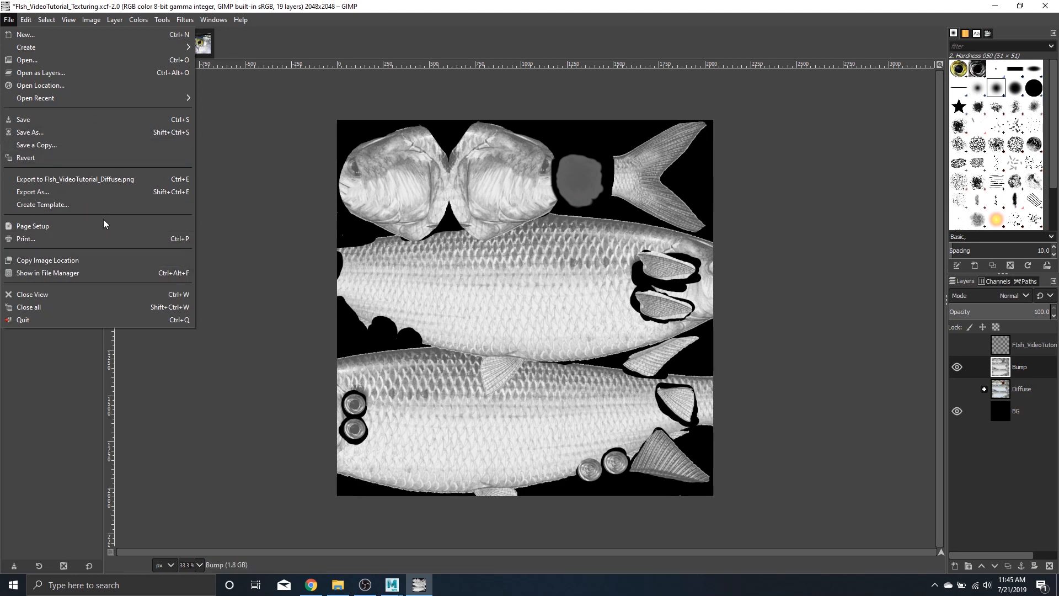
{"action": "left_click", "coordinate": [96, 194]}
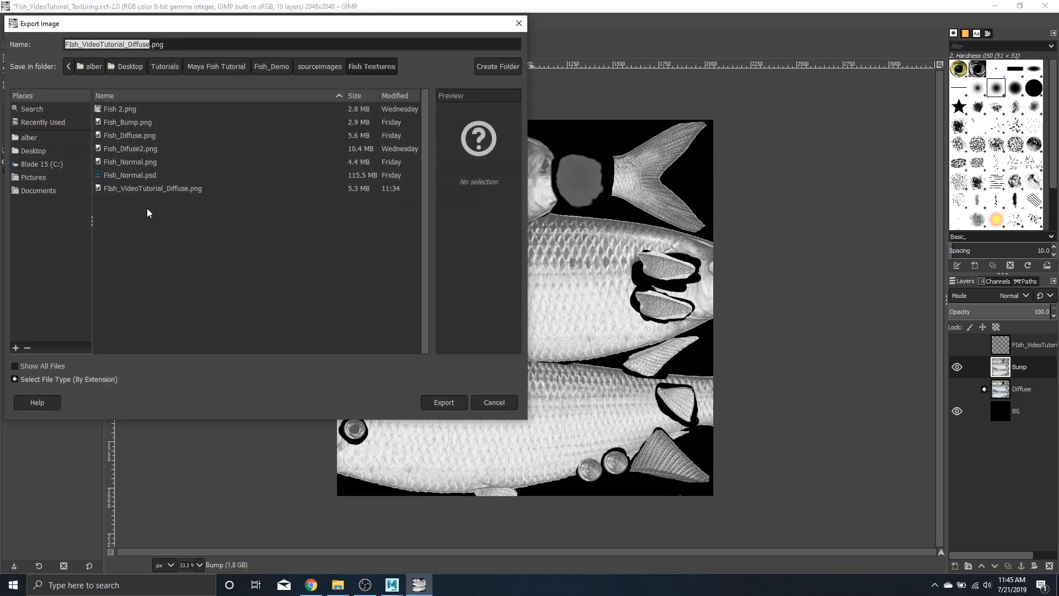
{"action": "left_click", "coordinate": [140, 186]}
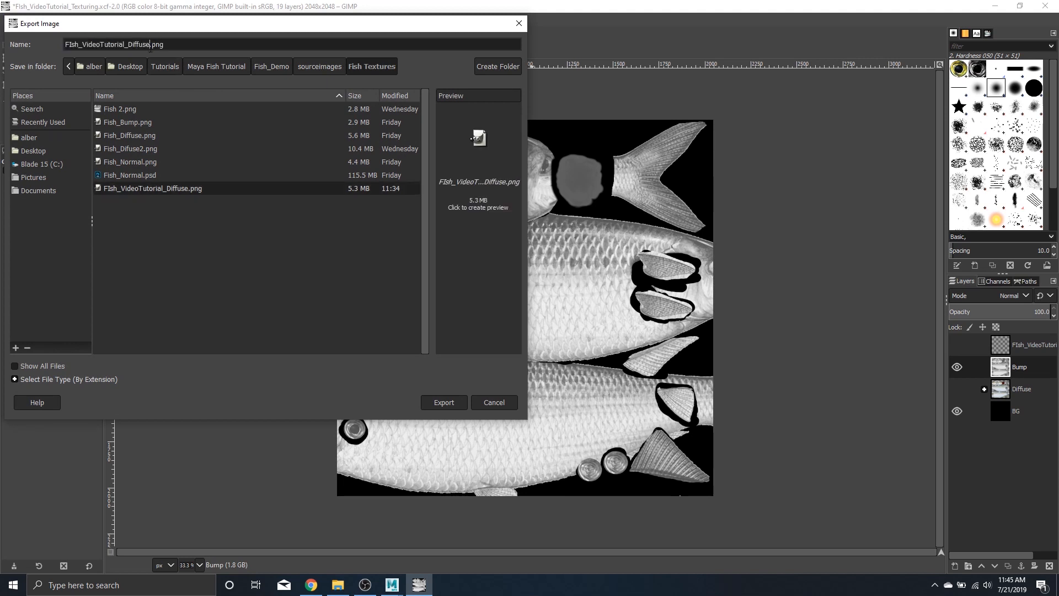
{"action": "key", "text": "BackSpace"}
{"action": "key", "text": "BackSpace"}
{"action": "key", "text": "BackSpace"}
{"action": "key", "text": "BackSpace"}
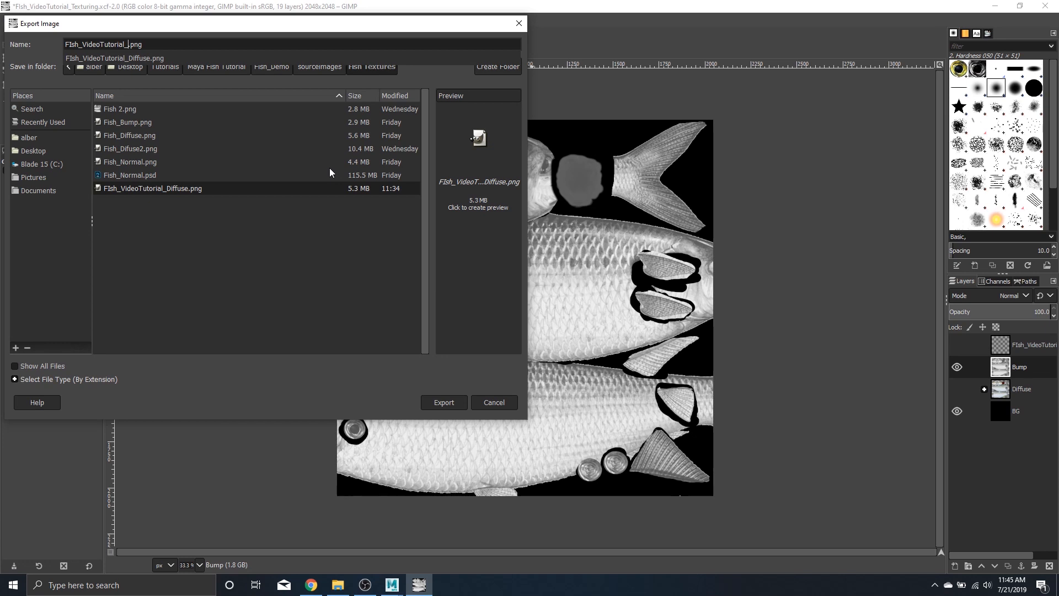
{"action": "type", "text": "Normal"}
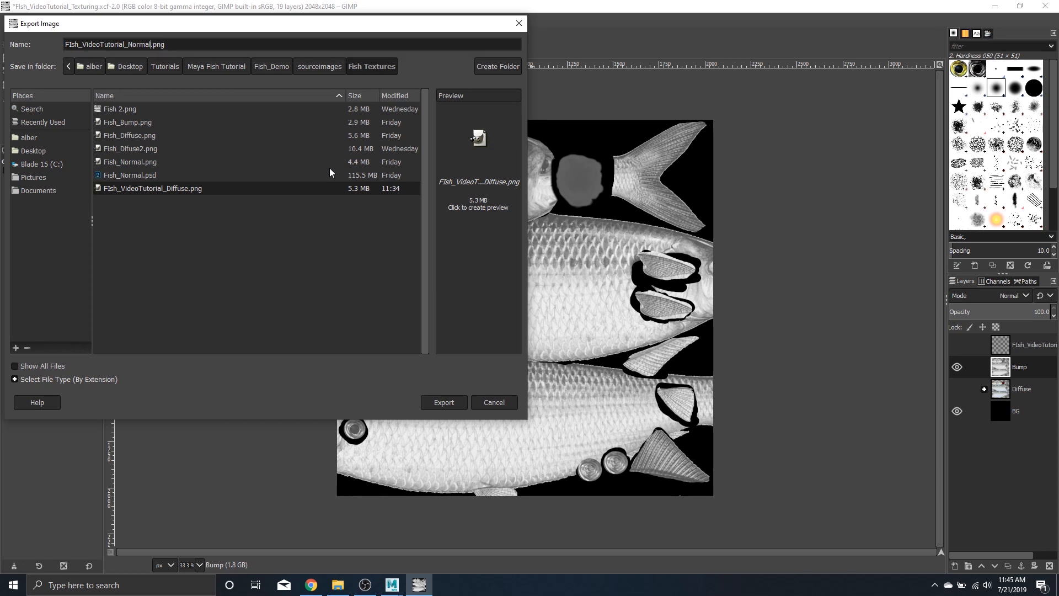
{"action": "left_click", "coordinate": [452, 402]}
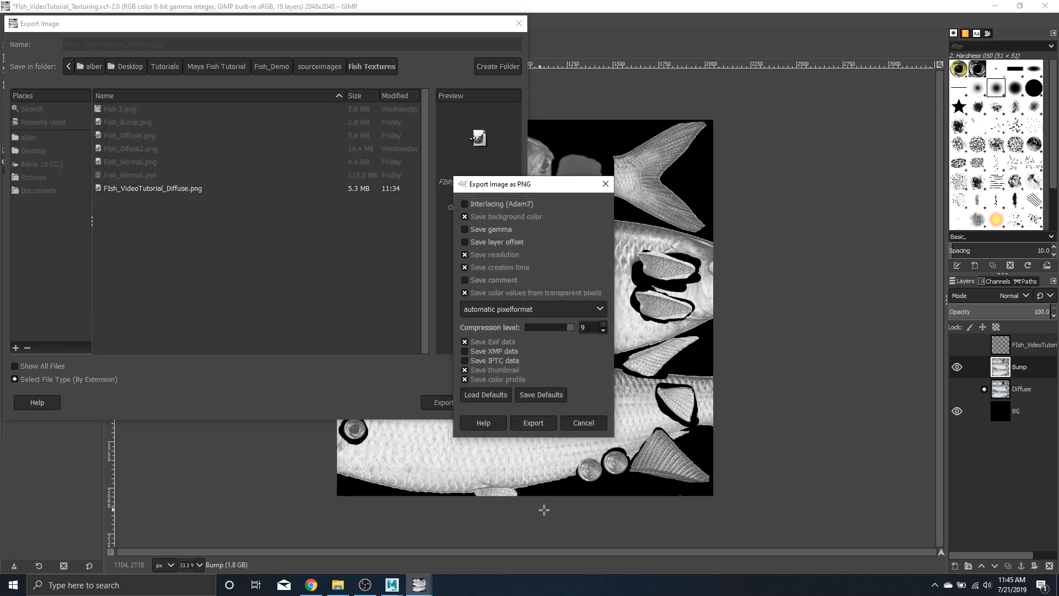
{"action": "left_click", "coordinate": [533, 423]}
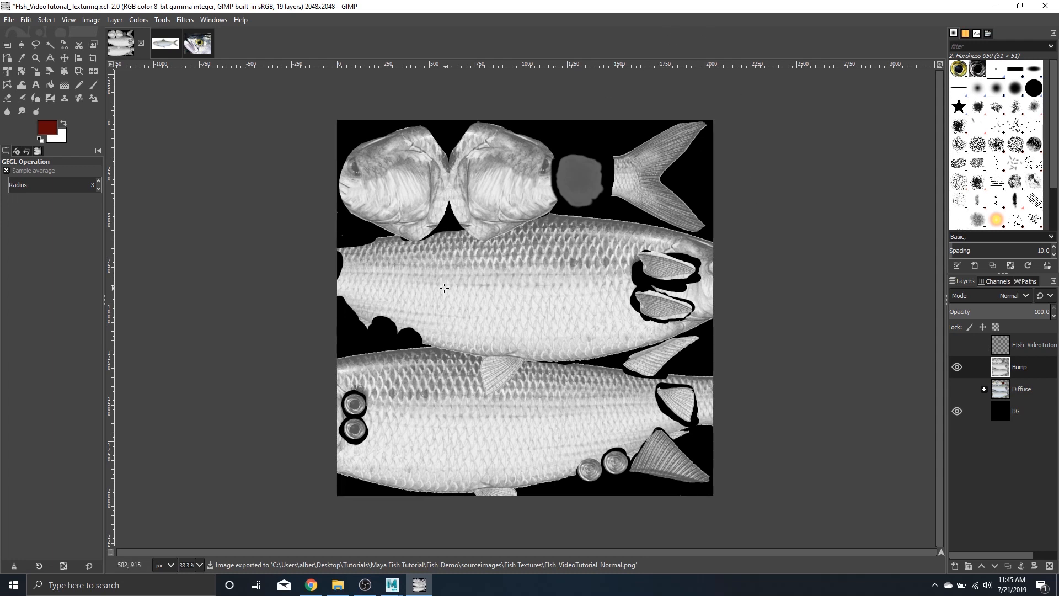
{"action": "left_click", "coordinate": [1000, 7]}
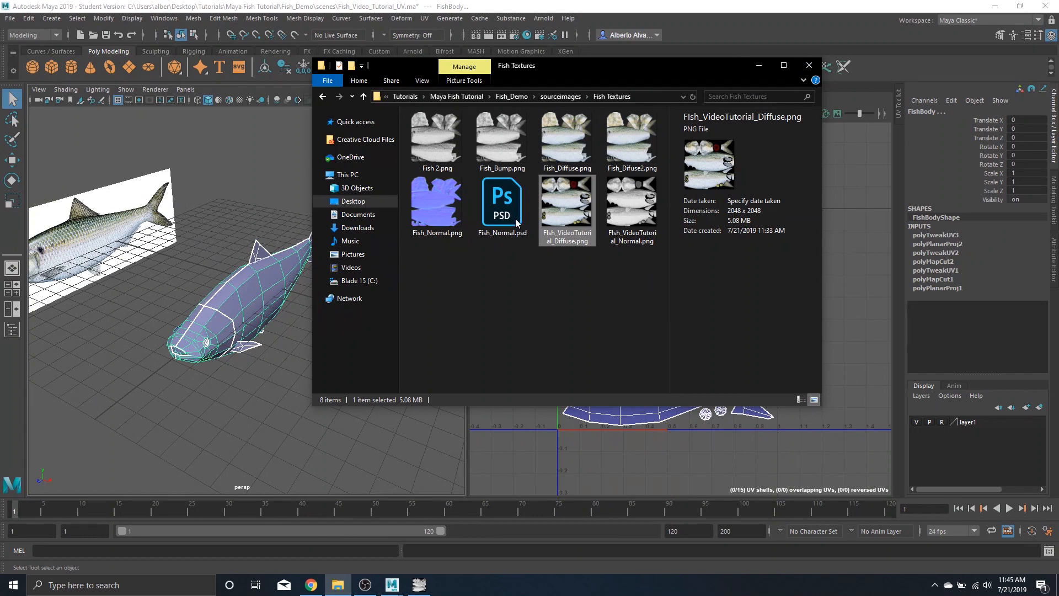
Step: Switch from the Fish Textures folder to the Maya scene and select all parts of the fish model
{"action": "left_click", "coordinate": [762, 67]}
{"action": "left_click", "coordinate": [363, 315]}
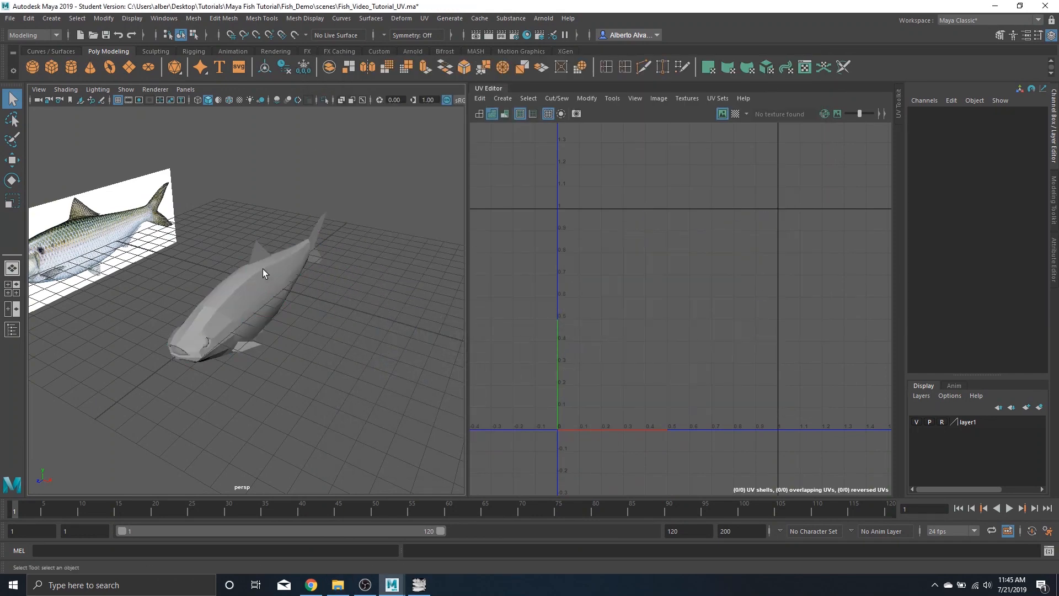
{"action": "scroll", "coordinate": [263, 269], "scroll_direction": "up", "scroll_amount": 6}
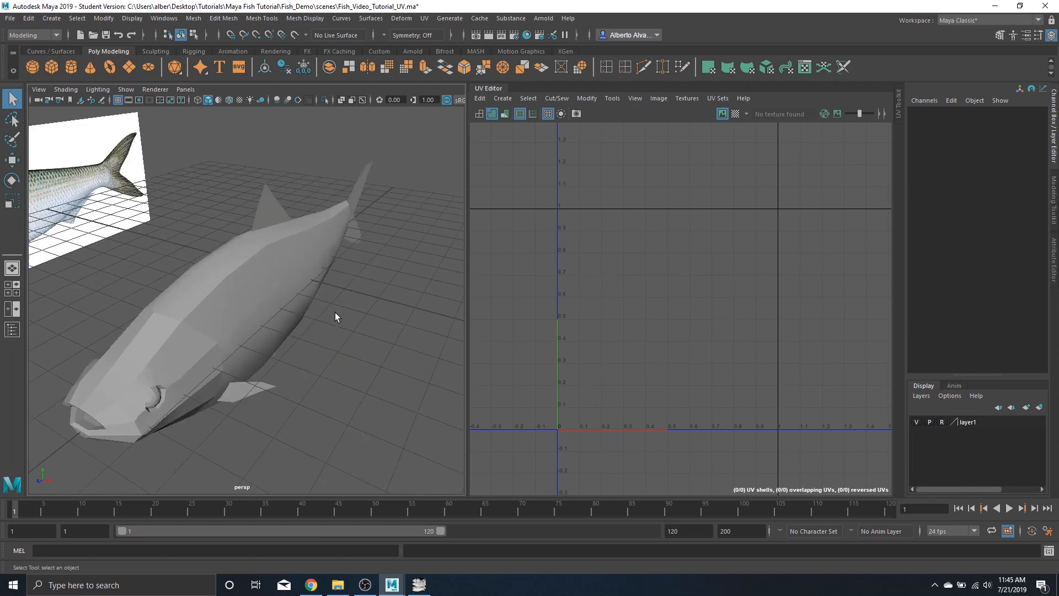
{"action": "scroll", "coordinate": [335, 313], "scroll_direction": "down", "scroll_amount": 3}
{"action": "left_click_drag", "start_coordinate": [386, 356], "coordinate": [310, 340]}
{"action": "left_click_drag", "start_coordinate": [173, 147], "coordinate": [326, 469]}
{"action": "mouse_move", "coordinate": [338, 313]}
{"action": "left_mouse_down"}
{"action": "mouse_move", "coordinate": [367, 334]}
{"action": "mouse_move", "coordinate": [346, 312]}
{"action": "left_mouse_up"}
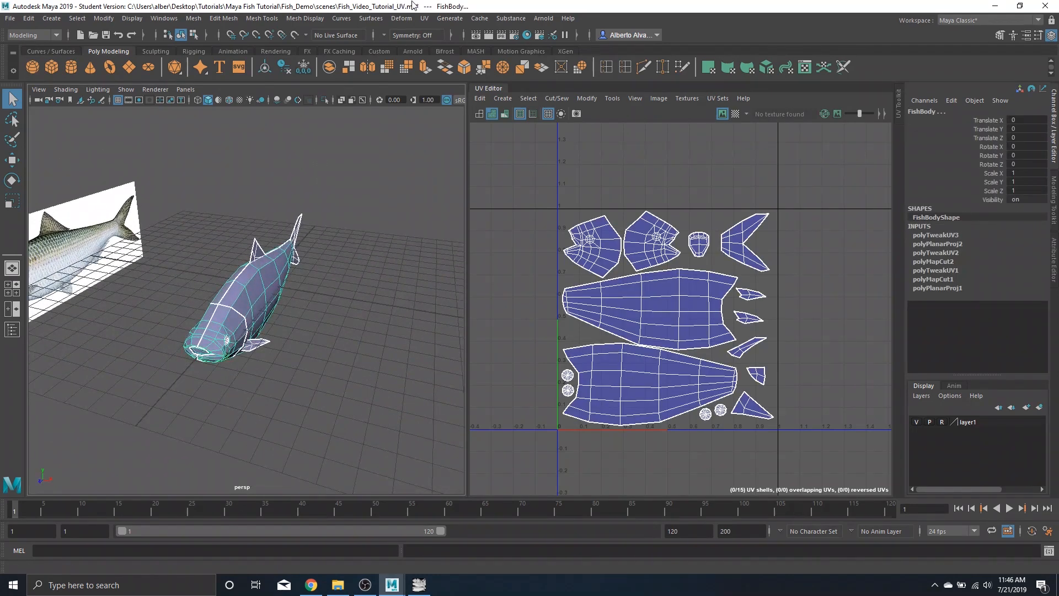
Step: Save the scene under the new name Fish_Video_Tutoria_Textured.ma in the scenes folder, accepting the student version notice
{"action": "left_click", "coordinate": [10, 20]}
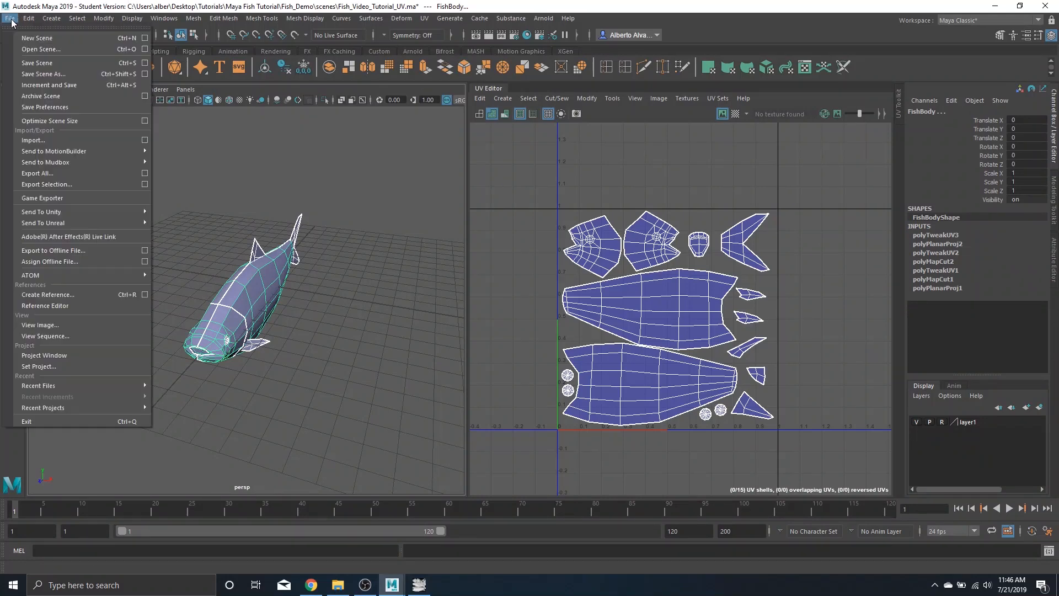
{"action": "left_click", "coordinate": [86, 72]}
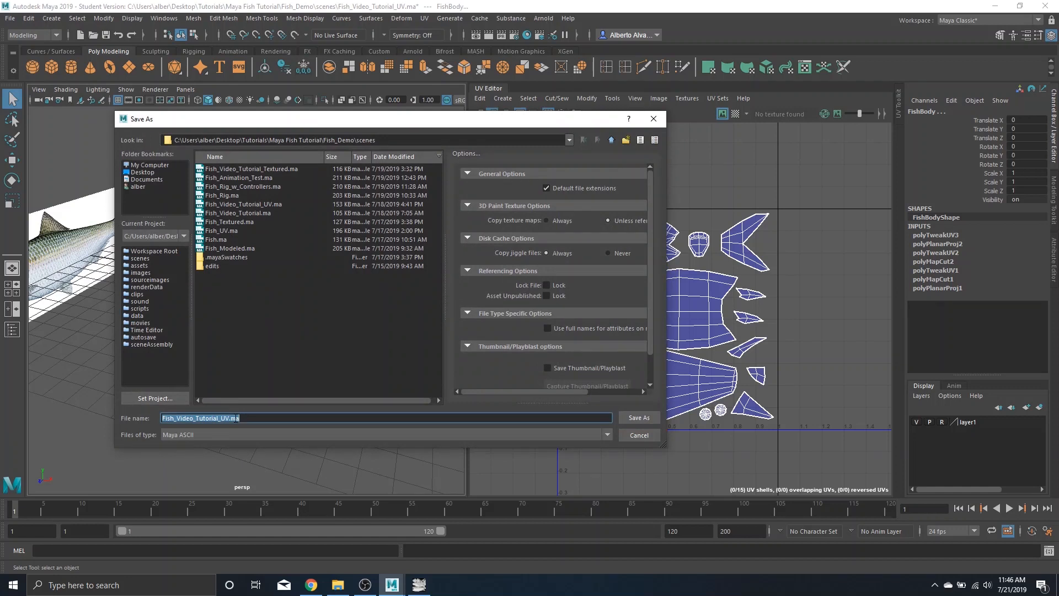
{"action": "left_click", "coordinate": [231, 418]}
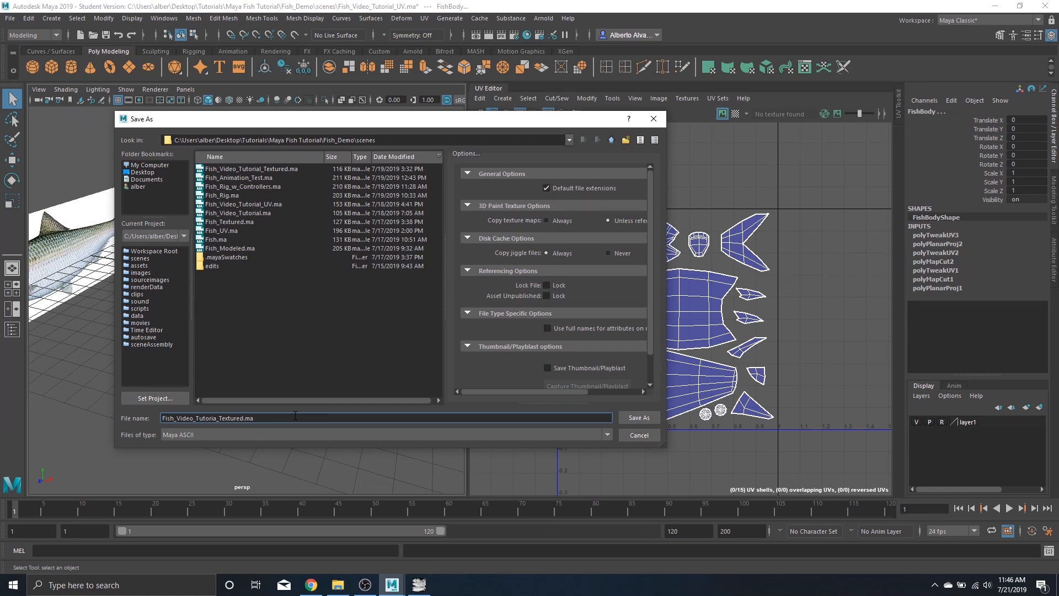
{"action": "left_click", "coordinate": [635, 418]}
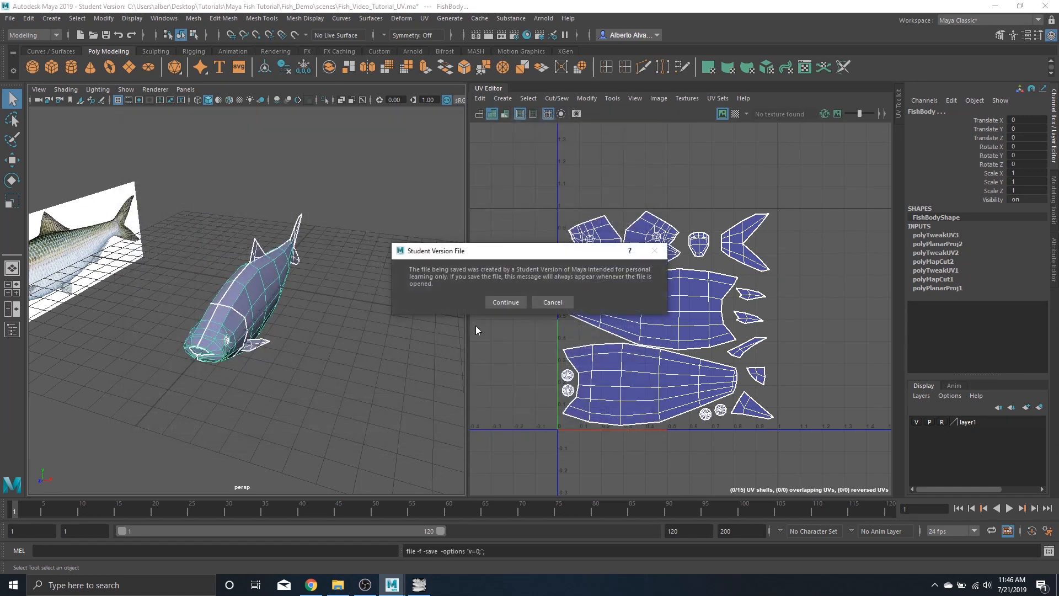
{"action": "left_click", "coordinate": [512, 303]}
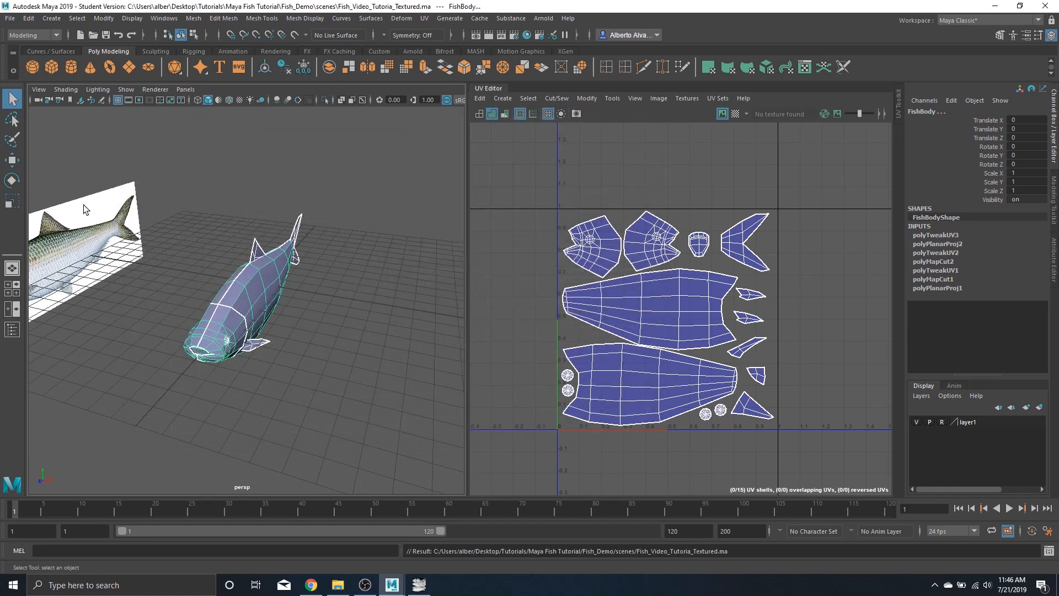
Step: Delete all construction history in the scene and reselect every part of the fish
{"action": "left_click", "coordinate": [28, 18]}
{"action": "mouse_move", "coordinate": [75, 159]}
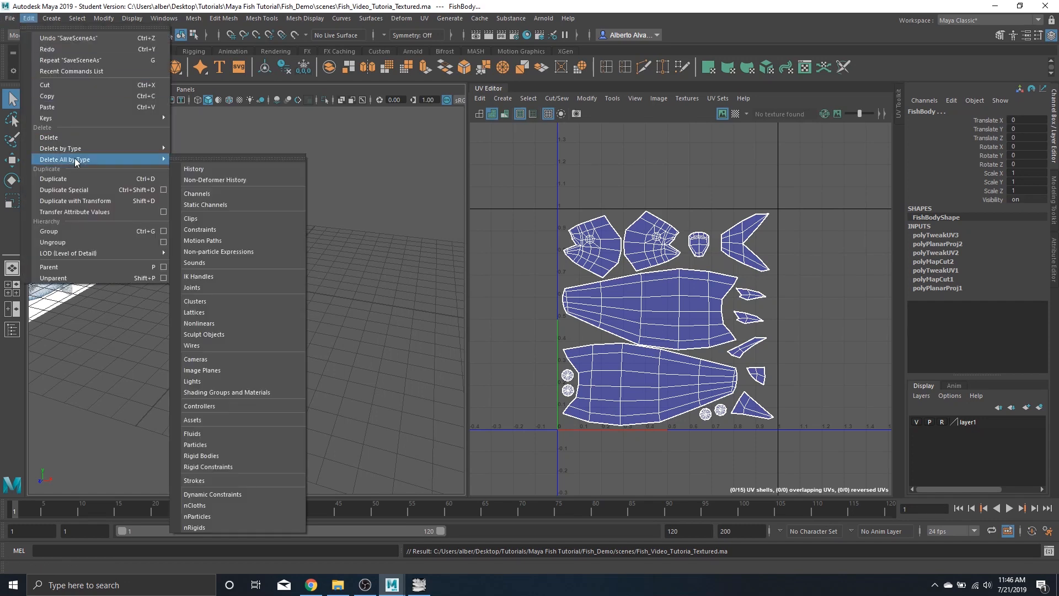
{"action": "left_click", "coordinate": [216, 170]}
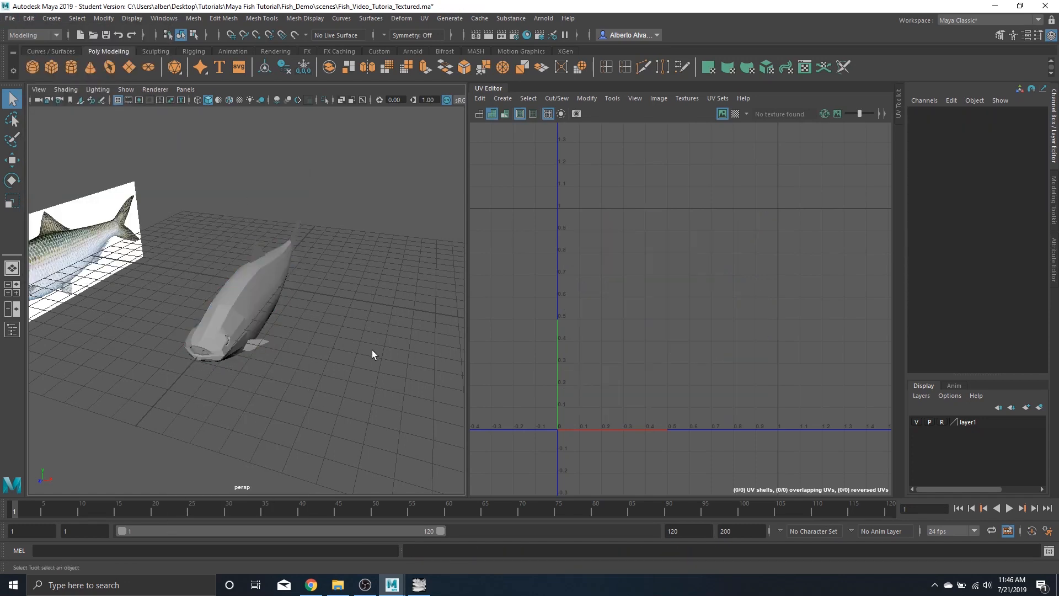
{"action": "left_click_drag", "start_coordinate": [372, 350], "coordinate": [346, 333]}
{"action": "left_click_drag", "start_coordinate": [188, 208], "coordinate": [369, 417]}
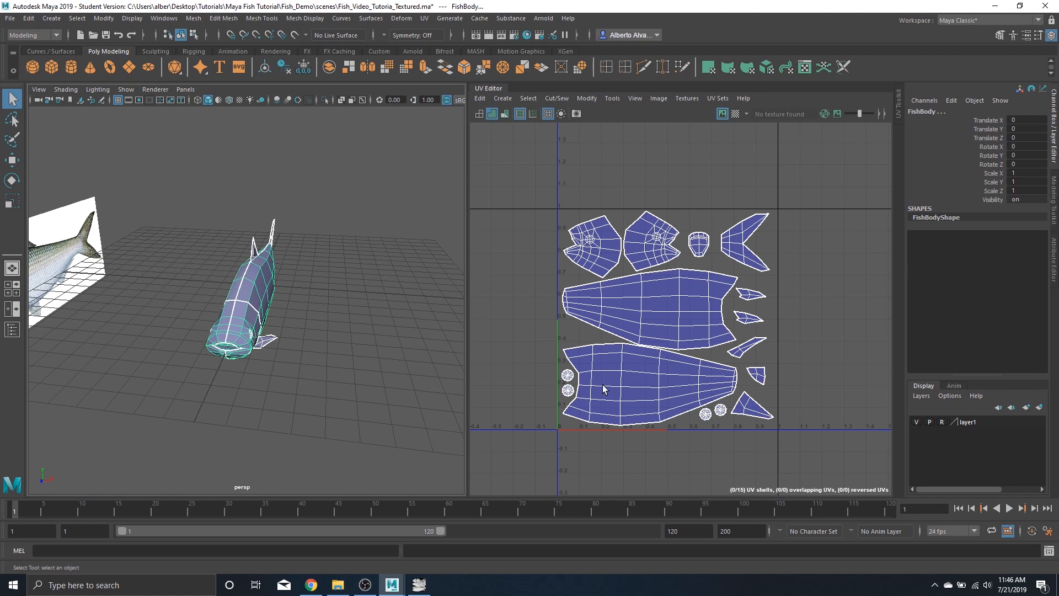
{"action": "key", "text": "f"}
{"action": "right_click", "coordinate": [283, 281]}
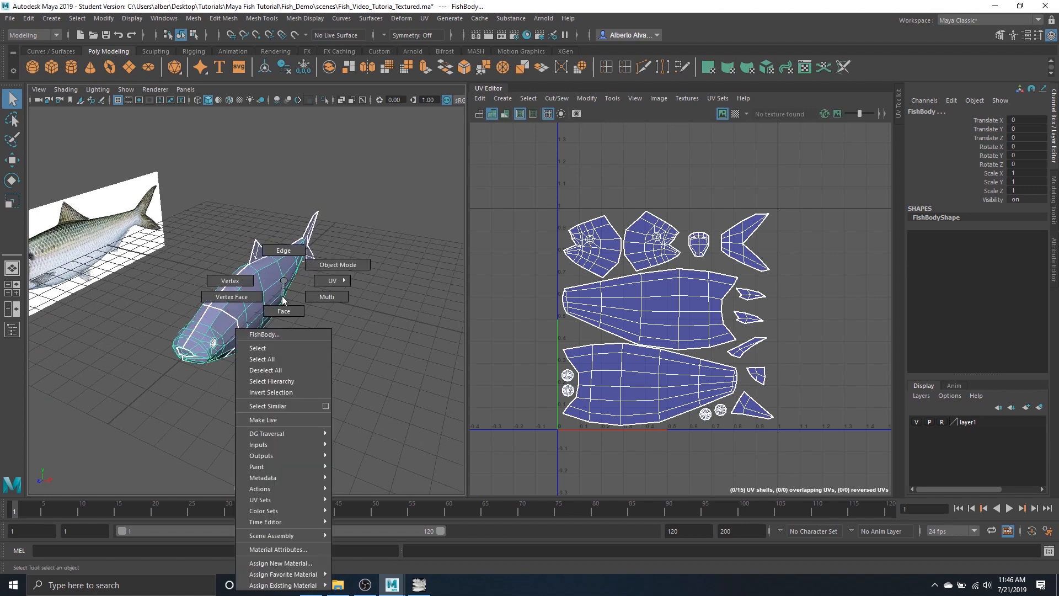
{"action": "mouse_move", "coordinate": [297, 577]}
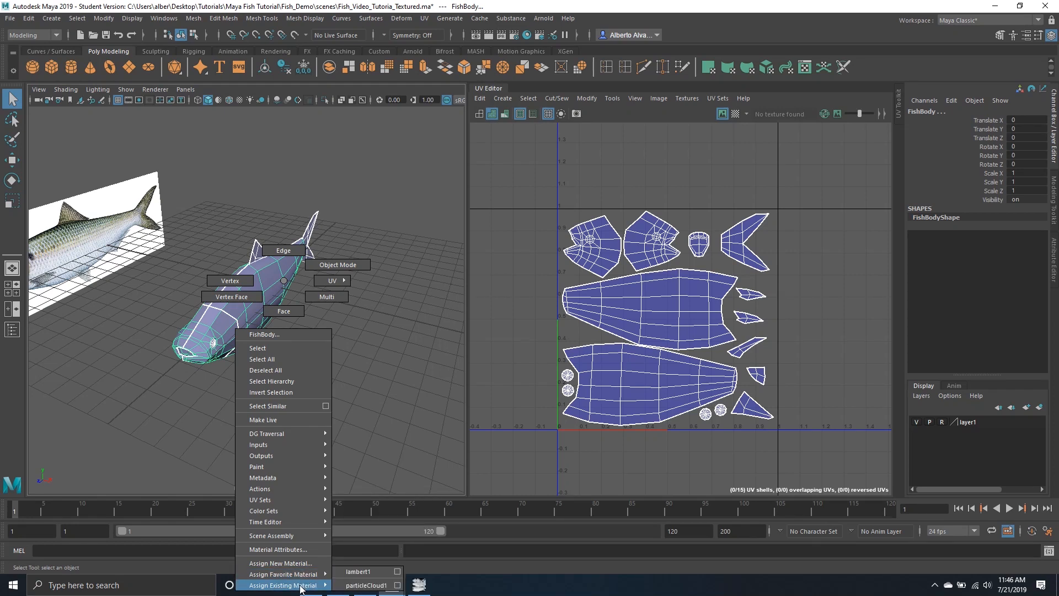
{"action": "left_click", "coordinate": [303, 592]}
{"action": "left_click", "coordinate": [365, 586]}
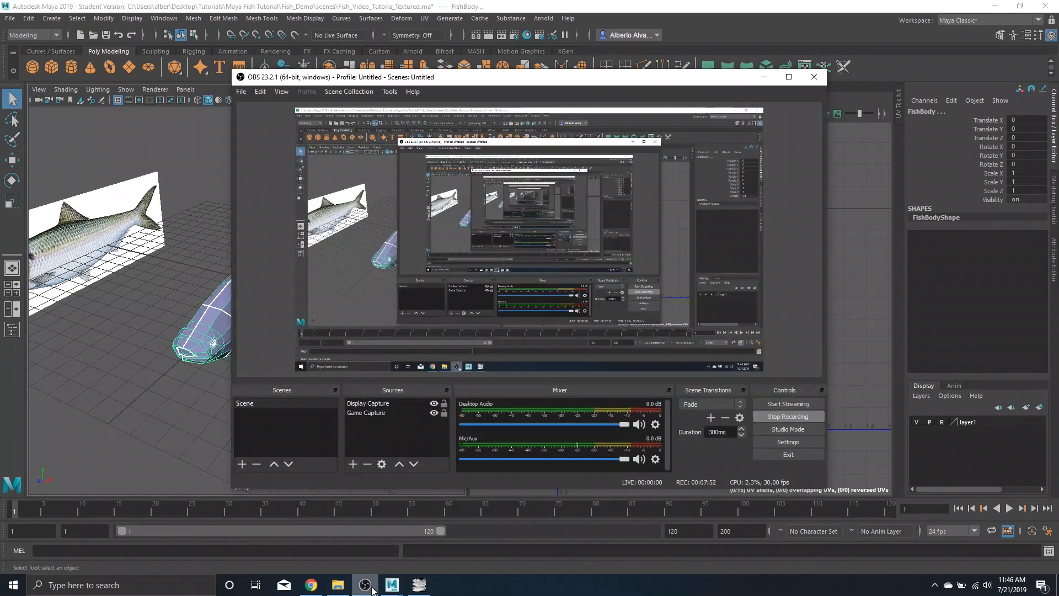
{"action": "left_click", "coordinate": [373, 590]}
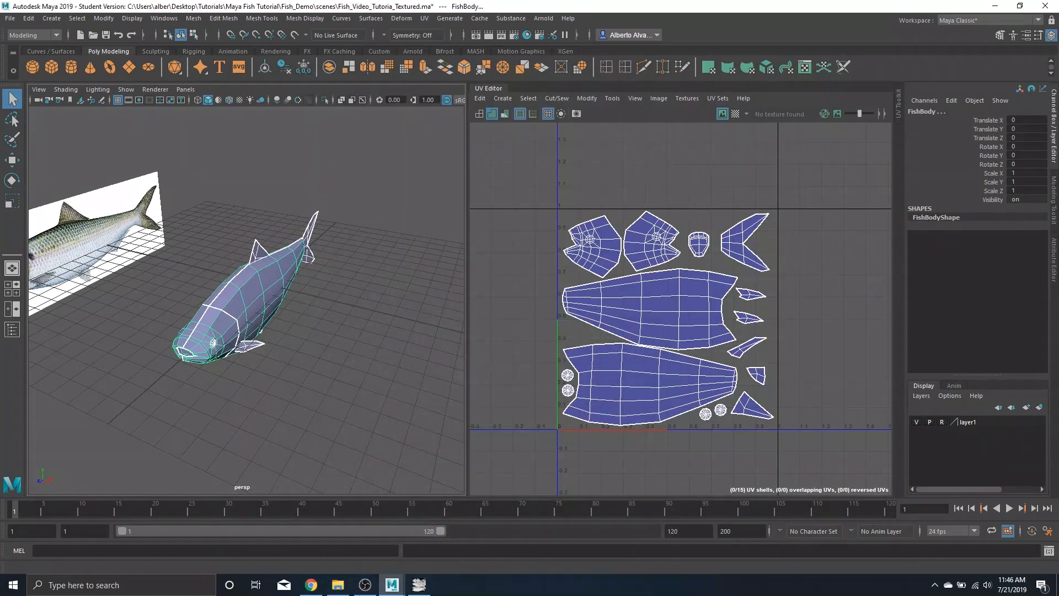
Step: Assign a new Blinn material to all selected fish parts
{"action": "right_click", "coordinate": [252, 307]}
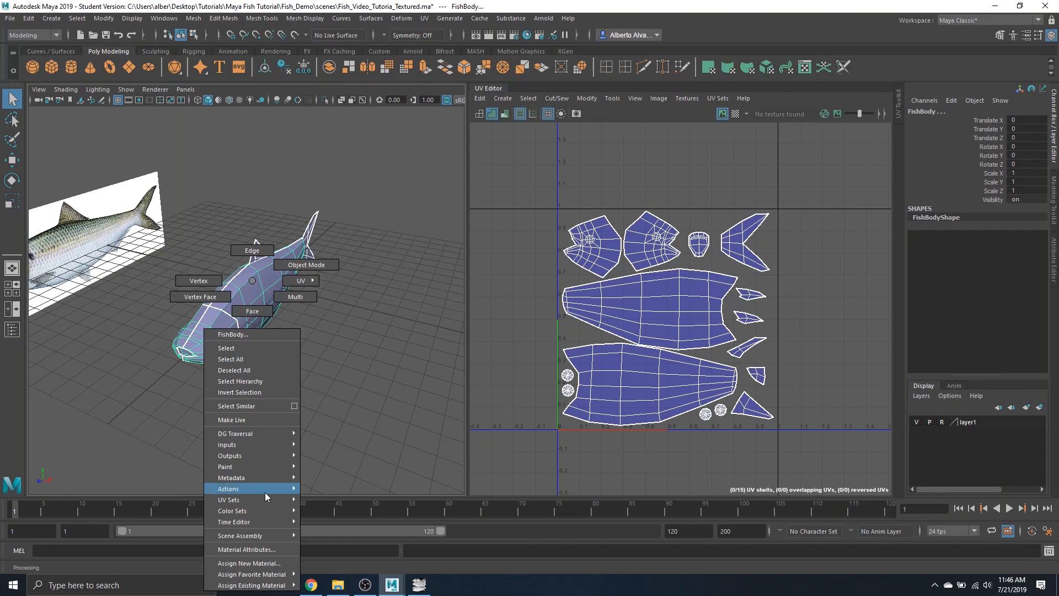
{"action": "mouse_move", "coordinate": [254, 577]}
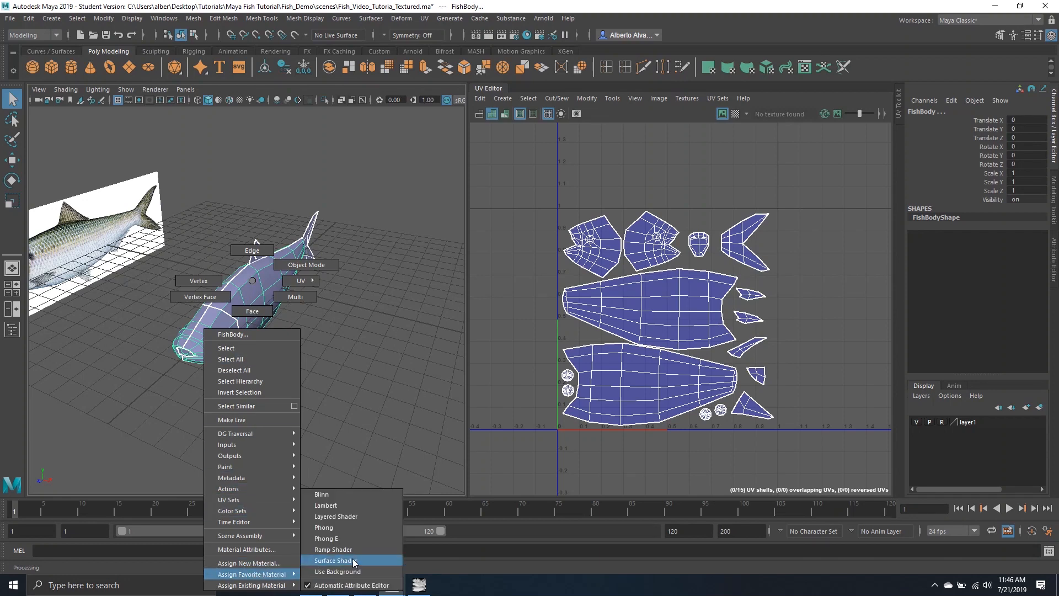
{"action": "left_click", "coordinate": [335, 494]}
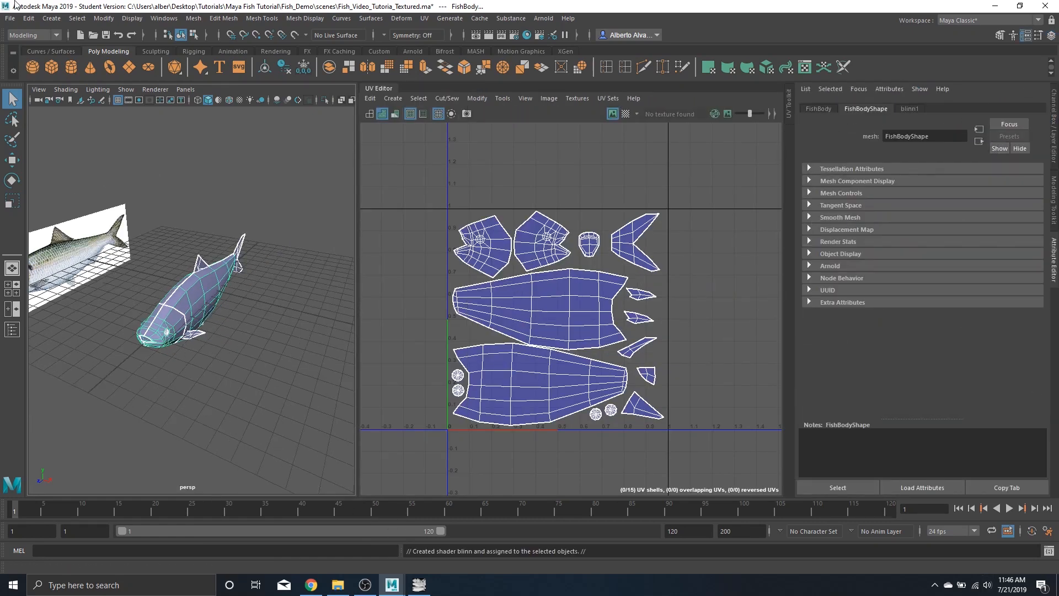
Step: Rename the fish's Blinn material to Fish_Texture_Material
{"action": "left_click", "coordinate": [820, 109]}
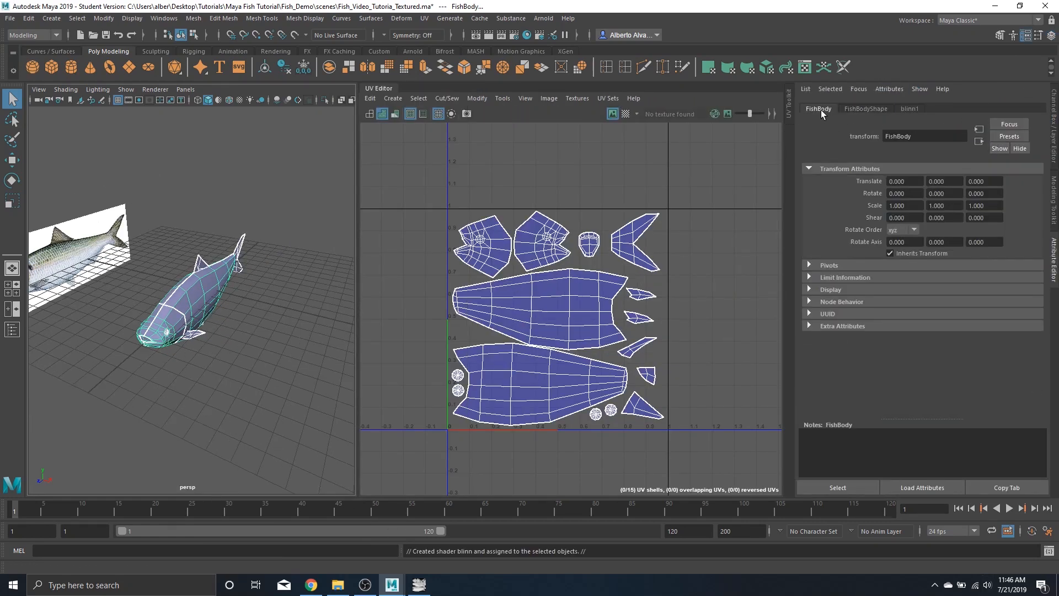
{"action": "left_click", "coordinate": [869, 109]}
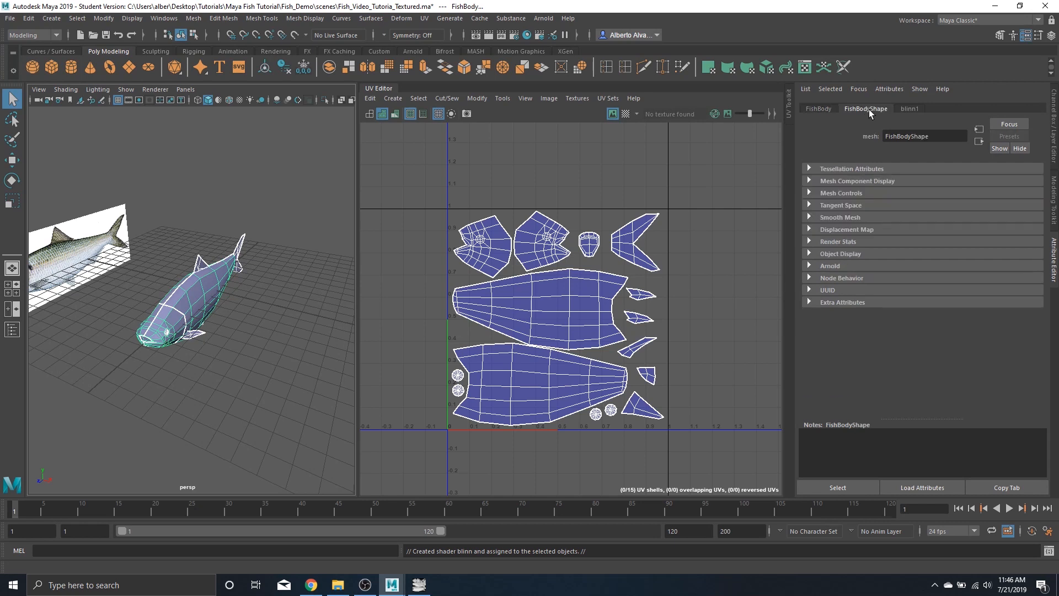
{"action": "left_click", "coordinate": [913, 109]}
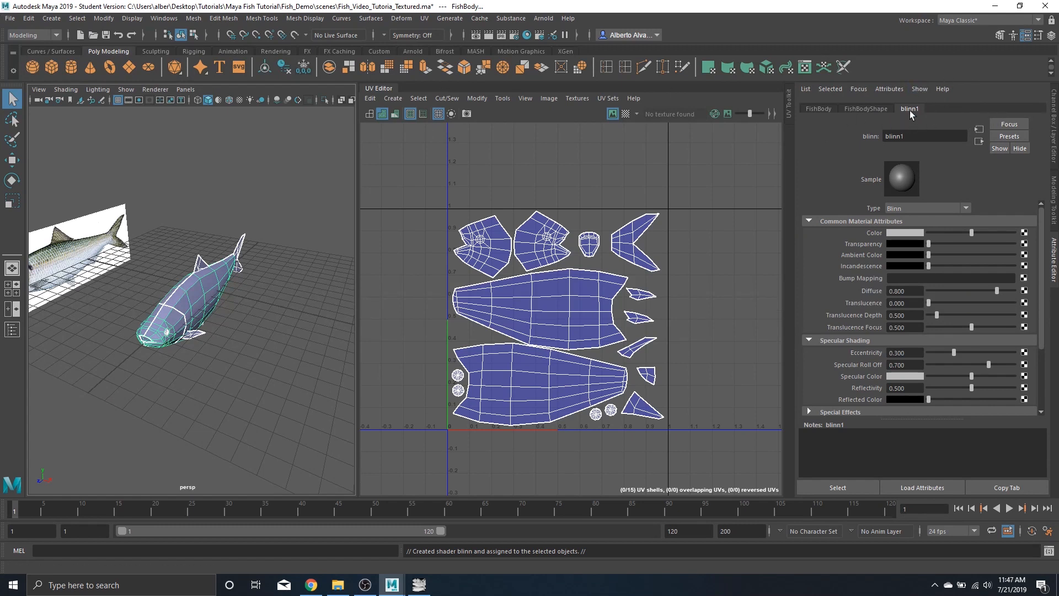
{"action": "double_click", "coordinate": [922, 139]}
{"action": "type", "text": "Fish_Texture_Material"}
{"action": "key", "text": "Return"}
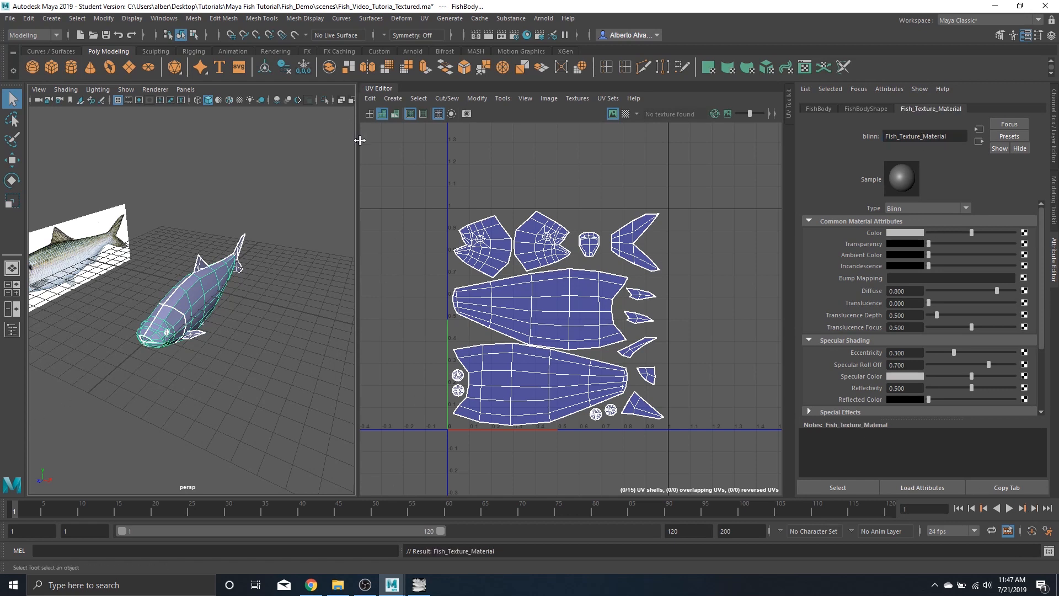
Step: Widen the perspective view beside the UV Editor, deselect the fish and turn on textured shading
{"action": "left_click_drag", "start_coordinate": [357, 138], "coordinate": [546, 163]}
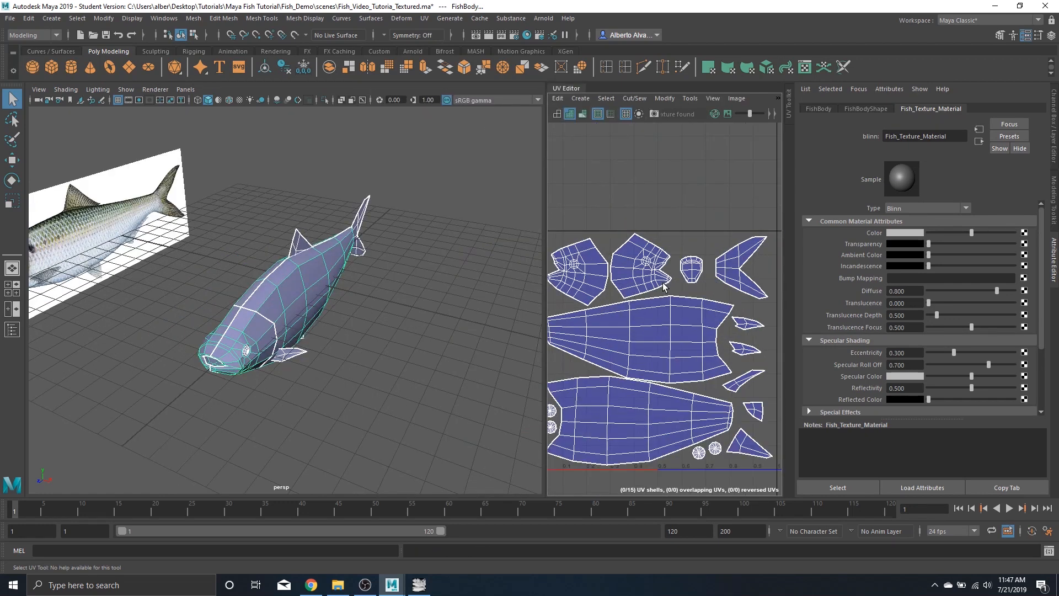
{"action": "key", "text": "f"}
{"action": "key", "text": "f"}
{"action": "left_click_drag", "start_coordinate": [358, 325], "coordinate": [466, 346]}
{"action": "left_click", "coordinate": [401, 346]}
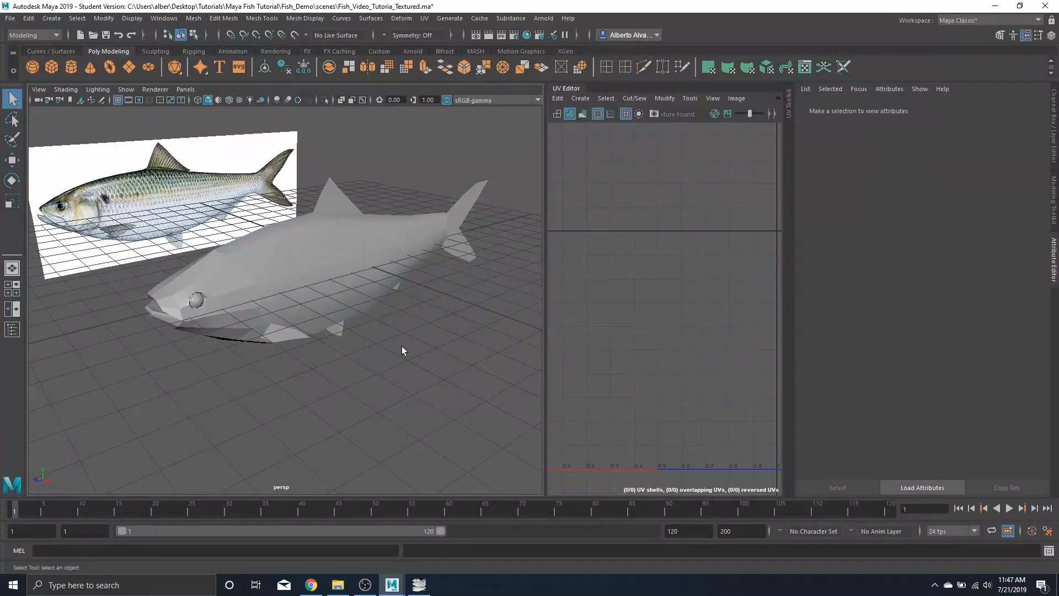
{"action": "key", "text": "6"}
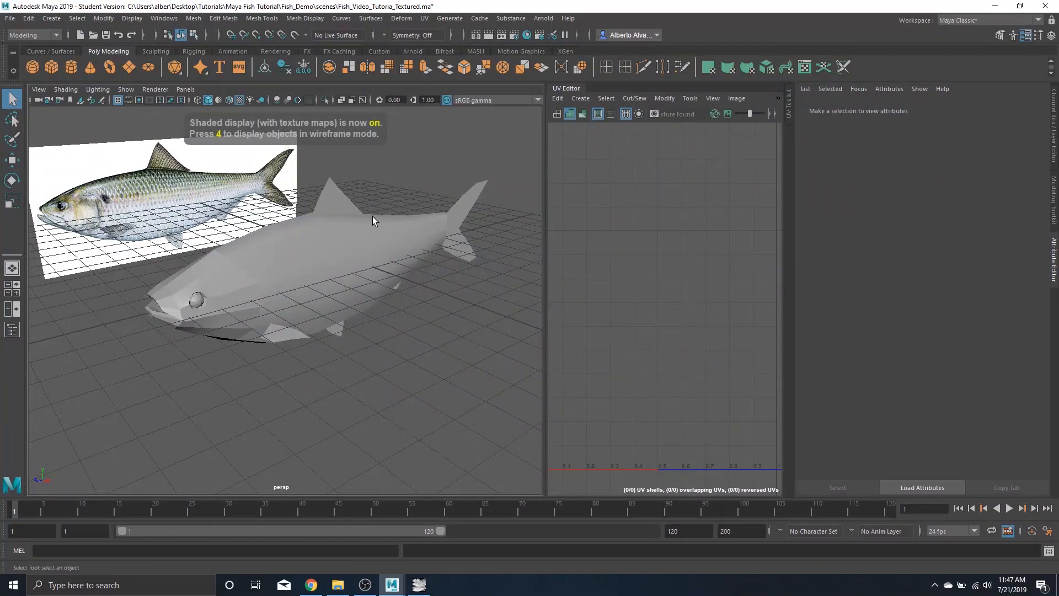
Step: Check which material is assigned to the fish's body, dorsal fin, tail fin and side fin, ending with the body selected
{"action": "left_click_drag", "start_coordinate": [371, 220], "coordinate": [218, 299]}
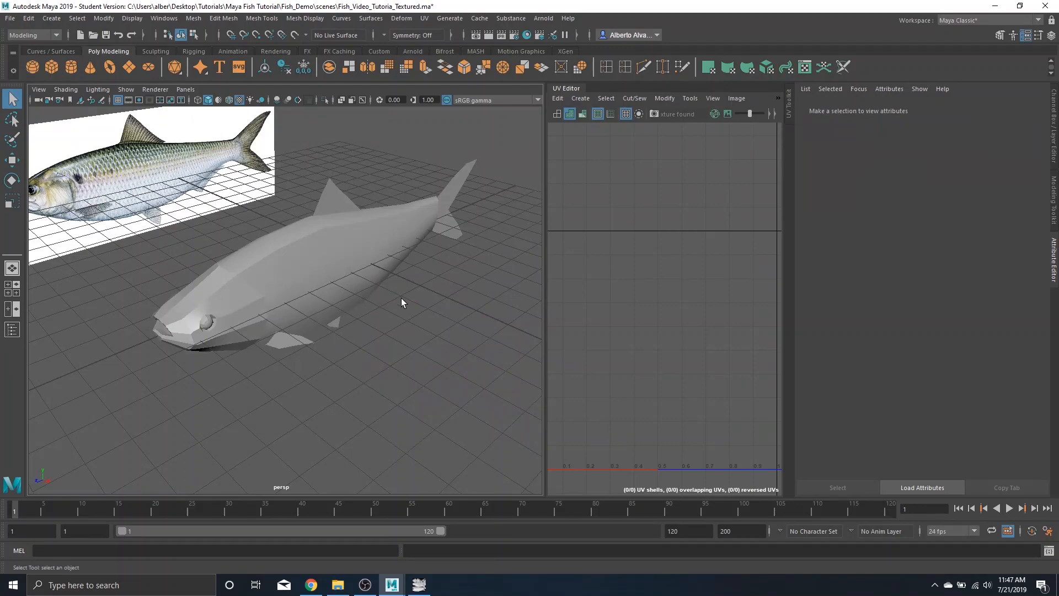
{"action": "left_click_drag", "start_coordinate": [401, 302], "coordinate": [365, 225]}
{"action": "left_click", "coordinate": [365, 225]}
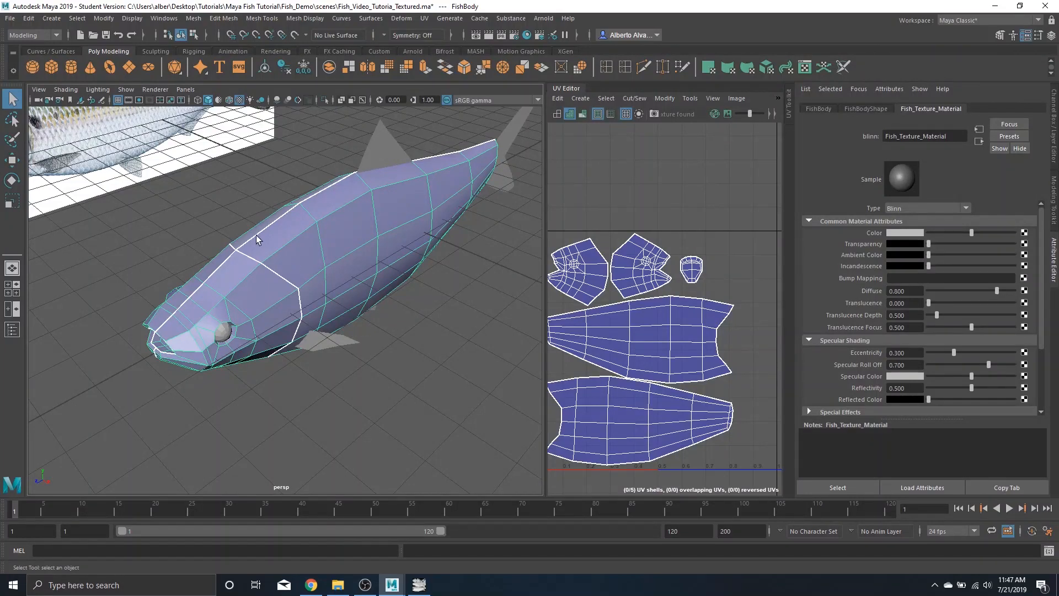
{"action": "left_click_drag", "start_coordinate": [378, 319], "coordinate": [320, 305]}
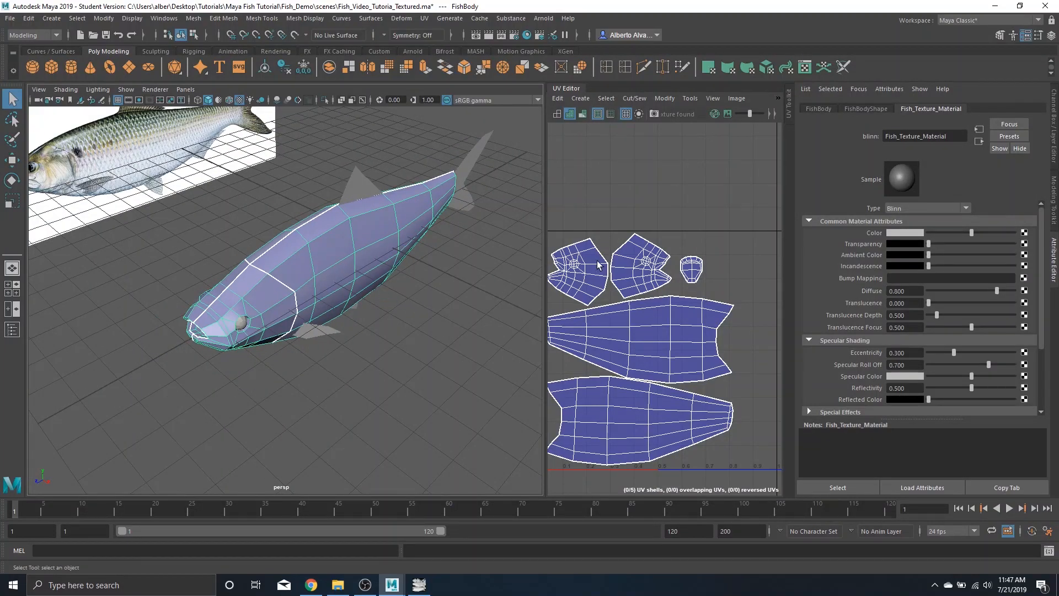
{"action": "left_click", "coordinate": [359, 187]}
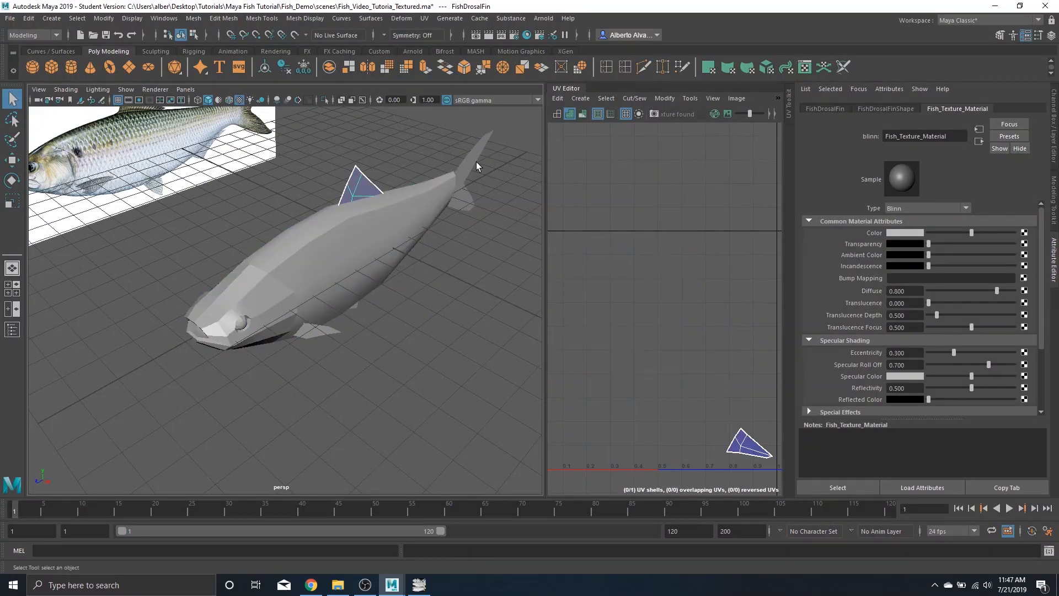
{"action": "left_click", "coordinate": [470, 159]}
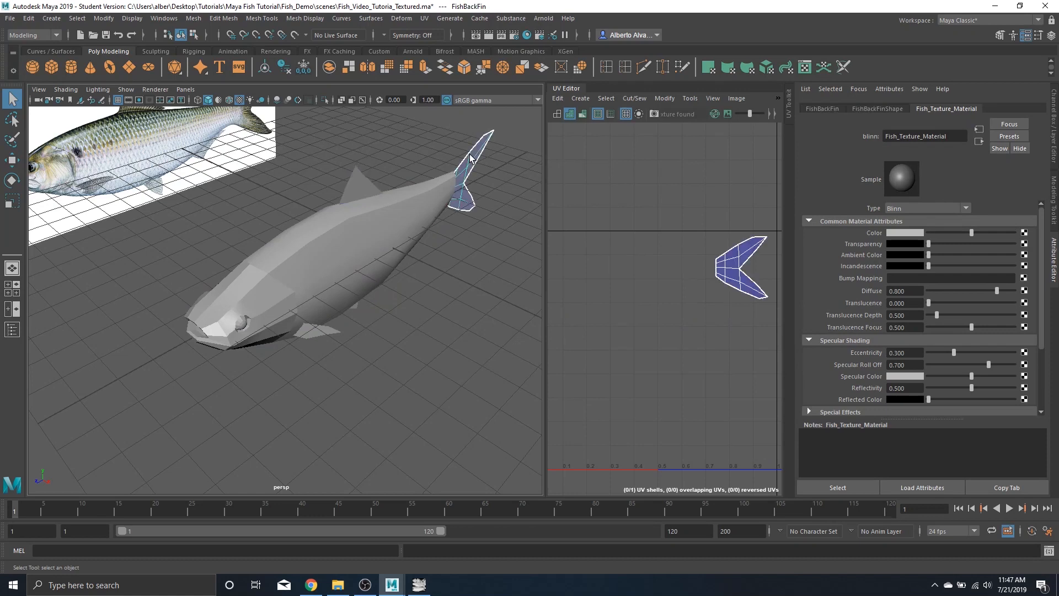
{"action": "left_click", "coordinate": [318, 331]}
{"action": "left_click", "coordinate": [392, 282]}
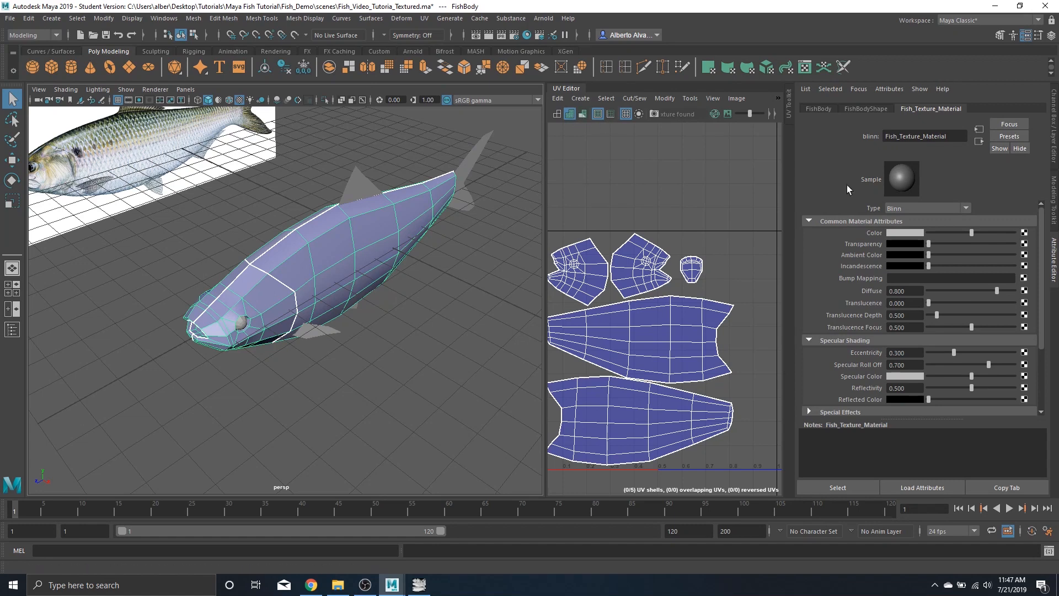
Step: Display the UV shells as wireframe only and connect a File texture node to the Color of Fish_Texture_Material
{"action": "left_click", "coordinate": [558, 114]}
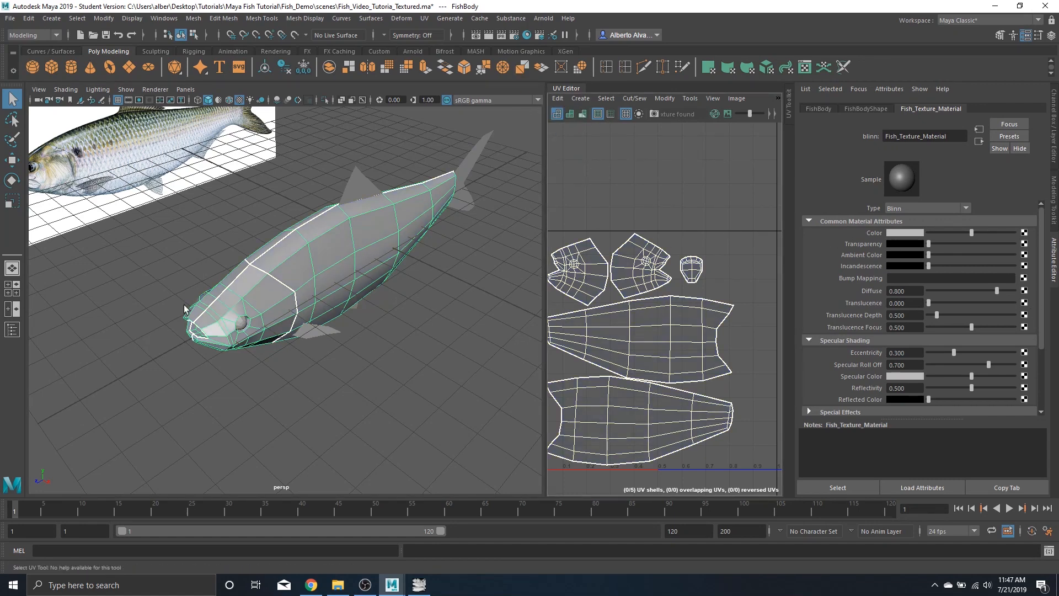
{"action": "left_click", "coordinate": [1025, 232]}
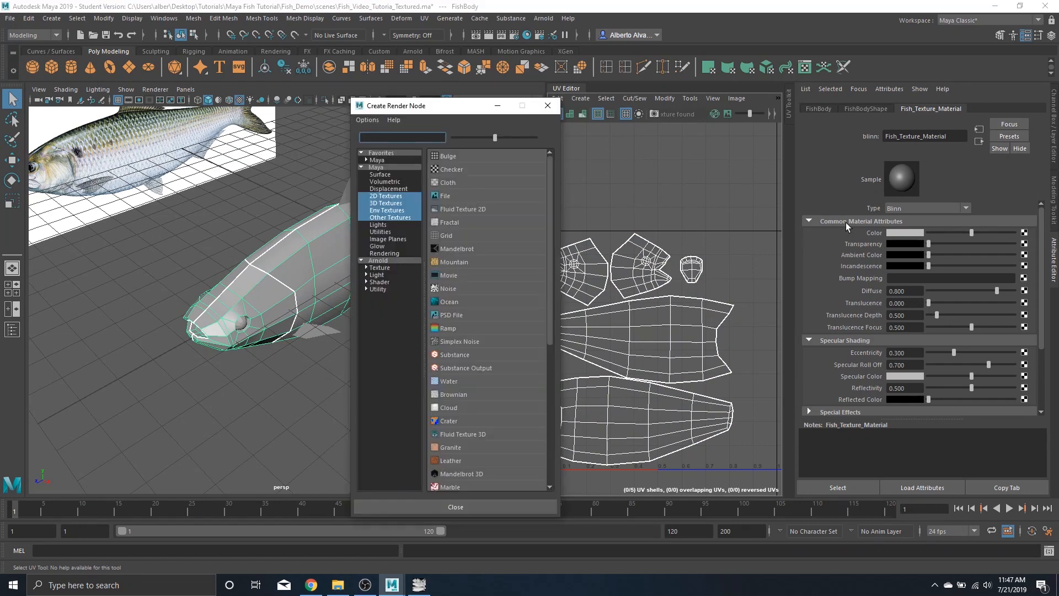
{"action": "left_click", "coordinate": [548, 105]}
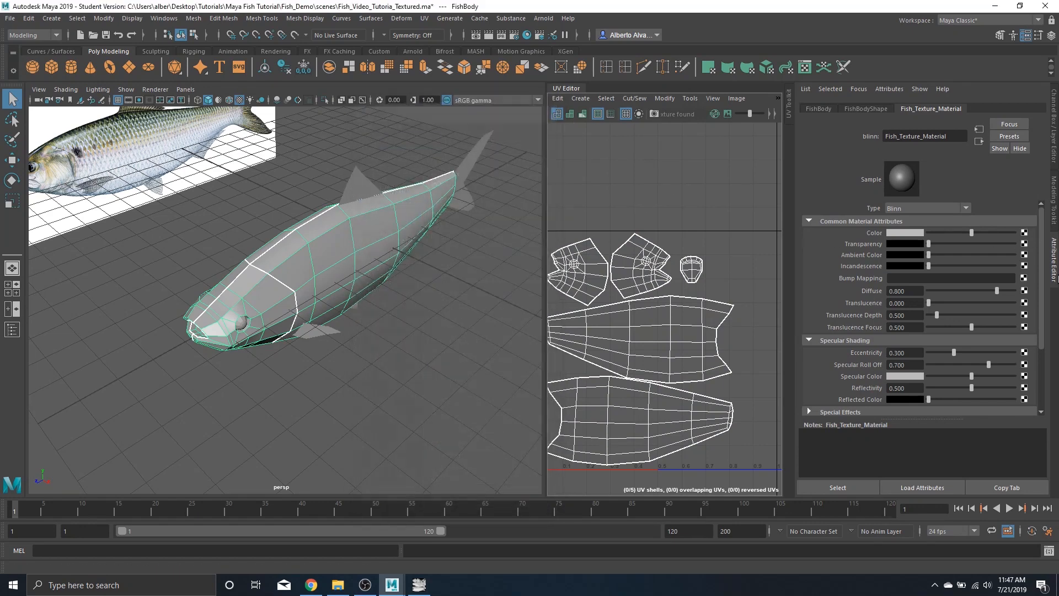
{"action": "left_click", "coordinate": [1025, 233]}
{"action": "left_click", "coordinate": [451, 204]}
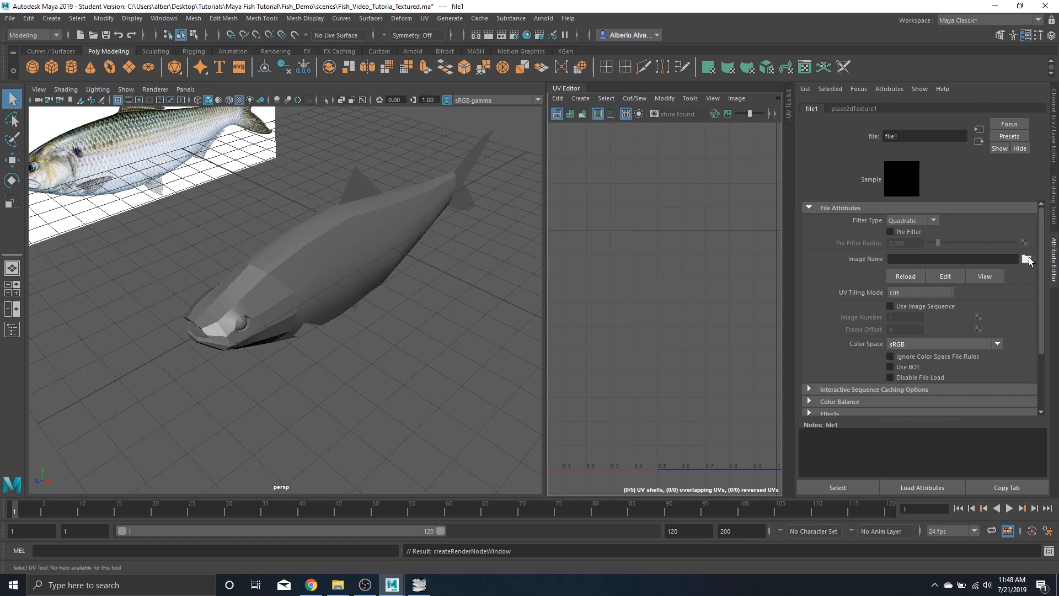
Step: Load FIsh_VideoTutorial_Diffuse.png into the file1 texture and inspect the textured fish around its dorsal fin
{"action": "left_click", "coordinate": [1026, 259]}
{"action": "double_click", "coordinate": [233, 196]}
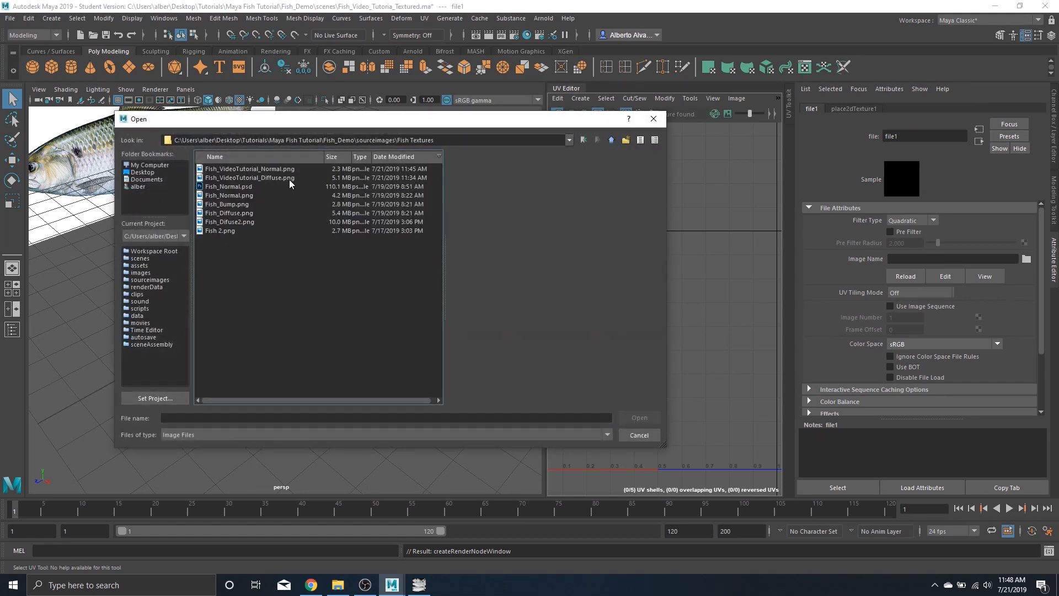
{"action": "left_click", "coordinate": [283, 180]}
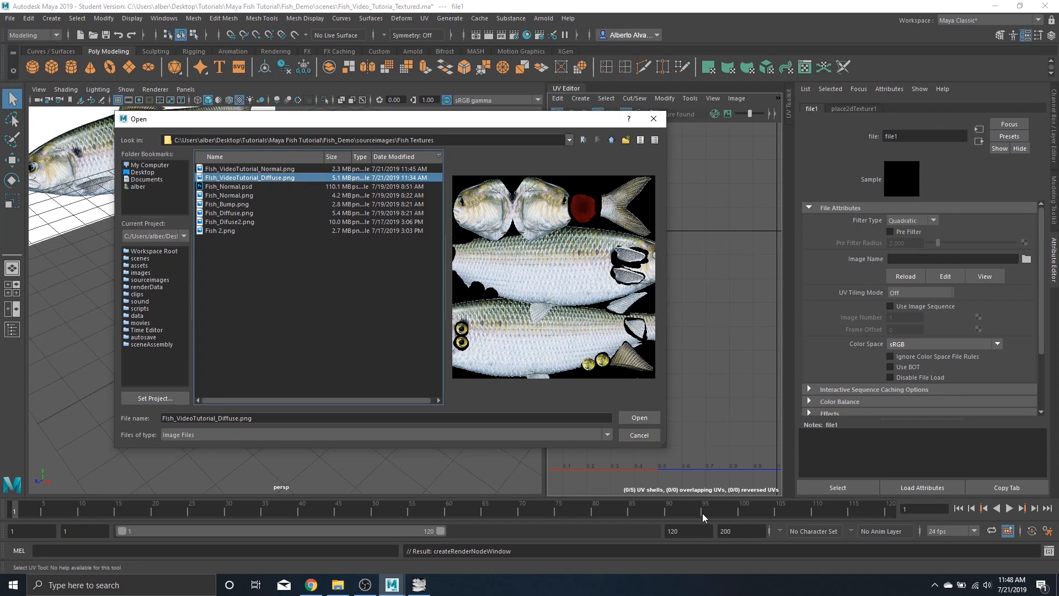
{"action": "left_click", "coordinate": [638, 417]}
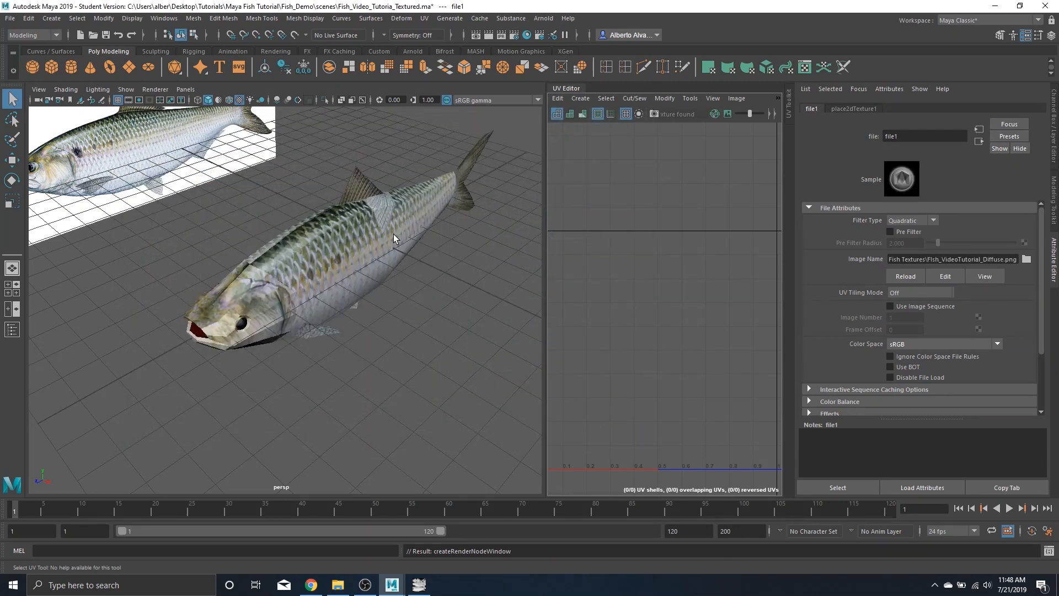
{"action": "left_click_drag", "start_coordinate": [393, 239], "coordinate": [326, 214]}
{"action": "scroll", "coordinate": [398, 244], "scroll_direction": "up", "scroll_amount": 3}
{"action": "left_click_drag", "start_coordinate": [446, 238], "coordinate": [435, 261]}
{"action": "scroll", "coordinate": [449, 261], "scroll_direction": "up", "scroll_amount": 2}
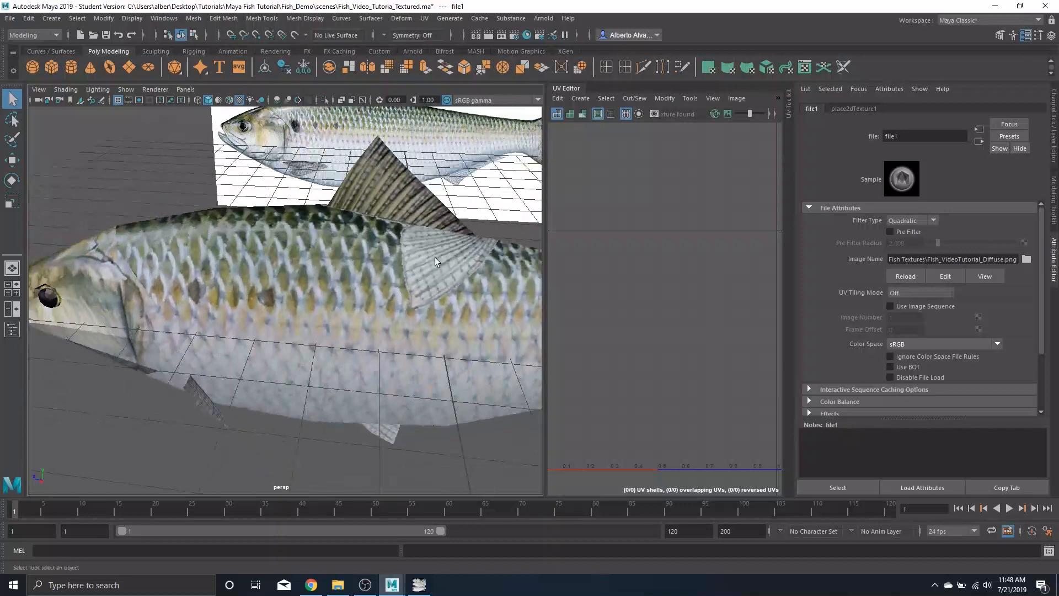
Step: Switch to GIMP, hide the Bump layer and show the UV layout layer over the diffuse texture
{"action": "left_click", "coordinate": [419, 585]}
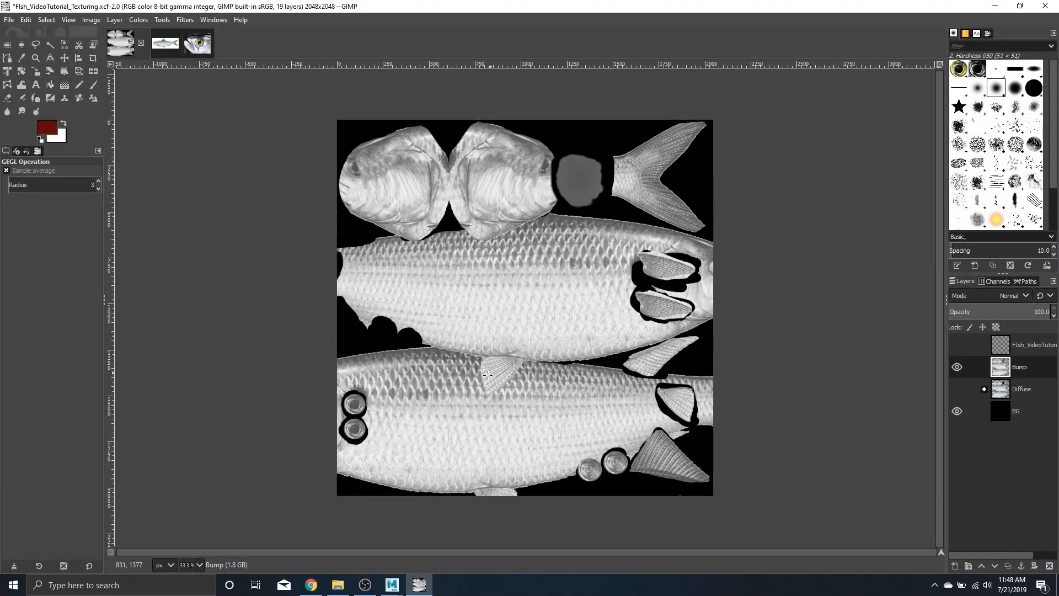
{"action": "left_click", "coordinate": [958, 367]}
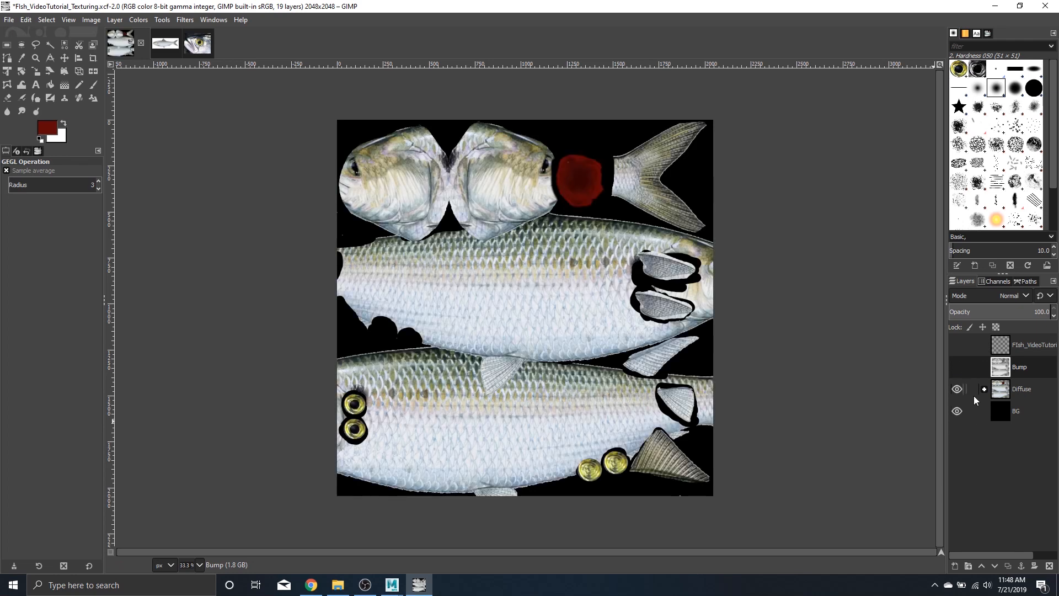
{"action": "left_click", "coordinate": [959, 345]}
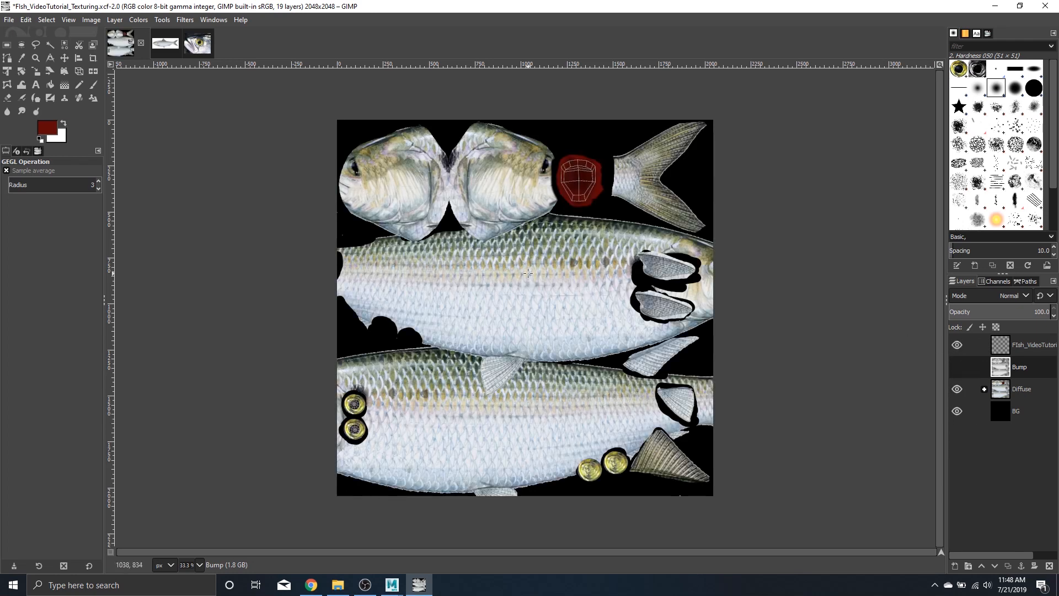
{"action": "scroll", "coordinate": [533, 265], "scroll_direction": "up", "scroll_amount": 3}
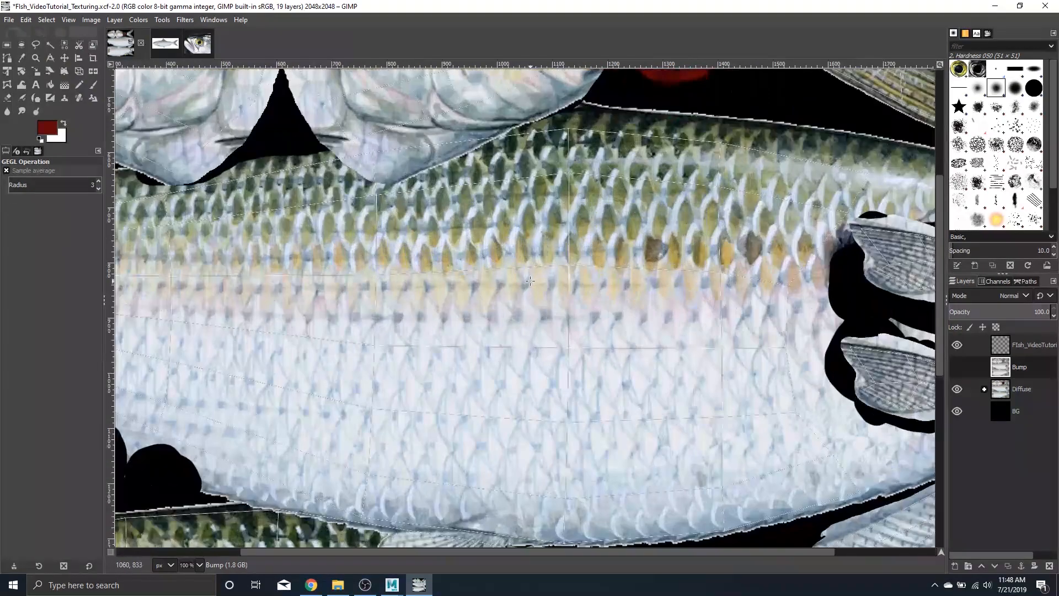
{"action": "scroll", "coordinate": [531, 278], "scroll_direction": "down", "scroll_amount": 1}
{"action": "scroll", "coordinate": [530, 282], "scroll_direction": "down", "scroll_amount": 2}
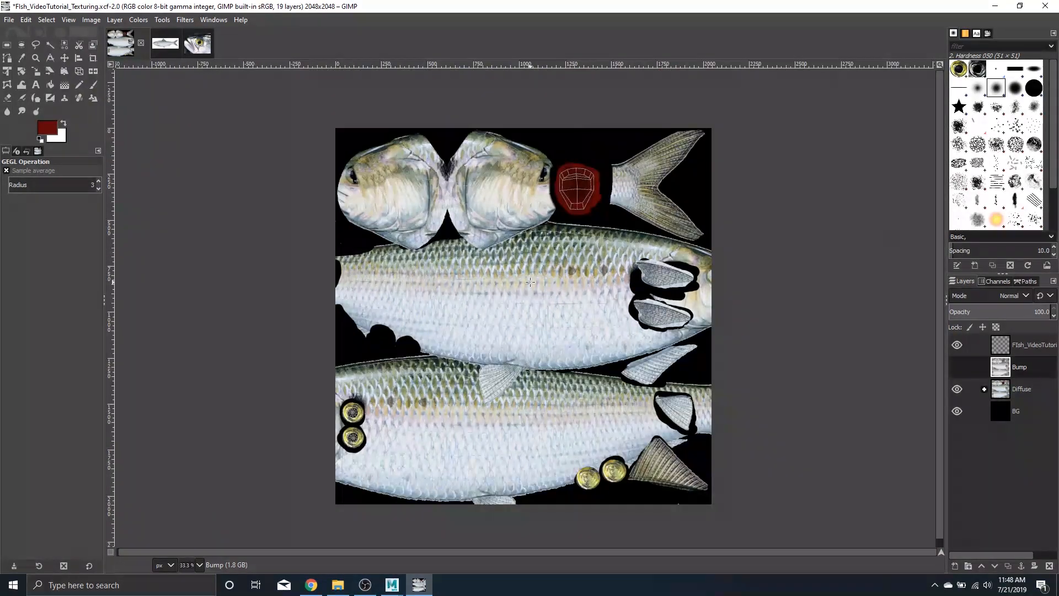
{"action": "scroll", "coordinate": [531, 282], "scroll_direction": "up", "scroll_amount": 1}
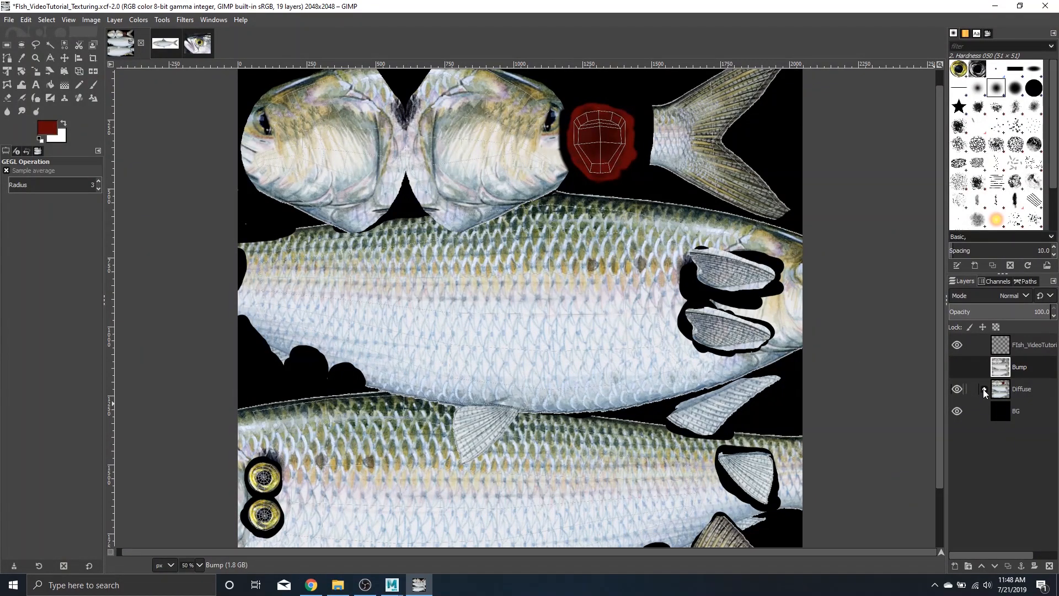
Step: Expand the Diffuse group, widen the layer list and select the Fish body 2 layer
{"action": "left_click", "coordinate": [985, 390]}
{"action": "scroll", "coordinate": [1014, 433], "scroll_direction": "down", "scroll_amount": 2}
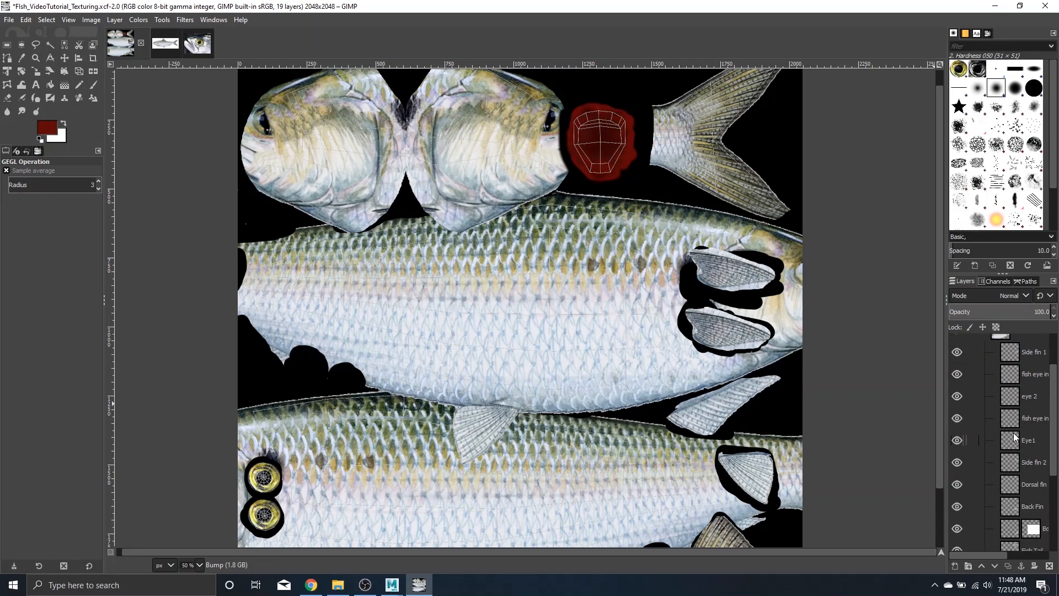
{"action": "scroll", "coordinate": [1026, 436], "scroll_direction": "down", "scroll_amount": 1}
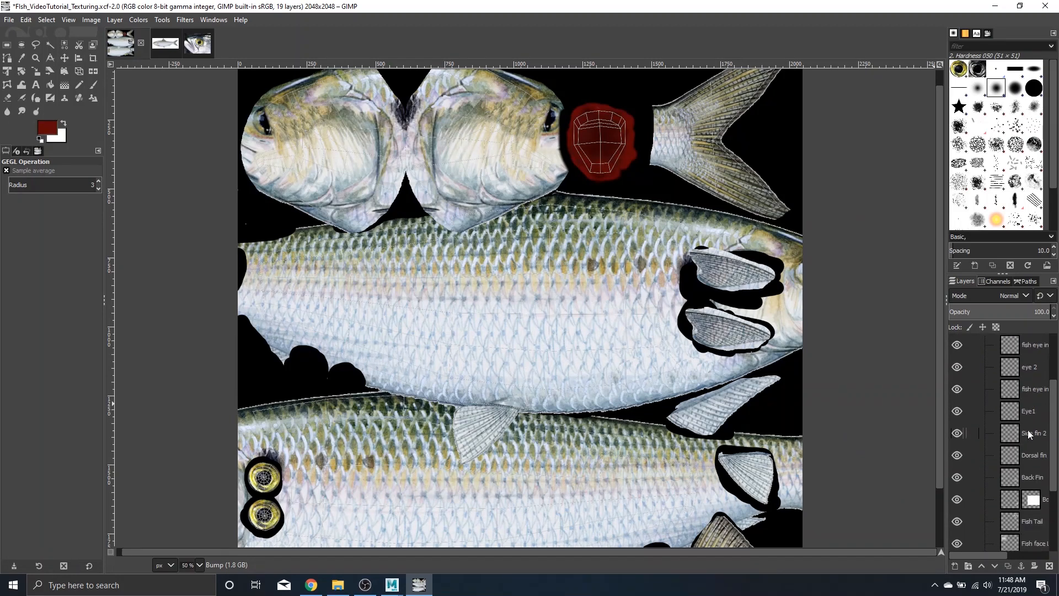
{"action": "scroll", "coordinate": [1026, 471], "scroll_direction": "down", "scroll_amount": 5}
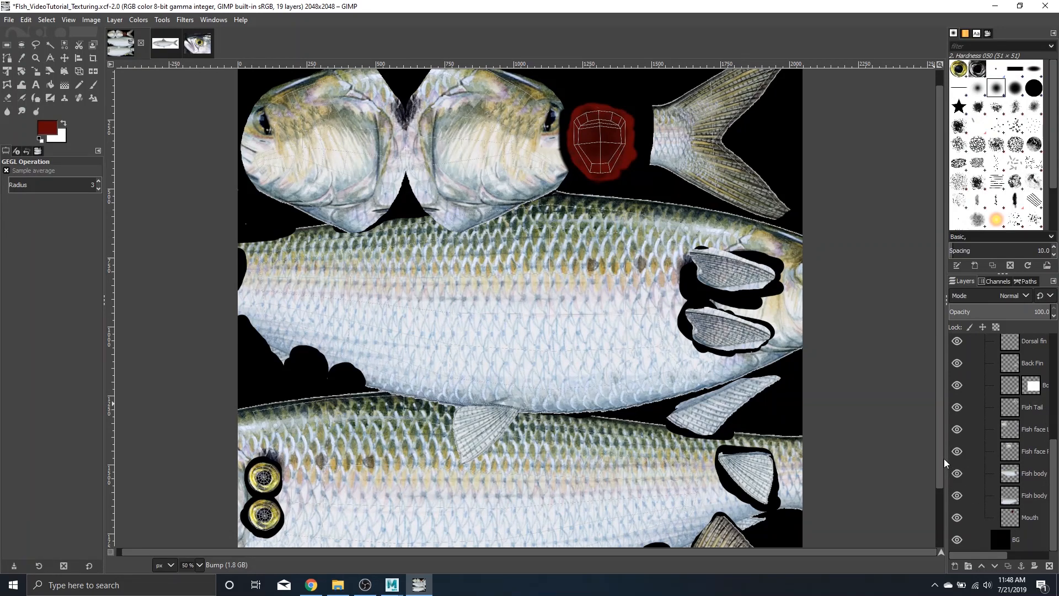
{"action": "left_click_drag", "start_coordinate": [945, 459], "coordinate": [906, 458]}
{"action": "left_click", "coordinate": [996, 473]}
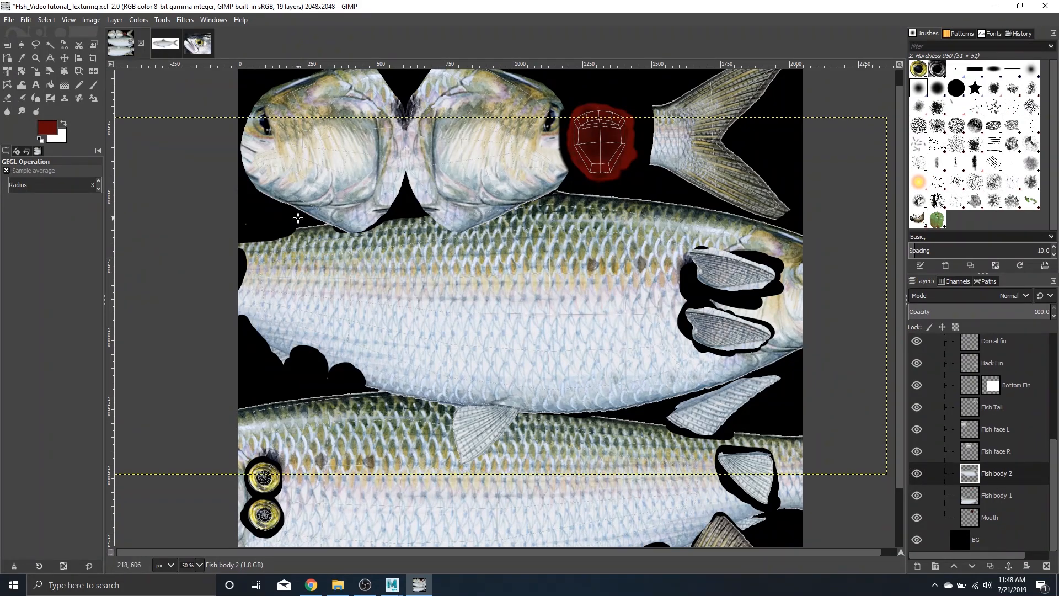
Step: Erase the bottom fin and edge spill of Fish body 2 that overlap the lower fish body, using a size 50 eraser
{"action": "key", "text": "shift+e"}
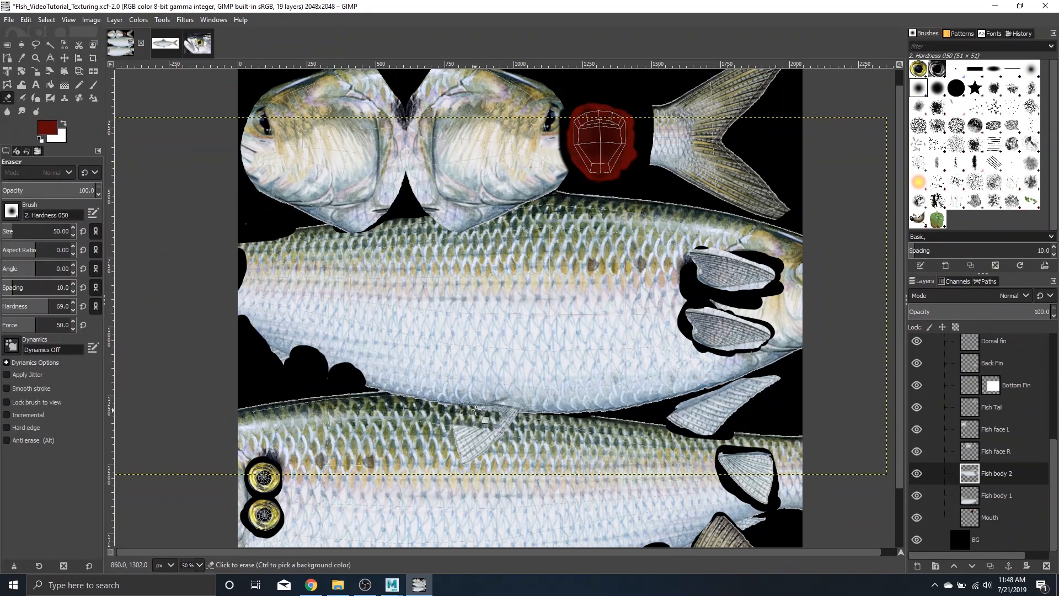
{"action": "scroll", "coordinate": [485, 419], "scroll_direction": "up", "scroll_amount": 3, "text": "ctrl"}
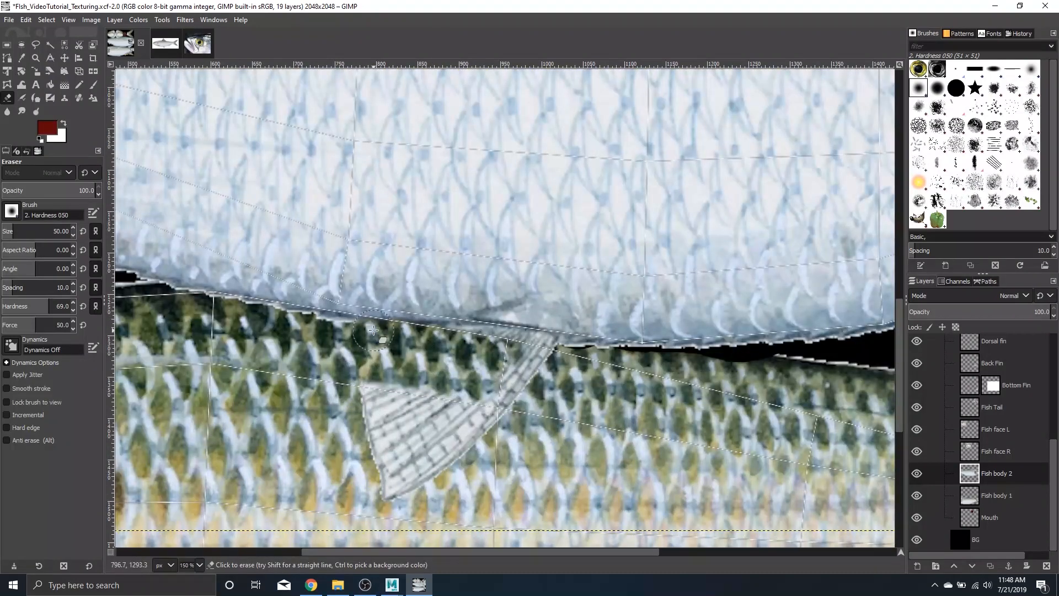
{"action": "mouse_move", "coordinate": [373, 330]}
{"action": "left_mouse_down"}
{"action": "mouse_move", "coordinate": [551, 364]}
{"action": "mouse_move", "coordinate": [439, 383]}
{"action": "mouse_move", "coordinate": [516, 405]}
{"action": "mouse_move", "coordinate": [366, 386]}
{"action": "mouse_move", "coordinate": [332, 400]}
{"action": "mouse_move", "coordinate": [371, 412]}
{"action": "mouse_move", "coordinate": [355, 409]}
{"action": "mouse_move", "coordinate": [365, 444]}
{"action": "mouse_move", "coordinate": [458, 464]}
{"action": "left_mouse_up"}
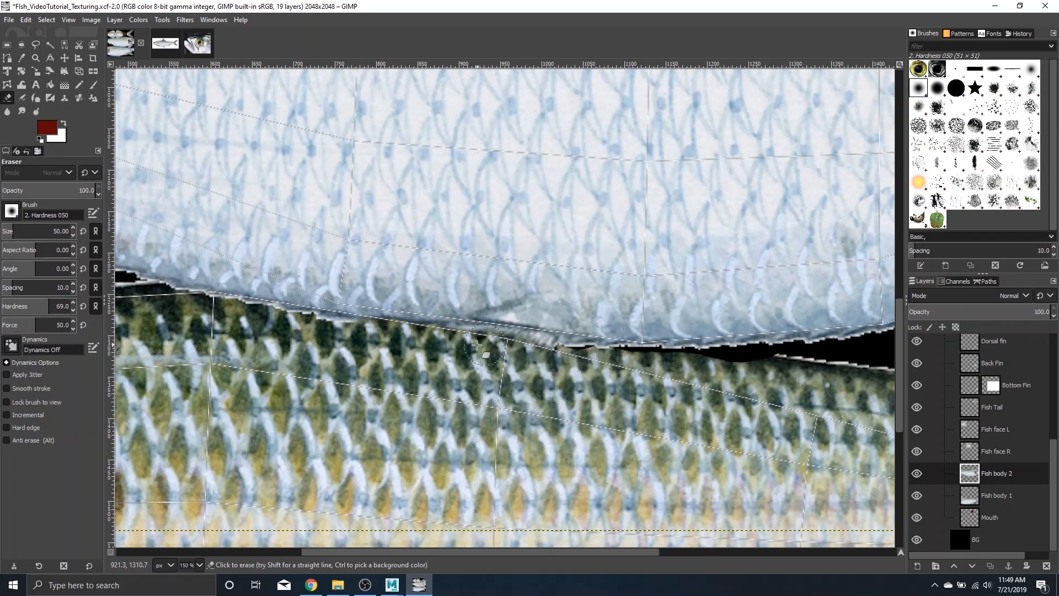
{"action": "left_click_drag", "start_coordinate": [478, 345], "coordinate": [159, 288]}
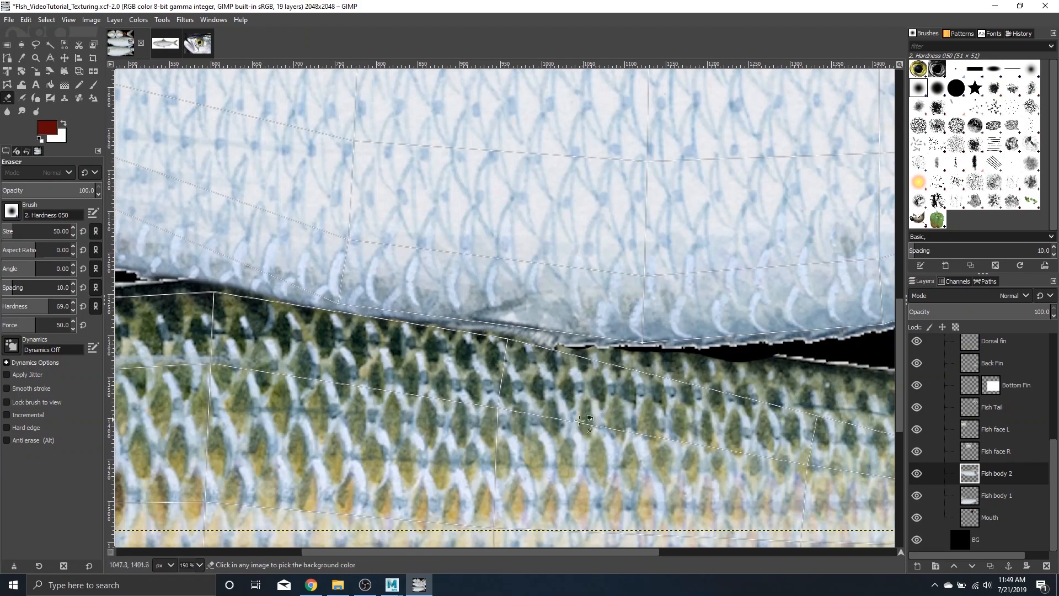
Step: Select the Fish face R layer and erase its spill beneath the head, over the upper fish body
{"action": "scroll", "coordinate": [580, 421], "scroll_direction": "down", "scroll_amount": 4}
{"action": "scroll", "coordinate": [839, 420], "scroll_direction": "up", "scroll_amount": 2}
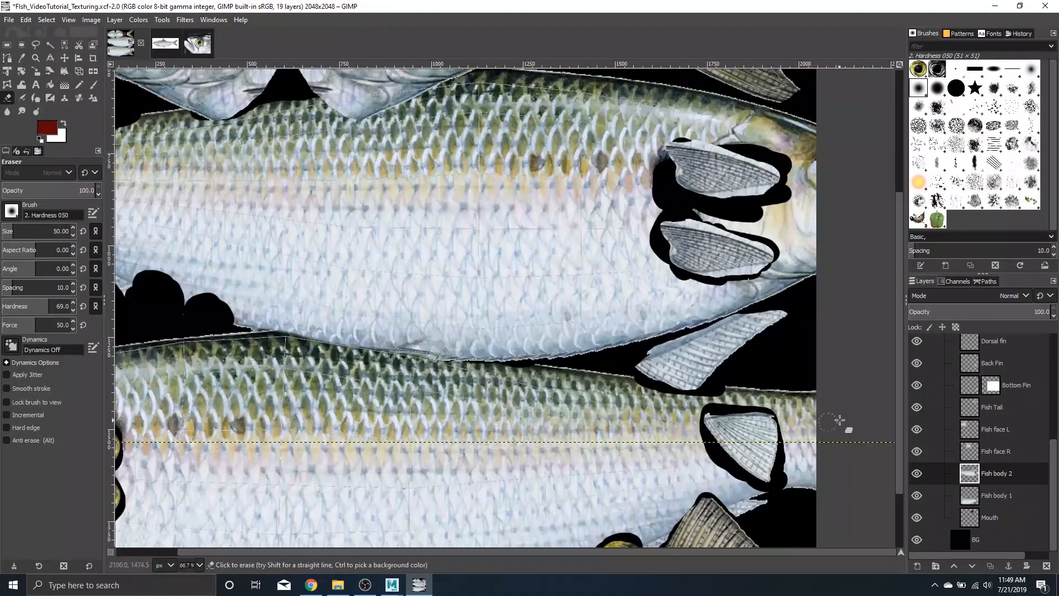
{"action": "scroll", "coordinate": [773, 418], "scroll_direction": "up", "scroll_amount": 4}
{"action": "scroll", "coordinate": [407, 313], "scroll_direction": "up", "scroll_amount": 2}
{"action": "scroll", "coordinate": [443, 312], "scroll_direction": "down", "scroll_amount": 2}
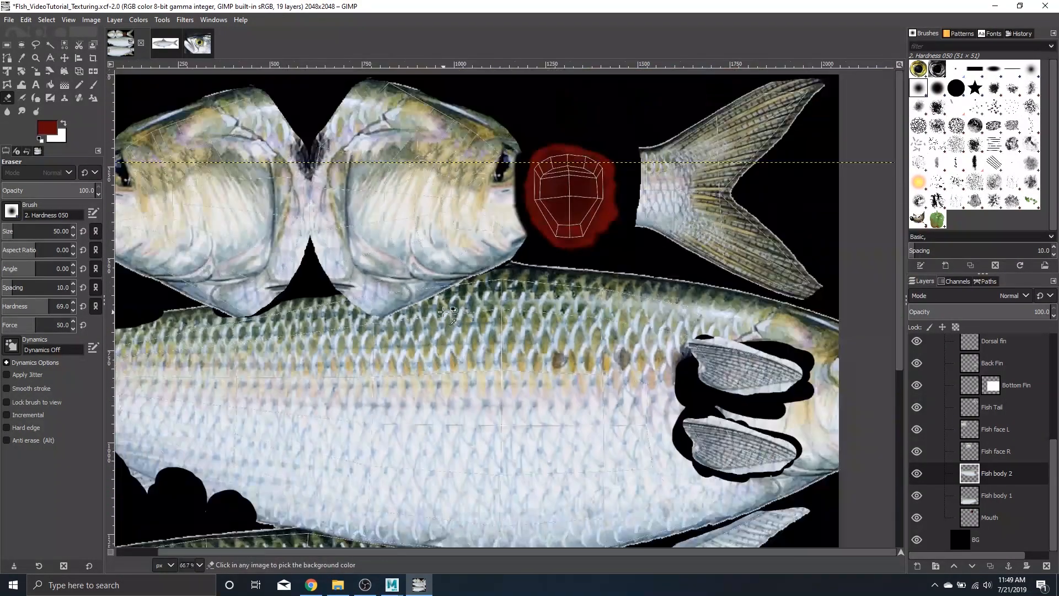
{"action": "scroll", "coordinate": [394, 332], "scroll_direction": "up", "scroll_amount": 1}
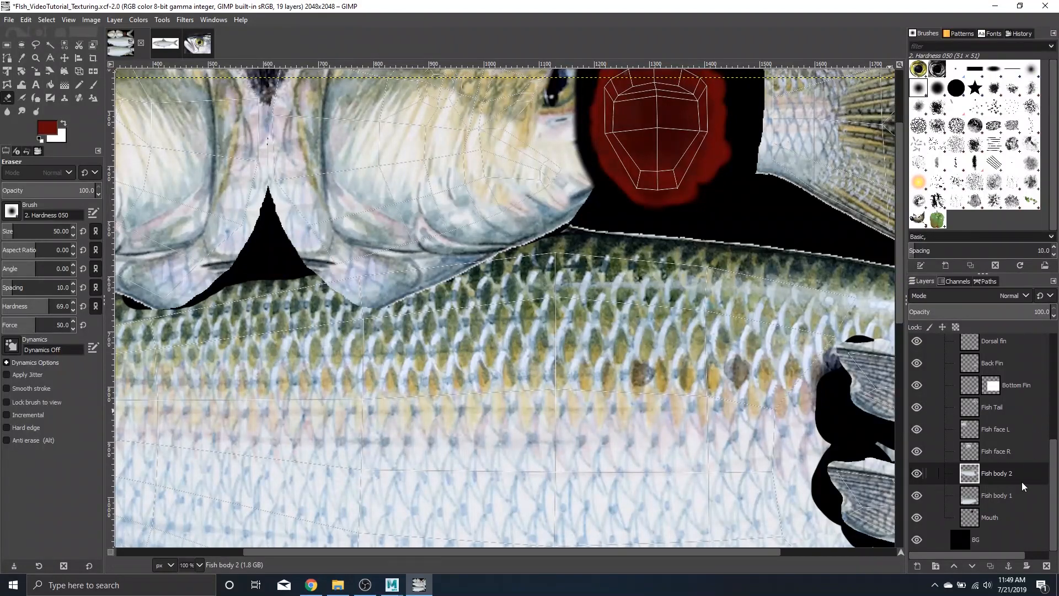
{"action": "left_click", "coordinate": [1004, 451]}
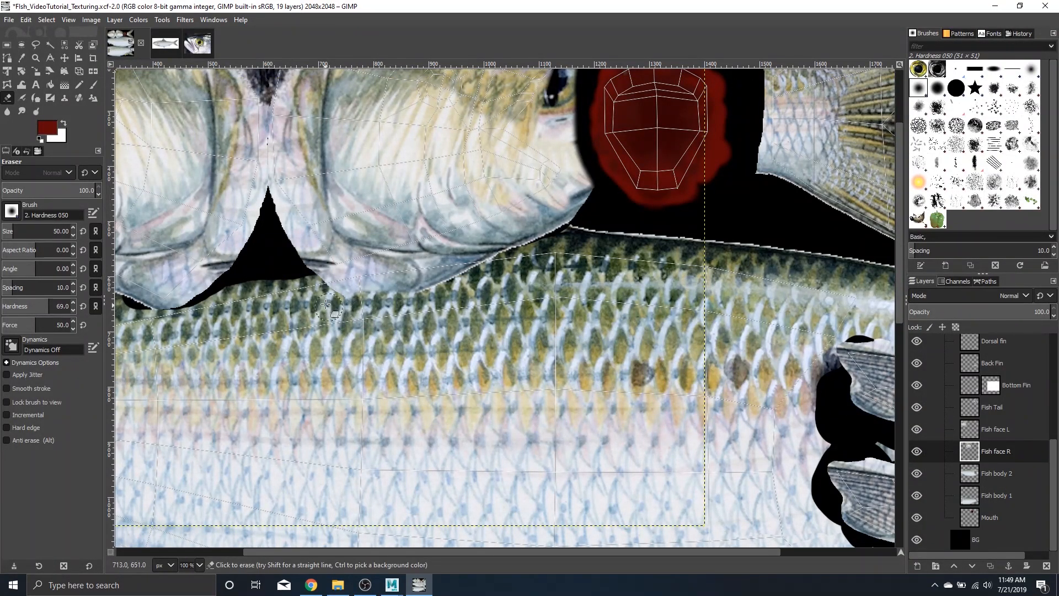
{"action": "mouse_move", "coordinate": [328, 305]}
{"action": "left_mouse_down"}
{"action": "mouse_move", "coordinate": [373, 284]}
{"action": "mouse_move", "coordinate": [485, 271]}
{"action": "mouse_move", "coordinate": [400, 268]}
{"action": "mouse_move", "coordinate": [325, 290]}
{"action": "left_mouse_up"}
{"action": "scroll", "coordinate": [803, 353], "scroll_direction": "down", "scroll_amount": 3}
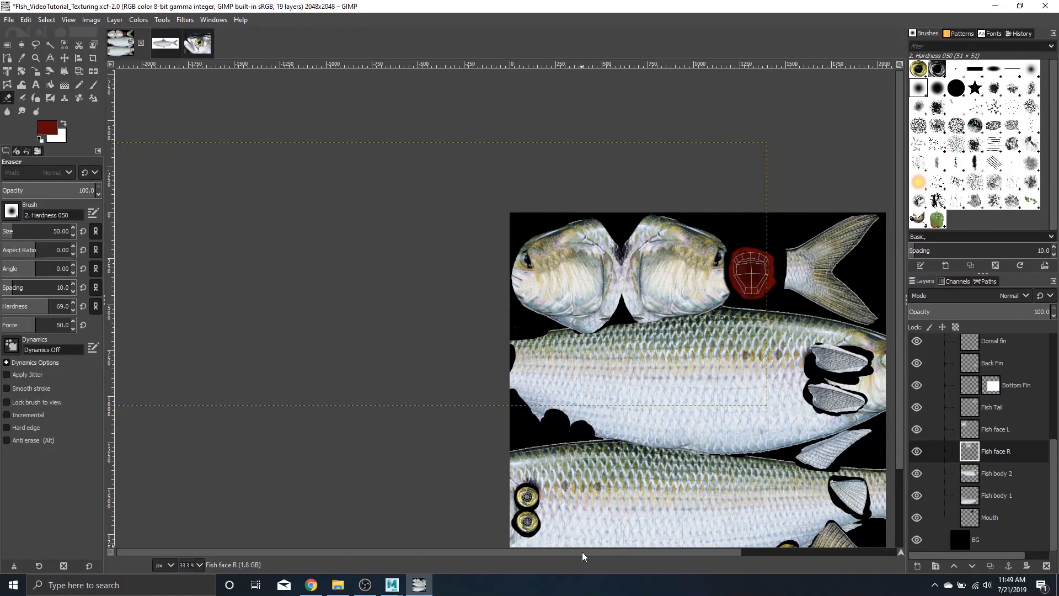
Step: Collapse the Diffuse group and hide it, then show and select the Bump layer
{"action": "left_click_drag", "start_coordinate": [582, 552], "coordinate": [657, 551]}
{"action": "scroll", "coordinate": [767, 380], "scroll_direction": "down", "scroll_amount": 1}
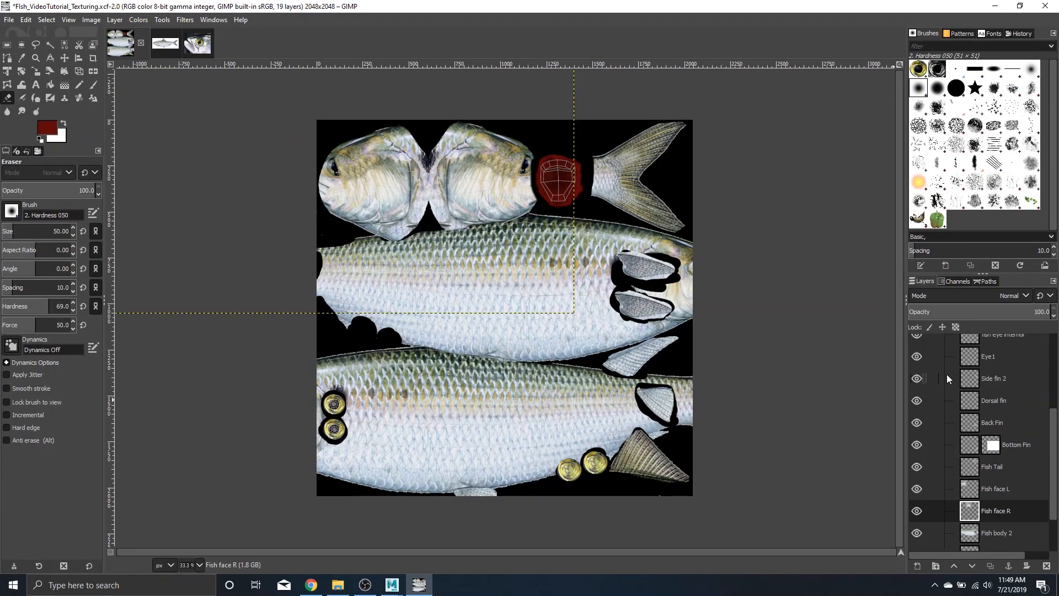
{"action": "scroll", "coordinate": [947, 375], "scroll_direction": "up", "scroll_amount": 5}
{"action": "left_click", "coordinate": [944, 389]}
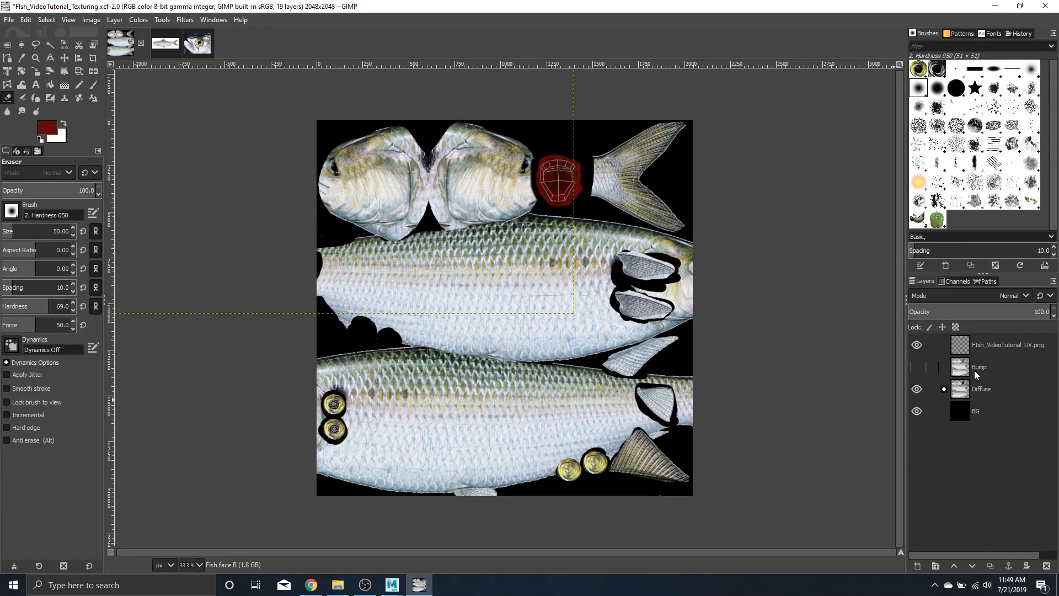
{"action": "left_click", "coordinate": [917, 367]}
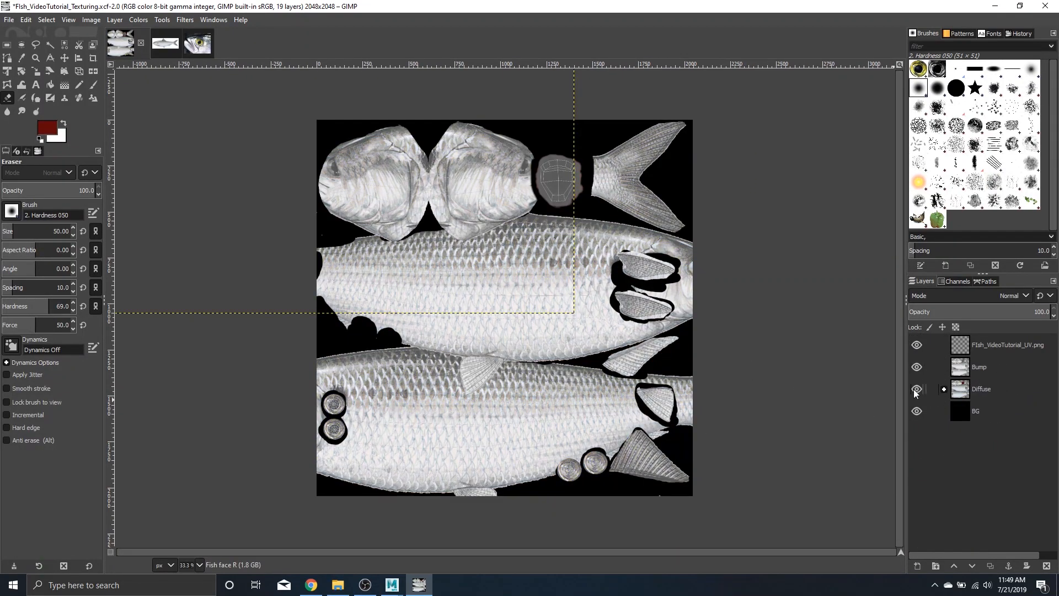
{"action": "left_click", "coordinate": [985, 366]}
{"action": "scroll", "coordinate": [458, 397], "scroll_direction": "up", "scroll_amount": 3}
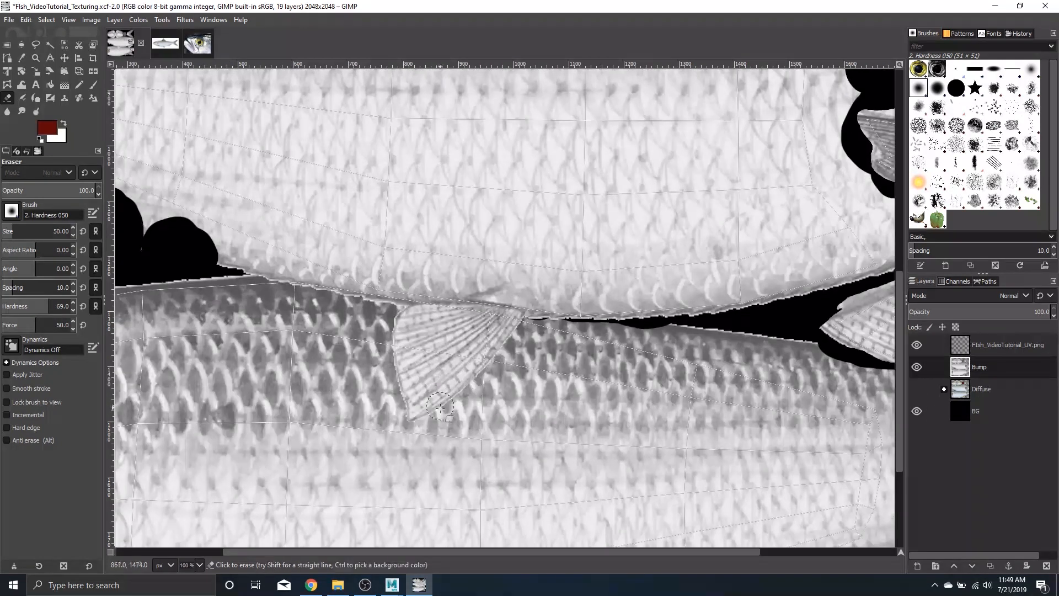
{"action": "mouse_move", "coordinate": [440, 408]}
{"action": "left_mouse_down"}
{"action": "mouse_move", "coordinate": [480, 386]}
{"action": "mouse_move", "coordinate": [397, 359]}
{"action": "mouse_move", "coordinate": [486, 320]}
{"action": "left_mouse_up"}
{"action": "key", "text": "ctrl+z"}
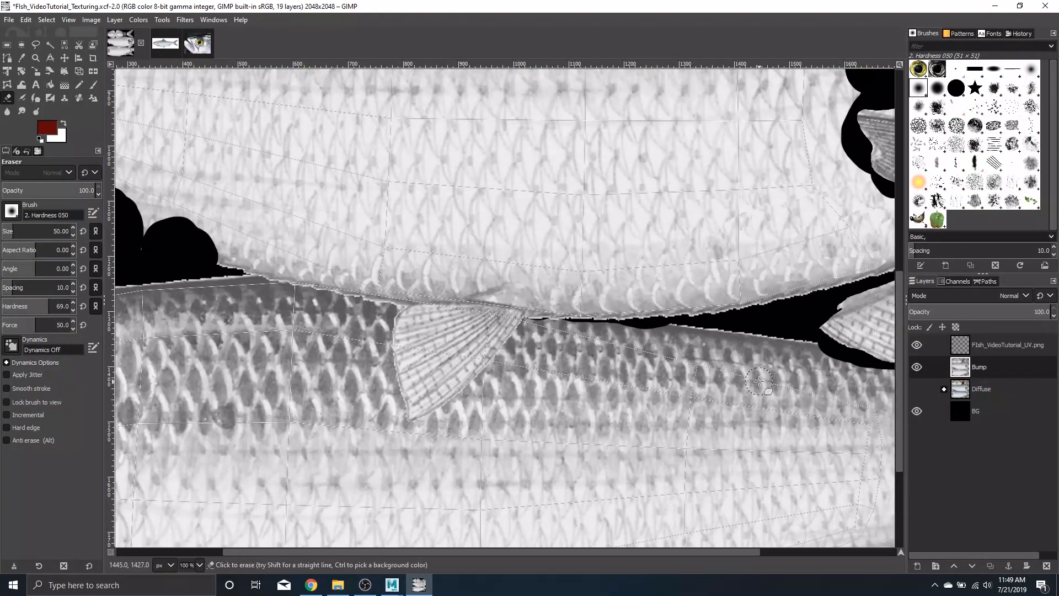
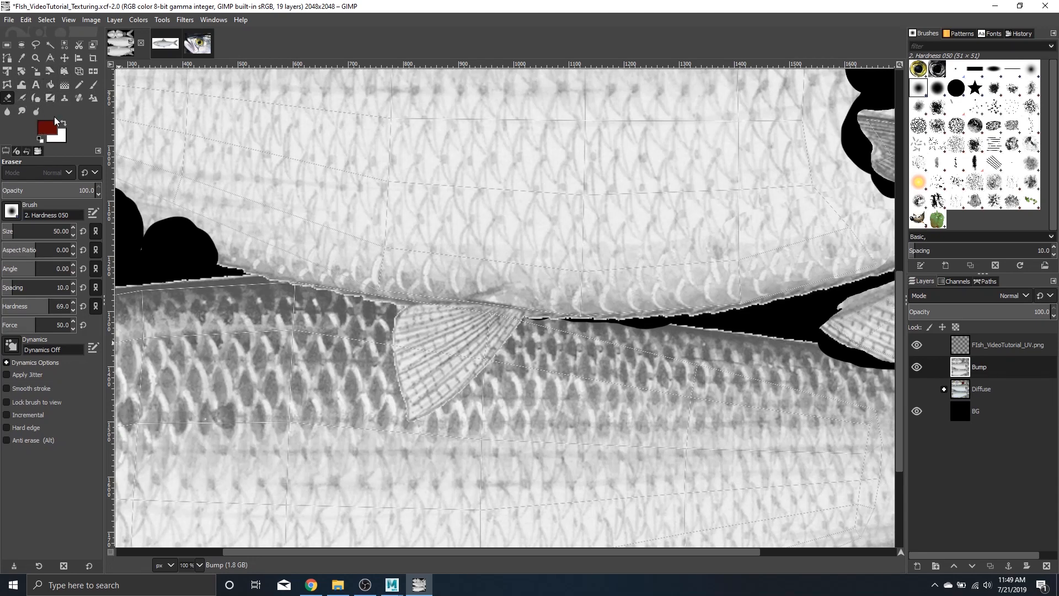
Step: Clone neighbouring scales over the bottom fin and upper edge of the lower fish body on the Bump layer
{"action": "left_click", "coordinate": [64, 99]}
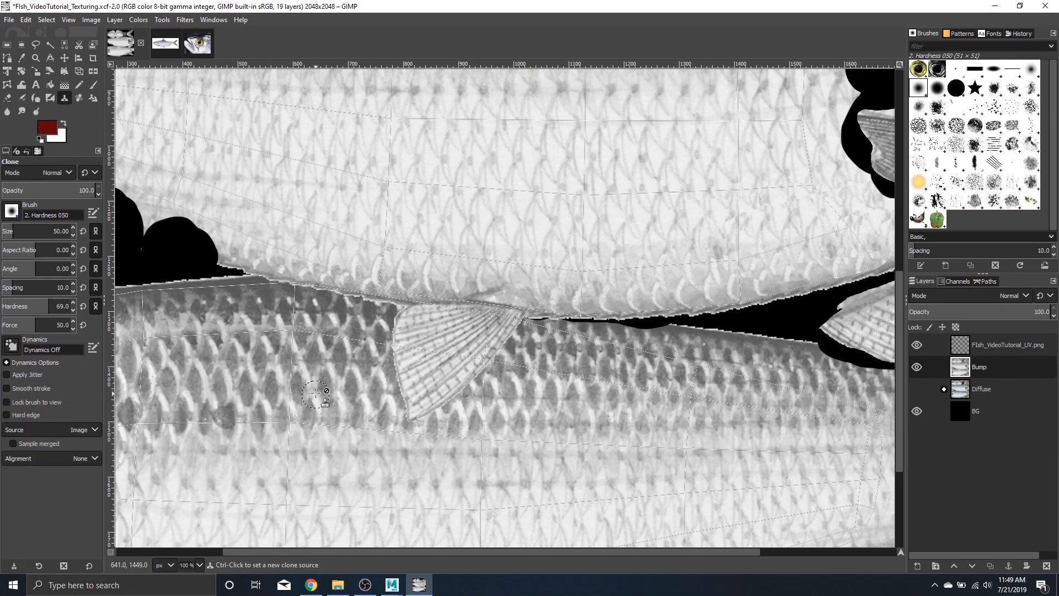
{"action": "left_click", "coordinate": [365, 401], "text": "ctrl"}
{"action": "mouse_move", "coordinate": [419, 409]}
{"action": "left_mouse_down"}
{"action": "mouse_move", "coordinate": [366, 380]}
{"action": "mouse_move", "coordinate": [445, 388]}
{"action": "mouse_move", "coordinate": [405, 397]}
{"action": "mouse_move", "coordinate": [498, 408]}
{"action": "mouse_move", "coordinate": [385, 388]}
{"action": "mouse_move", "coordinate": [376, 373]}
{"action": "mouse_move", "coordinate": [440, 382]}
{"action": "mouse_move", "coordinate": [430, 369]}
{"action": "mouse_move", "coordinate": [358, 362]}
{"action": "mouse_move", "coordinate": [490, 365]}
{"action": "mouse_move", "coordinate": [368, 340]}
{"action": "mouse_move", "coordinate": [508, 347]}
{"action": "mouse_move", "coordinate": [336, 322]}
{"action": "mouse_move", "coordinate": [531, 344]}
{"action": "mouse_move", "coordinate": [307, 336]}
{"action": "mouse_move", "coordinate": [406, 333]}
{"action": "mouse_move", "coordinate": [515, 346]}
{"action": "mouse_move", "coordinate": [417, 352]}
{"action": "mouse_move", "coordinate": [524, 358]}
{"action": "mouse_move", "coordinate": [409, 346]}
{"action": "mouse_move", "coordinate": [395, 320]}
{"action": "mouse_move", "coordinate": [335, 316]}
{"action": "mouse_move", "coordinate": [514, 328]}
{"action": "mouse_move", "coordinate": [341, 321]}
{"action": "mouse_move", "coordinate": [501, 327]}
{"action": "mouse_move", "coordinate": [526, 344]}
{"action": "mouse_move", "coordinate": [333, 317]}
{"action": "mouse_move", "coordinate": [530, 325]}
{"action": "left_mouse_up"}
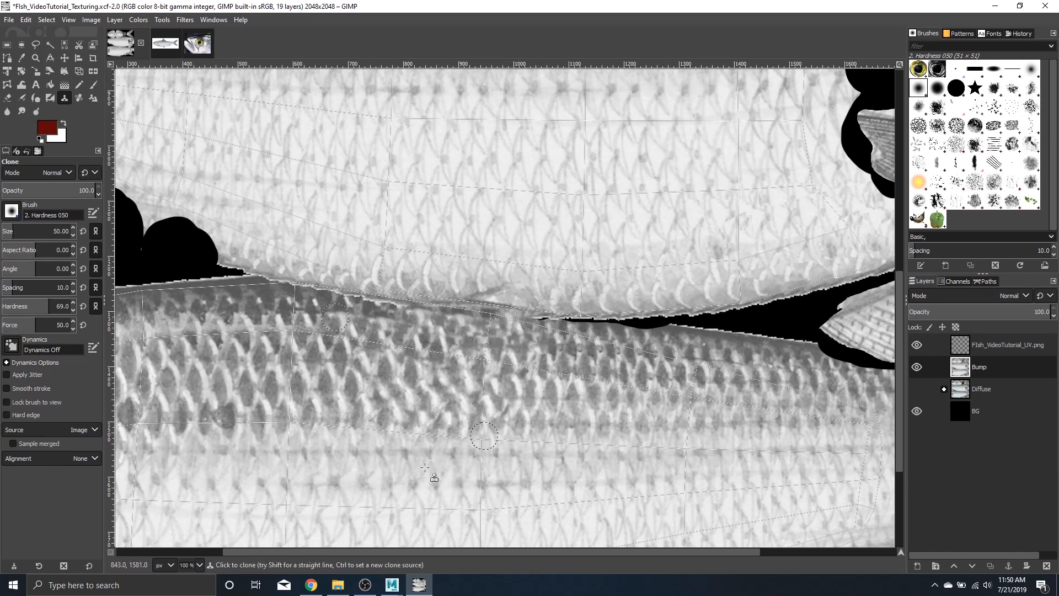
{"action": "left_click_drag", "start_coordinate": [428, 315], "coordinate": [271, 289]}
Step: Clone nearby scales over the face spill beneath the head on the upper fish body of the Bump layer
{"action": "scroll", "coordinate": [416, 390], "scroll_direction": "down", "scroll_amount": 3}
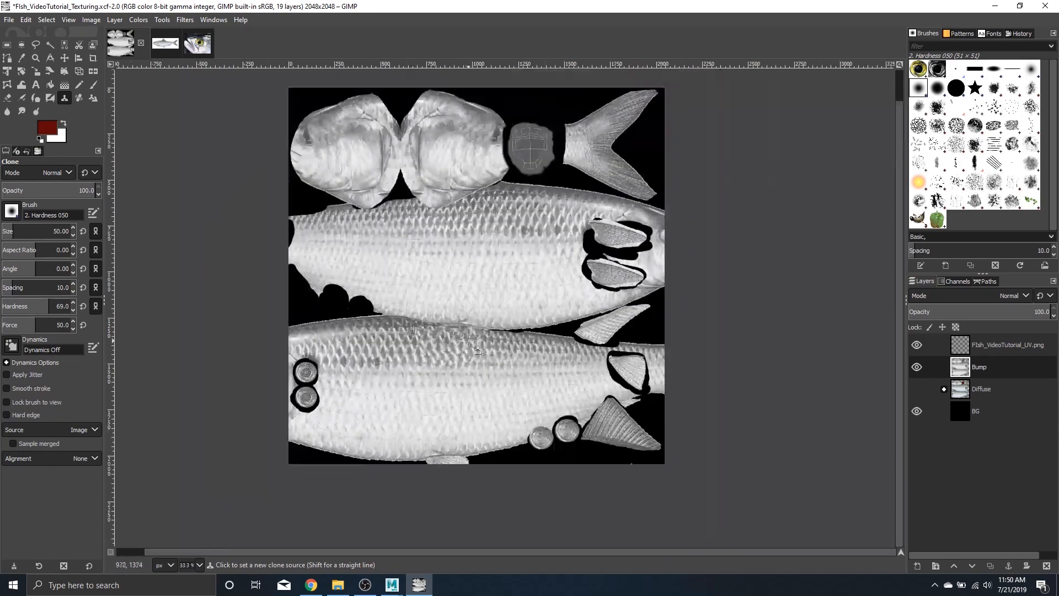
{"action": "scroll", "coordinate": [451, 243], "scroll_direction": "up", "scroll_amount": 1}
{"action": "scroll", "coordinate": [451, 243], "scroll_direction": "up", "scroll_amount": 4}
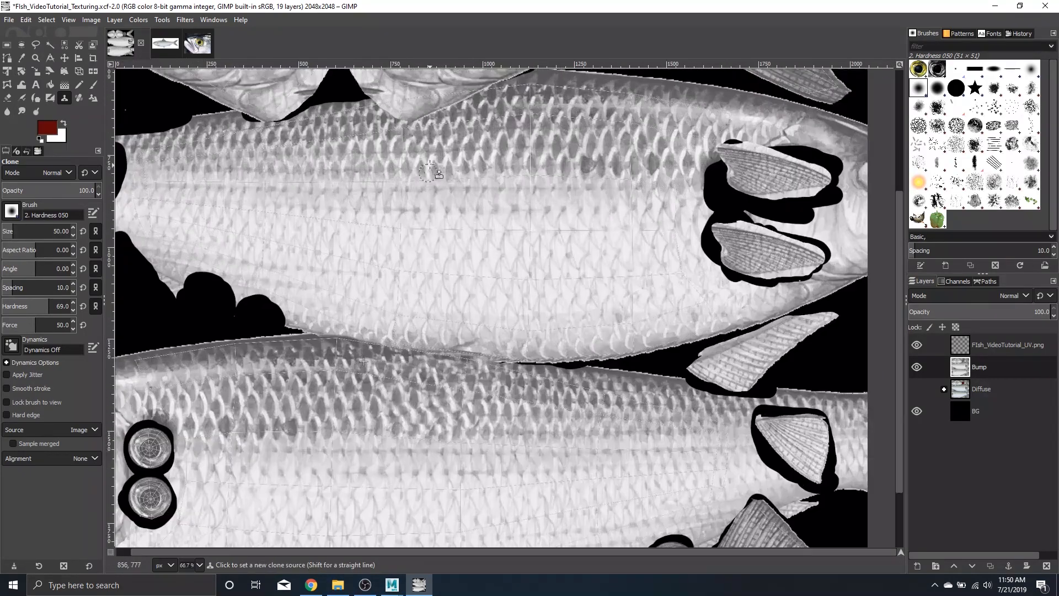
{"action": "scroll", "coordinate": [366, 263], "scroll_direction": "down", "scroll_amount": 2}
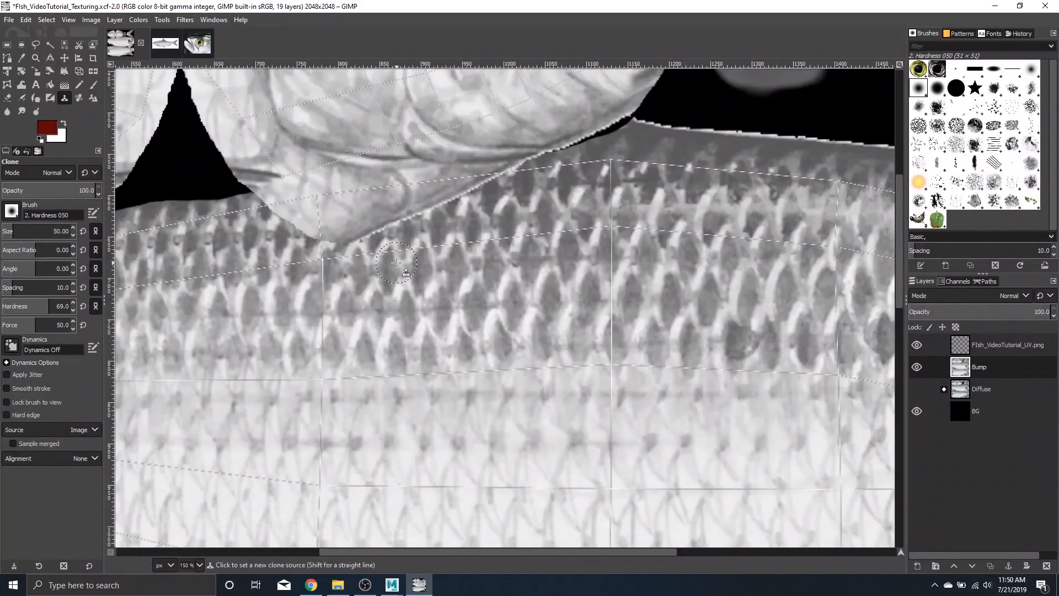
{"action": "left_click", "coordinate": [489, 247], "text": "ctrl"}
{"action": "left_click_drag", "start_coordinate": [345, 250], "coordinate": [287, 251]}
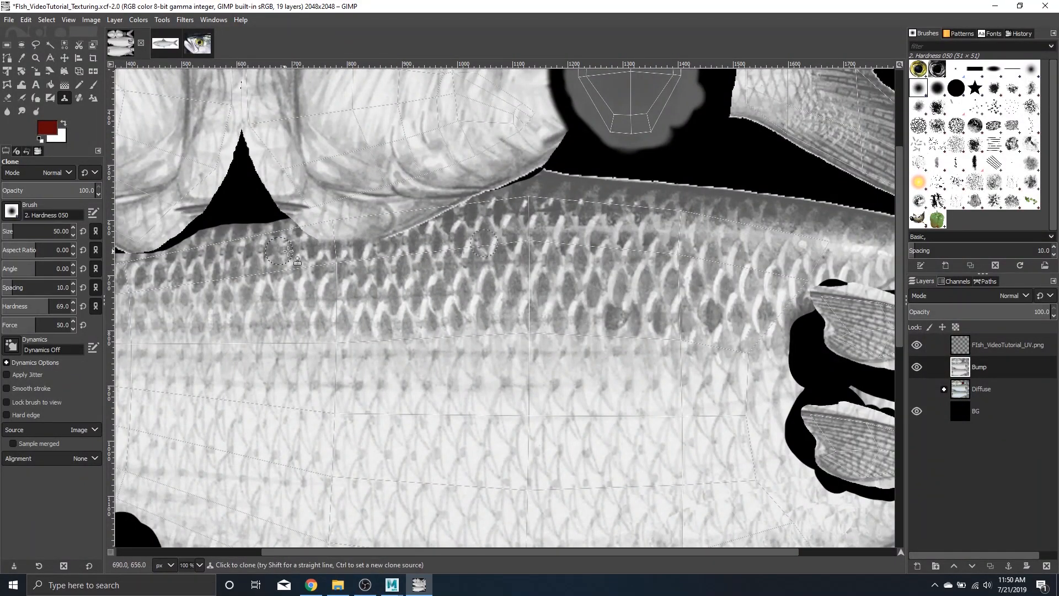
Step: Clone adjacent scales over the remaining face spill along the upper edge of the upper fish body on the Bump layer
{"action": "left_click", "coordinate": [479, 237], "text": "ctrl"}
{"action": "left_click_drag", "start_coordinate": [424, 226], "coordinate": [291, 240]}
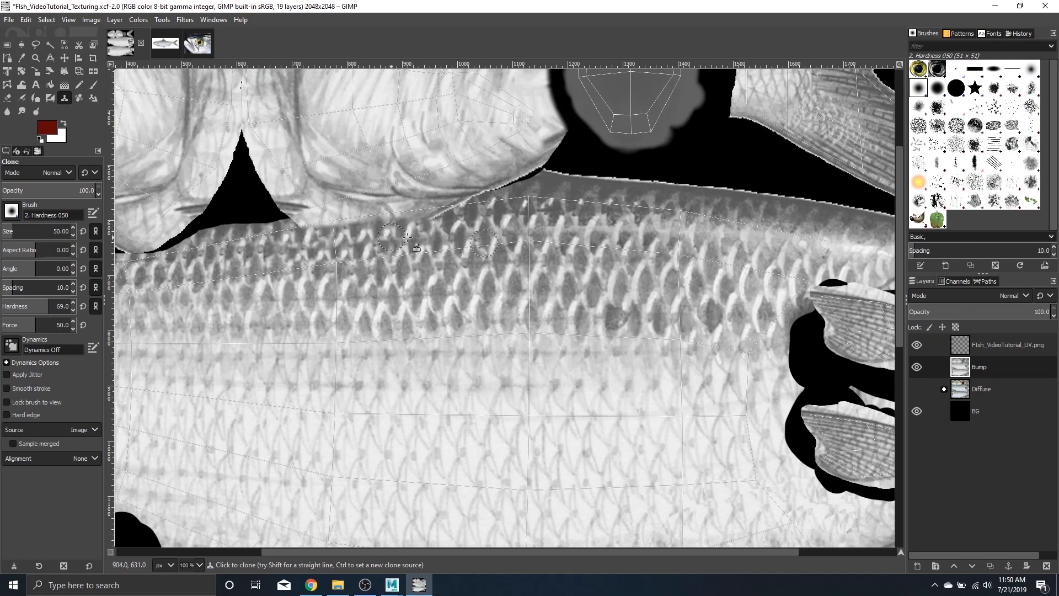
{"action": "left_click", "coordinate": [487, 225], "text": "ctrl"}
{"action": "left_click_drag", "start_coordinate": [453, 222], "coordinate": [281, 236]}
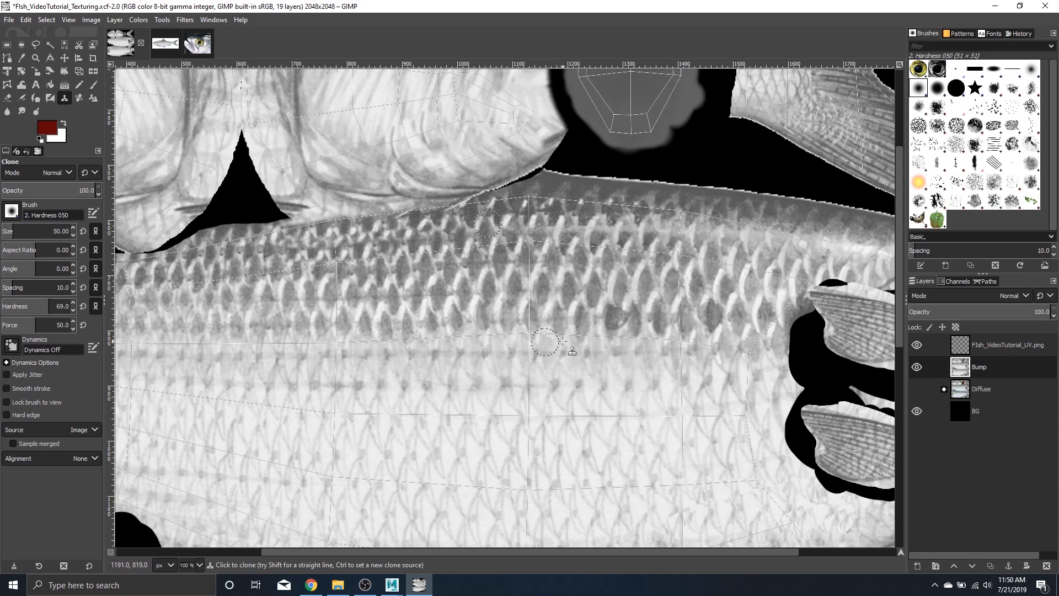
Step: Hide the UV layer and export the bump map as FIsh_VideoTutorial_Normal.png, replacing the existing file
{"action": "scroll", "coordinate": [541, 258], "scroll_direction": "down", "scroll_amount": 2, "text": "ctrl"}
{"action": "scroll", "coordinate": [543, 299], "scroll_direction": "down", "scroll_amount": 1, "text": "ctrl"}
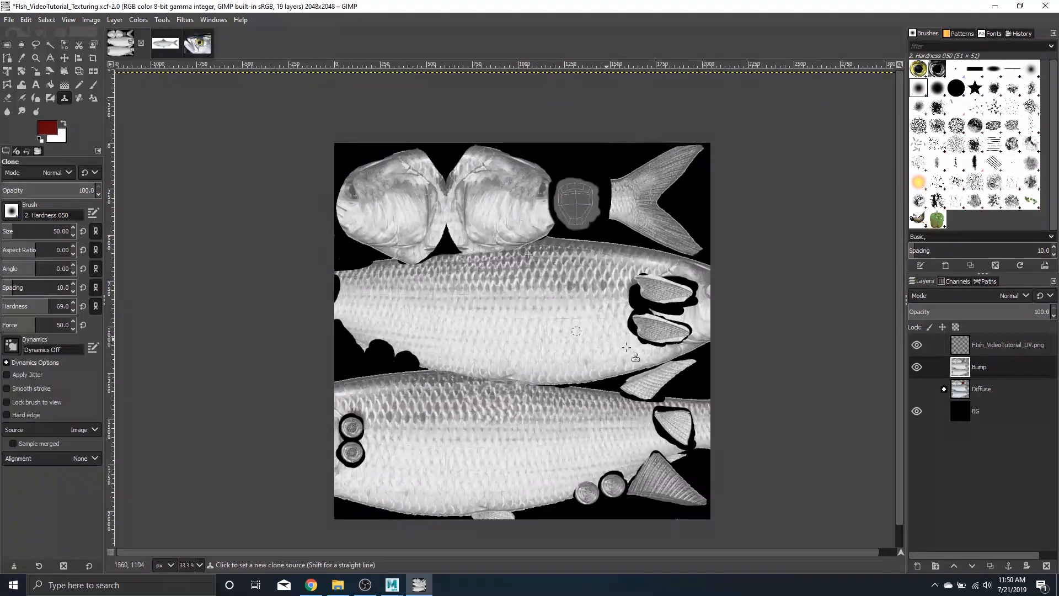
{"action": "left_click", "coordinate": [918, 347]}
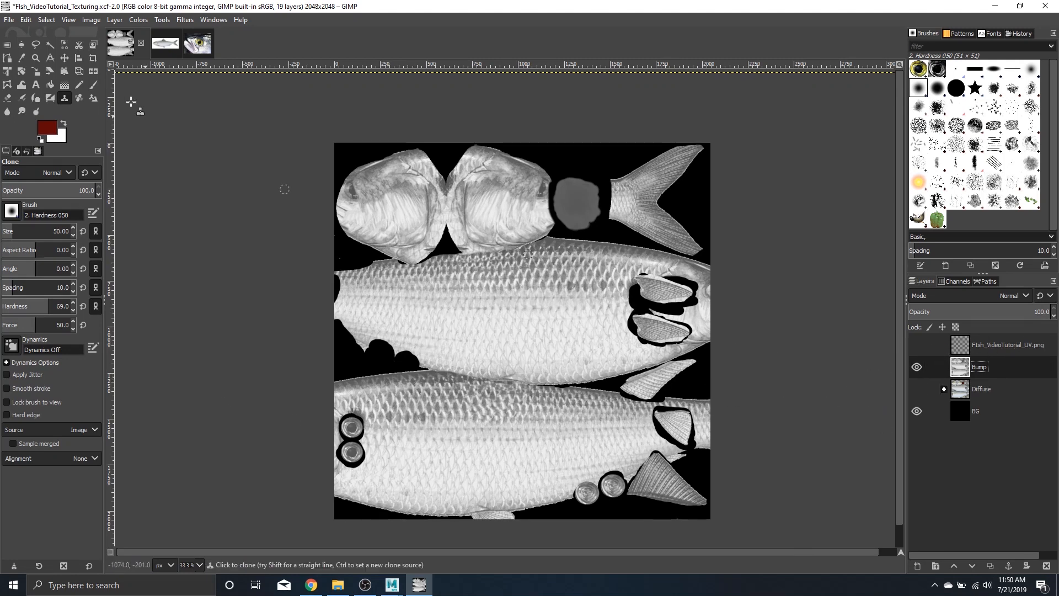
{"action": "left_click", "coordinate": [10, 21]}
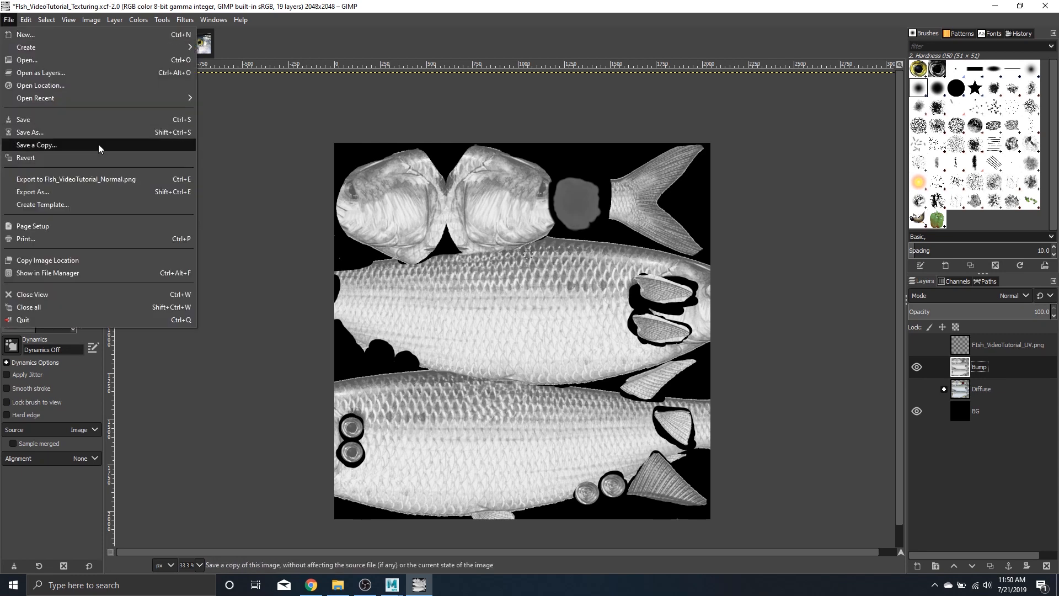
{"action": "left_click", "coordinate": [80, 192]}
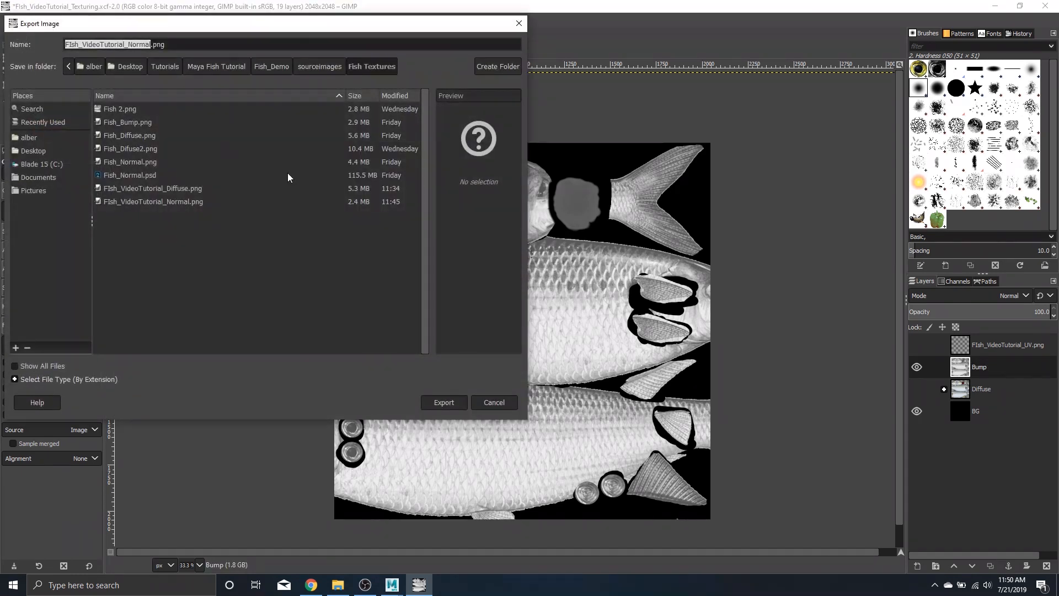
{"action": "left_click", "coordinate": [149, 122]}
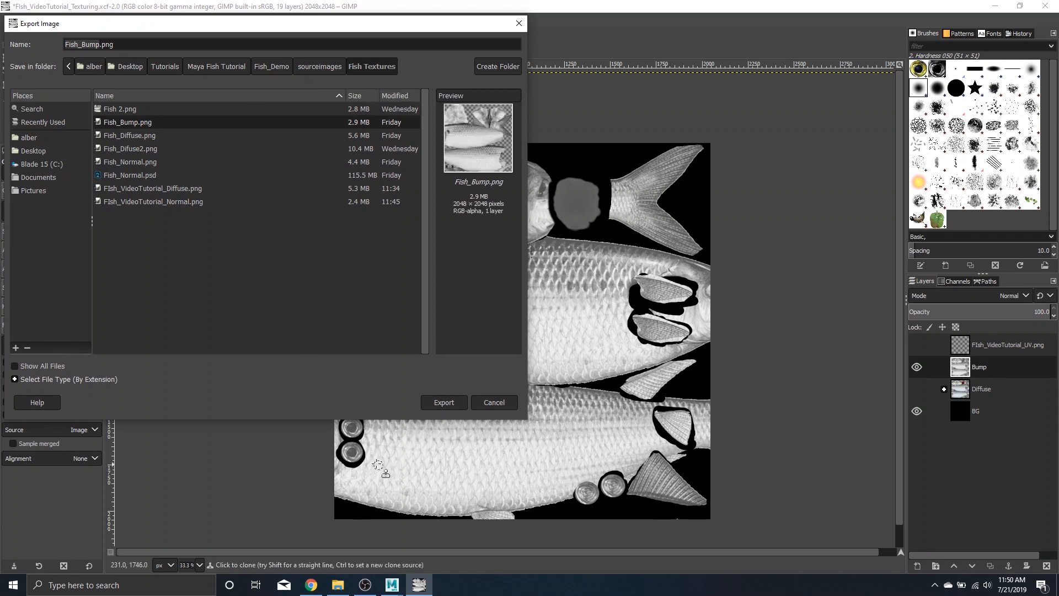
{"action": "left_click", "coordinate": [158, 202]}
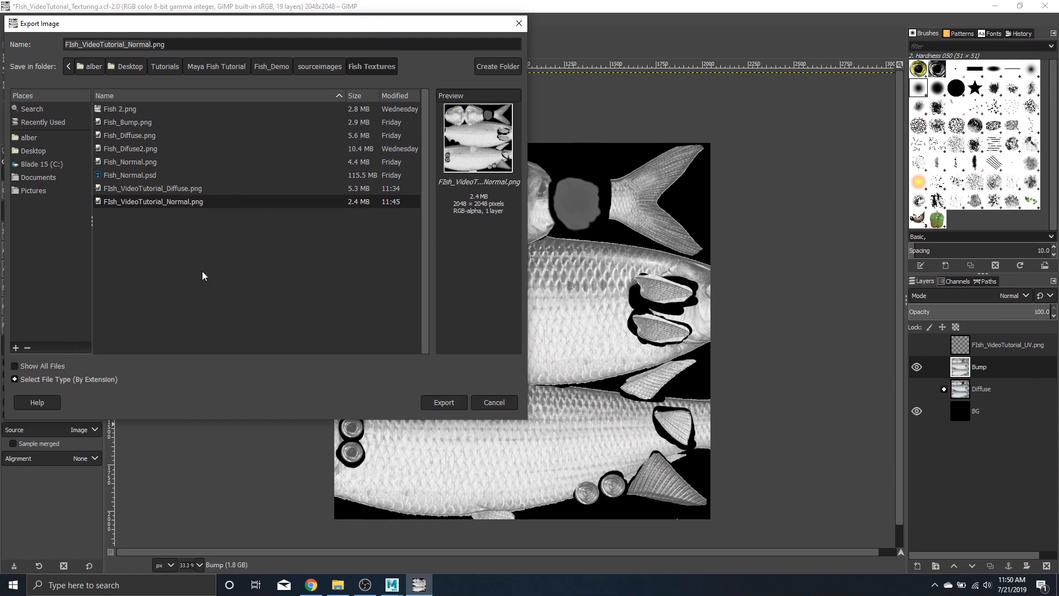
{"action": "left_click", "coordinate": [450, 408]}
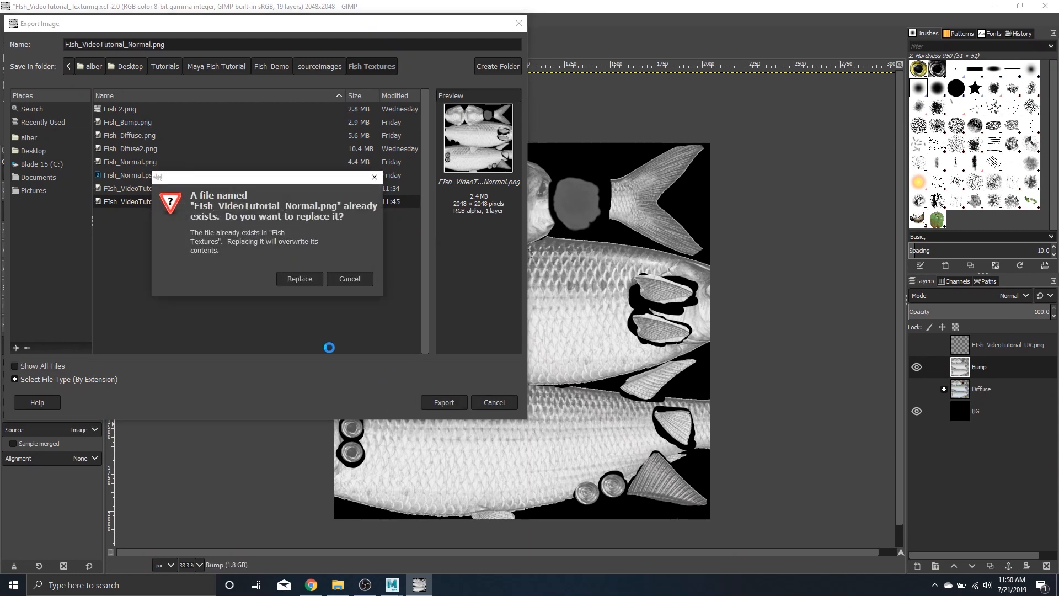
{"action": "left_click", "coordinate": [294, 278]}
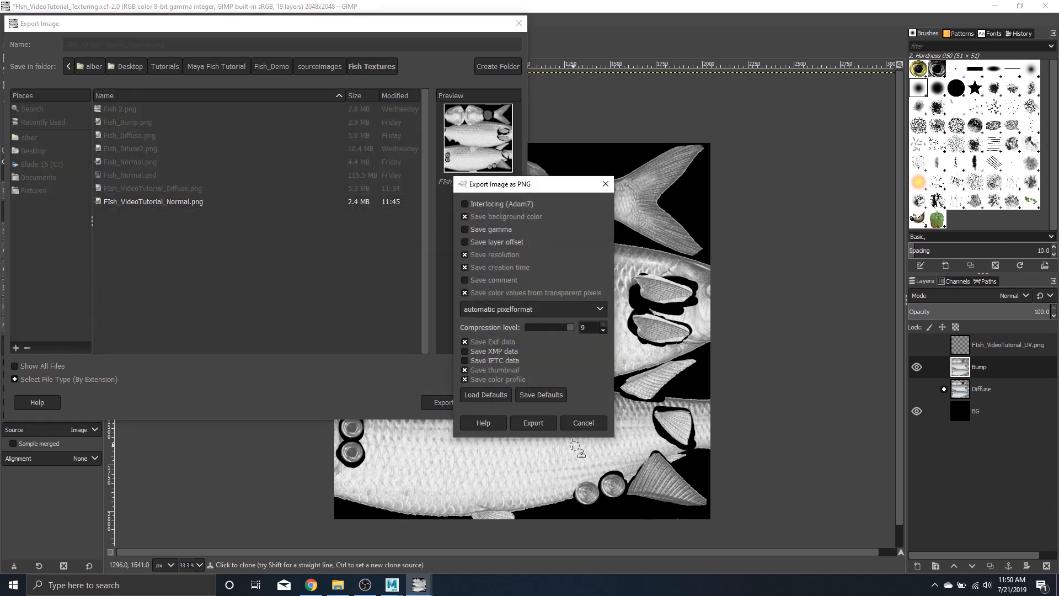
{"action": "left_click", "coordinate": [536, 425]}
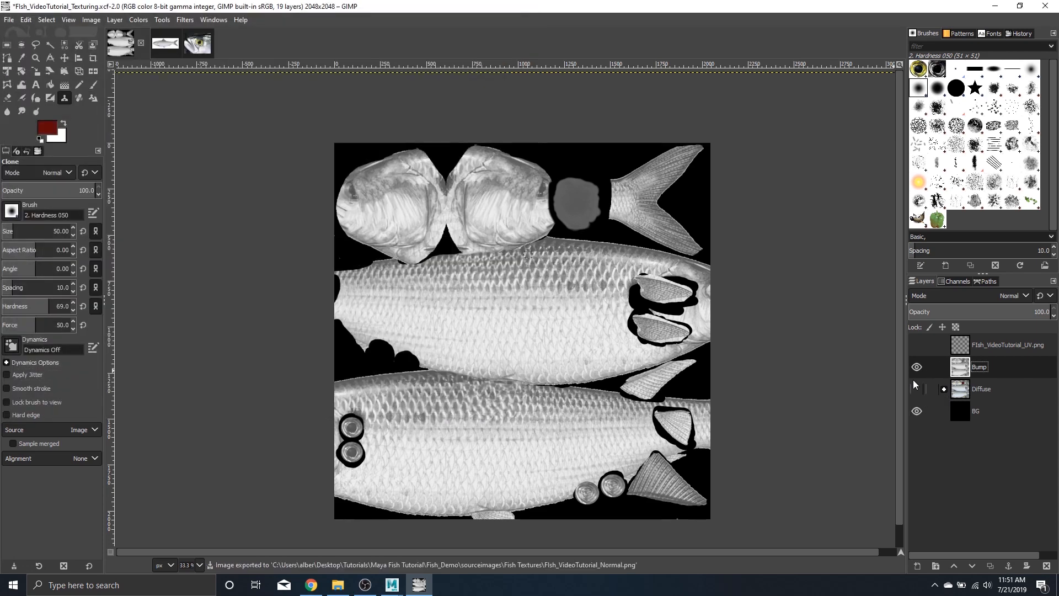
Step: Hide the Bump layer, show the Diffuse group, and export it as FIsh_VideoTutorial_Diffuse.png over the existing file
{"action": "left_click", "coordinate": [917, 368]}
{"action": "left_click", "coordinate": [914, 391]}
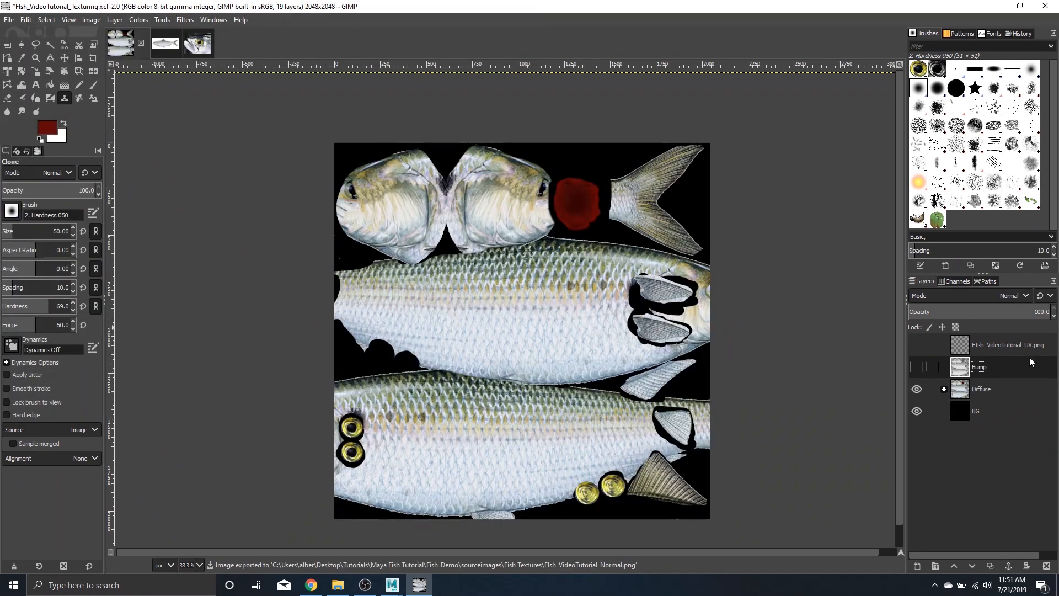
{"action": "left_click", "coordinate": [6, 22]}
{"action": "mouse_move", "coordinate": [26, 20]}
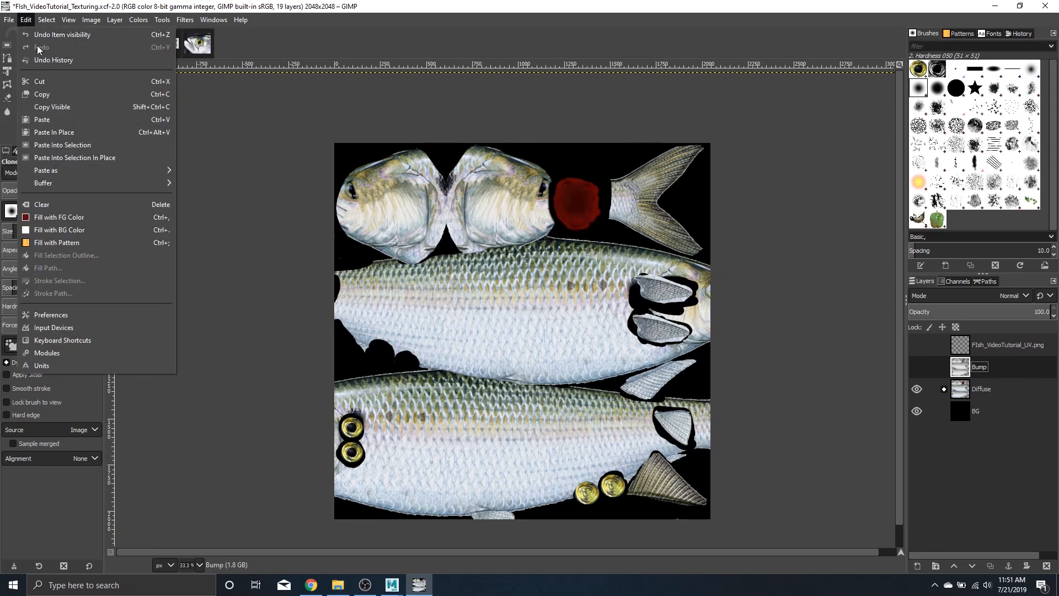
{"action": "left_click", "coordinate": [61, 193]}
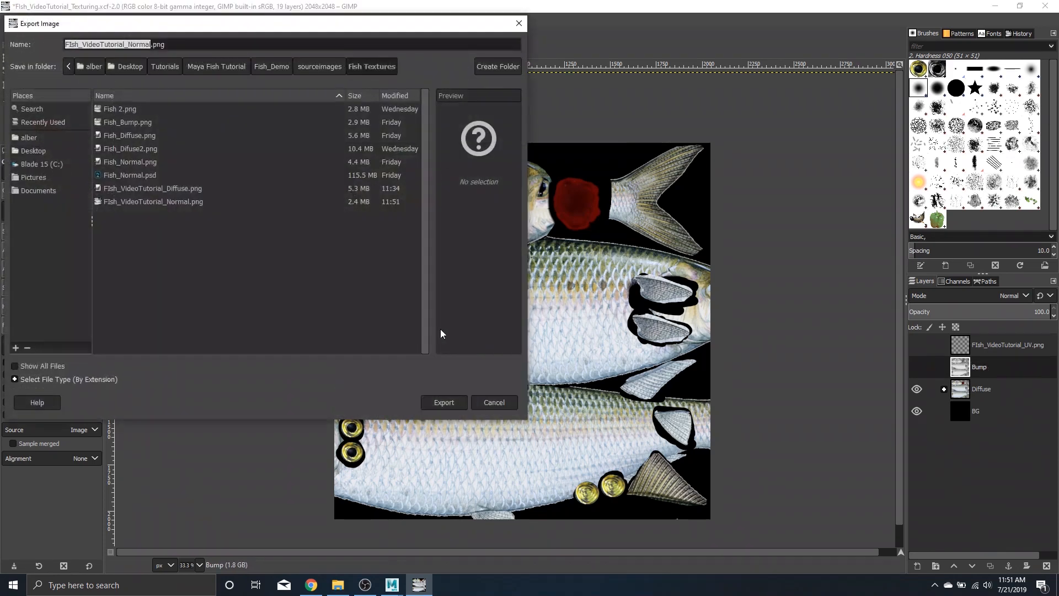
{"action": "left_click", "coordinate": [197, 189]}
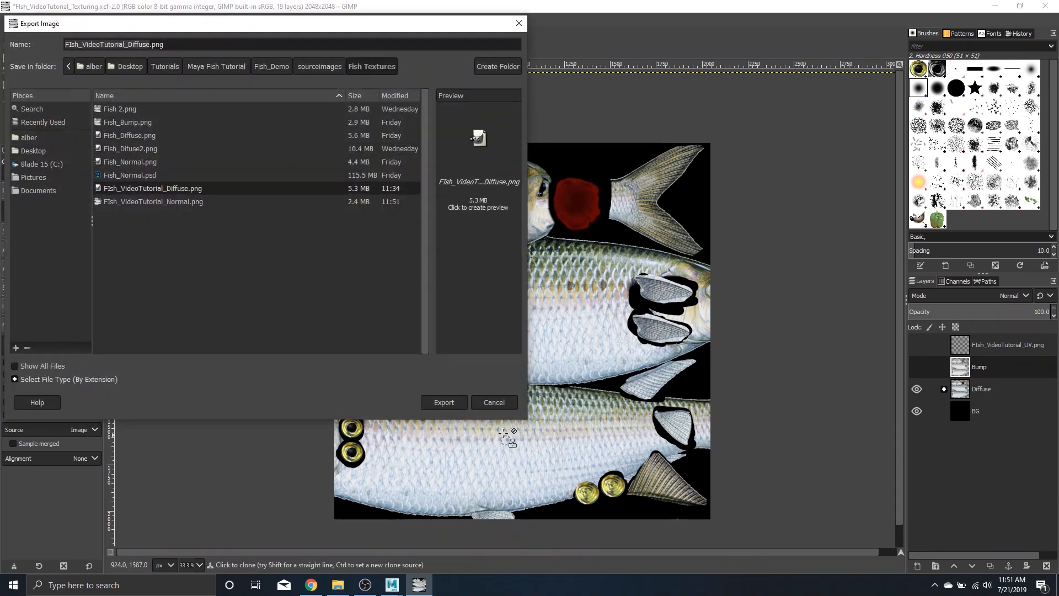
{"action": "left_click", "coordinate": [436, 402]}
{"action": "left_click", "coordinate": [298, 279]}
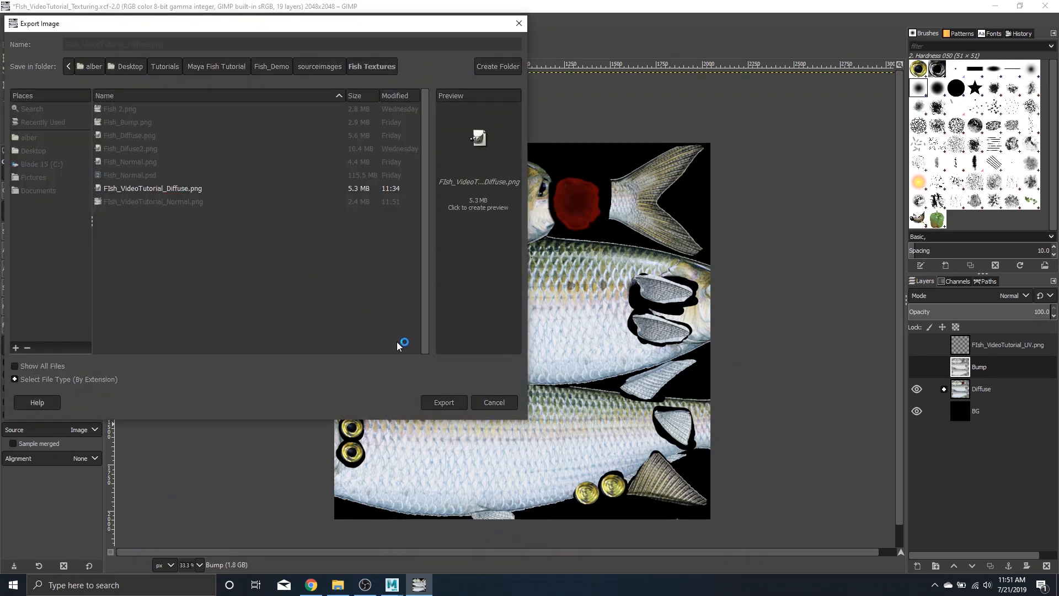
{"action": "left_click", "coordinate": [533, 422]}
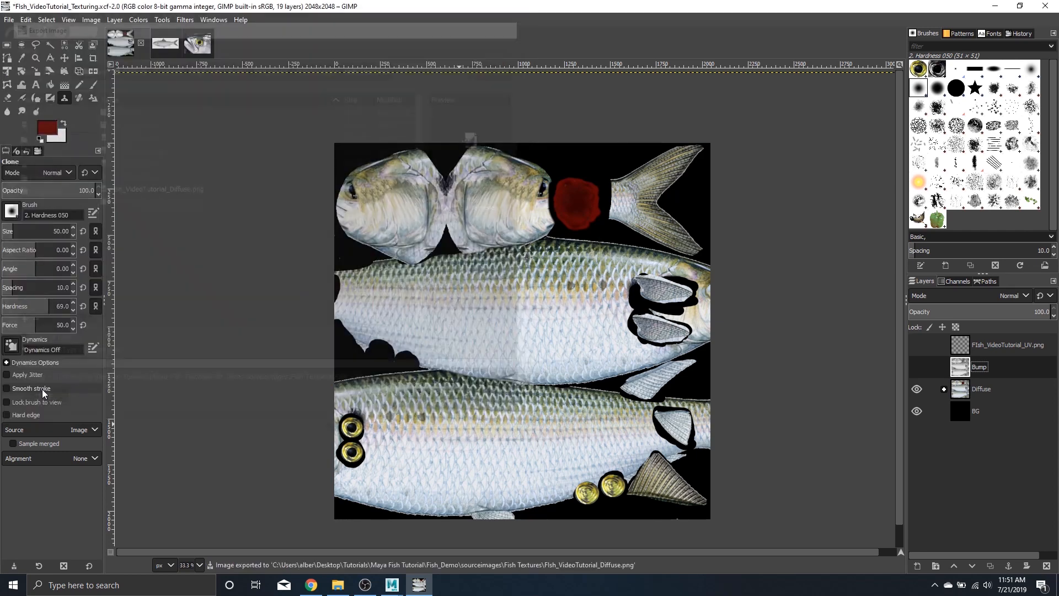
Step: Switch to Maya and reload the diffuse image in the file1 texture node
{"action": "mouse_move", "coordinate": [396, 592]}
{"action": "left_click", "coordinate": [445, 538]}
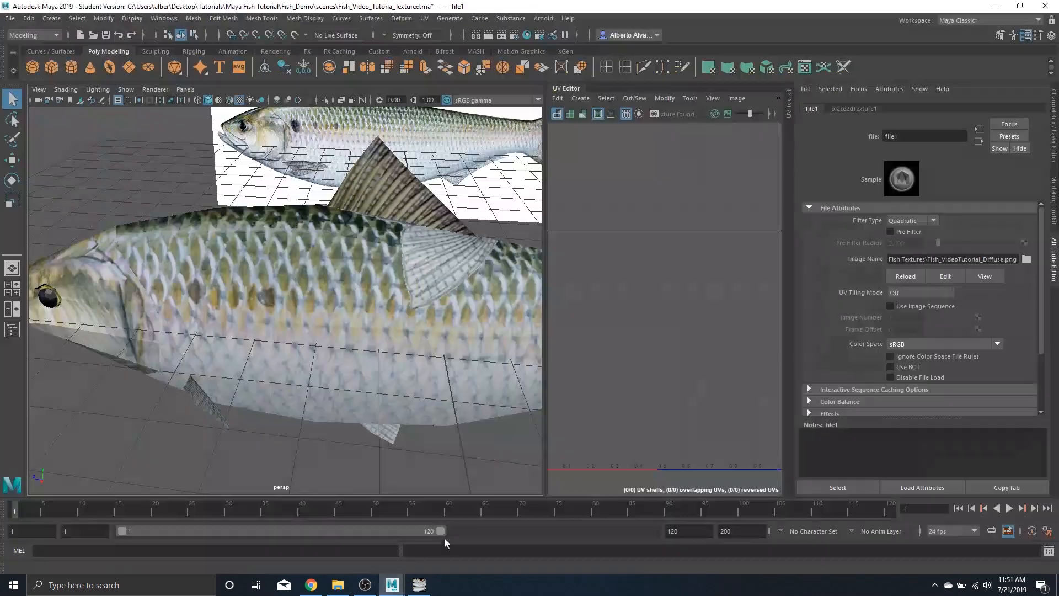
{"action": "left_click", "coordinate": [905, 276]}
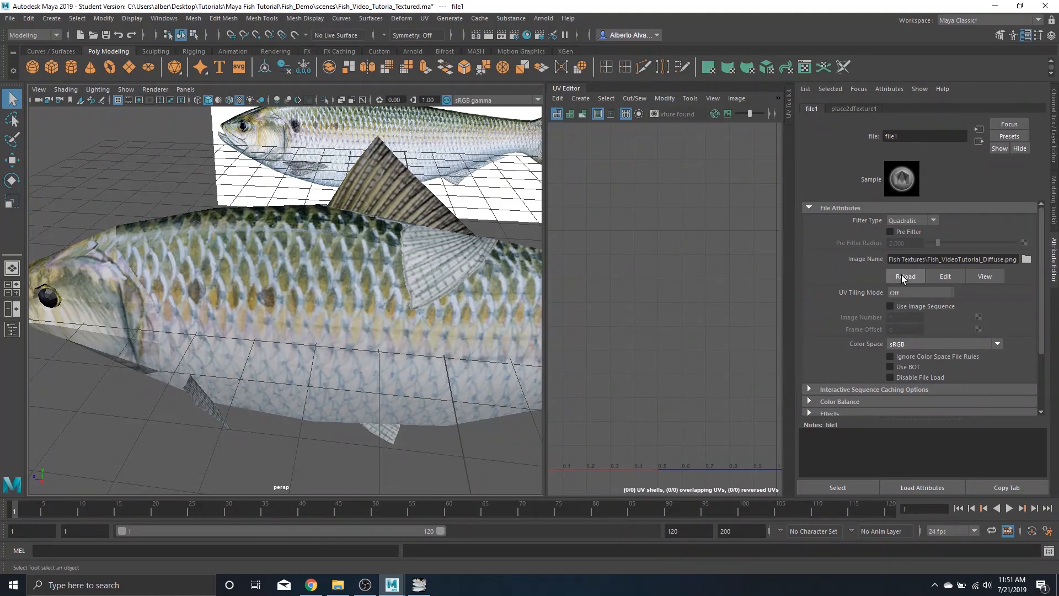
Step: Examine the reloaded diffuse texture on the fish's body, head and belly fins for leftover overlaps
{"action": "scroll", "coordinate": [432, 369], "scroll_direction": "down", "scroll_amount": 5}
{"action": "scroll", "coordinate": [420, 359], "scroll_direction": "up", "scroll_amount": 3}
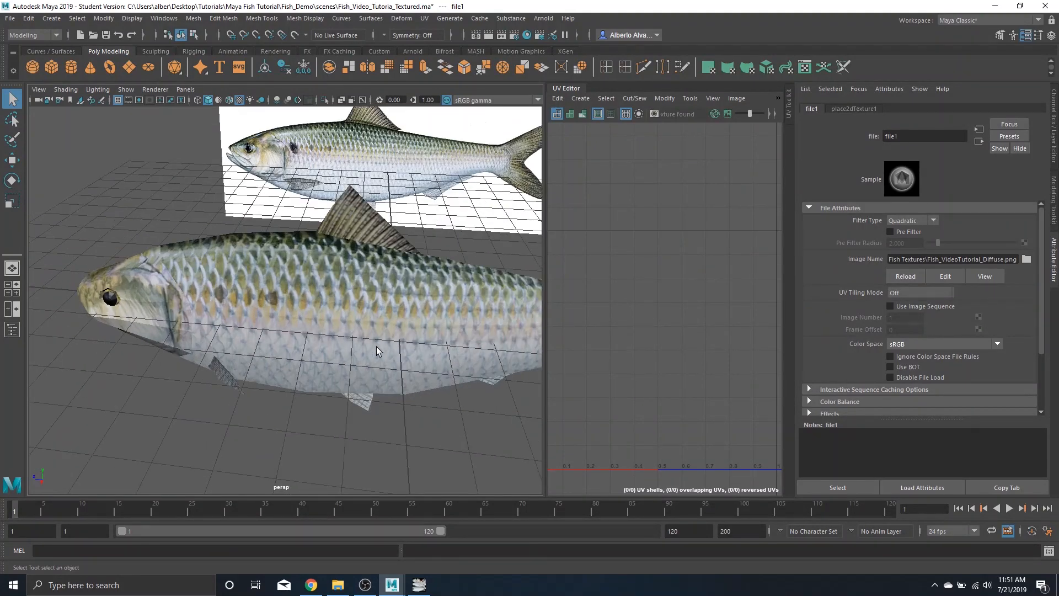
{"action": "left_click_drag", "start_coordinate": [362, 308], "coordinate": [341, 327]}
{"action": "scroll", "coordinate": [341, 327], "scroll_direction": "up", "scroll_amount": 5}
{"action": "left_click_drag", "start_coordinate": [397, 371], "coordinate": [362, 258]}
{"action": "scroll", "coordinate": [368, 278], "scroll_direction": "down", "scroll_amount": 5}
{"action": "left_click_drag", "start_coordinate": [384, 193], "coordinate": [326, 250], "text": "alt"}
{"action": "scroll", "coordinate": [338, 288], "scroll_direction": "up", "scroll_amount": 3}
{"action": "scroll", "coordinate": [325, 250], "scroll_direction": "up", "scroll_amount": 3}
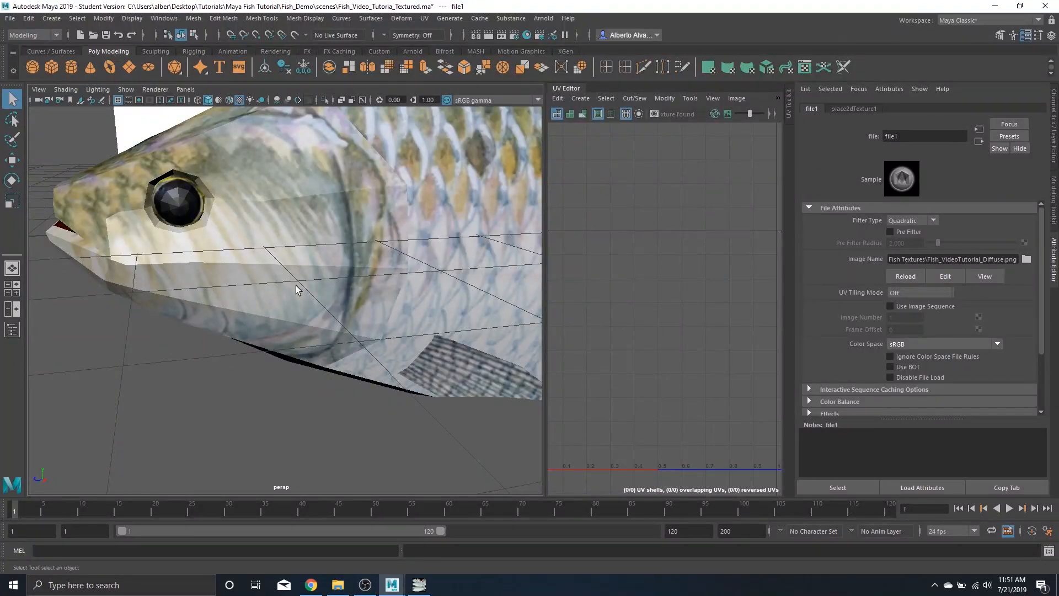
{"action": "scroll", "coordinate": [296, 286], "scroll_direction": "down", "scroll_amount": 3}
Step: Collapse the UV Editor and examine the seam between the fish's face and body from several angles
{"action": "left_click", "coordinate": [570, 89]}
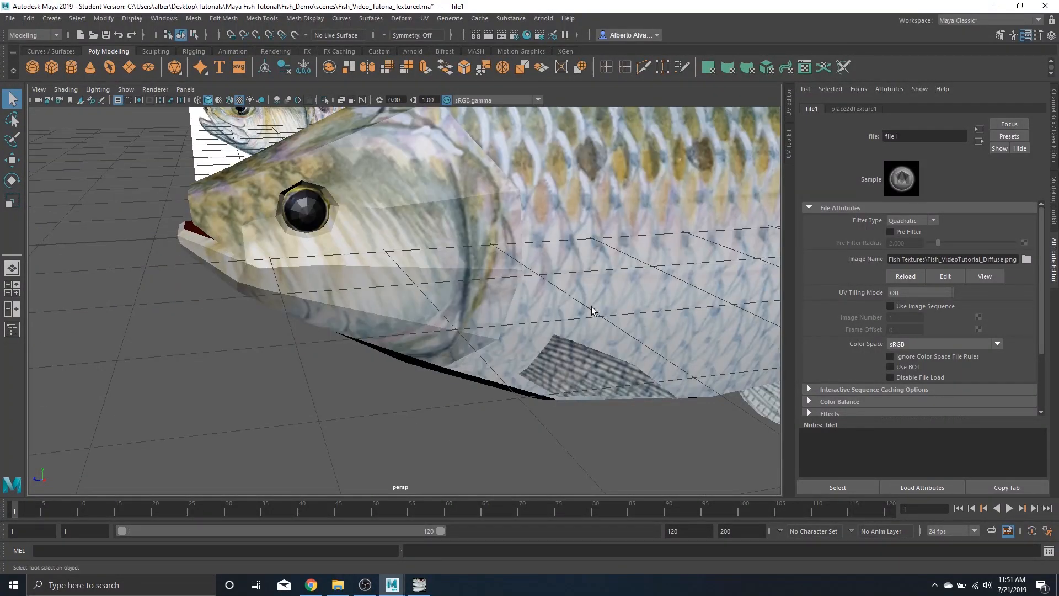
{"action": "scroll", "coordinate": [583, 315], "scroll_direction": "down", "scroll_amount": 4}
{"action": "left_click_drag", "start_coordinate": [598, 282], "coordinate": [489, 300], "text": "alt"}
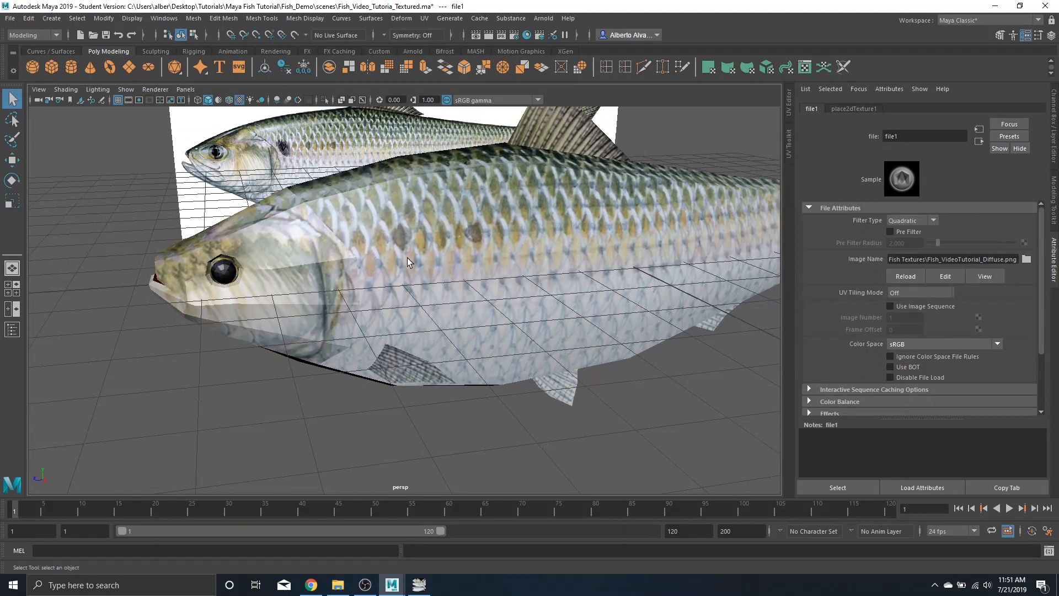
{"action": "scroll", "coordinate": [359, 277], "scroll_direction": "up", "scroll_amount": 2}
{"action": "mouse_move", "coordinate": [375, 298]}
{"action": "left_mouse_down", "text": "alt"}
{"action": "mouse_move", "coordinate": [367, 295]}
{"action": "mouse_move", "coordinate": [387, 299]}
{"action": "mouse_move", "coordinate": [370, 290]}
{"action": "left_mouse_up", "text": "alt"}
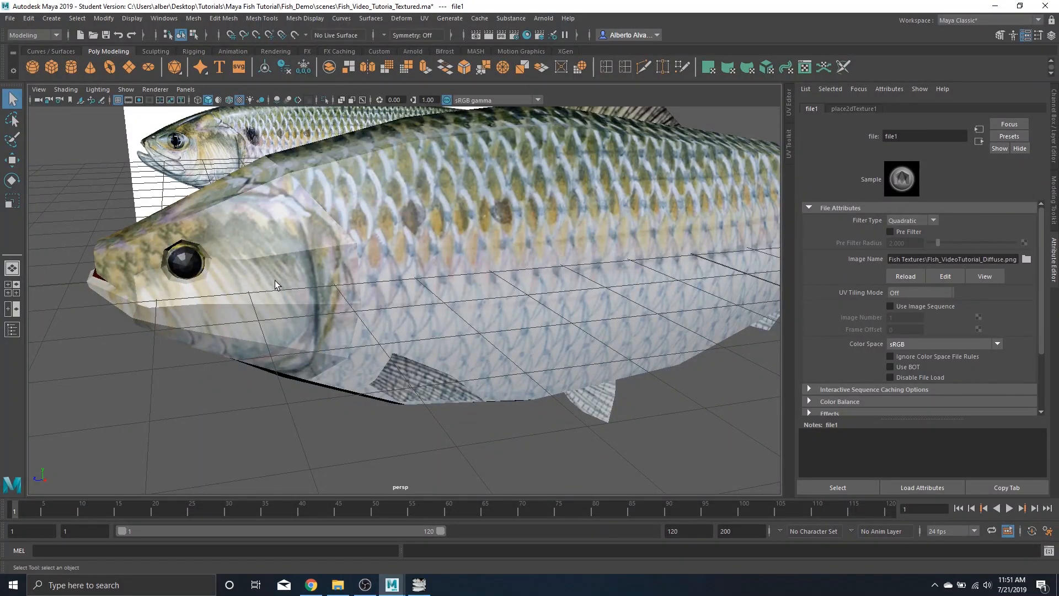
{"action": "scroll", "coordinate": [275, 280], "scroll_direction": "down", "scroll_amount": 3}
{"action": "left_click_drag", "start_coordinate": [334, 287], "coordinate": [382, 303], "text": "alt"}
{"action": "scroll", "coordinate": [382, 303], "scroll_direction": "up", "scroll_amount": 5}
{"action": "scroll", "coordinate": [487, 368], "scroll_direction": "down", "scroll_amount": 2}
{"action": "left_click_drag", "start_coordinate": [486, 368], "coordinate": [282, 275], "text": "alt"}
{"action": "left_click_drag", "start_coordinate": [336, 232], "coordinate": [448, 249], "text": "alt"}
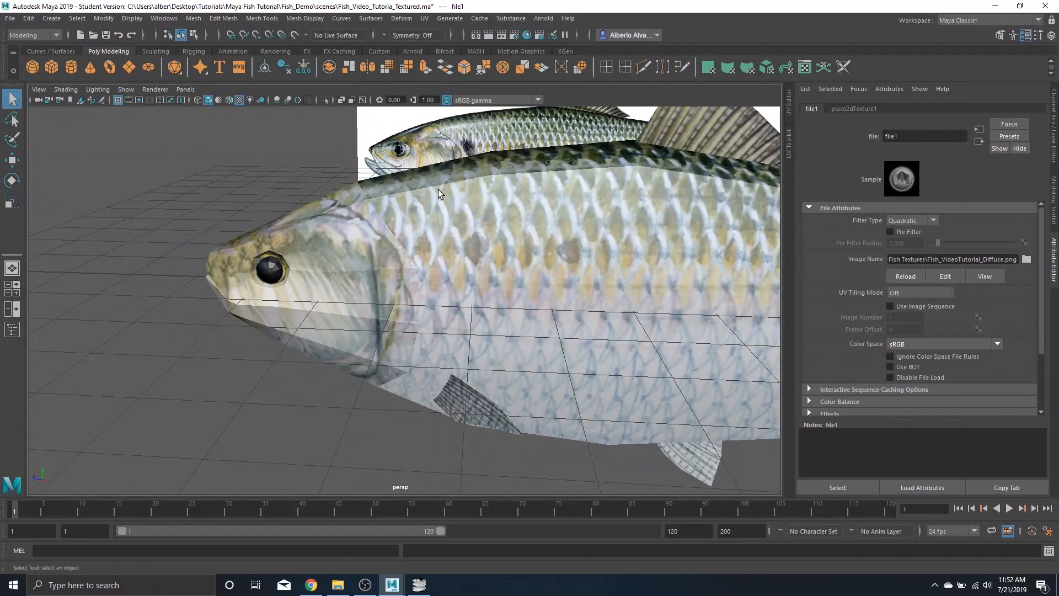
{"action": "scroll", "coordinate": [540, 166], "scroll_direction": "up", "scroll_amount": 3}
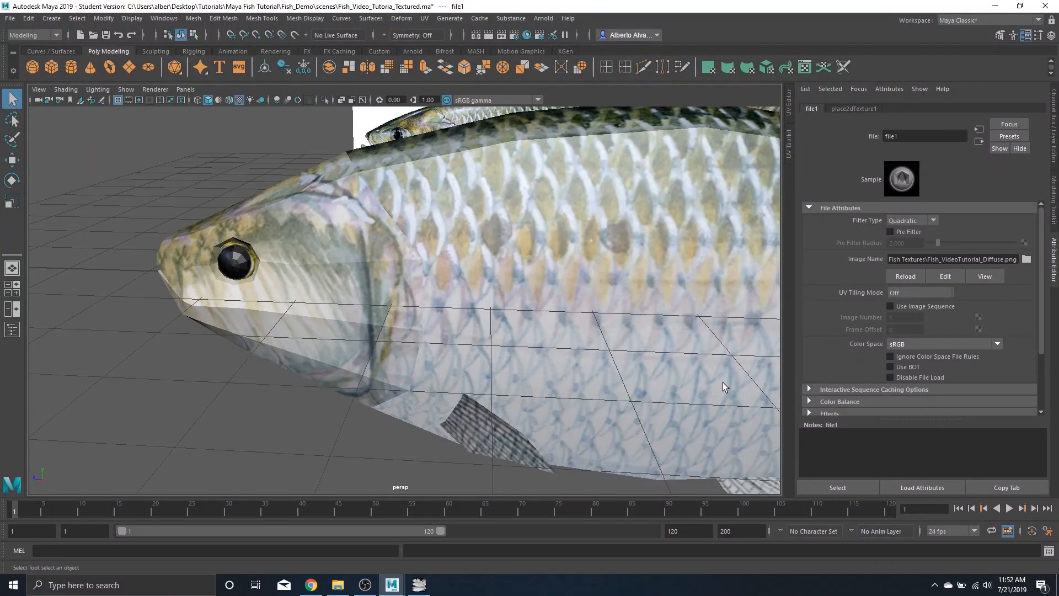
Step: Select the fish body and connect a File texture to the Bump Mapping attribute of Fish_Texture_Material
{"action": "scroll", "coordinate": [553, 234], "scroll_direction": "down", "scroll_amount": 3}
{"action": "left_click", "coordinate": [553, 233]}
{"action": "key", "text": "space"}
{"action": "mouse_move", "coordinate": [481, 325]}
{"action": "left_mouse_down"}
{"action": "mouse_move", "coordinate": [533, 318]}
{"action": "mouse_move", "coordinate": [493, 339]}
{"action": "mouse_move", "coordinate": [481, 327]}
{"action": "left_mouse_up"}
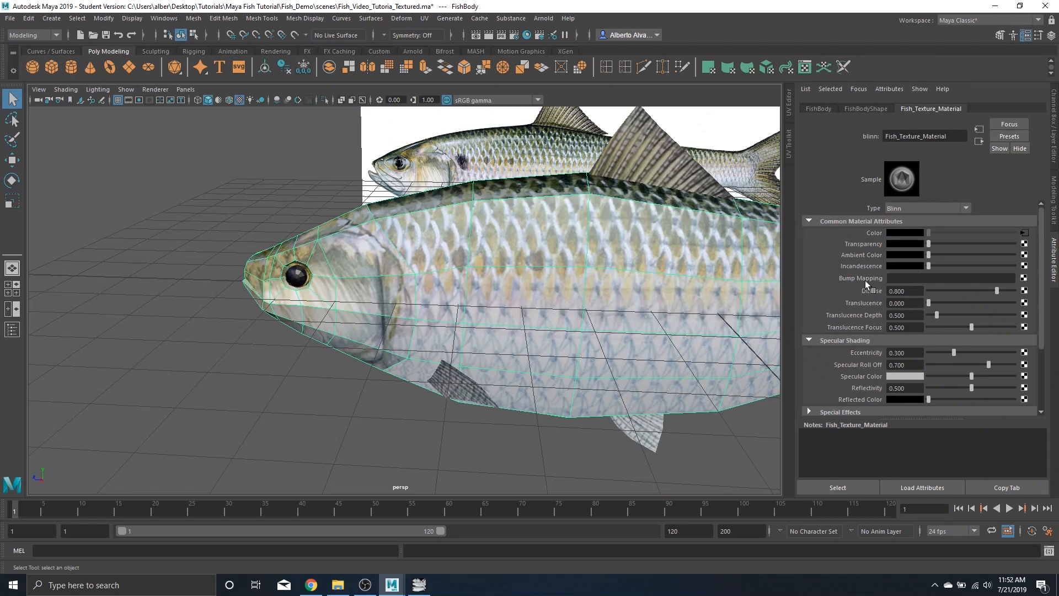
{"action": "left_click", "coordinate": [1025, 278]}
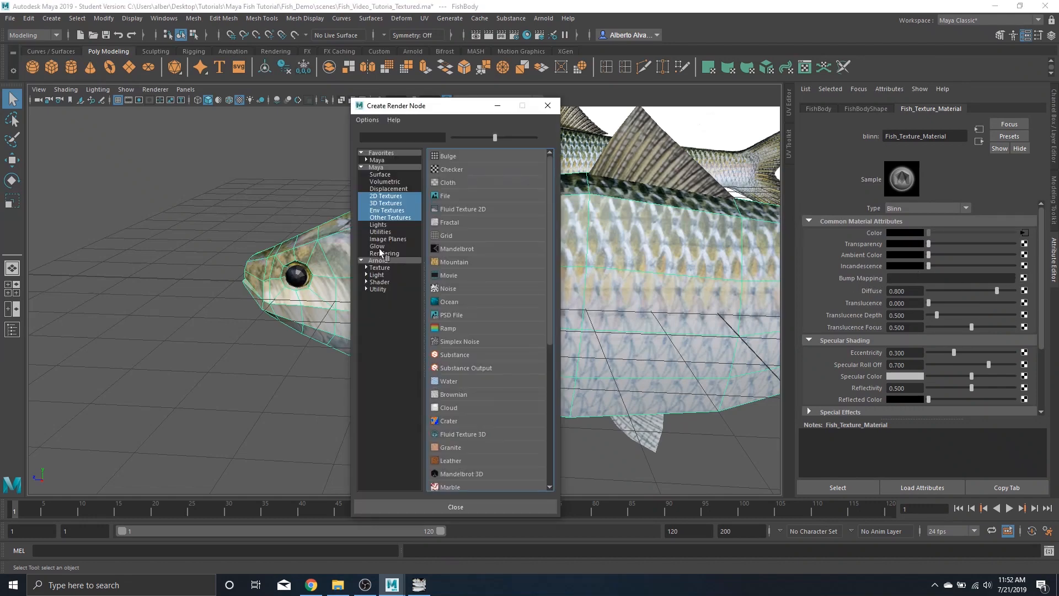
{"action": "left_click", "coordinate": [453, 198]}
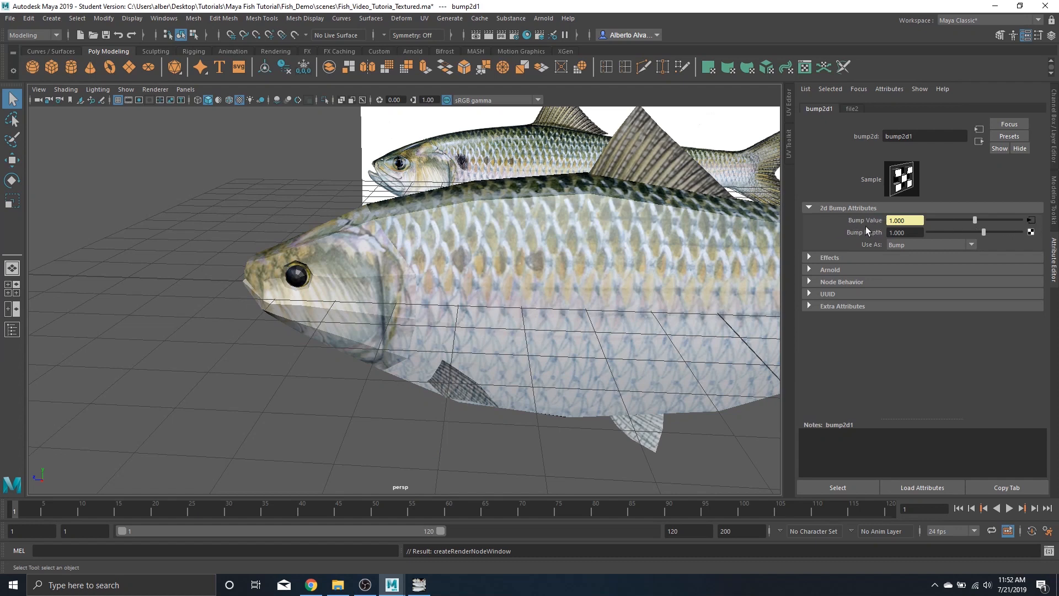
Step: Load FIsh_VideoTutorial_Normal.png from the Fish Textures folder as the image of the bump's file node
{"action": "left_click", "coordinate": [1031, 222]}
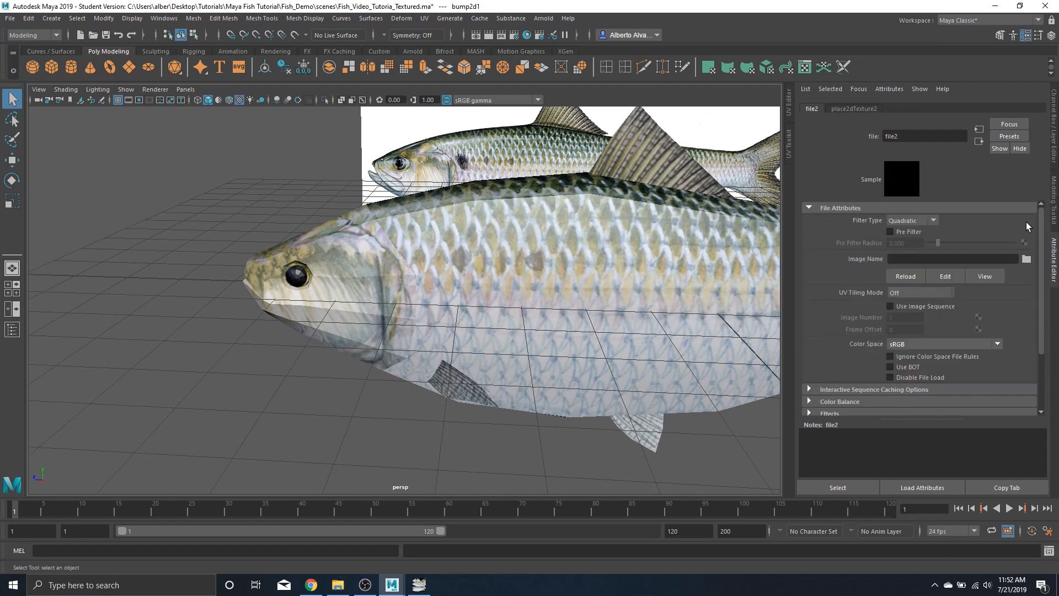
{"action": "left_click", "coordinate": [1028, 259]}
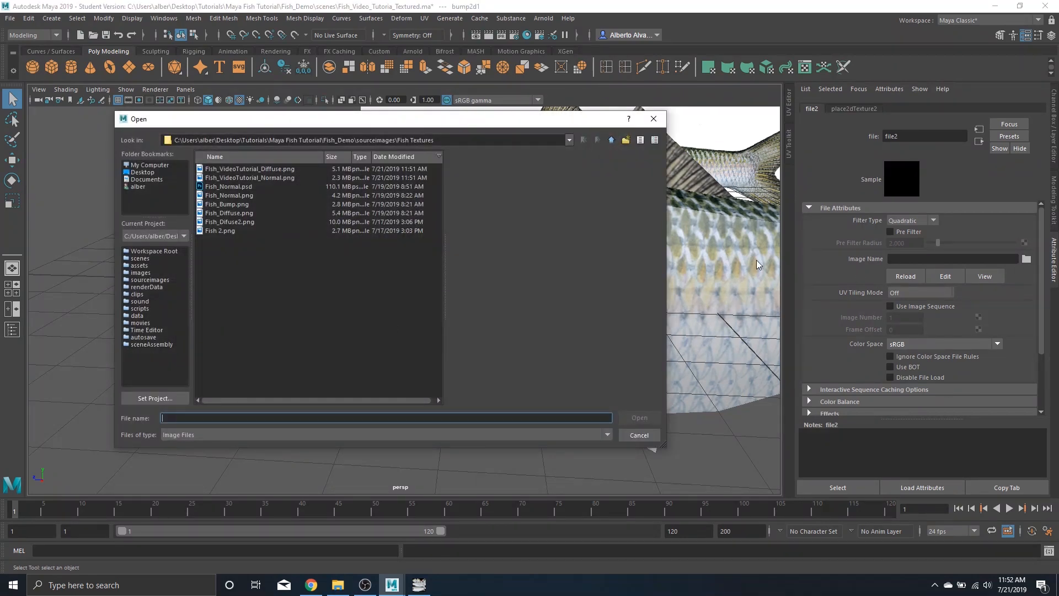
{"action": "left_click", "coordinate": [288, 179]}
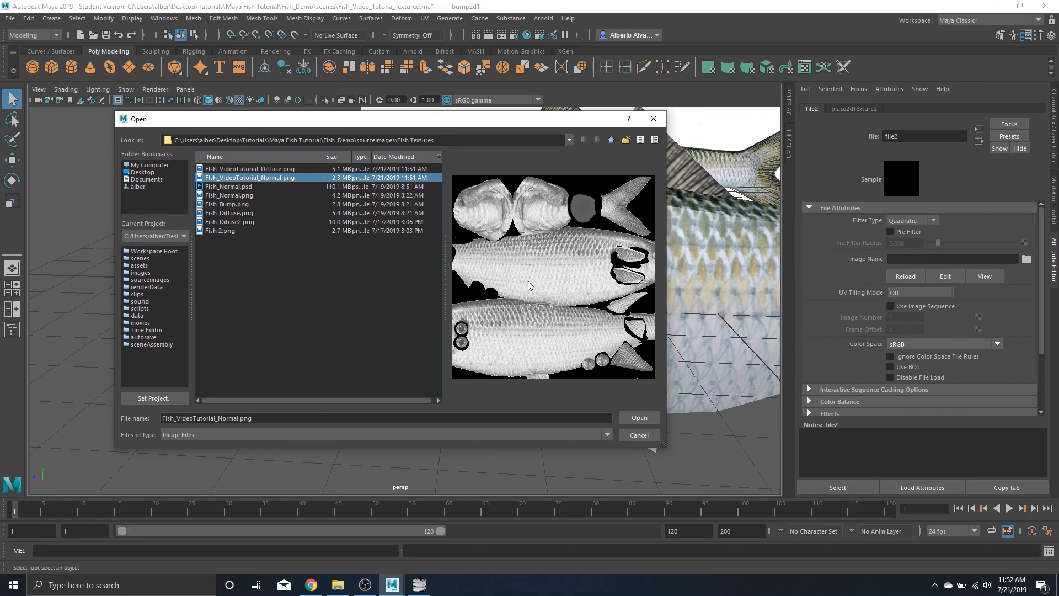
{"action": "left_click", "coordinate": [640, 419]}
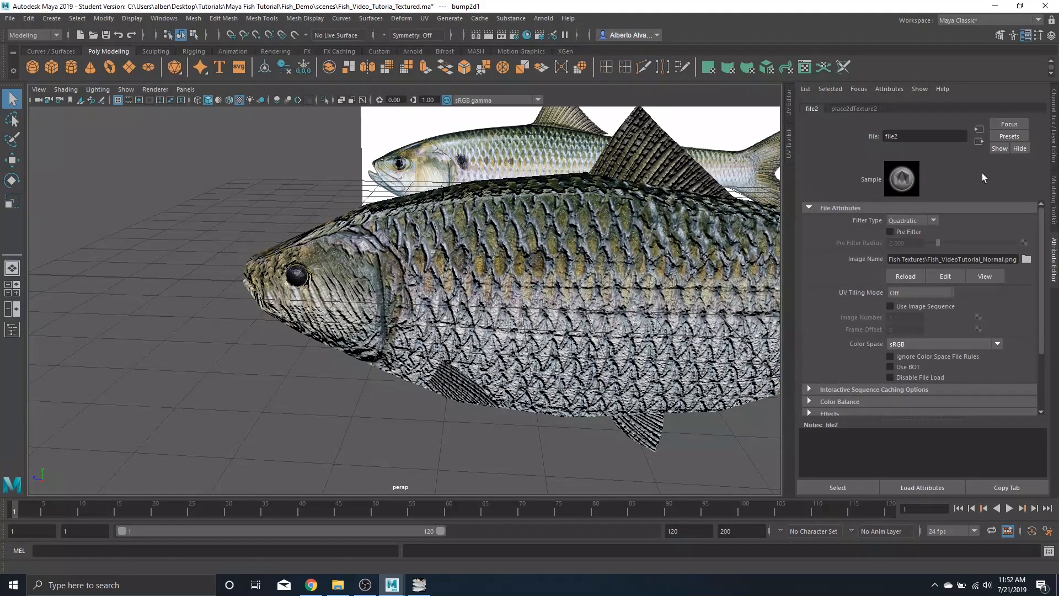
Step: Return to the bump2d1 node and reduce its bump depth to -0.060
{"action": "left_click", "coordinate": [978, 143]}
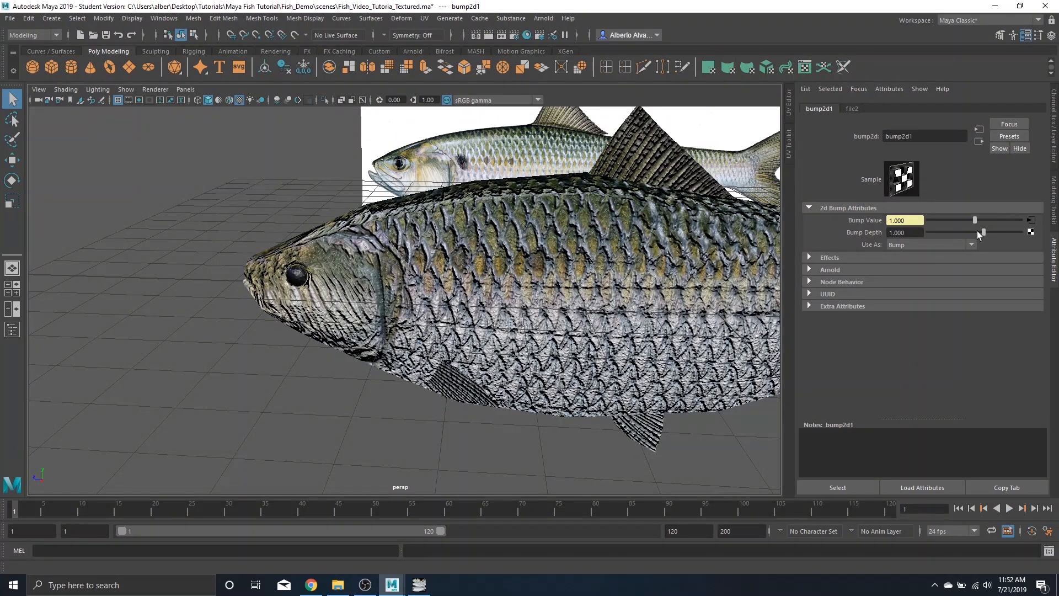
{"action": "left_click_drag", "start_coordinate": [985, 231], "coordinate": [974, 235]}
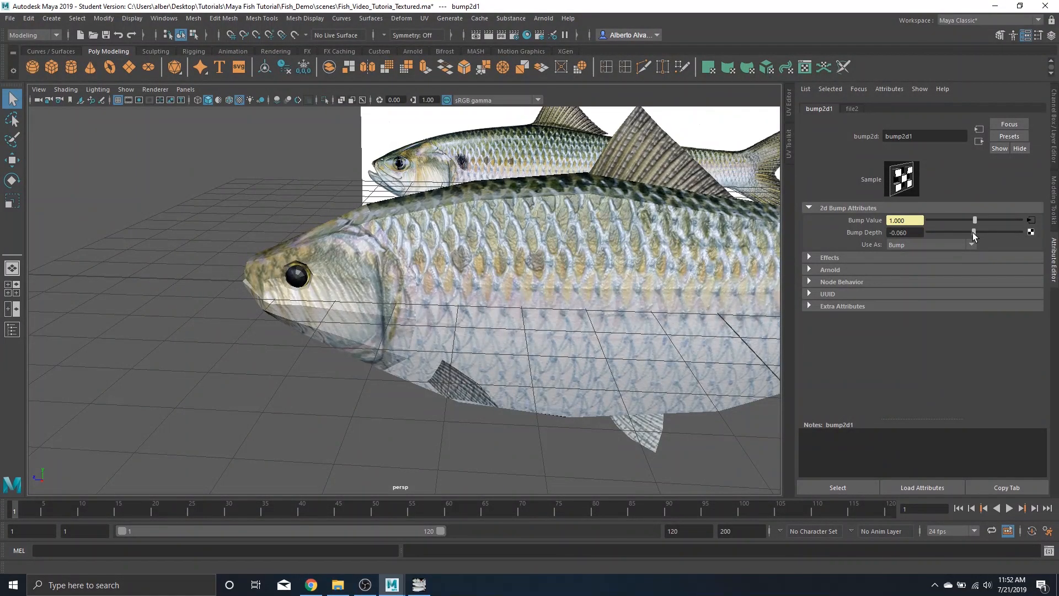
Step: Set the bump2d1 node's bump depth to 0.060 and inspect the scale relief along the body and around the head
{"action": "left_click_drag", "start_coordinate": [974, 236], "coordinate": [975, 238]}
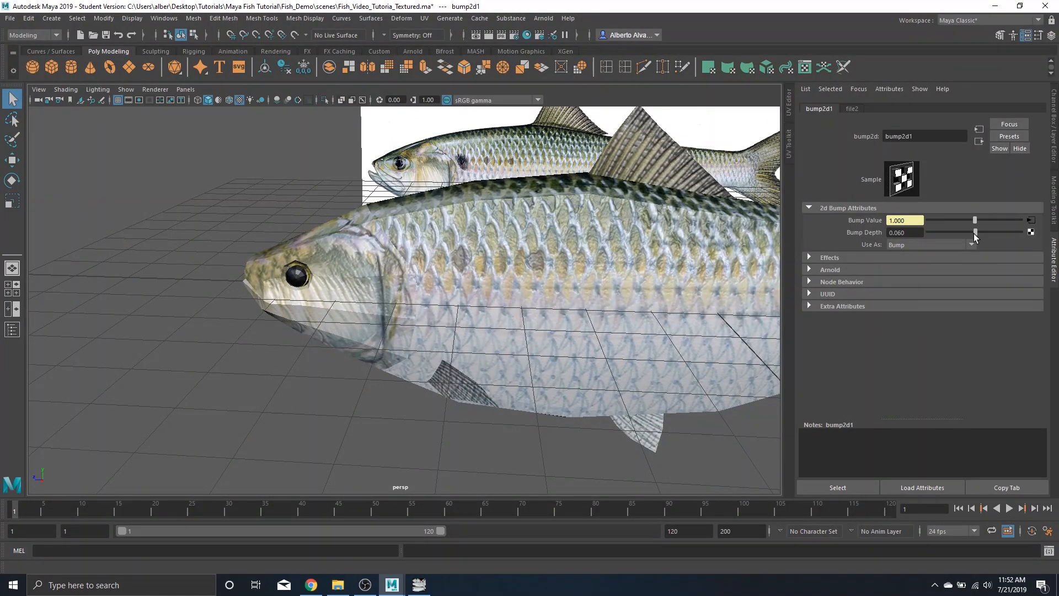
{"action": "left_click_drag", "start_coordinate": [580, 317], "coordinate": [447, 257]}
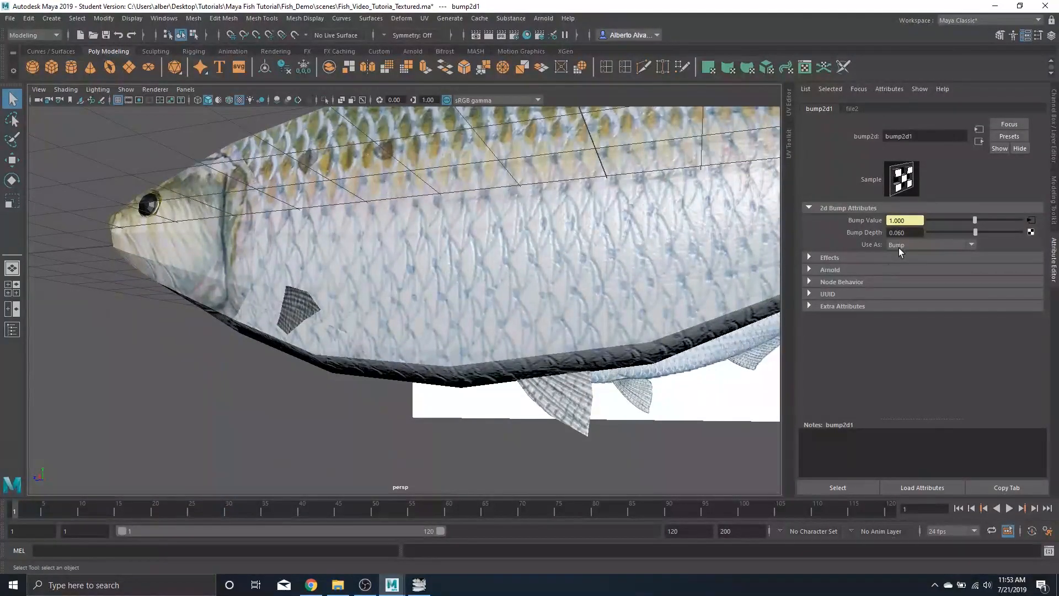
{"action": "left_click_drag", "start_coordinate": [978, 233], "coordinate": [975, 239]}
{"action": "left_click_drag", "start_coordinate": [740, 249], "coordinate": [452, 253]}
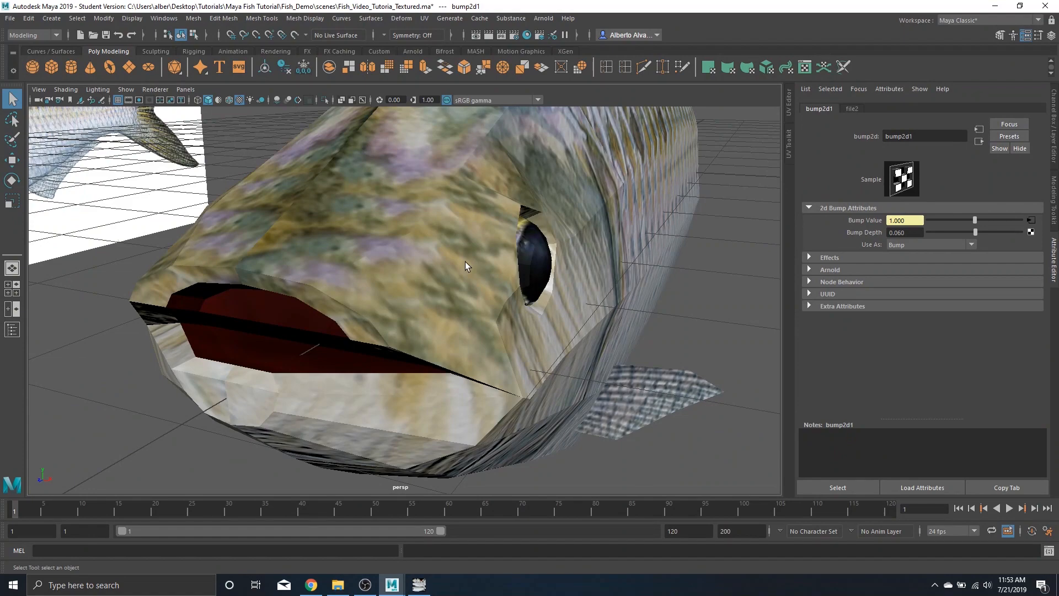
{"action": "left_click_drag", "start_coordinate": [555, 292], "coordinate": [632, 248]}
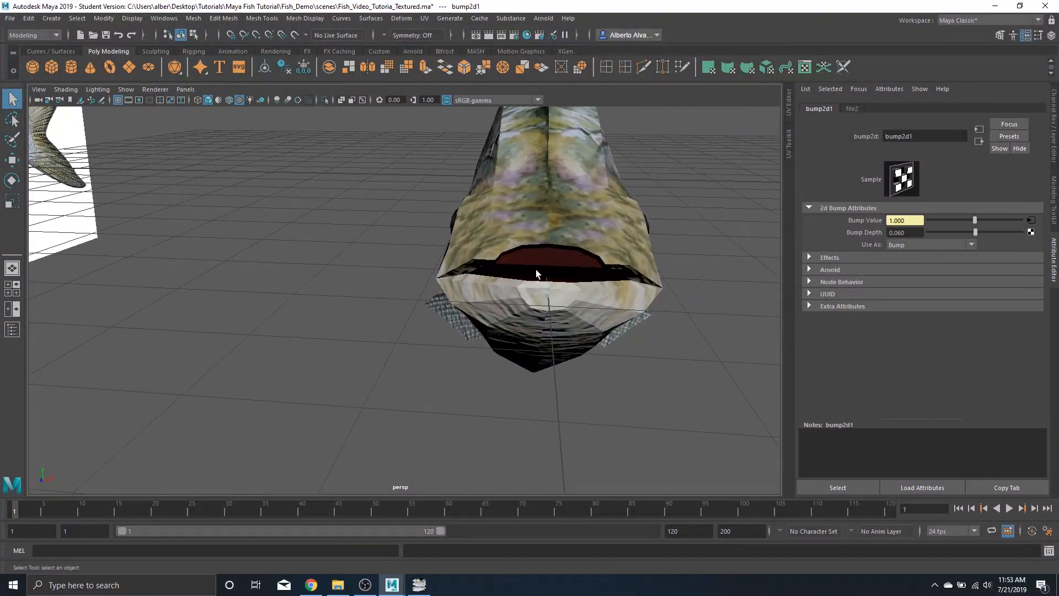
{"action": "mouse_move", "coordinate": [536, 274]}
{"action": "left_mouse_down"}
{"action": "mouse_move", "coordinate": [603, 270]}
{"action": "mouse_move", "coordinate": [586, 331]}
{"action": "mouse_move", "coordinate": [525, 277]}
{"action": "left_mouse_up"}
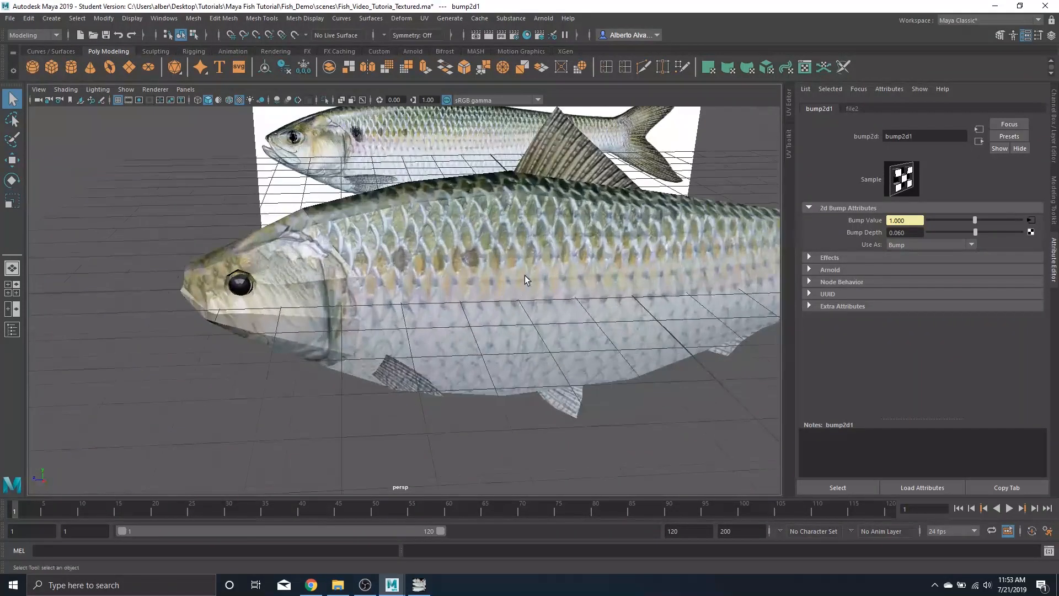
Step: Select the fish body, raise Fish_Texture_Material's Specular Color to white, and inspect the highlights on the scales and face
{"action": "left_click", "coordinate": [683, 251]}
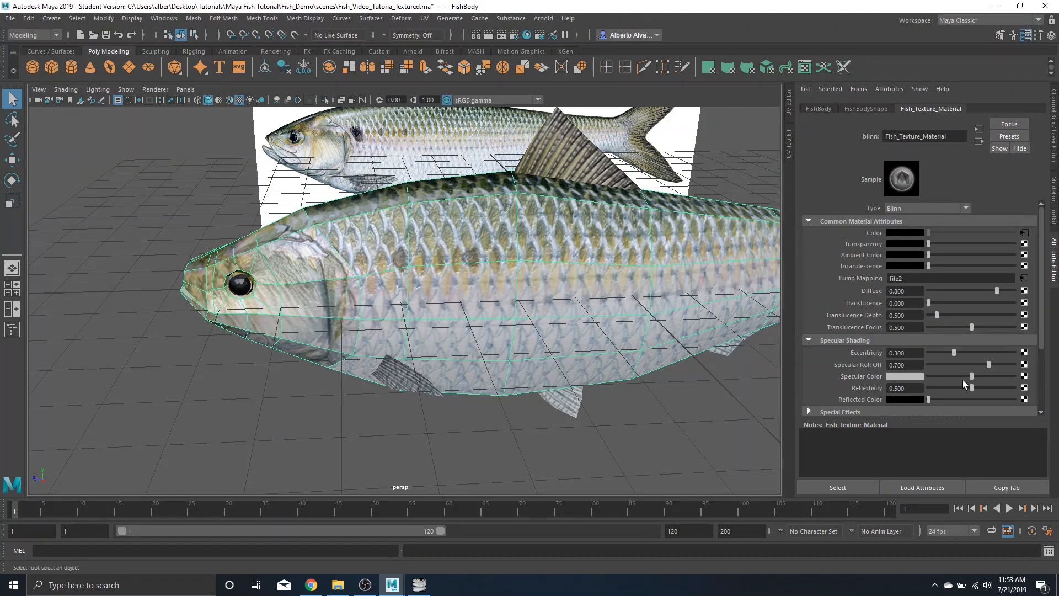
{"action": "left_click_drag", "start_coordinate": [972, 376], "coordinate": [1018, 403]}
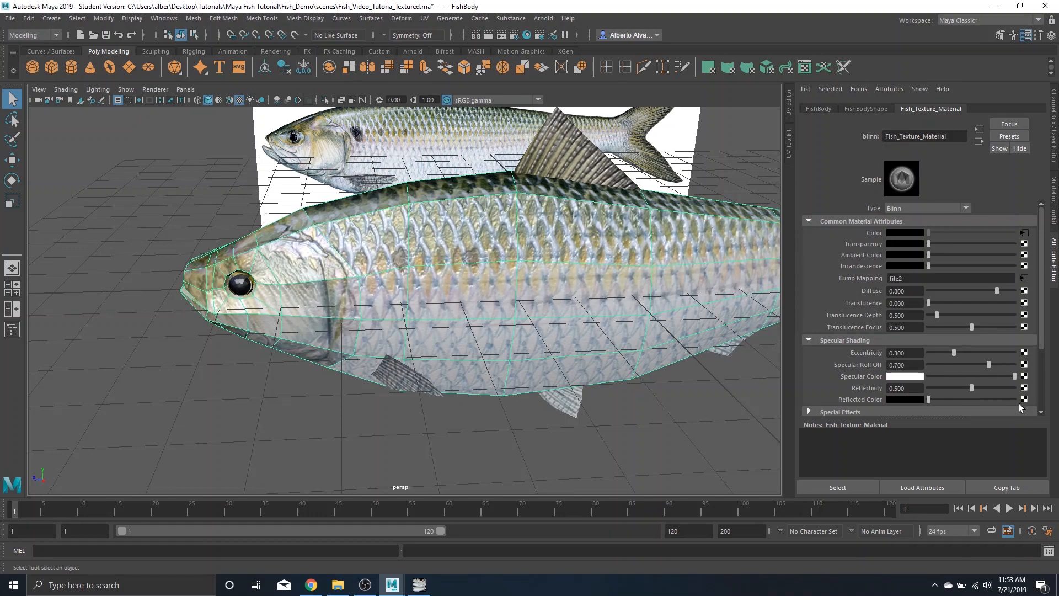
{"action": "scroll", "coordinate": [609, 287], "scroll_direction": "up", "scroll_amount": 4}
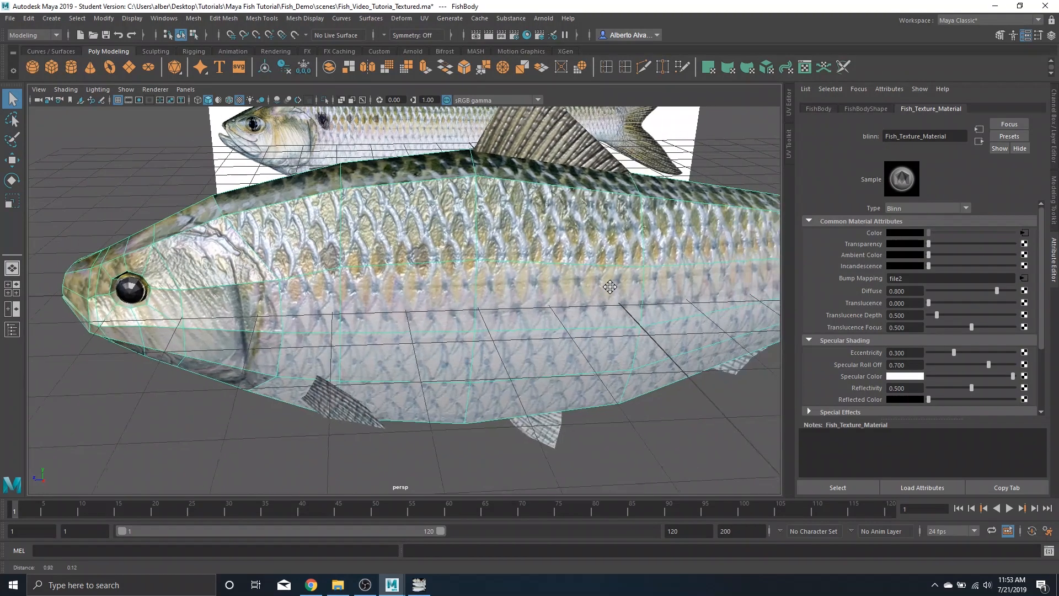
{"action": "left_click_drag", "start_coordinate": [610, 286], "coordinate": [512, 231]}
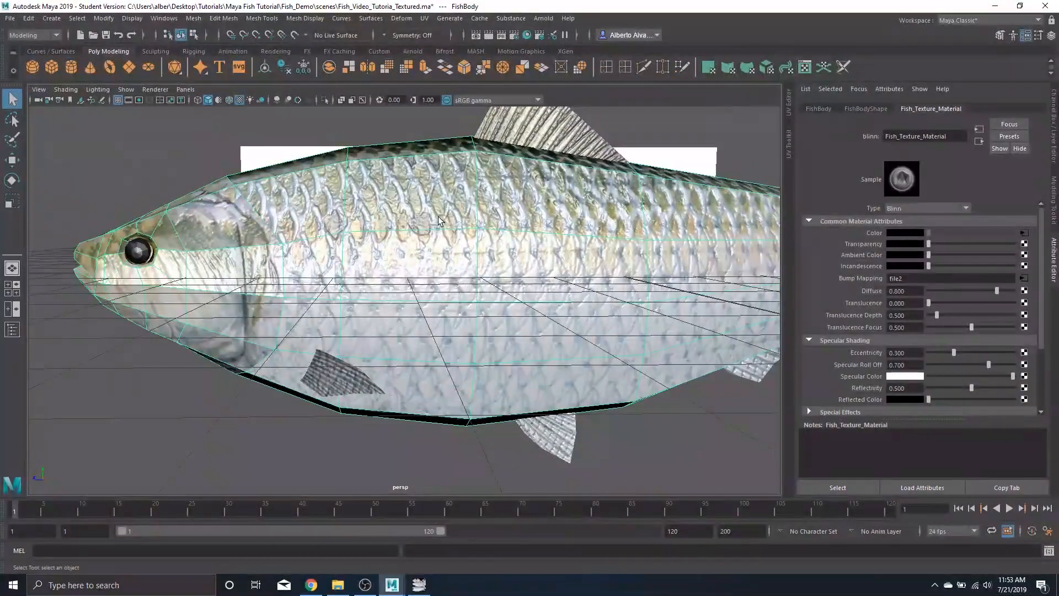
{"action": "scroll", "coordinate": [510, 232], "scroll_direction": "up", "scroll_amount": 1}
{"action": "scroll", "coordinate": [510, 232], "scroll_direction": "down", "scroll_amount": 2}
{"action": "scroll", "coordinate": [421, 248], "scroll_direction": "up", "scroll_amount": 2}
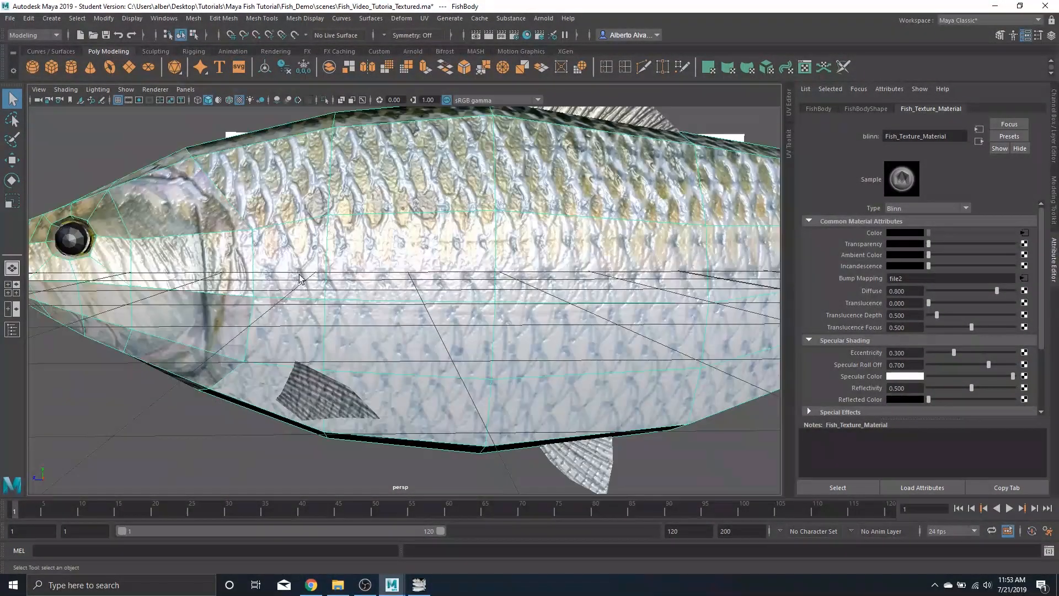
{"action": "left_click_drag", "start_coordinate": [301, 251], "coordinate": [400, 259]}
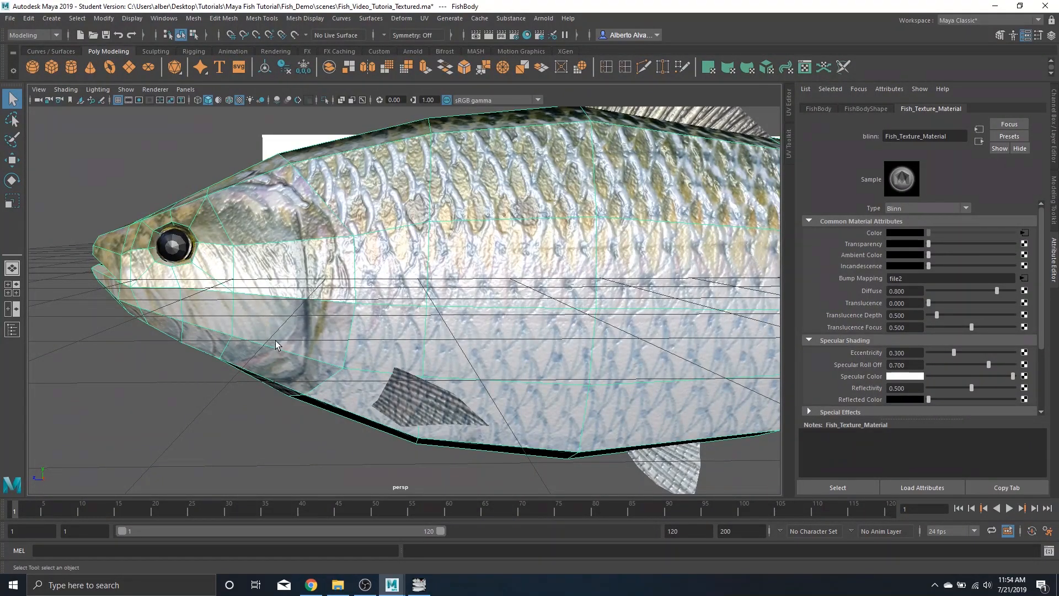
{"action": "scroll", "coordinate": [460, 278], "scroll_direction": "up", "scroll_amount": 3}
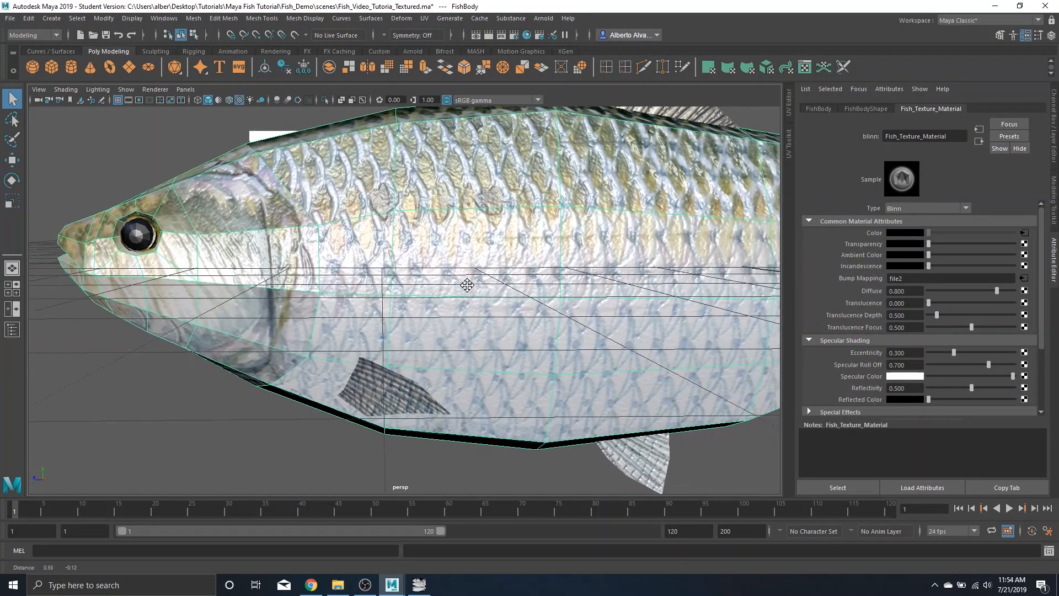
{"action": "left_click_drag", "start_coordinate": [549, 286], "coordinate": [534, 255]}
{"action": "scroll", "coordinate": [558, 305], "scroll_direction": "down", "scroll_amount": 5}
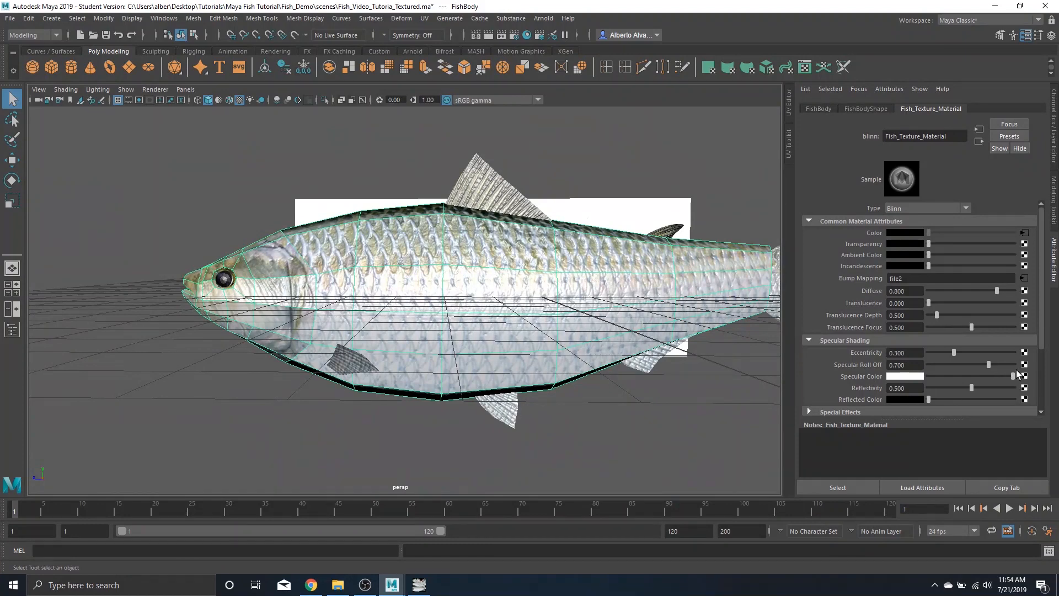
Step: Try Fish_Texture_Material's Specular Color at black and dark grey, then settle on a light grey
{"action": "left_click_drag", "start_coordinate": [1013, 377], "coordinate": [929, 398]}
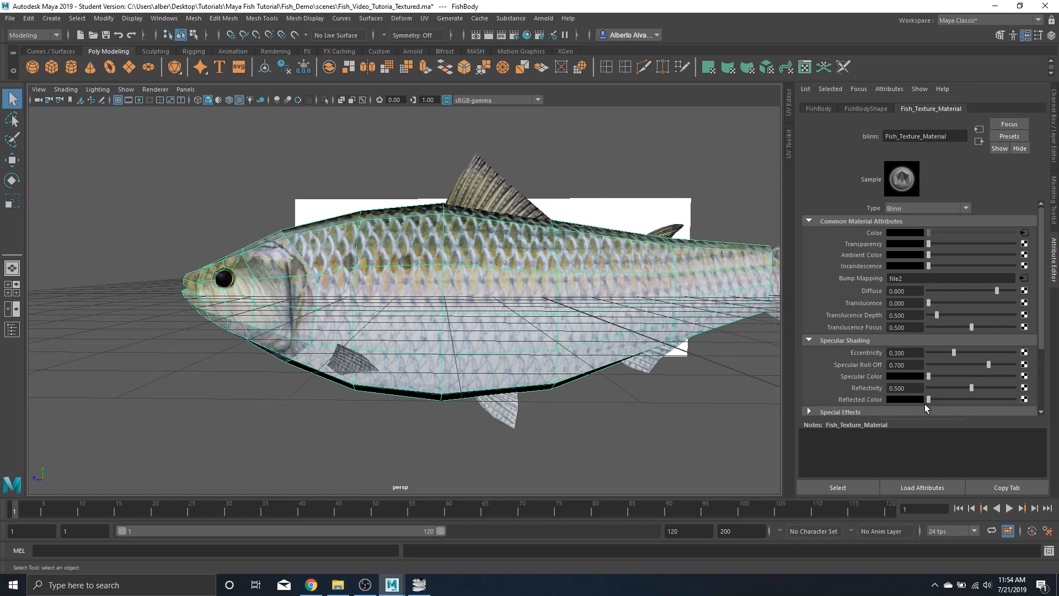
{"action": "left_click_drag", "start_coordinate": [925, 404], "coordinate": [930, 408]}
{"action": "mouse_move", "coordinate": [328, 292]}
{"action": "left_mouse_down"}
{"action": "mouse_move", "coordinate": [288, 273]}
{"action": "mouse_move", "coordinate": [331, 282]}
{"action": "left_mouse_up"}
{"action": "left_click_drag", "start_coordinate": [932, 376], "coordinate": [940, 378]}
{"action": "left_click_drag", "start_coordinate": [411, 284], "coordinate": [426, 248]}
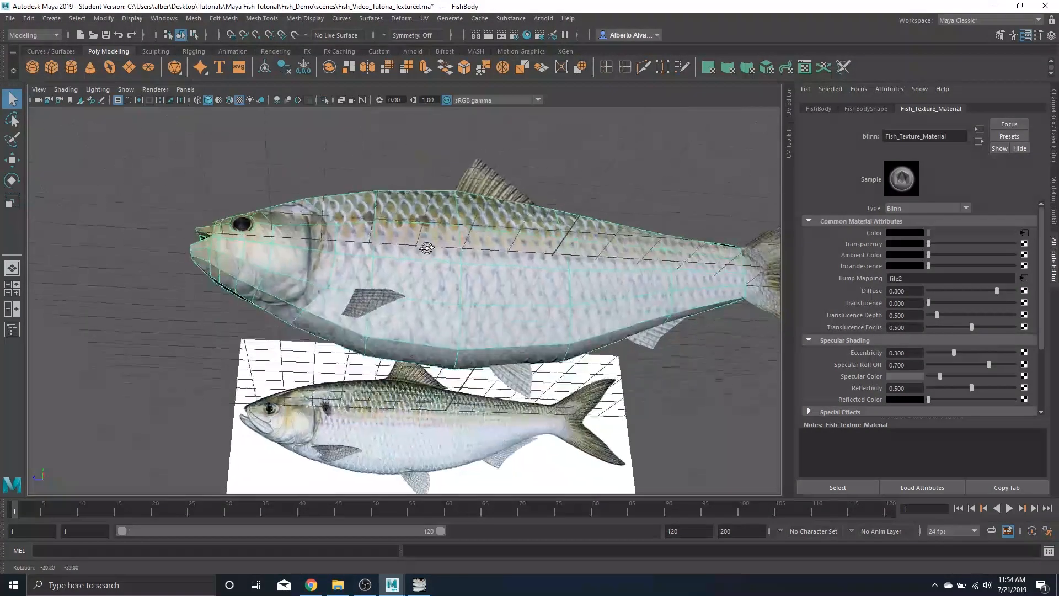
{"action": "scroll", "coordinate": [426, 248], "scroll_direction": "up", "scroll_amount": 10}
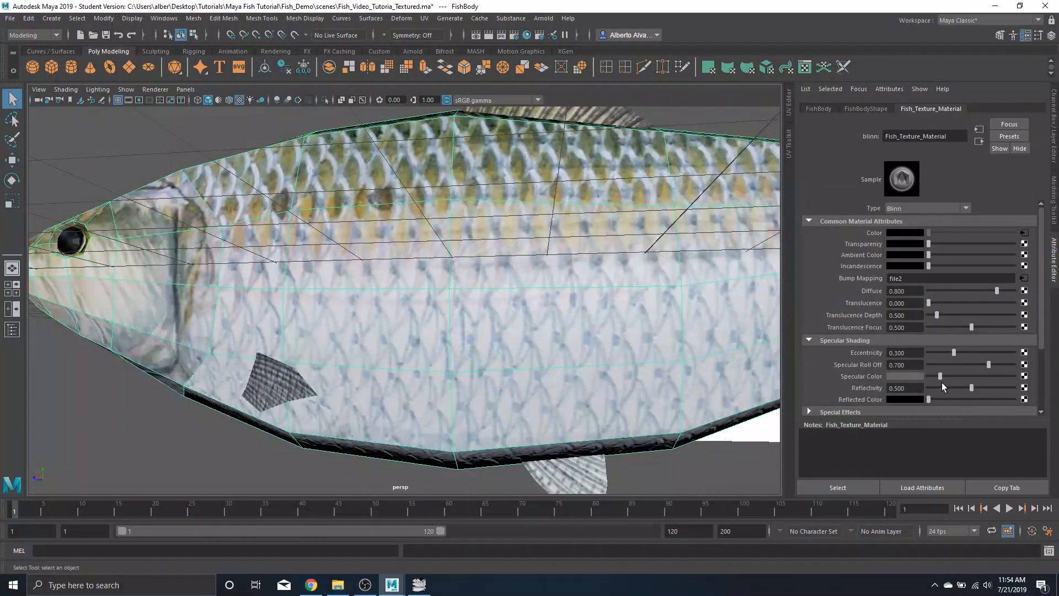
{"action": "left_click_drag", "start_coordinate": [939, 377], "coordinate": [972, 386]}
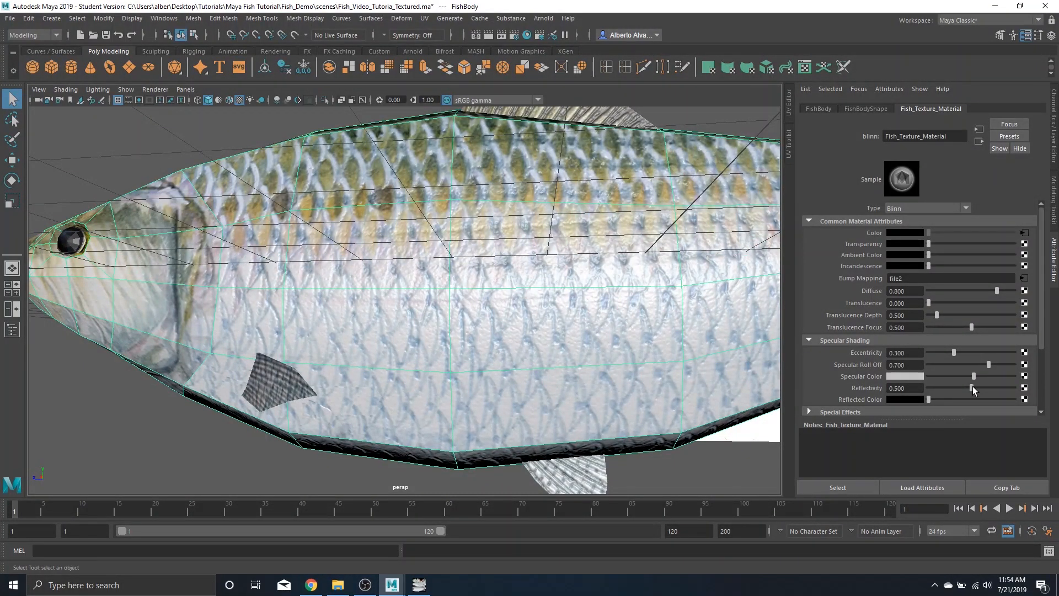
{"action": "mouse_move", "coordinate": [512, 263]}
{"action": "left_mouse_down"}
{"action": "mouse_move", "coordinate": [578, 272]}
{"action": "mouse_move", "coordinate": [518, 239]}
{"action": "mouse_move", "coordinate": [499, 270]}
{"action": "mouse_move", "coordinate": [512, 274]}
{"action": "left_mouse_up"}
{"action": "scroll", "coordinate": [497, 309], "scroll_direction": "down", "scroll_amount": 5}
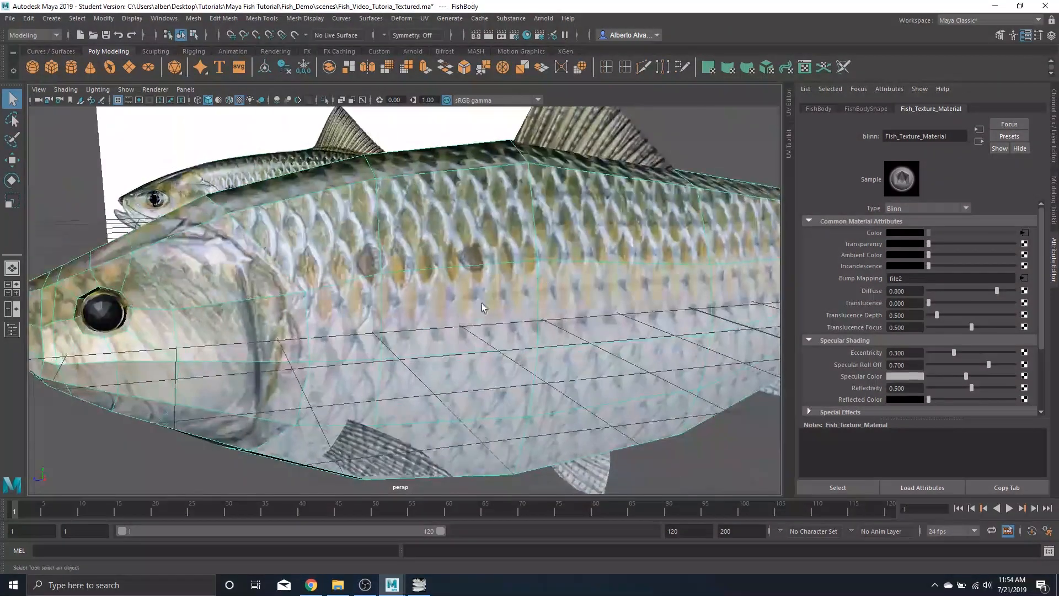
Step: Deselect the fish body, turn off the viewport grid, and hide the layer1 display layer containing the reference image
{"action": "left_click", "coordinate": [142, 236]}
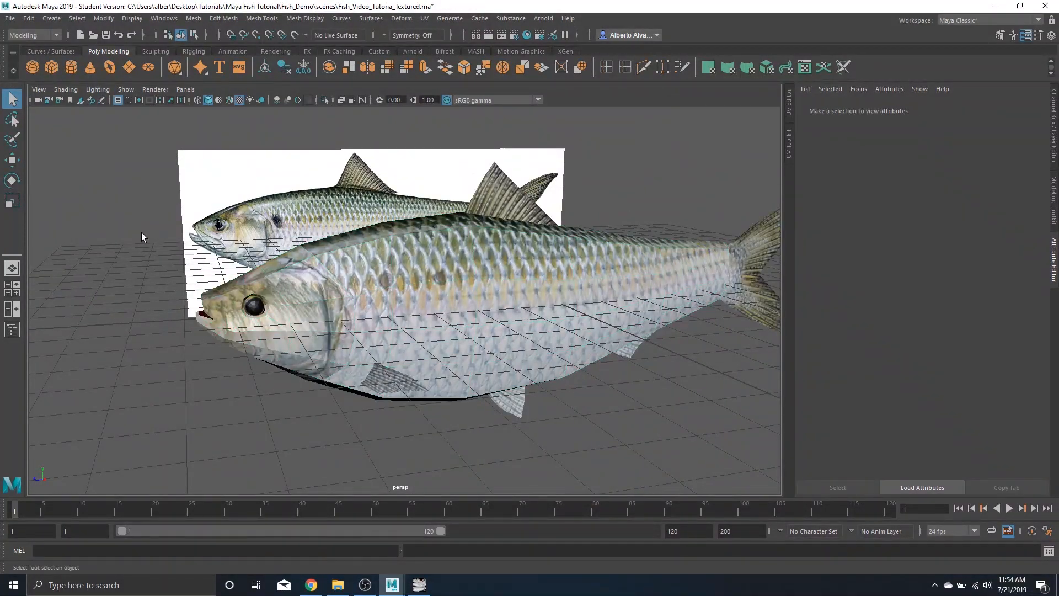
{"action": "left_click", "coordinate": [118, 100]}
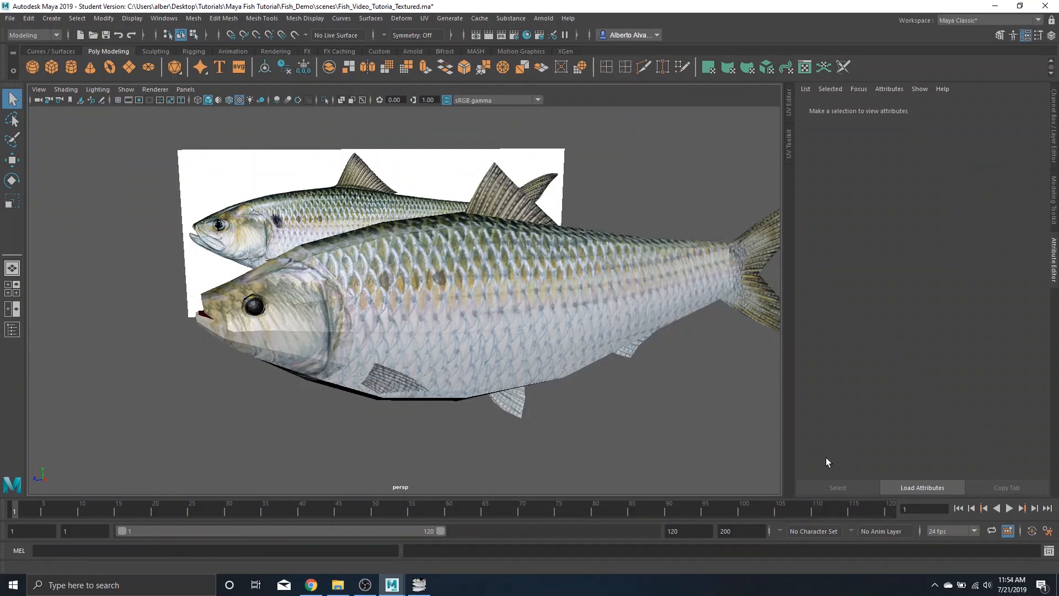
{"action": "key", "text": "ctrl+a"}
{"action": "left_click", "coordinate": [918, 422]}
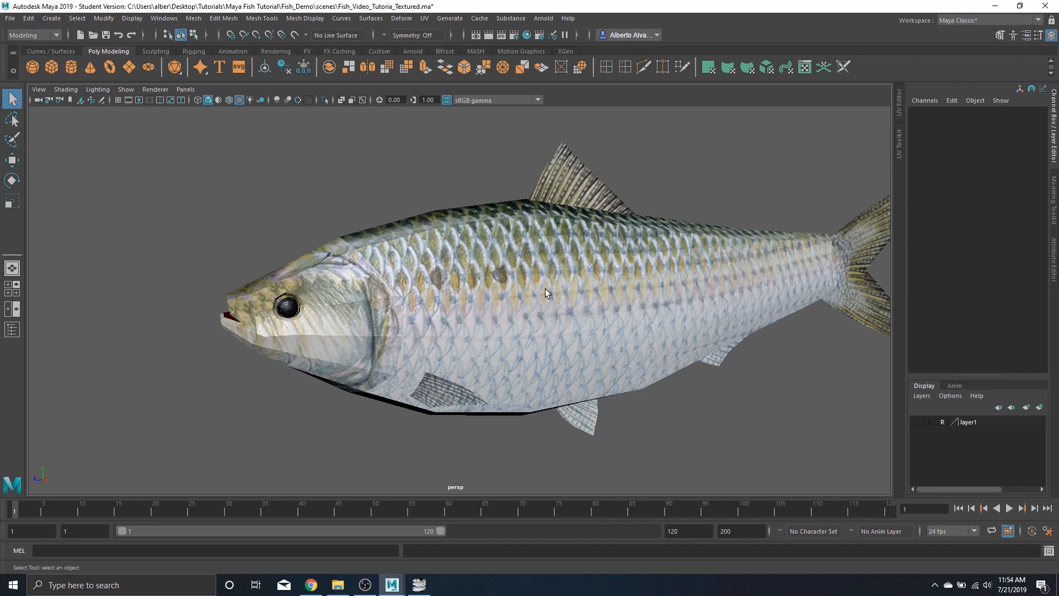
{"action": "left_click_drag", "start_coordinate": [545, 289], "coordinate": [584, 267]}
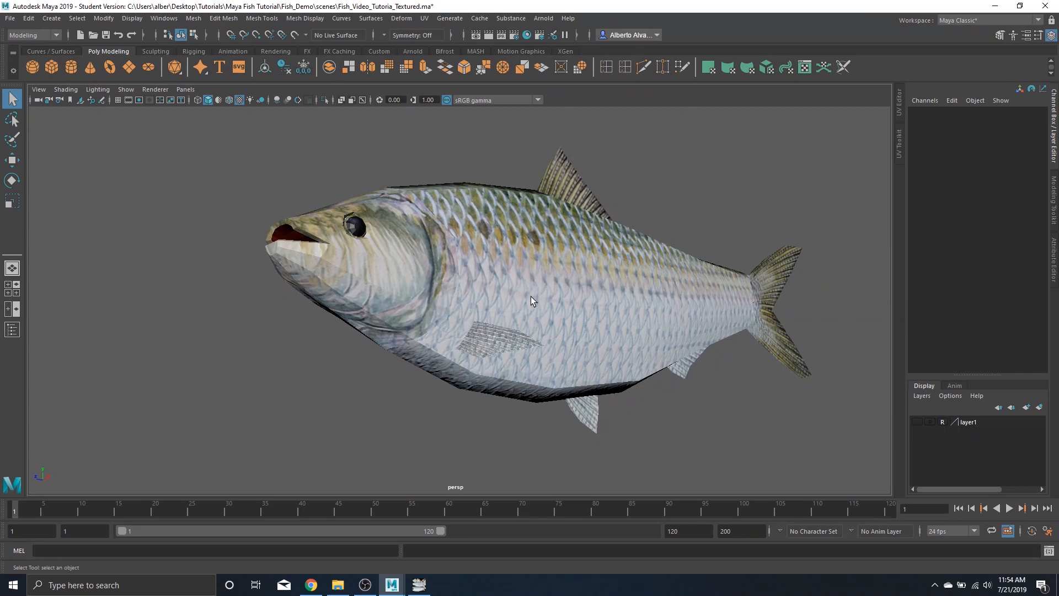
{"action": "right_click", "coordinate": [487, 253]}
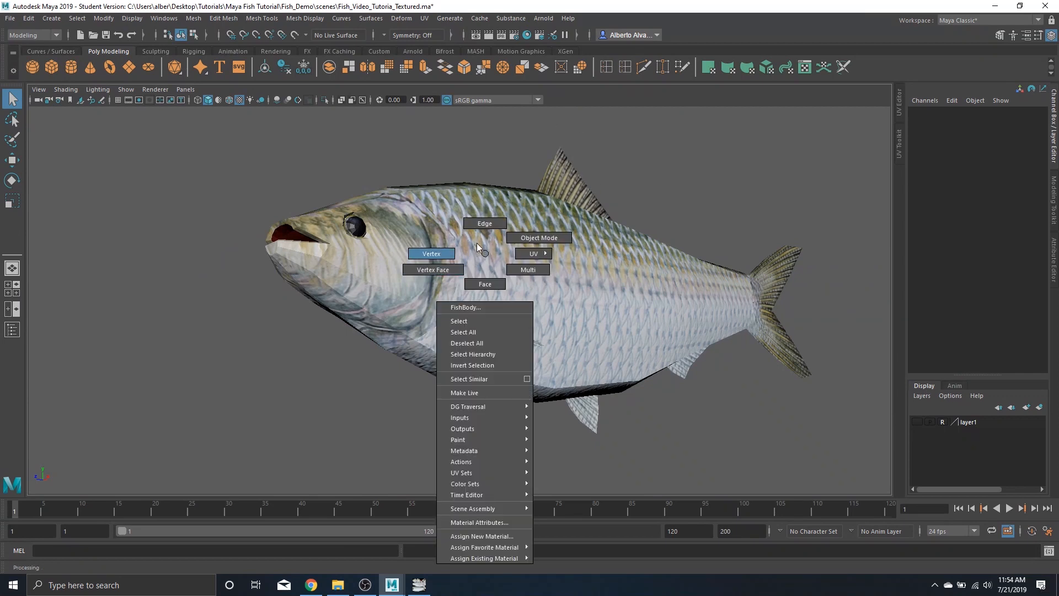
{"action": "left_click", "coordinate": [485, 224]}
{"action": "left_click_drag", "start_coordinate": [568, 276], "coordinate": [564, 207]}
{"action": "left_click_drag", "start_coordinate": [461, 124], "coordinate": [475, 181]}
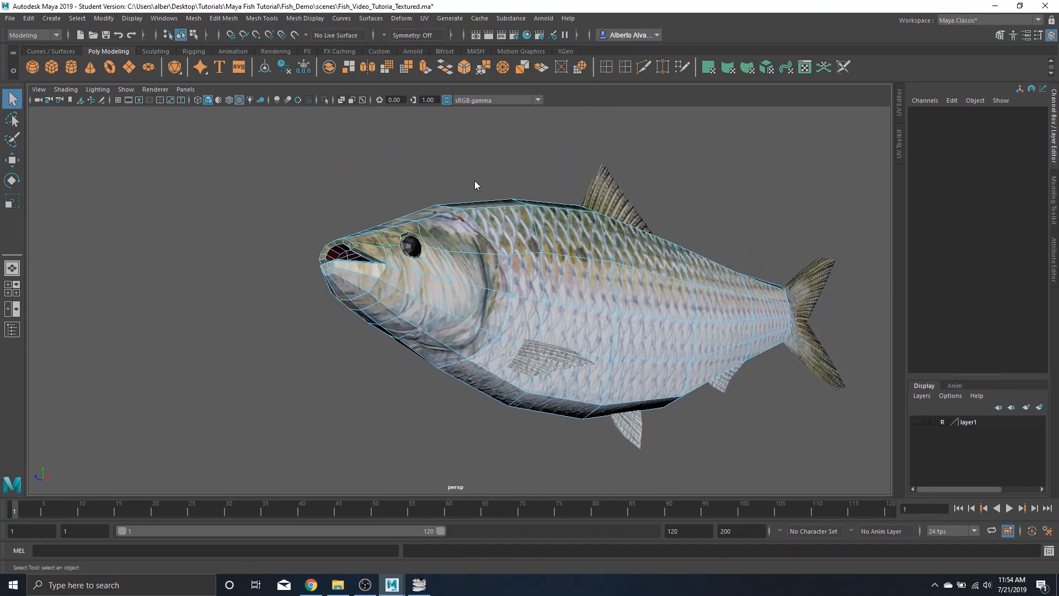
{"action": "right_click", "coordinate": [475, 181]}
{"action": "left_click", "coordinate": [508, 166]}
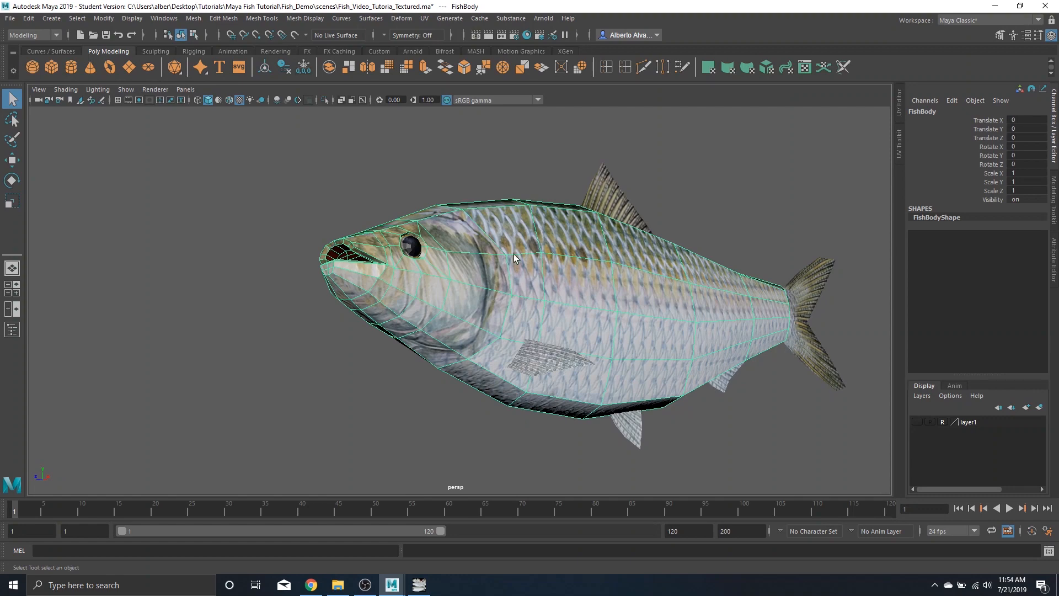
Step: Switch the viewport to shaded display without textures, with the fish body in object mode and deselected
{"action": "key", "text": "5"}
{"action": "right_click", "coordinate": [290, 190]}
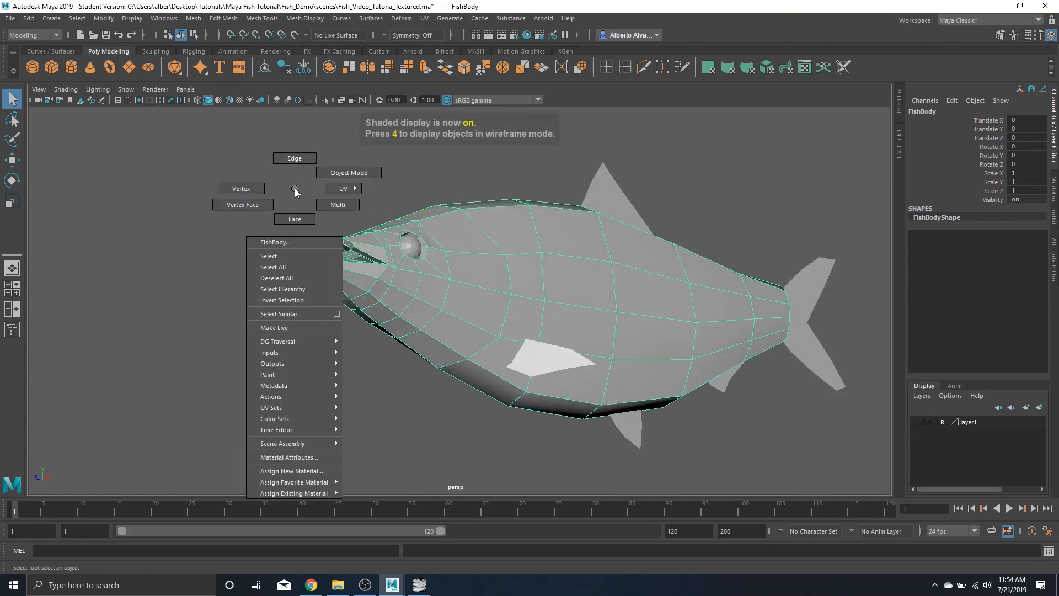
{"action": "left_click", "coordinate": [327, 178]}
Step: Examine the shading of the untextured fish from several angles, especially the hard edges around the head and eye
{"action": "left_click_drag", "start_coordinate": [596, 277], "coordinate": [463, 328]}
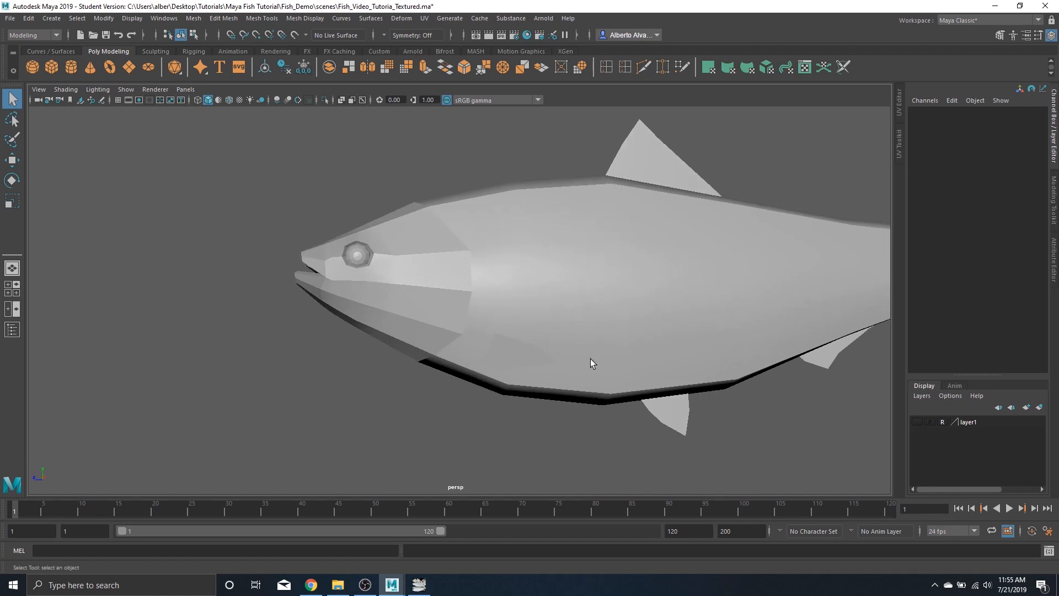
{"action": "left_click_drag", "start_coordinate": [590, 362], "coordinate": [550, 319]}
{"action": "left_click_drag", "start_coordinate": [793, 276], "coordinate": [528, 245]}
{"action": "left_click_drag", "start_coordinate": [591, 332], "coordinate": [501, 308]}
{"action": "left_click_drag", "start_coordinate": [787, 237], "coordinate": [468, 232]}
{"action": "left_click_drag", "start_coordinate": [501, 293], "coordinate": [549, 304]}
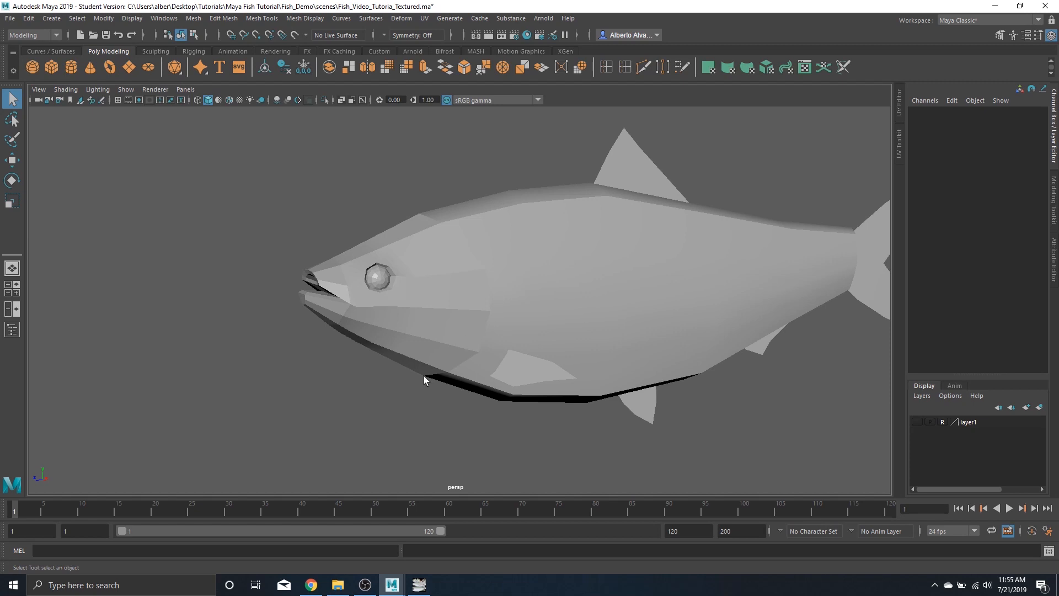
{"action": "mouse_move", "coordinate": [386, 293]}
{"action": "left_mouse_down"}
{"action": "mouse_move", "coordinate": [440, 291]}
{"action": "mouse_move", "coordinate": [357, 305]}
{"action": "mouse_move", "coordinate": [530, 225]}
{"action": "mouse_move", "coordinate": [366, 296]}
{"action": "left_mouse_up"}
{"action": "scroll", "coordinate": [369, 304], "scroll_direction": "up", "scroll_amount": 3}
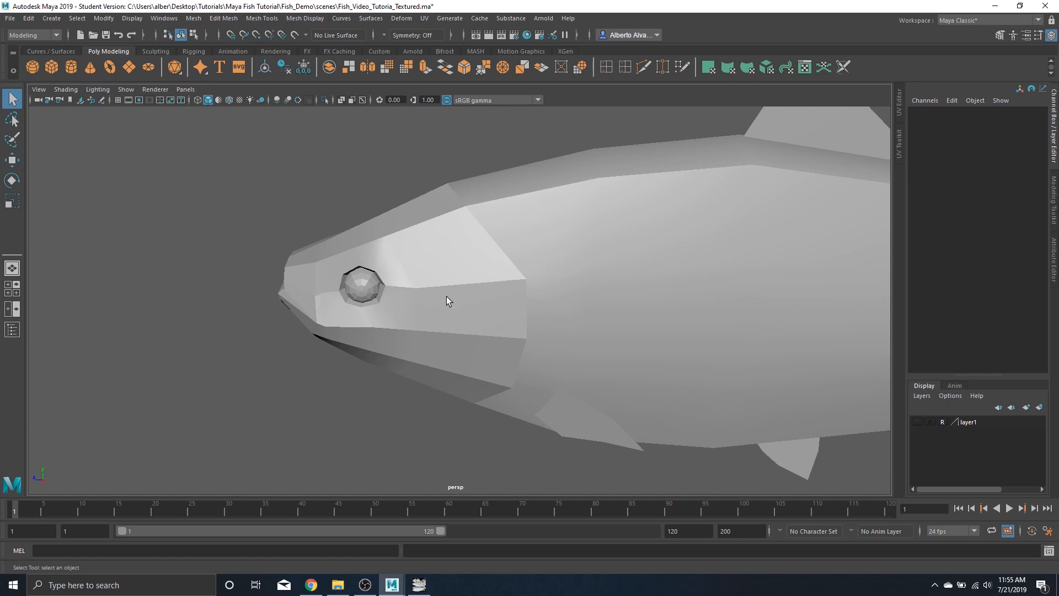
{"action": "scroll", "coordinate": [447, 301], "scroll_direction": "up", "scroll_amount": 3}
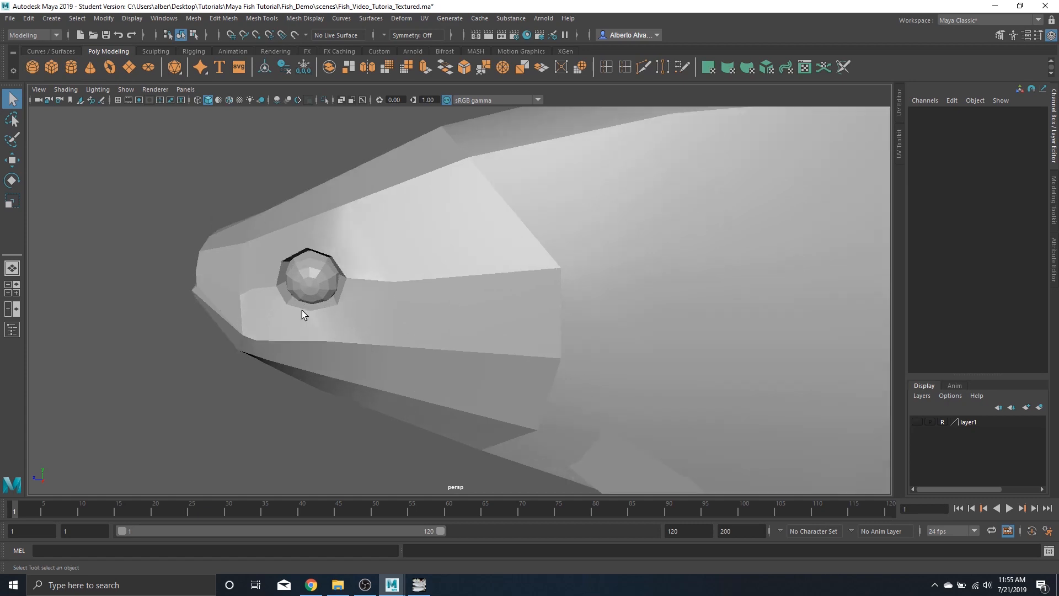
{"action": "left_click_drag", "start_coordinate": [455, 292], "coordinate": [524, 299]}
{"action": "left_click_drag", "start_coordinate": [622, 274], "coordinate": [499, 250]}
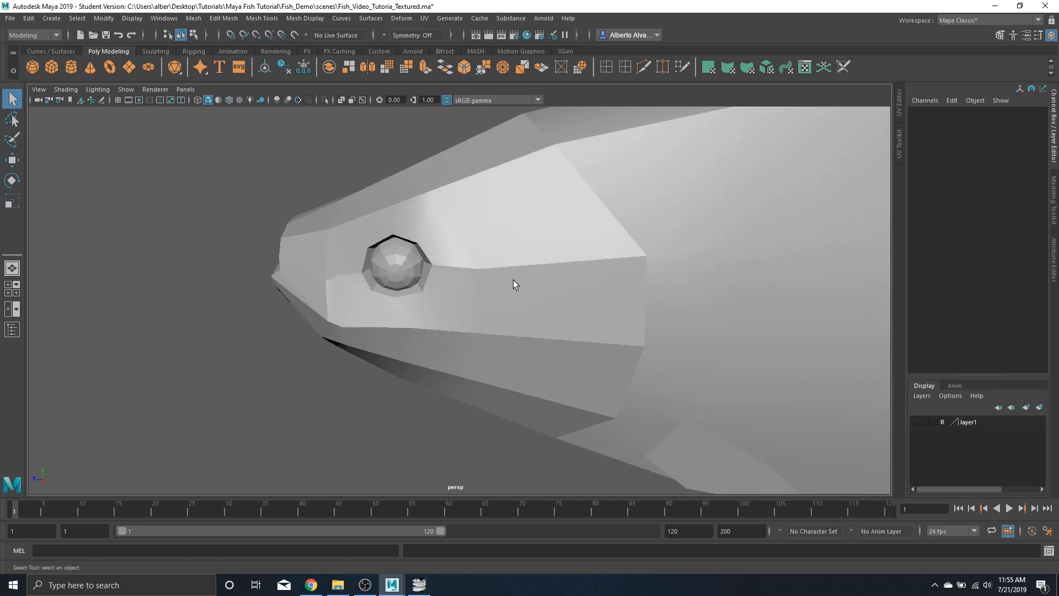
Step: Select the vertical edge loops behind the gill area, just behind the eye, and in front of the eye on the fish body
{"action": "right_click", "coordinate": [506, 230]}
{"action": "left_click", "coordinate": [506, 201]}
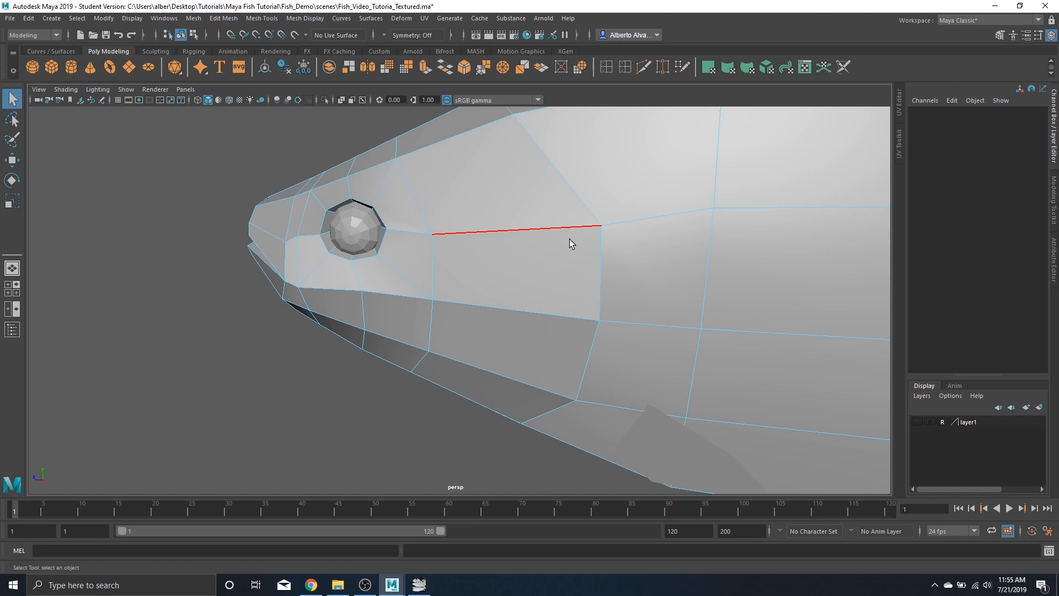
{"action": "double_click", "coordinate": [567, 185]}
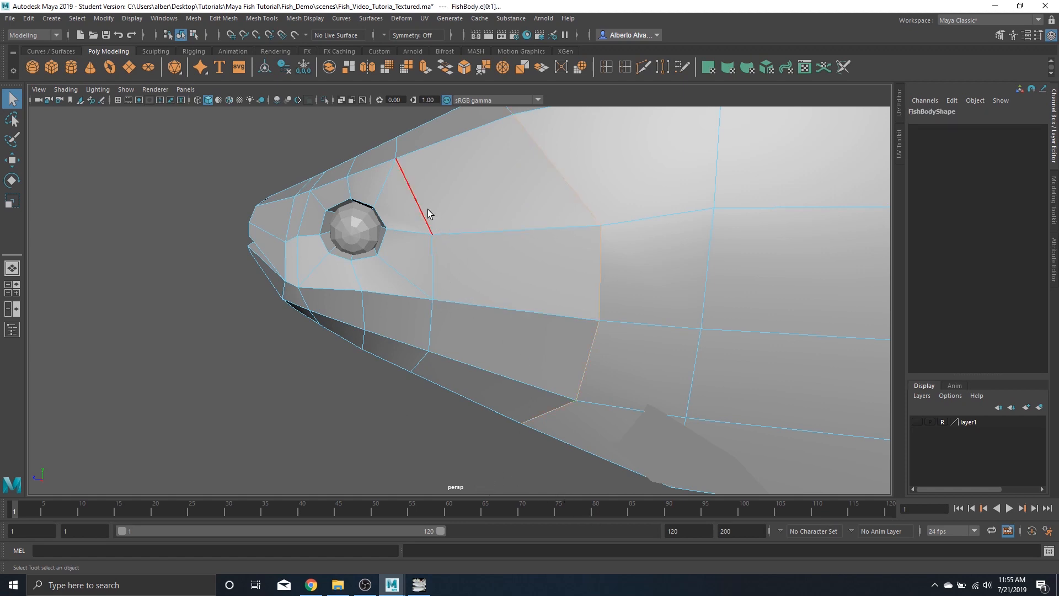
{"action": "double_click", "coordinate": [431, 225], "text": "shift"}
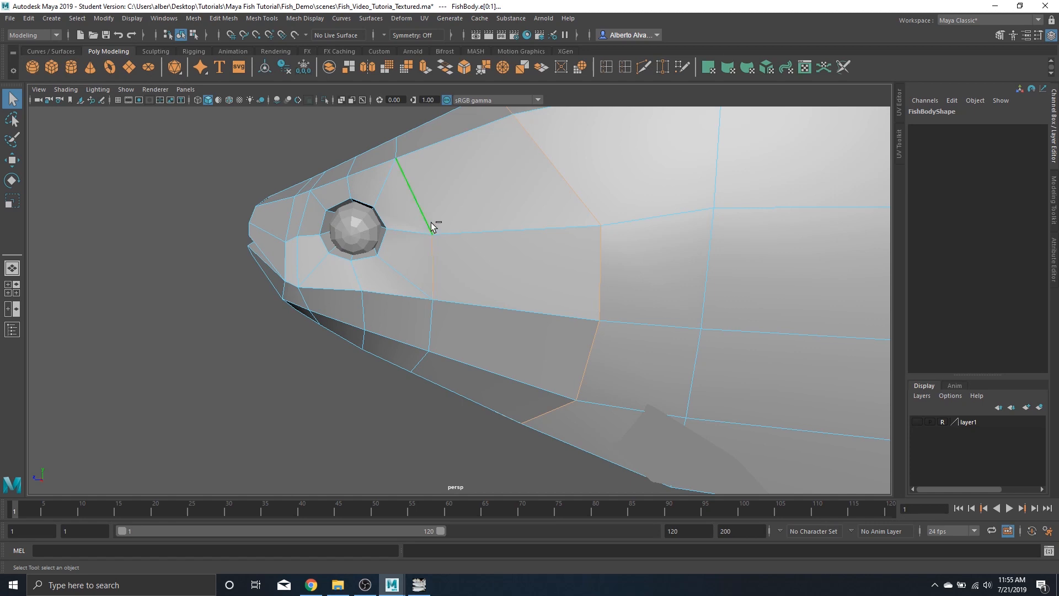
{"action": "double_click", "coordinate": [304, 218], "text": "shift"}
{"action": "left_click_drag", "start_coordinate": [417, 297], "coordinate": [448, 422]}
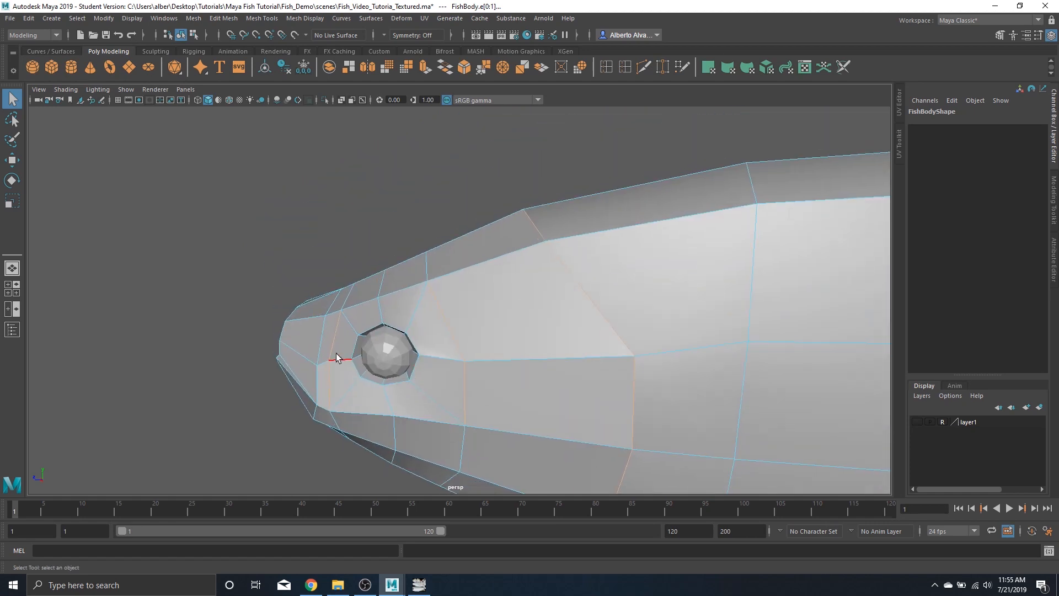
{"action": "left_click_drag", "start_coordinate": [431, 370], "coordinate": [443, 297]}
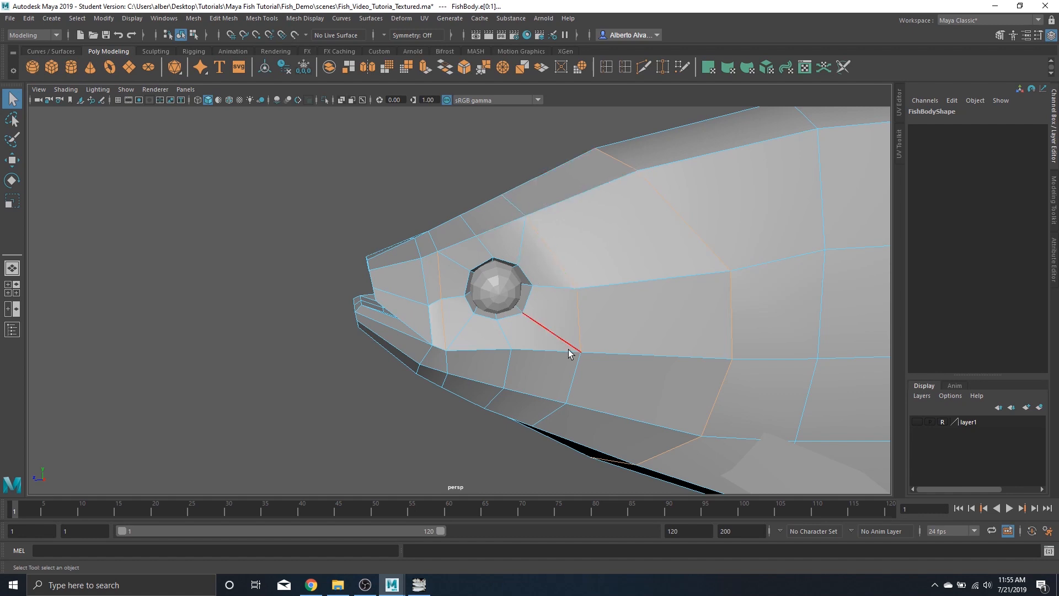
Step: Add the lower jaw edges to the selected head loops, soften all of them, and return the body to object mode
{"action": "left_click", "coordinate": [584, 372], "text": "shift"}
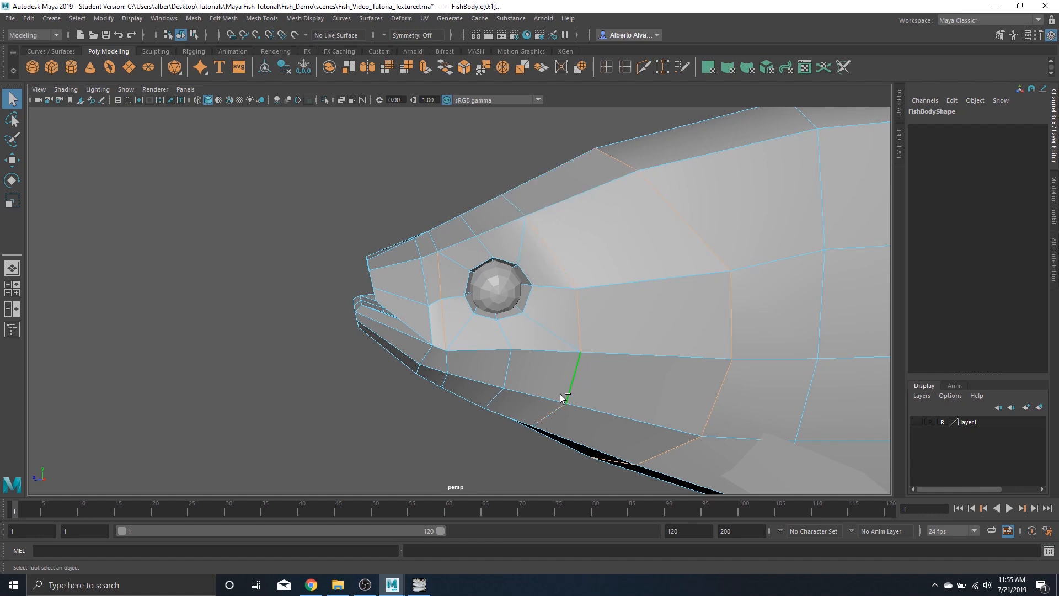
{"action": "left_click", "coordinate": [448, 364], "text": "shift"}
{"action": "left_click_drag", "start_coordinate": [532, 260], "coordinate": [665, 312], "text": "alt"}
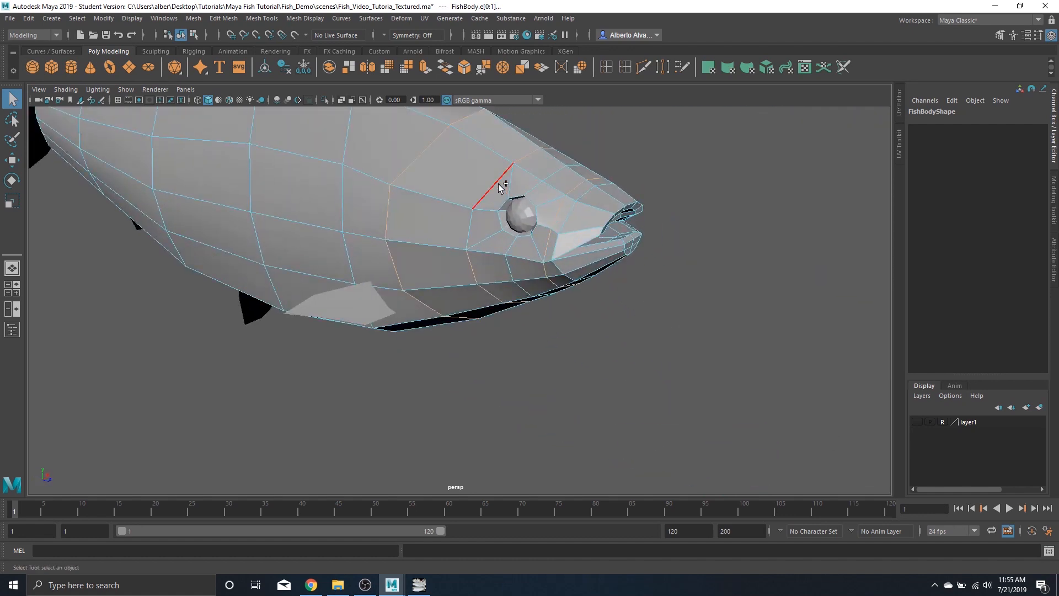
{"action": "left_click_drag", "start_coordinate": [498, 184], "coordinate": [491, 254], "text": "alt"}
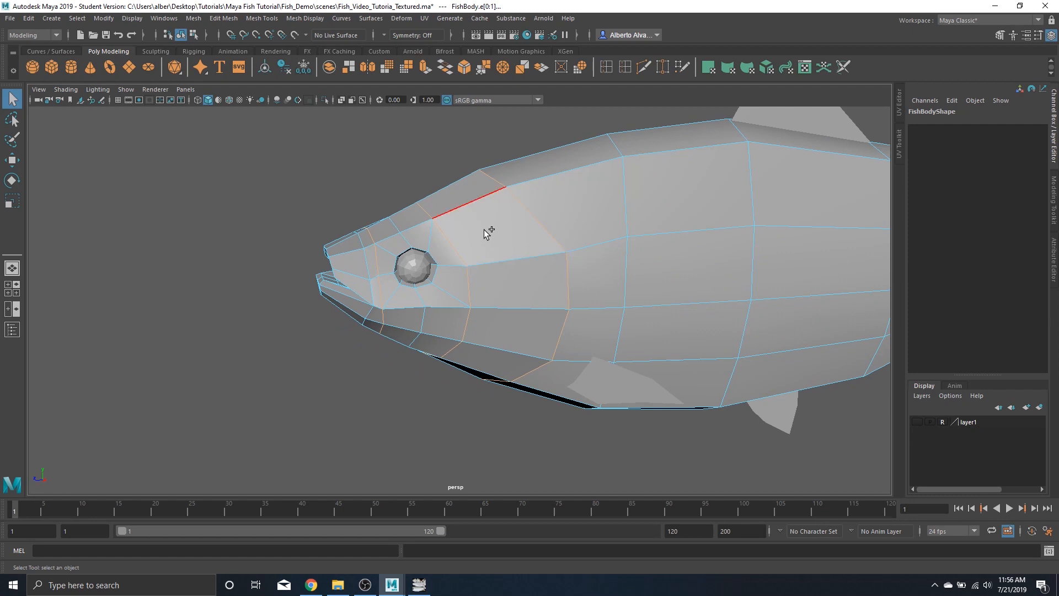
{"action": "right_click", "coordinate": [484, 230], "text": "shift"}
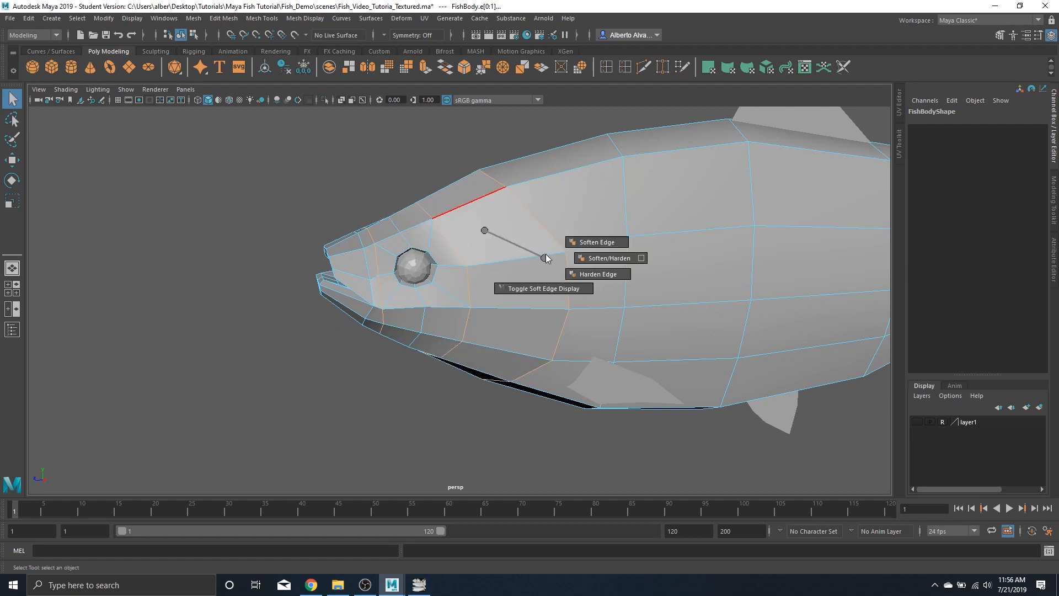
{"action": "left_click", "coordinate": [597, 242]}
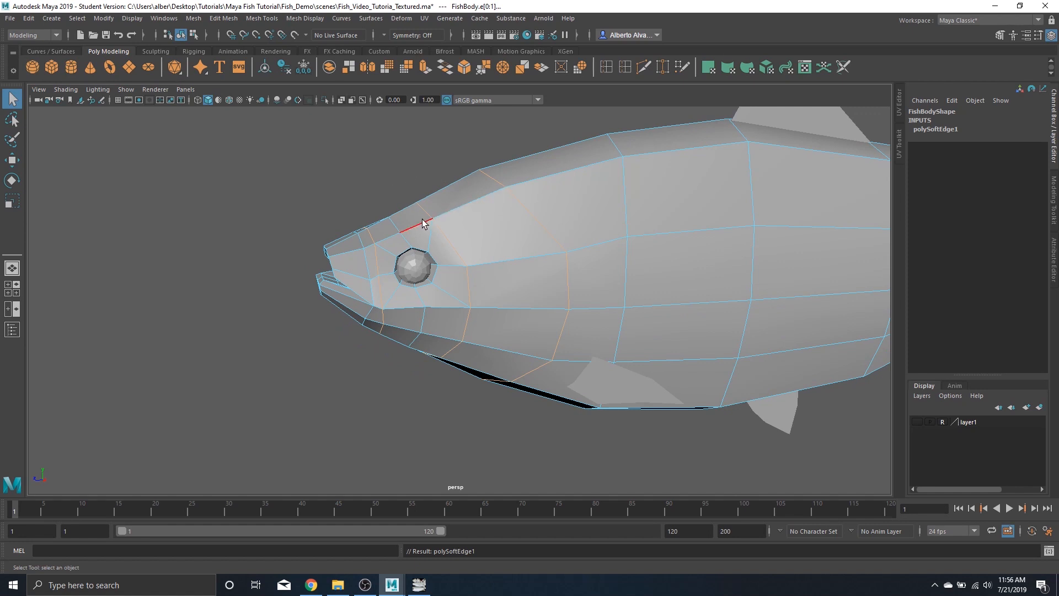
{"action": "right_click", "coordinate": [373, 183]}
{"action": "left_click", "coordinate": [431, 143]}
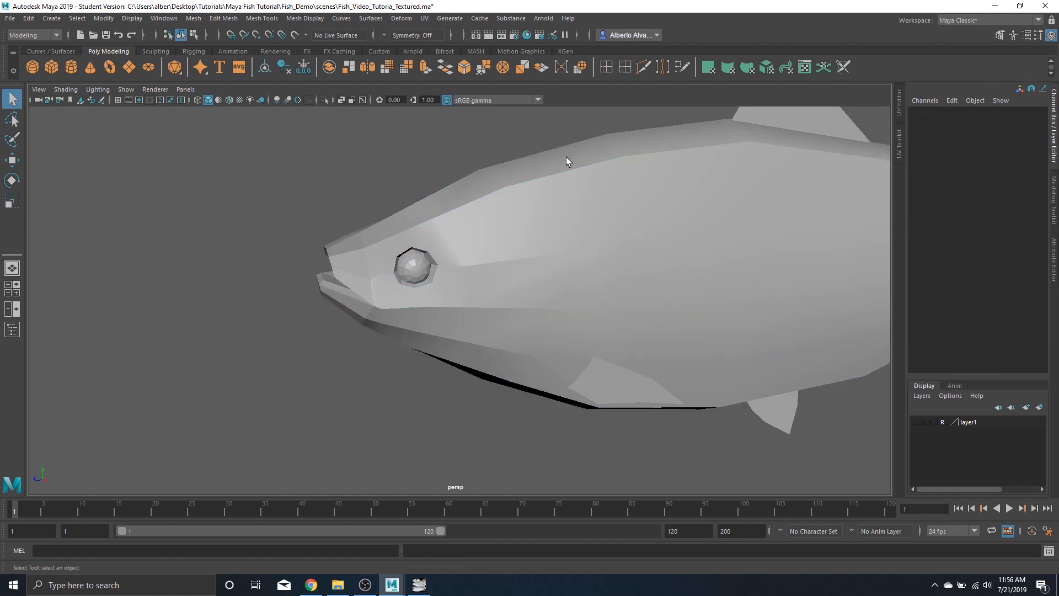
Step: Soften the remaining hard edges around the corner of the mouth, return to object mode, and deselect the body
{"action": "left_click_drag", "start_coordinate": [528, 198], "coordinate": [546, 285]}
{"action": "scroll", "coordinate": [472, 244], "scroll_direction": "up", "scroll_amount": 1}
{"action": "left_click_drag", "start_coordinate": [421, 271], "coordinate": [489, 268]}
{"action": "right_click", "coordinate": [443, 258]}
{"action": "left_click", "coordinate": [443, 227]}
{"action": "left_click", "coordinate": [427, 249]}
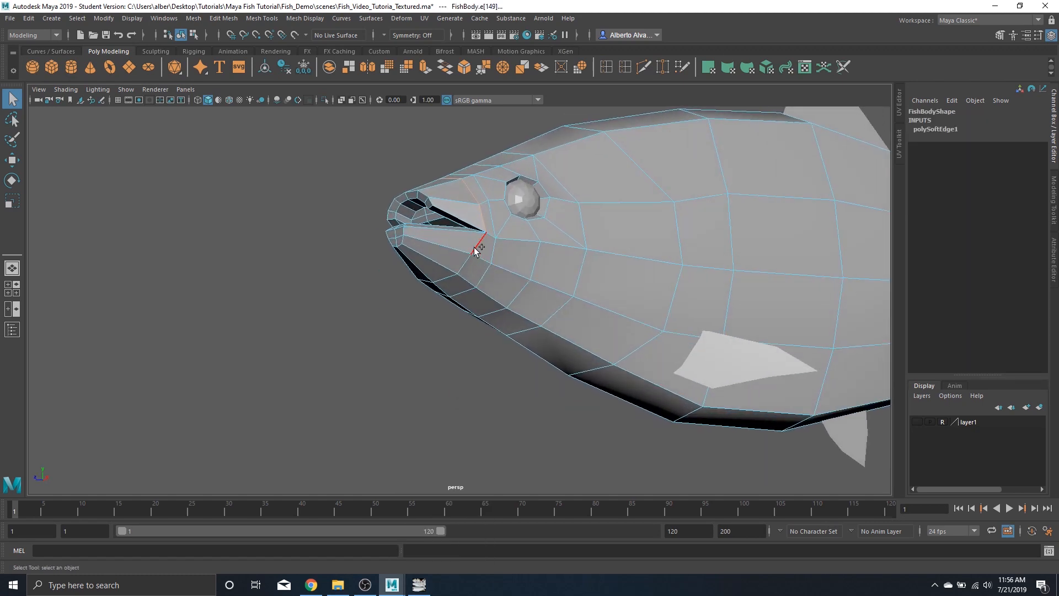
{"action": "right_click", "coordinate": [472, 208], "text": "shift"}
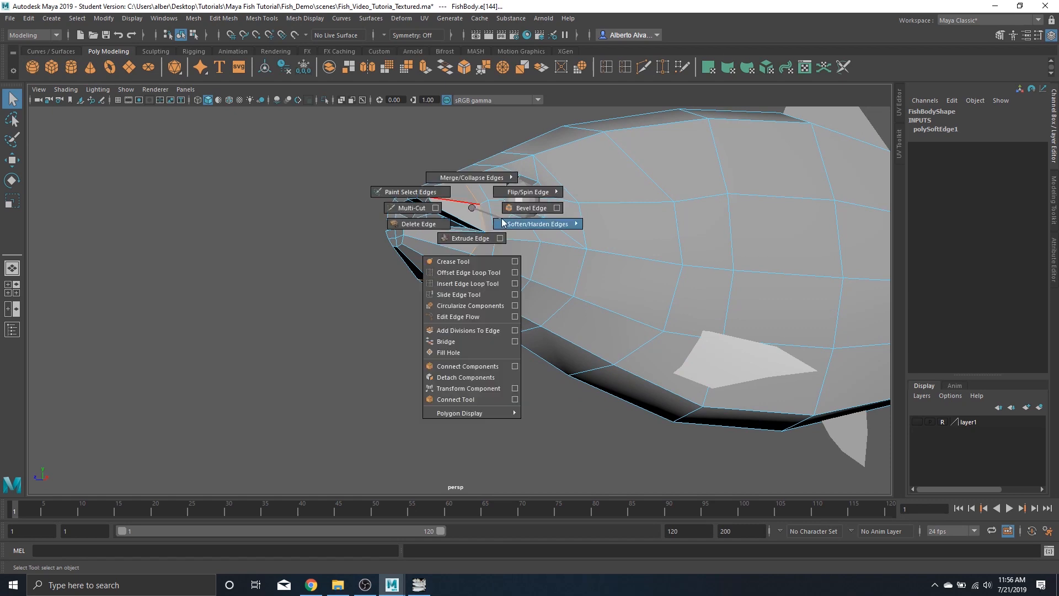
{"action": "left_click", "coordinate": [560, 191]}
{"action": "right_click", "coordinate": [553, 251]}
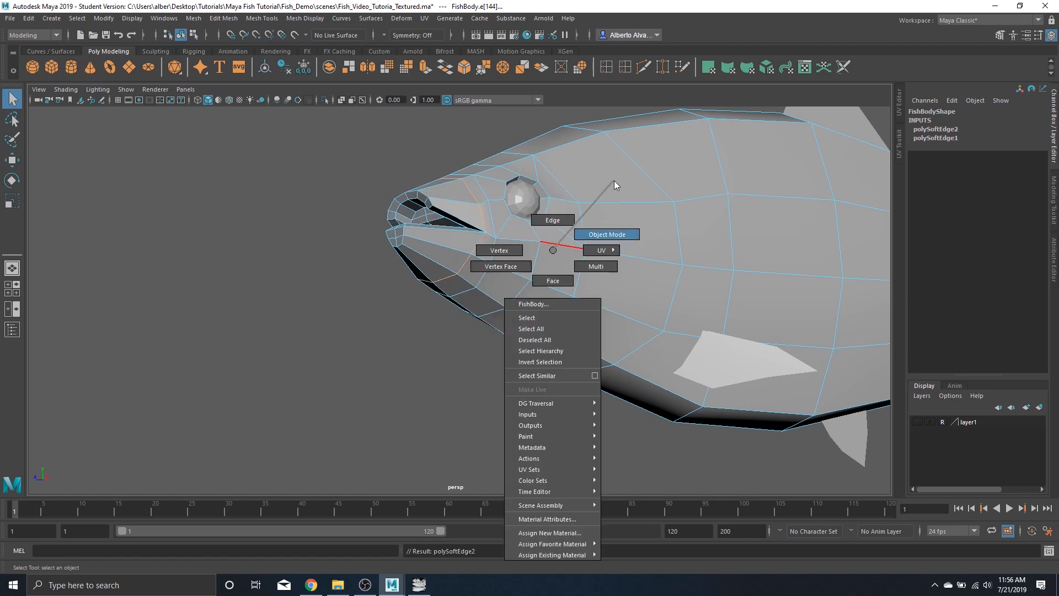
{"action": "left_click", "coordinate": [614, 180]}
{"action": "left_click", "coordinate": [265, 374]}
Step: Examine the softened head shading and the edges above the eye from the side
{"action": "left_click_drag", "start_coordinate": [471, 278], "coordinate": [473, 326]}
{"action": "right_click", "coordinate": [491, 246]}
{"action": "left_click", "coordinate": [494, 220]}
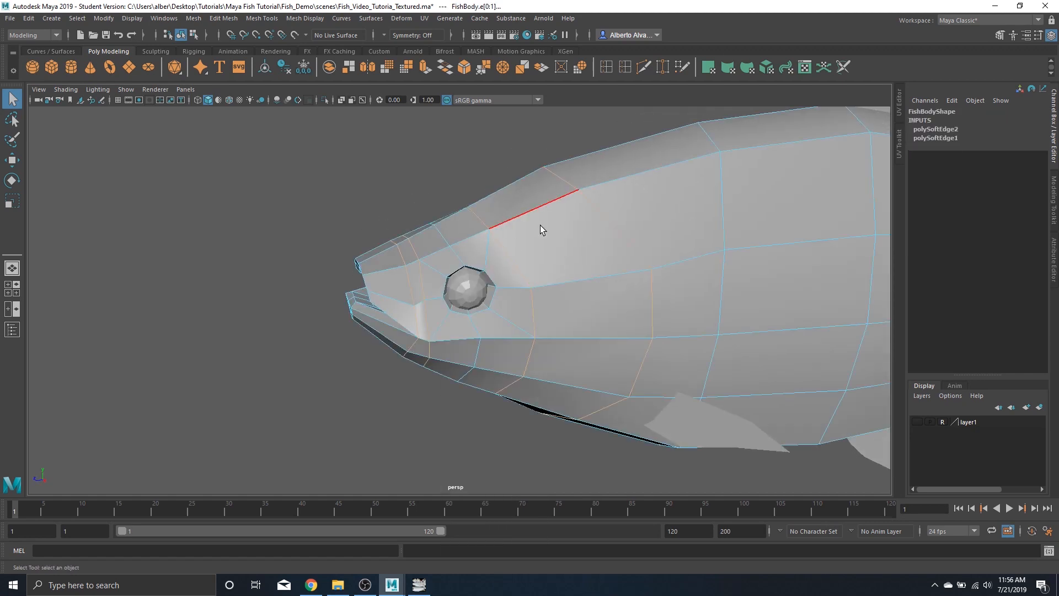
{"action": "right_click", "coordinate": [504, 215]}
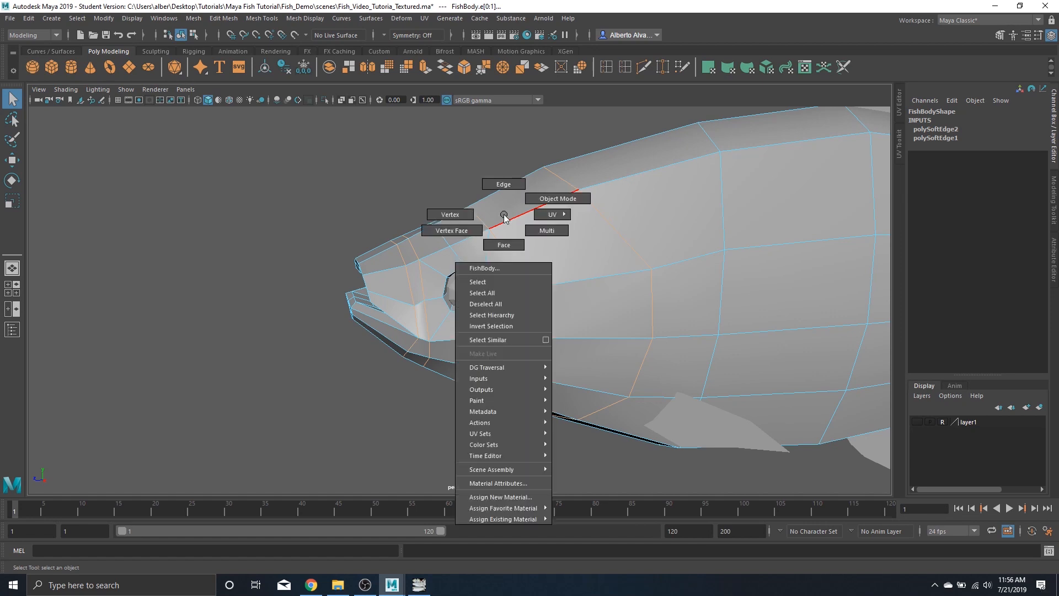
{"action": "left_click", "coordinate": [558, 198]}
{"action": "left_click_drag", "start_coordinate": [691, 204], "coordinate": [375, 232]}
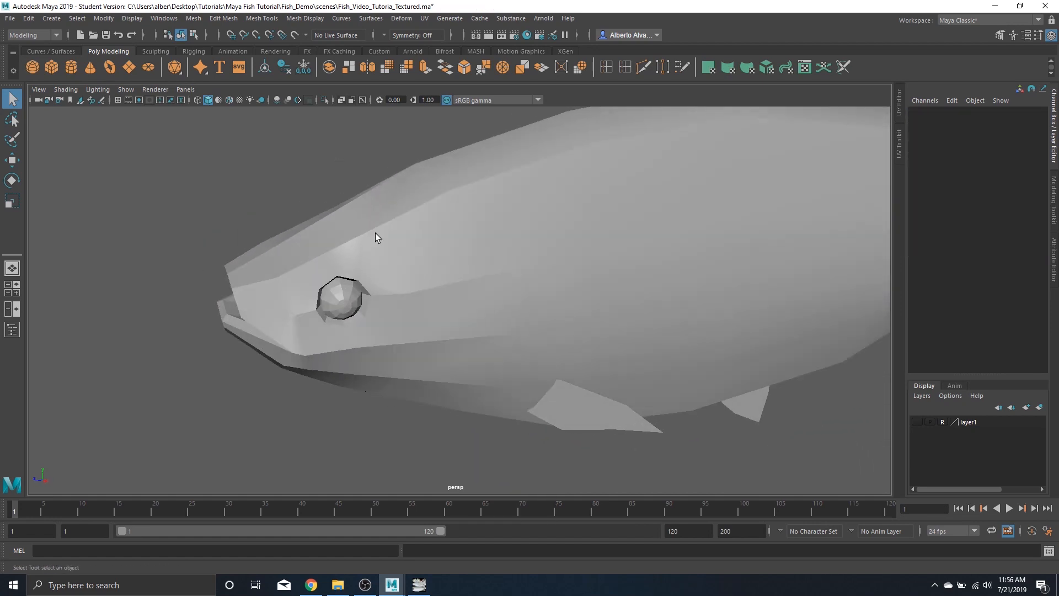
{"action": "left_click_drag", "start_coordinate": [607, 204], "coordinate": [532, 232]}
{"action": "left_click_drag", "start_coordinate": [342, 269], "coordinate": [390, 237]}
Step: Select the upper lengthwise edge loop on one side of the fish body, running back to the tail
{"action": "right_click", "coordinate": [390, 236]}
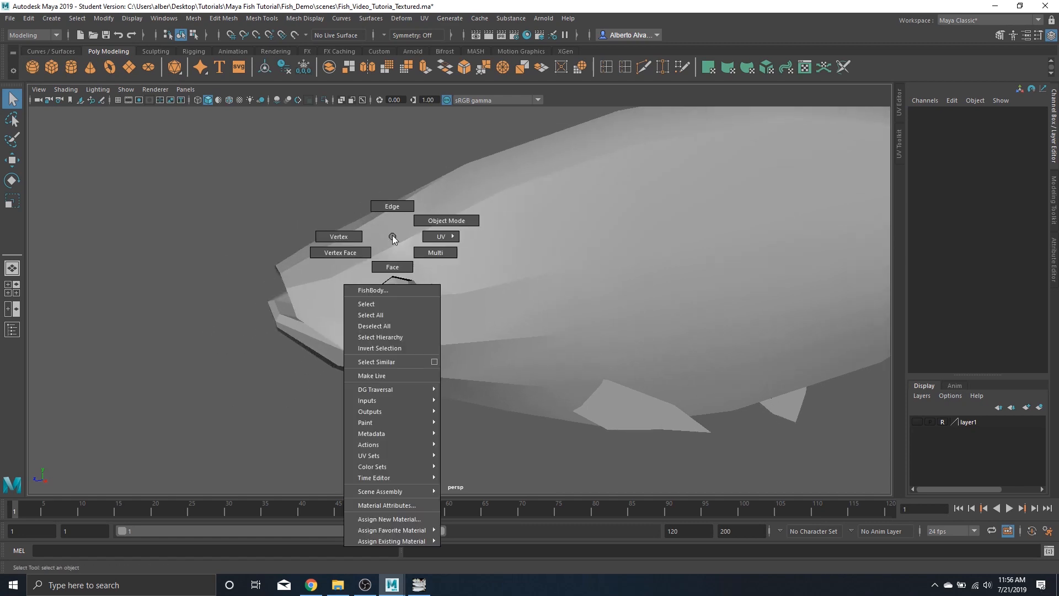
{"action": "right_click", "coordinate": [416, 240]}
{"action": "left_click", "coordinate": [416, 210]}
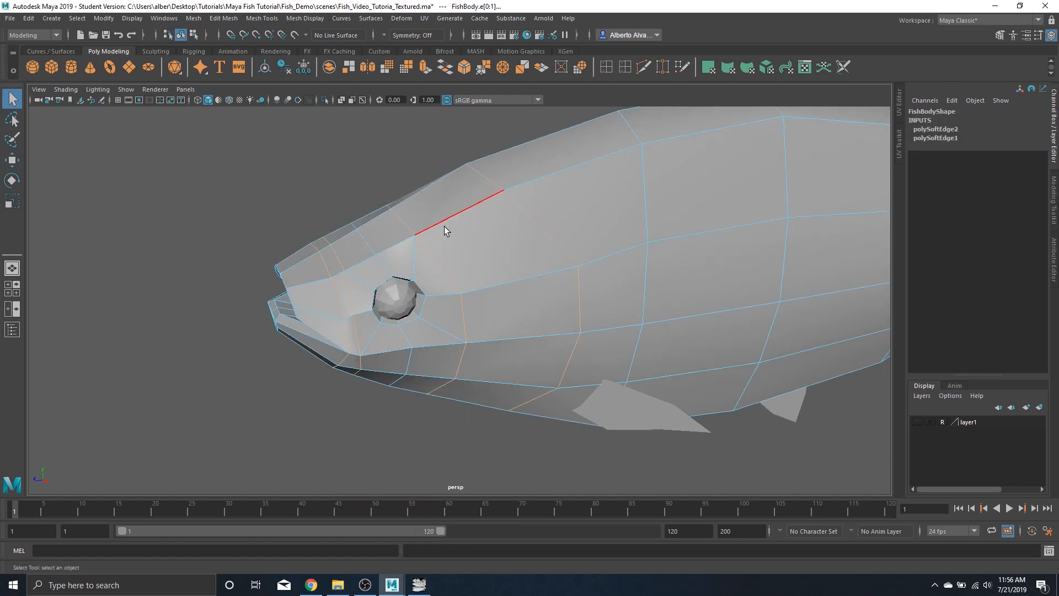
{"action": "left_click", "coordinate": [314, 282]}
{"action": "left_click_drag", "start_coordinate": [768, 242], "coordinate": [343, 274]}
{"action": "left_click", "coordinate": [680, 175]}
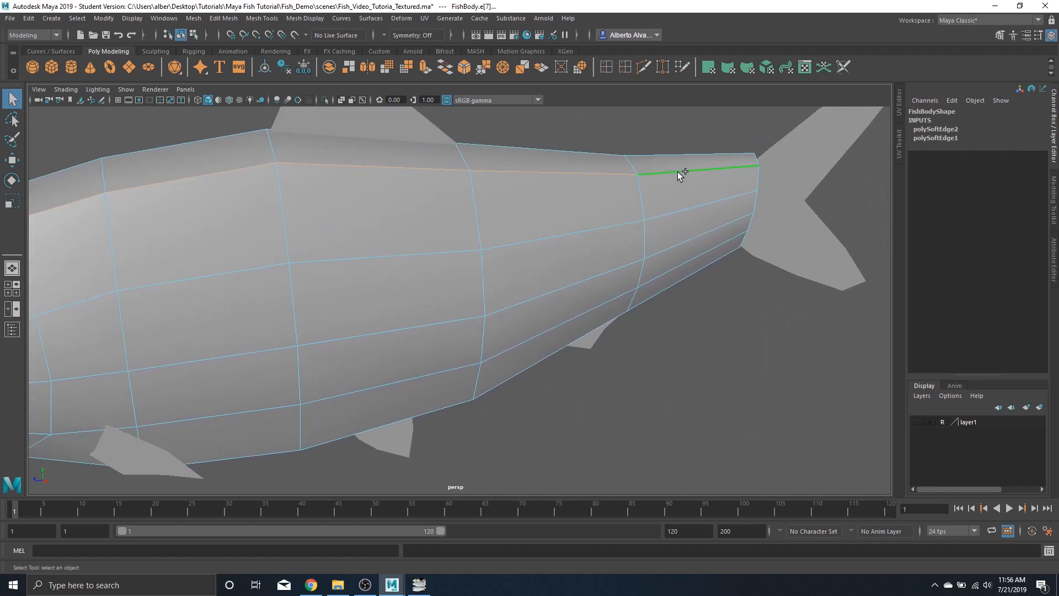
{"action": "left_click_drag", "start_coordinate": [680, 173], "coordinate": [319, 255]}
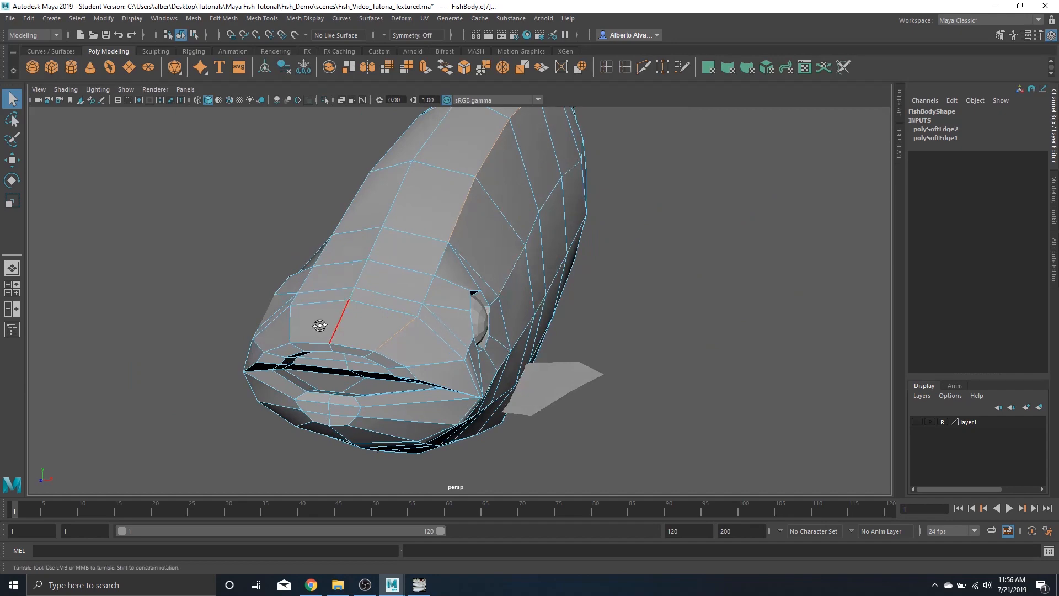
Step: Add the matching lengthwise edge loop on the opposite side, soften both loops, and deselect the body in object mode
{"action": "left_click_drag", "start_coordinate": [319, 324], "coordinate": [360, 336]}
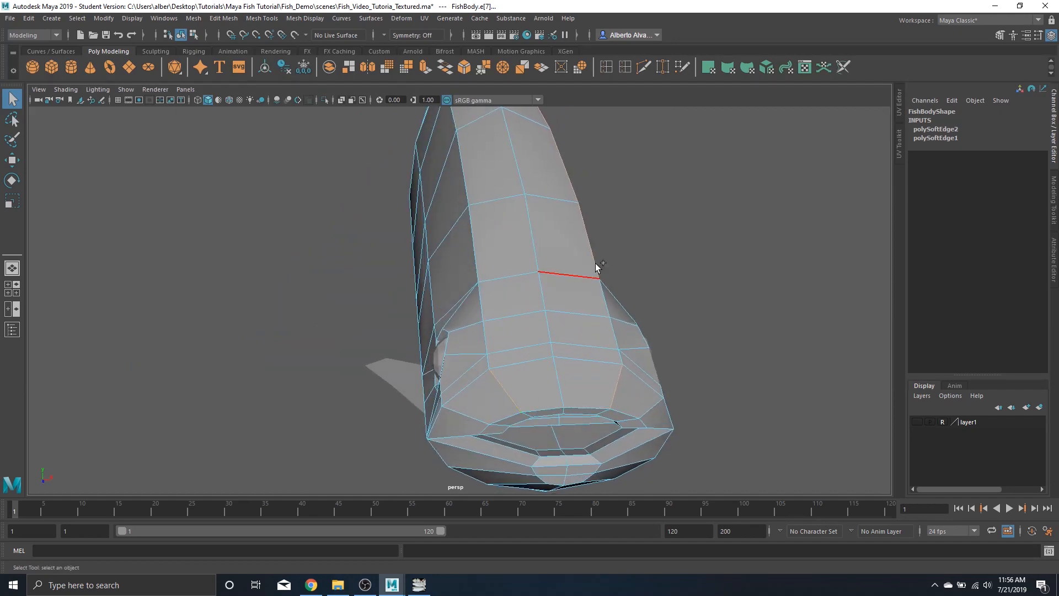
{"action": "left_click_drag", "start_coordinate": [683, 203], "coordinate": [492, 279]}
{"action": "left_click_drag", "start_coordinate": [271, 280], "coordinate": [517, 278]}
{"action": "left_click", "coordinate": [287, 172], "text": "shift"}
{"action": "left_click_drag", "start_coordinate": [794, 214], "coordinate": [328, 237]}
{"action": "scroll", "coordinate": [537, 232], "scroll_direction": "up", "scroll_amount": 3}
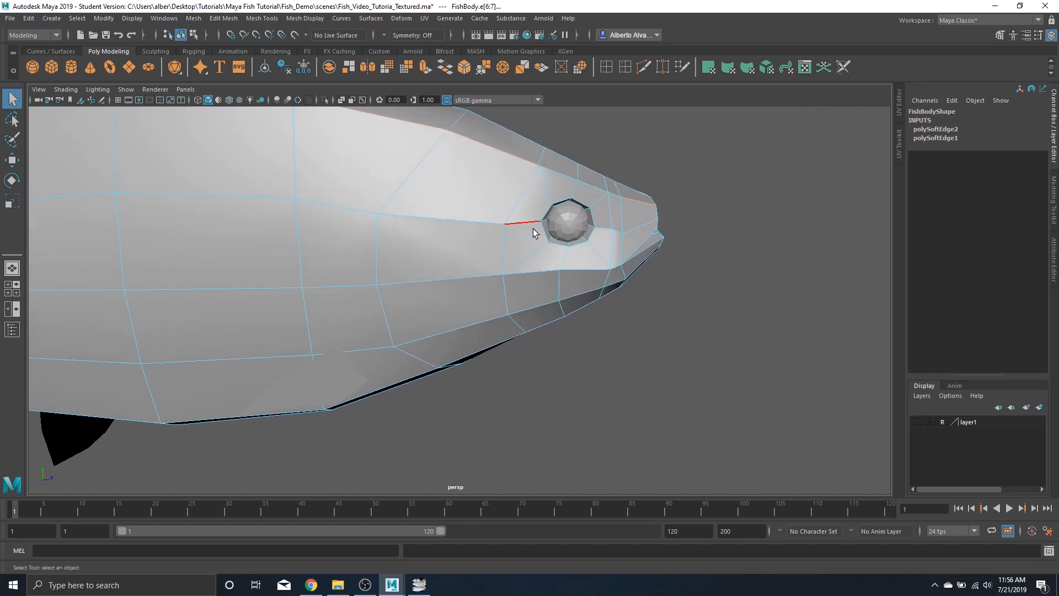
{"action": "left_click_drag", "start_coordinate": [582, 221], "coordinate": [408, 263]}
{"action": "mouse_move", "coordinate": [447, 212]}
{"action": "left_mouse_down"}
{"action": "mouse_move", "coordinate": [405, 232]}
{"action": "mouse_move", "coordinate": [343, 229]}
{"action": "mouse_move", "coordinate": [442, 216]}
{"action": "left_mouse_up"}
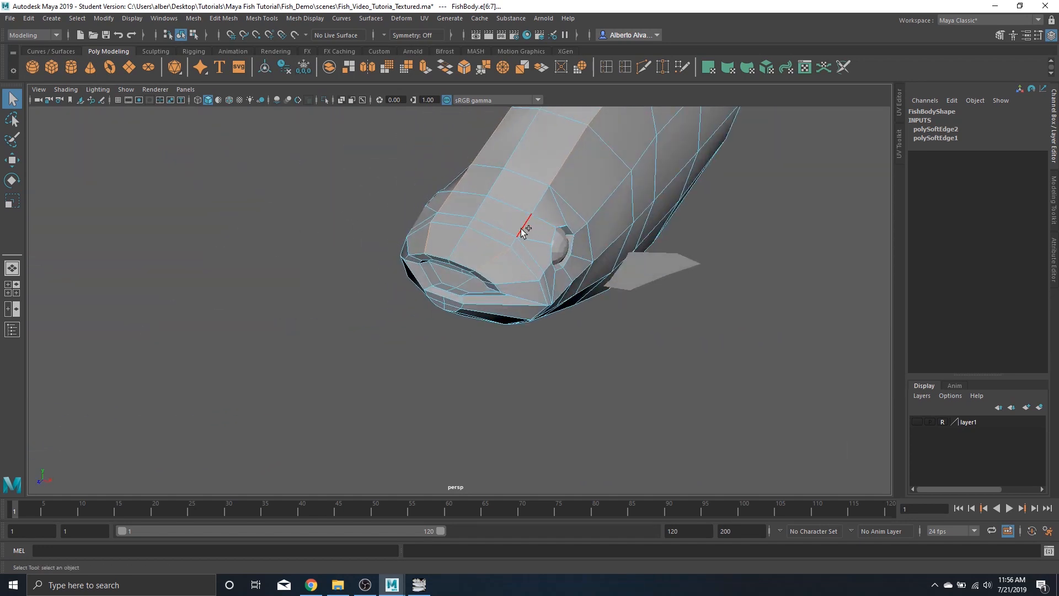
{"action": "left_click", "coordinate": [572, 152]}
{"action": "right_click", "coordinate": [572, 151], "text": "shift"}
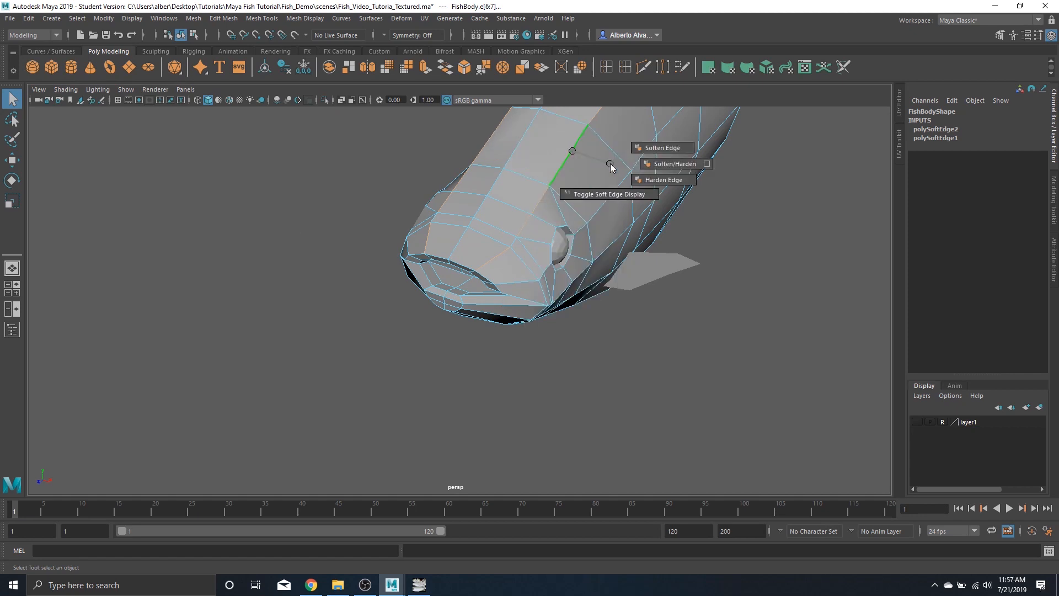
{"action": "left_click", "coordinate": [654, 149]}
{"action": "right_click", "coordinate": [669, 188]}
{"action": "left_click", "coordinate": [722, 170]}
{"action": "left_click", "coordinate": [726, 222]}
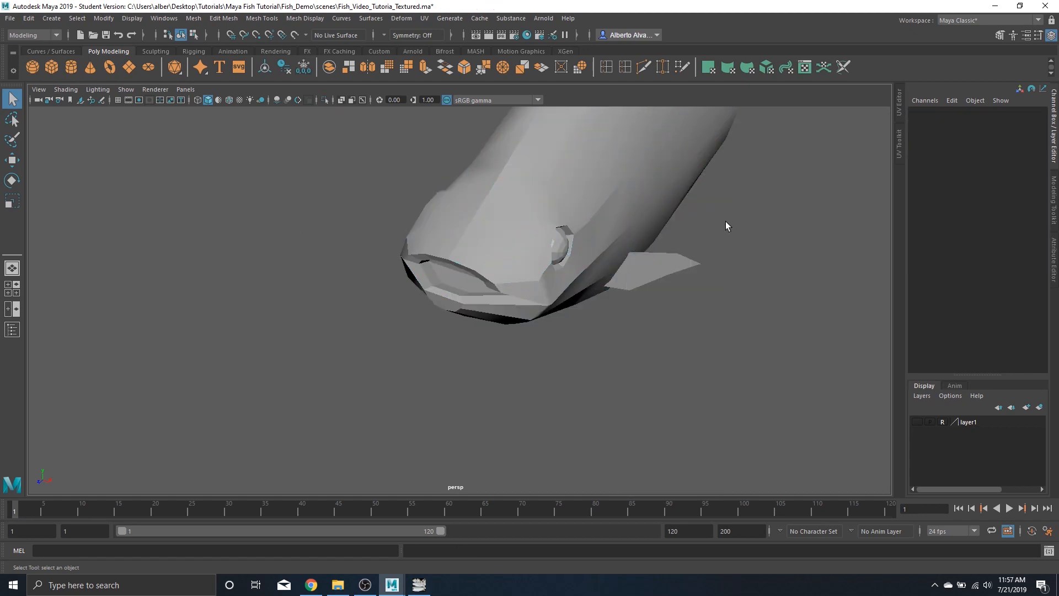
Step: Examine the remaining hard edges along the top of the snout and head from different angles
{"action": "left_click_drag", "start_coordinate": [726, 222], "coordinate": [414, 277]}
{"action": "right_click", "coordinate": [447, 267]}
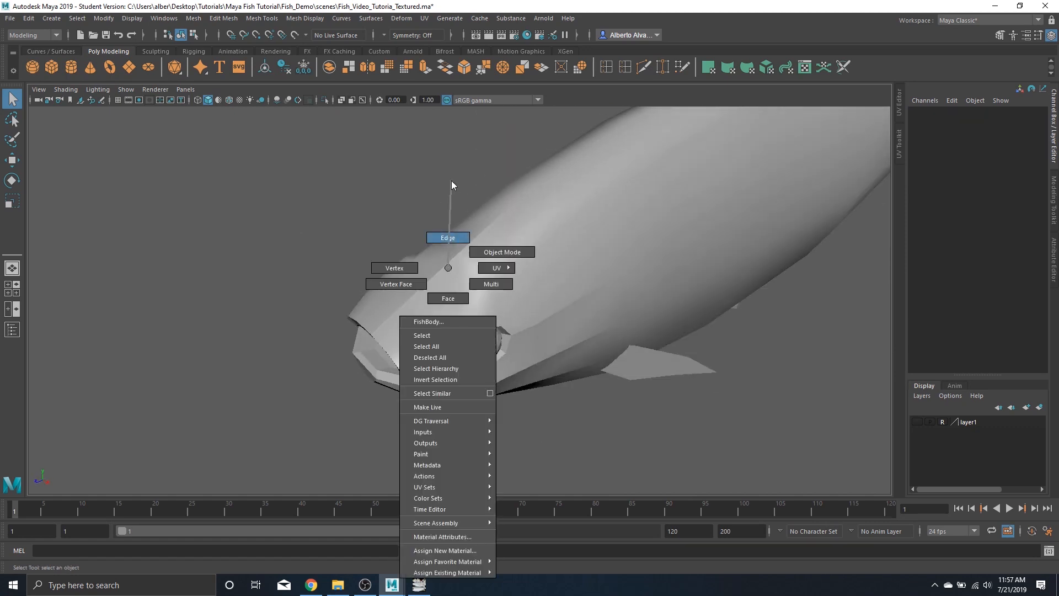
{"action": "left_click", "coordinate": [445, 236]}
{"action": "left_click", "coordinate": [390, 317]}
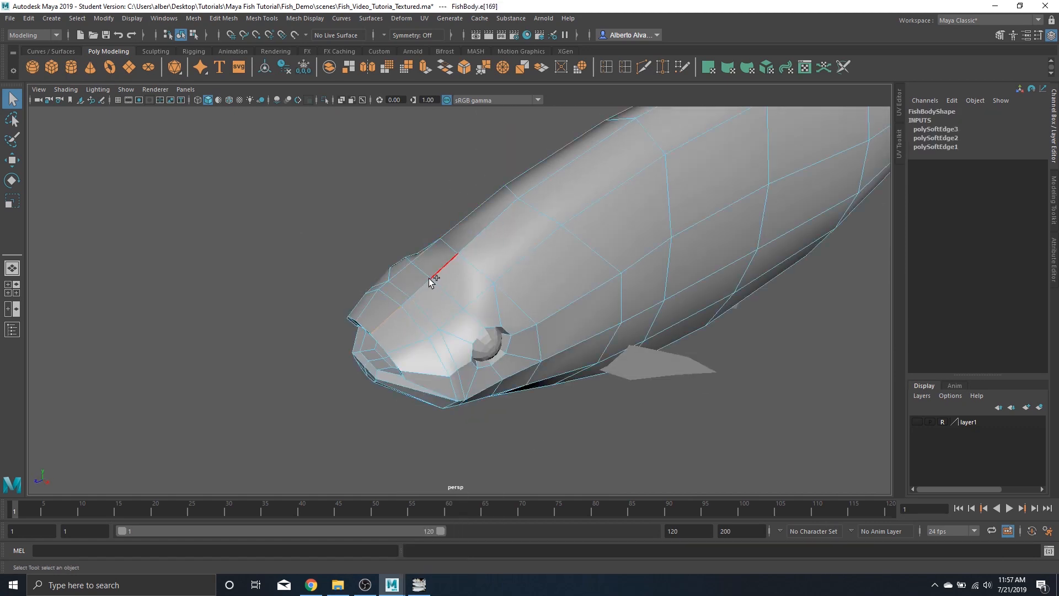
{"action": "right_click", "coordinate": [452, 230]}
{"action": "left_click", "coordinate": [525, 166]}
{"action": "left_click", "coordinate": [547, 150]}
{"action": "mouse_move", "coordinate": [635, 265]}
{"action": "left_mouse_down"}
{"action": "mouse_move", "coordinate": [592, 238]}
{"action": "mouse_move", "coordinate": [618, 256]}
{"action": "left_mouse_up"}
{"action": "left_click", "coordinate": [575, 250]}
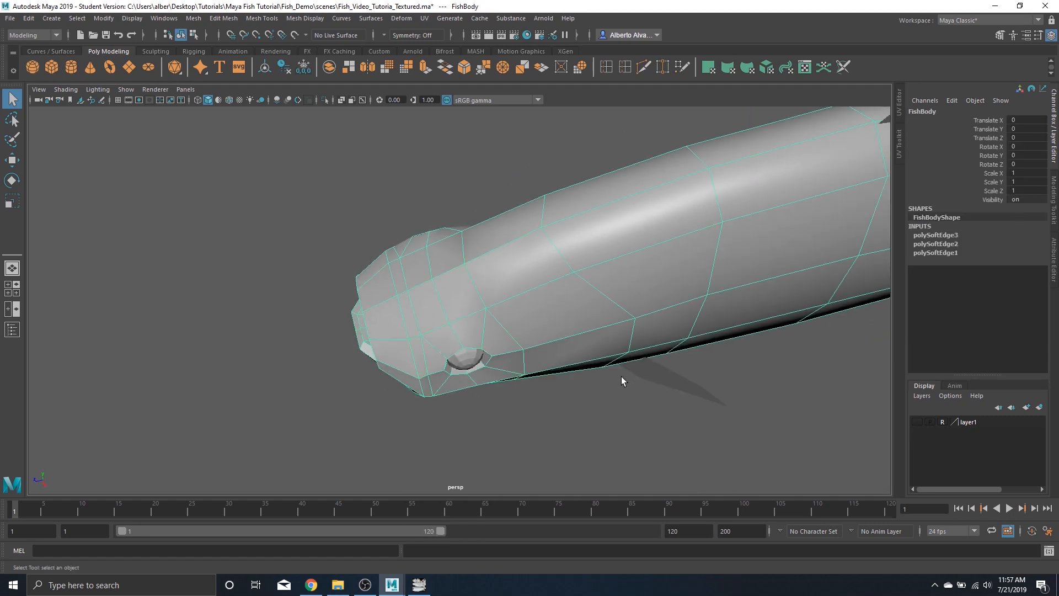
{"action": "left_click", "coordinate": [466, 153]}
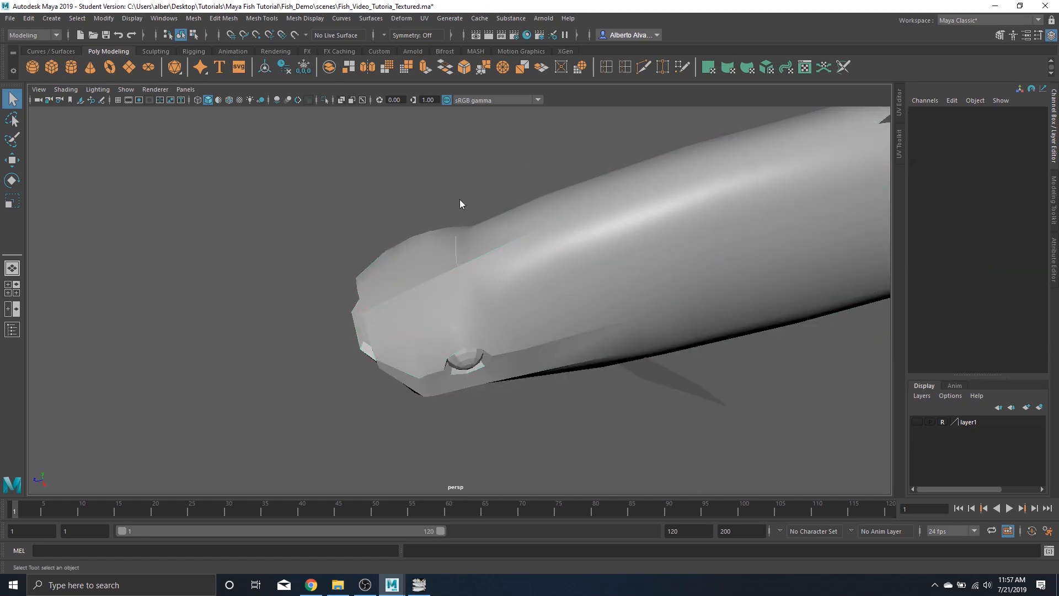
Step: Soften the lengthwise edges running from above the eye to the snout tip, and deselect the body in object mode
{"action": "right_click", "coordinate": [463, 259]}
{"action": "left_click", "coordinate": [461, 236]}
{"action": "left_click", "coordinate": [515, 248]}
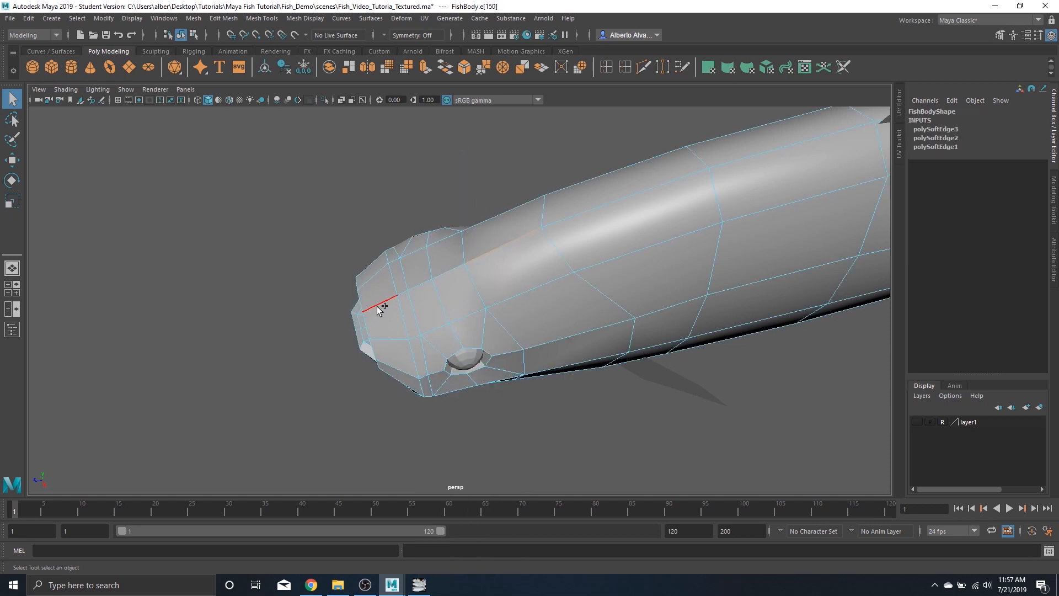
{"action": "right_click", "coordinate": [434, 296], "text": "shift"}
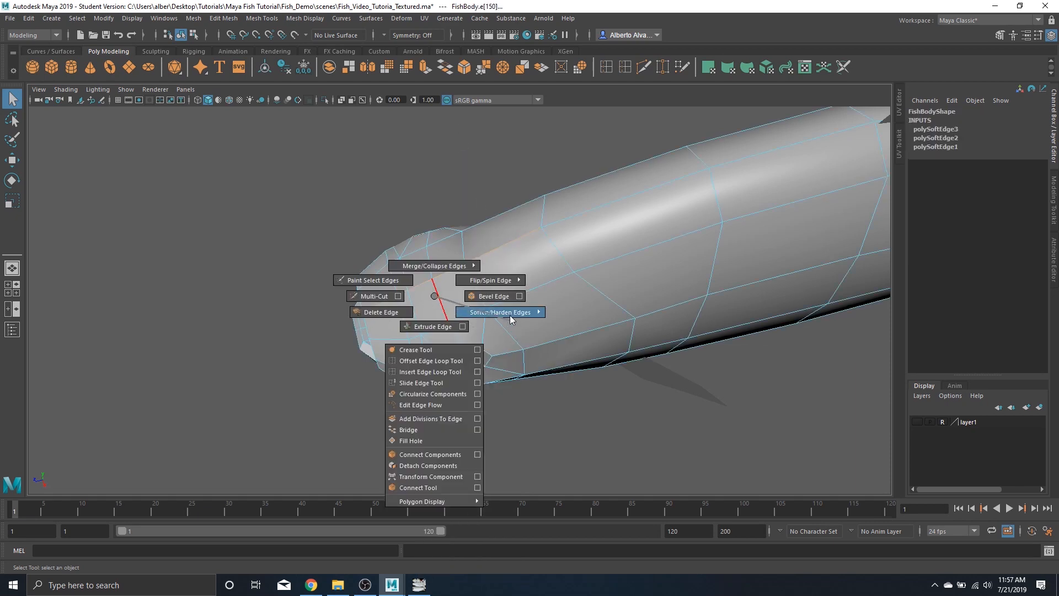
{"action": "left_click", "coordinate": [567, 282]}
{"action": "right_click", "coordinate": [503, 181]}
{"action": "left_click", "coordinate": [613, 138]}
{"action": "left_click", "coordinate": [611, 139]}
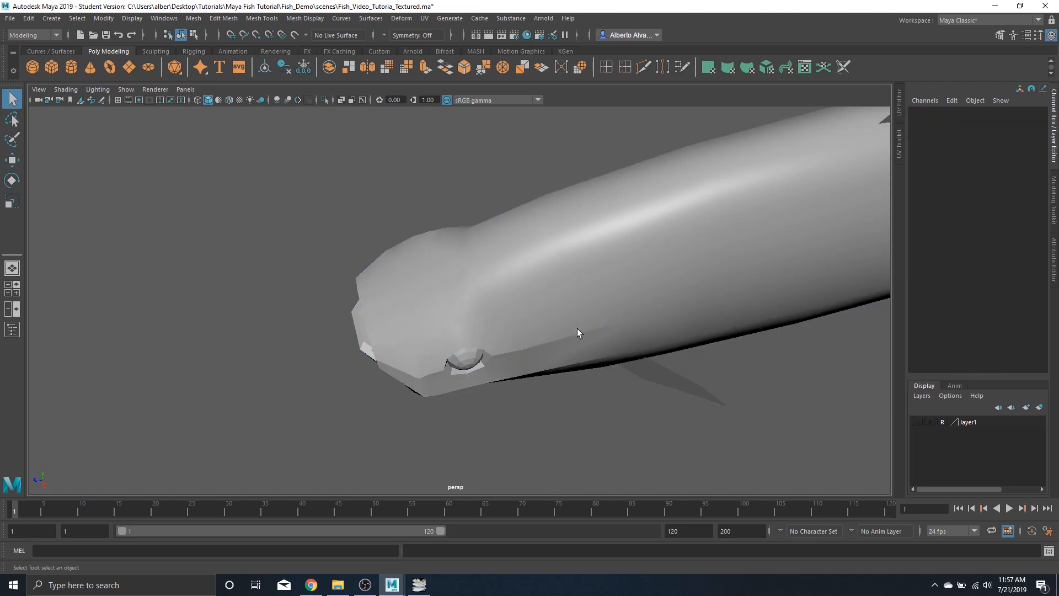
Step: Inspect the edges running back from the eye on the side of the head, and return the body to object mode
{"action": "left_click_drag", "start_coordinate": [577, 330], "coordinate": [542, 284]}
{"action": "left_click", "coordinate": [585, 335]}
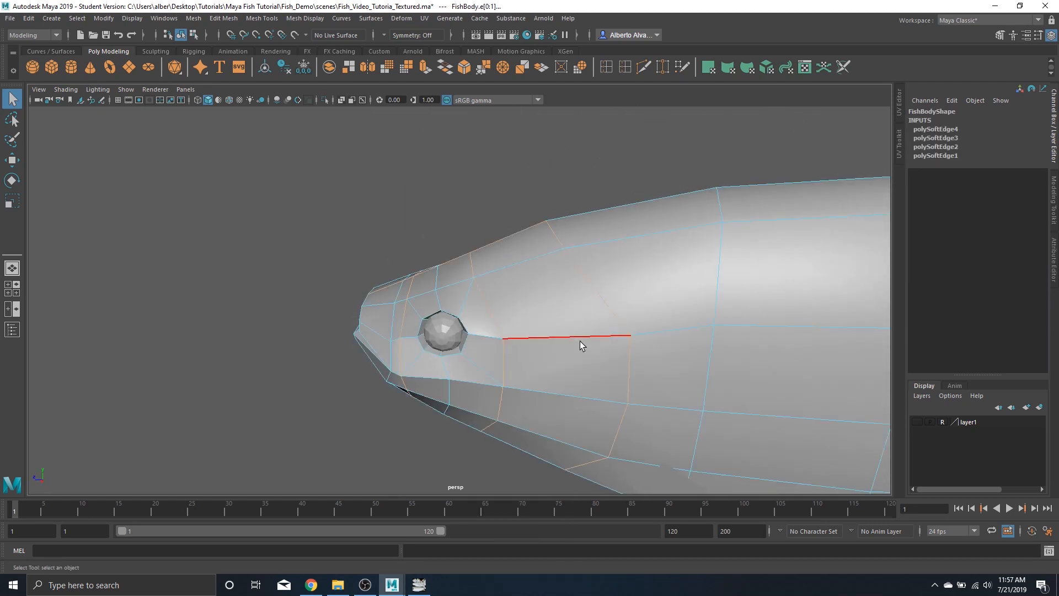
{"action": "left_click", "coordinate": [590, 332]}
{"action": "right_click", "coordinate": [560, 330]}
{"action": "left_click", "coordinate": [614, 265]}
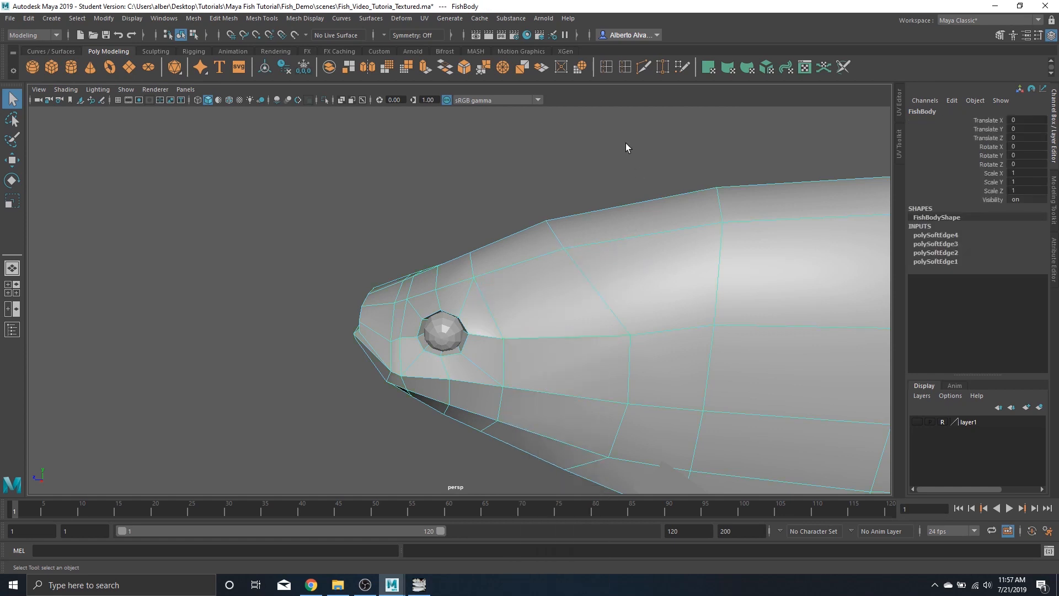
Step: Soften the edges running back from the eye on both sides of the fish's head
{"action": "left_click", "coordinate": [625, 144]}
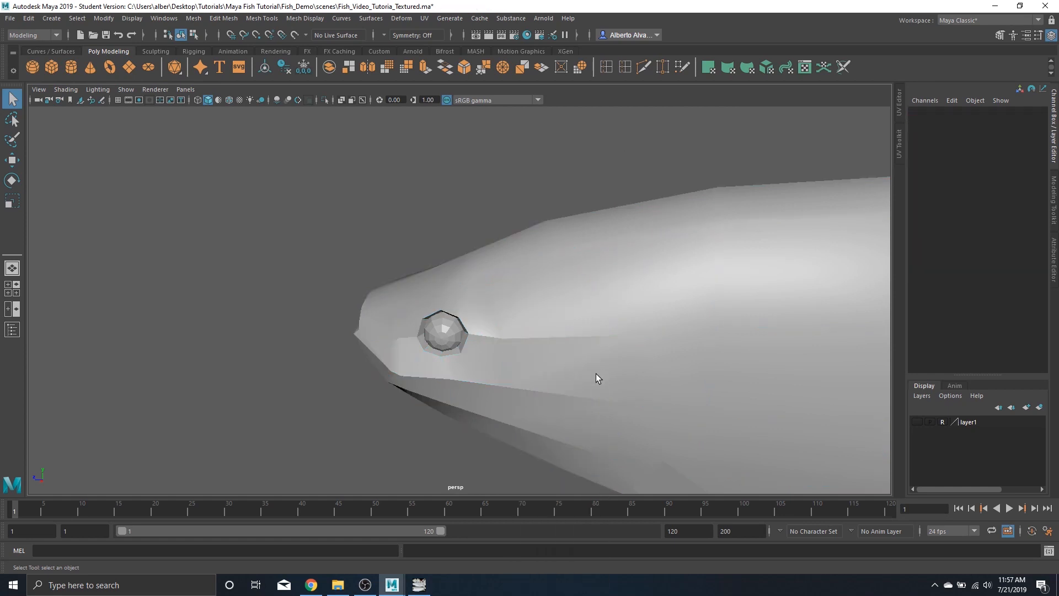
{"action": "right_click", "coordinate": [578, 336]}
{"action": "left_click", "coordinate": [577, 264]}
{"action": "left_click", "coordinate": [534, 204]}
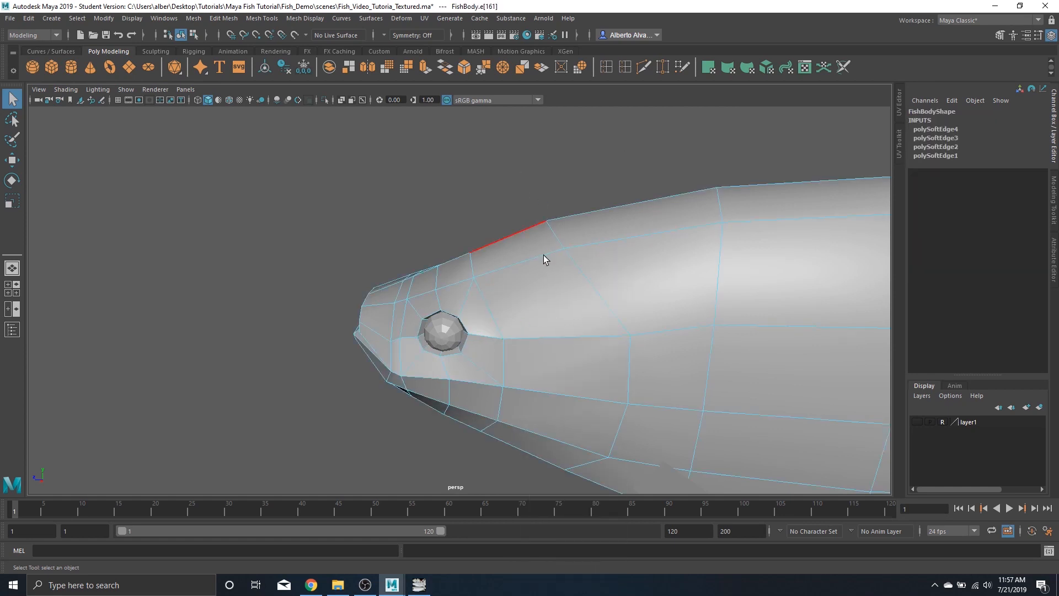
{"action": "left_click", "coordinate": [549, 338]}
{"action": "left_click_drag", "start_coordinate": [425, 350], "coordinate": [623, 329]}
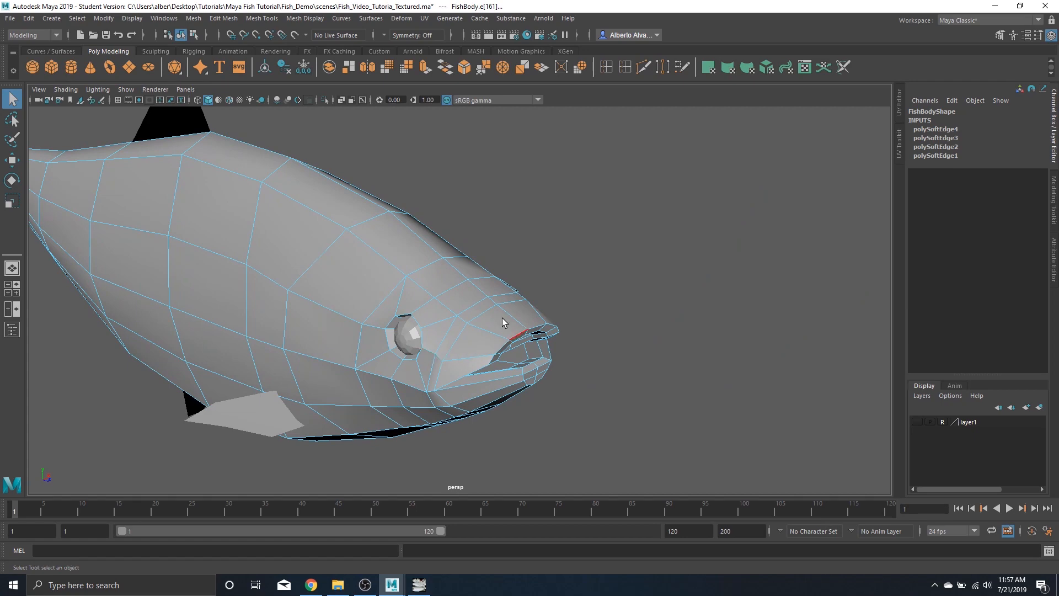
{"action": "left_click_drag", "start_coordinate": [502, 319], "coordinate": [499, 340], "text": "alt"}
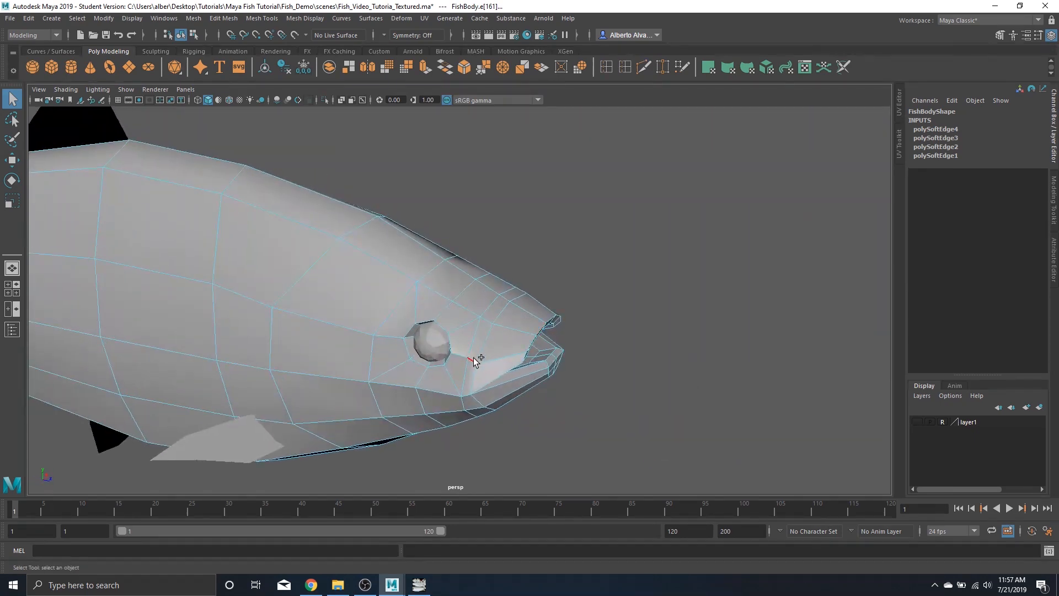
{"action": "left_click", "coordinate": [329, 325]}
{"action": "left_click_drag", "start_coordinate": [328, 325], "coordinate": [492, 293], "text": "alt"}
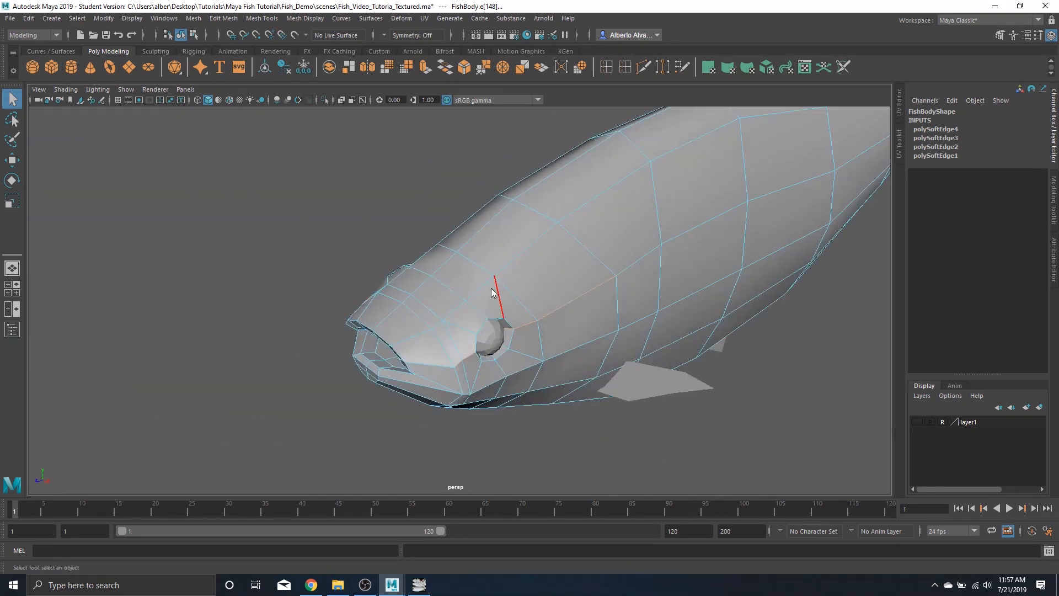
{"action": "right_click", "coordinate": [493, 292], "text": "shift"}
{"action": "left_click", "coordinate": [568, 293]}
Step: Soften the edges running back from the mouth corner below the eye on both sides of the head
{"action": "left_click", "coordinate": [575, 341]}
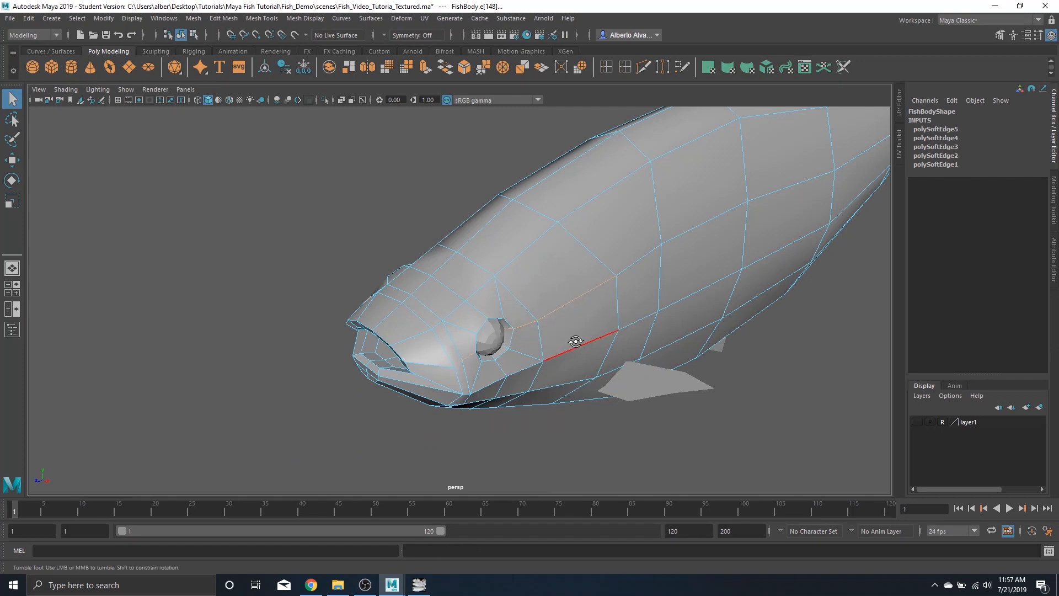
{"action": "left_click_drag", "start_coordinate": [575, 341], "coordinate": [541, 284], "text": "alt"}
{"action": "left_click", "coordinate": [407, 299]}
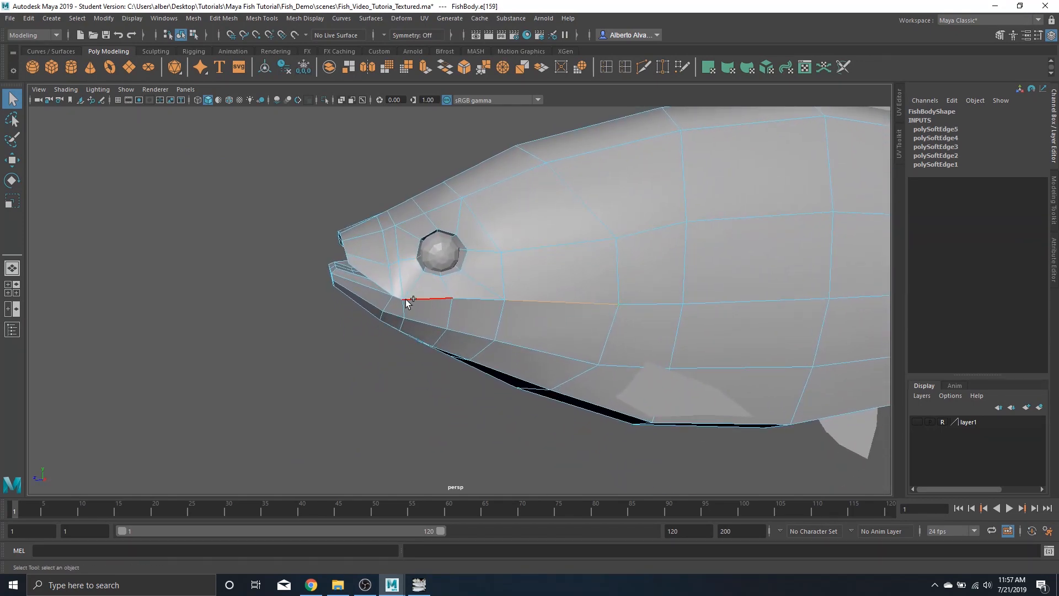
{"action": "left_click_drag", "start_coordinate": [510, 315], "coordinate": [603, 303], "text": "alt"}
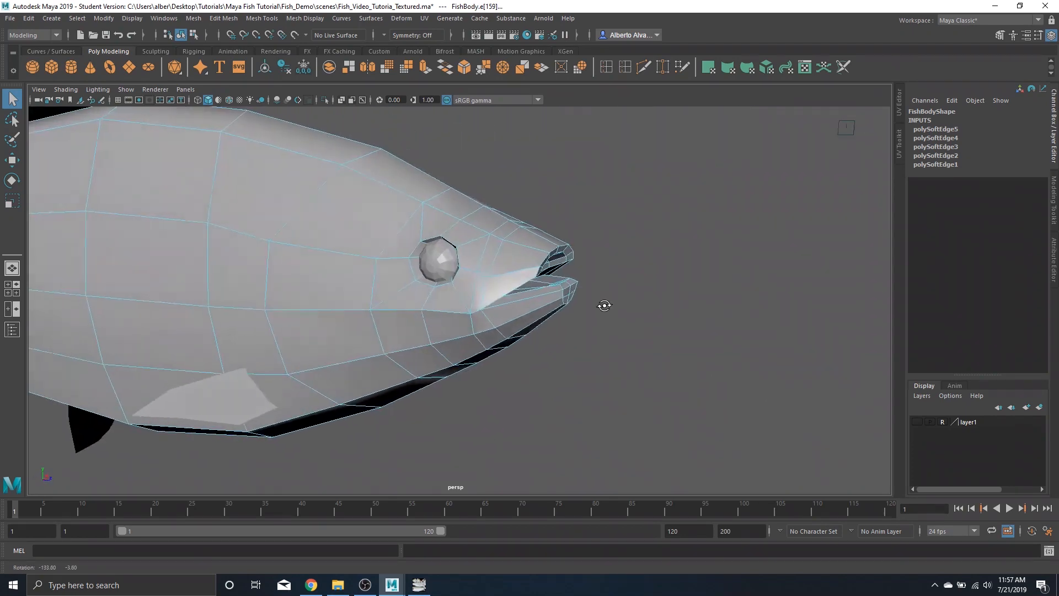
{"action": "left_click", "coordinate": [351, 317]}
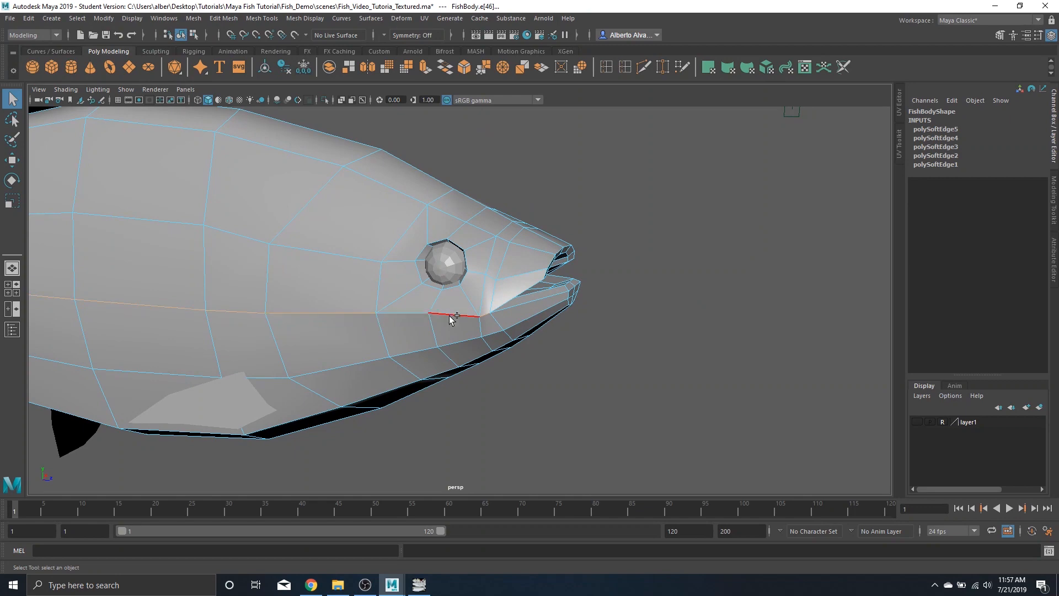
{"action": "key", "text": "ctrl+z"}
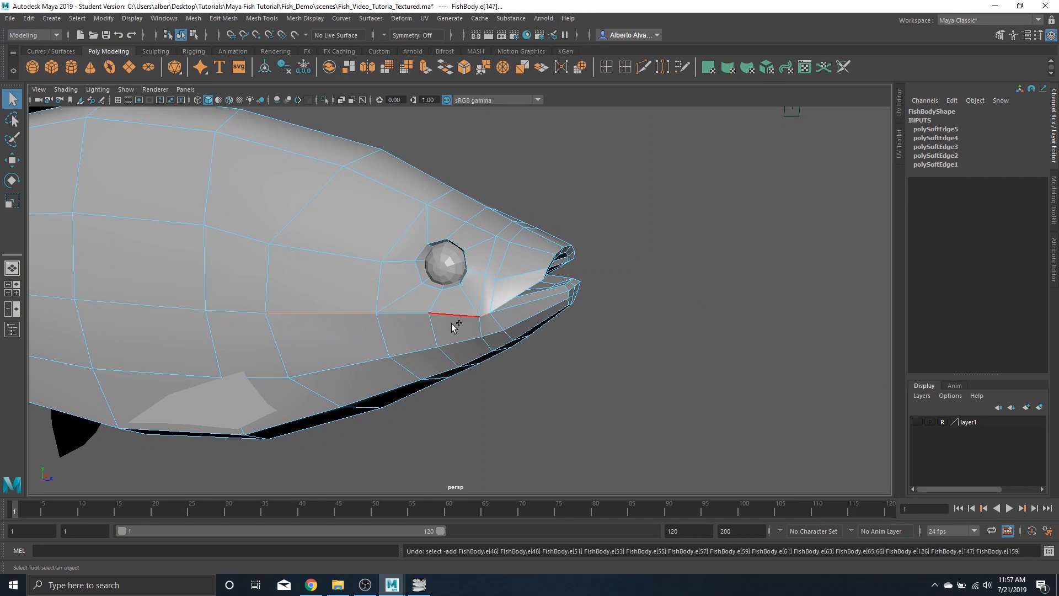
{"action": "left_click", "coordinate": [418, 314], "text": "shift"}
{"action": "left_click_drag", "start_coordinate": [585, 269], "coordinate": [558, 326]}
{"action": "right_click", "coordinate": [541, 313], "text": "shift"}
{"action": "left_click", "coordinate": [590, 296]}
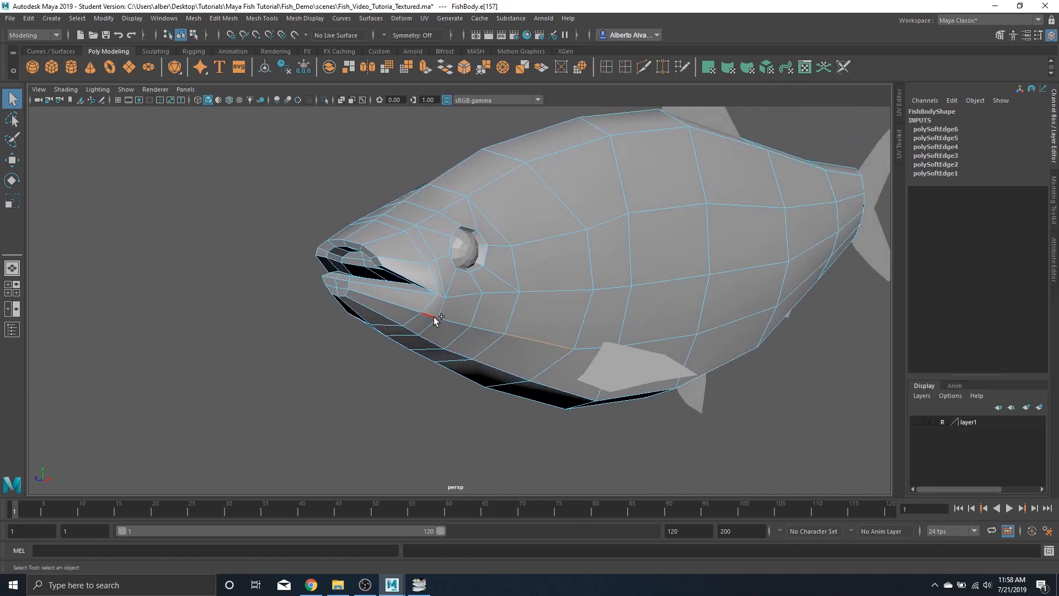
Step: Soften the lengthwise edges on the underside of the lower jaw and along both sides of the chin
{"action": "left_click", "coordinate": [509, 372], "text": "shift"}
{"action": "left_click_drag", "start_coordinate": [561, 349], "coordinate": [429, 391]}
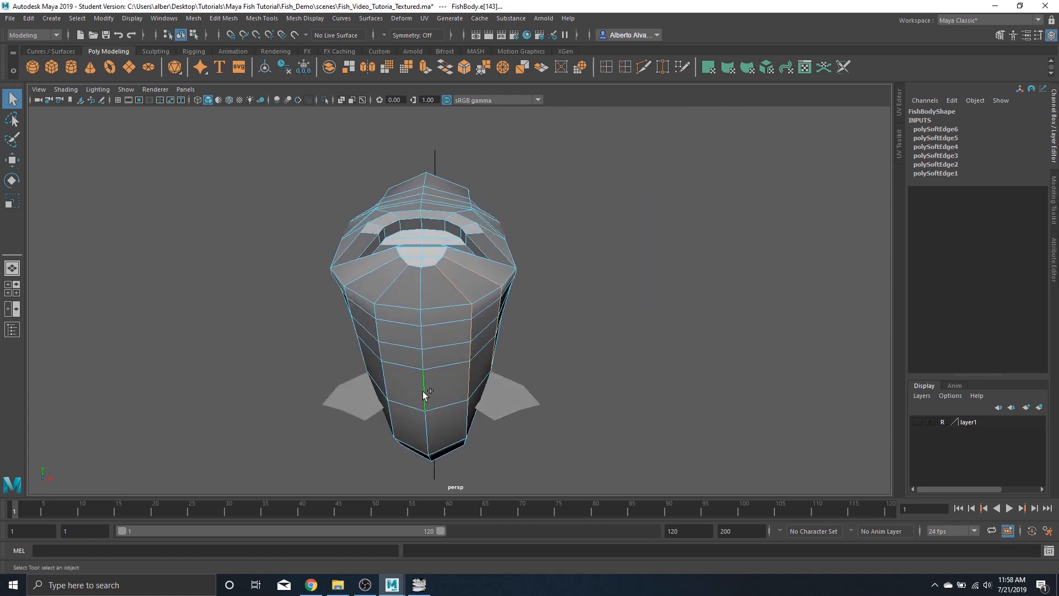
{"action": "left_click_drag", "start_coordinate": [419, 323], "coordinate": [379, 378]}
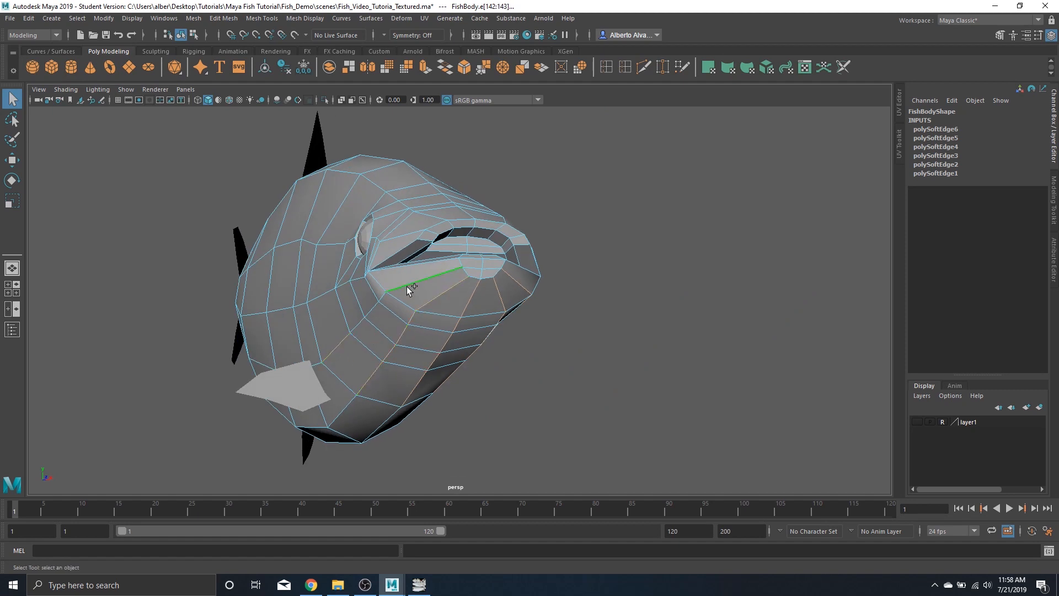
{"action": "right_click", "coordinate": [475, 304], "text": "shift"}
{"action": "left_click", "coordinate": [615, 247]}
Step: Soften the cheek edges between the eye and the mouth, and deselect the body in object mode
{"action": "left_click_drag", "start_coordinate": [638, 267], "coordinate": [576, 315]}
{"action": "right_click", "coordinate": [513, 280]}
{"action": "left_click", "coordinate": [512, 250]}
{"action": "left_click", "coordinate": [511, 319]}
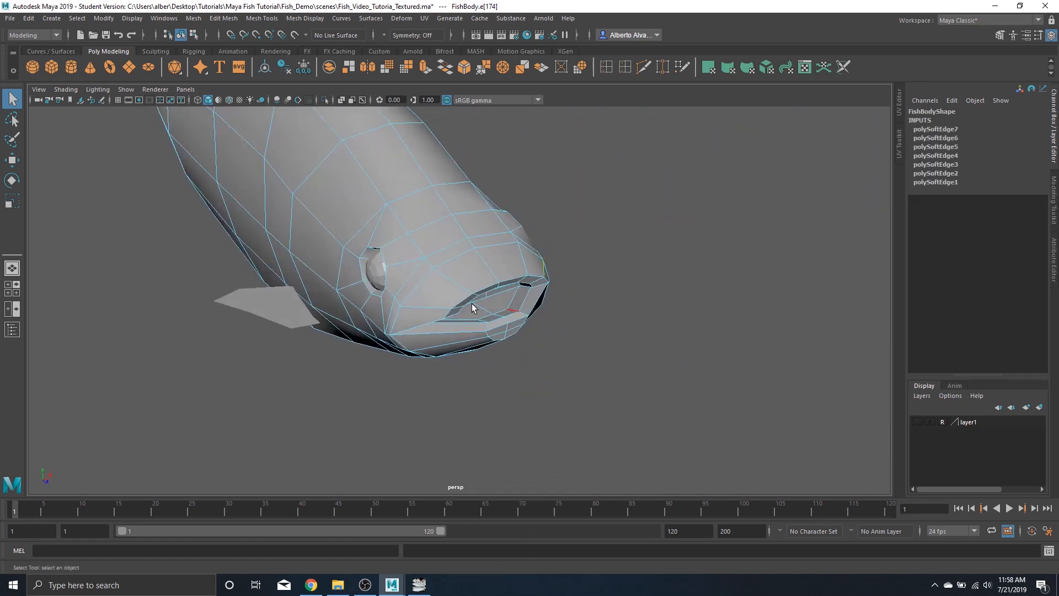
{"action": "right_click", "coordinate": [434, 311], "text": "shift"}
{"action": "left_click", "coordinate": [567, 302]}
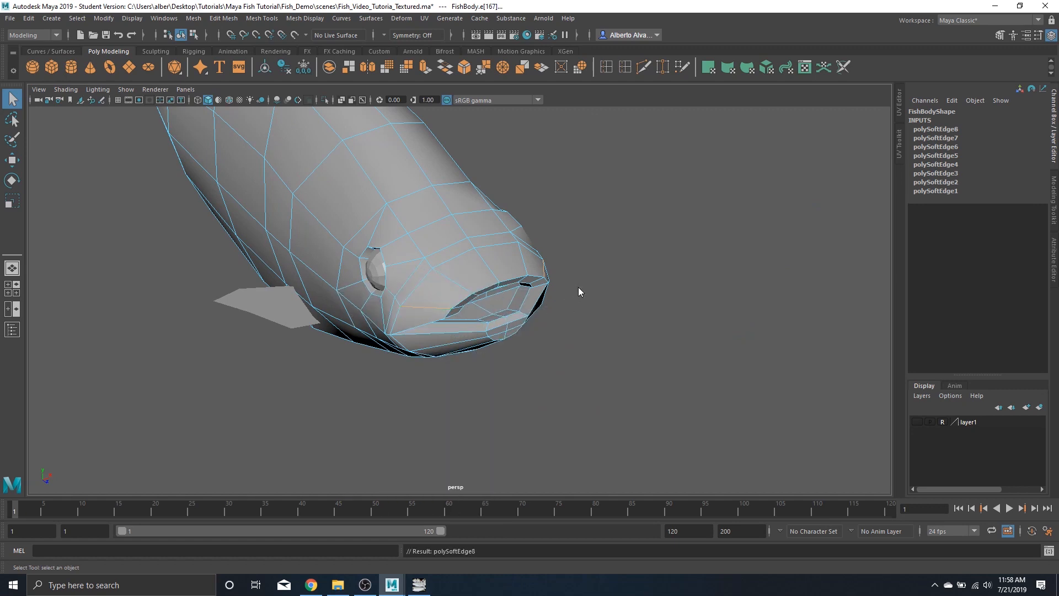
{"action": "right_click", "coordinate": [578, 287]}
{"action": "left_click", "coordinate": [638, 225]}
{"action": "right_click", "coordinate": [628, 279]}
{"action": "left_click", "coordinate": [689, 207]}
{"action": "left_click", "coordinate": [633, 315]}
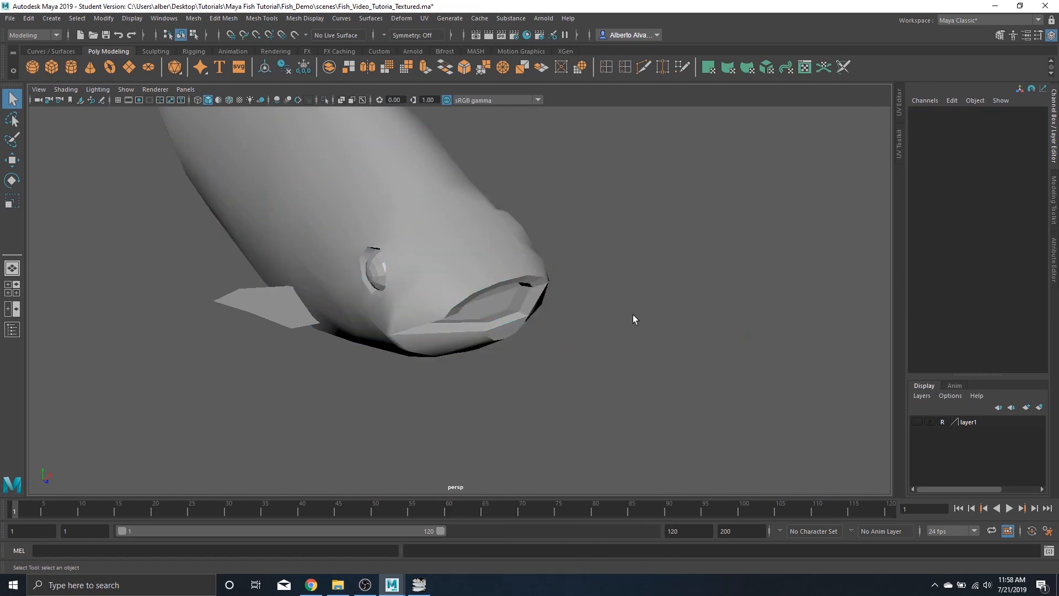
Step: Try to soften the outer edges around the upper lip, and deselect the body
{"action": "left_click_drag", "start_coordinate": [634, 314], "coordinate": [444, 265]}
{"action": "scroll", "coordinate": [443, 266], "scroll_direction": "up", "scroll_amount": 2}
{"action": "right_click", "coordinate": [436, 265]}
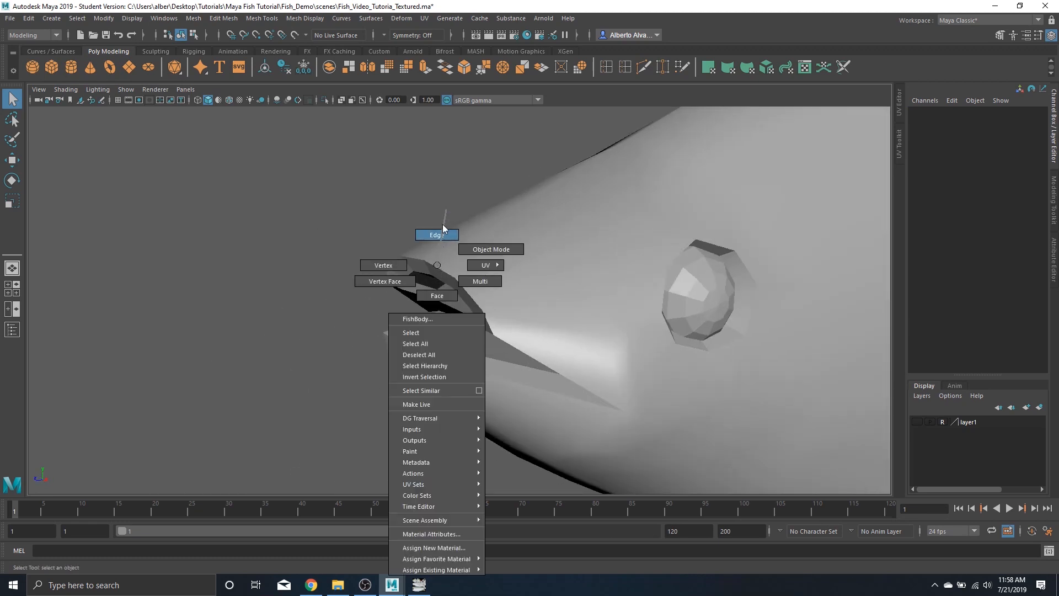
{"action": "left_click", "coordinate": [442, 224]}
{"action": "left_click", "coordinate": [495, 329]}
{"action": "left_click_drag", "start_coordinate": [495, 330], "coordinate": [568, 282]}
{"action": "left_click", "coordinate": [389, 280]}
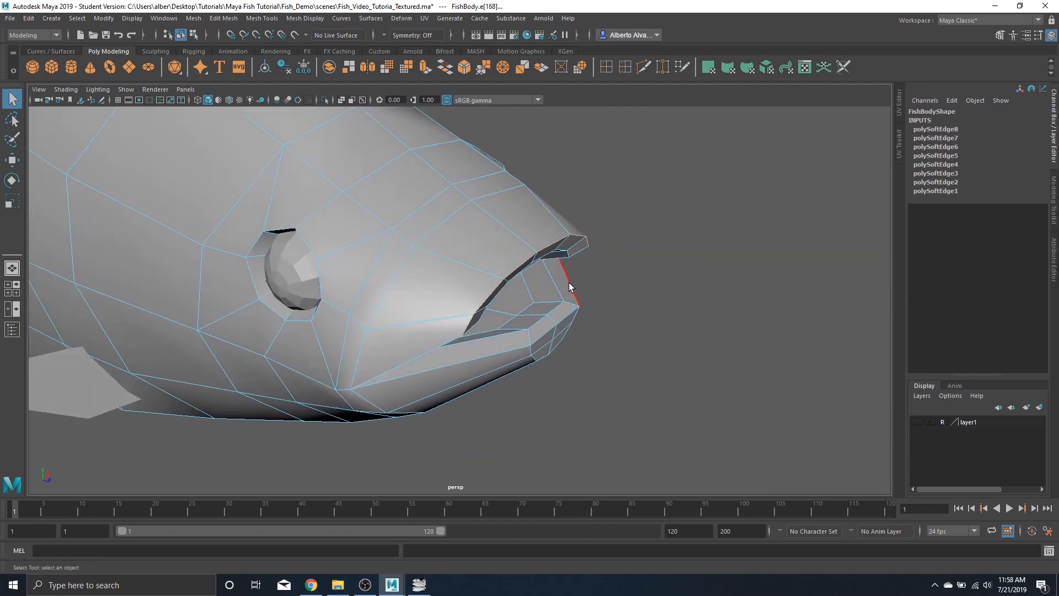
{"action": "right_click", "coordinate": [538, 255], "text": "shift"}
{"action": "mouse_move", "coordinate": [601, 282]}
{"action": "left_click", "coordinate": [660, 262]}
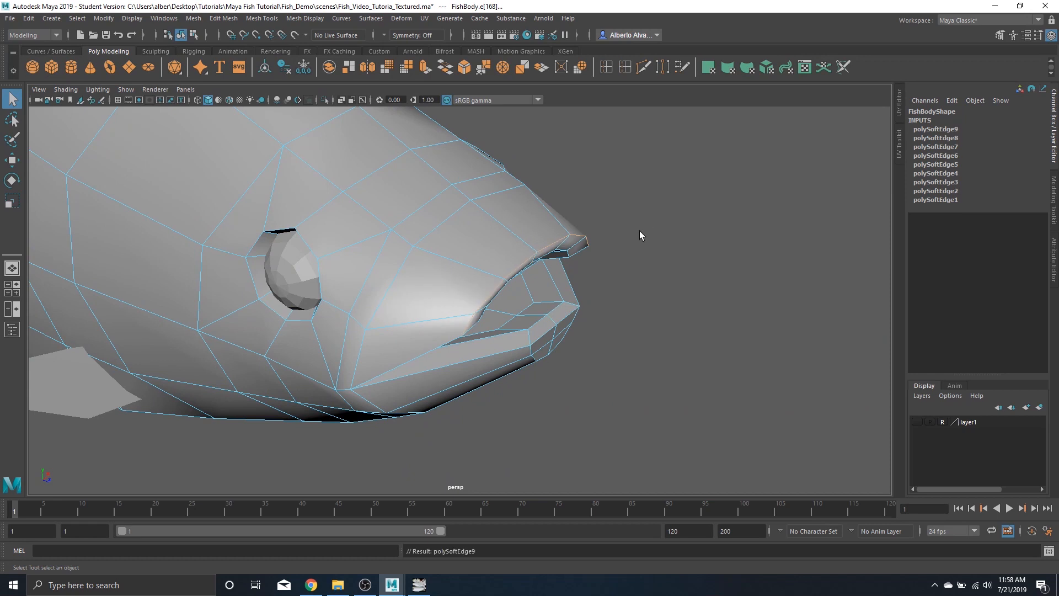
{"action": "left_click", "coordinate": [720, 193]}
Step: Inspect the mouth from several angles and undo the upper lip's edge softening
{"action": "left_click_drag", "start_coordinate": [666, 263], "coordinate": [448, 280]}
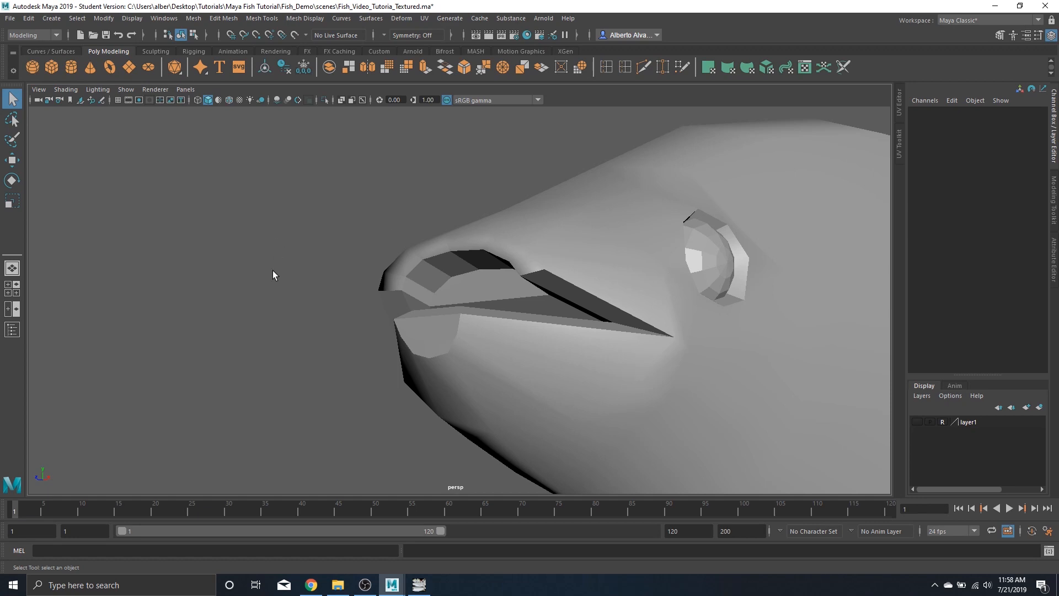
{"action": "left_click_drag", "start_coordinate": [597, 237], "coordinate": [557, 414]}
{"action": "left_click_drag", "start_coordinate": [455, 348], "coordinate": [218, 220]}
{"action": "left_click_drag", "start_coordinate": [546, 269], "coordinate": [473, 243]}
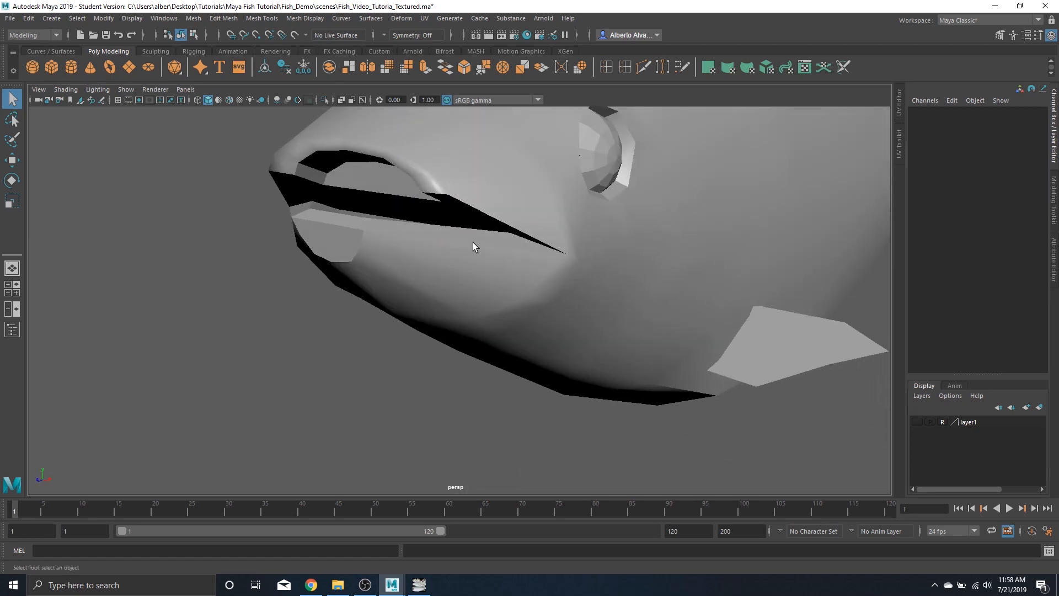
{"action": "key", "text": "ctrl+z"}
{"action": "key", "text": "ctrl+z"}
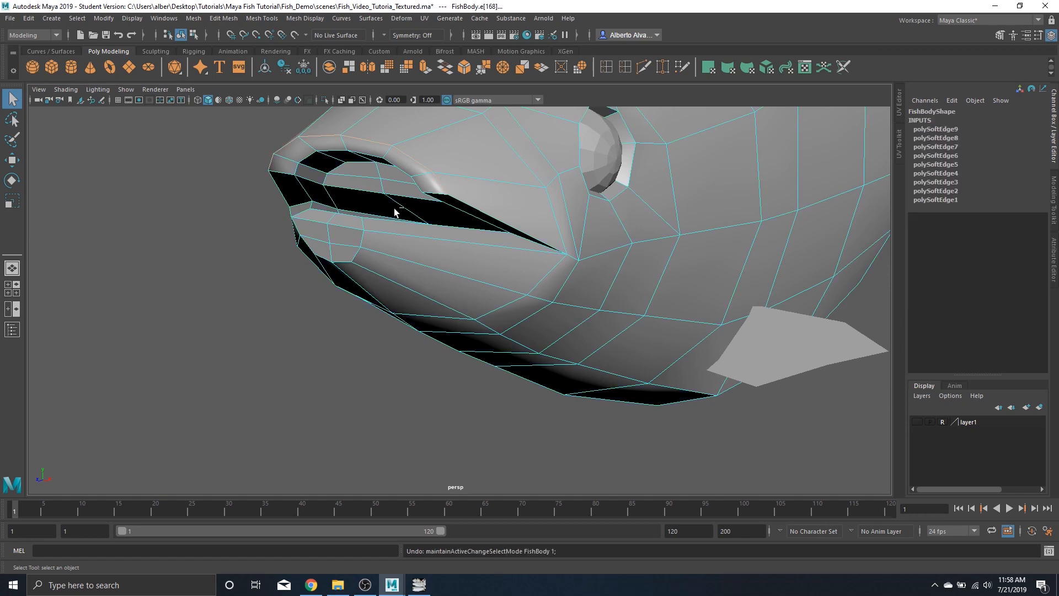
{"action": "key", "text": "ctrl+z"}
Step: Soften the short edges across the inner rim of the upper mouth, and deselect the body in object mode
{"action": "left_click_drag", "start_coordinate": [388, 207], "coordinate": [383, 180]}
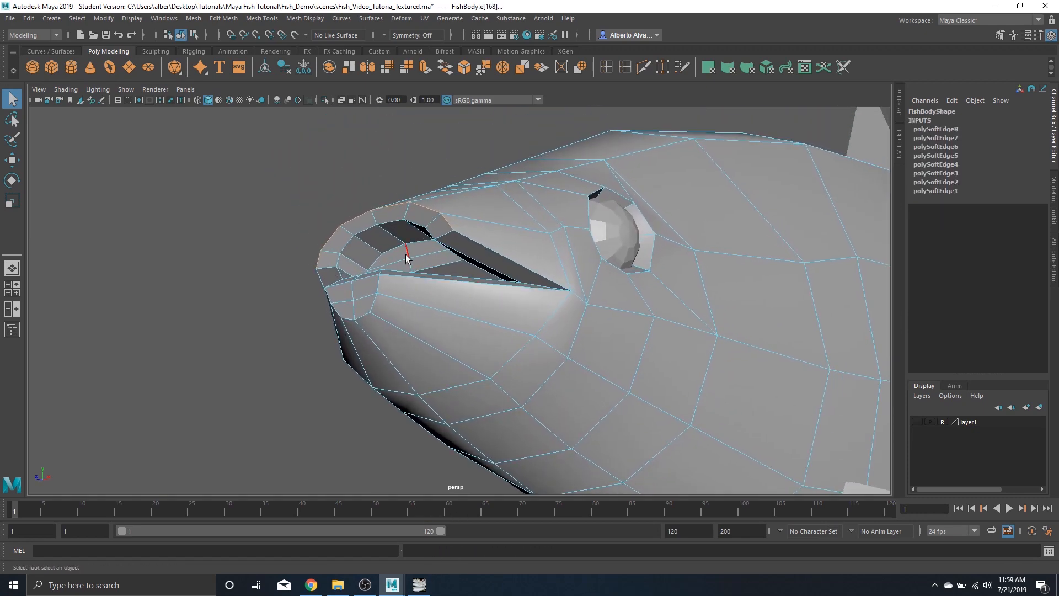
{"action": "left_click_drag", "start_coordinate": [407, 253], "coordinate": [371, 247], "text": "alt"}
{"action": "right_click", "coordinate": [337, 262]}
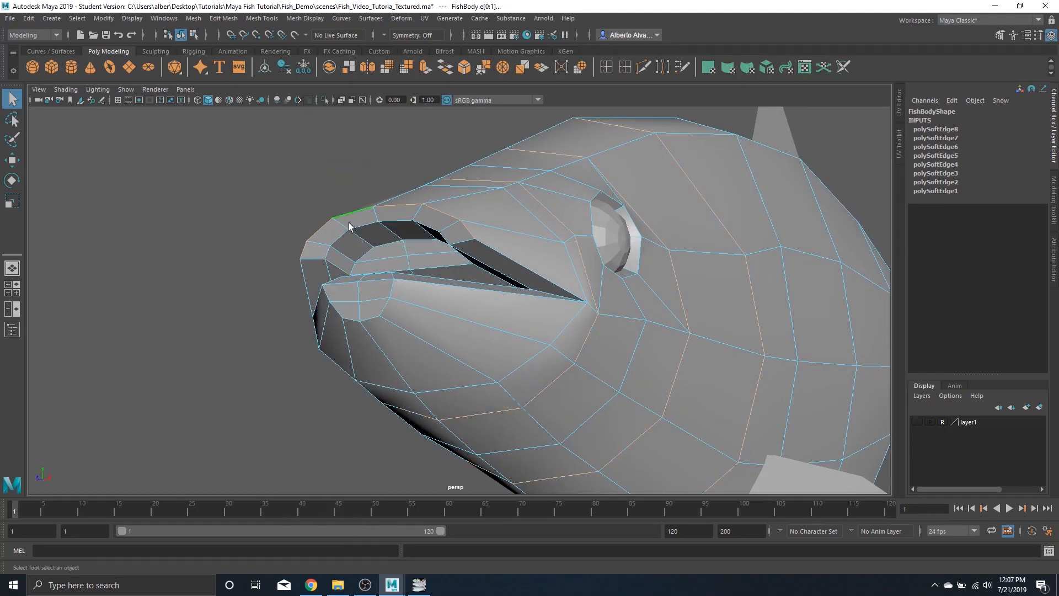
{"action": "left_click_drag", "start_coordinate": [436, 248], "coordinate": [461, 251], "text": "alt"}
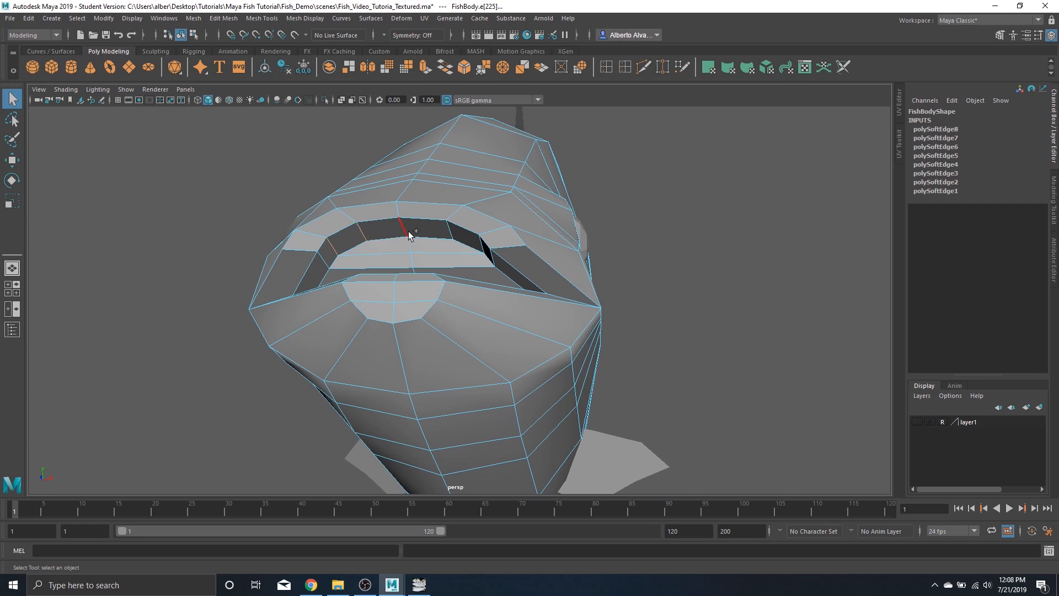
{"action": "left_click_drag", "start_coordinate": [446, 252], "coordinate": [493, 258], "text": "alt"}
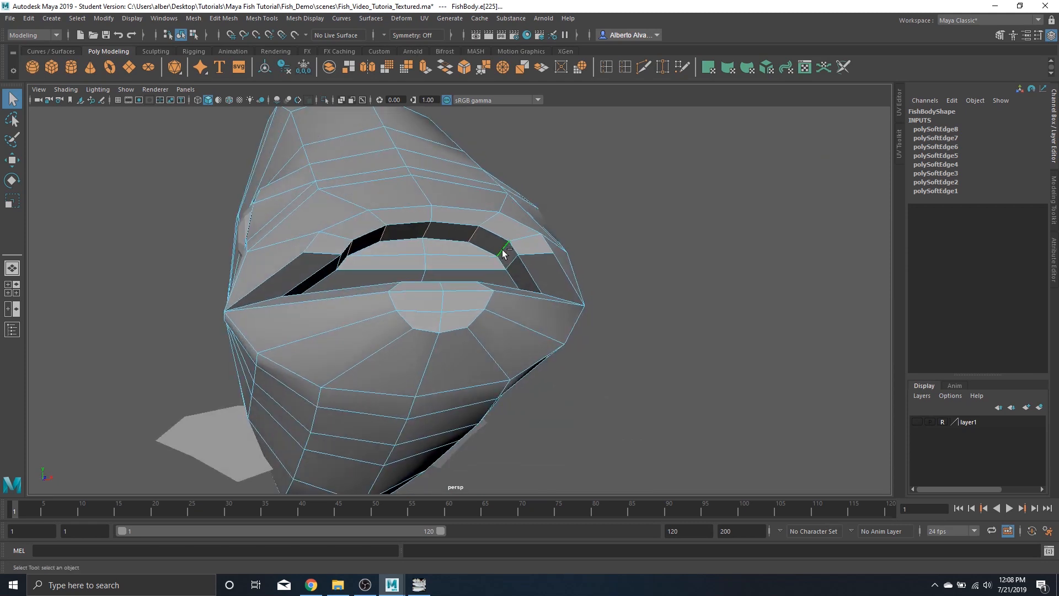
{"action": "right_click", "coordinate": [503, 254], "text": "shift"}
{"action": "mouse_move", "coordinate": [579, 276]}
{"action": "left_click", "coordinate": [620, 252]}
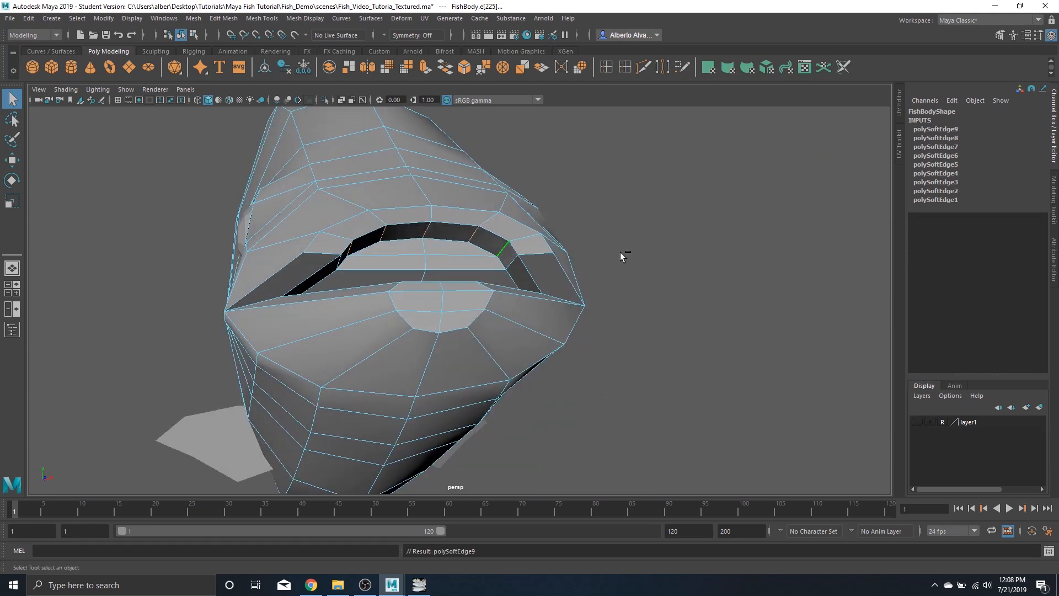
{"action": "right_click", "coordinate": [621, 239]}
{"action": "left_click", "coordinate": [681, 222]}
{"action": "left_click", "coordinate": [684, 196]}
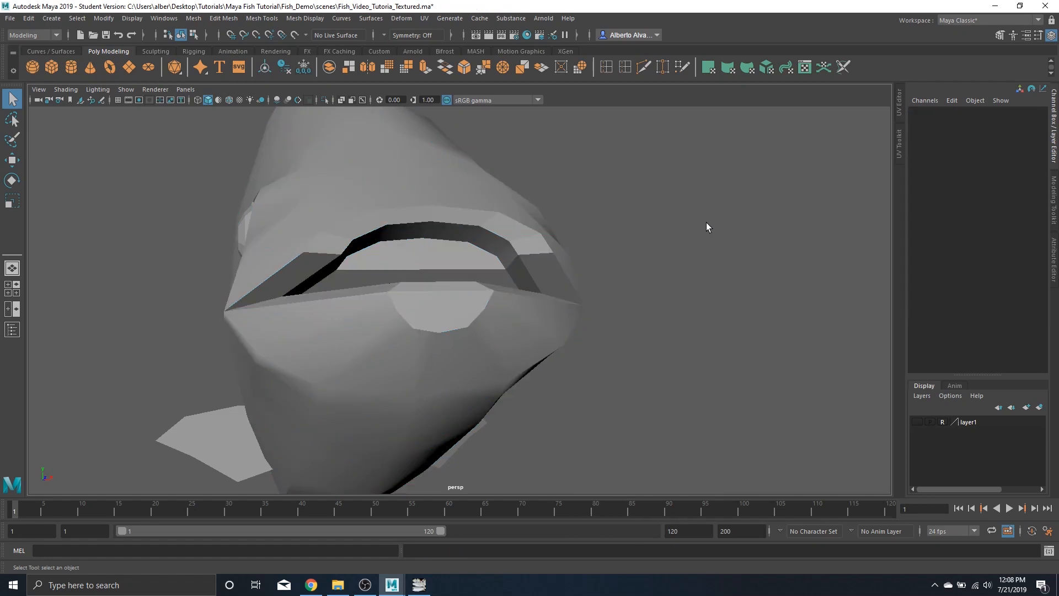
Step: Turn on textured shading and examine the whole fish, including a close look at its head and eye
{"action": "left_click_drag", "start_coordinate": [711, 224], "coordinate": [655, 234], "text": "alt"}
{"action": "scroll", "coordinate": [646, 236], "scroll_direction": "down", "scroll_amount": 5}
{"action": "left_click_drag", "start_coordinate": [742, 260], "coordinate": [516, 293], "text": "alt"}
{"action": "scroll", "coordinate": [506, 314], "scroll_direction": "down", "scroll_amount": 4}
{"action": "scroll", "coordinate": [505, 315], "scroll_direction": "down", "scroll_amount": 3}
{"action": "key", "text": "6"}
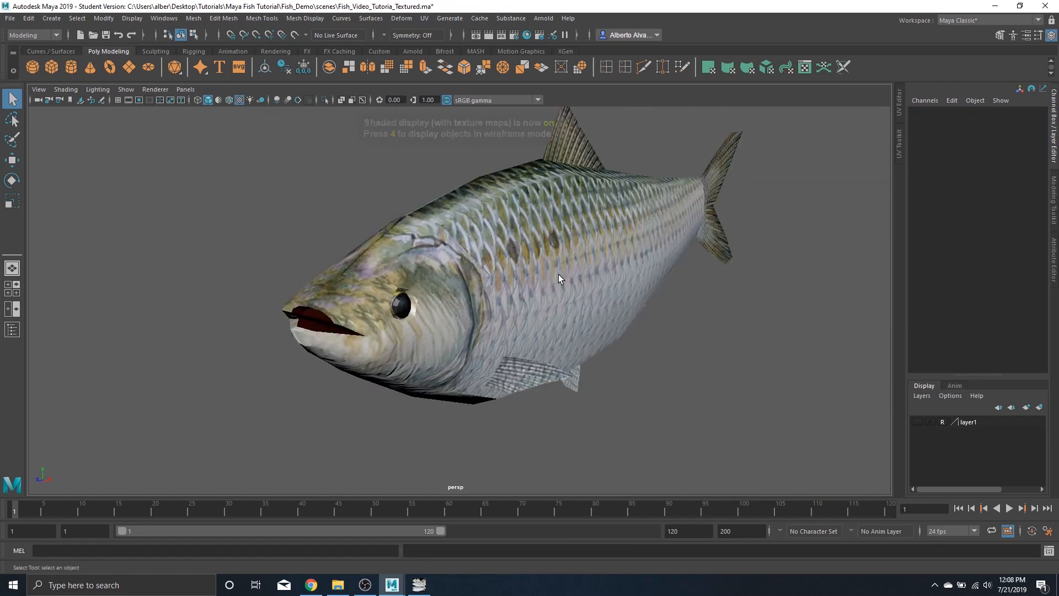
{"action": "mouse_move", "coordinate": [596, 325]}
{"action": "left_mouse_down", "text": "alt"}
{"action": "mouse_move", "coordinate": [546, 371]}
{"action": "mouse_move", "coordinate": [508, 350]}
{"action": "mouse_move", "coordinate": [577, 314]}
{"action": "mouse_move", "coordinate": [584, 297]}
{"action": "mouse_move", "coordinate": [462, 344]}
{"action": "left_mouse_up", "text": "alt"}
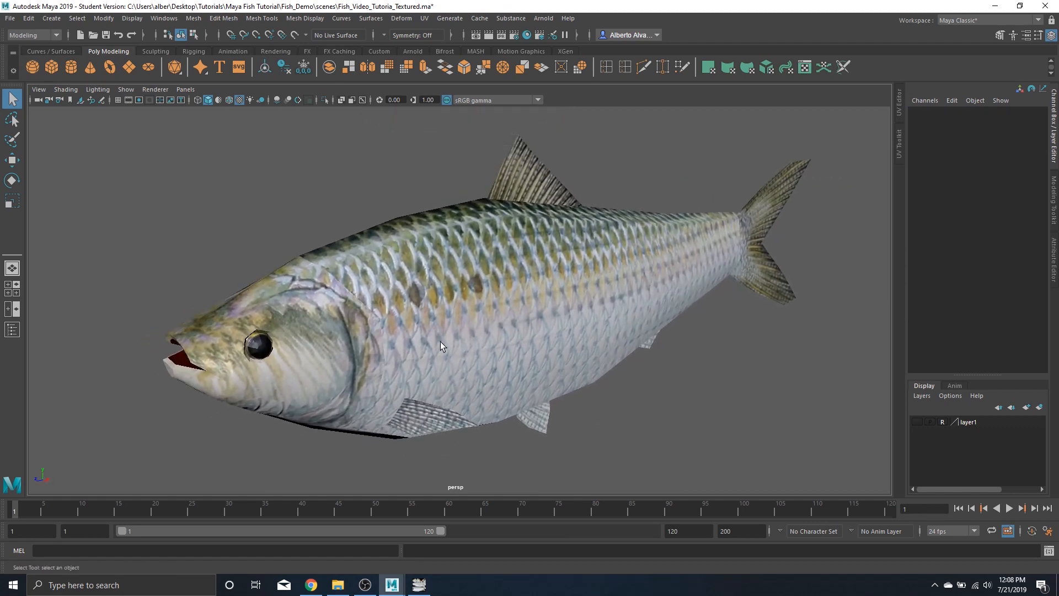
{"action": "scroll", "coordinate": [353, 292], "scroll_direction": "up", "scroll_amount": 5}
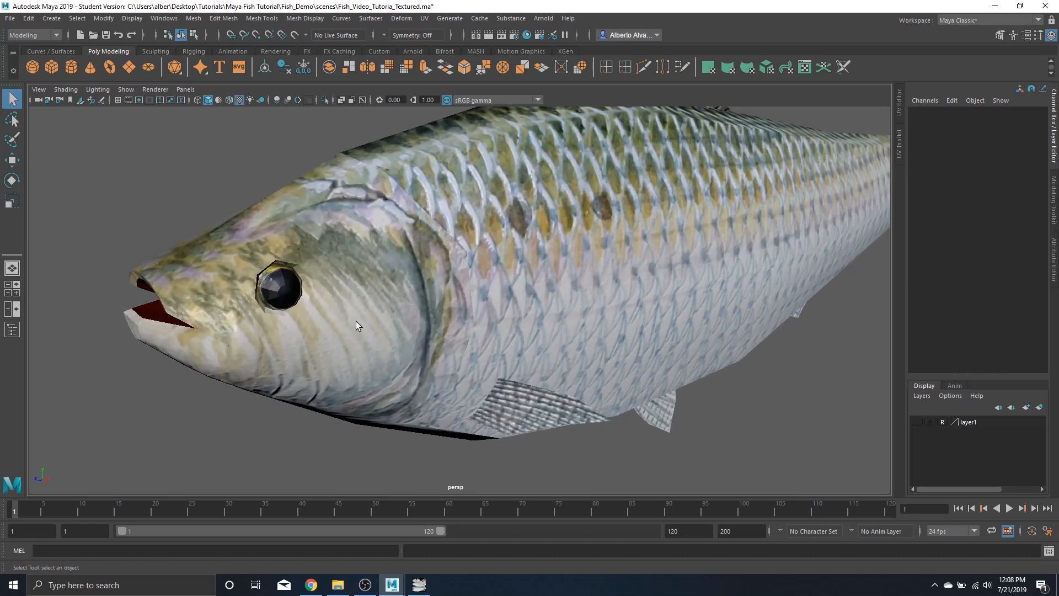
{"action": "scroll", "coordinate": [458, 322], "scroll_direction": "up", "scroll_amount": 5}
{"action": "left_click_drag", "start_coordinate": [391, 306], "coordinate": [438, 301], "text": "alt"}
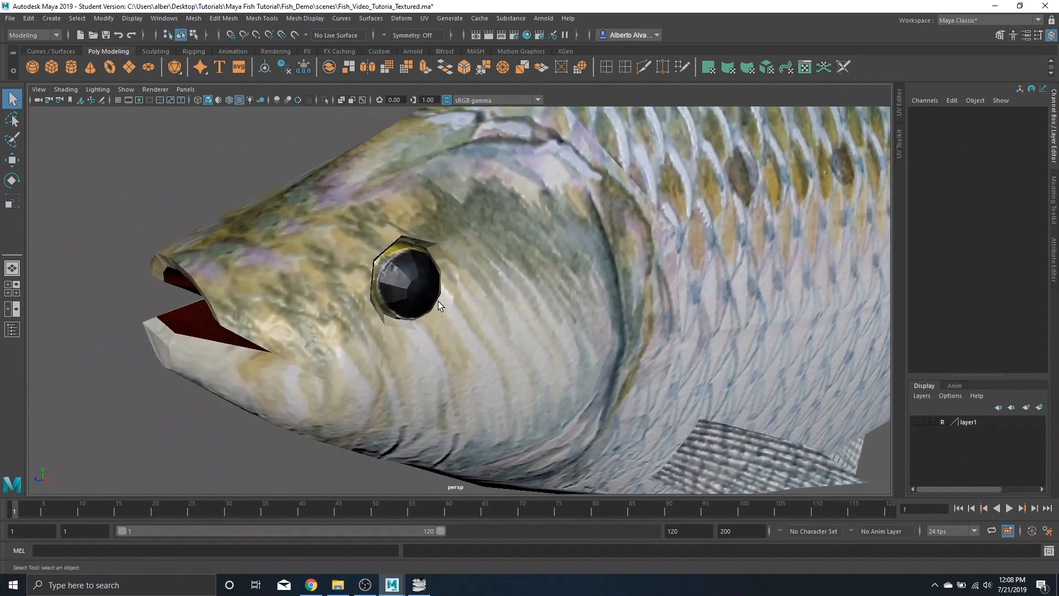
Step: Soften all edges of the fish's left eye and return to object mode
{"action": "right_click", "coordinate": [425, 277]}
{"action": "left_click", "coordinate": [473, 247]}
{"action": "right_click", "coordinate": [410, 266]}
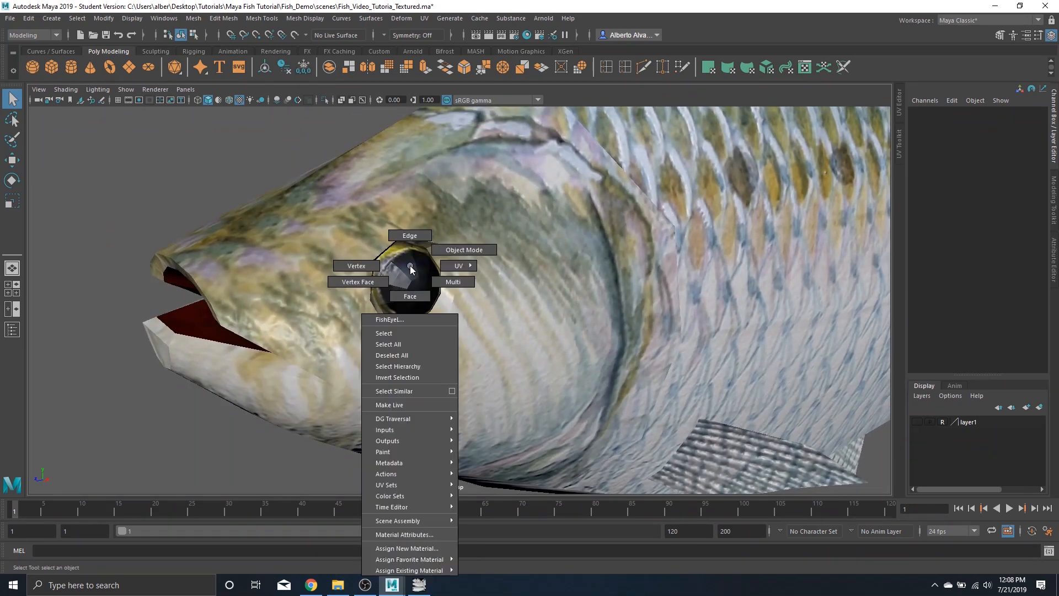
{"action": "left_click", "coordinate": [410, 296]}
{"action": "right_click", "coordinate": [412, 280]}
{"action": "left_click", "coordinate": [467, 263]}
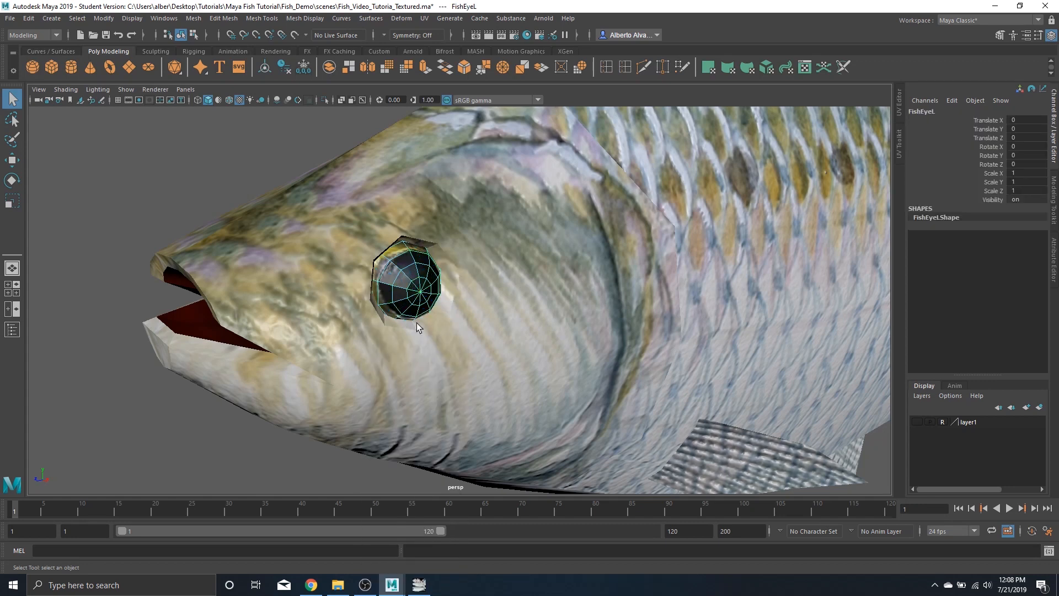
{"action": "right_click", "coordinate": [404, 278]}
{"action": "left_click", "coordinate": [405, 243]}
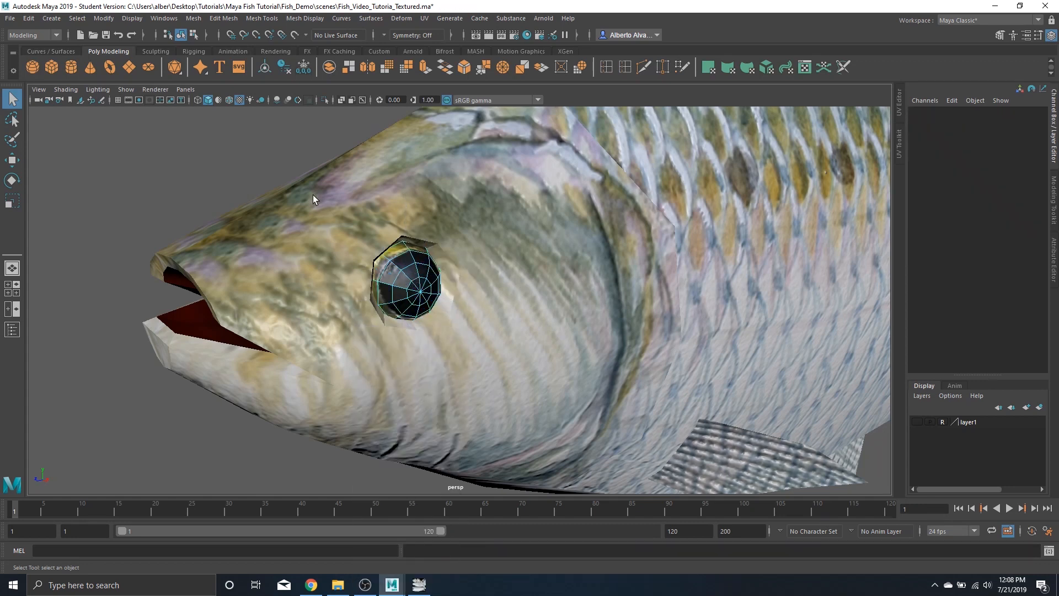
{"action": "left_click_drag", "start_coordinate": [313, 194], "coordinate": [596, 421]}
{"action": "right_click", "coordinate": [421, 264], "text": "shift"}
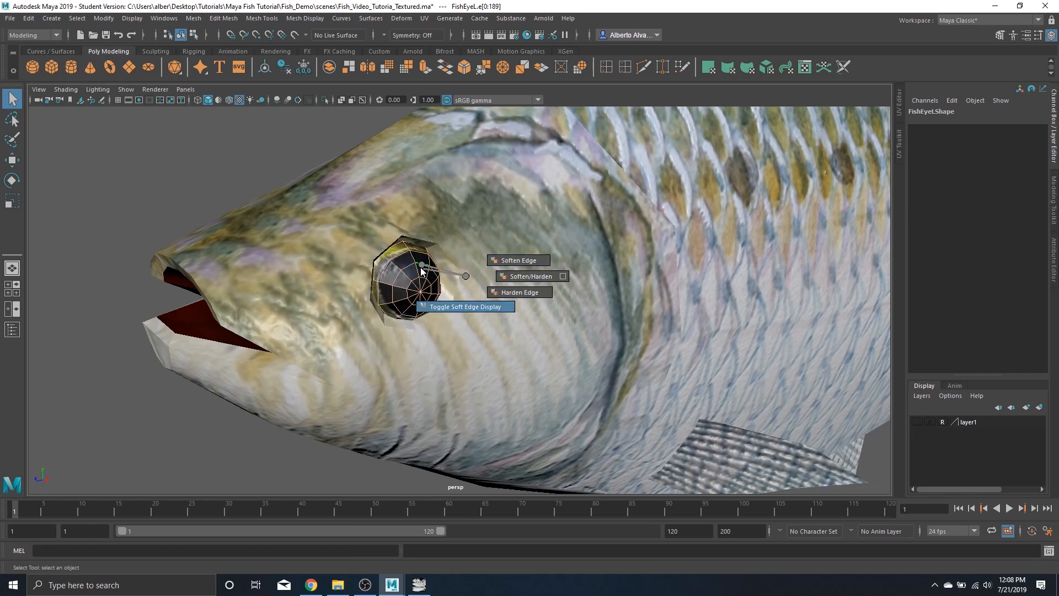
{"action": "left_click", "coordinate": [512, 263]}
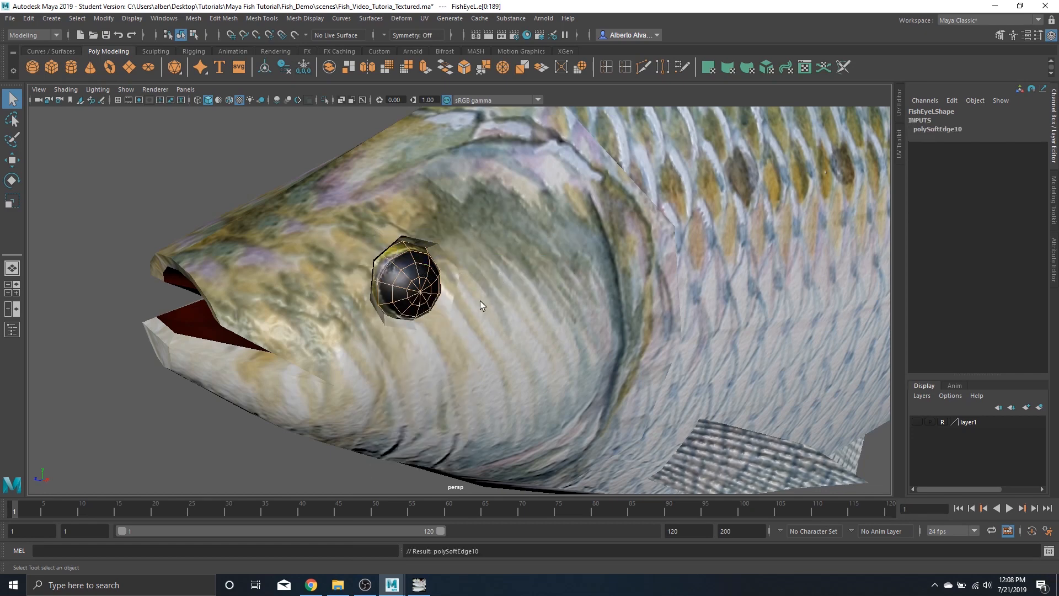
{"action": "right_click", "coordinate": [449, 224]}
{"action": "left_click", "coordinate": [503, 206]}
{"action": "left_click", "coordinate": [234, 404]}
Step: Soften all edges of the fish's right eye on the other side of the head, and switch back to object mode
{"action": "scroll", "coordinate": [441, 375], "scroll_direction": "down", "scroll_amount": 2}
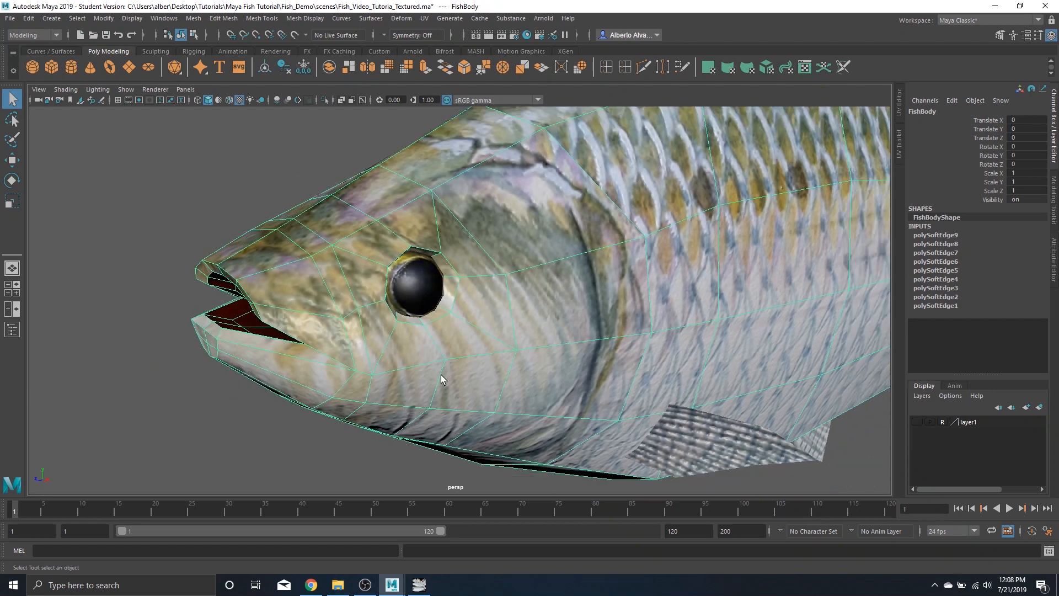
{"action": "scroll", "coordinate": [444, 370], "scroll_direction": "down", "scroll_amount": 3}
{"action": "left_click_drag", "start_coordinate": [341, 308], "coordinate": [522, 294]}
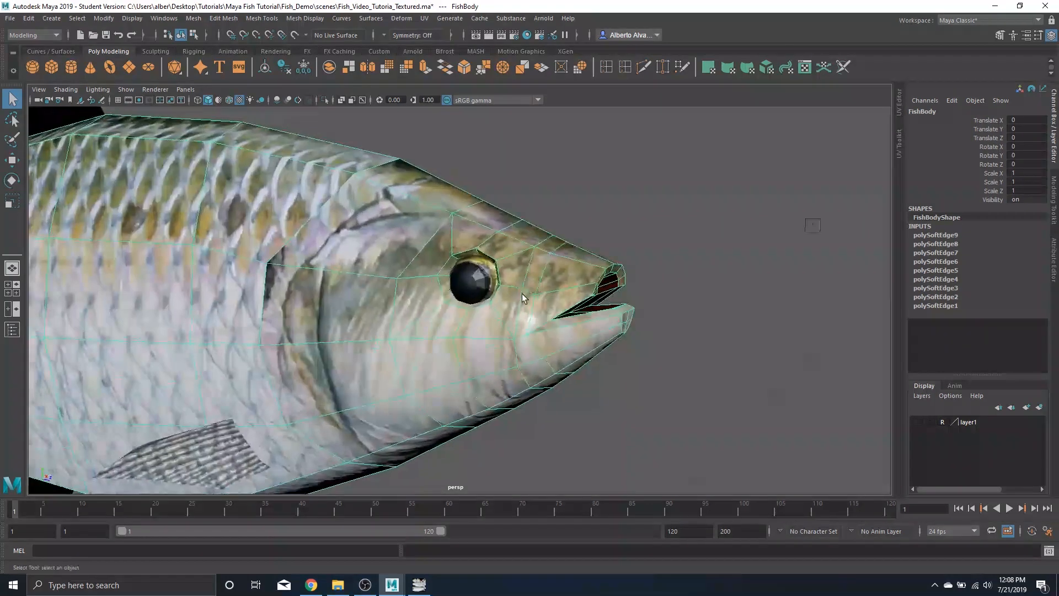
{"action": "right_click", "coordinate": [481, 280]}
{"action": "left_click", "coordinate": [521, 265]}
{"action": "left_click", "coordinate": [470, 278]}
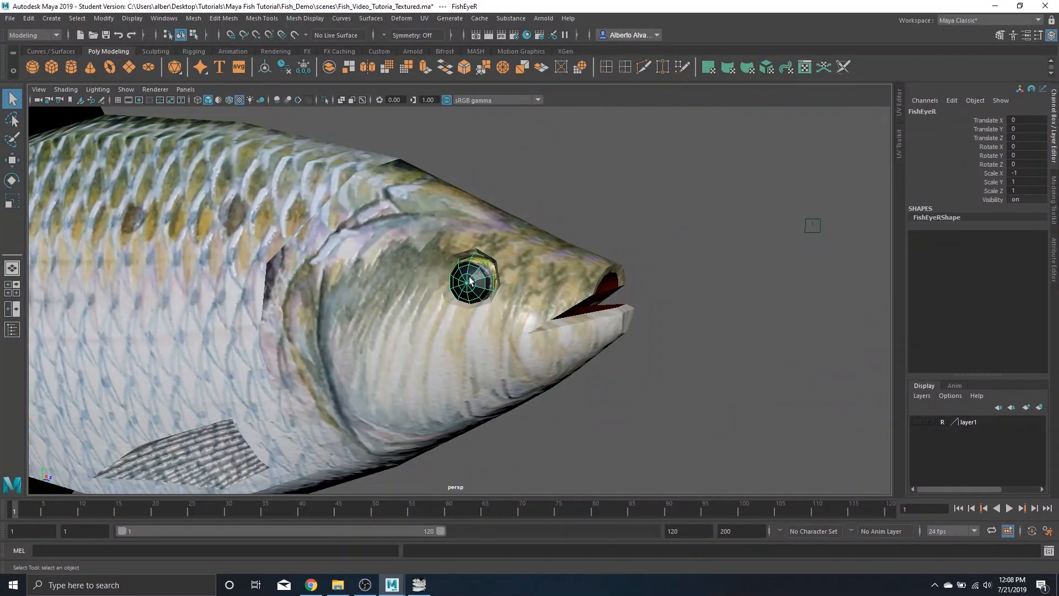
{"action": "right_click", "coordinate": [470, 280]}
{"action": "left_click", "coordinate": [481, 250]}
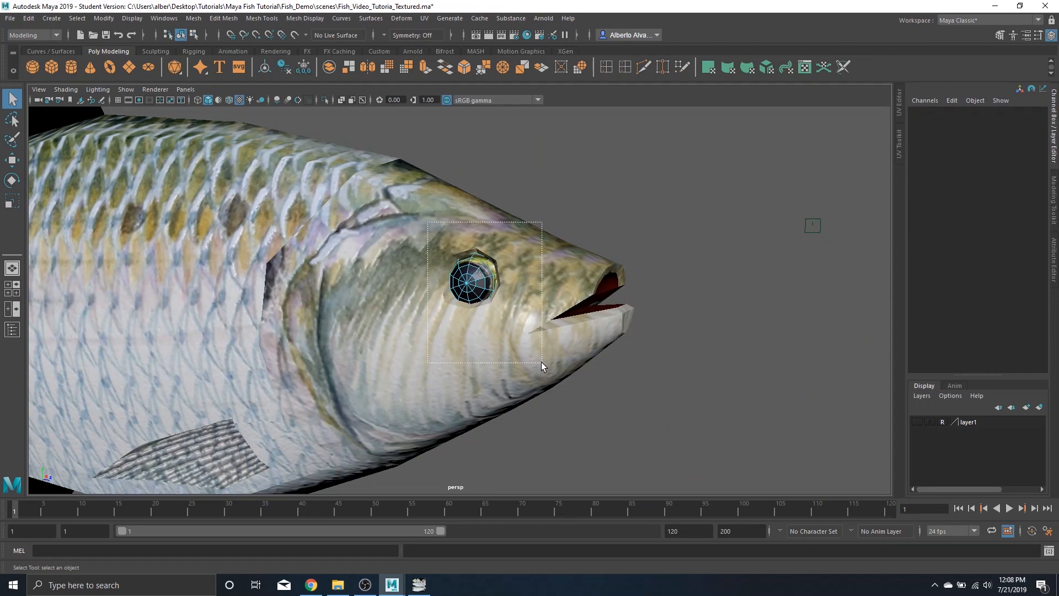
{"action": "left_click_drag", "start_coordinate": [541, 362], "coordinate": [541, 363]}
{"action": "right_click", "coordinate": [479, 273], "text": "shift"}
{"action": "mouse_move", "coordinate": [535, 296]}
{"action": "left_click", "coordinate": [573, 277]}
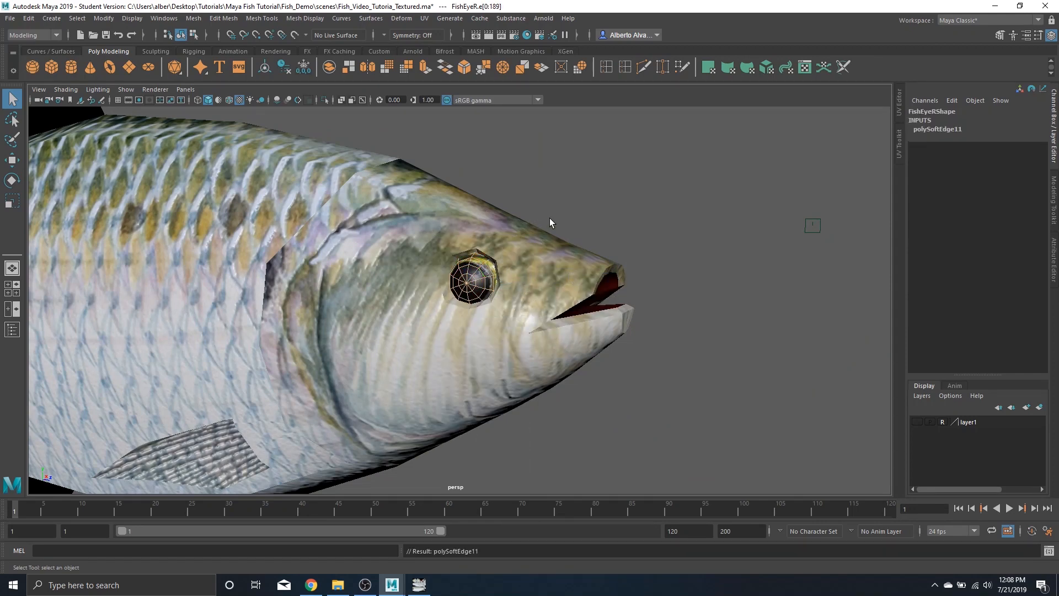
{"action": "right_click", "coordinate": [550, 223]}
{"action": "left_click", "coordinate": [657, 173]}
Step: Frame the whole fish from its left side with nothing selected, and save the scene
{"action": "left_click_drag", "start_coordinate": [647, 243], "coordinate": [550, 240]}
{"action": "scroll", "coordinate": [700, 318], "scroll_direction": "down", "scroll_amount": 4}
{"action": "left_click_drag", "start_coordinate": [709, 319], "coordinate": [592, 316]}
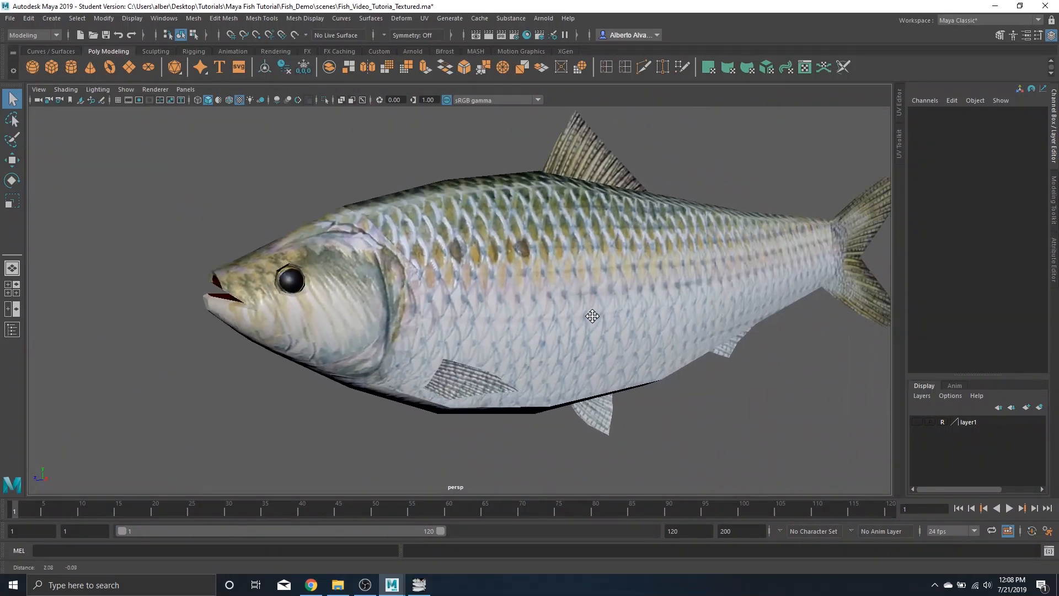
{"action": "scroll", "coordinate": [583, 307], "scroll_direction": "down", "scroll_amount": 3}
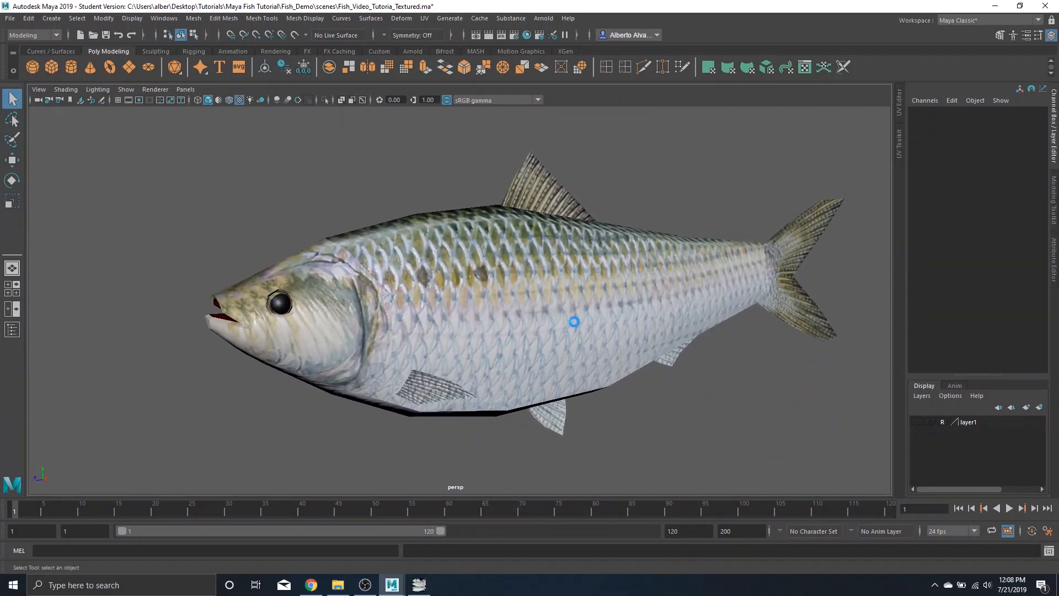
{"action": "left_click", "coordinate": [502, 303]}
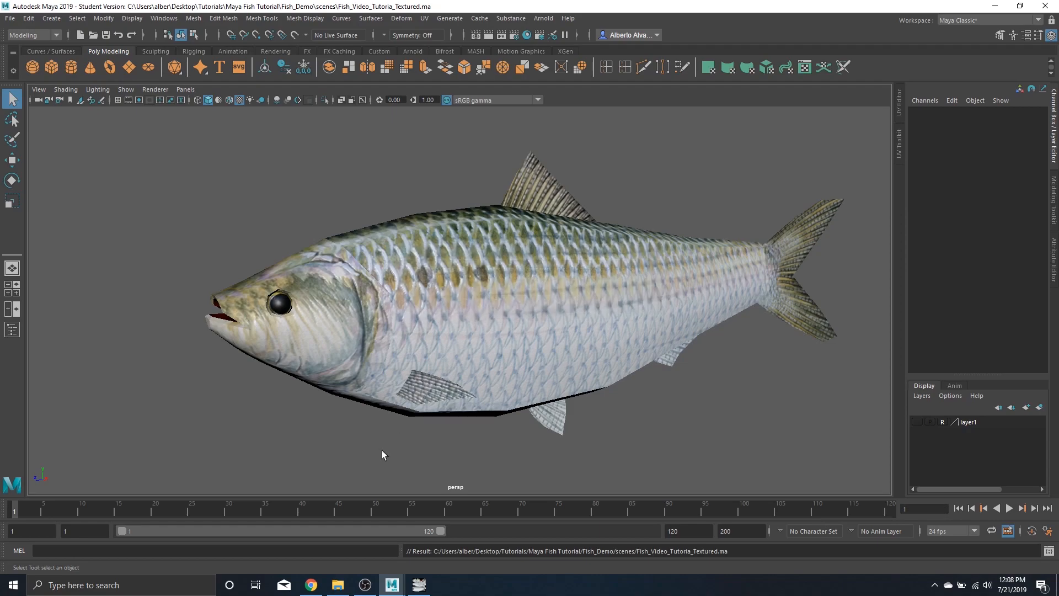